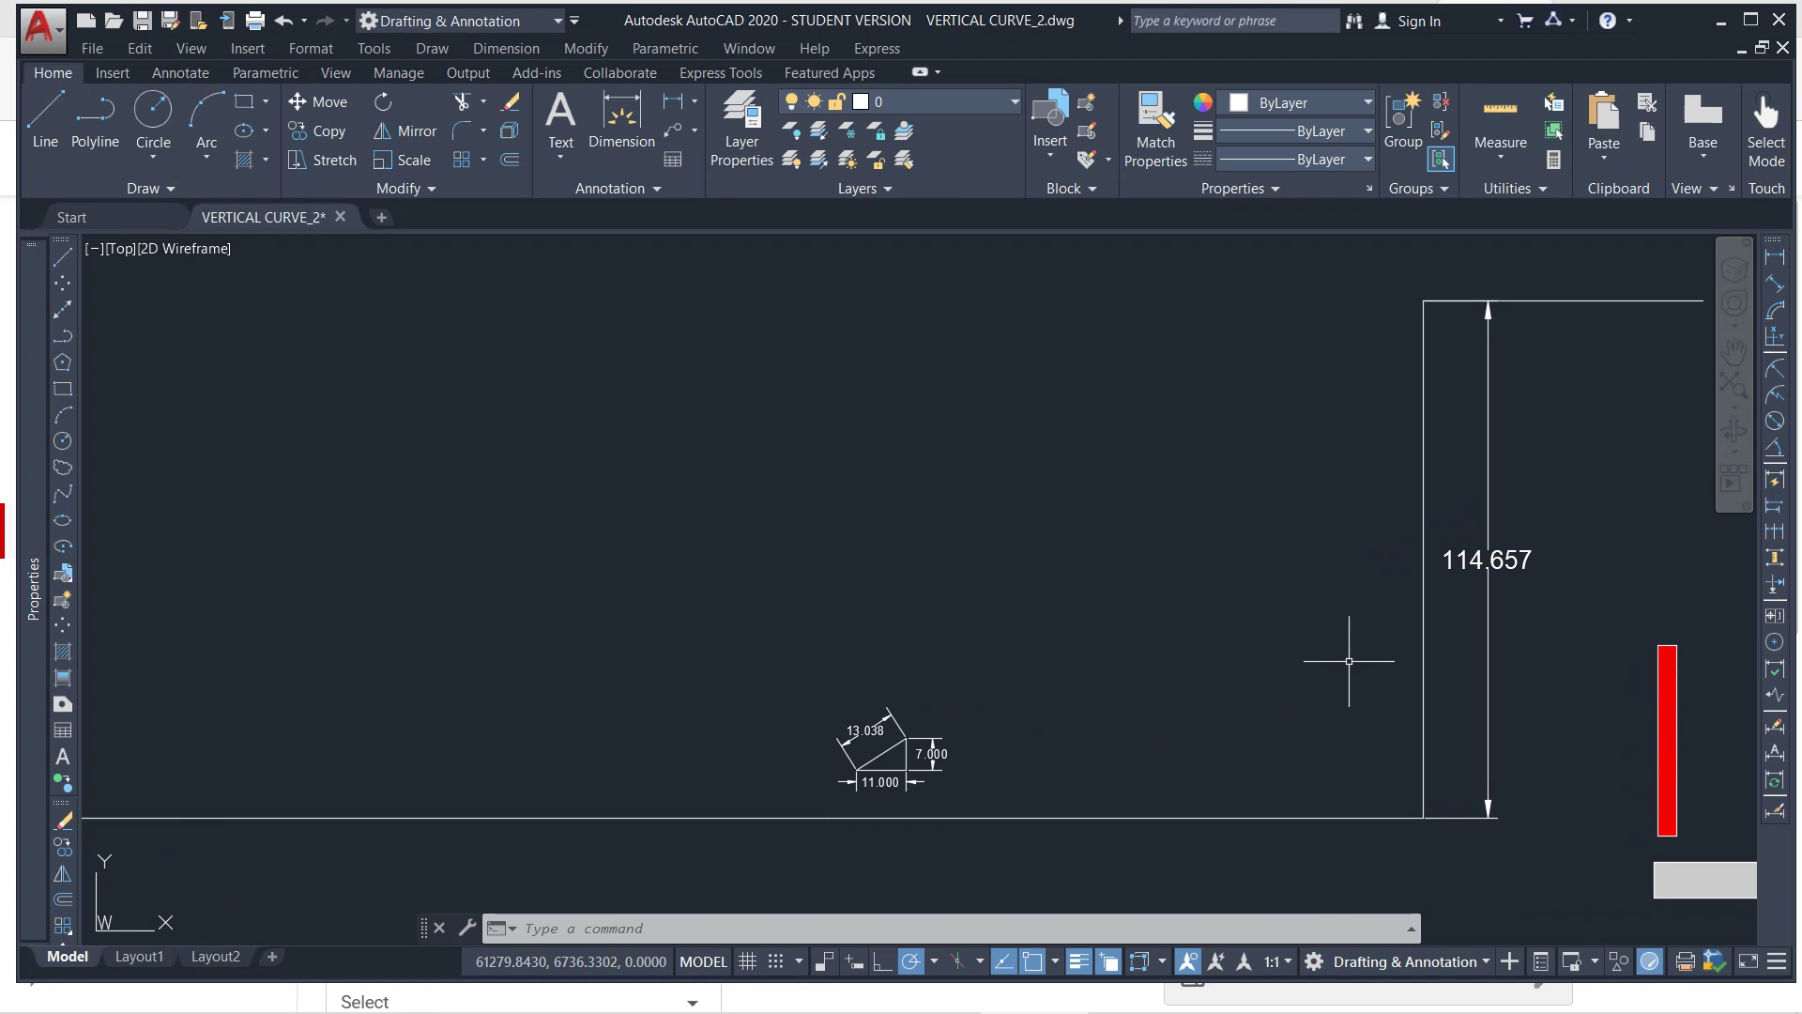
Pan and zoom the drawing to frame the 114.657 rise dimension.
middle_drag(1348, 661, 739, 745)
scroll(1086, 656, up, 2)
scroll(708, 583, down, 2)
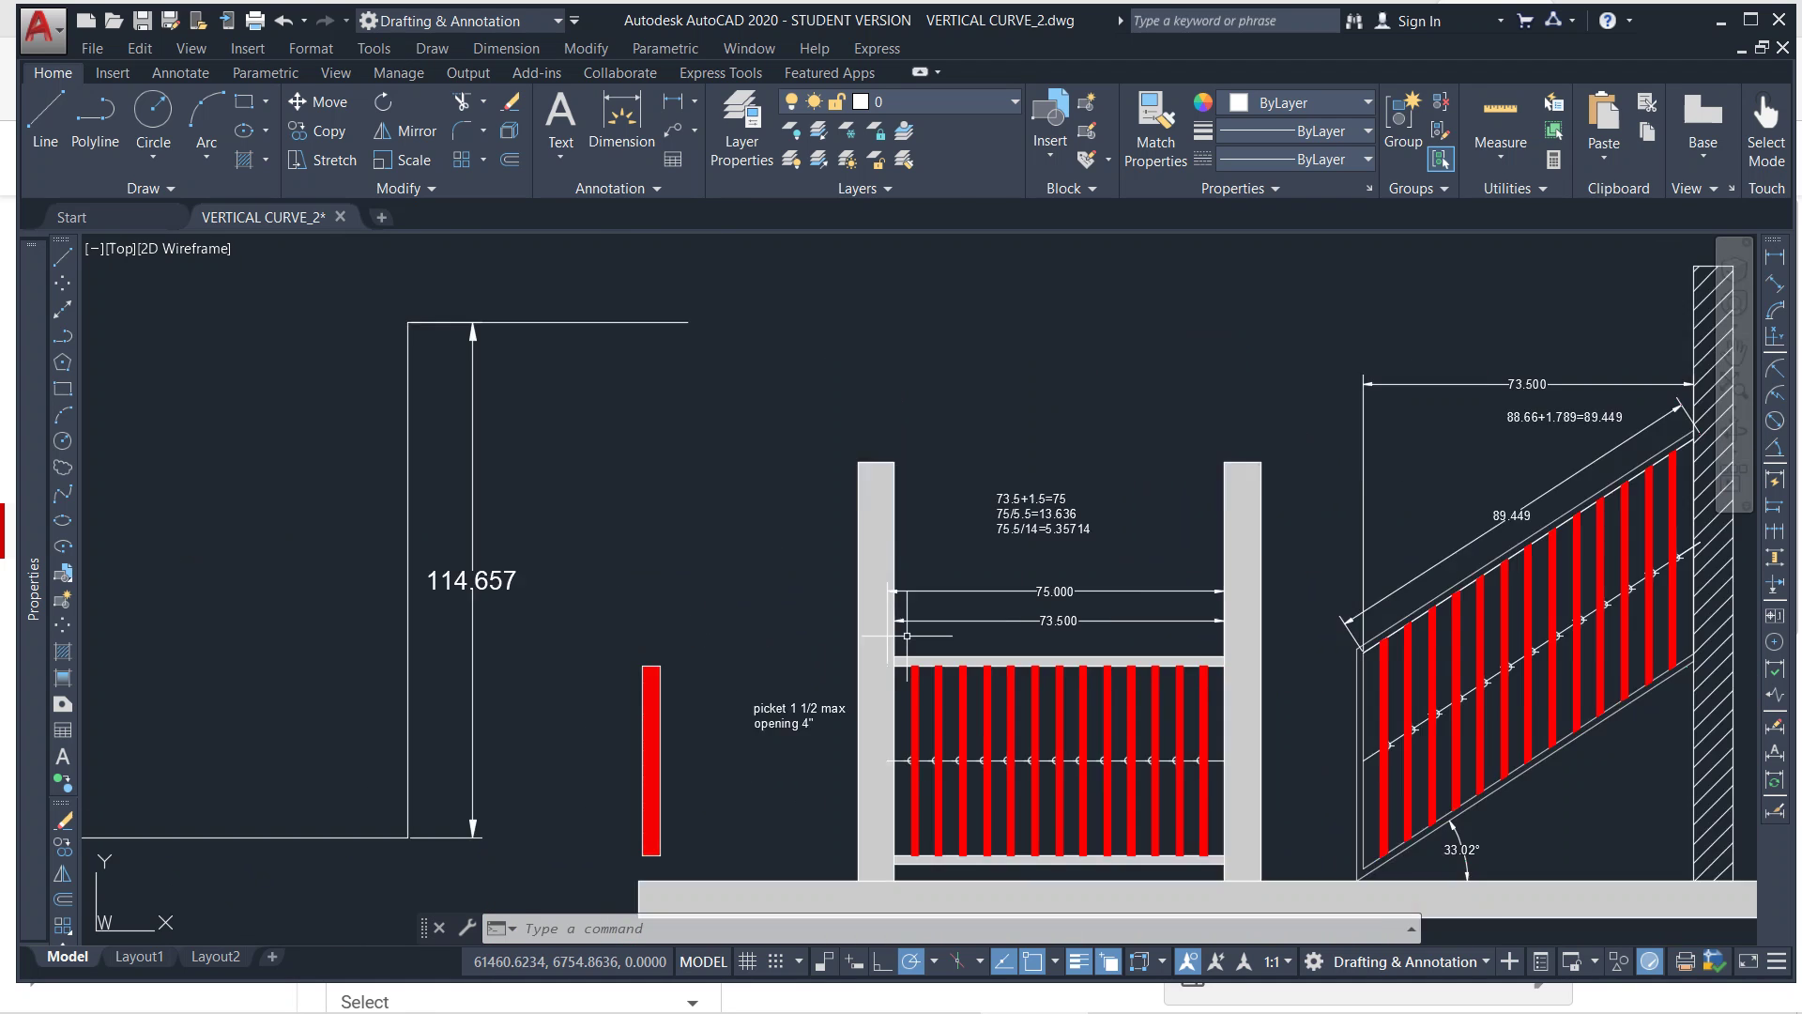
scroll(907, 635, down, 2)
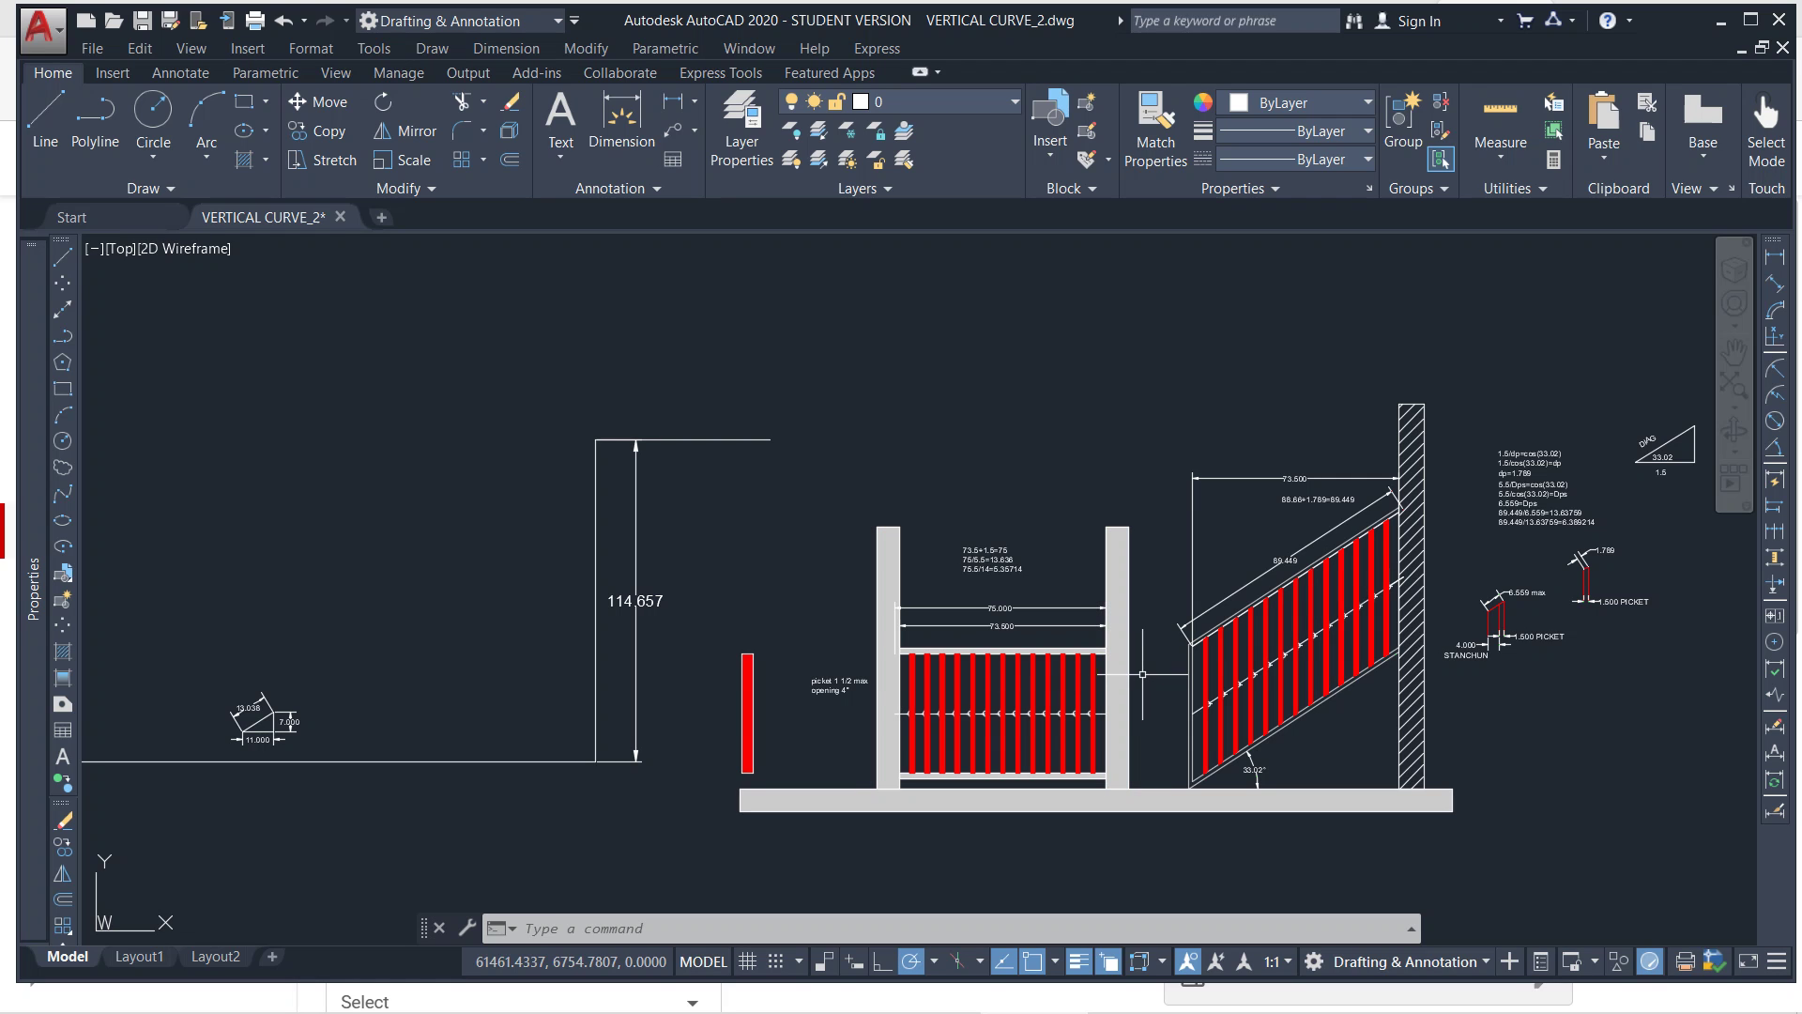
middle_drag(692, 704, 976, 690)
scroll(1135, 607, up, 3)
mouse_move(1032, 587)
middle_down()
mouse_move(1146, 475)
mouse_move(876, 522)
mouse_move(1138, 492)
middle_up()
middle_drag(1202, 441, 1277, 478)
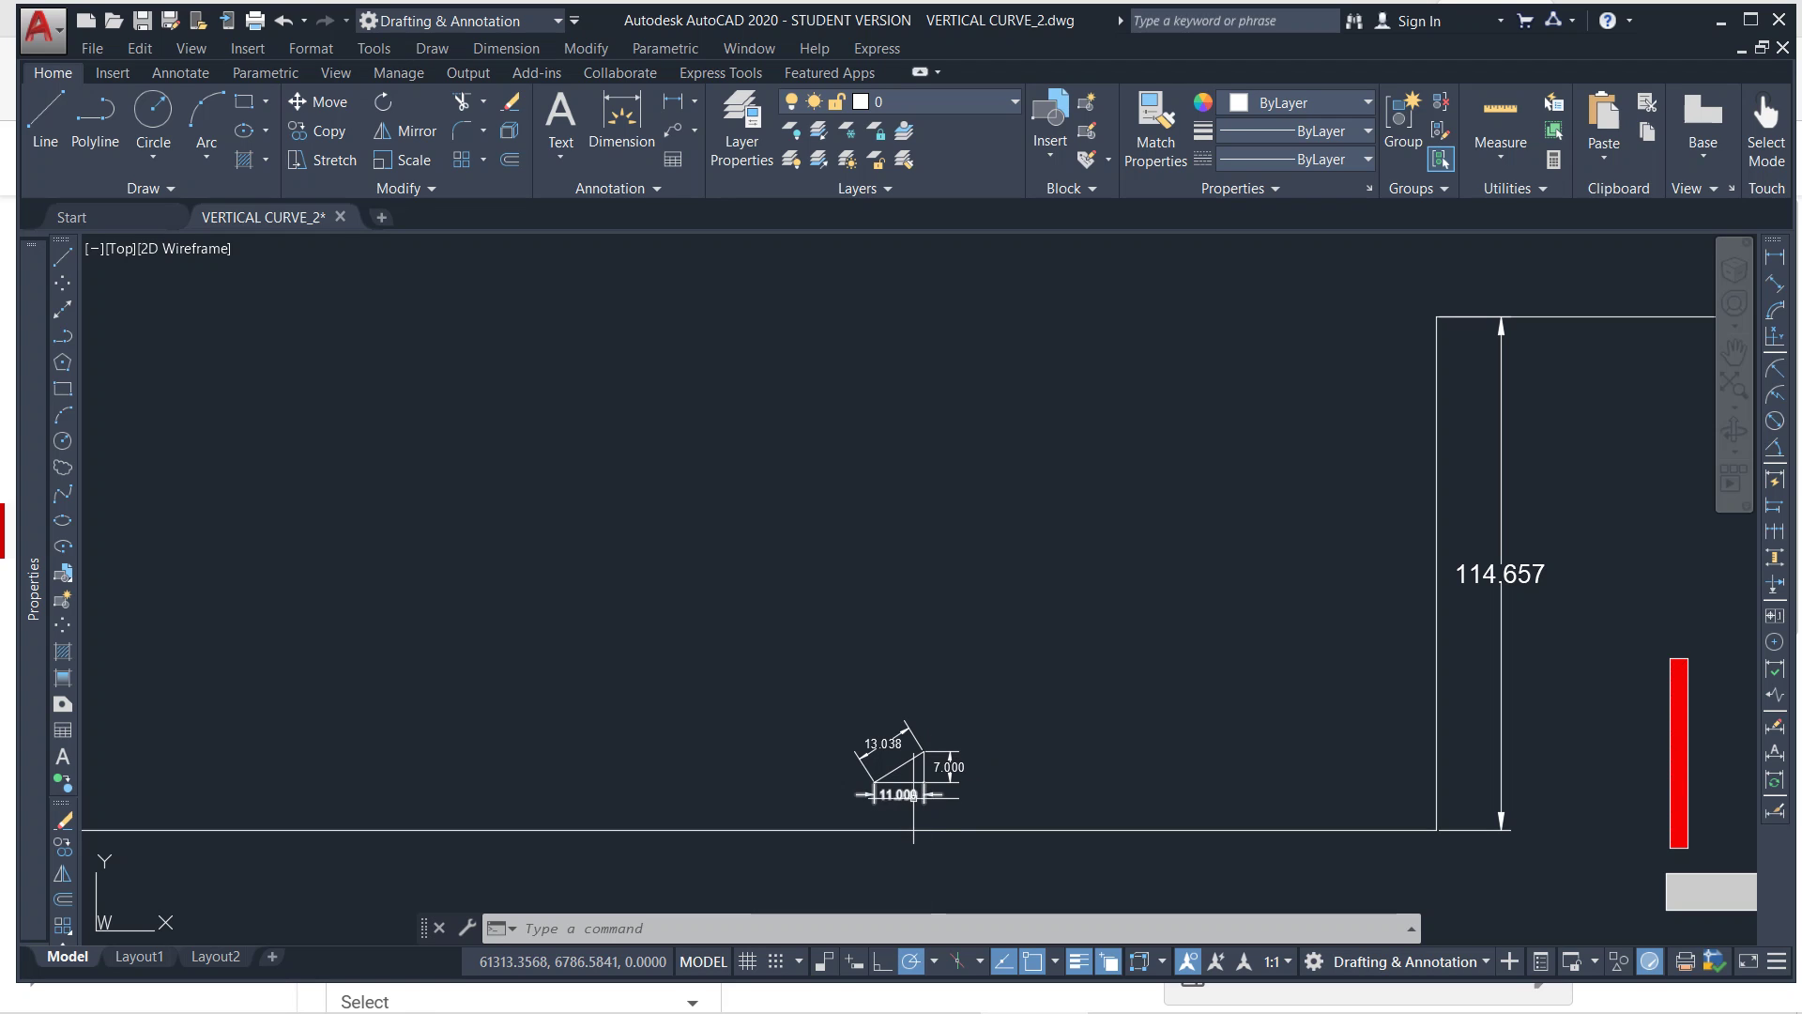
scroll(914, 795, up, 6)
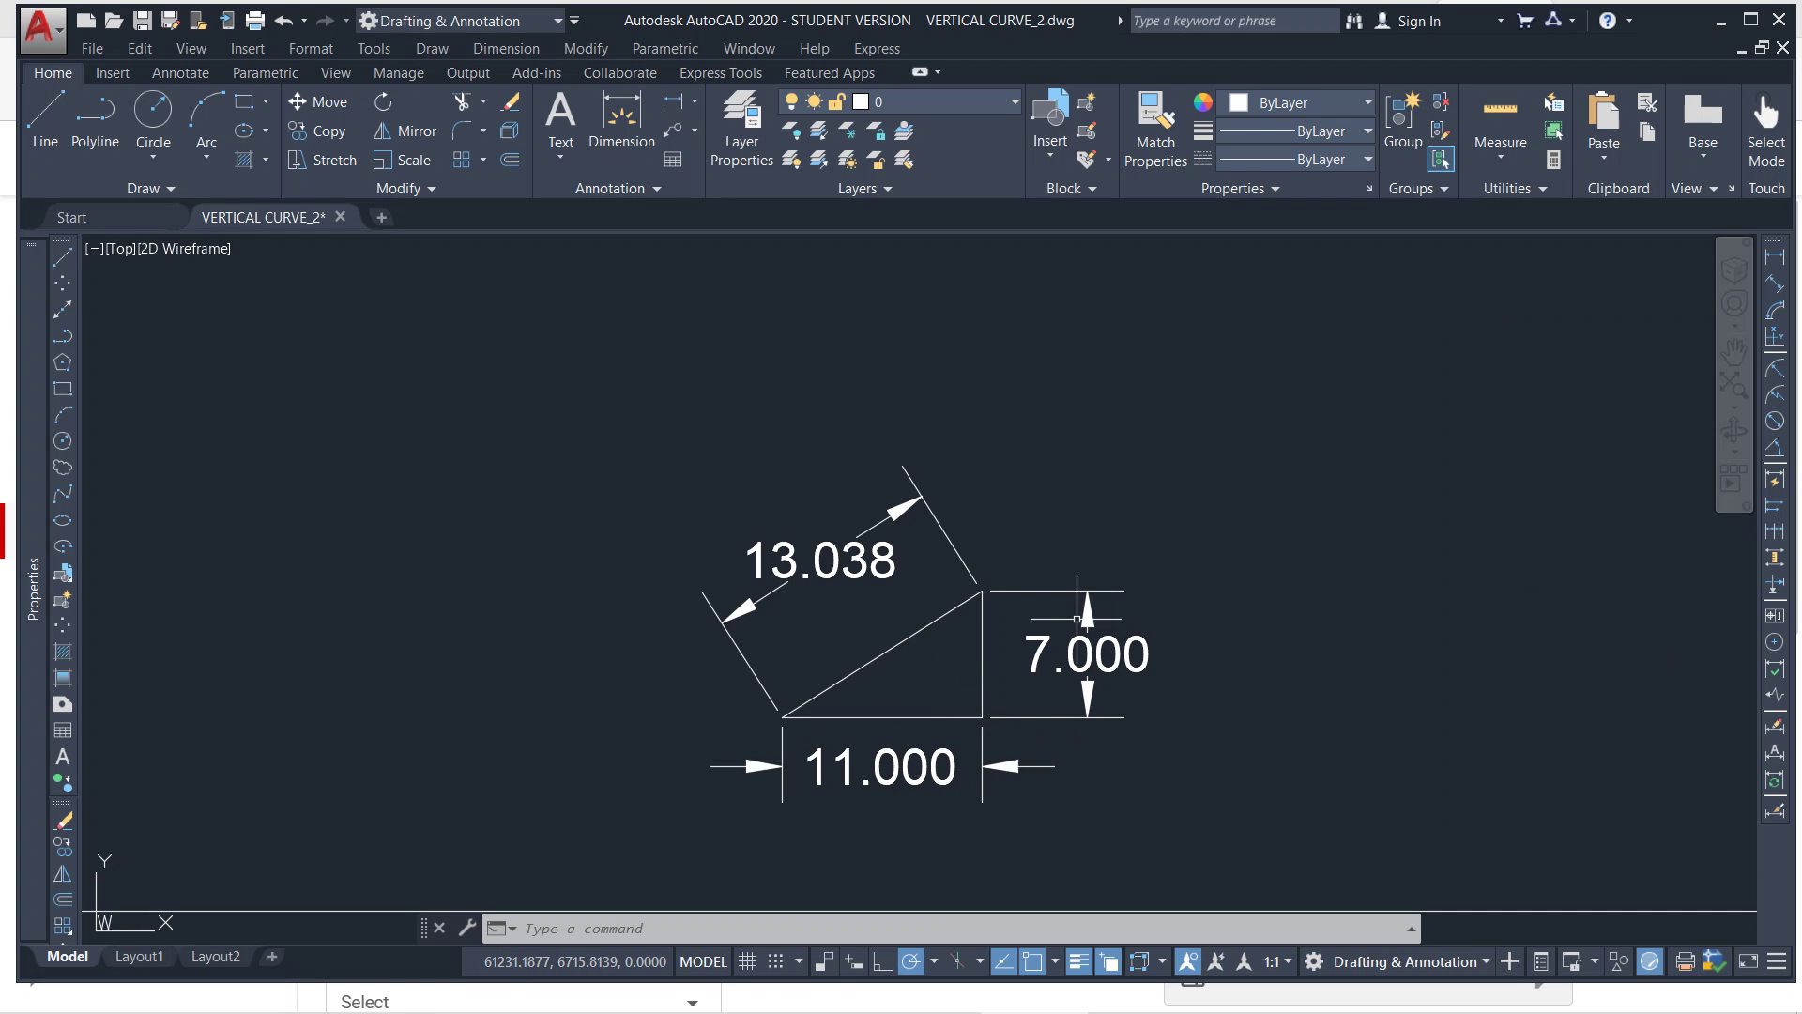
scroll(861, 748, down, 6)
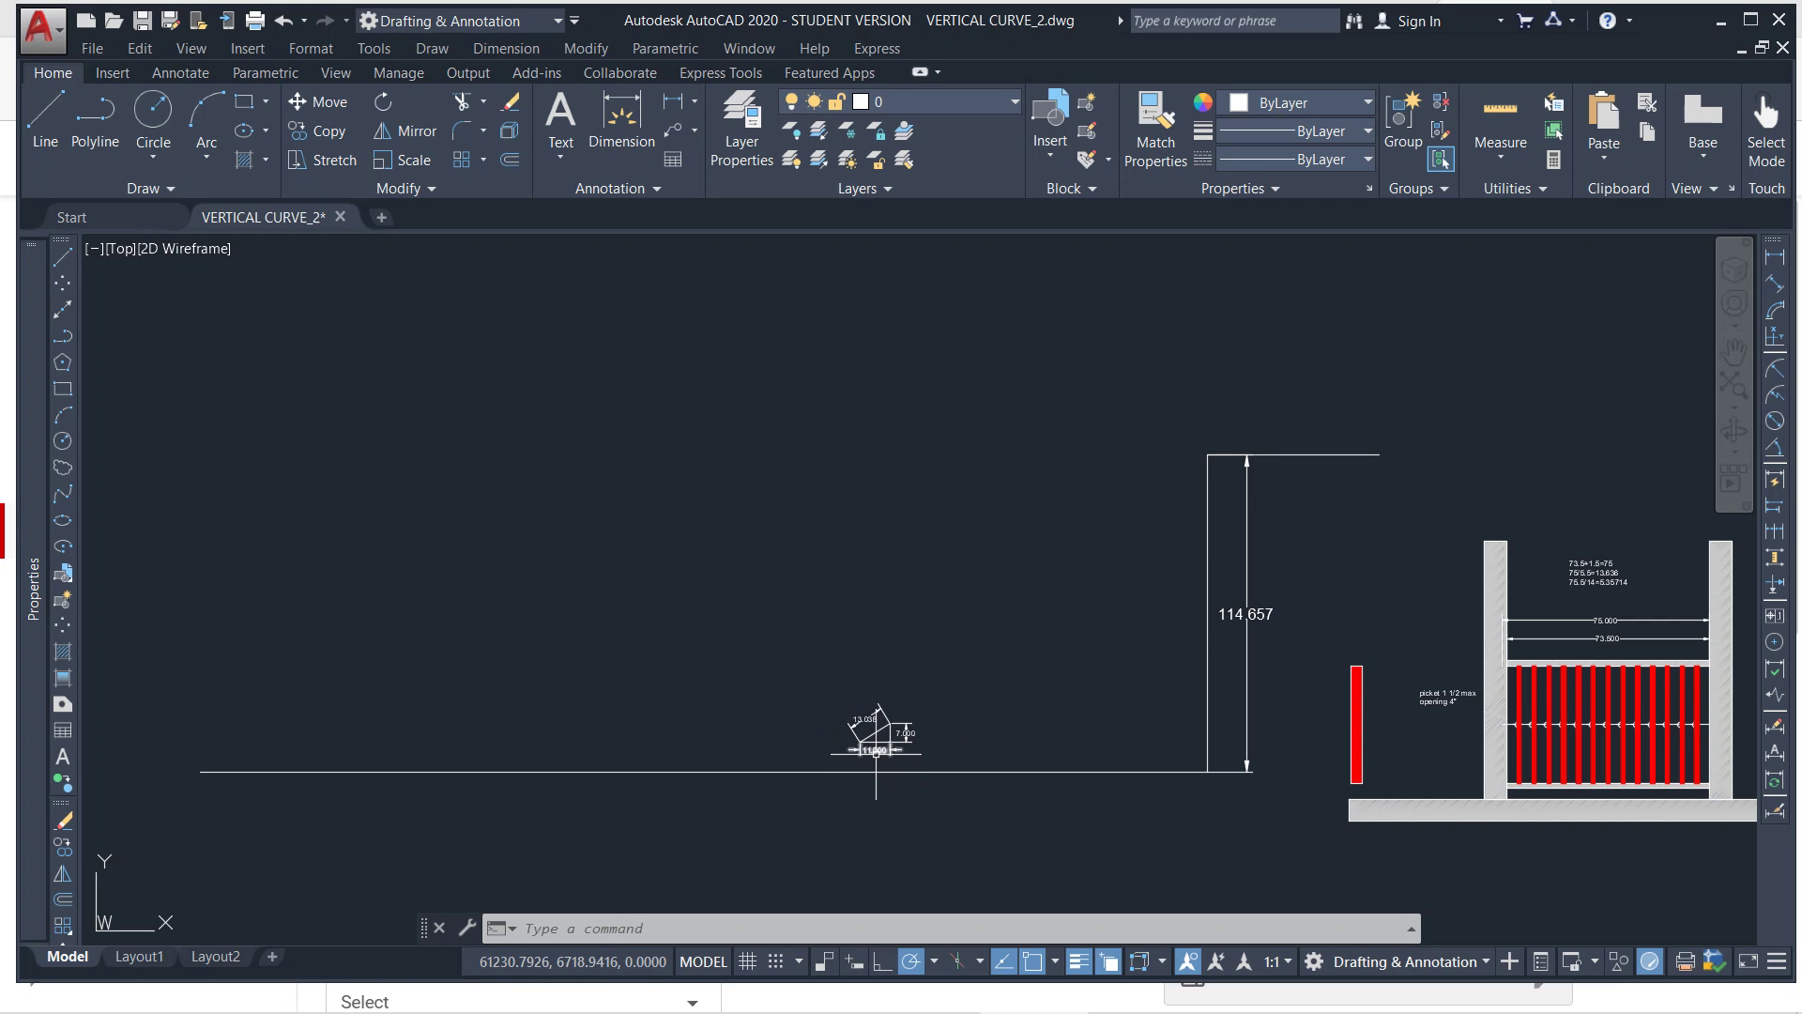
scroll(893, 733, up, 4)
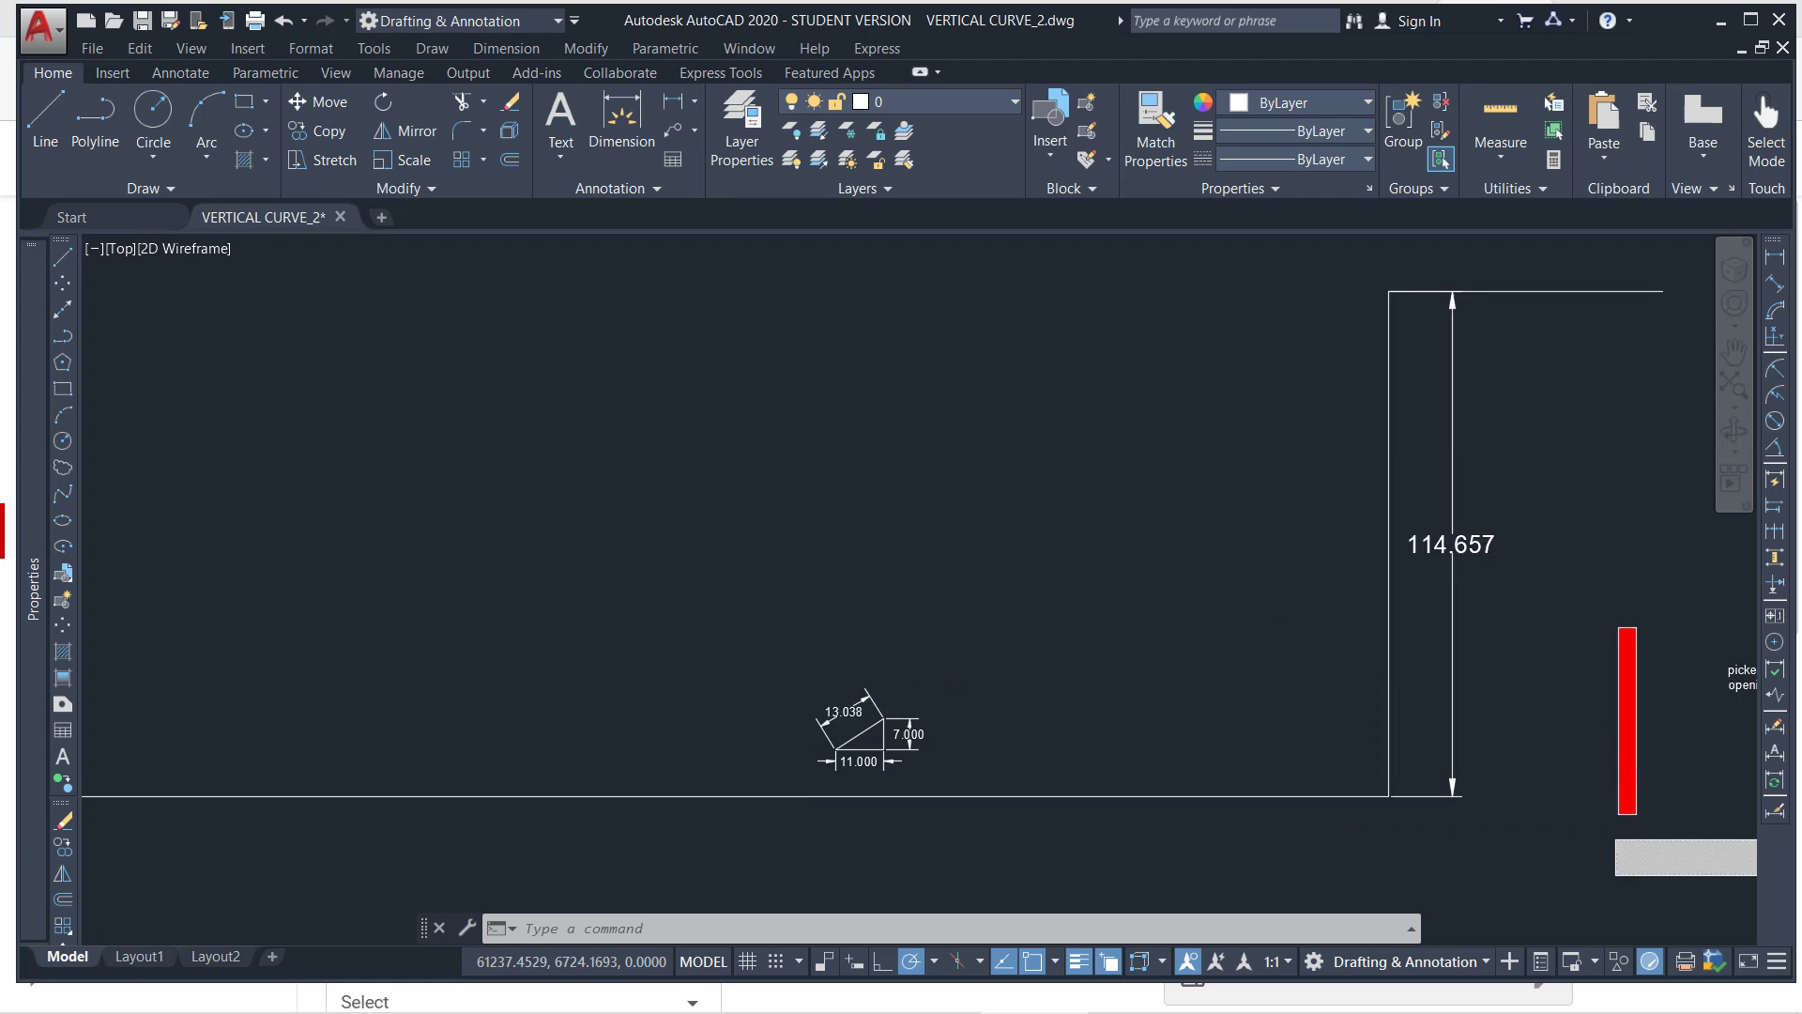
scroll(906, 735, down, 4)
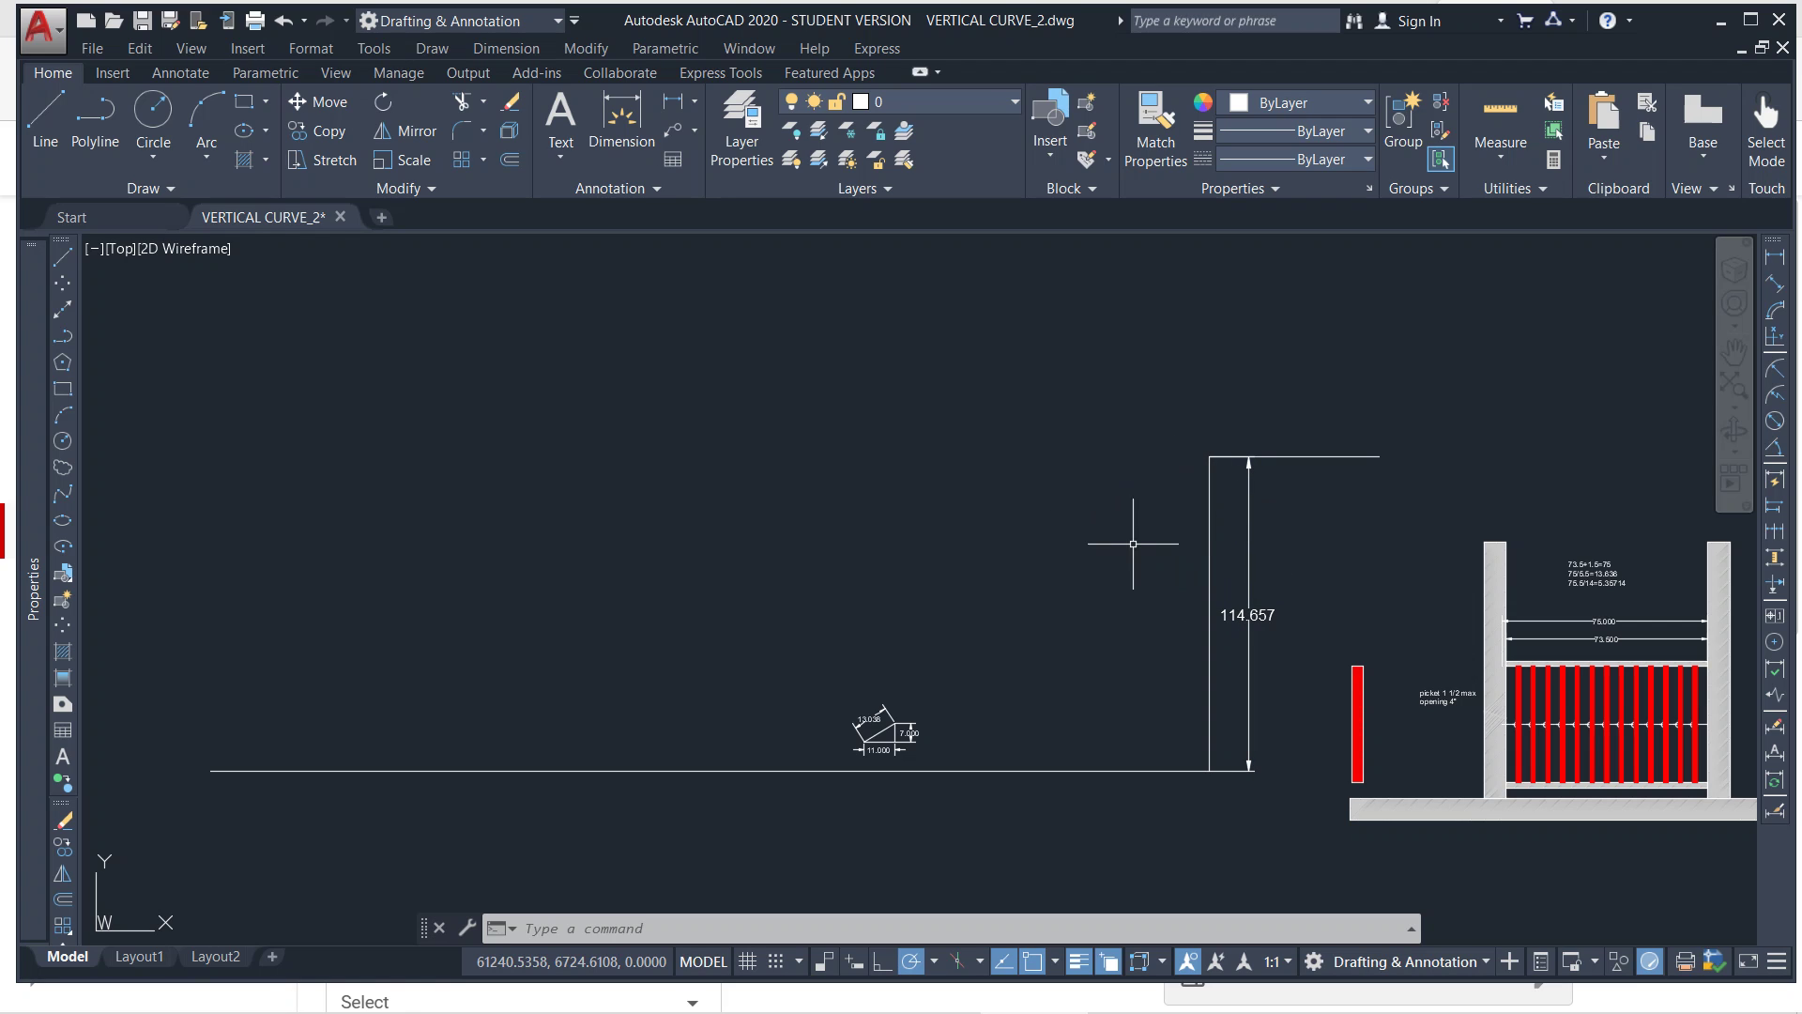
scroll(910, 732, up, 2)
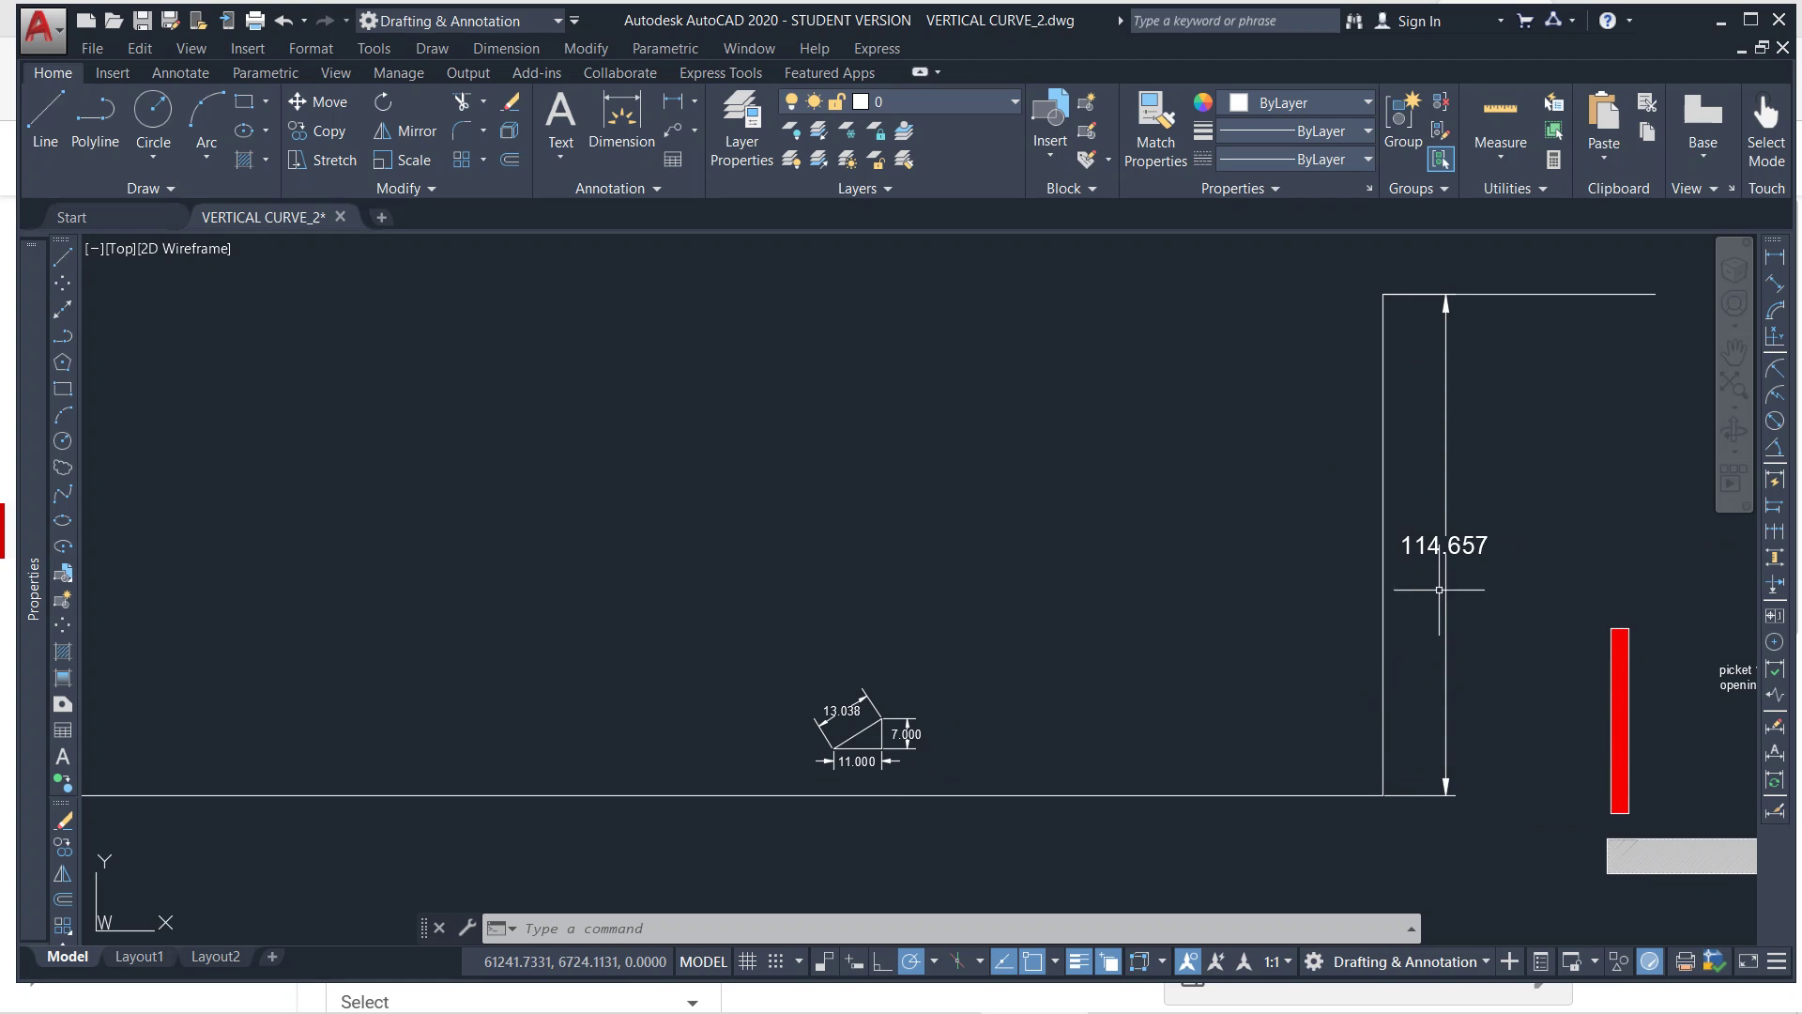
In Calculator, make a first attempt at entering the 114.657 rise value and dividing it.
mouse_move(883, 1001)
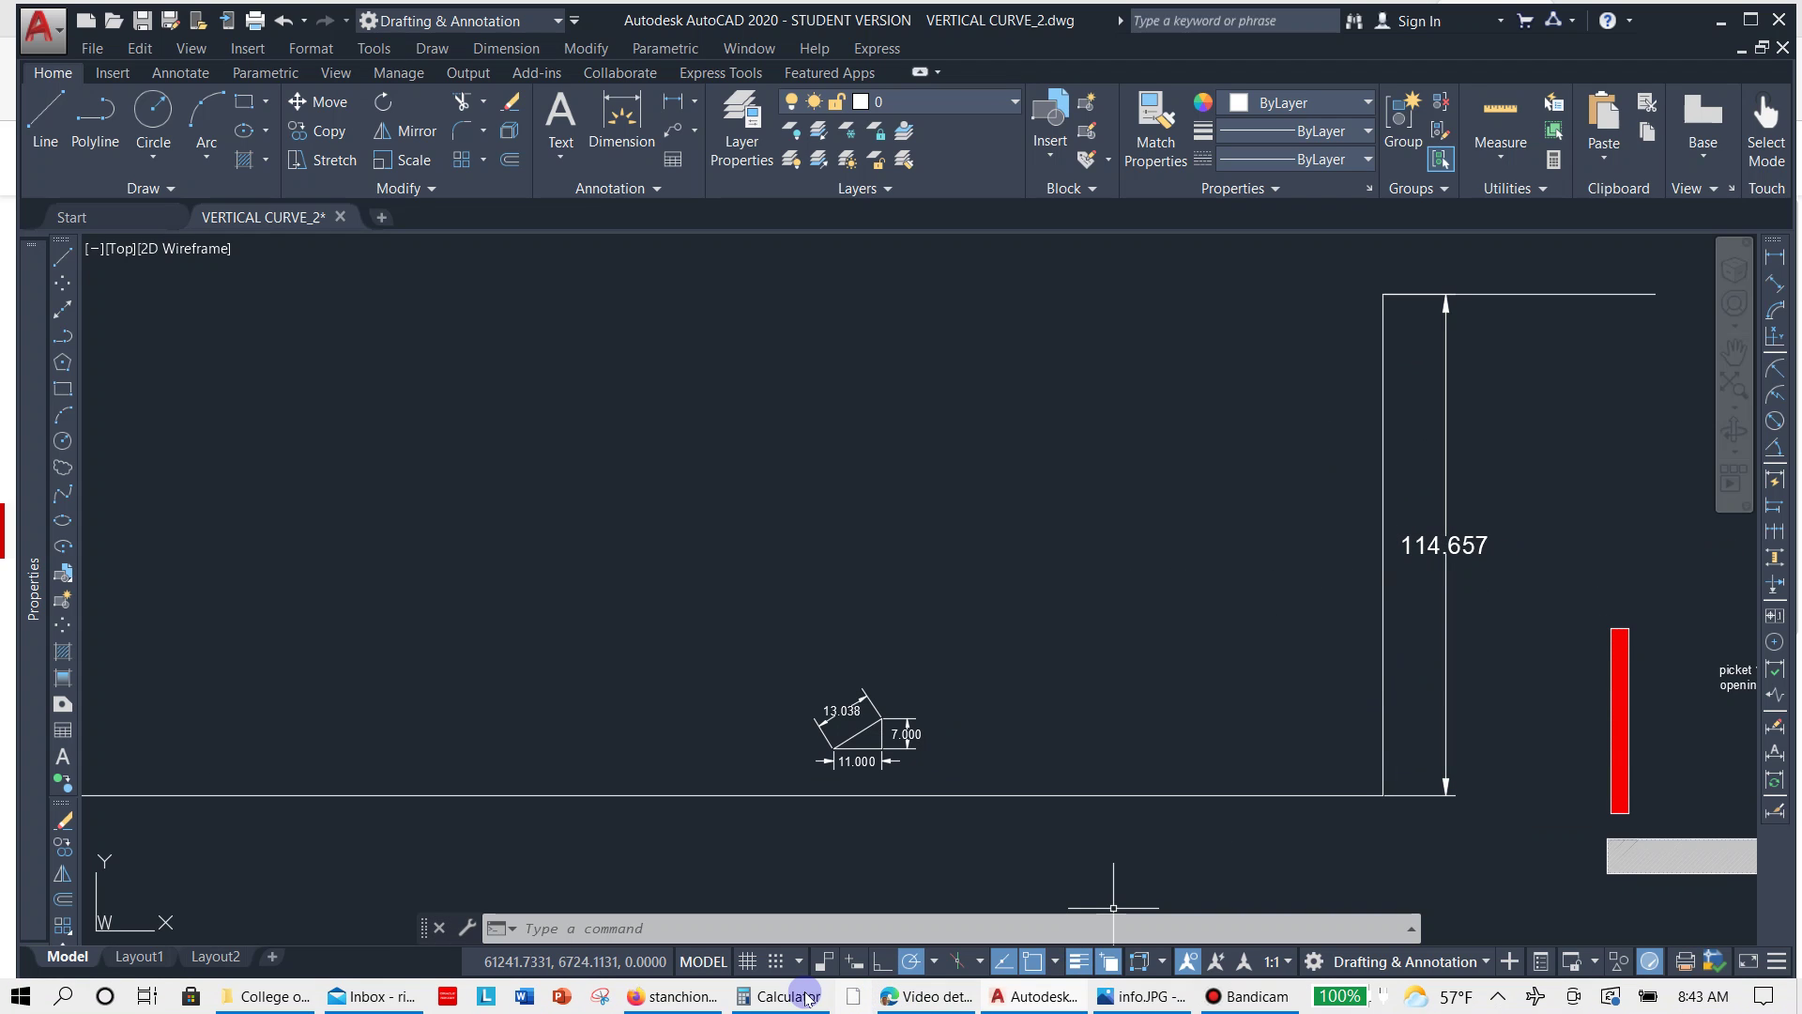
click(796, 996)
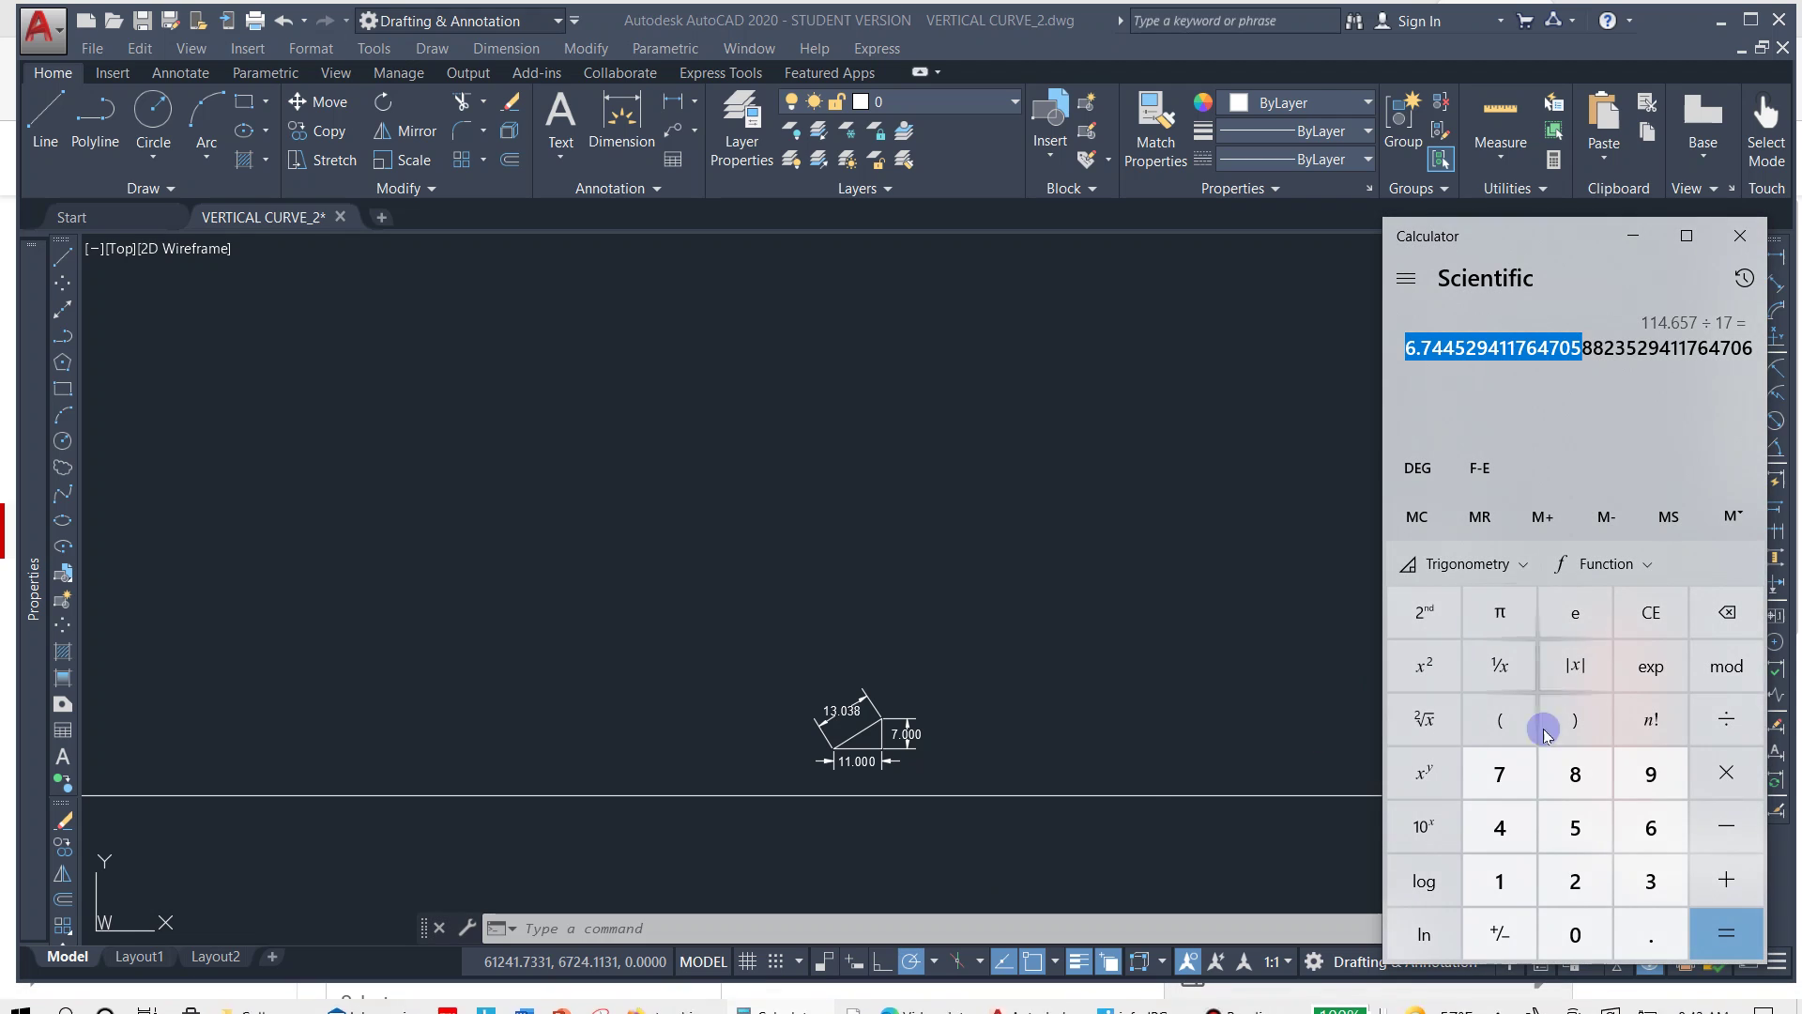
click(1510, 876)
click(1504, 877)
click(1651, 933)
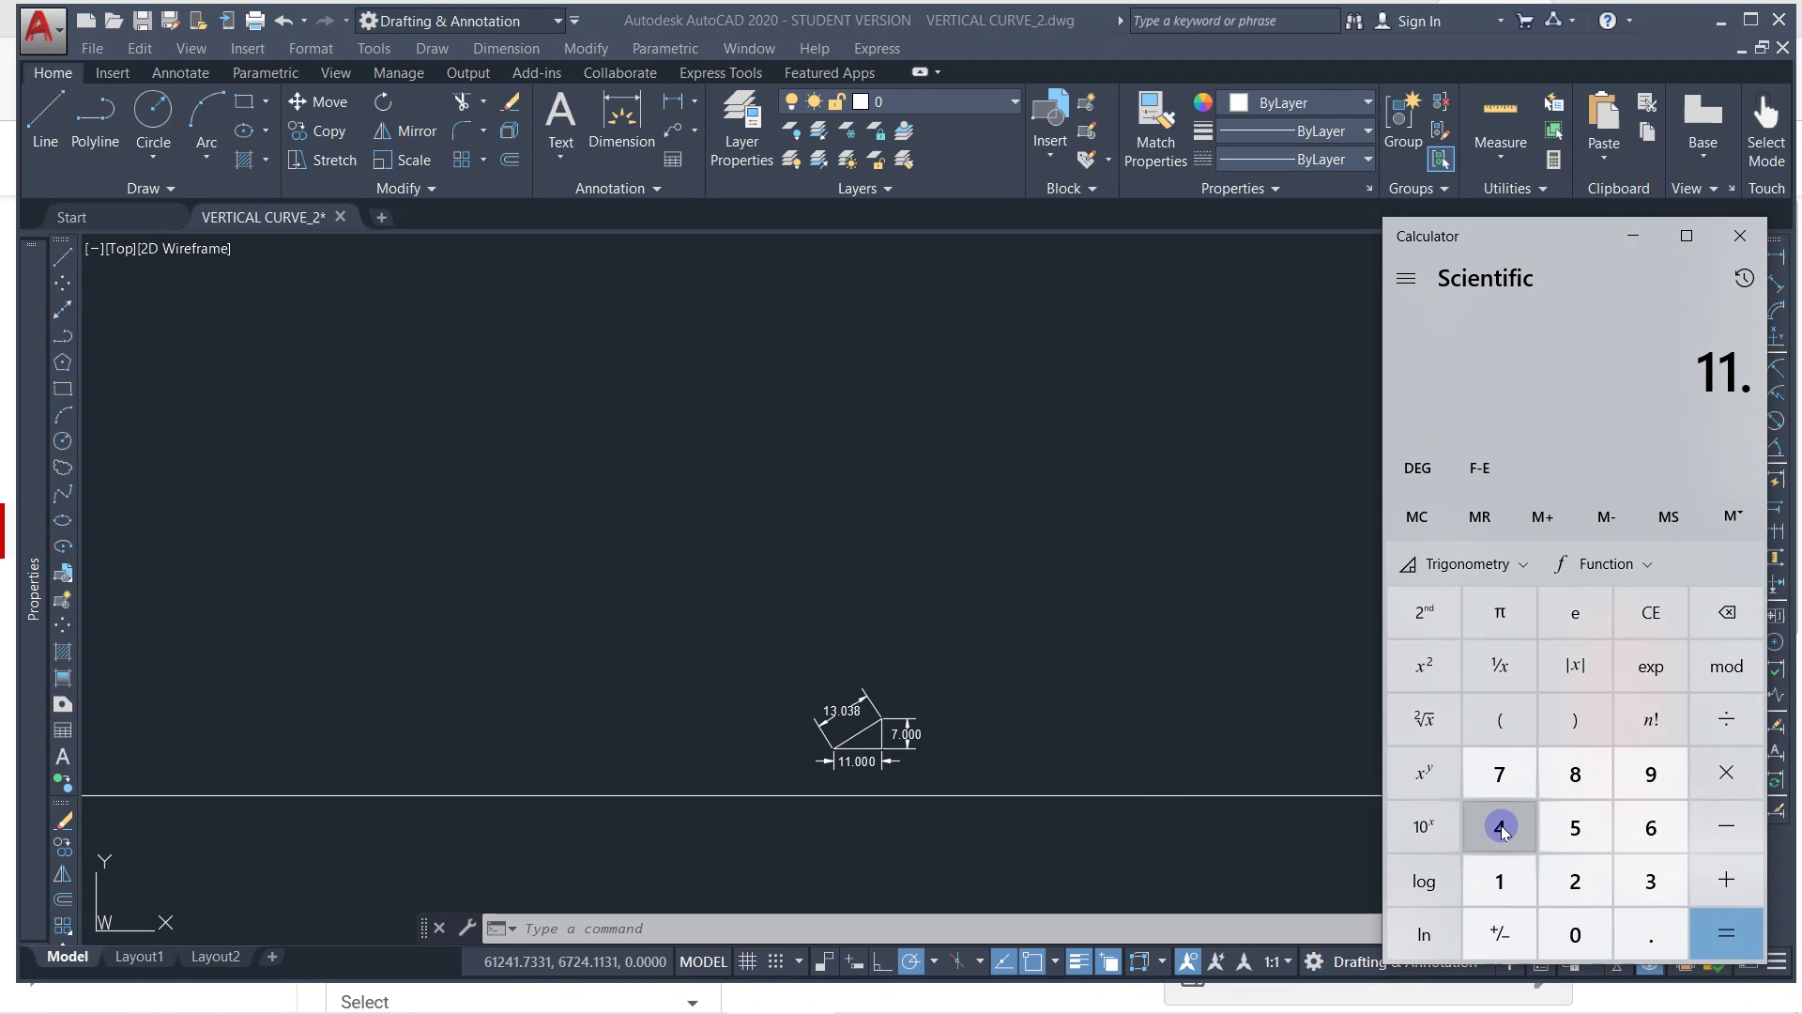
click(1727, 612)
click(1502, 831)
click(1651, 934)
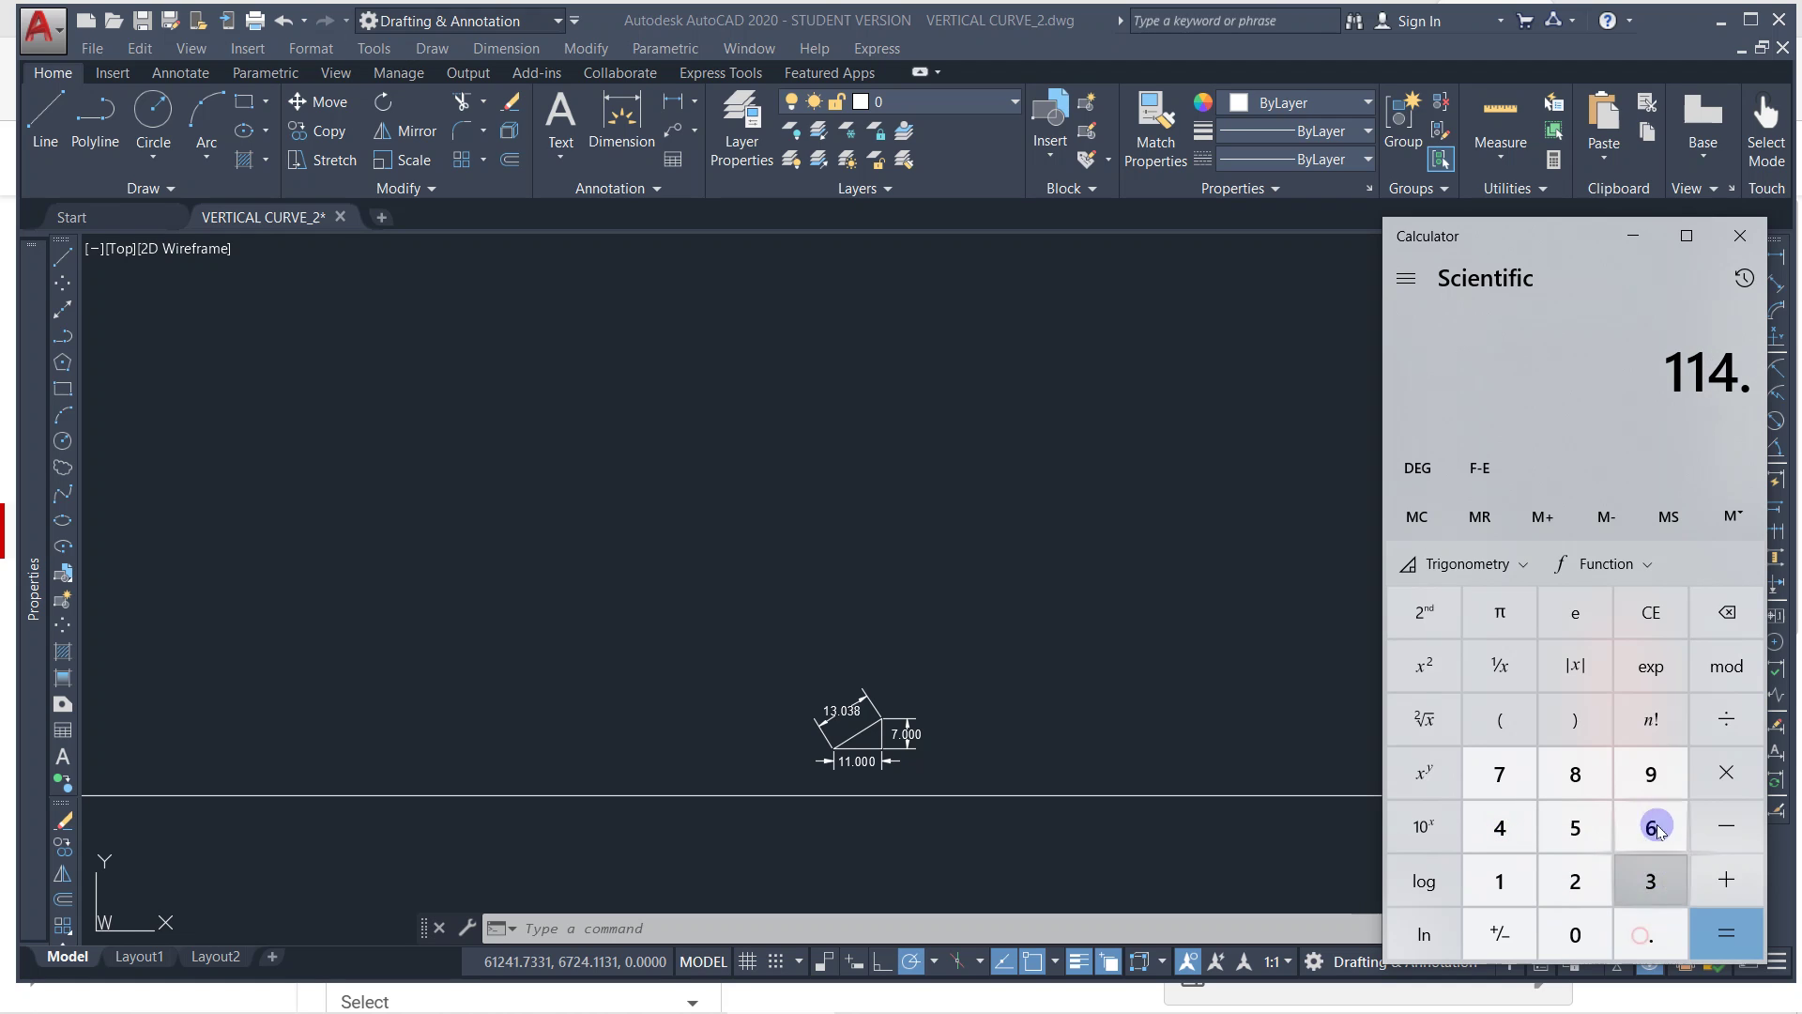
click(1649, 826)
click(1595, 822)
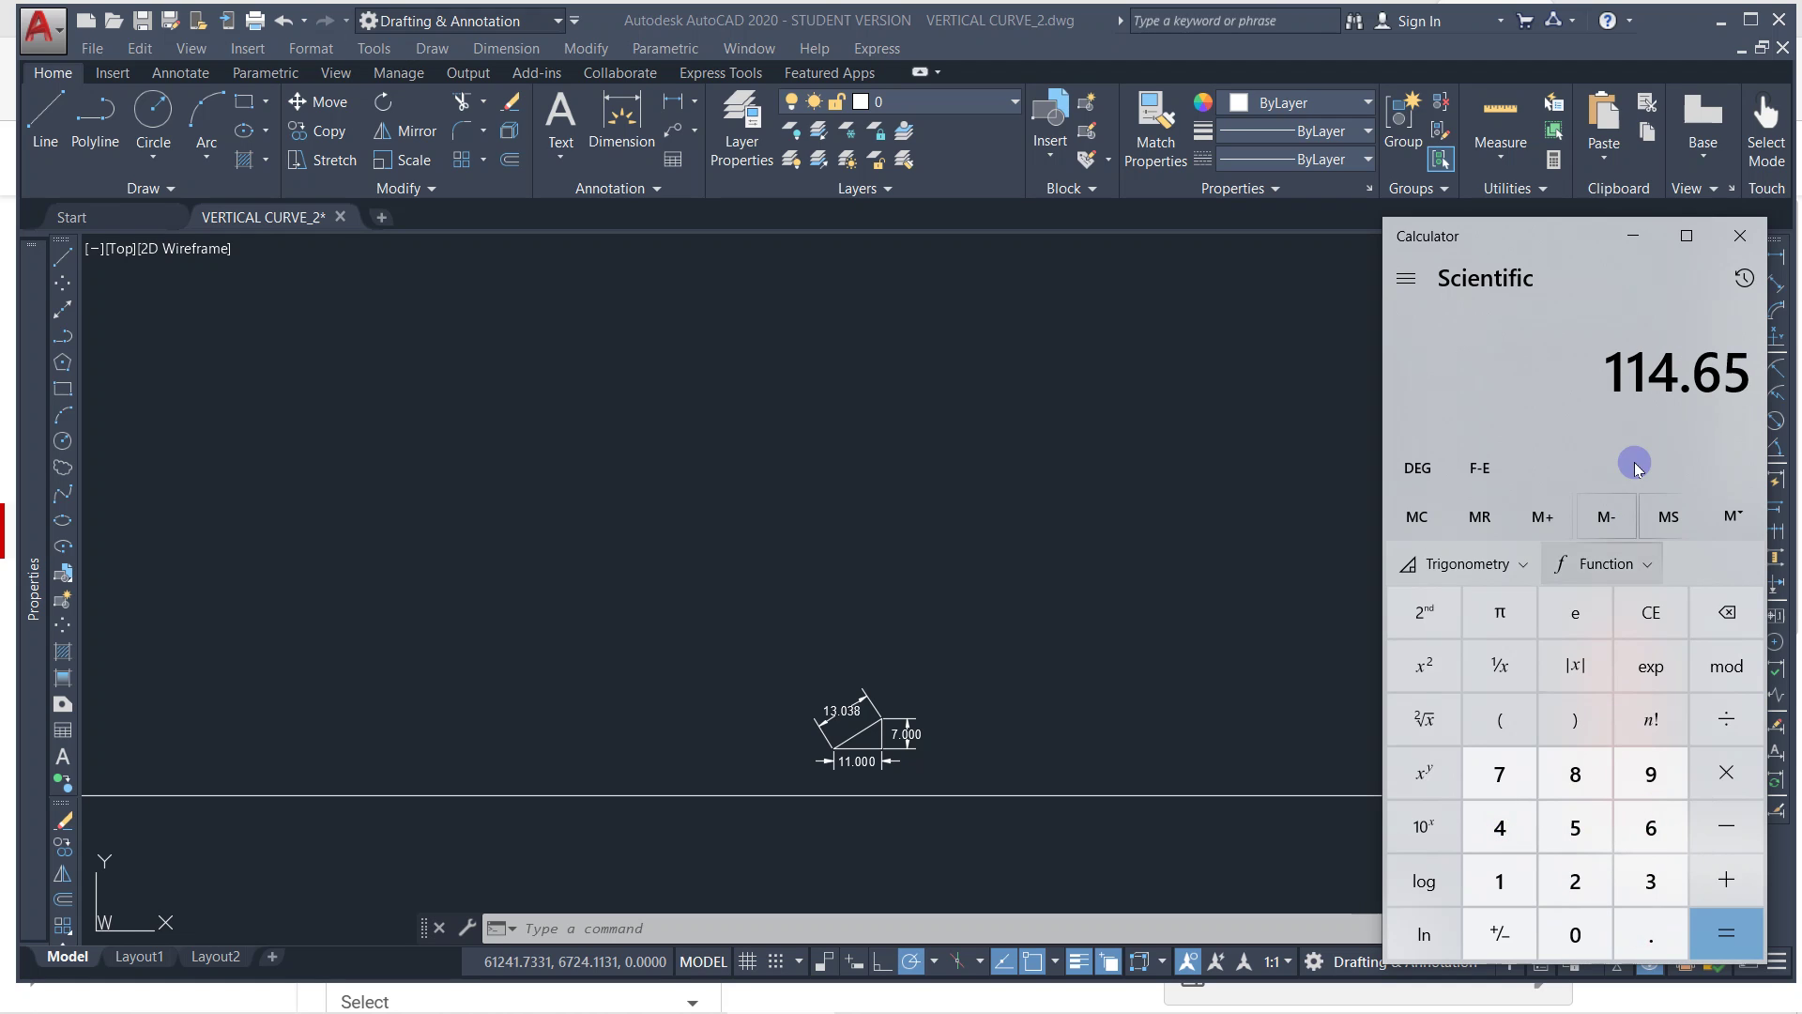
click(1728, 717)
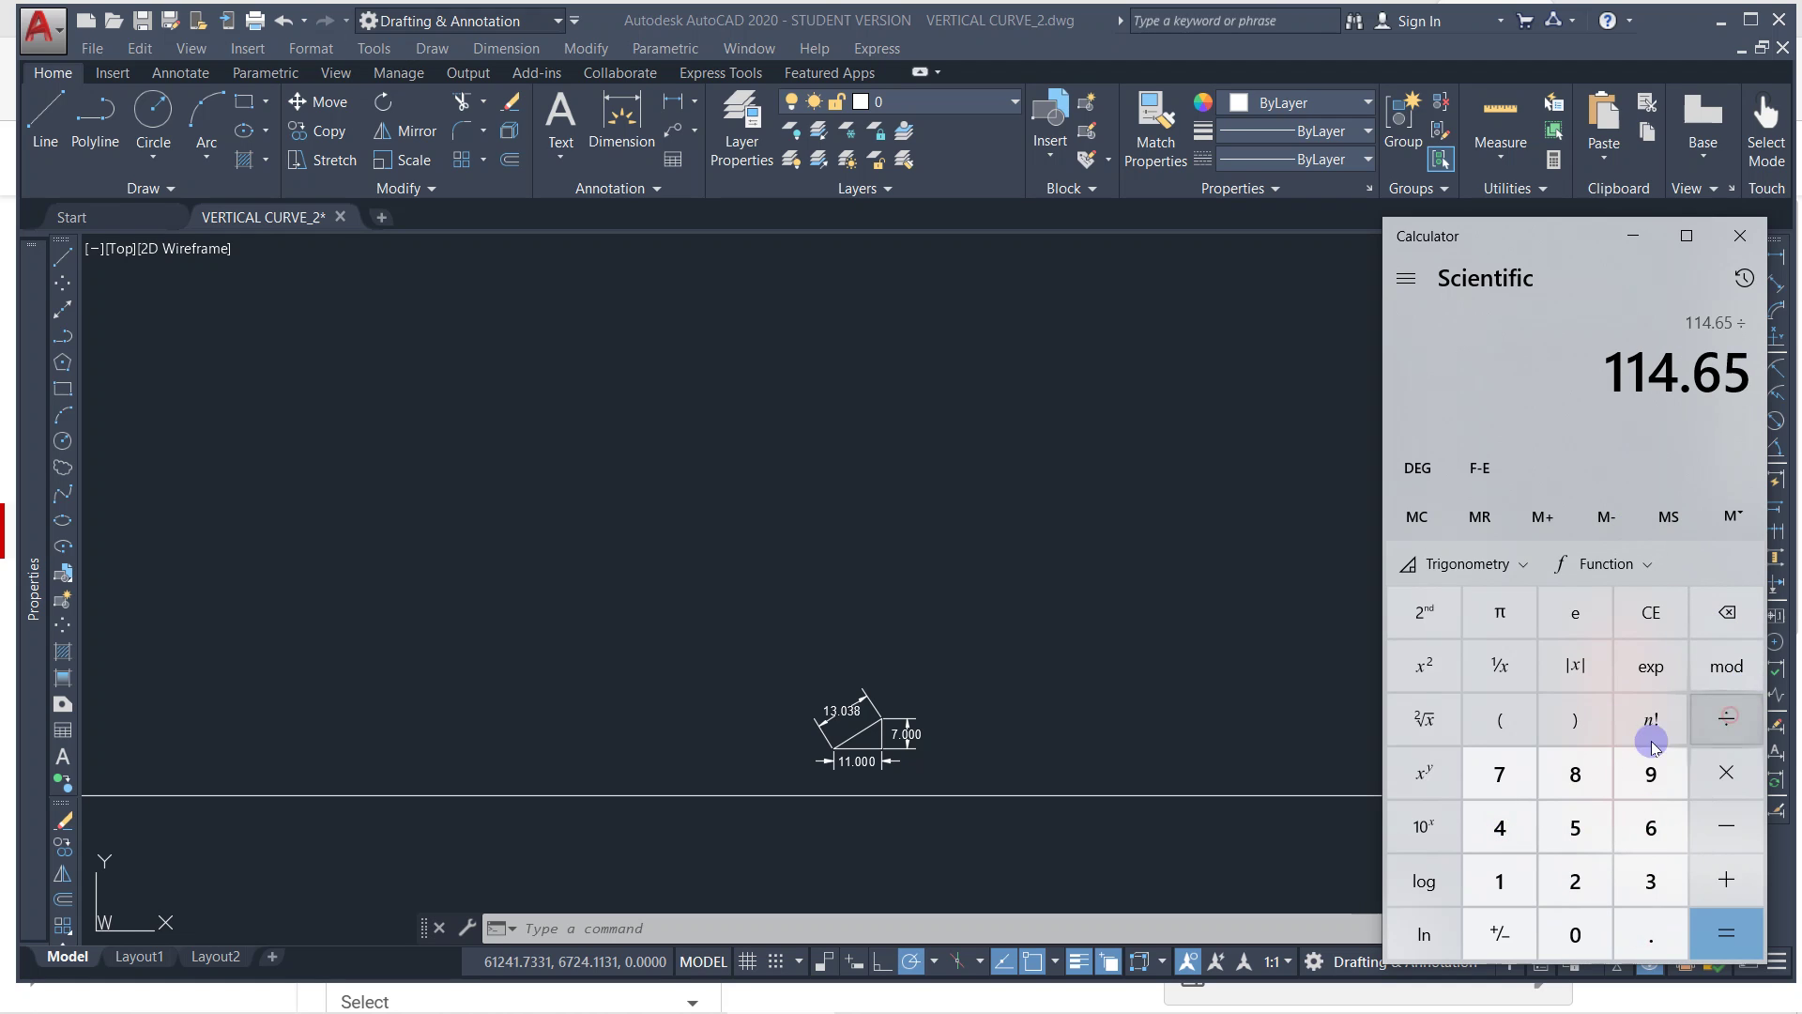
click(1498, 769)
click(1726, 933)
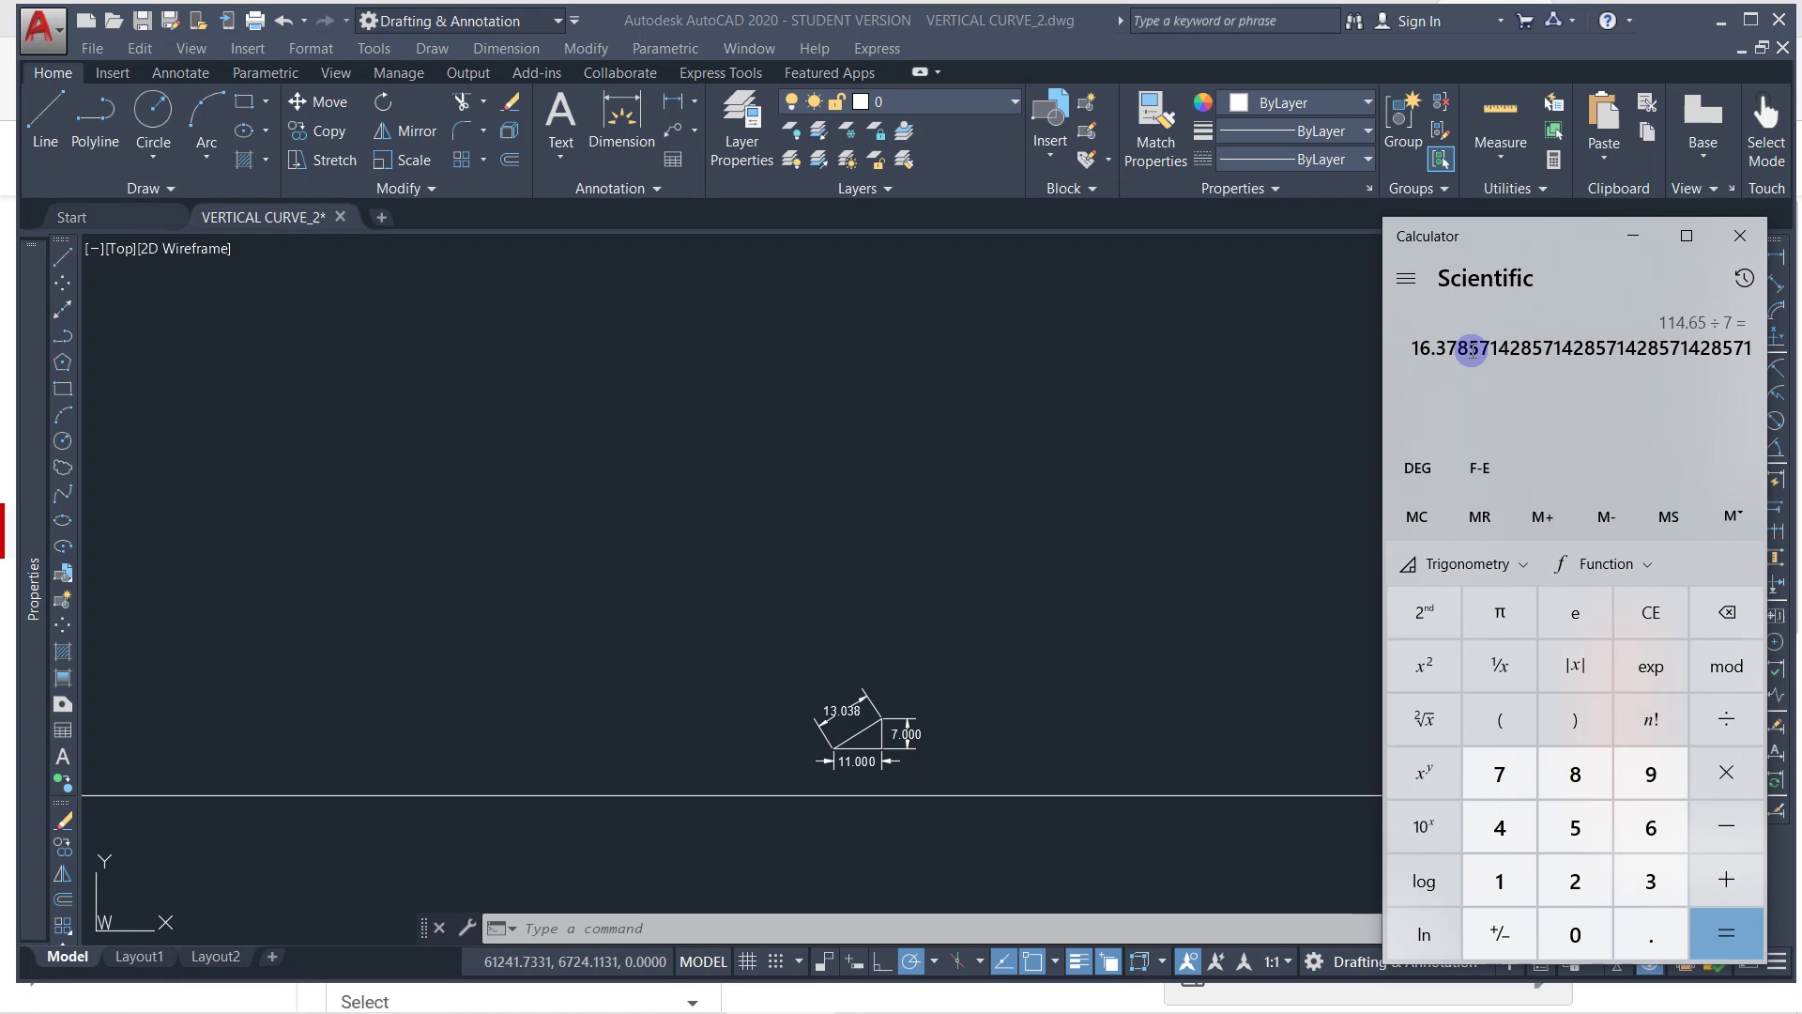
click(1499, 871)
click(1499, 873)
click(1499, 824)
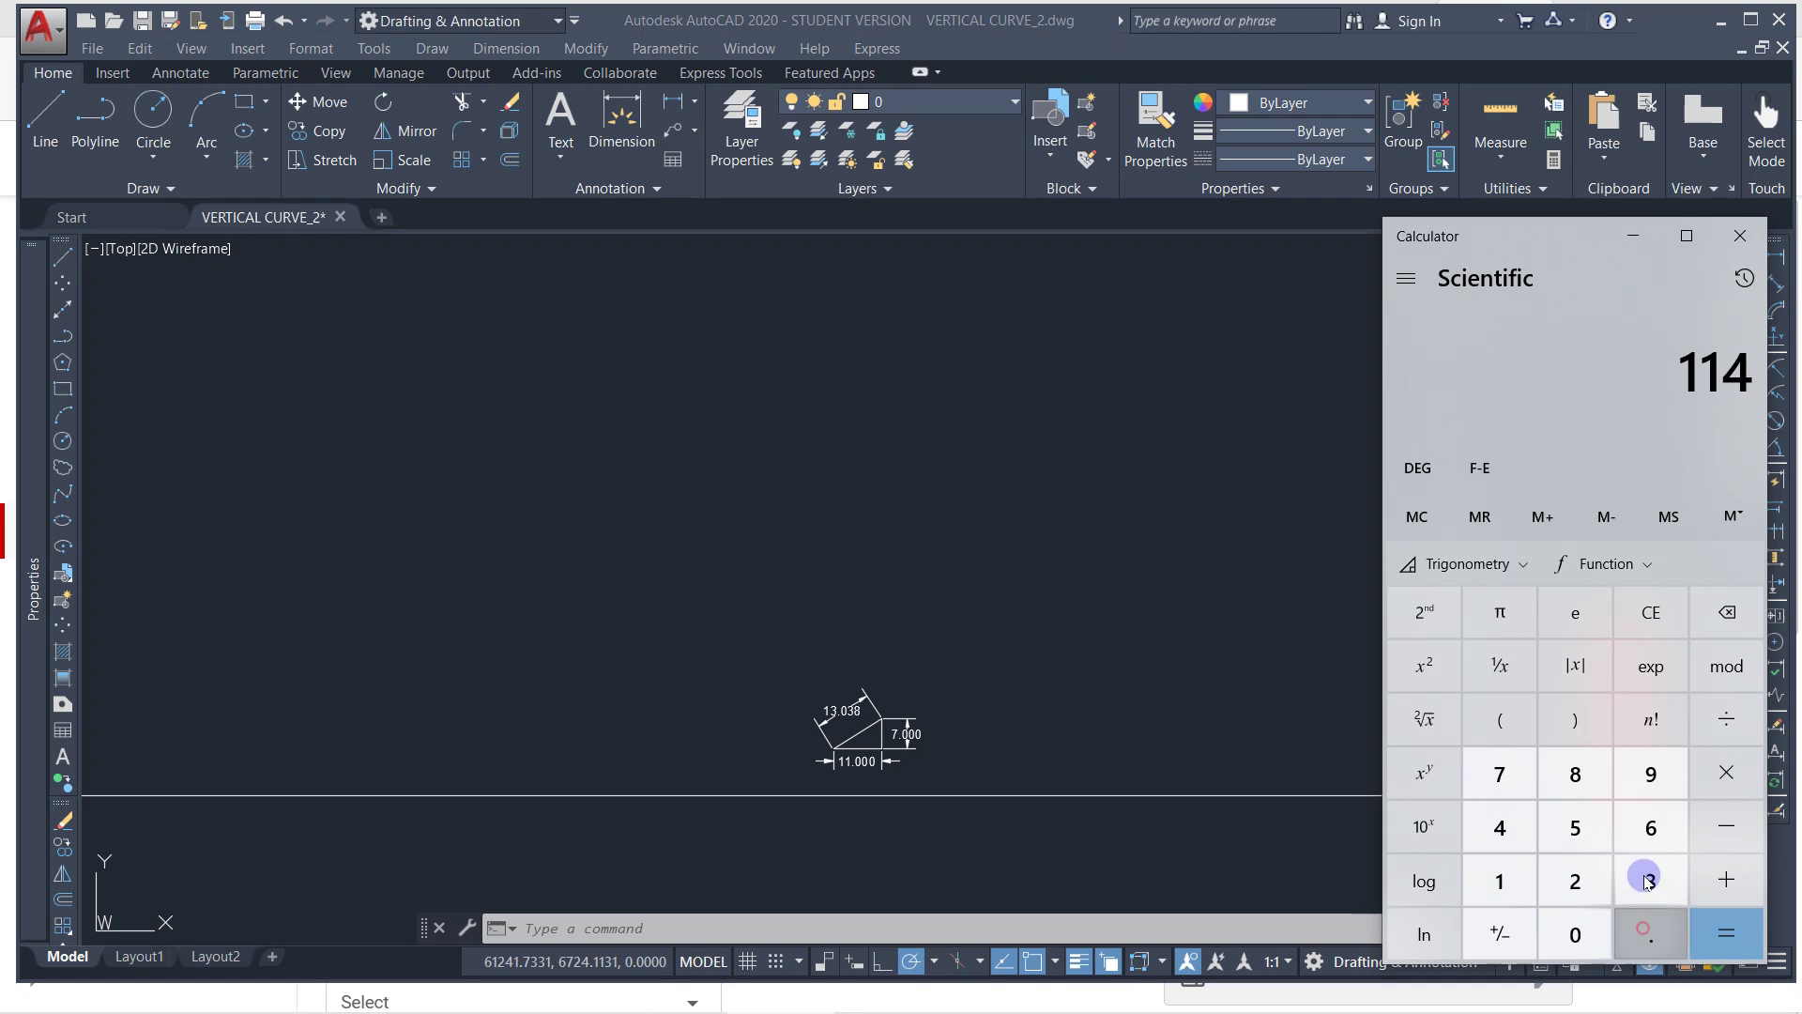
click(1649, 829)
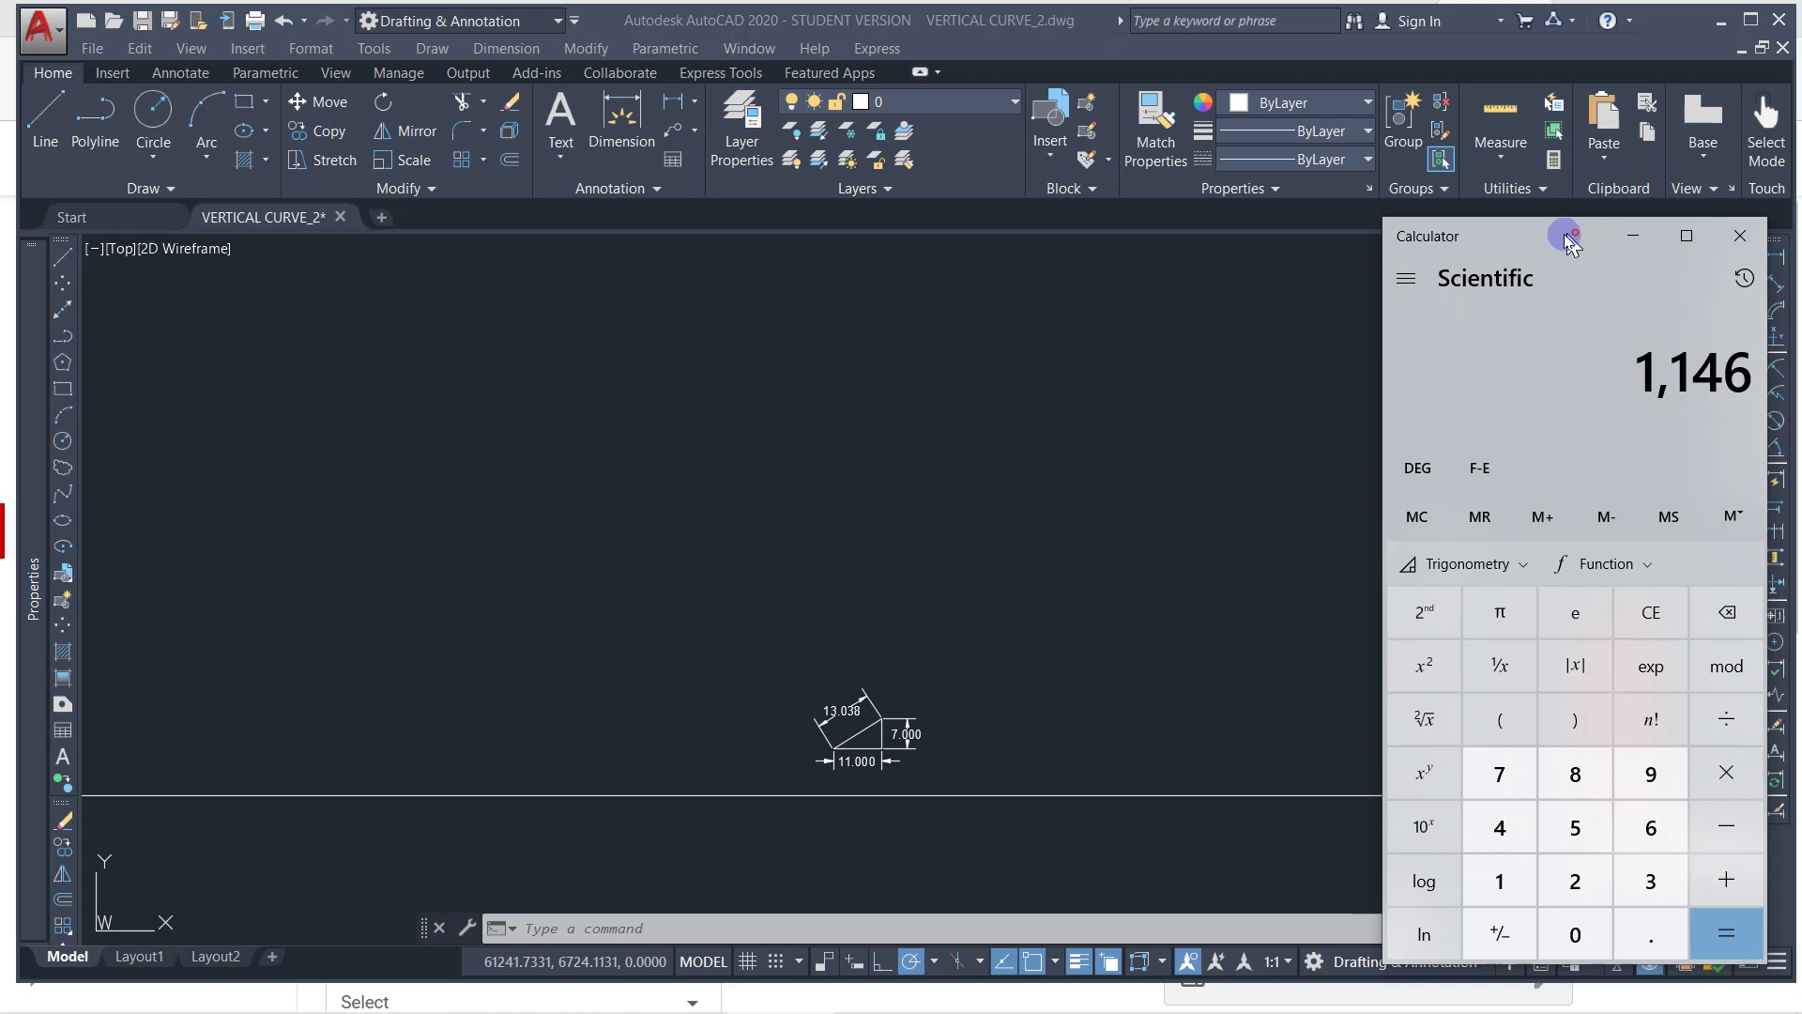
Compute 114.657 ÷ 17 = 6.74452941… and select the result digits.
drag(1567, 239, 965, 301)
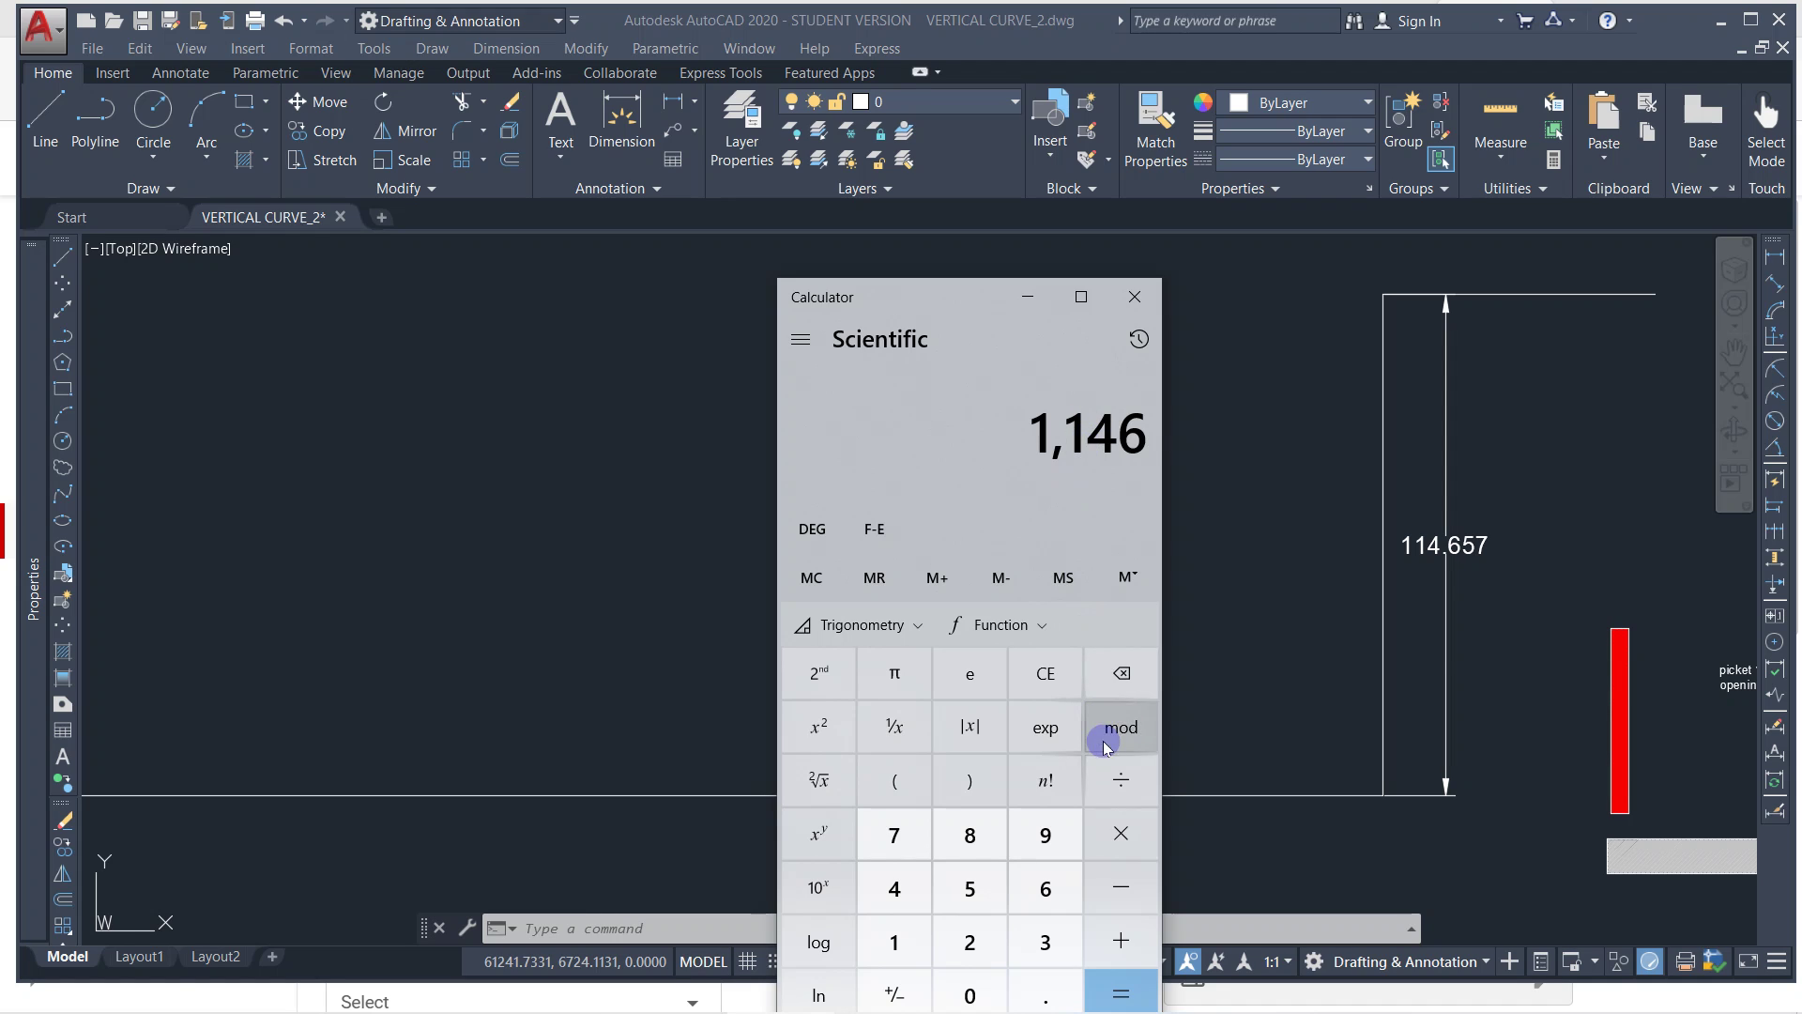
click(1120, 673)
click(1121, 673)
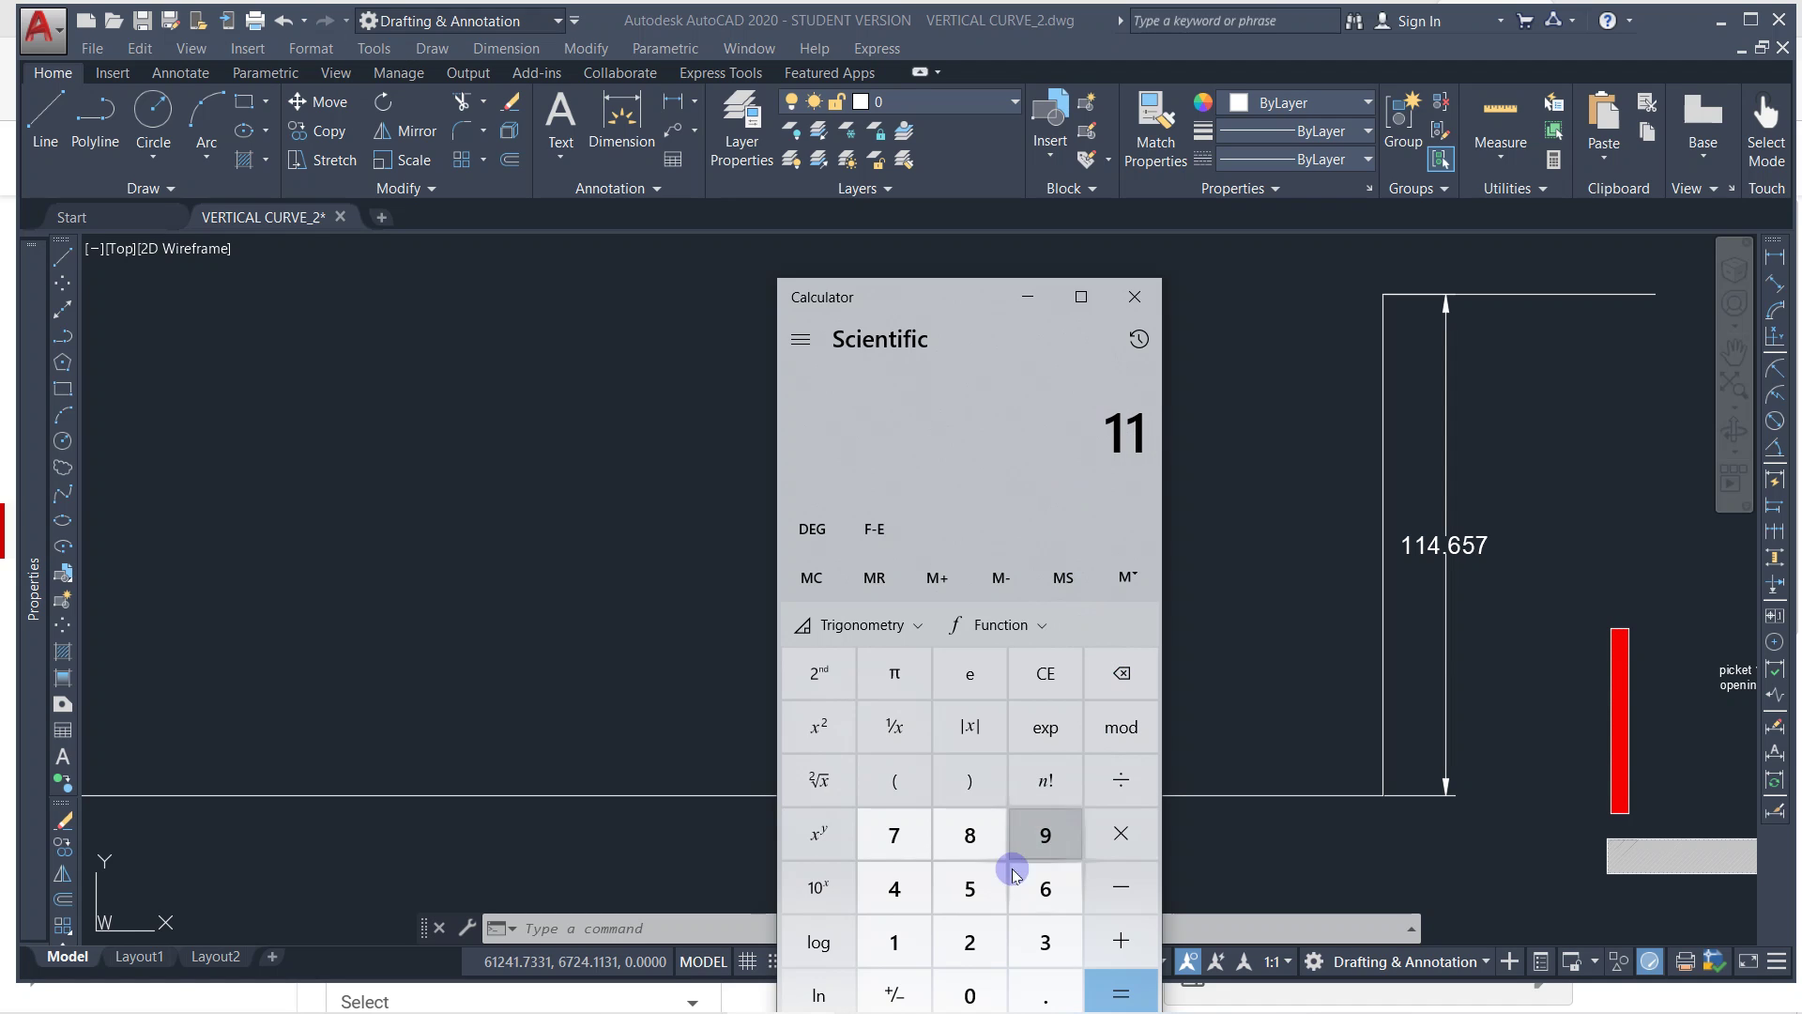
click(894, 888)
click(1043, 995)
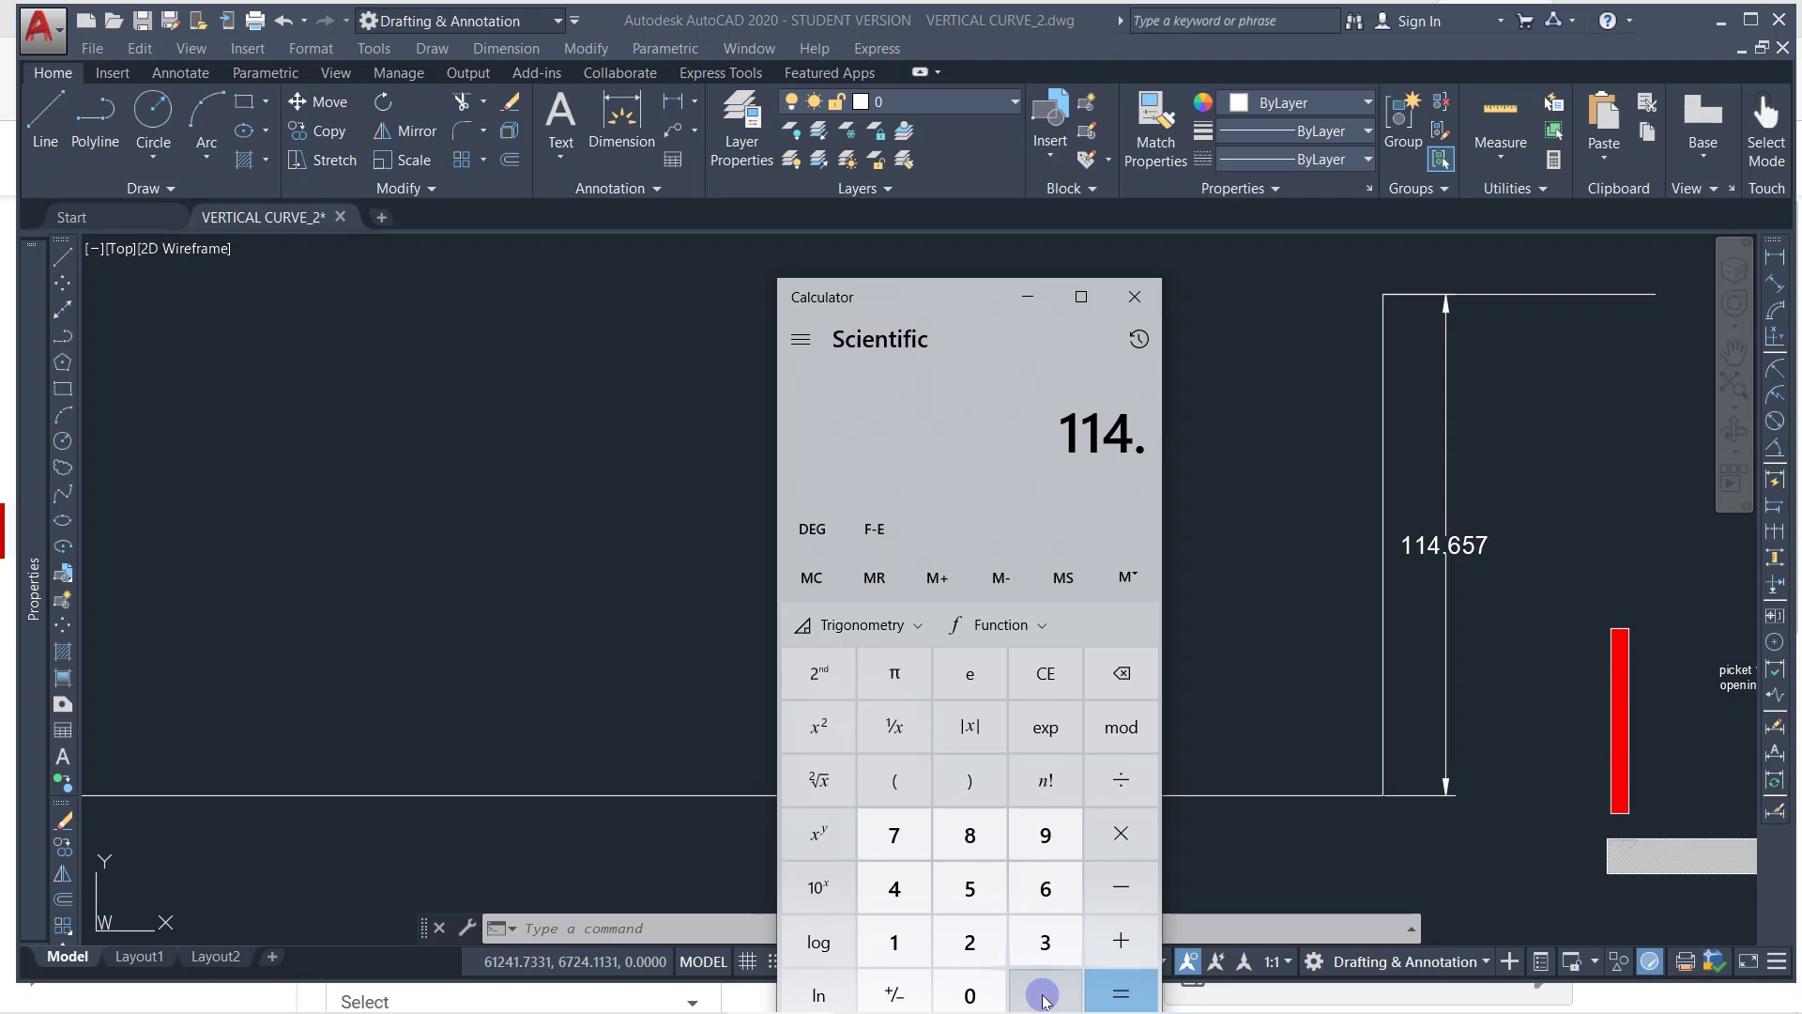
click(1040, 890)
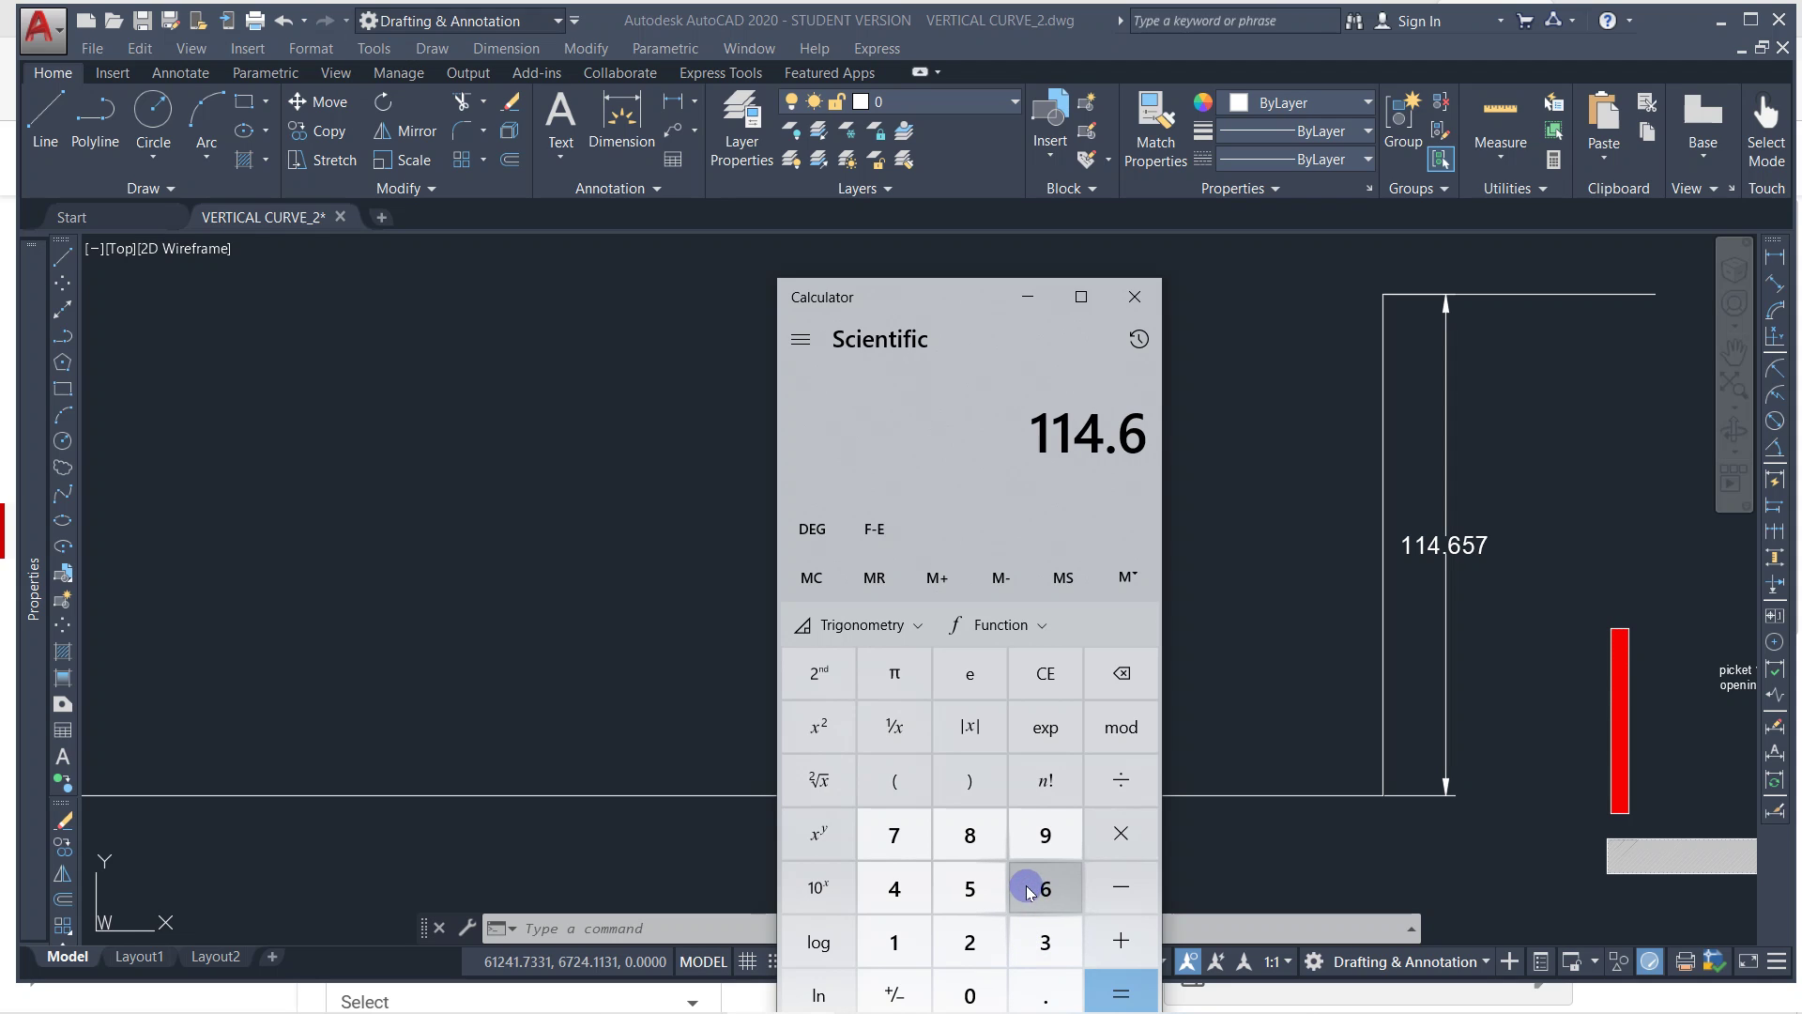
click(969, 888)
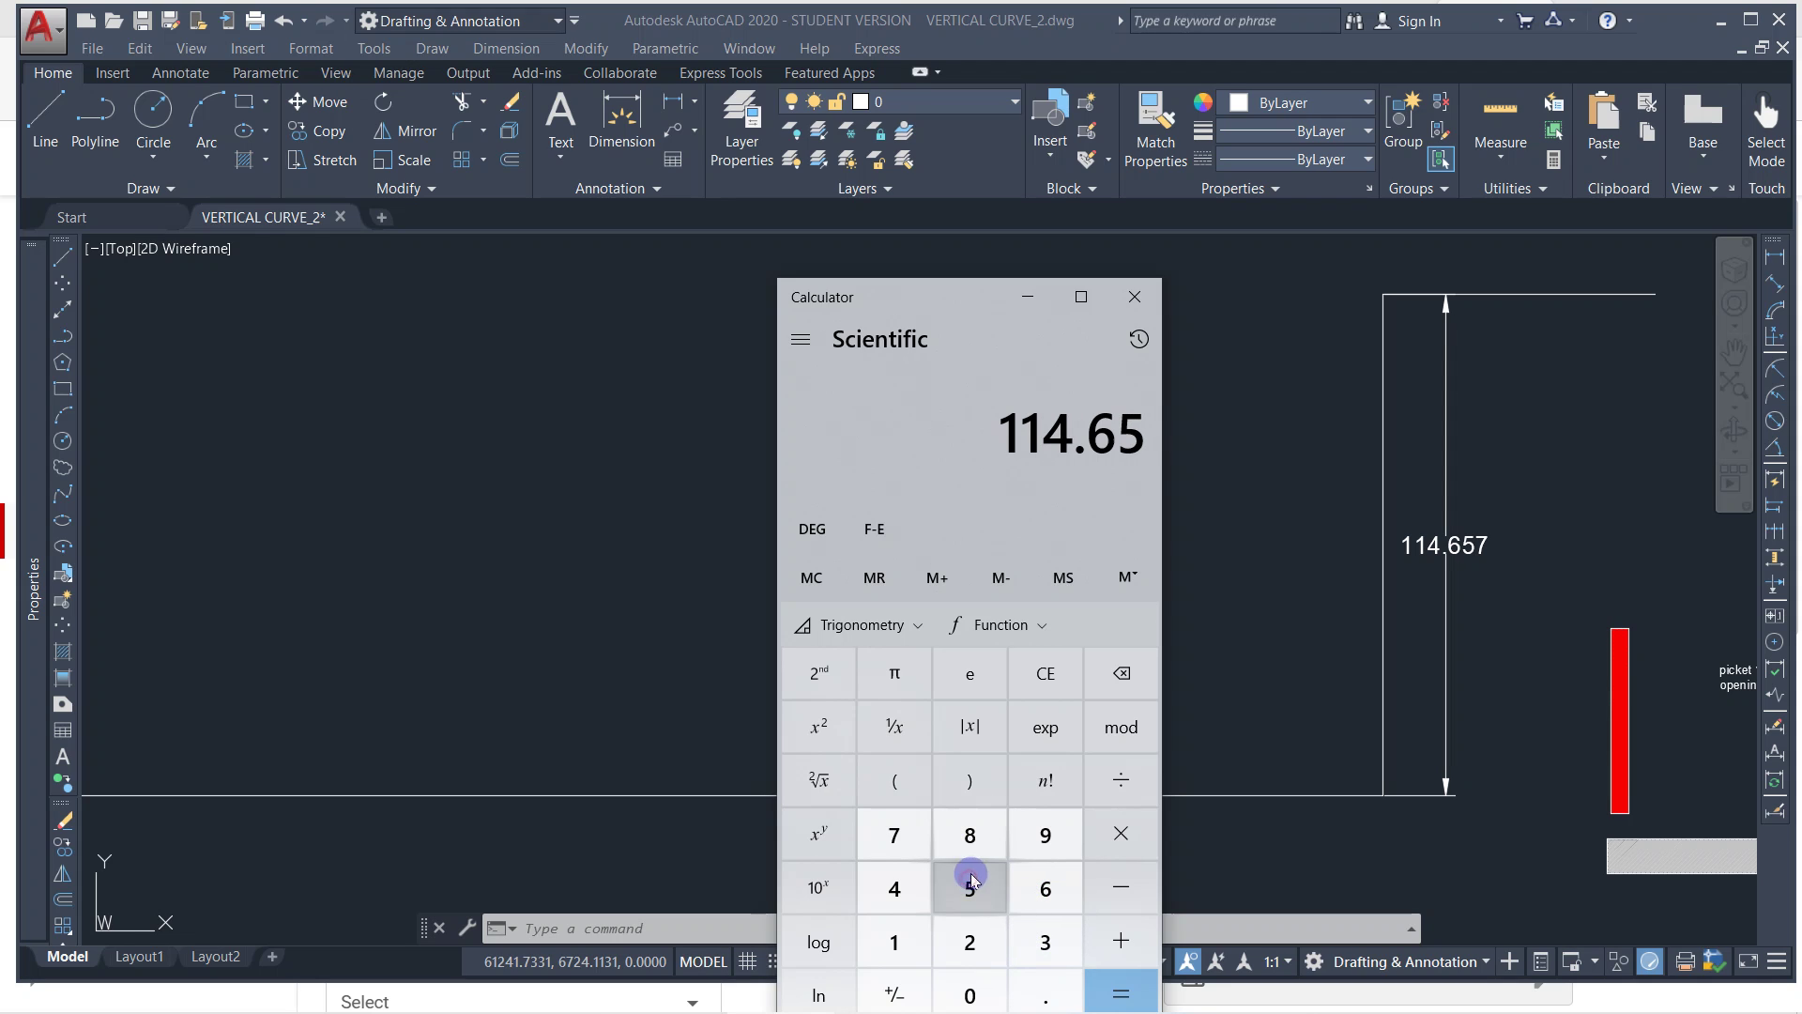
click(877, 843)
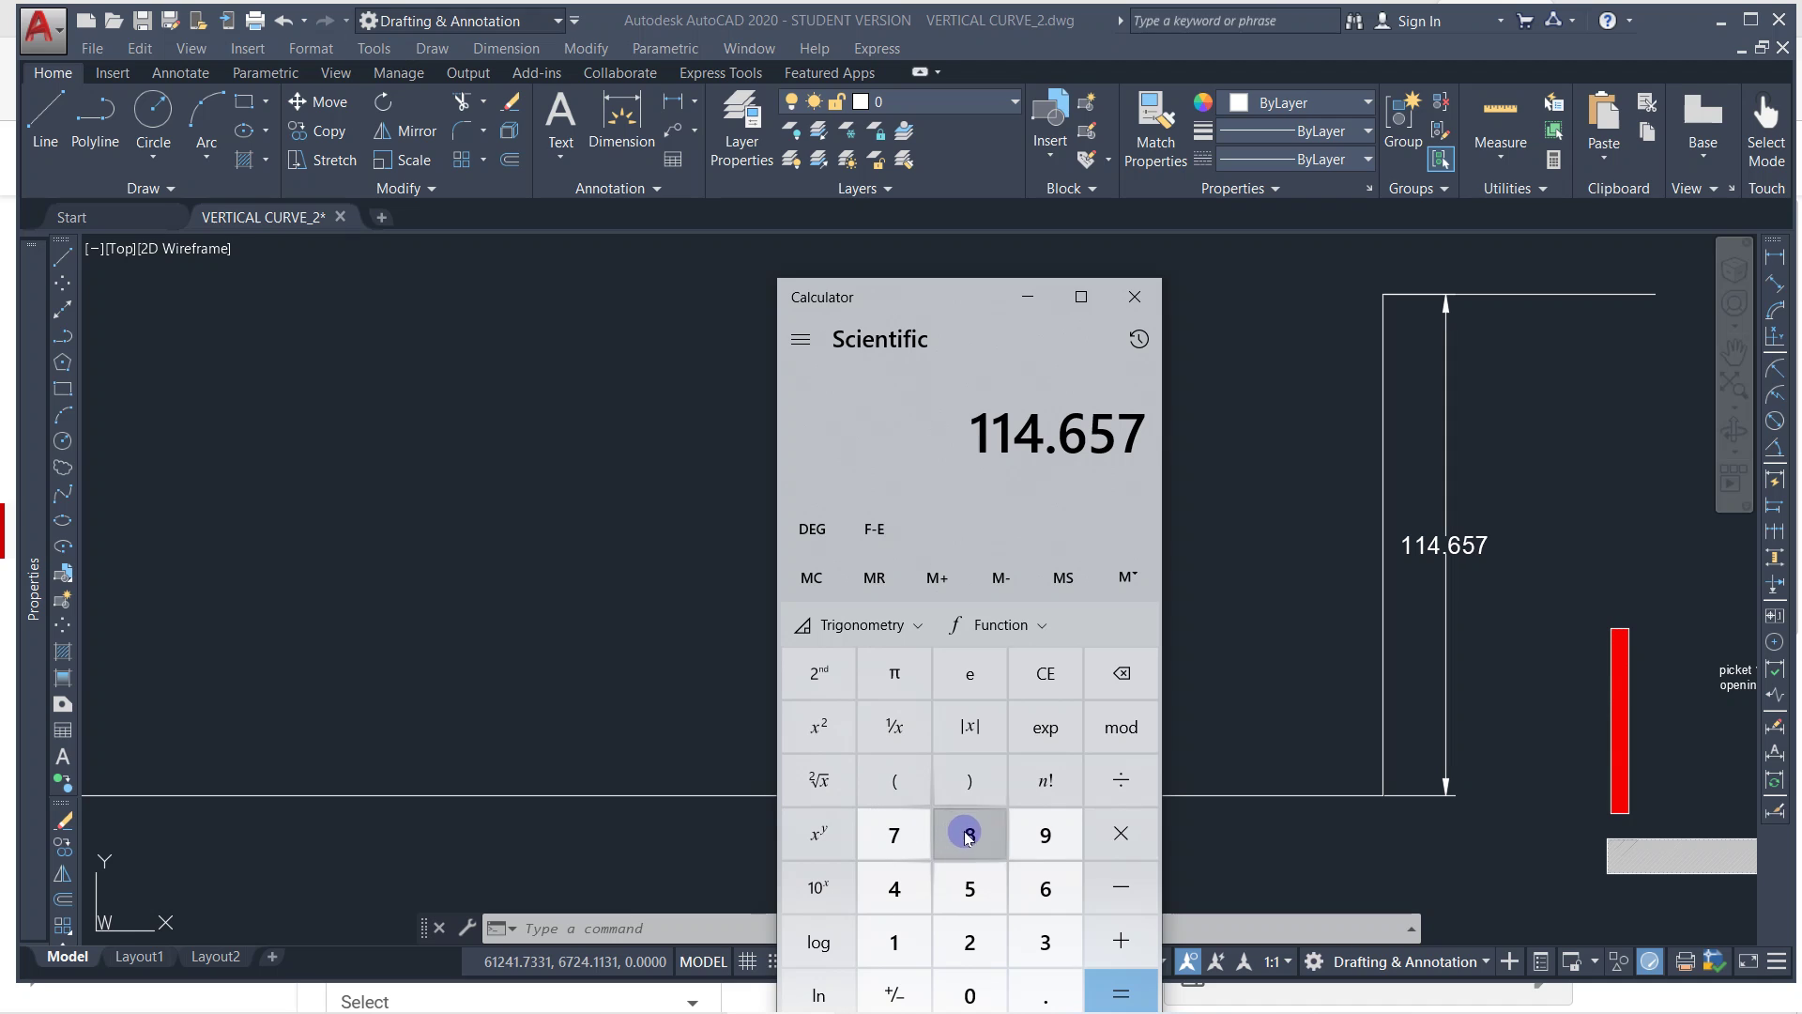
click(1119, 783)
click(903, 933)
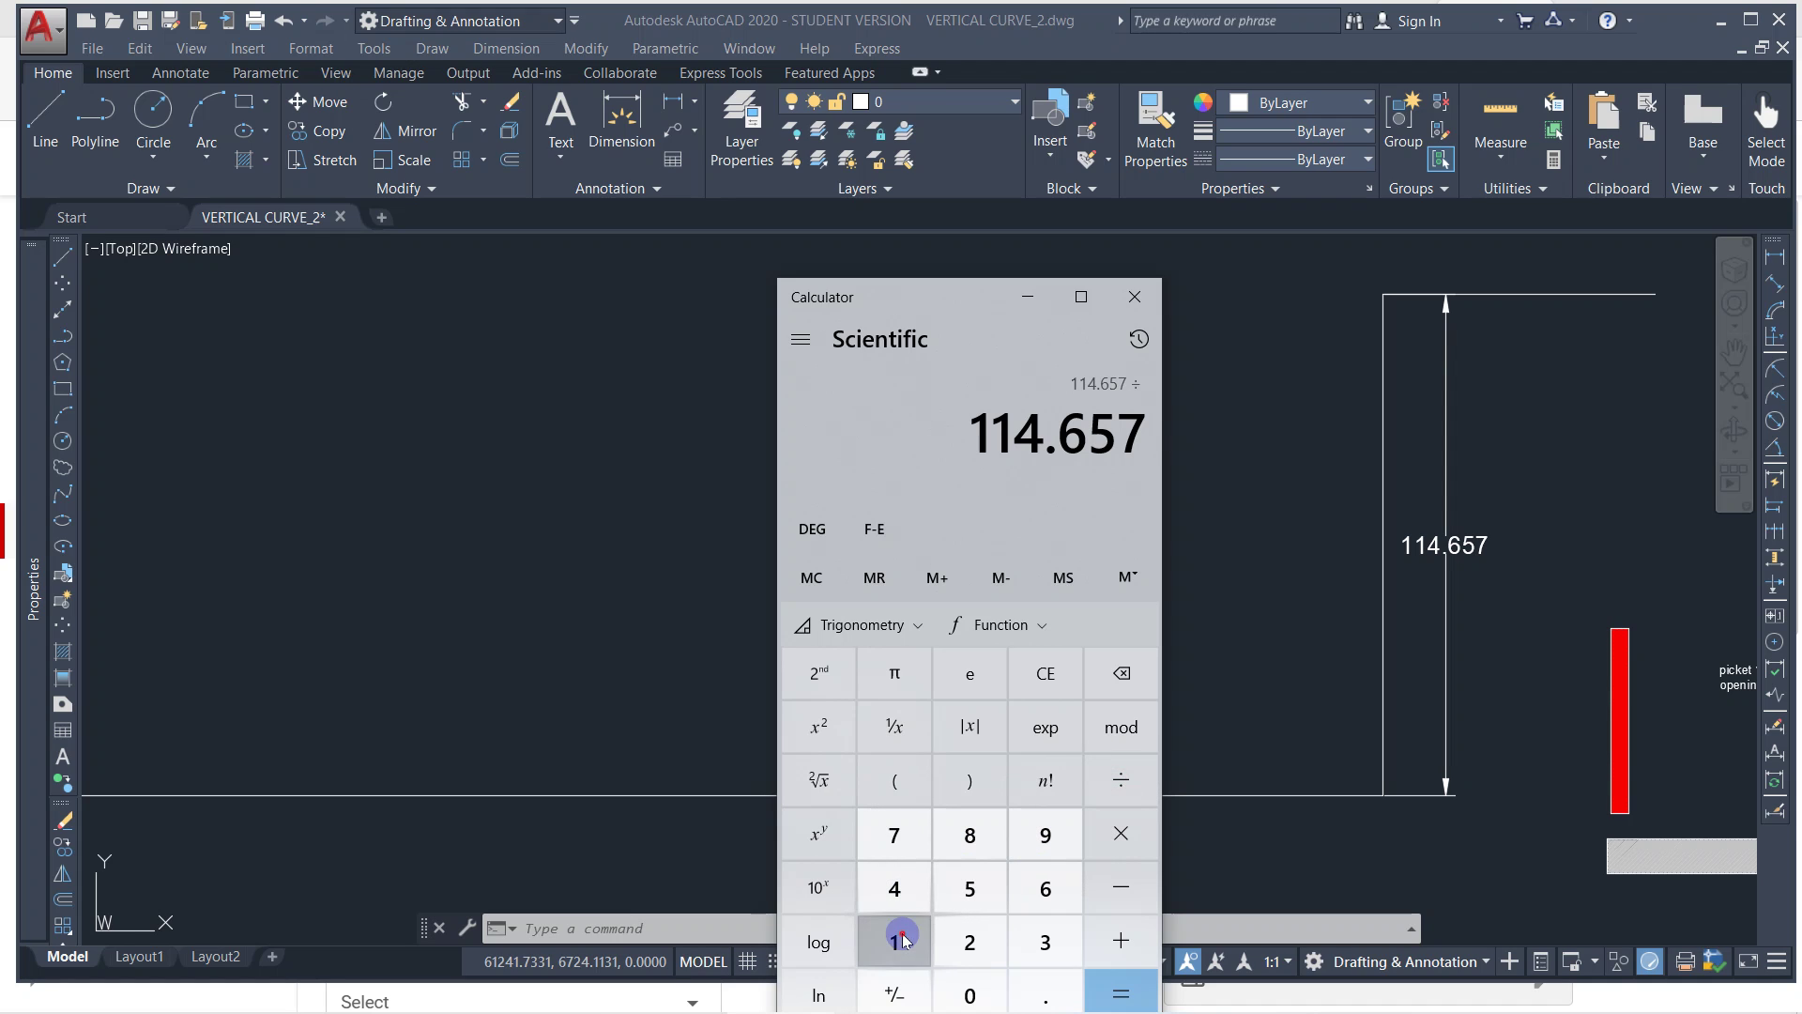
click(903, 844)
click(1117, 990)
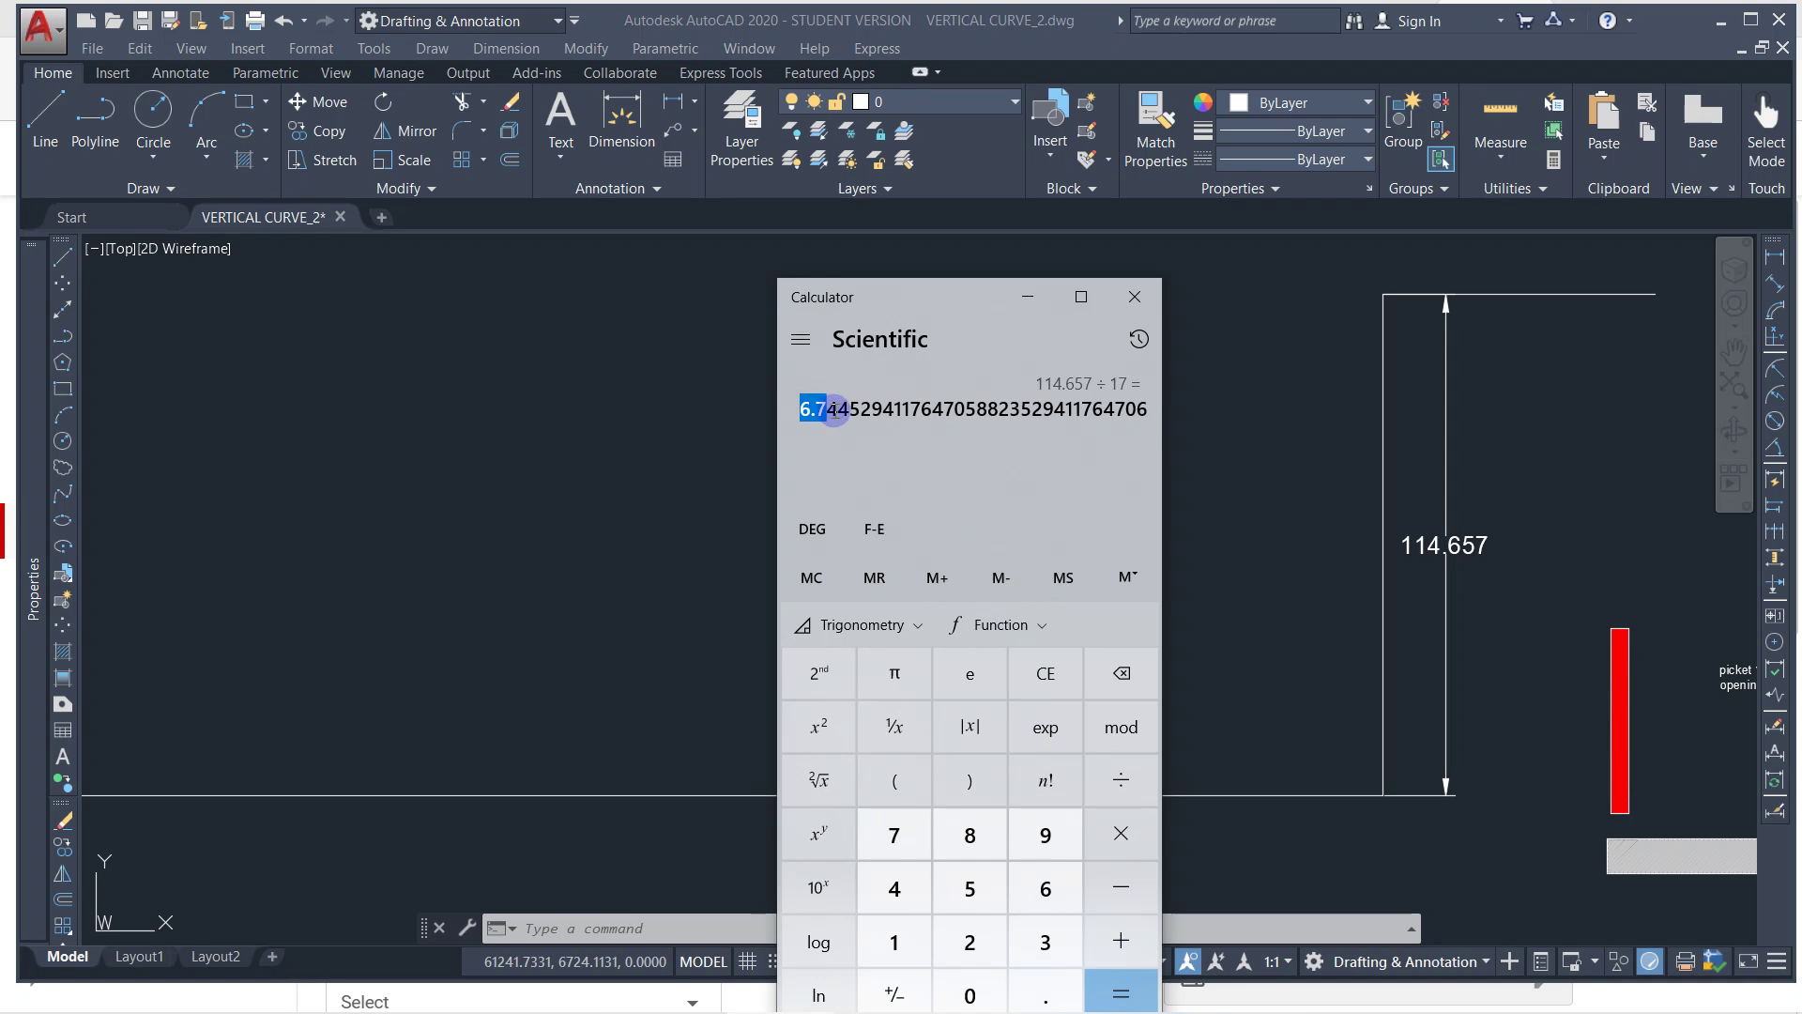
drag(833, 410, 1112, 427)
key(ctrl+c)
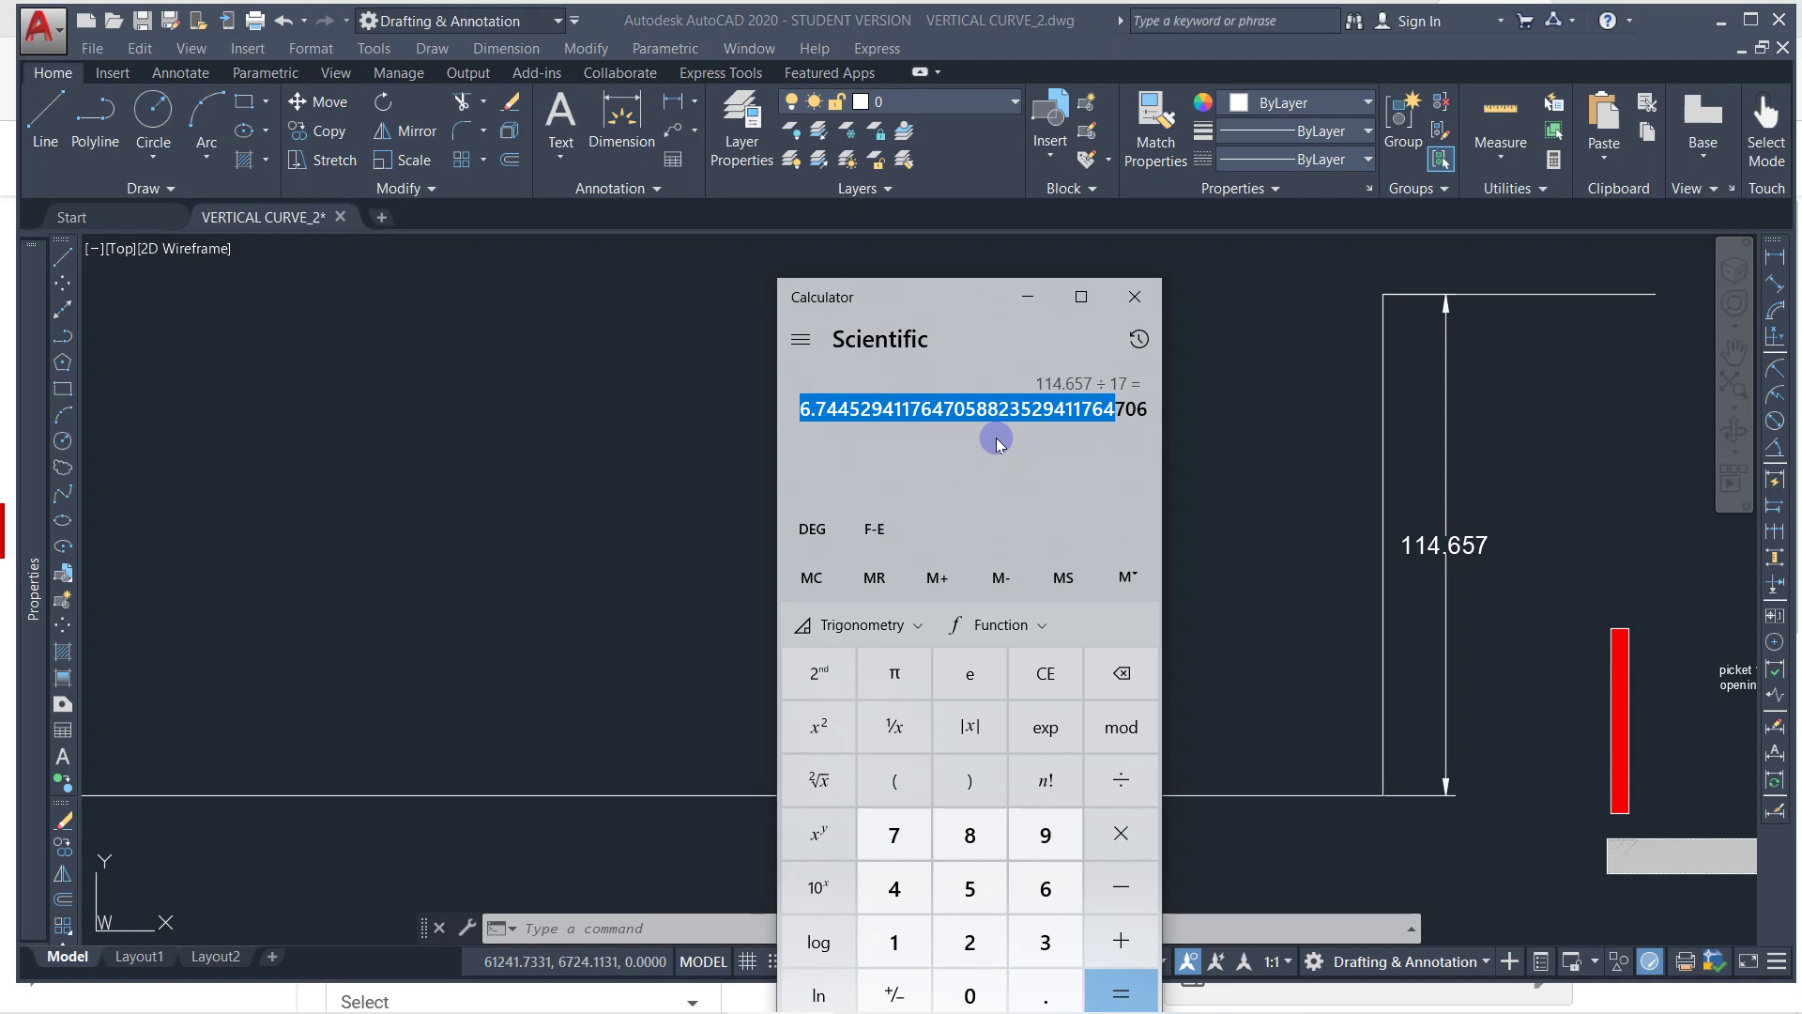
Draw the top step from the top line's end: an 11-unit tread and a pasted 6.7445-unit riser.
click(1216, 437)
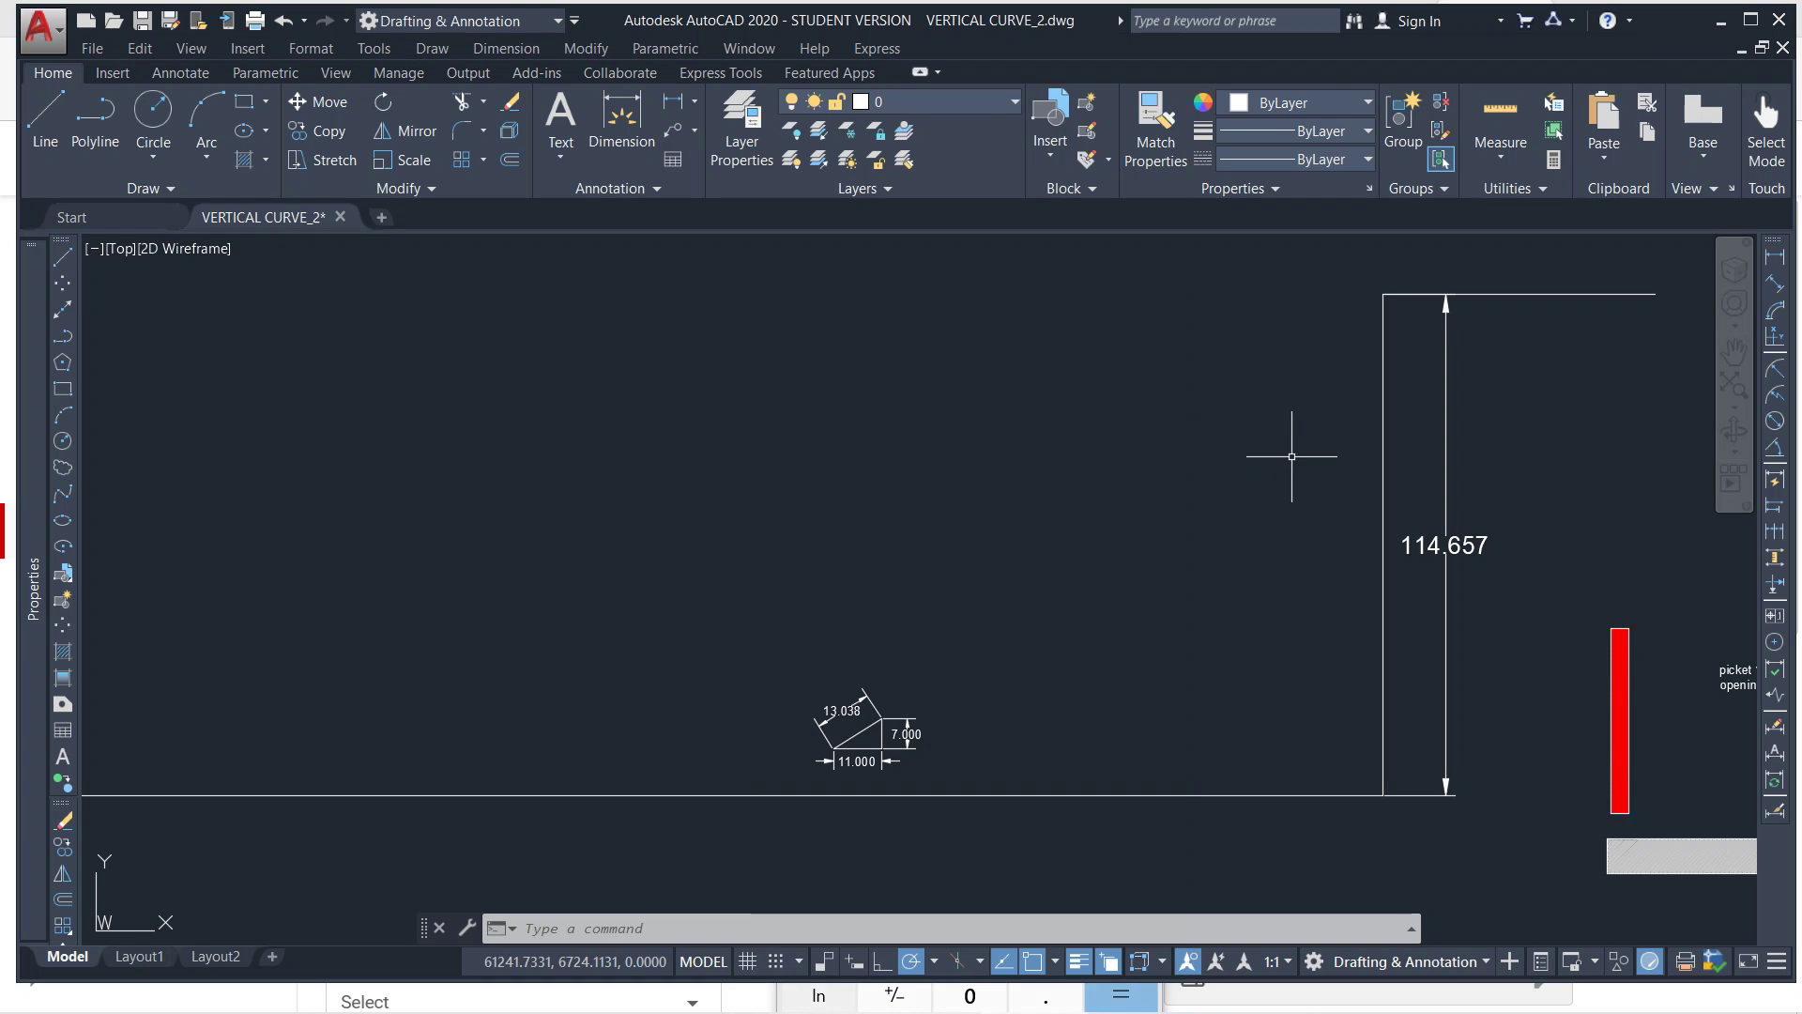
text(LINE)
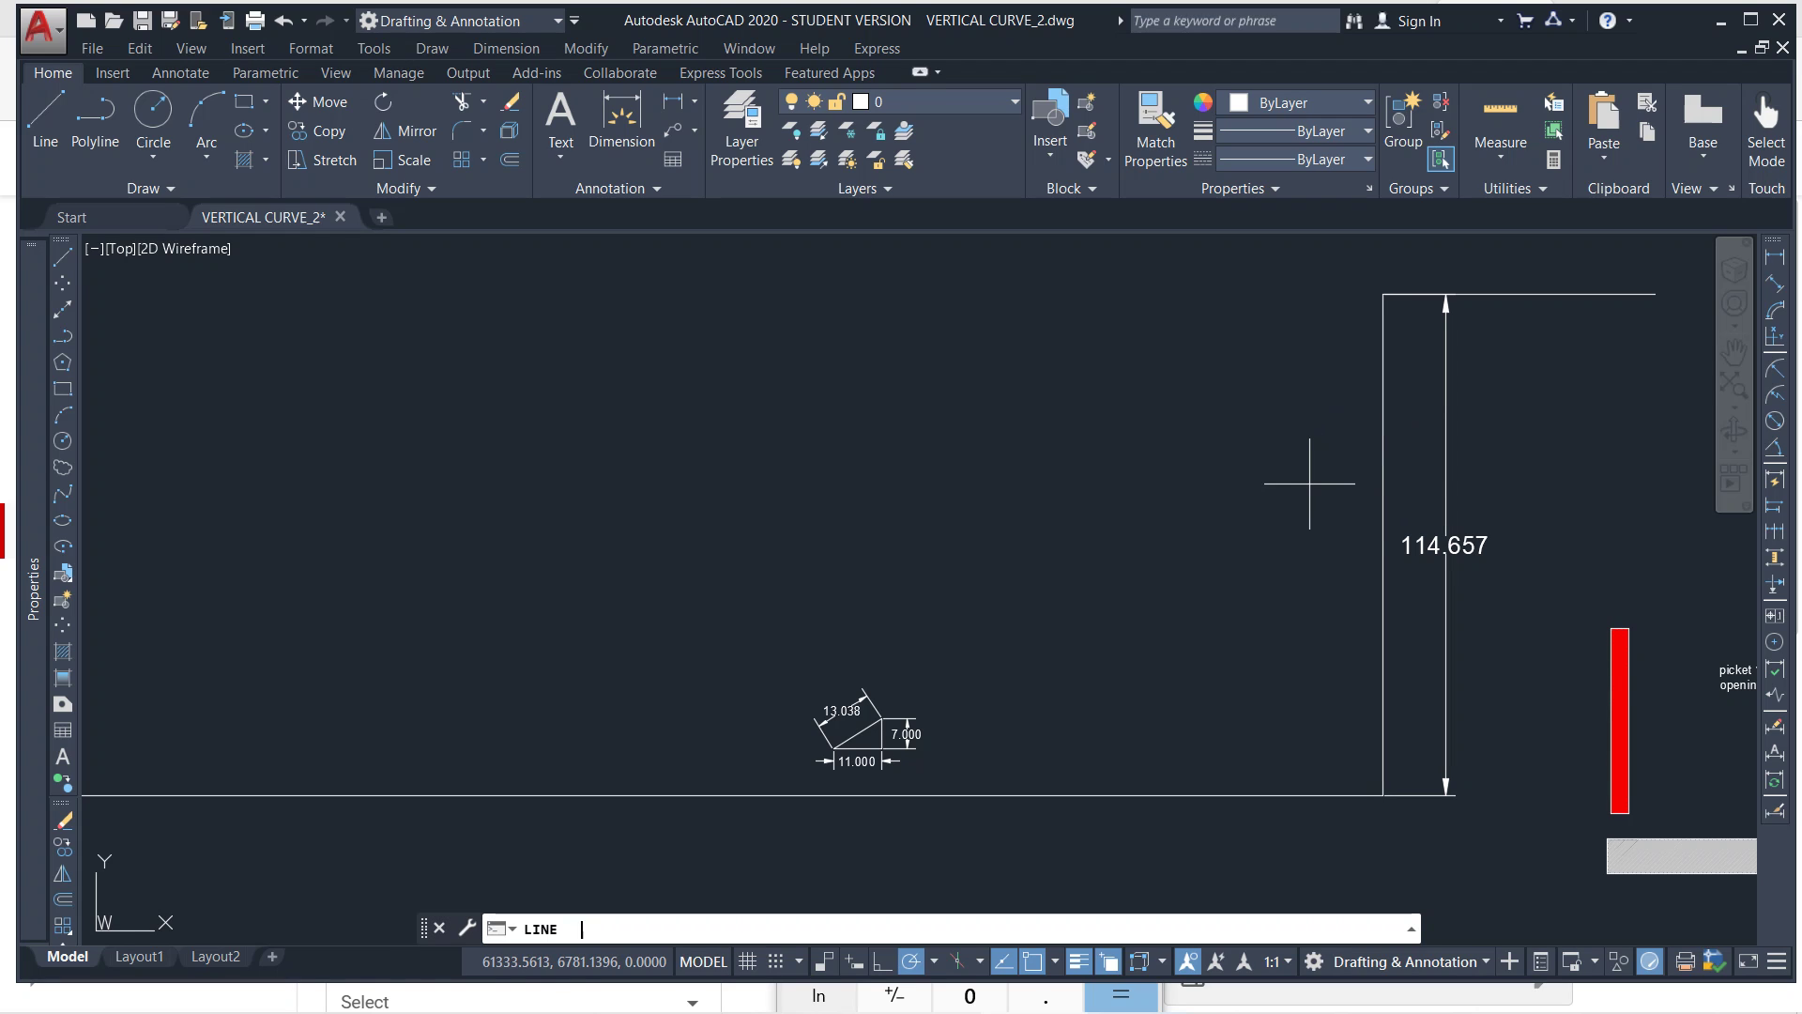
key(Return)
click(1383, 294)
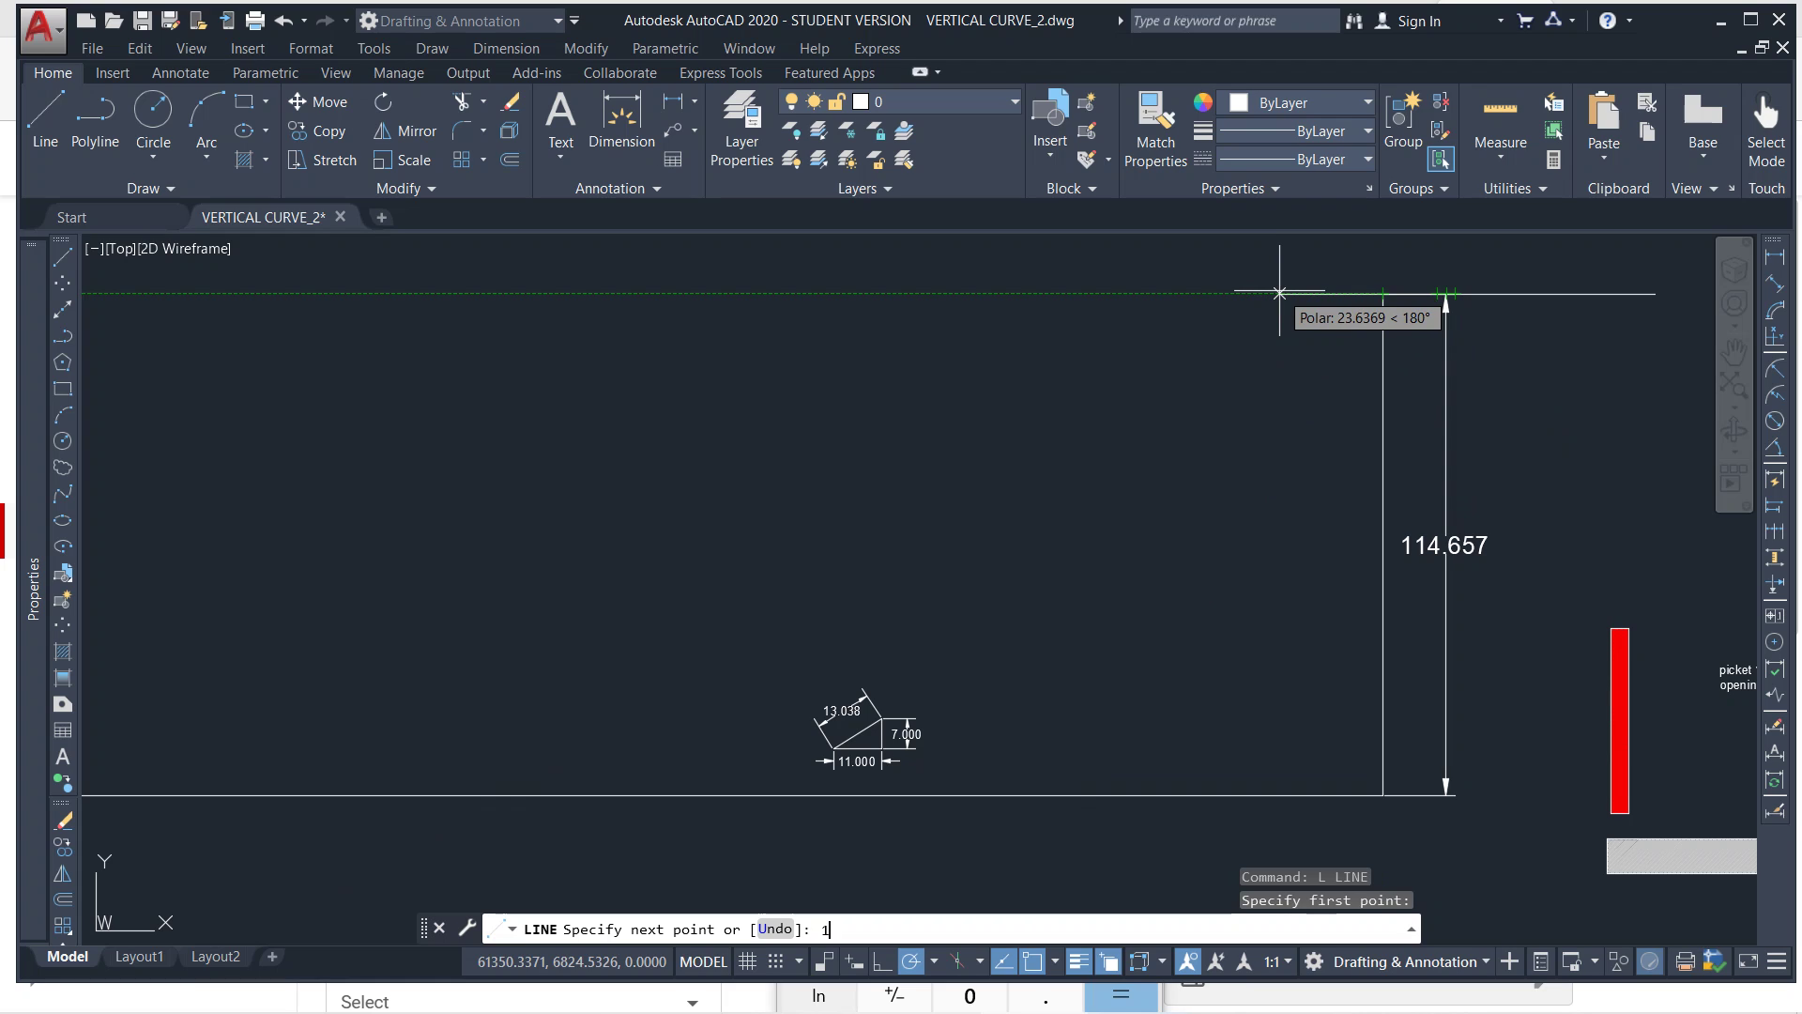
text(1)
key(Return)
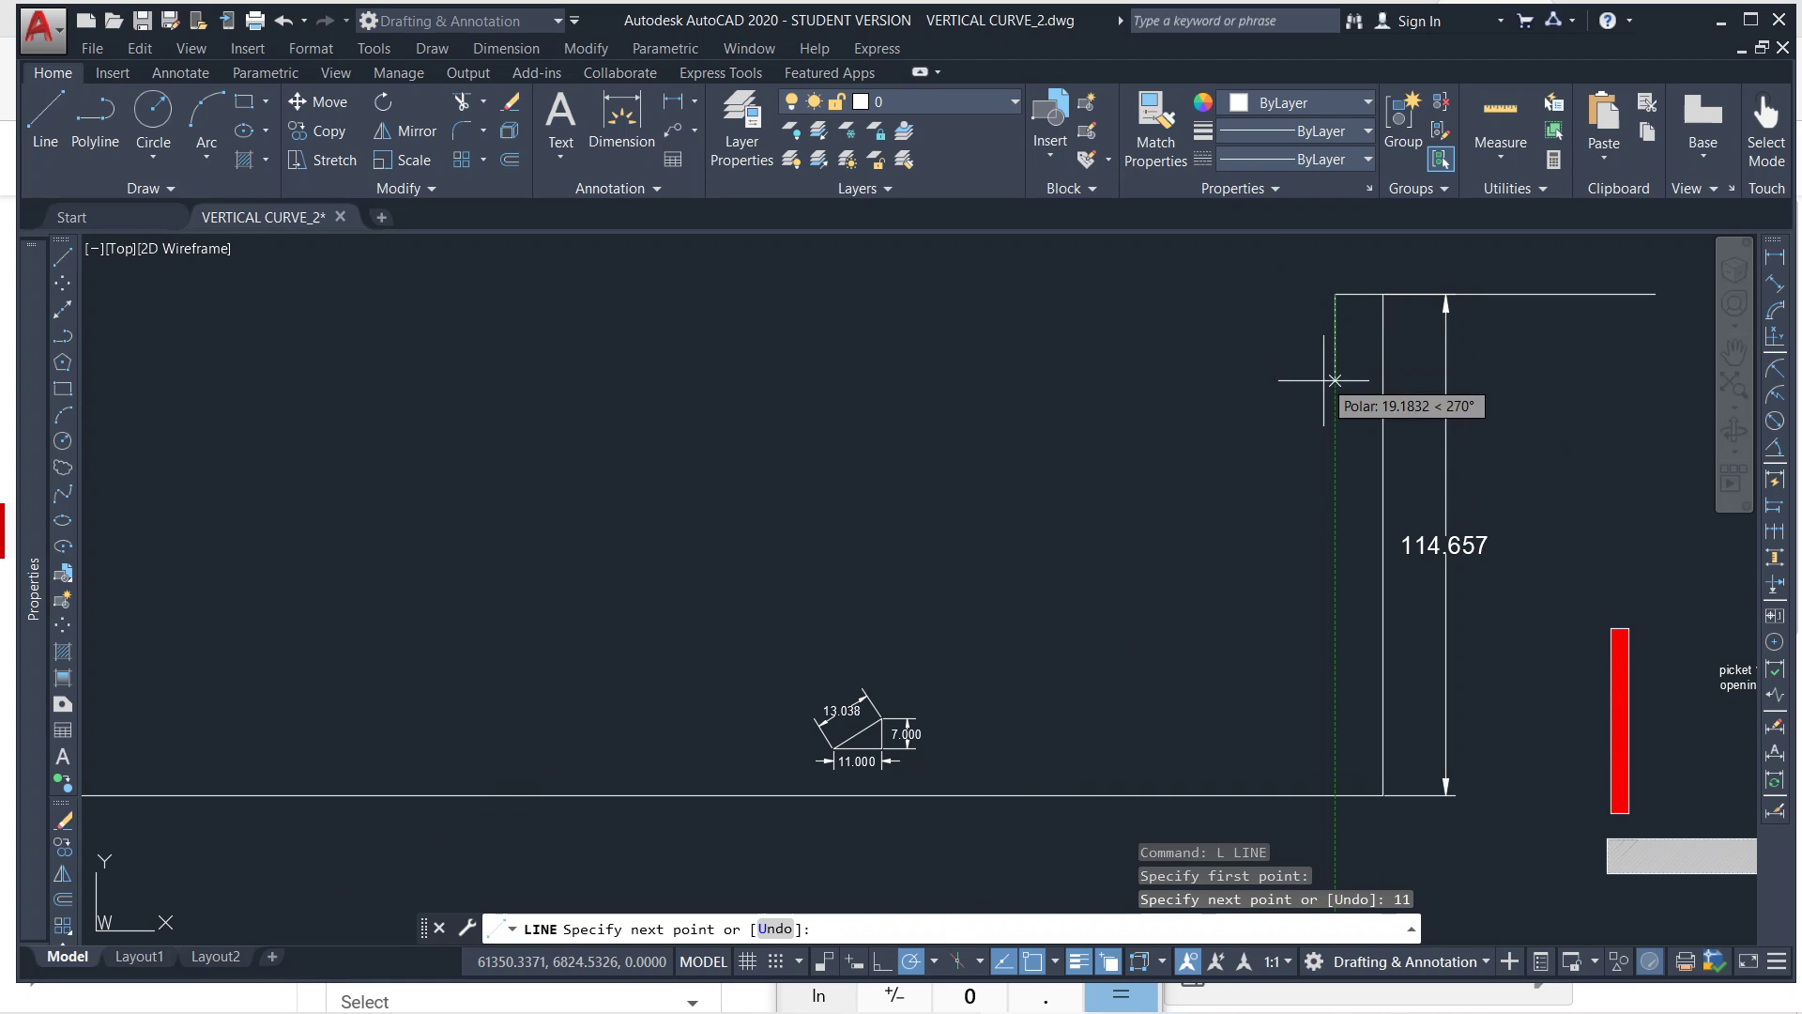
click(902, 929)
key(ctrl+v)
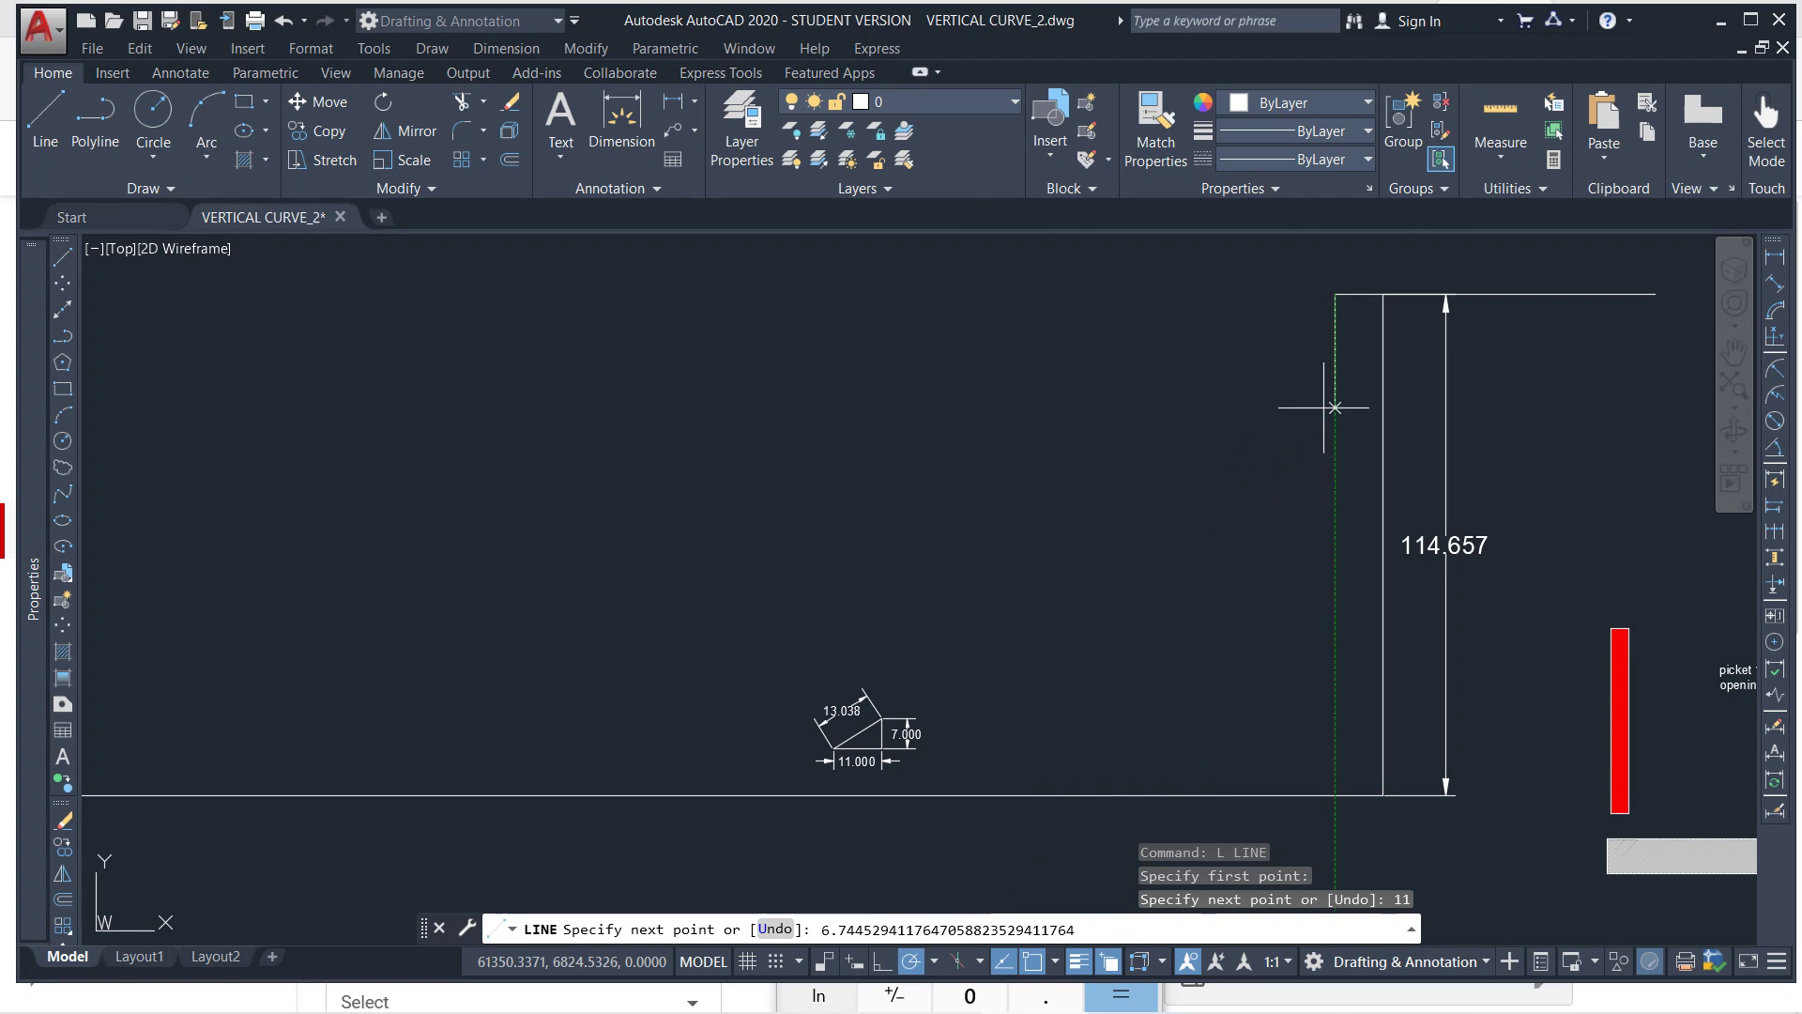
key(Return)
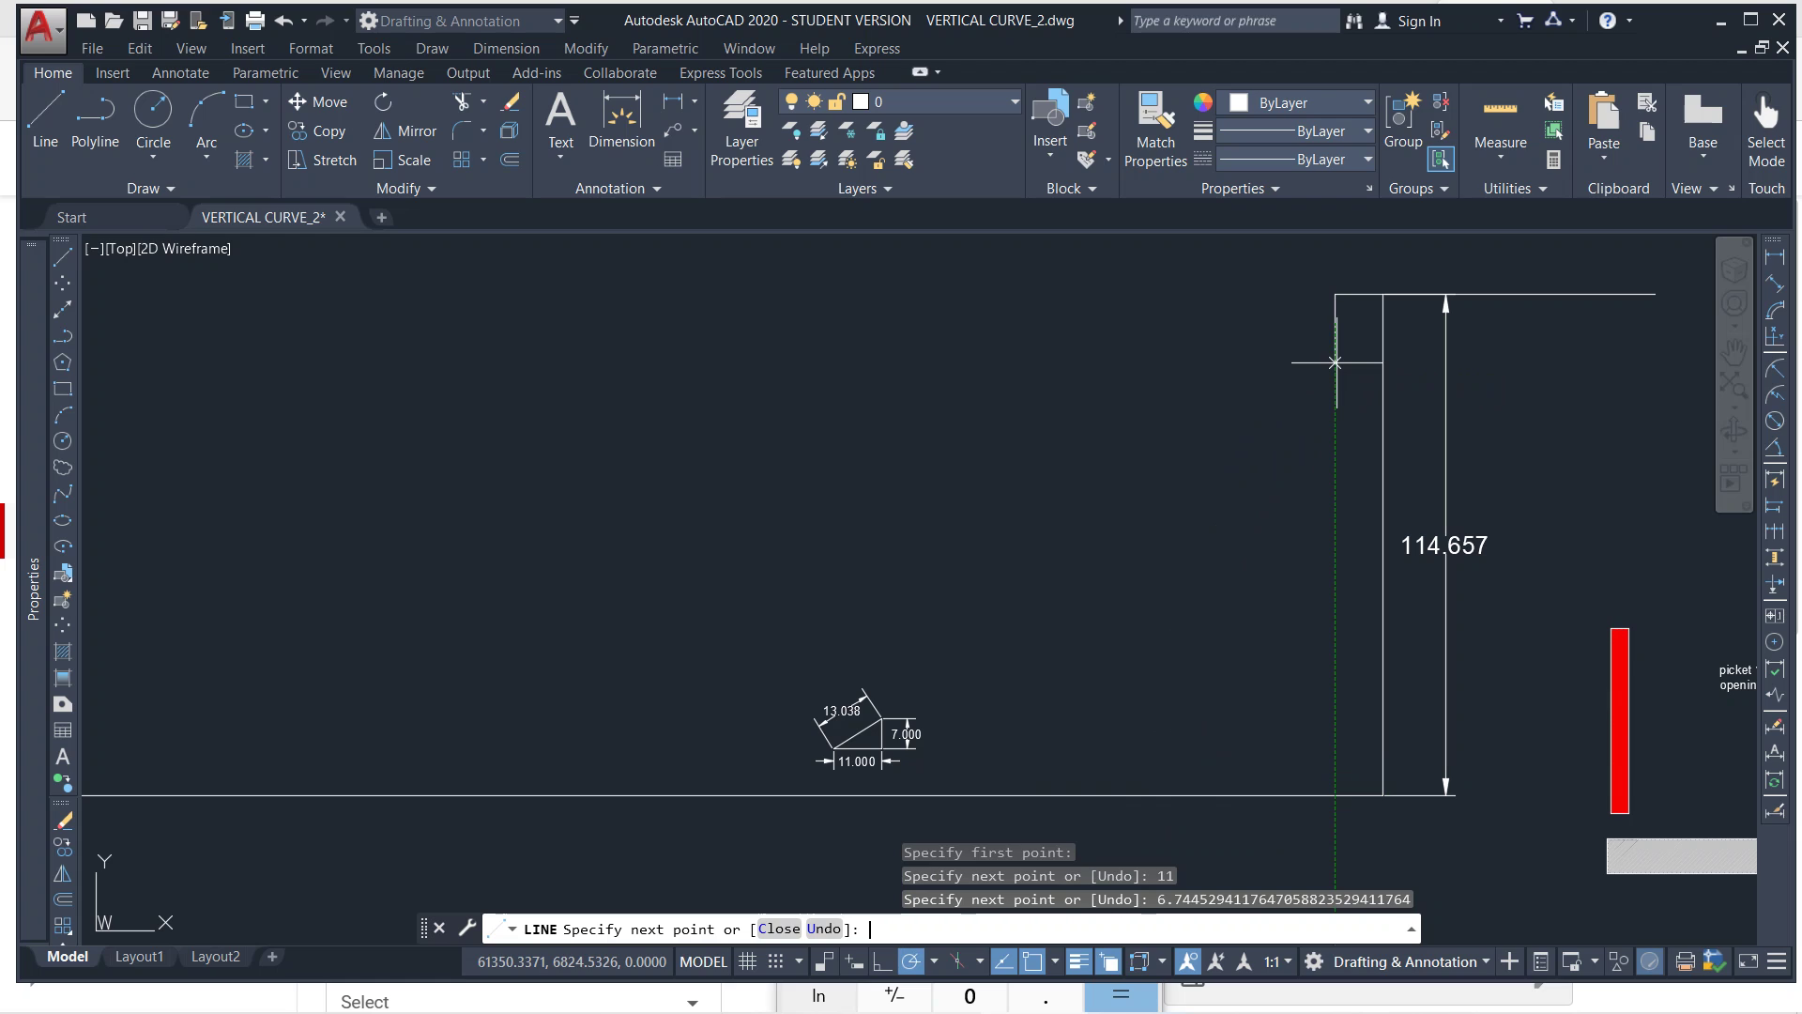
key(Return)
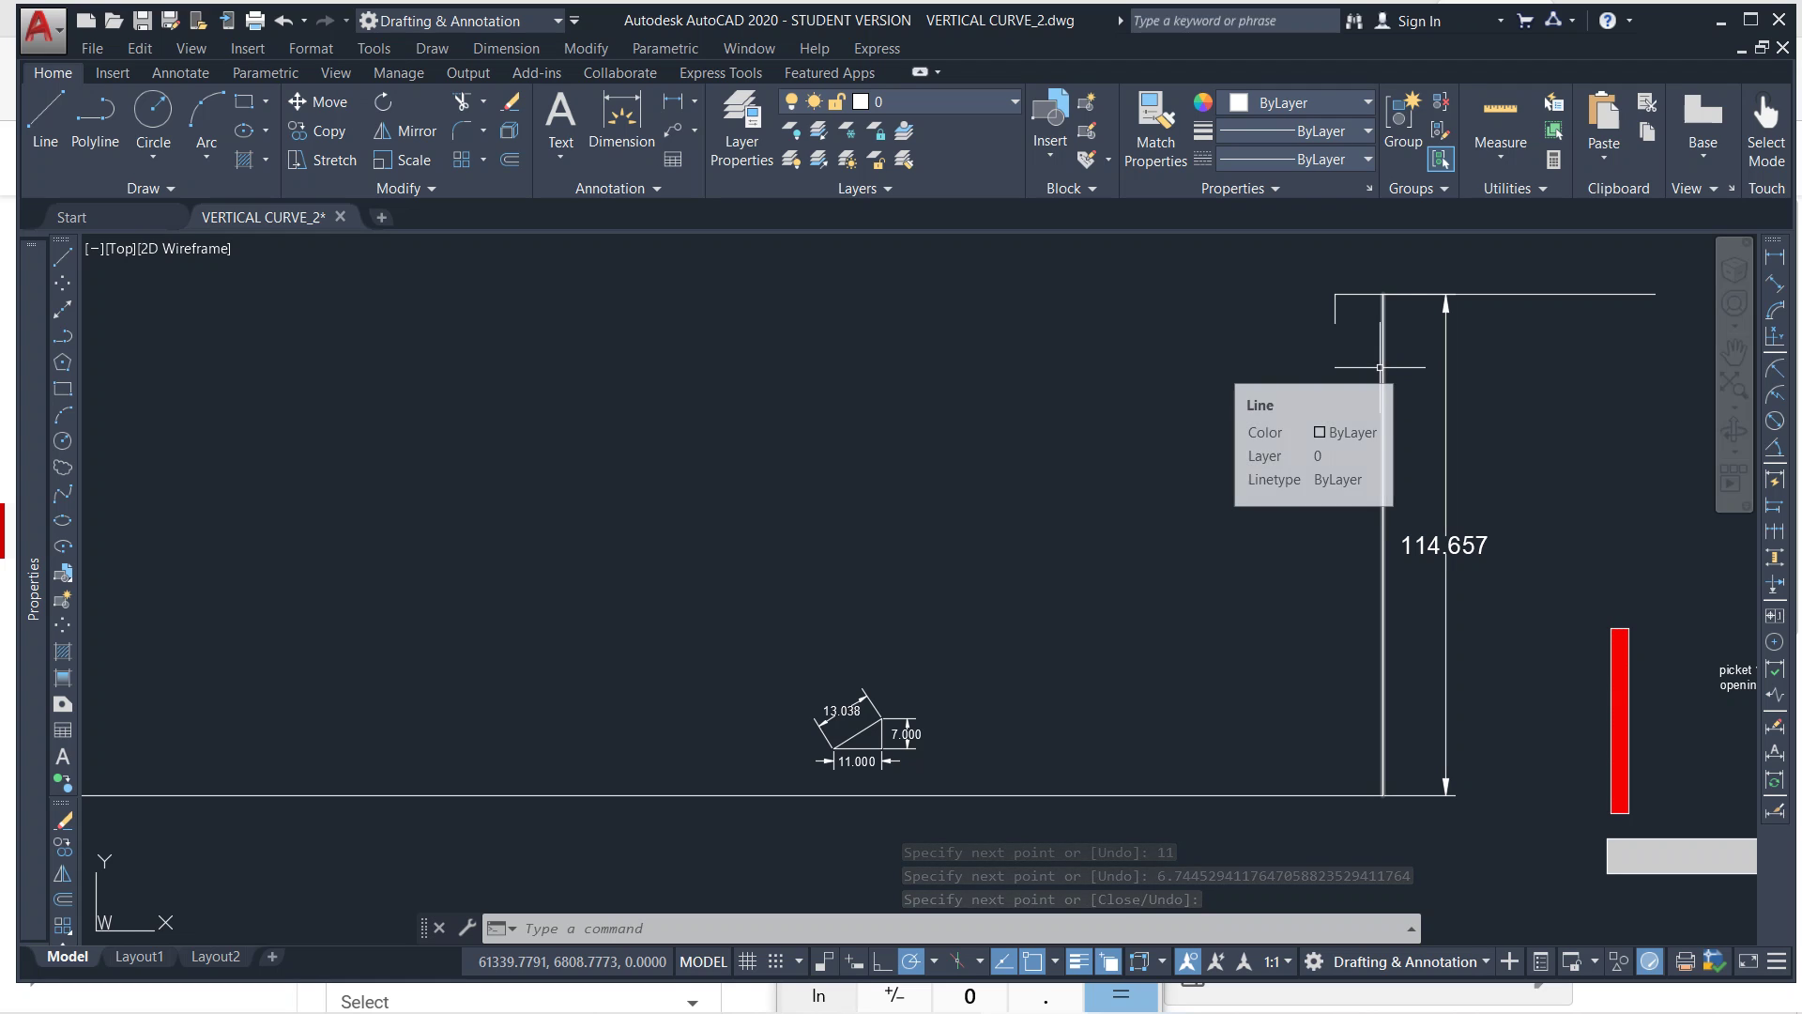
key(Escape)
Divide the 114.657 vertical line into 17 equal segments with DIVIDE.
text(divid)
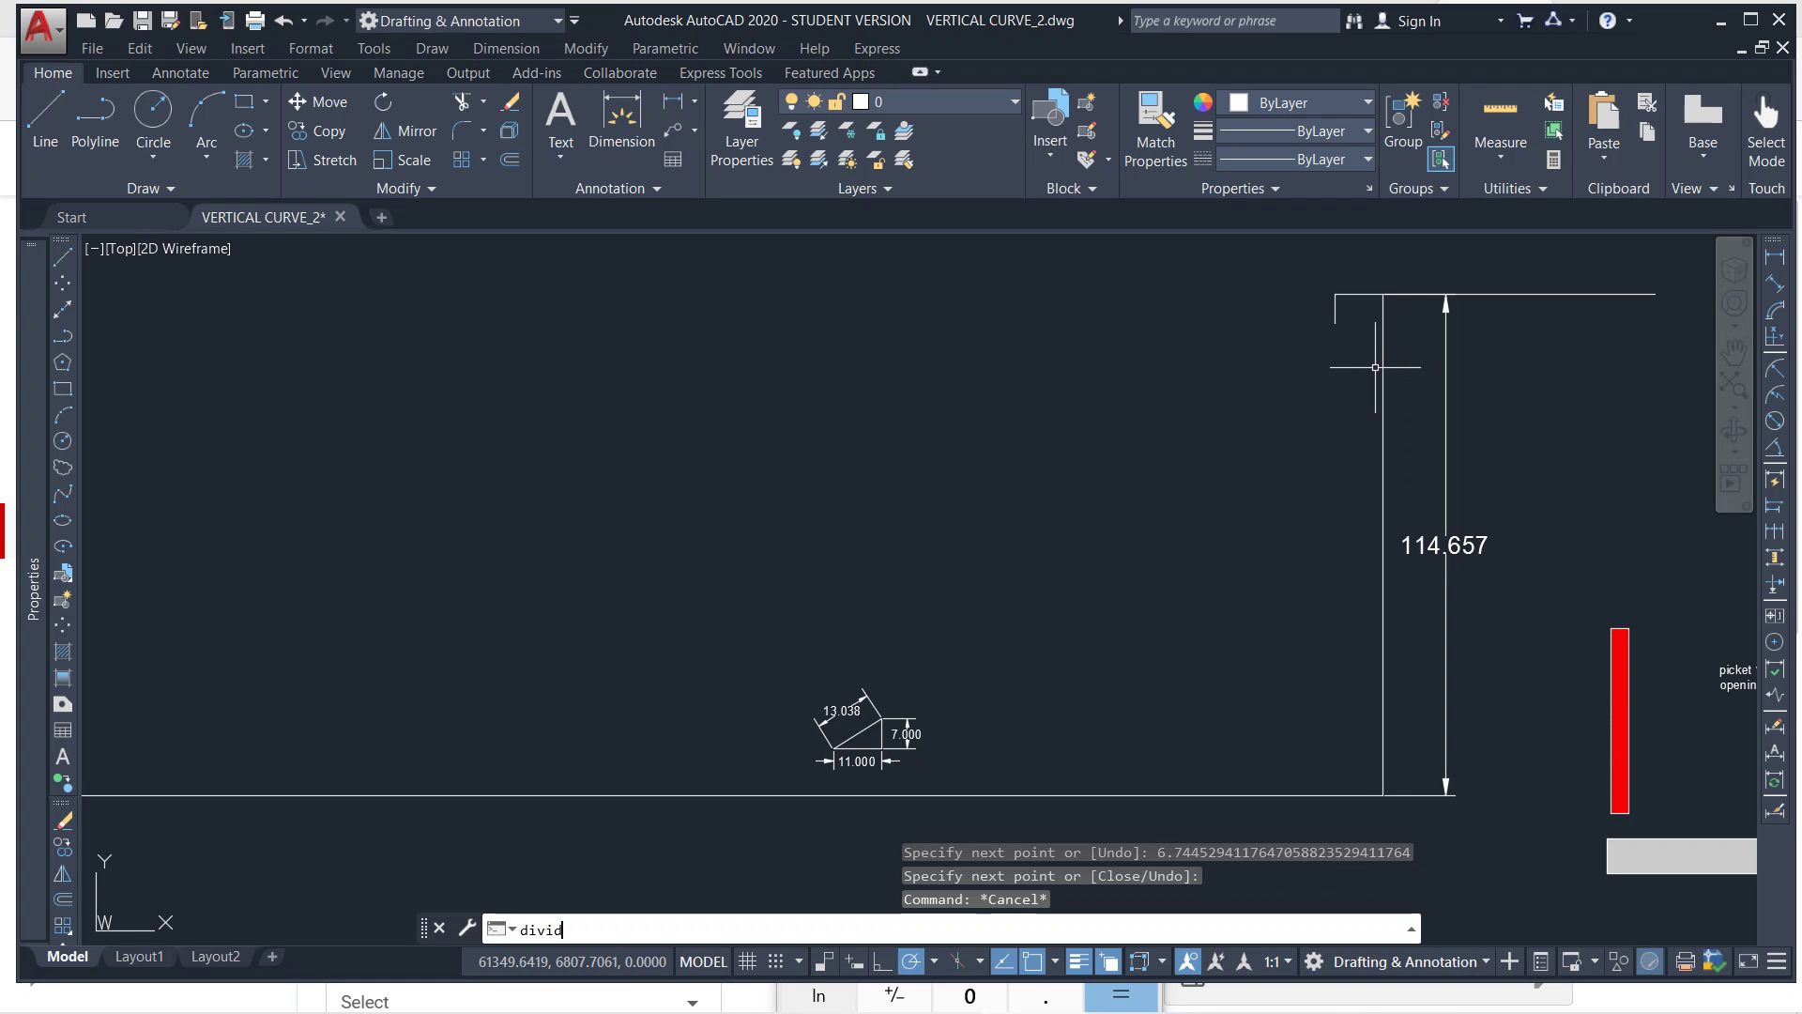
text(e)
key(Return)
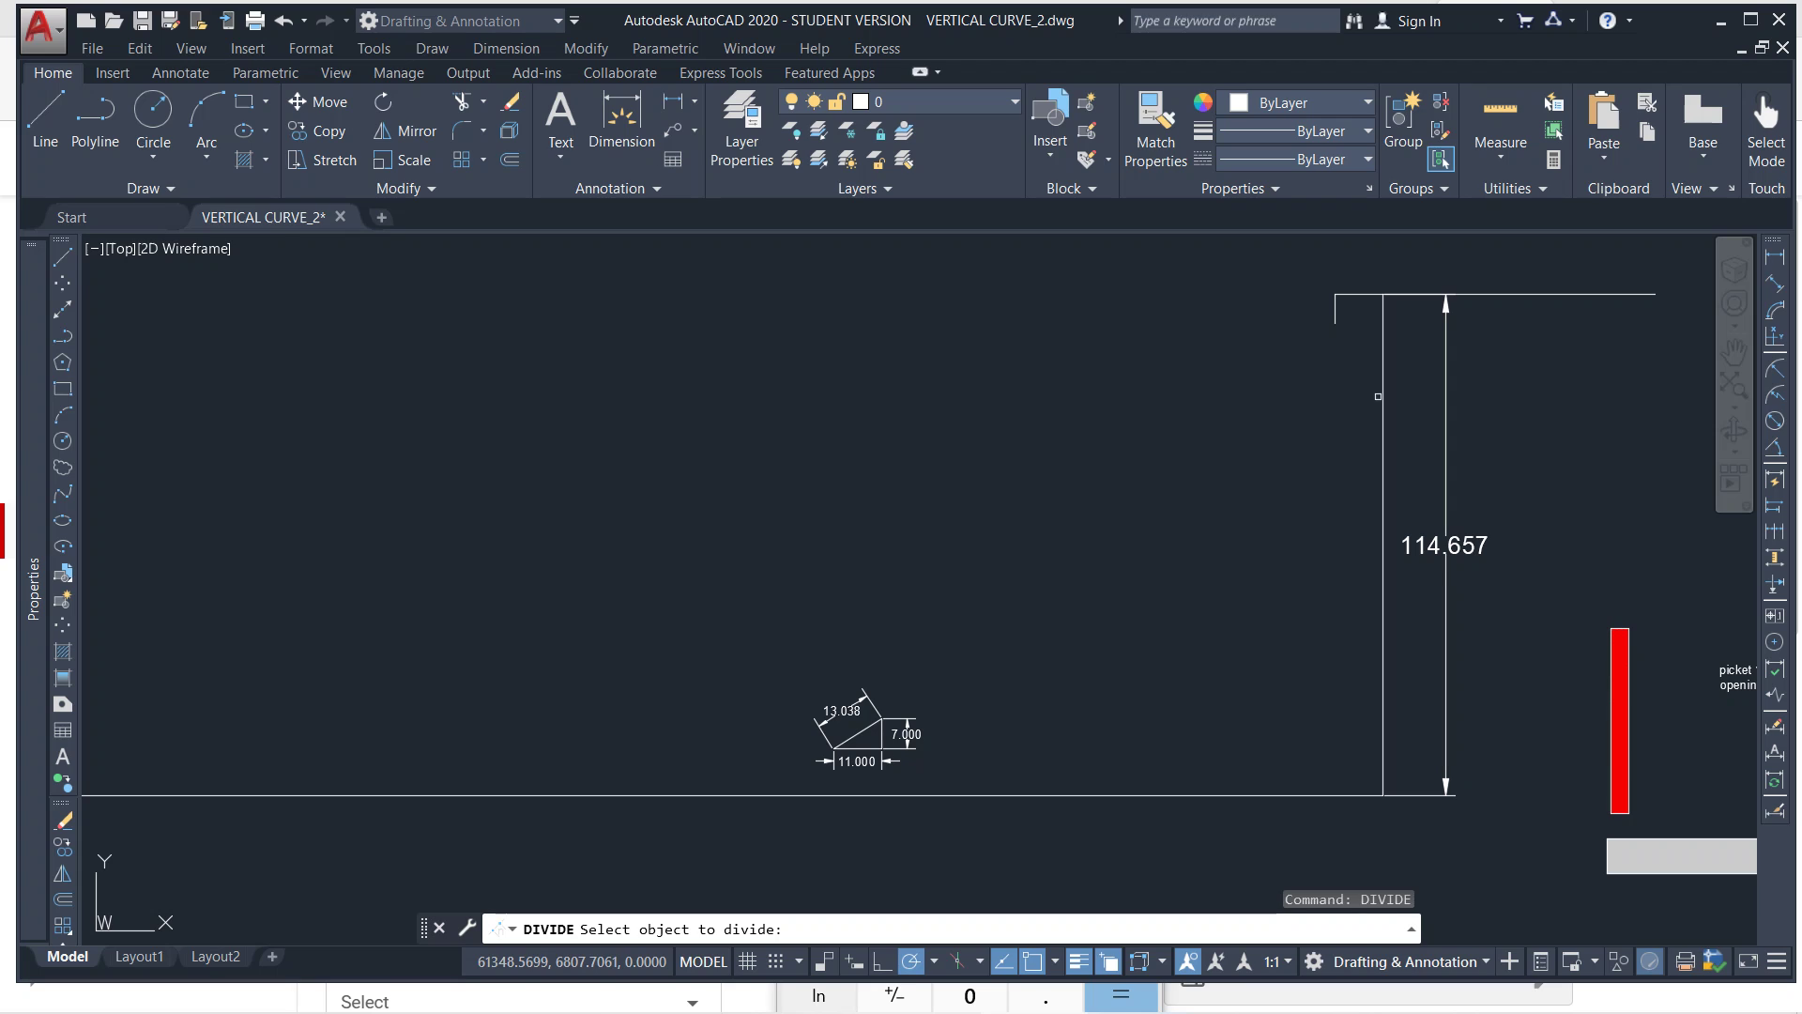
click(1381, 397)
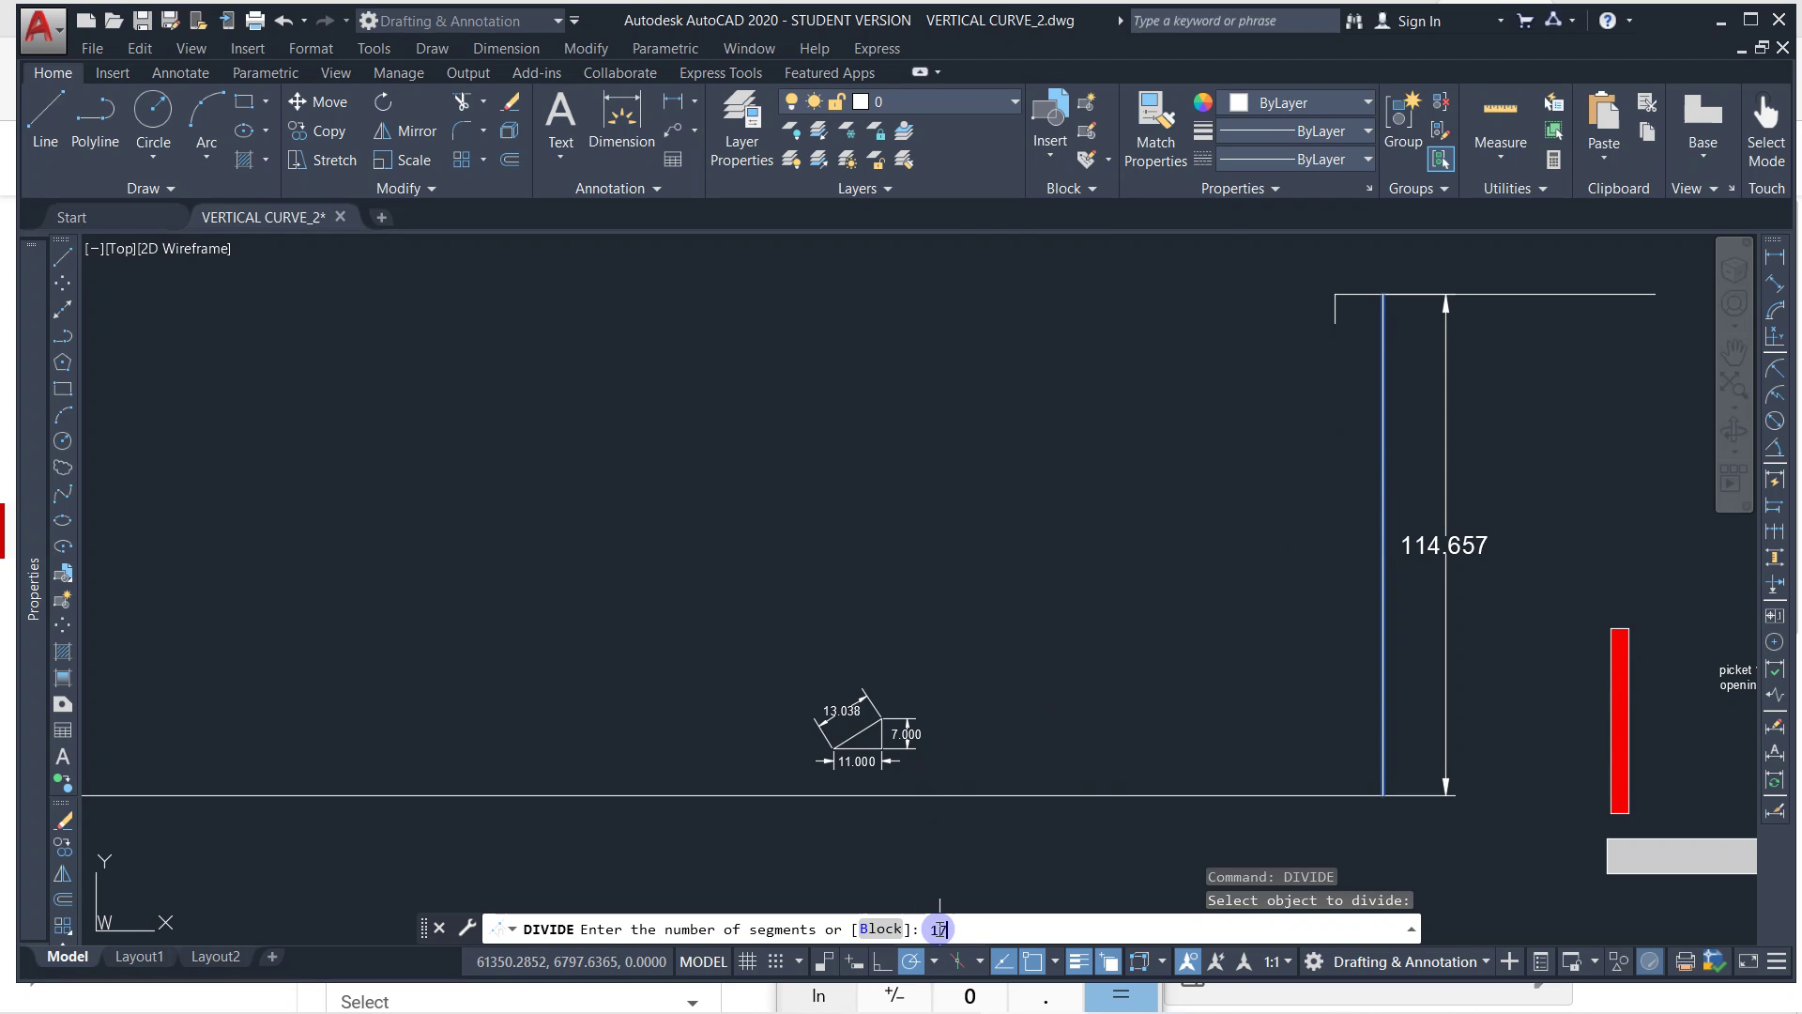
text(17)
key(Return)
scroll(1342, 300, up, 5)
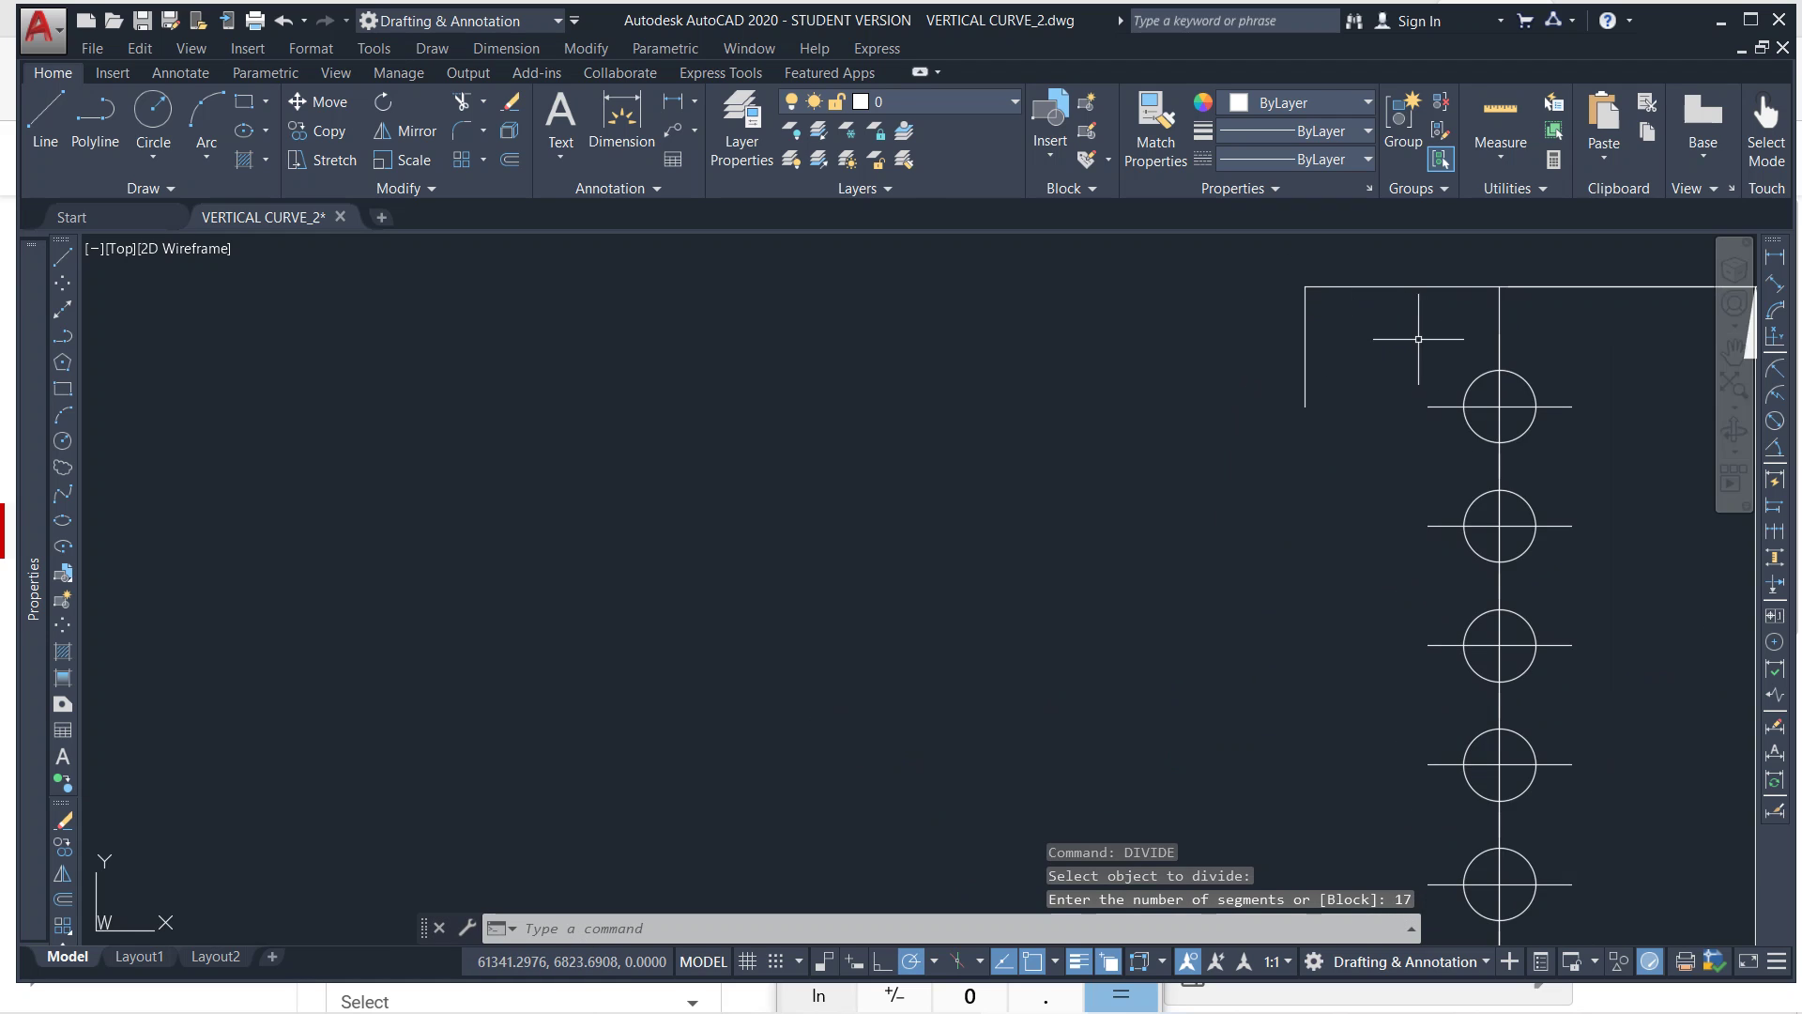
middle_drag(1418, 339, 984, 482)
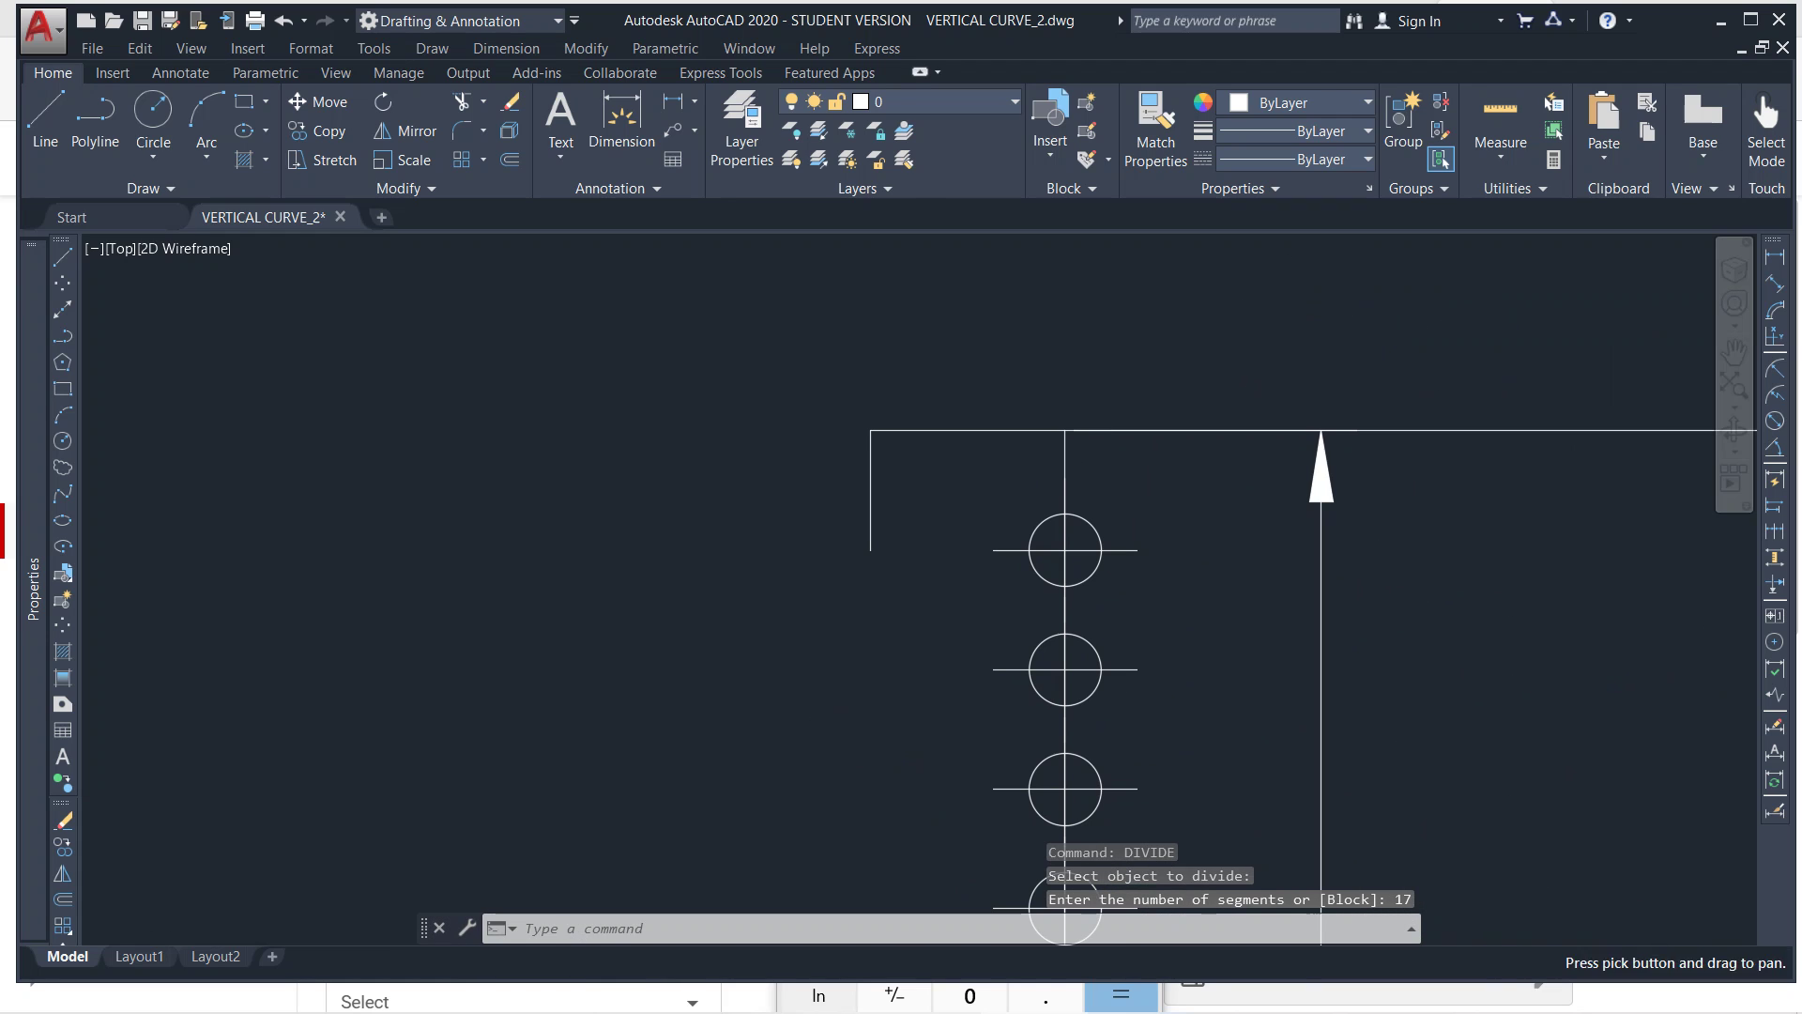
Check the spacing with two linear dimensions, both reading 6.745.
click(1761, 261)
click(870, 551)
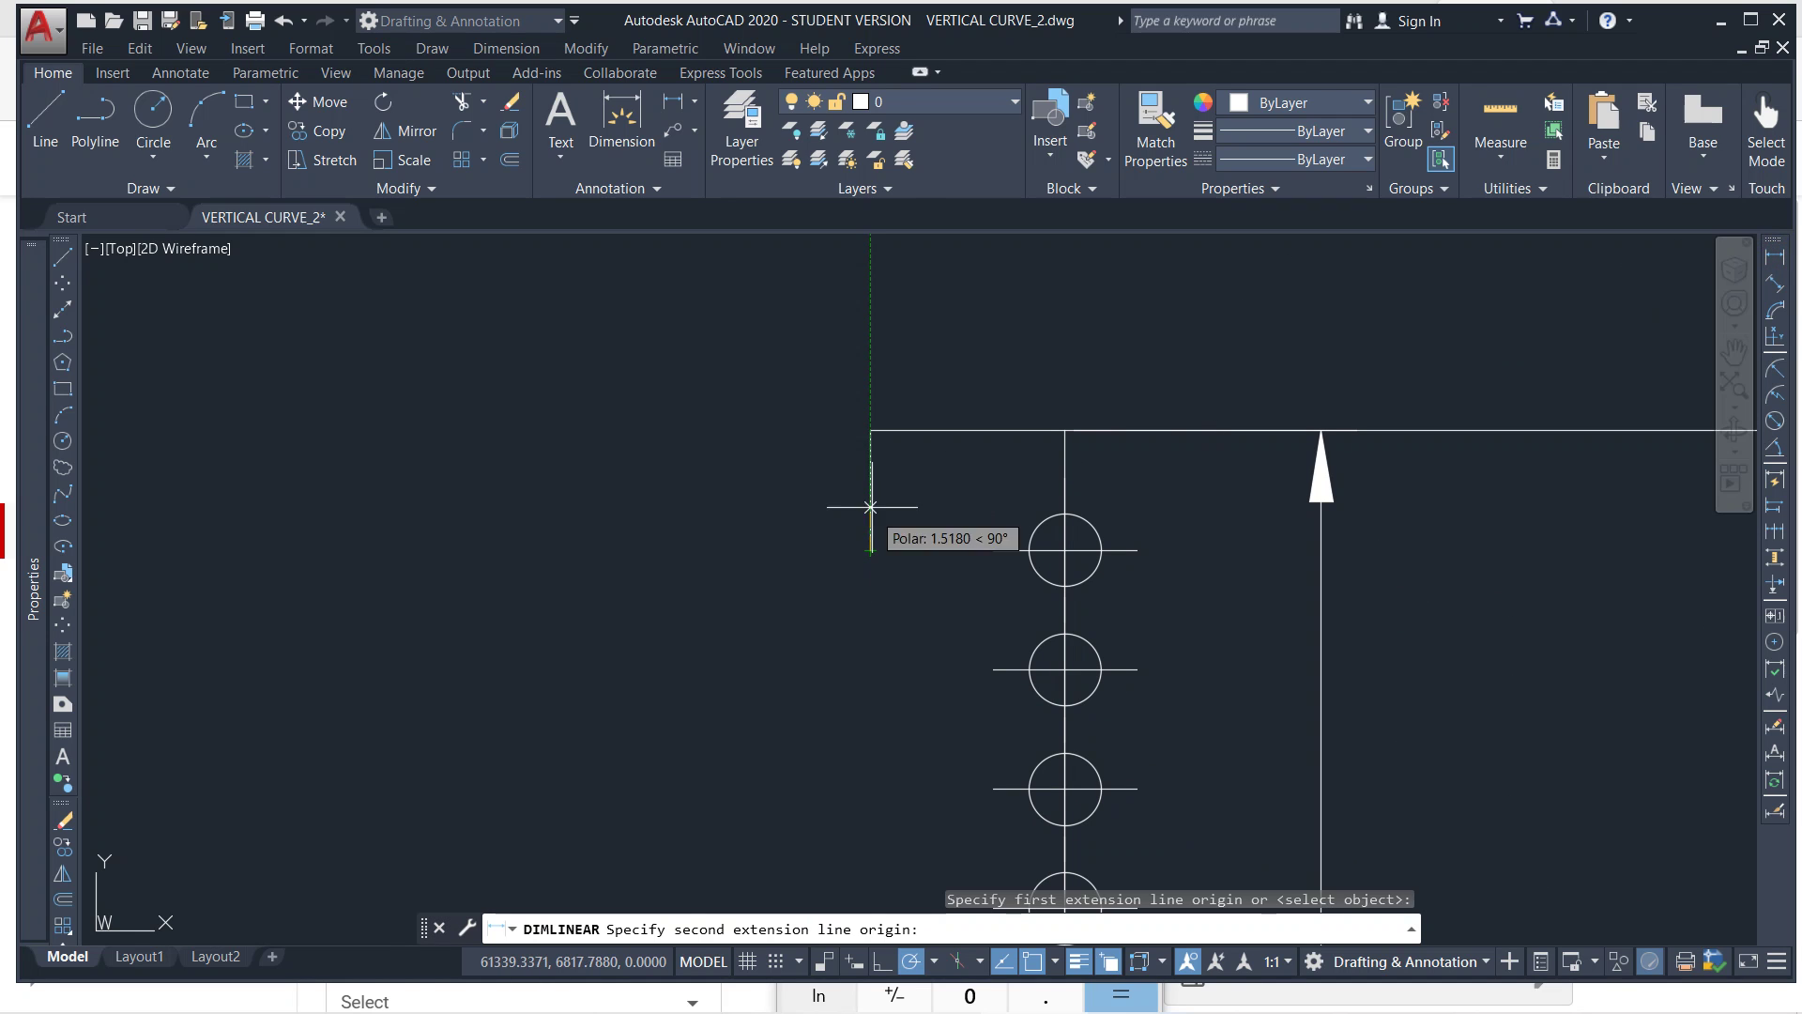
click(870, 431)
click(755, 488)
key(Return)
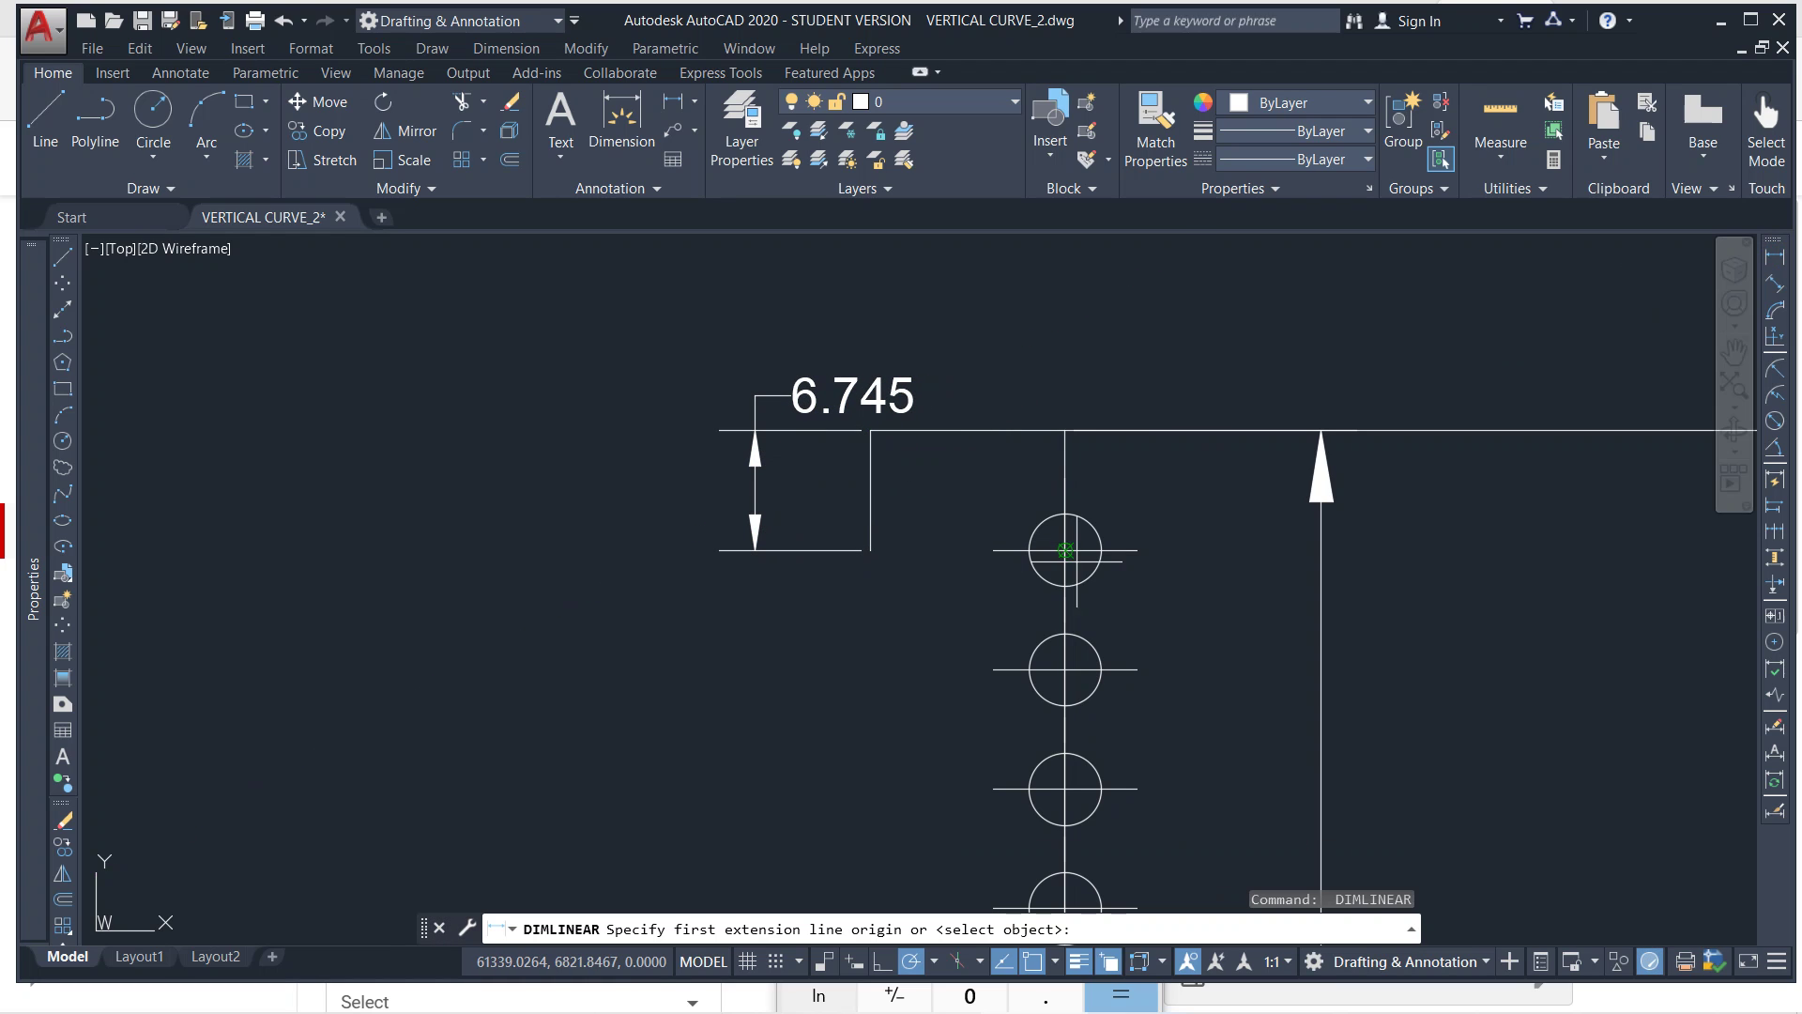
click(1064, 550)
click(1064, 430)
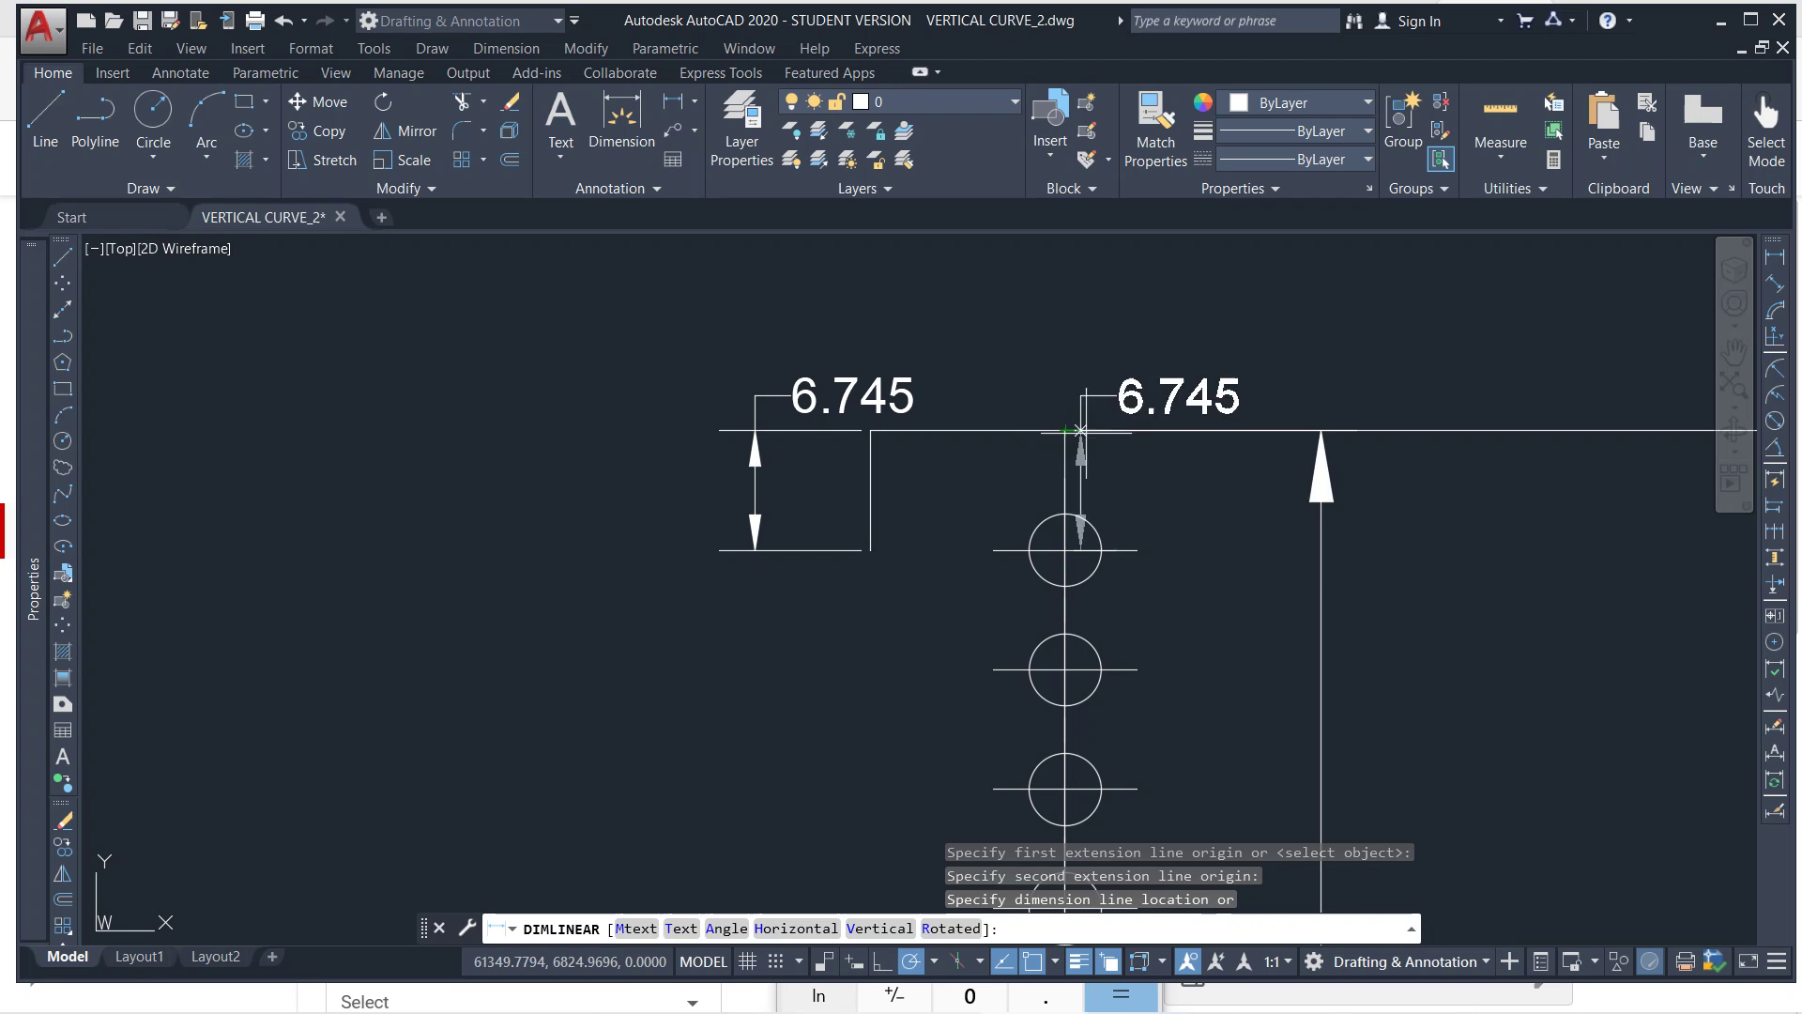
click(1163, 467)
key(Escape)
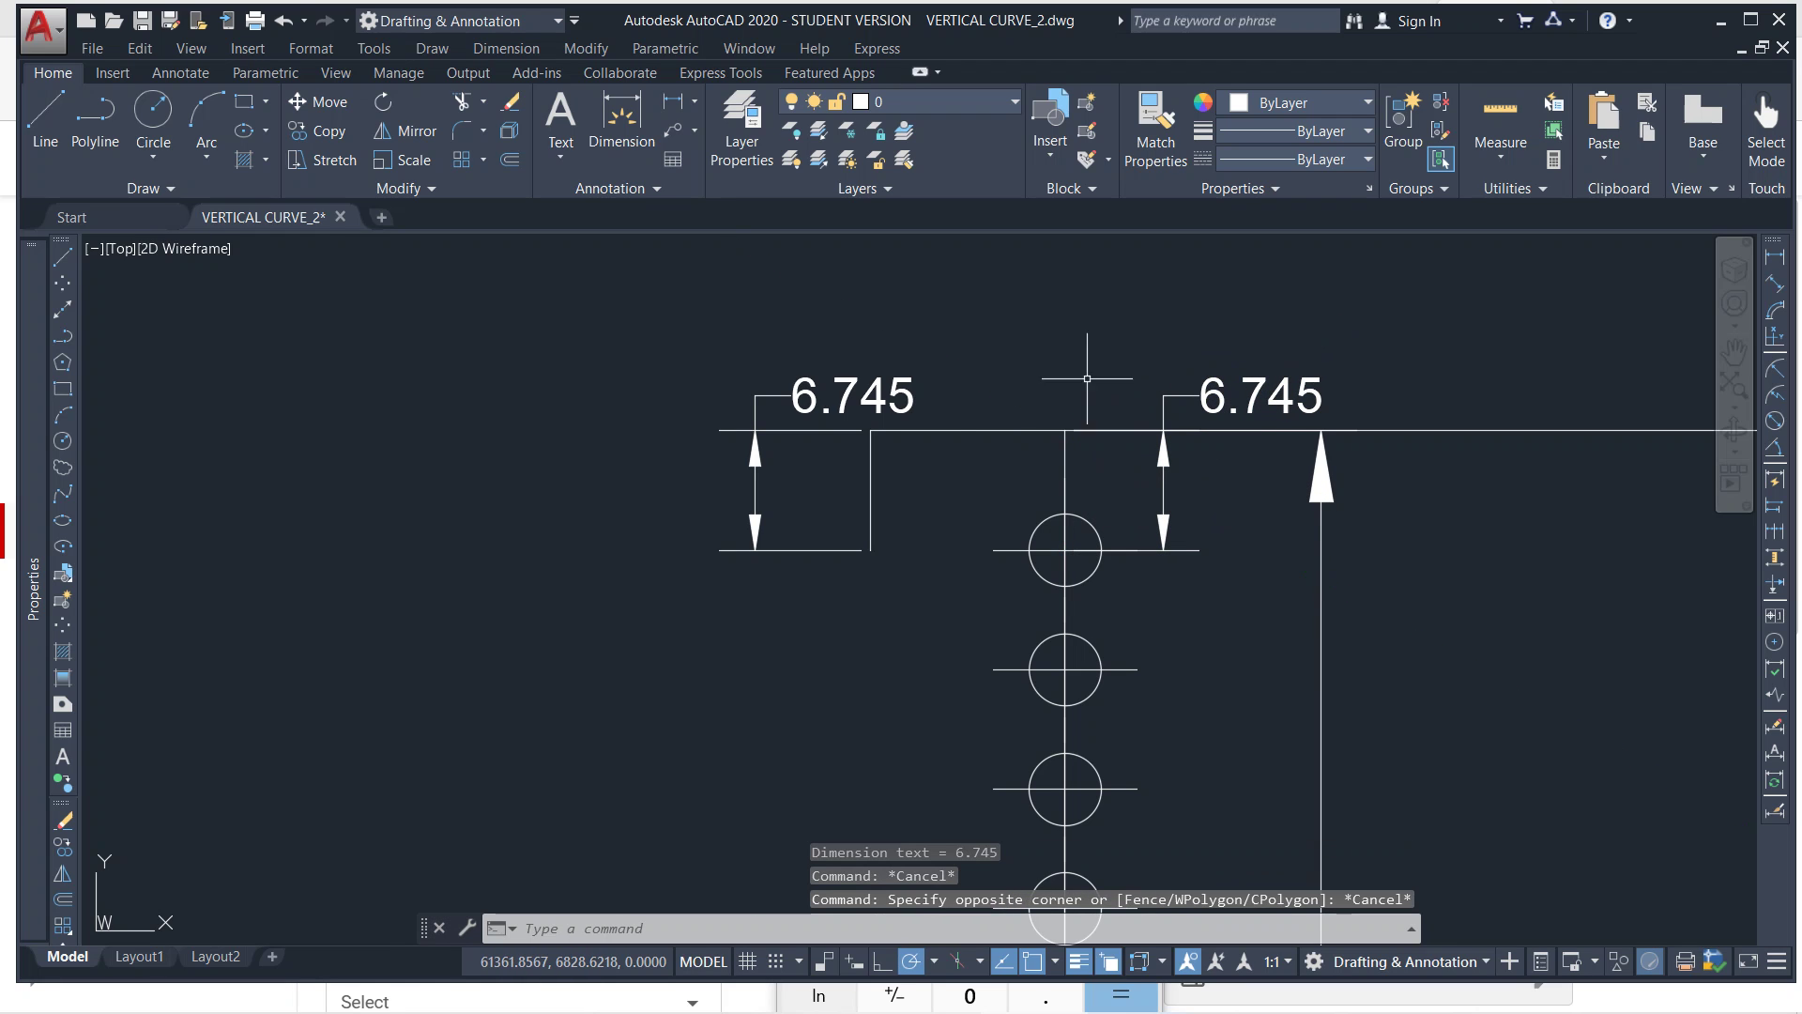
Erase the two 6.745 check dimensions and re-centre the view on the divided line.
click(1078, 390)
key(Escape)
key(Escape)
click(1316, 325)
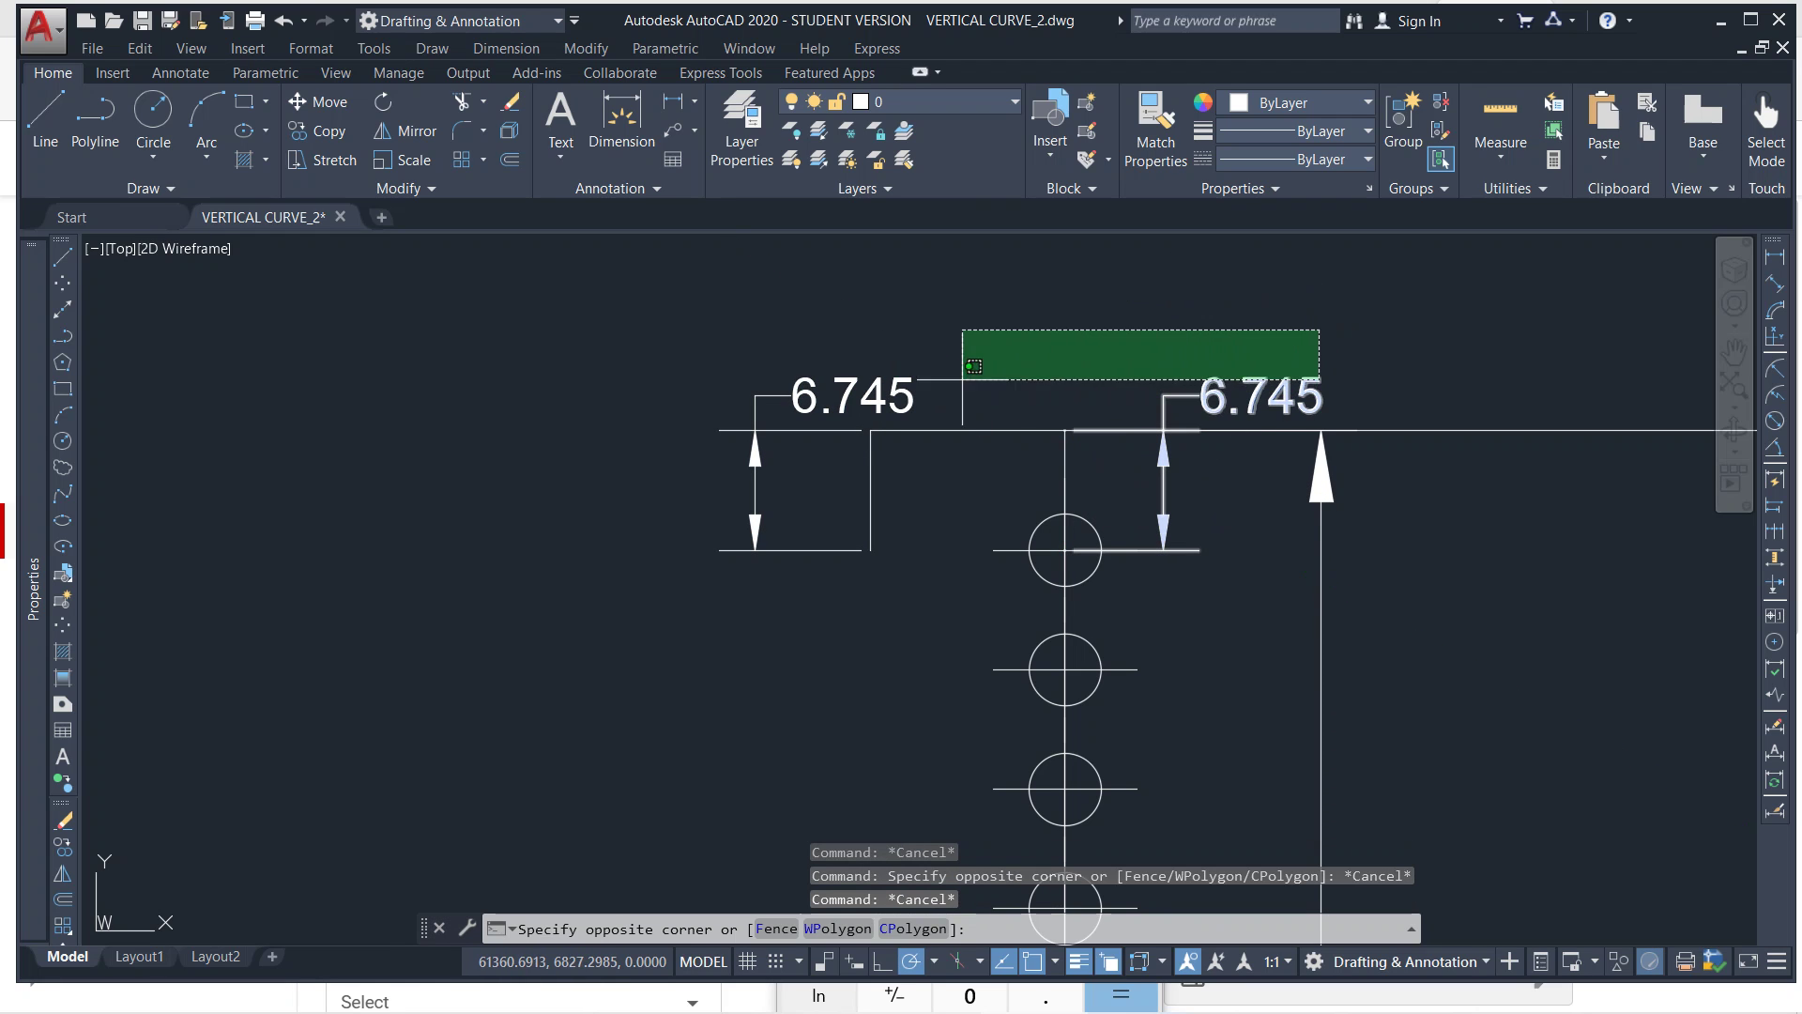
click(844, 413)
key(Delete)
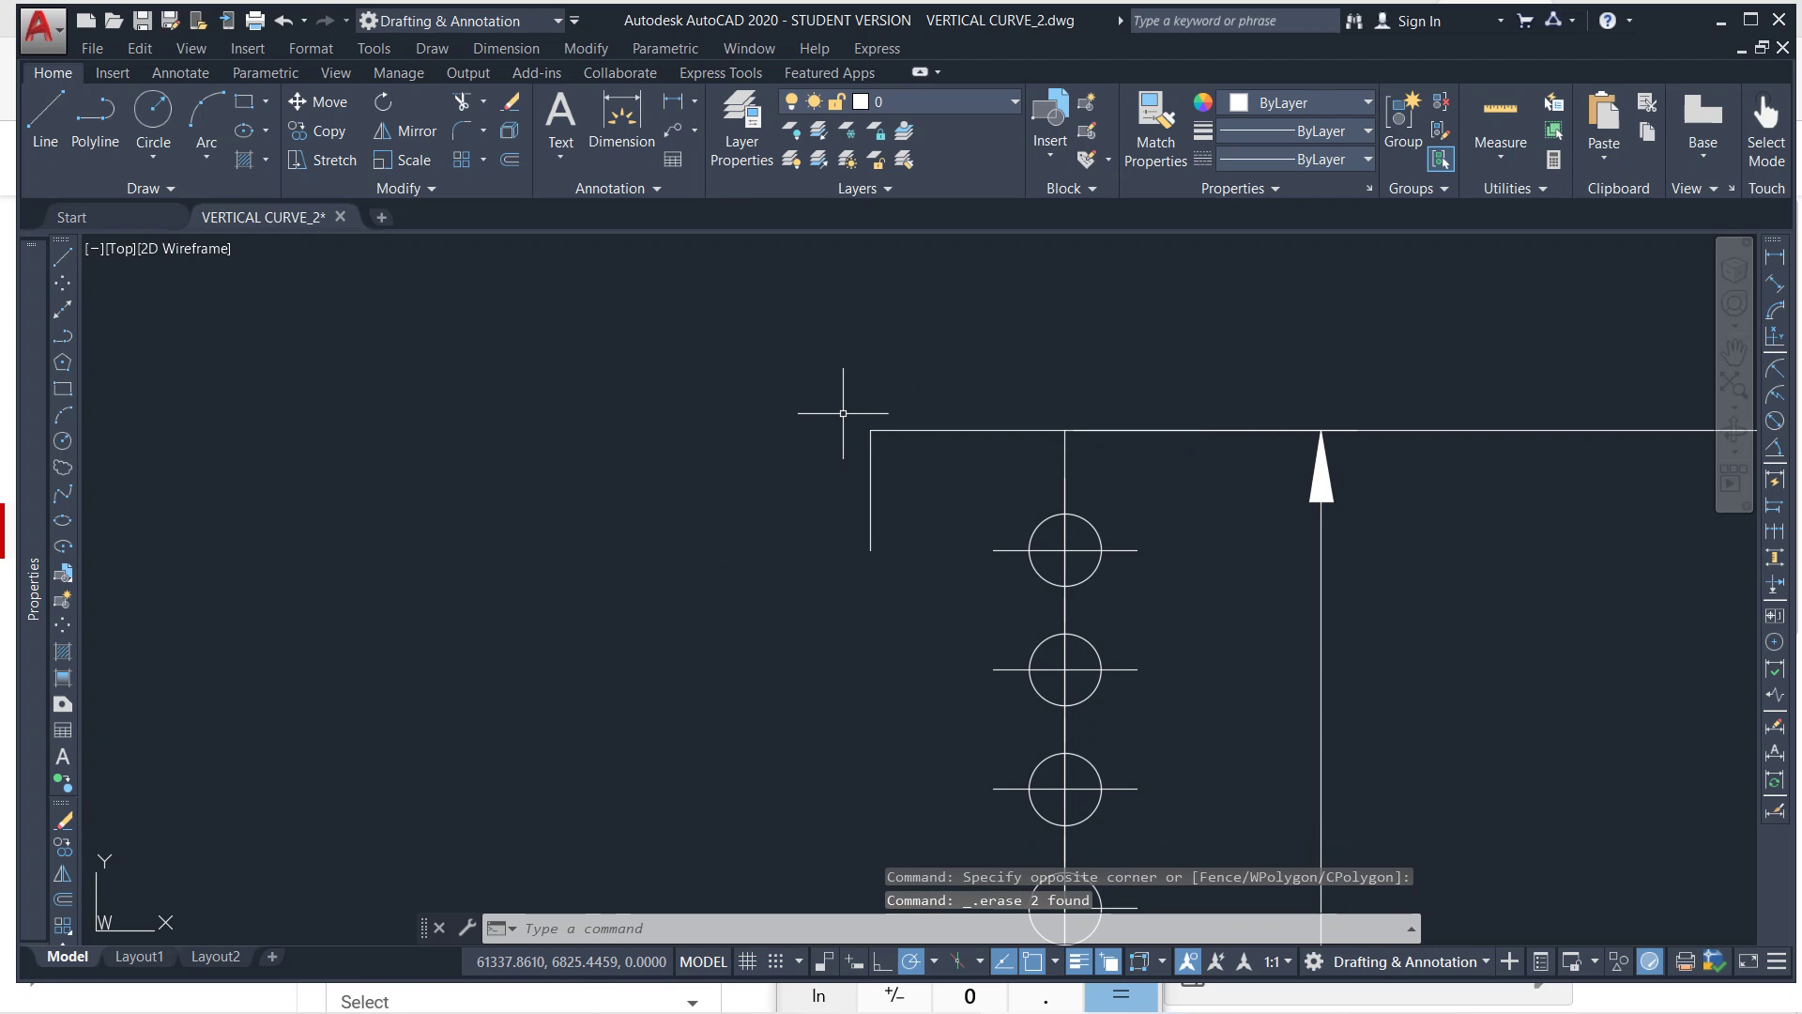
scroll(852, 477, down, 5)
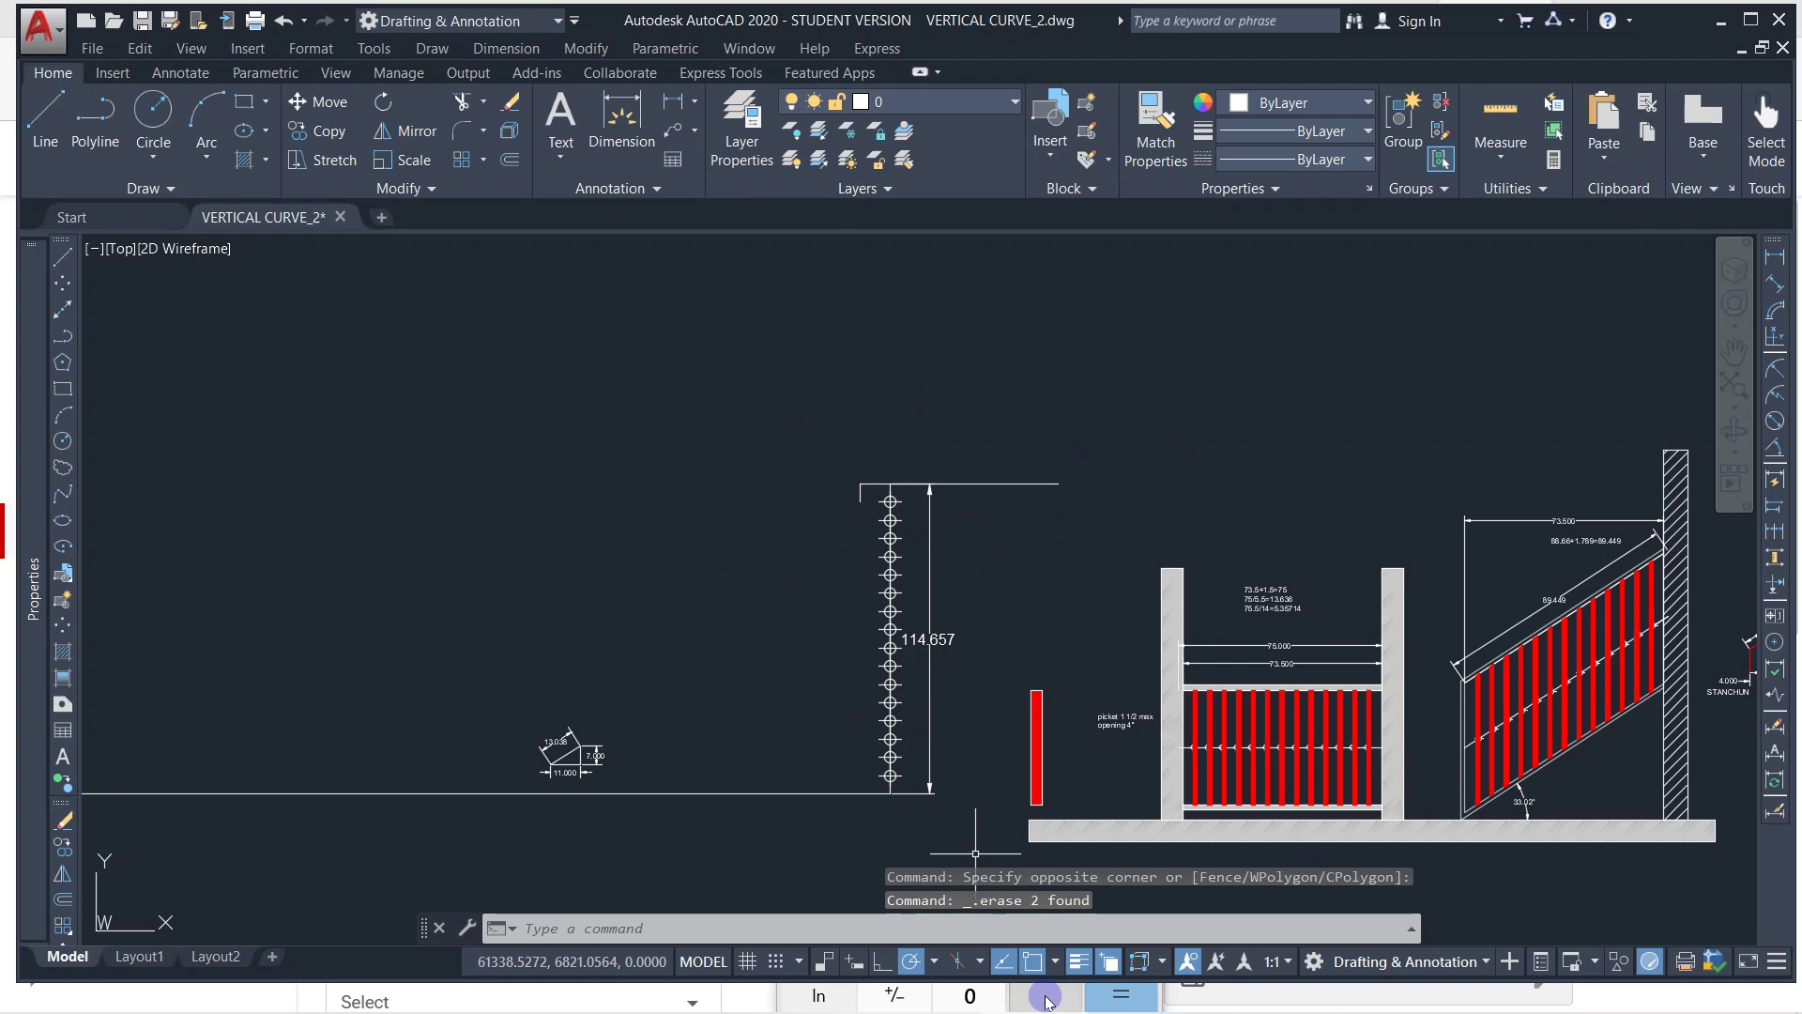
middle_drag(845, 605, 1006, 566)
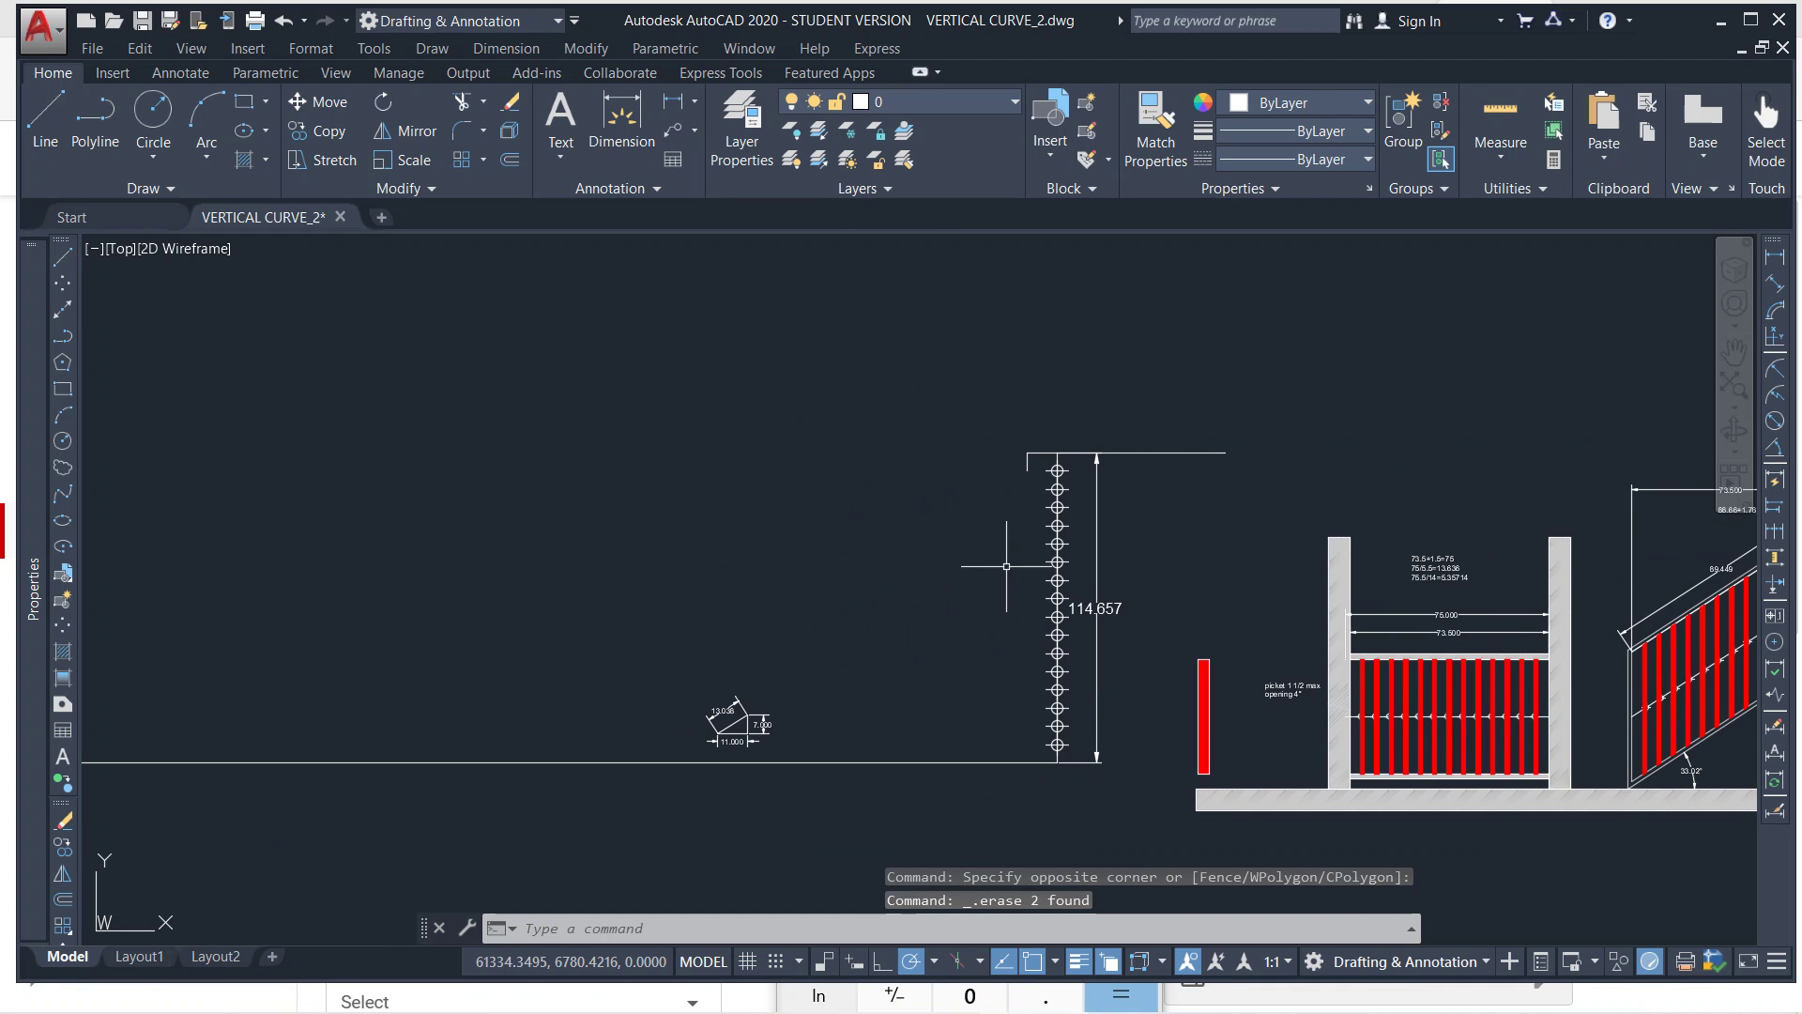
scroll(1056, 453, up, 3)
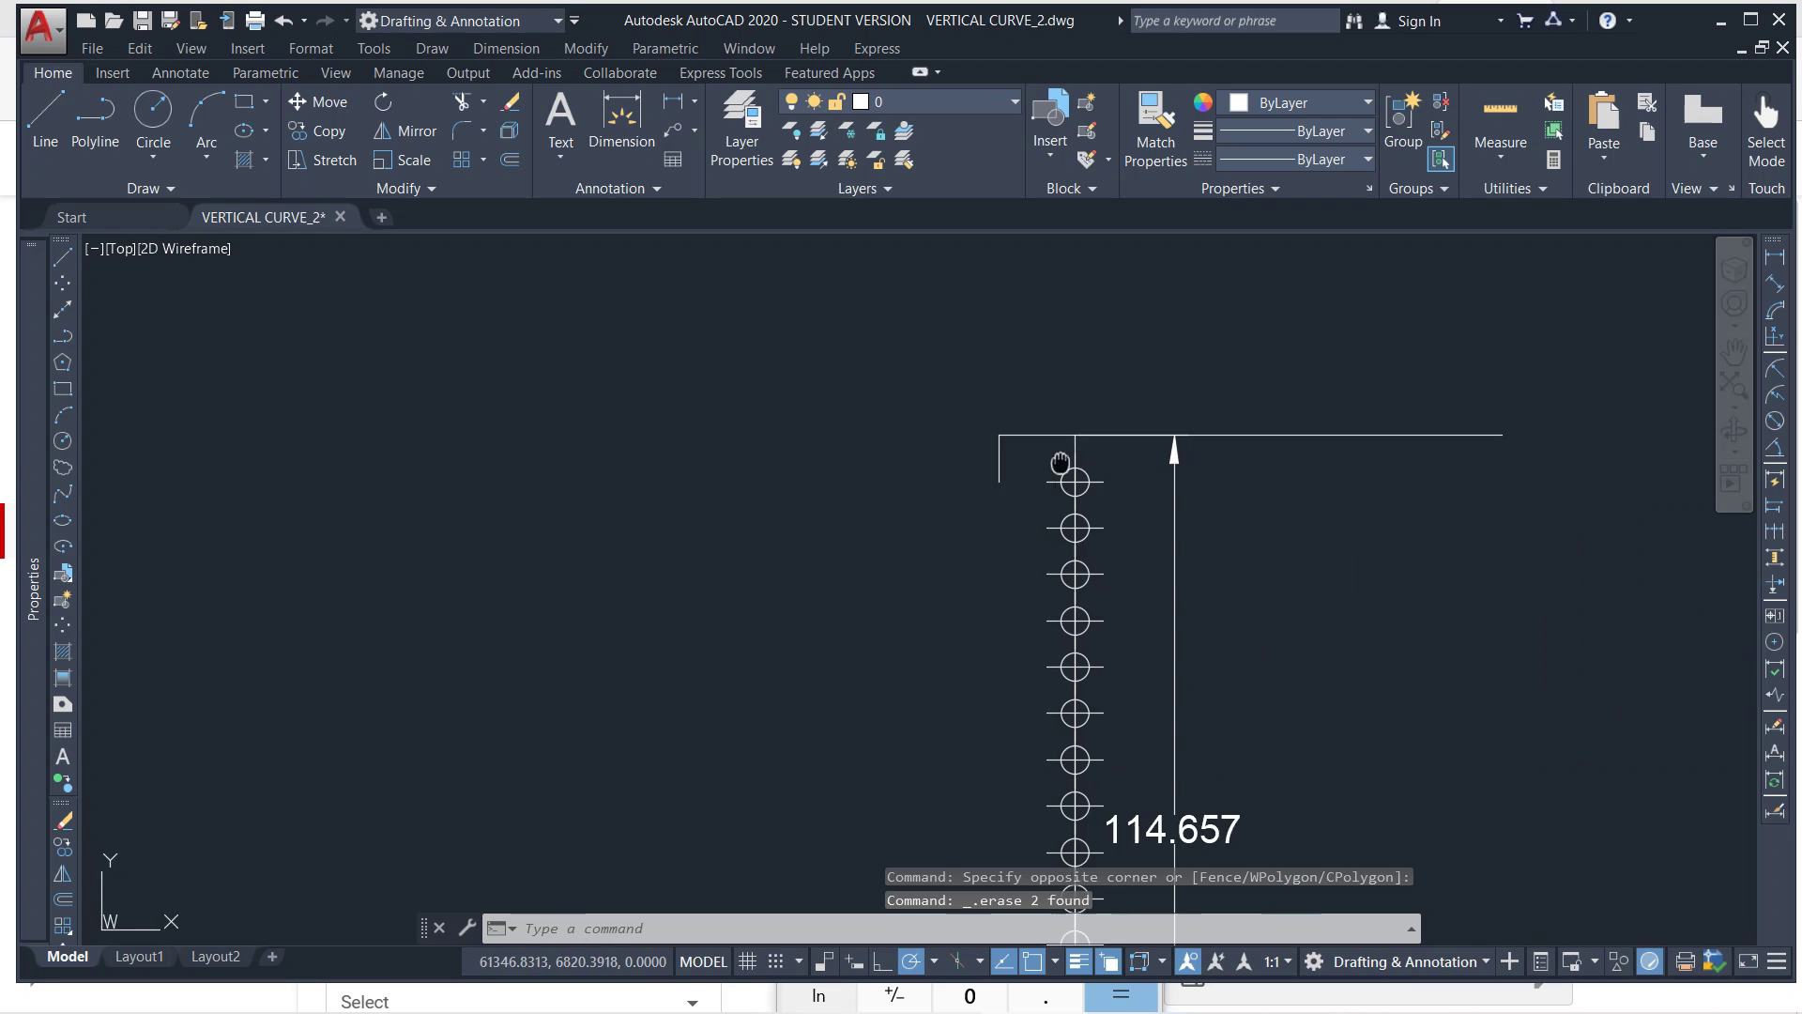
middle_drag(977, 459, 1106, 450)
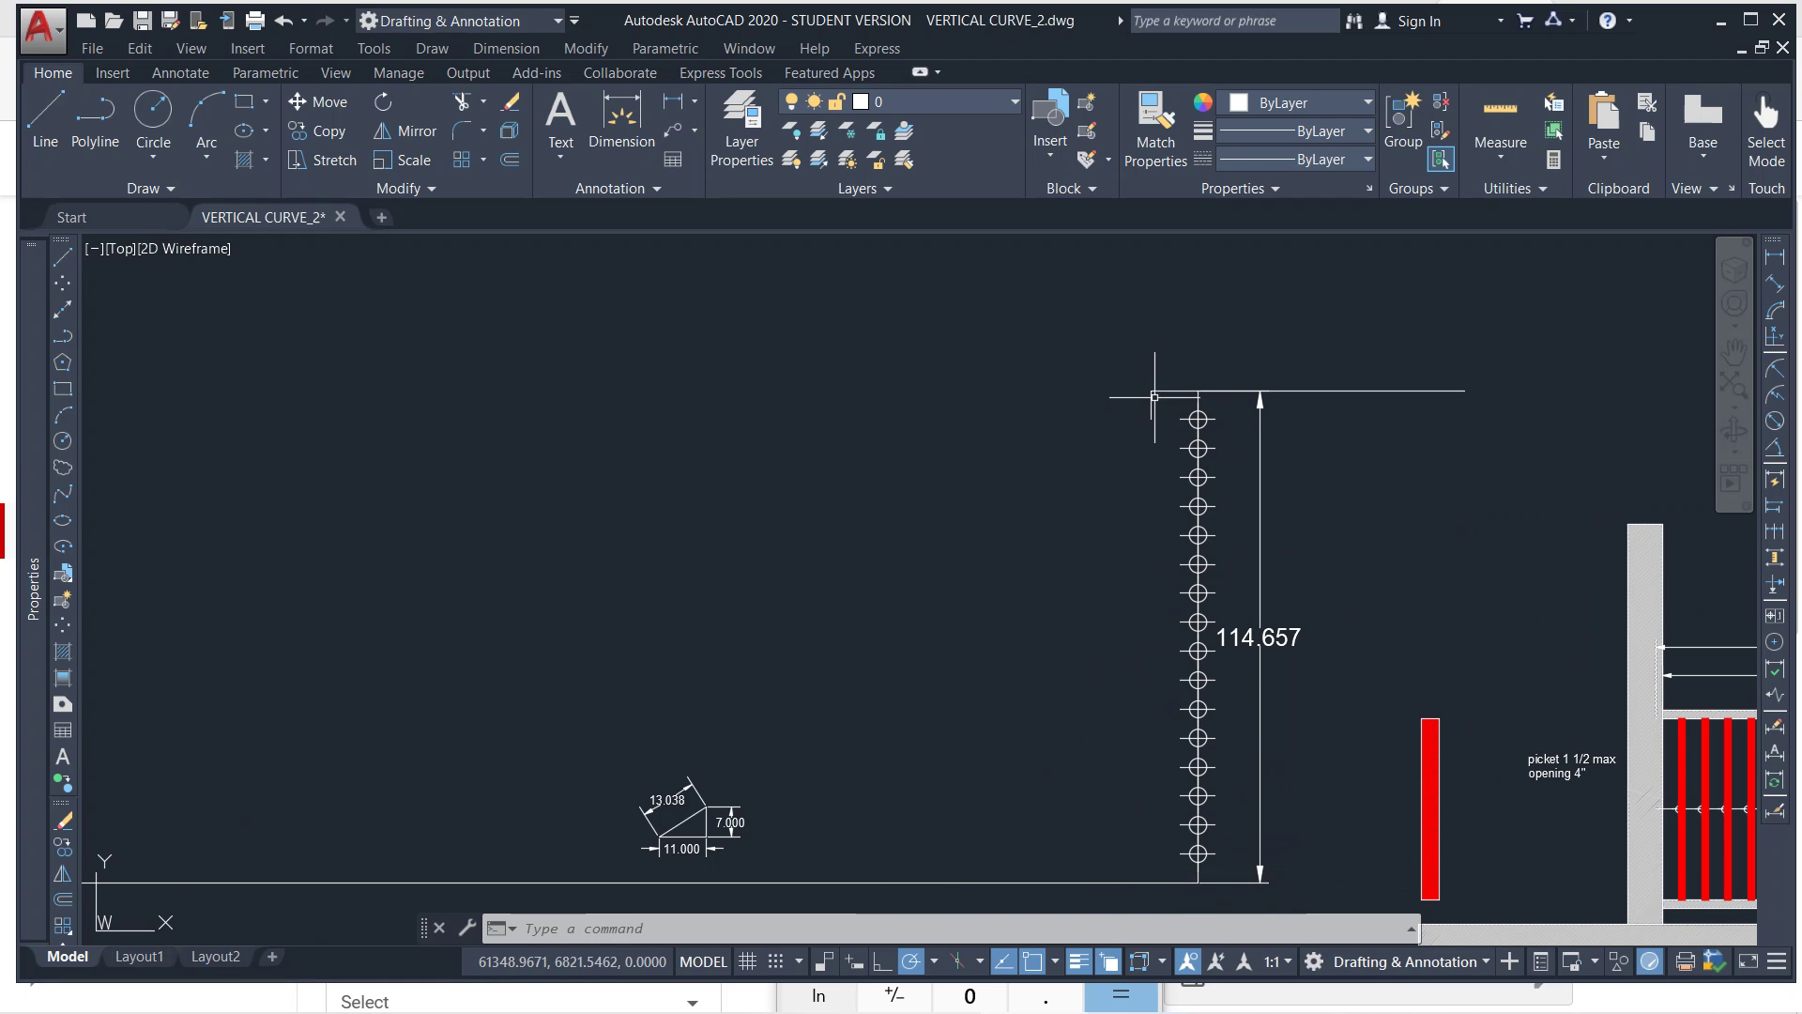
scroll(1171, 393, up, 2)
Draw a short sloped line from the riser top to the step corner.
text(L)
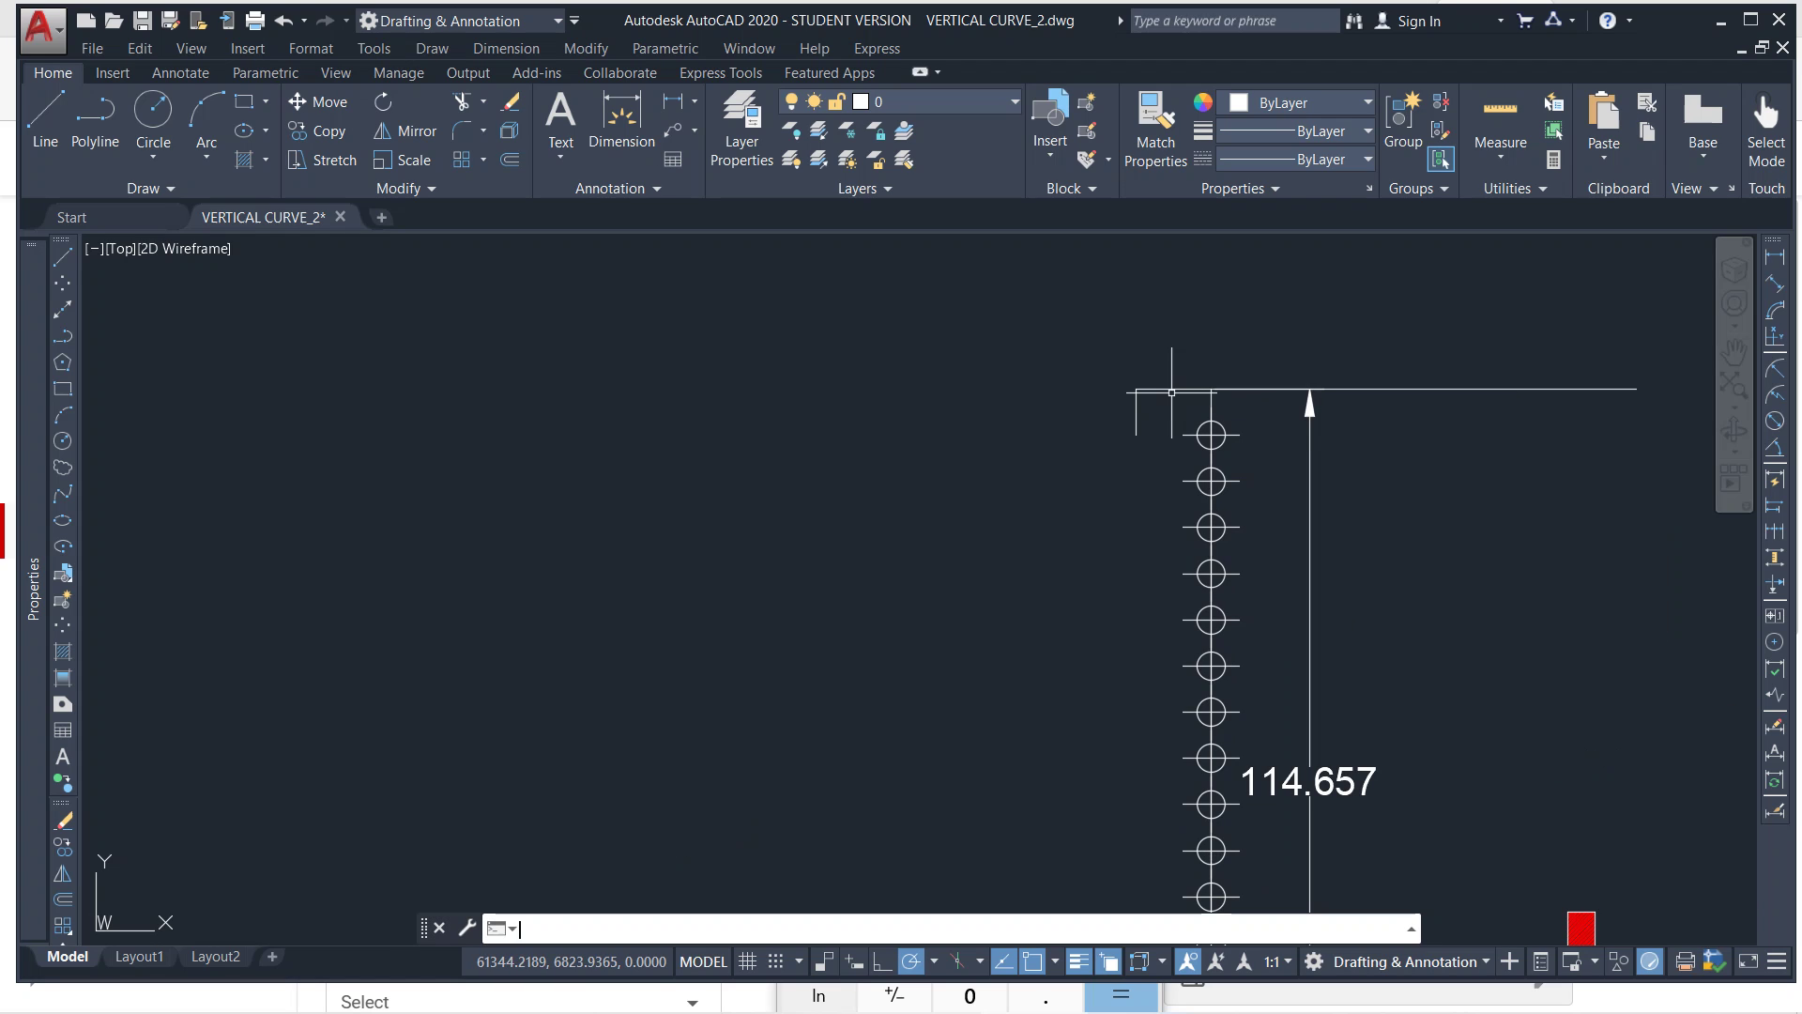
key(Return)
click(1211, 389)
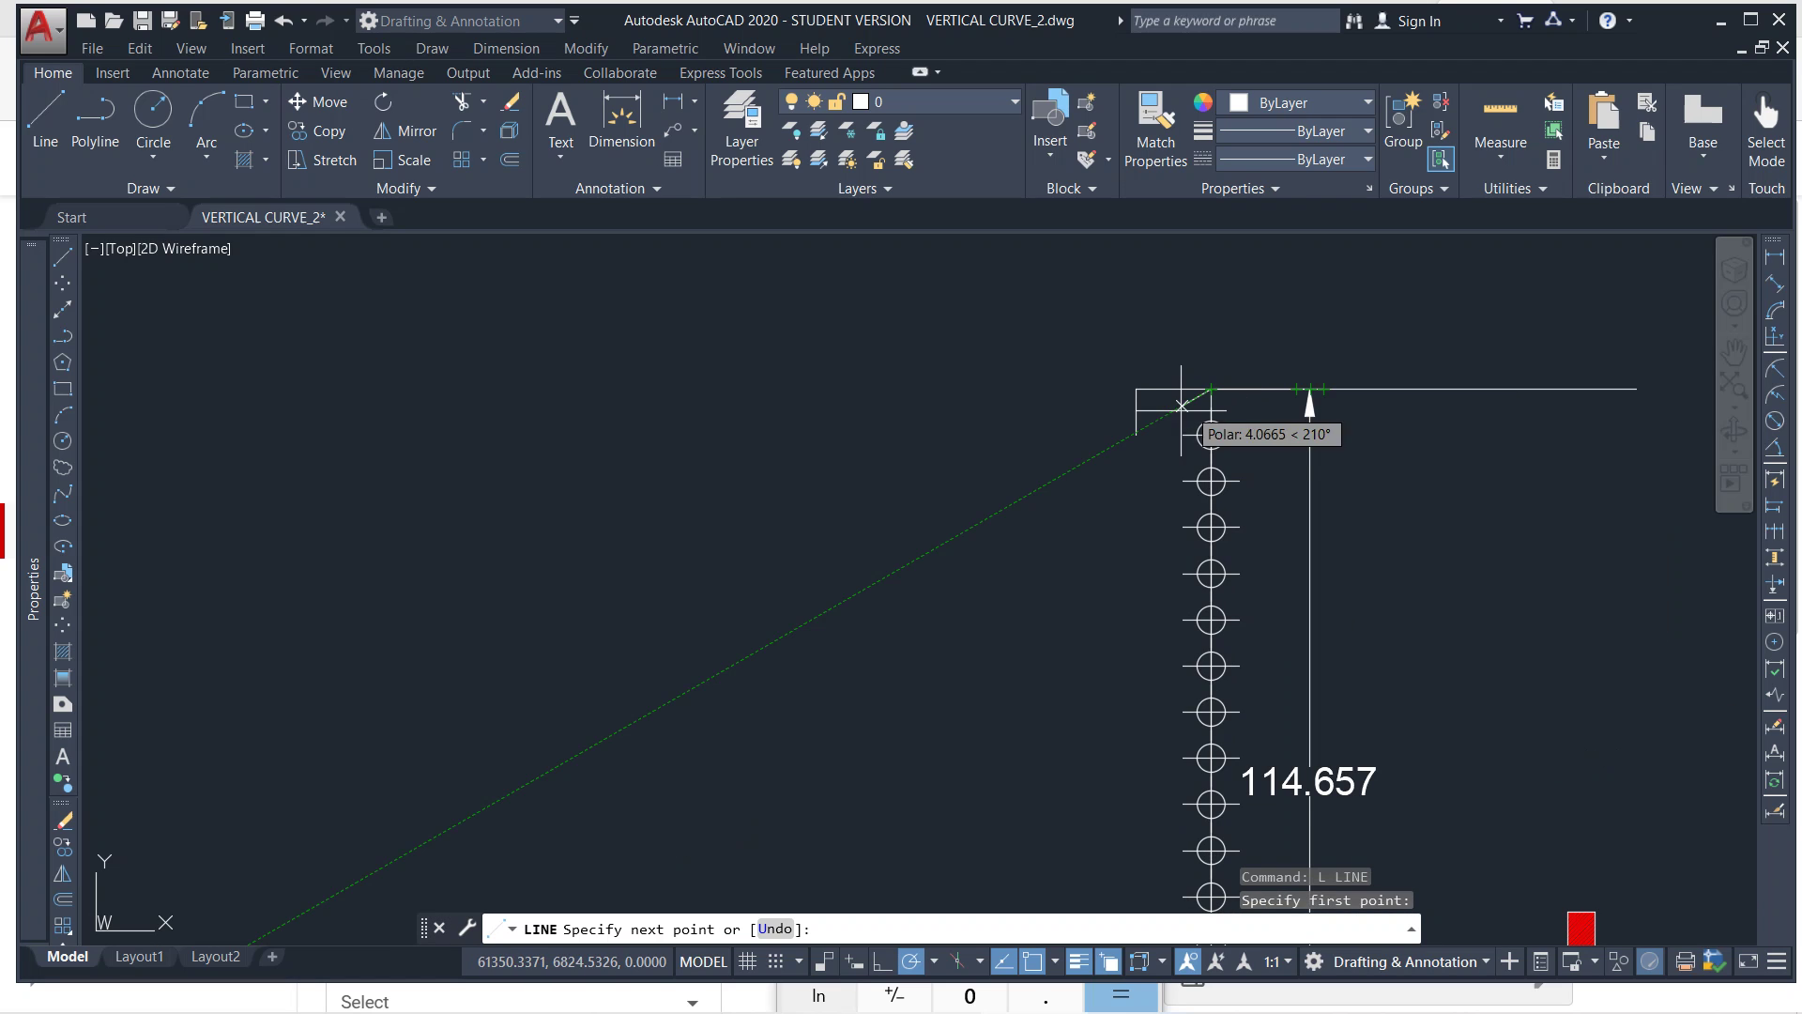
click(1136, 433)
scroll(1136, 433, down, 2)
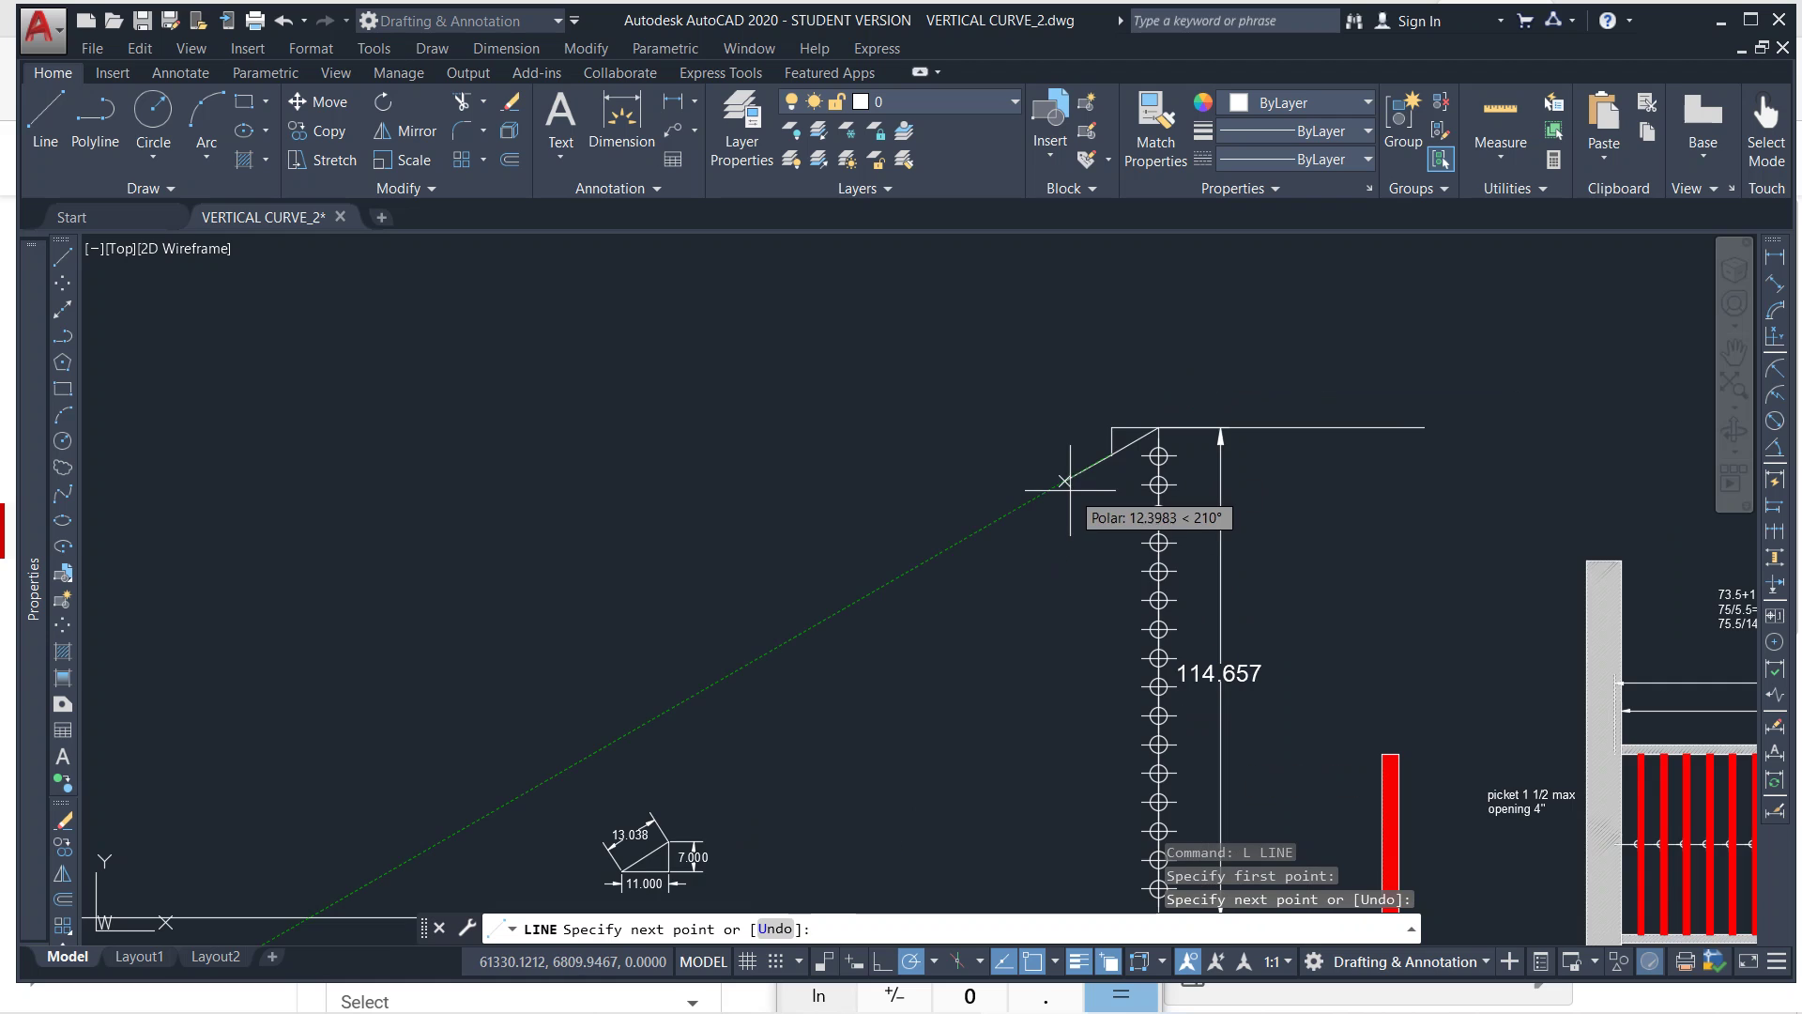
key(Return)
middle_drag(1065, 489, 1113, 349)
key(Escape)
Extend the sloped line down to the long horizontal base line.
text(e)
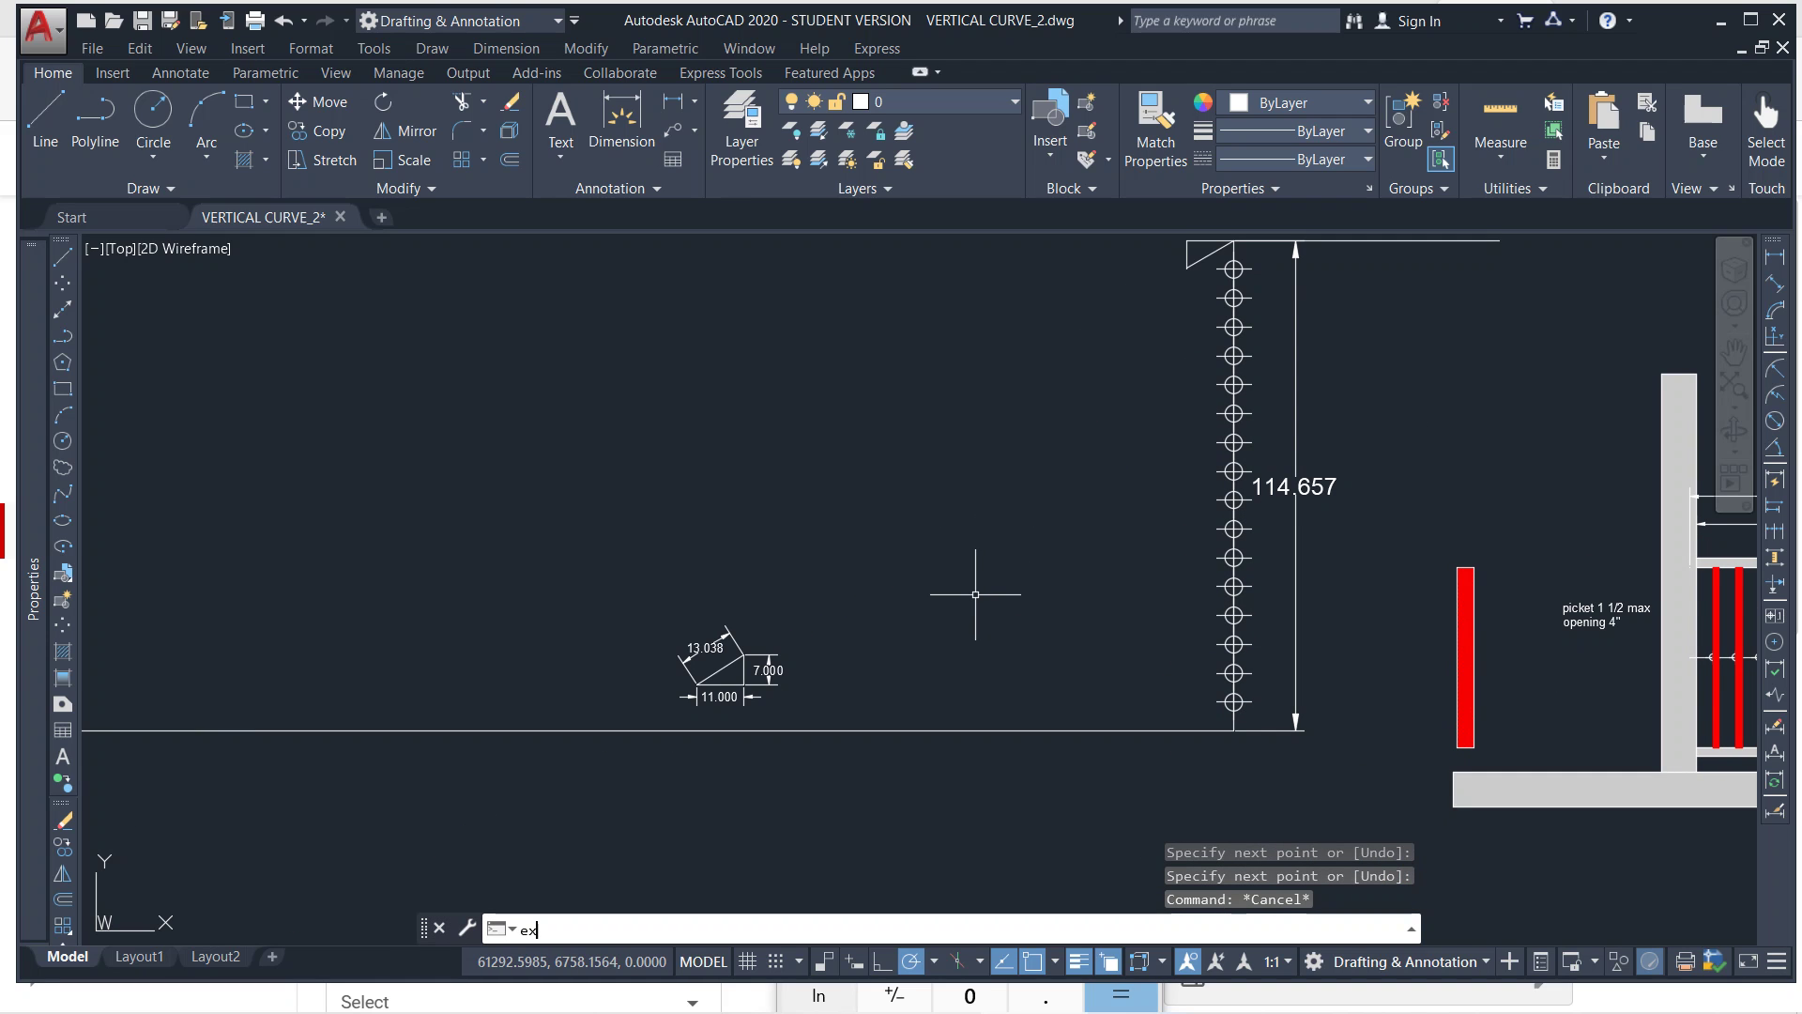
text(x)
key(Return)
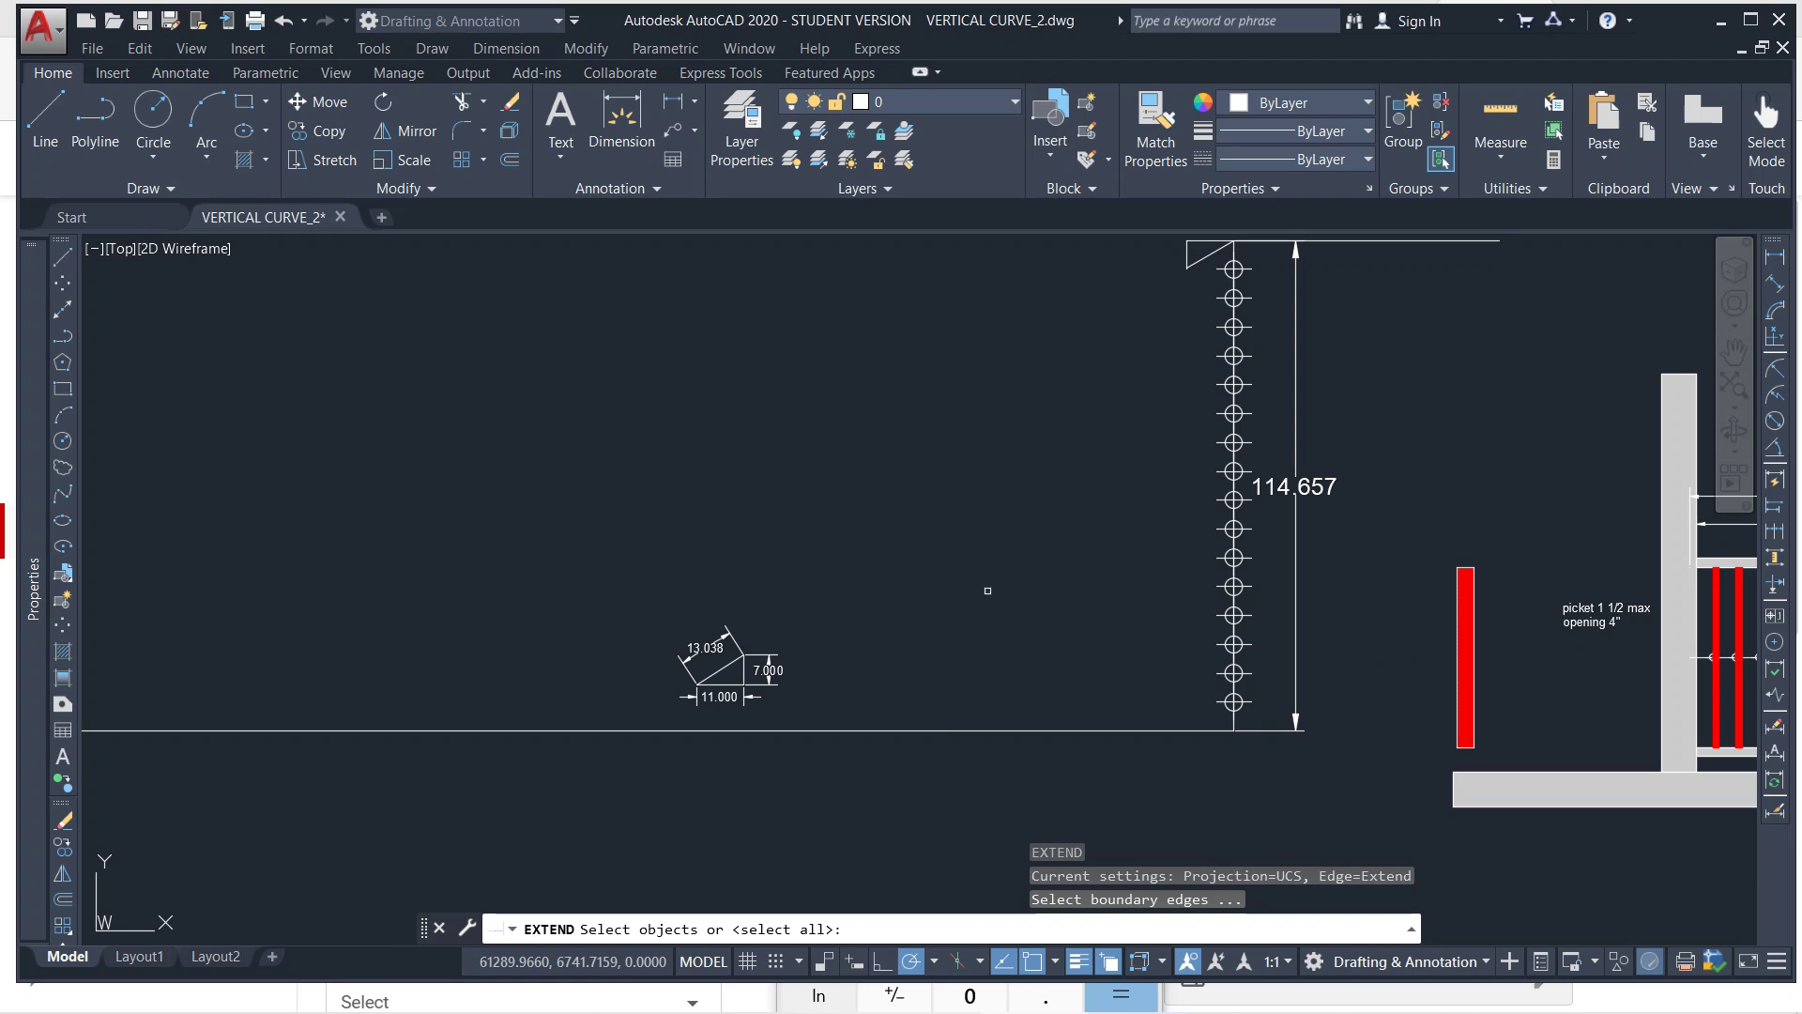
click(963, 729)
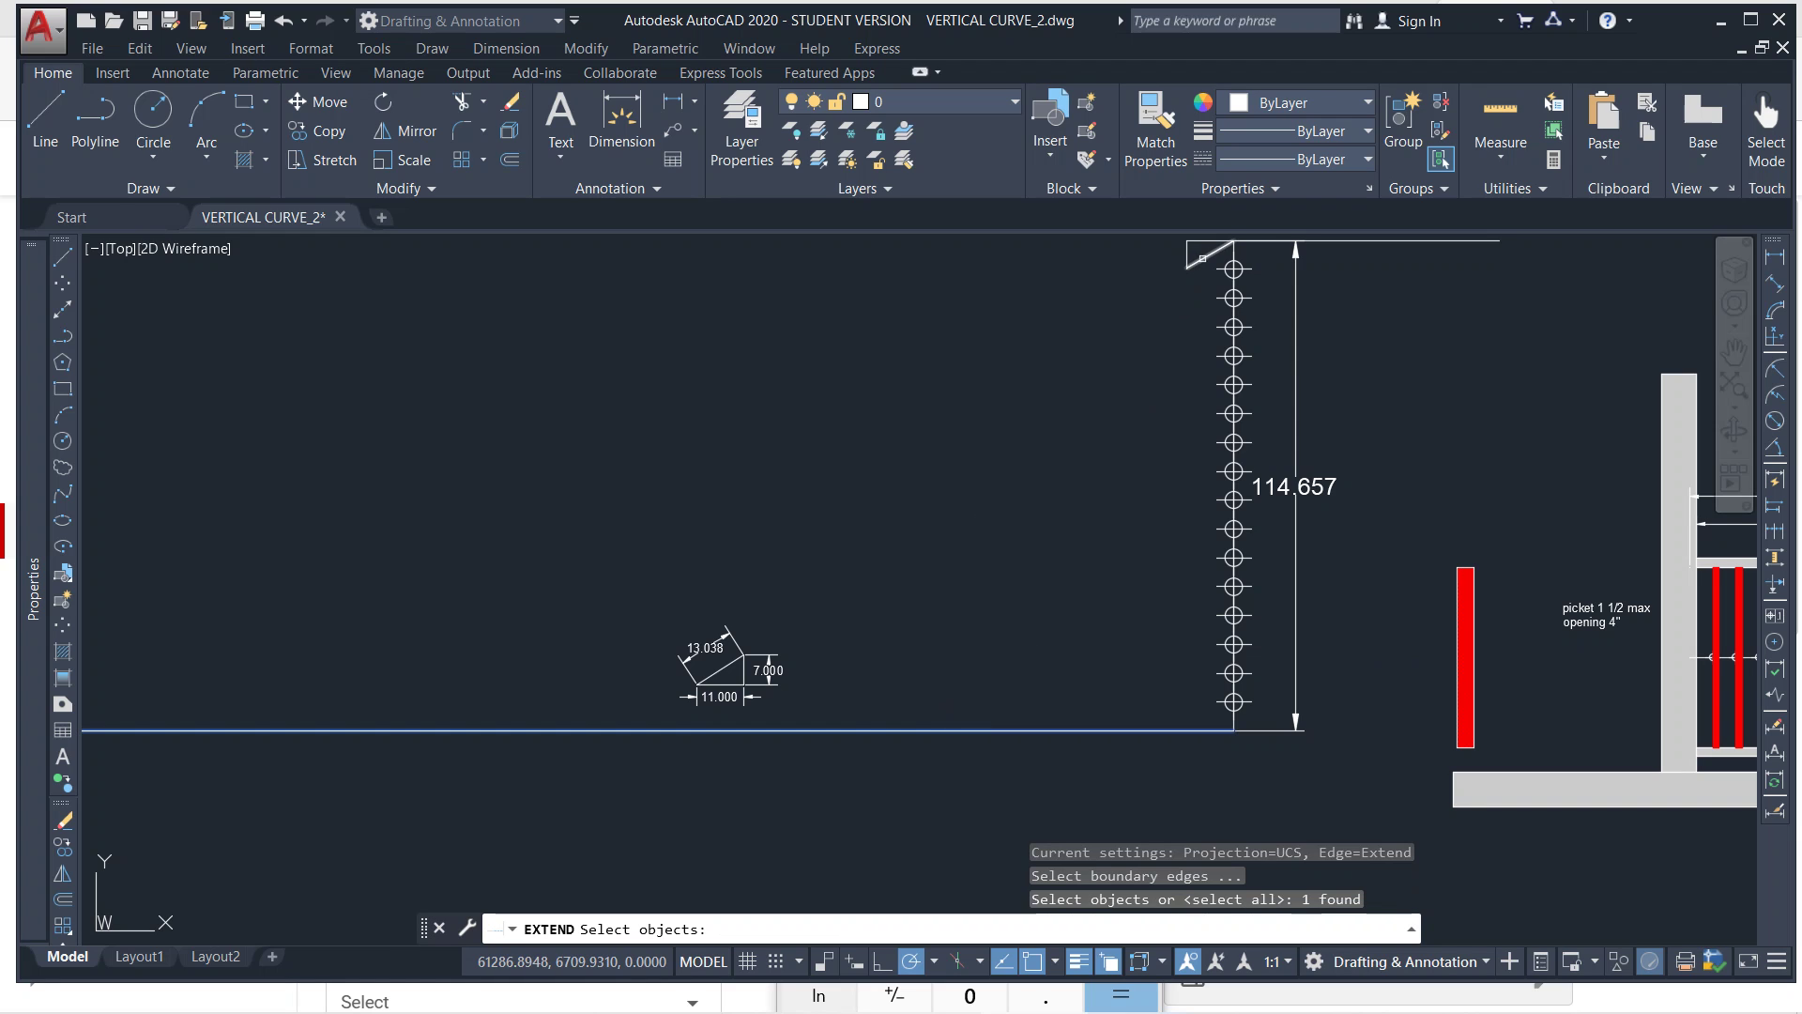
key(Return)
click(1199, 260)
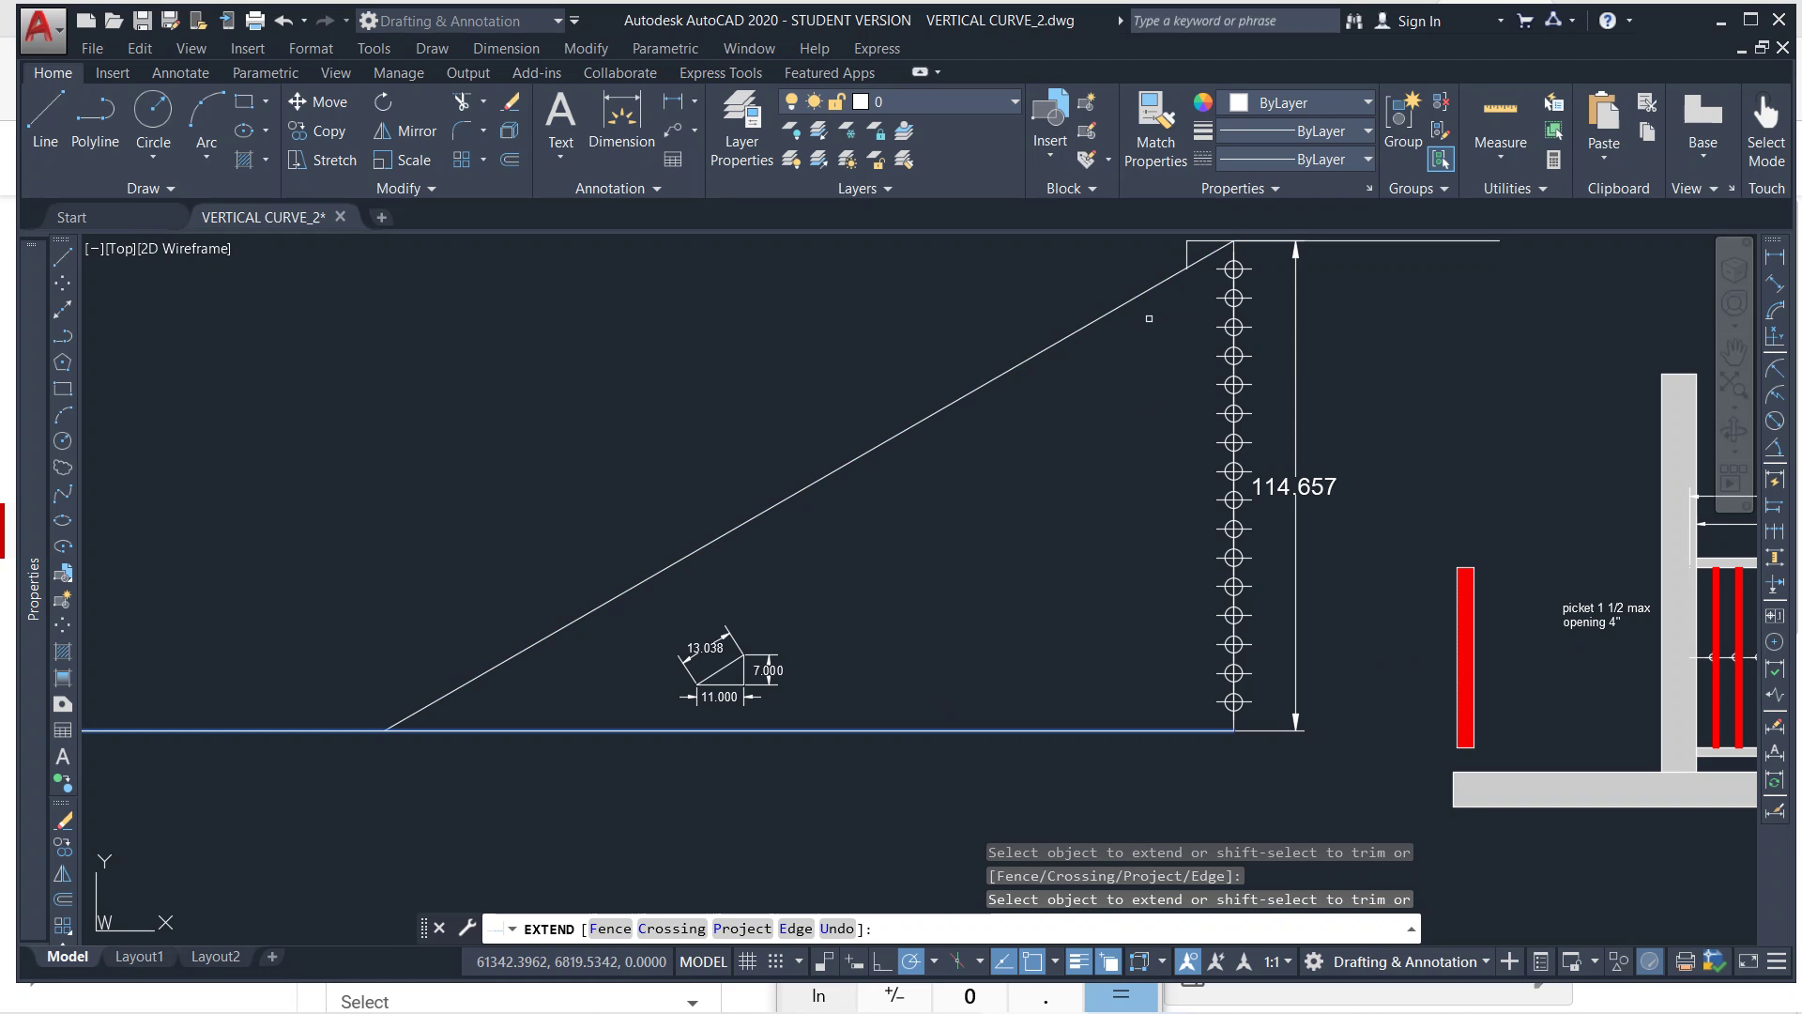
key(Escape)
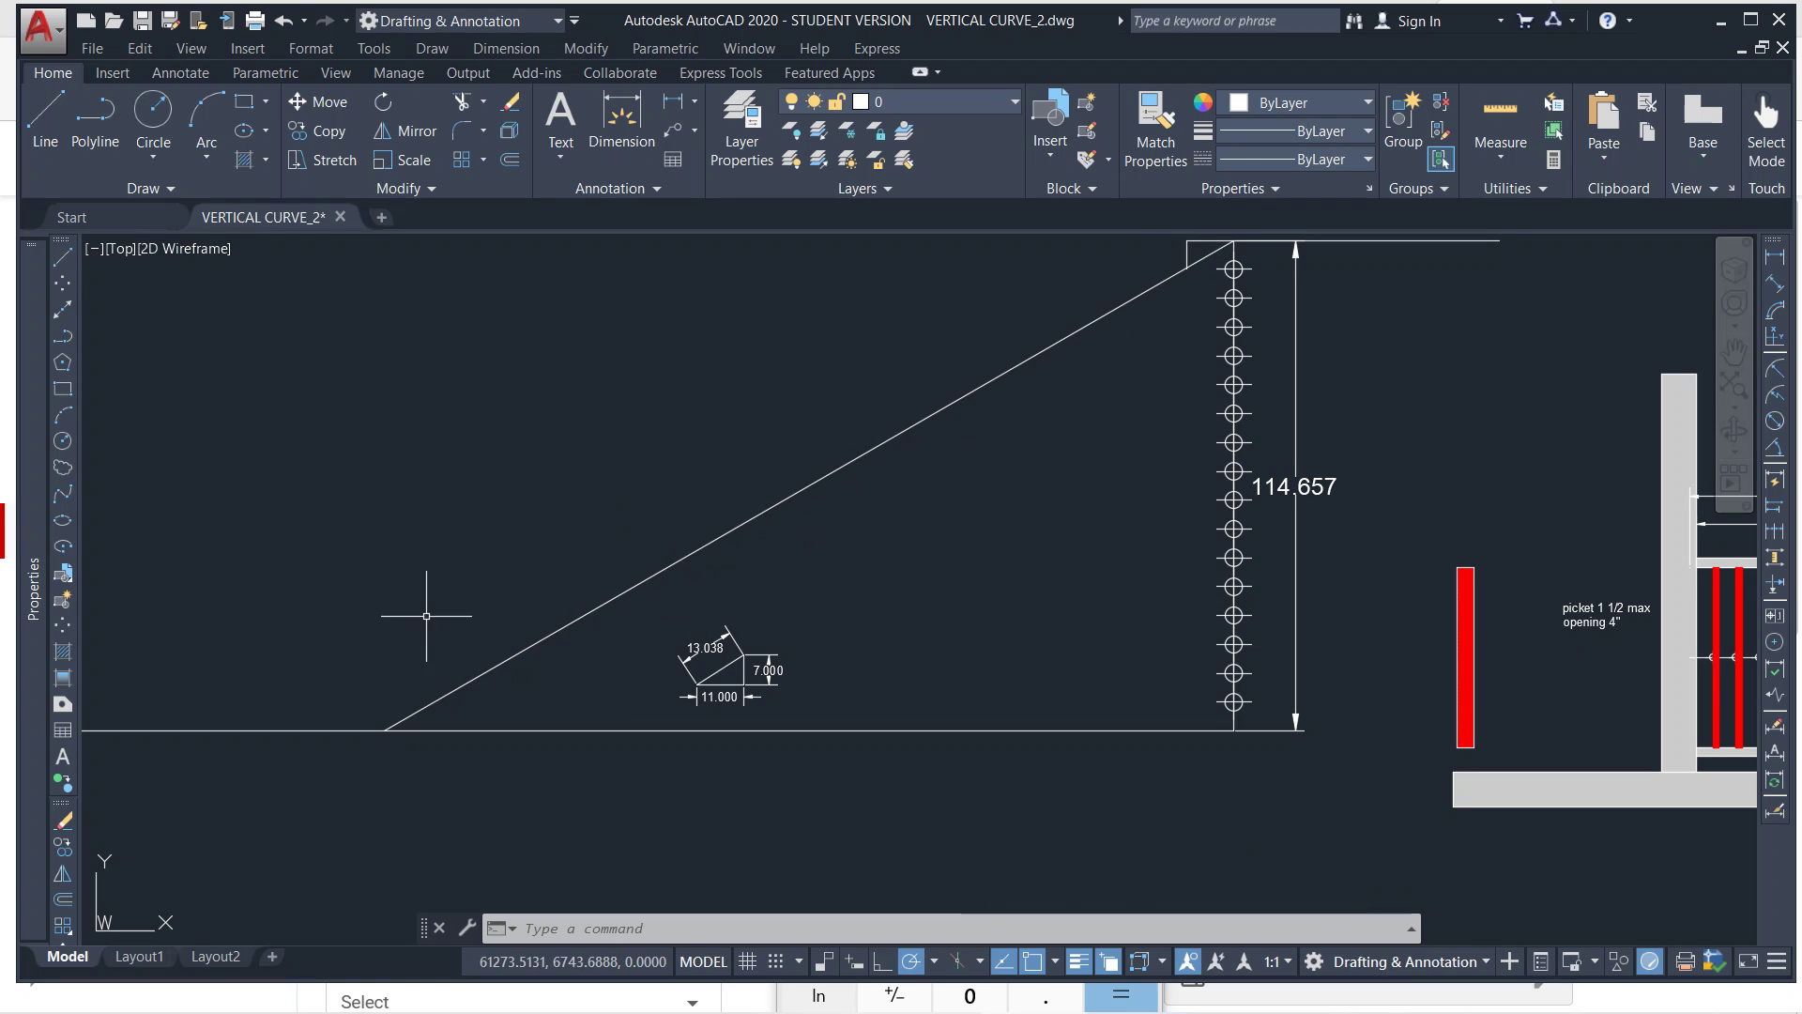
Draw a 12 by 2 tread rectangle.
middle_drag(588, 715, 578, 756)
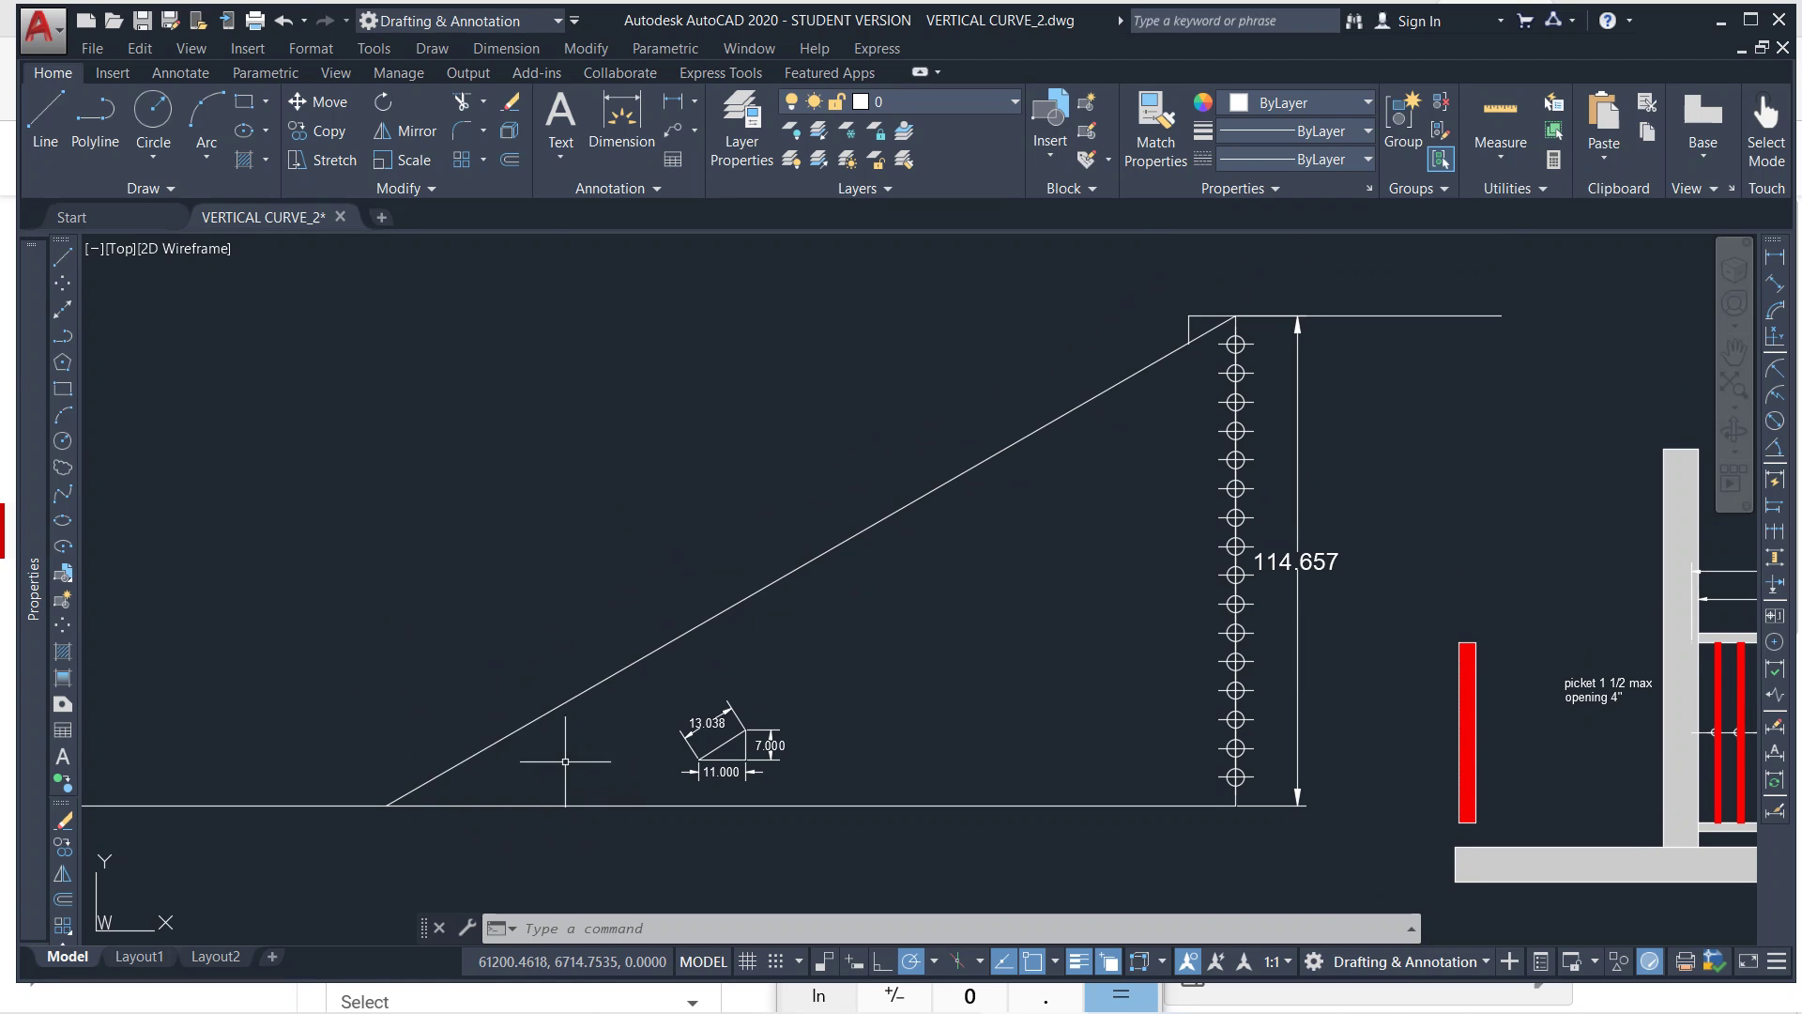
mouse_move(71, 380)
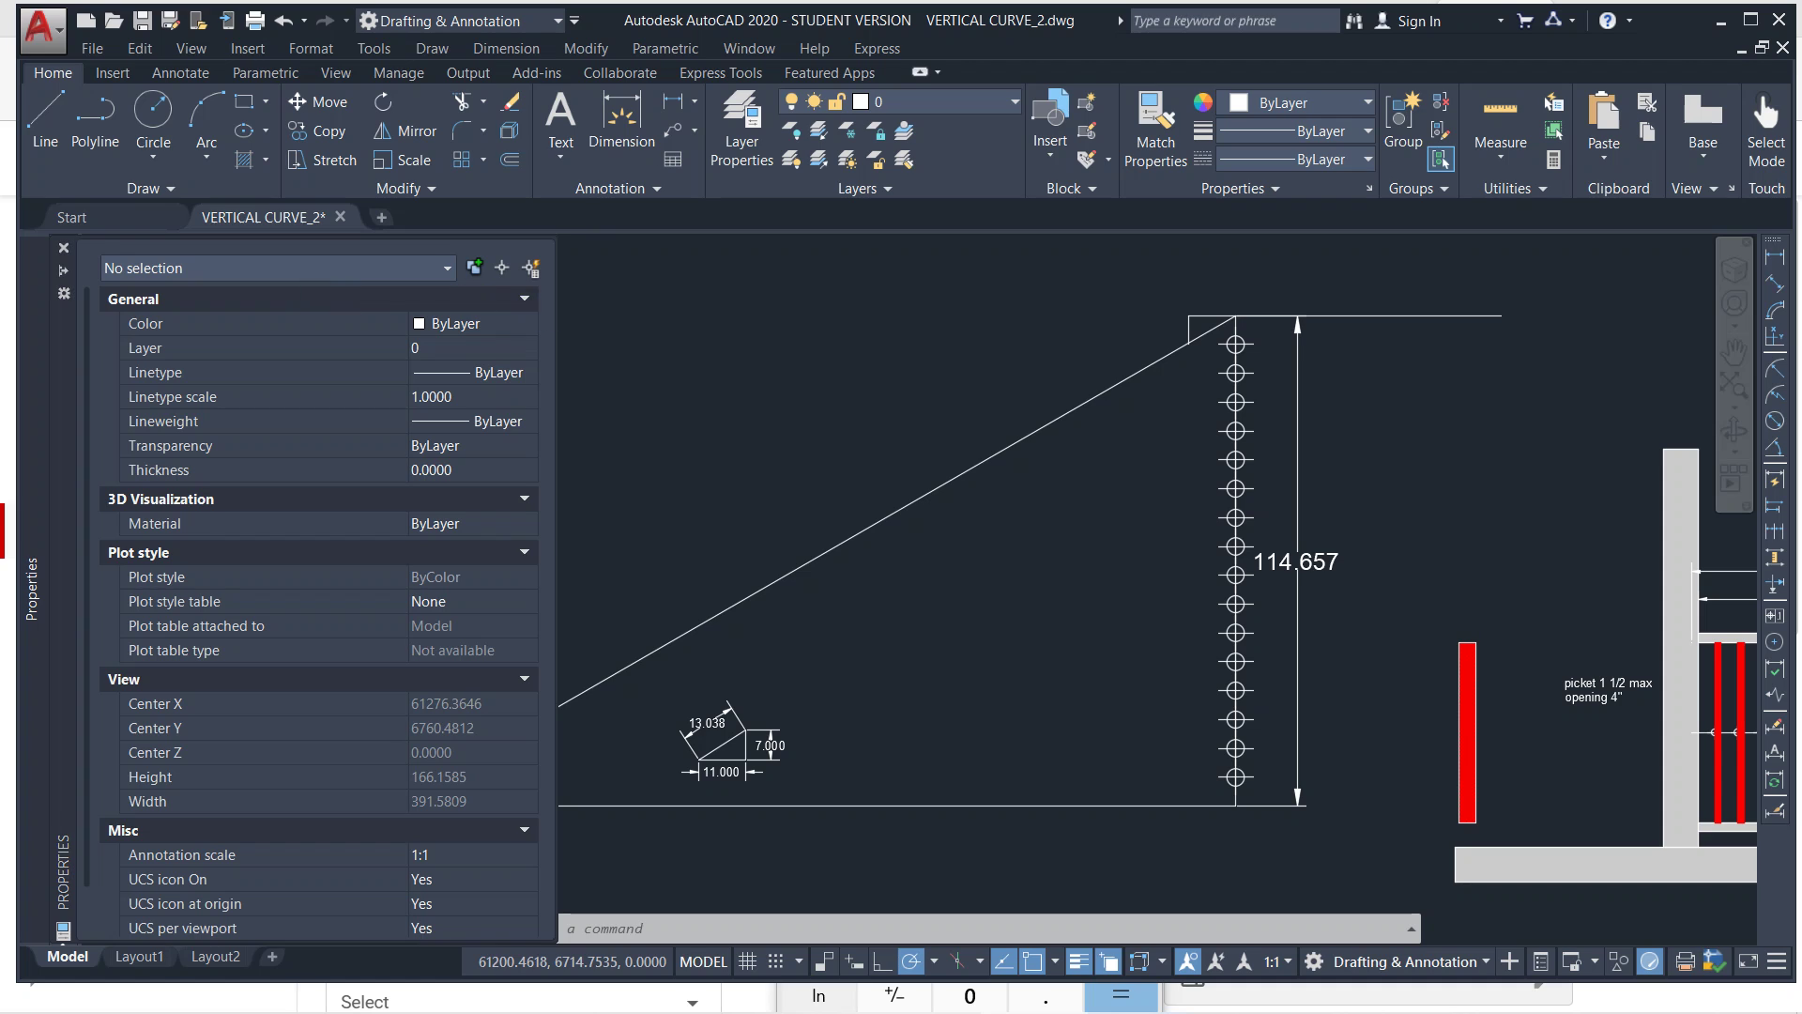
click(608, 370)
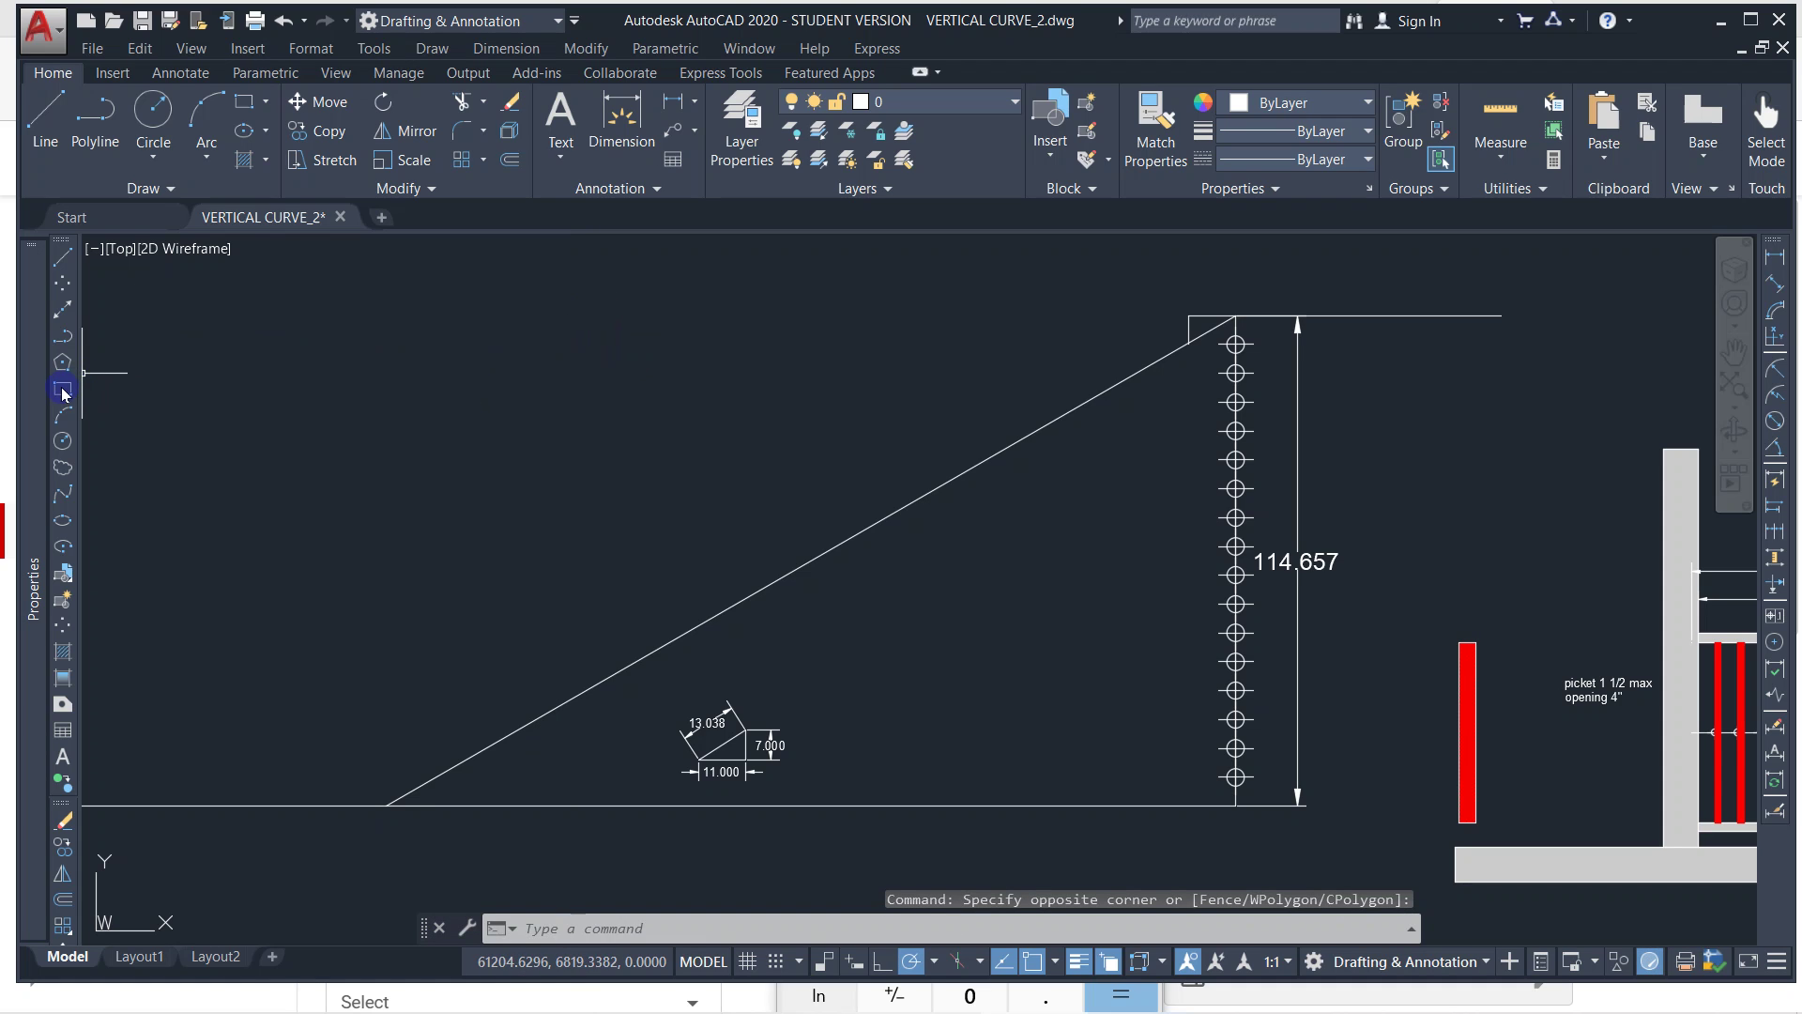
click(63, 387)
click(328, 528)
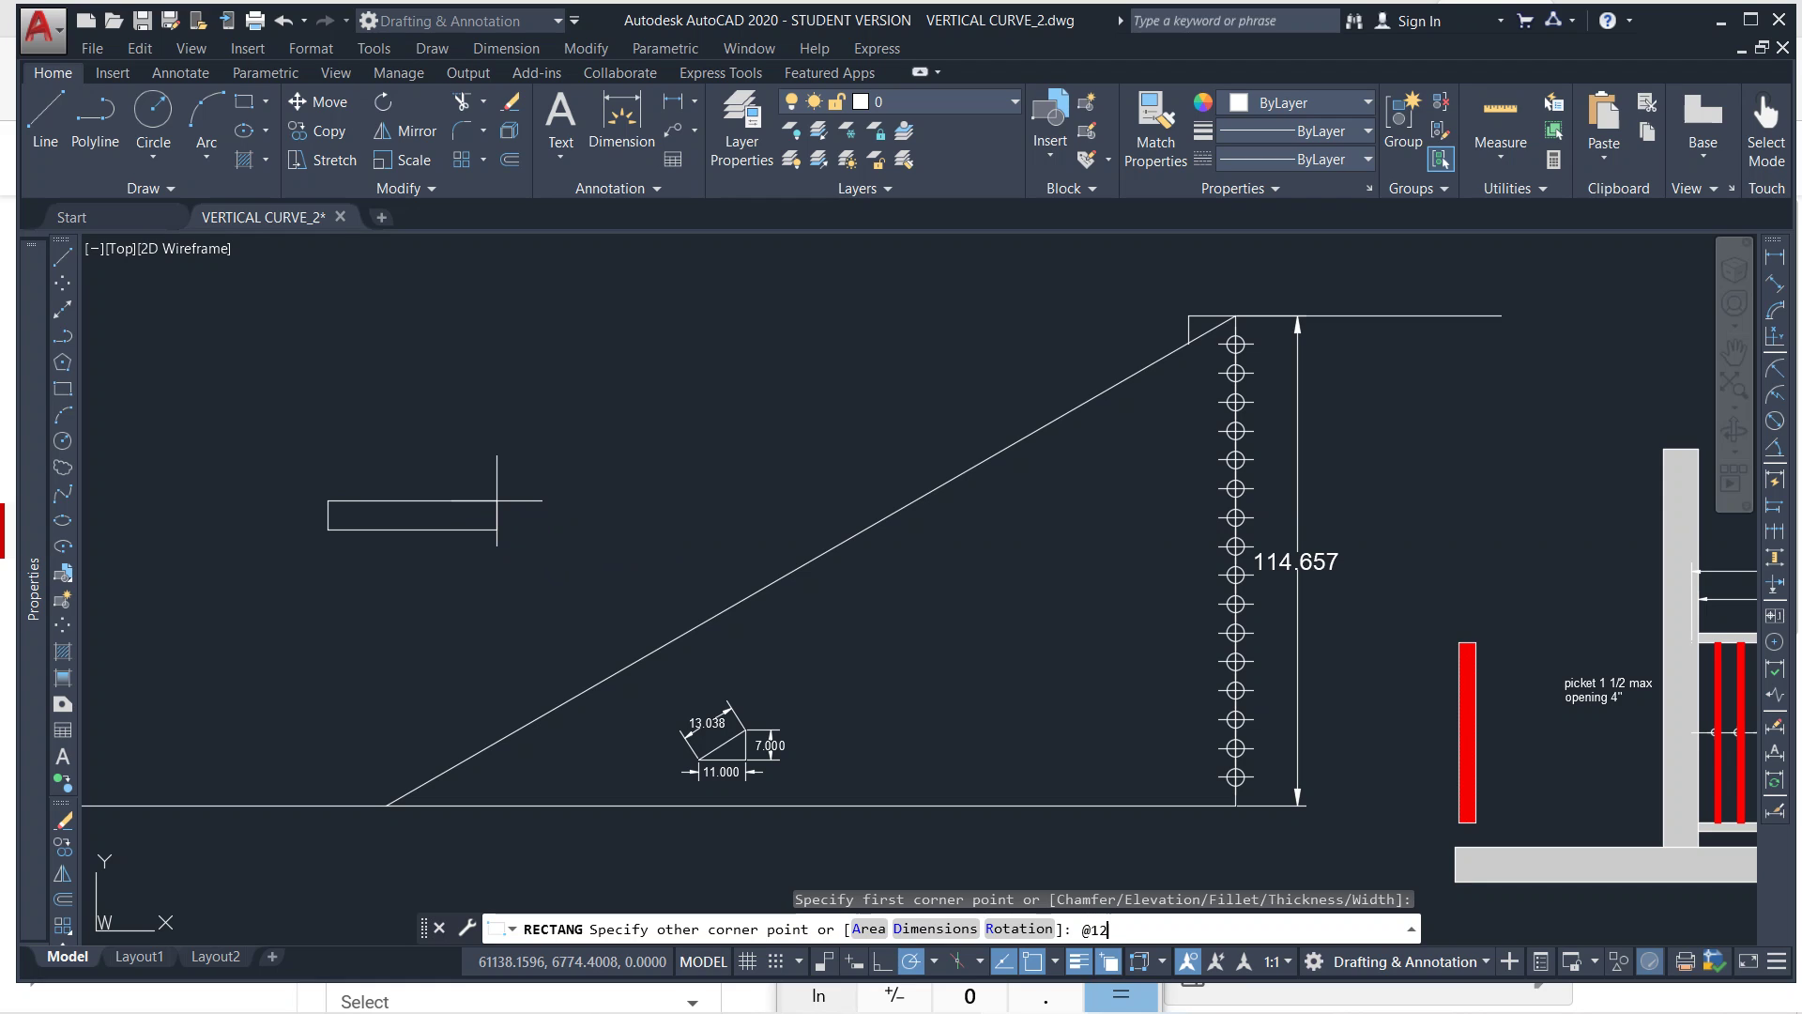
key(Return)
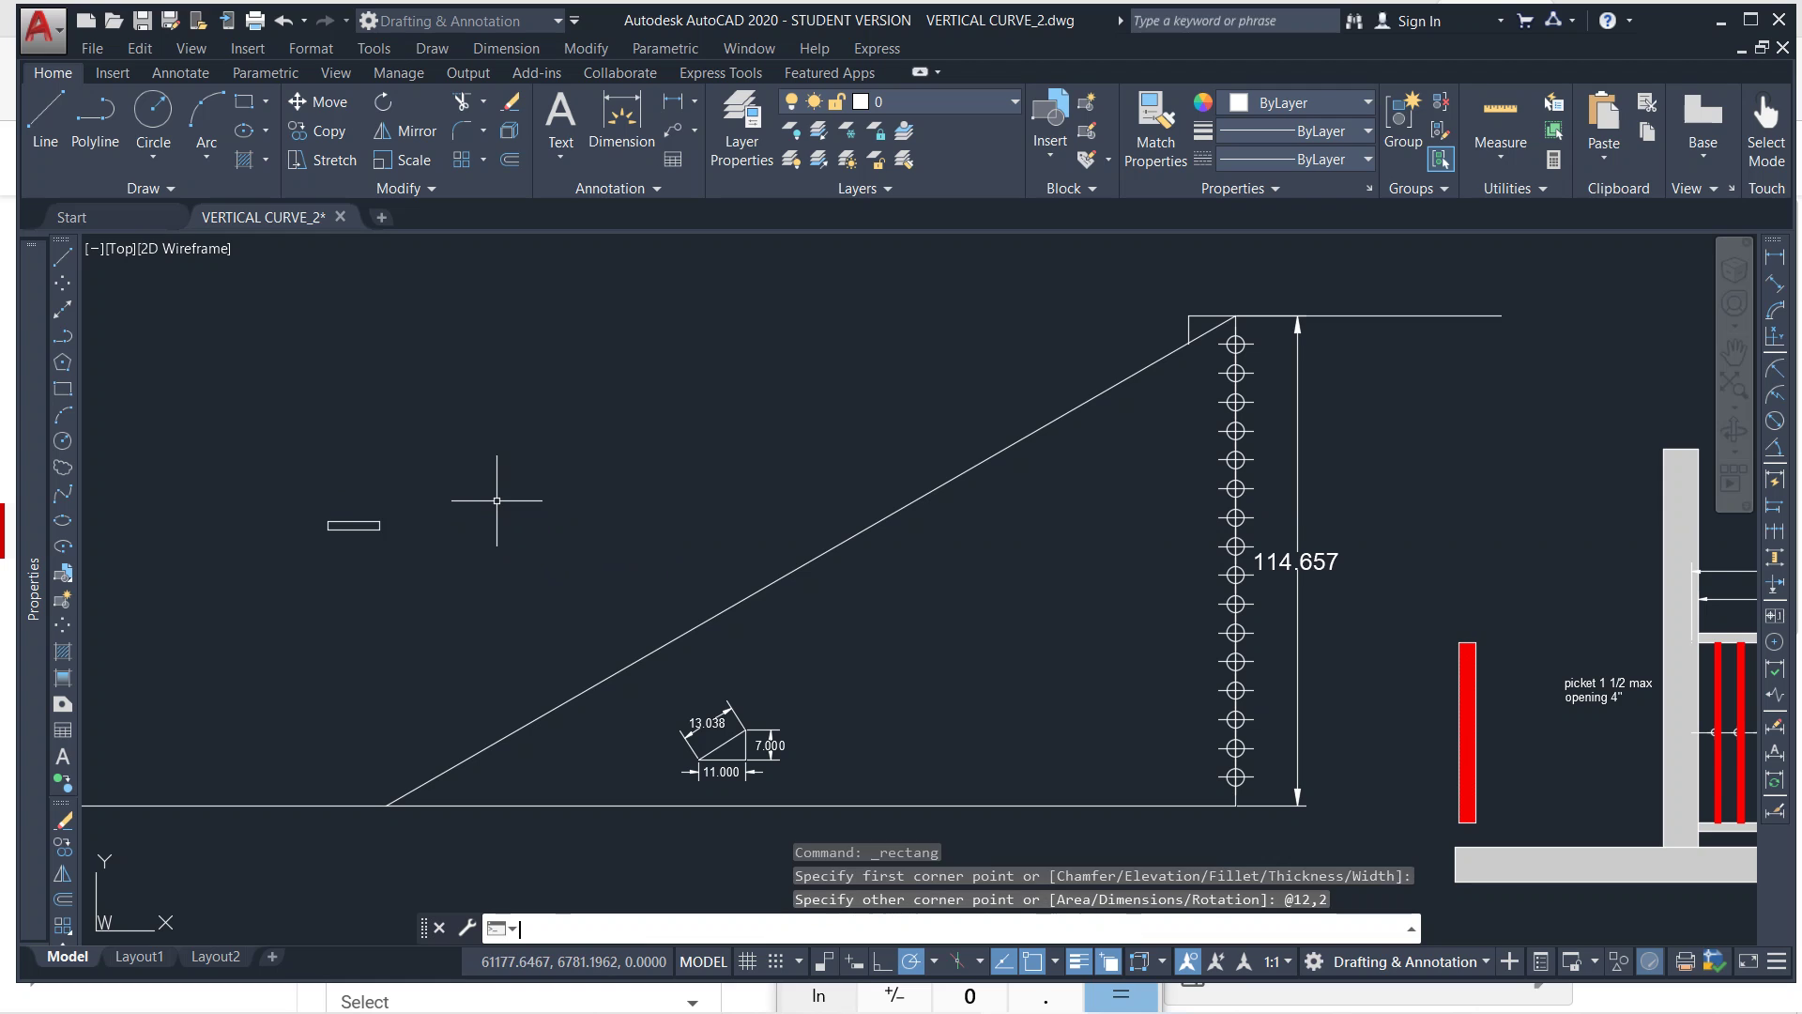
Move the rectangle by its corner onto the slope line's lower endpoint.
click(445, 472)
click(290, 557)
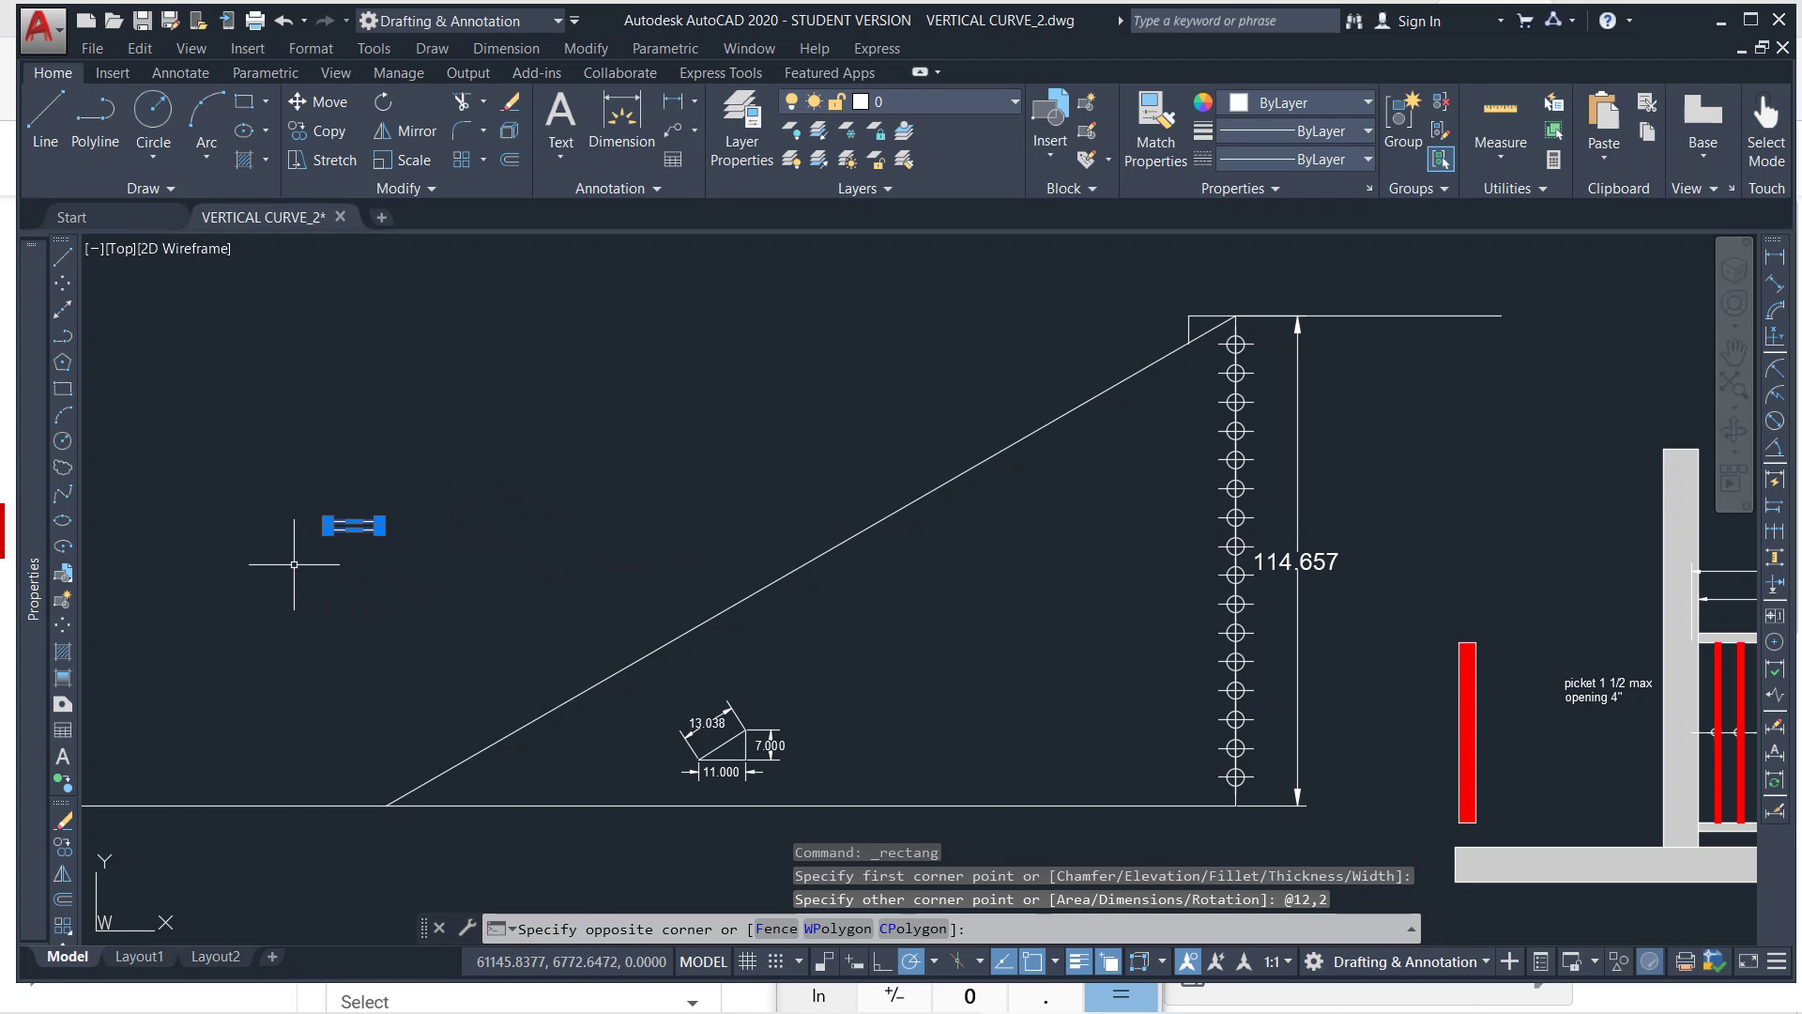
text(m)
key(Return)
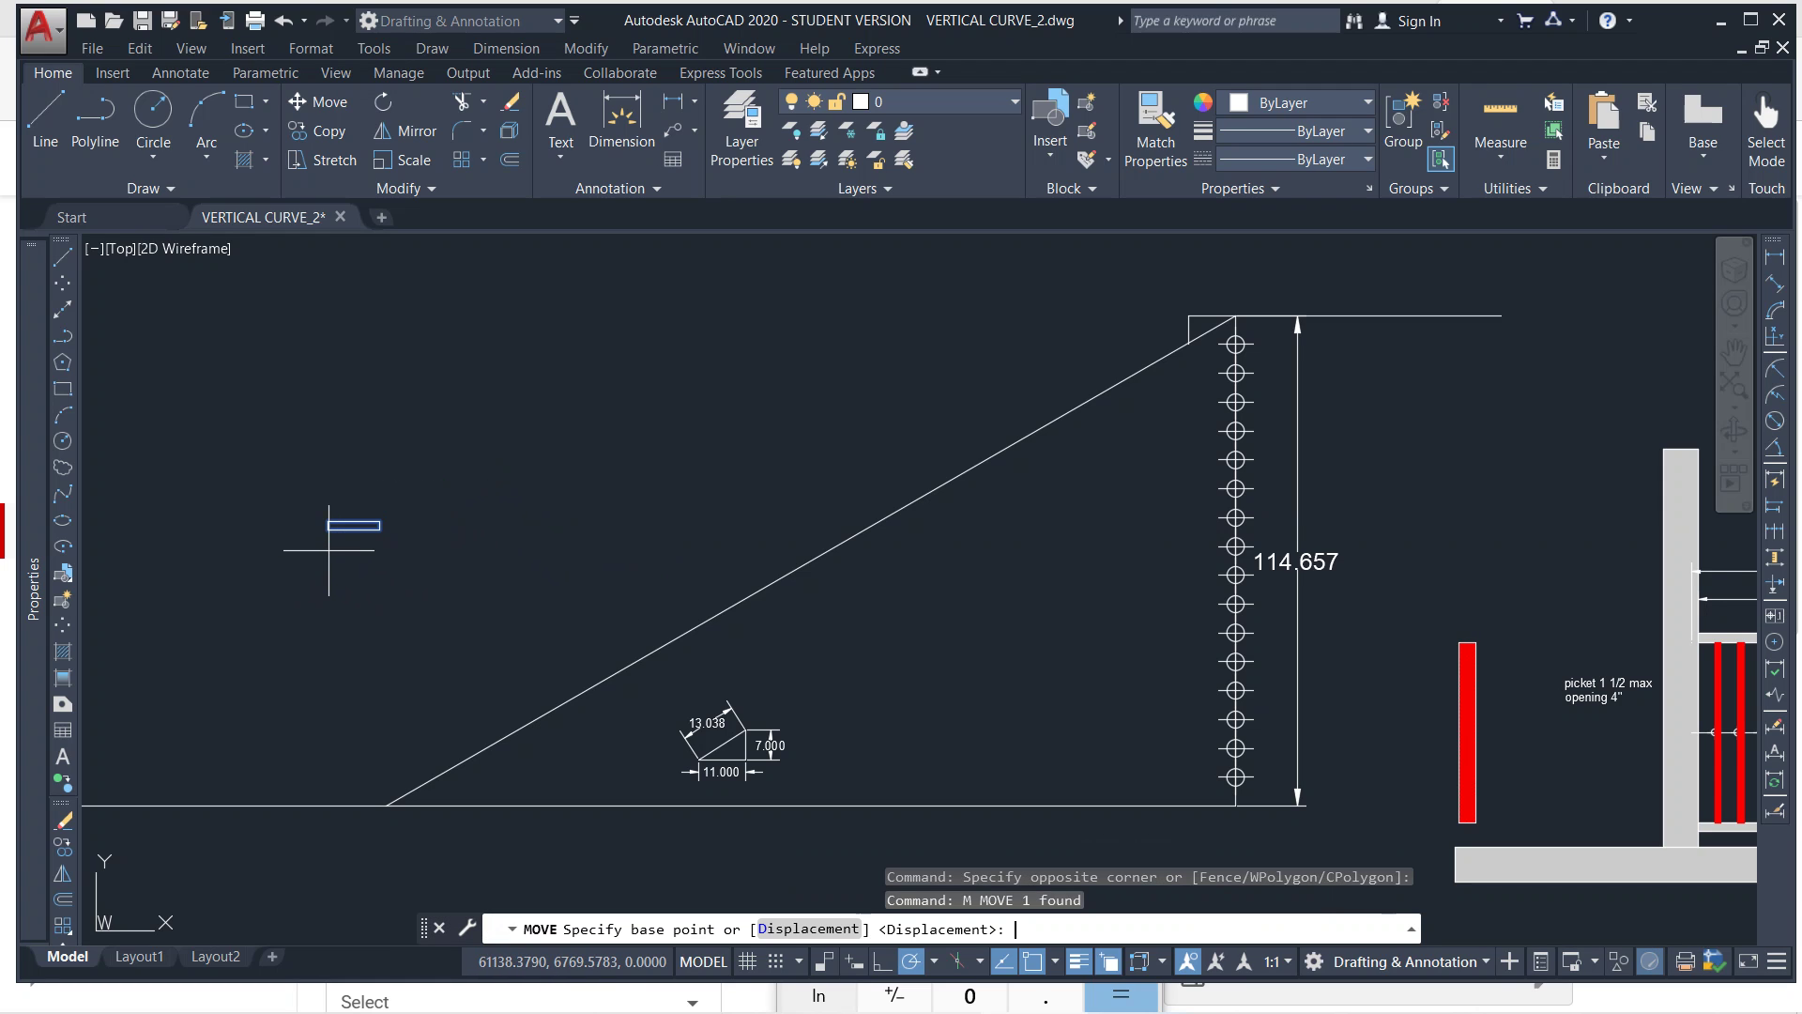
click(327, 521)
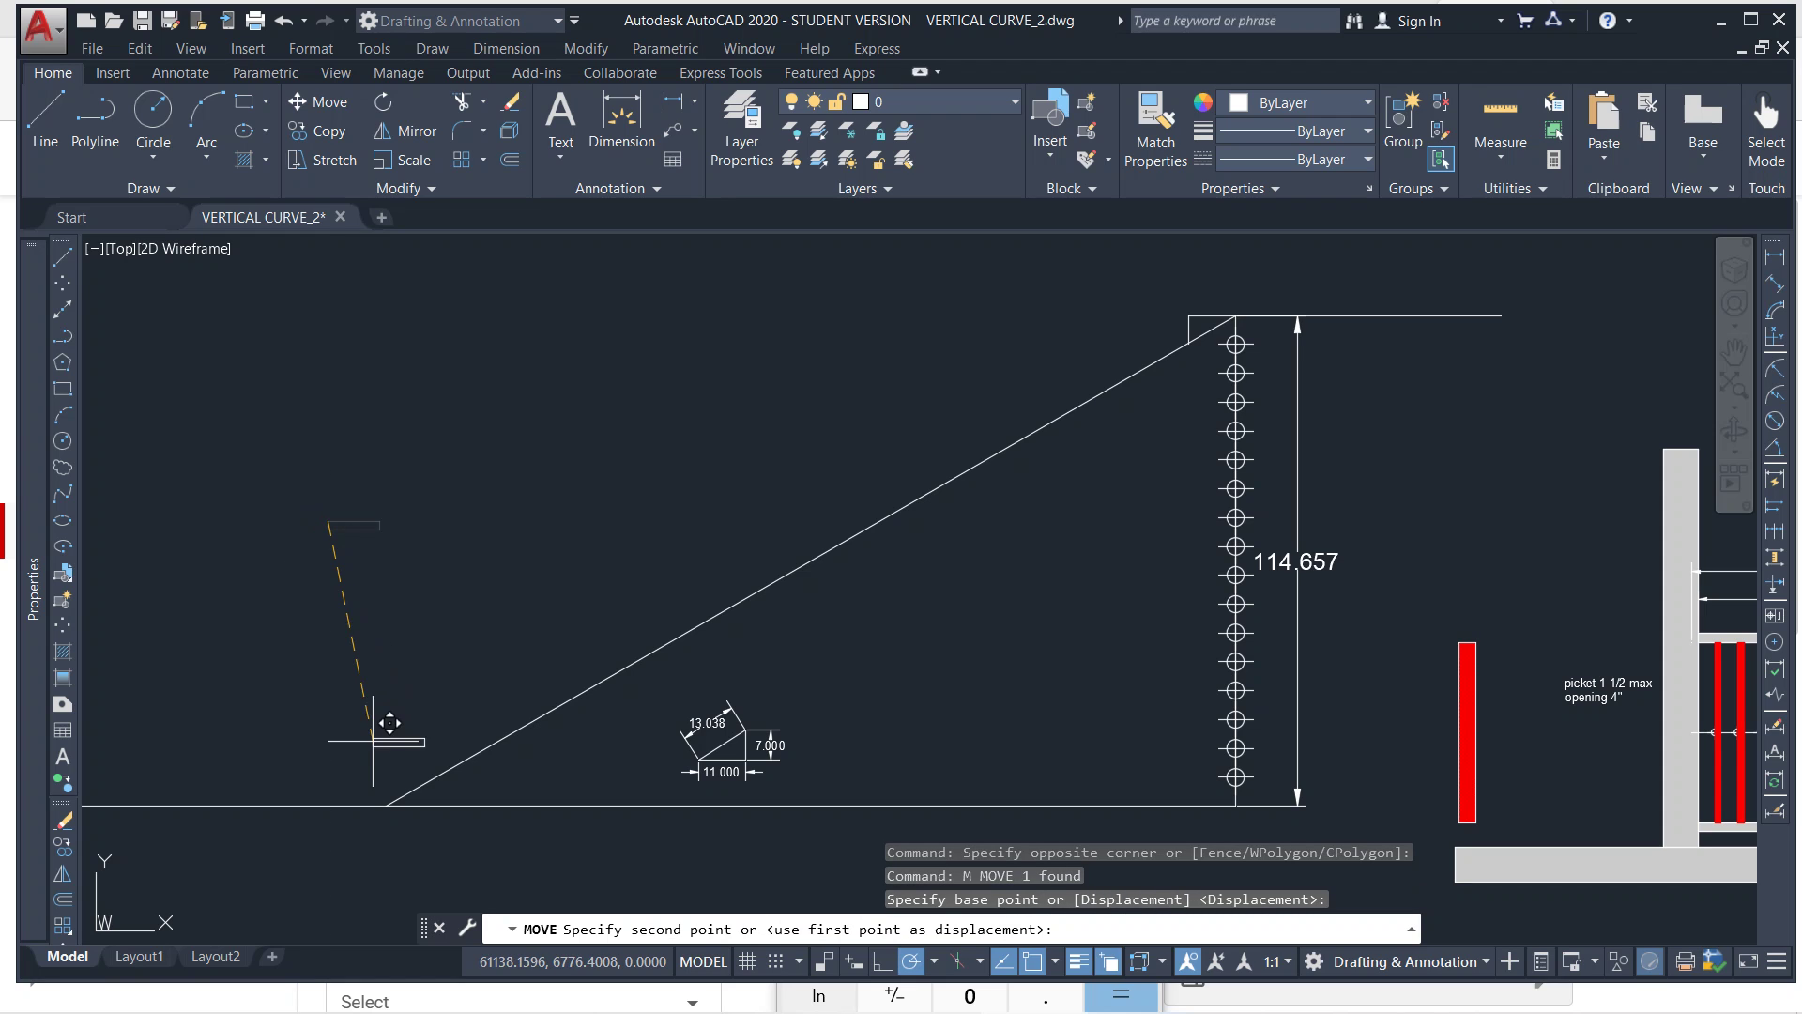
click(386, 806)
key(Escape)
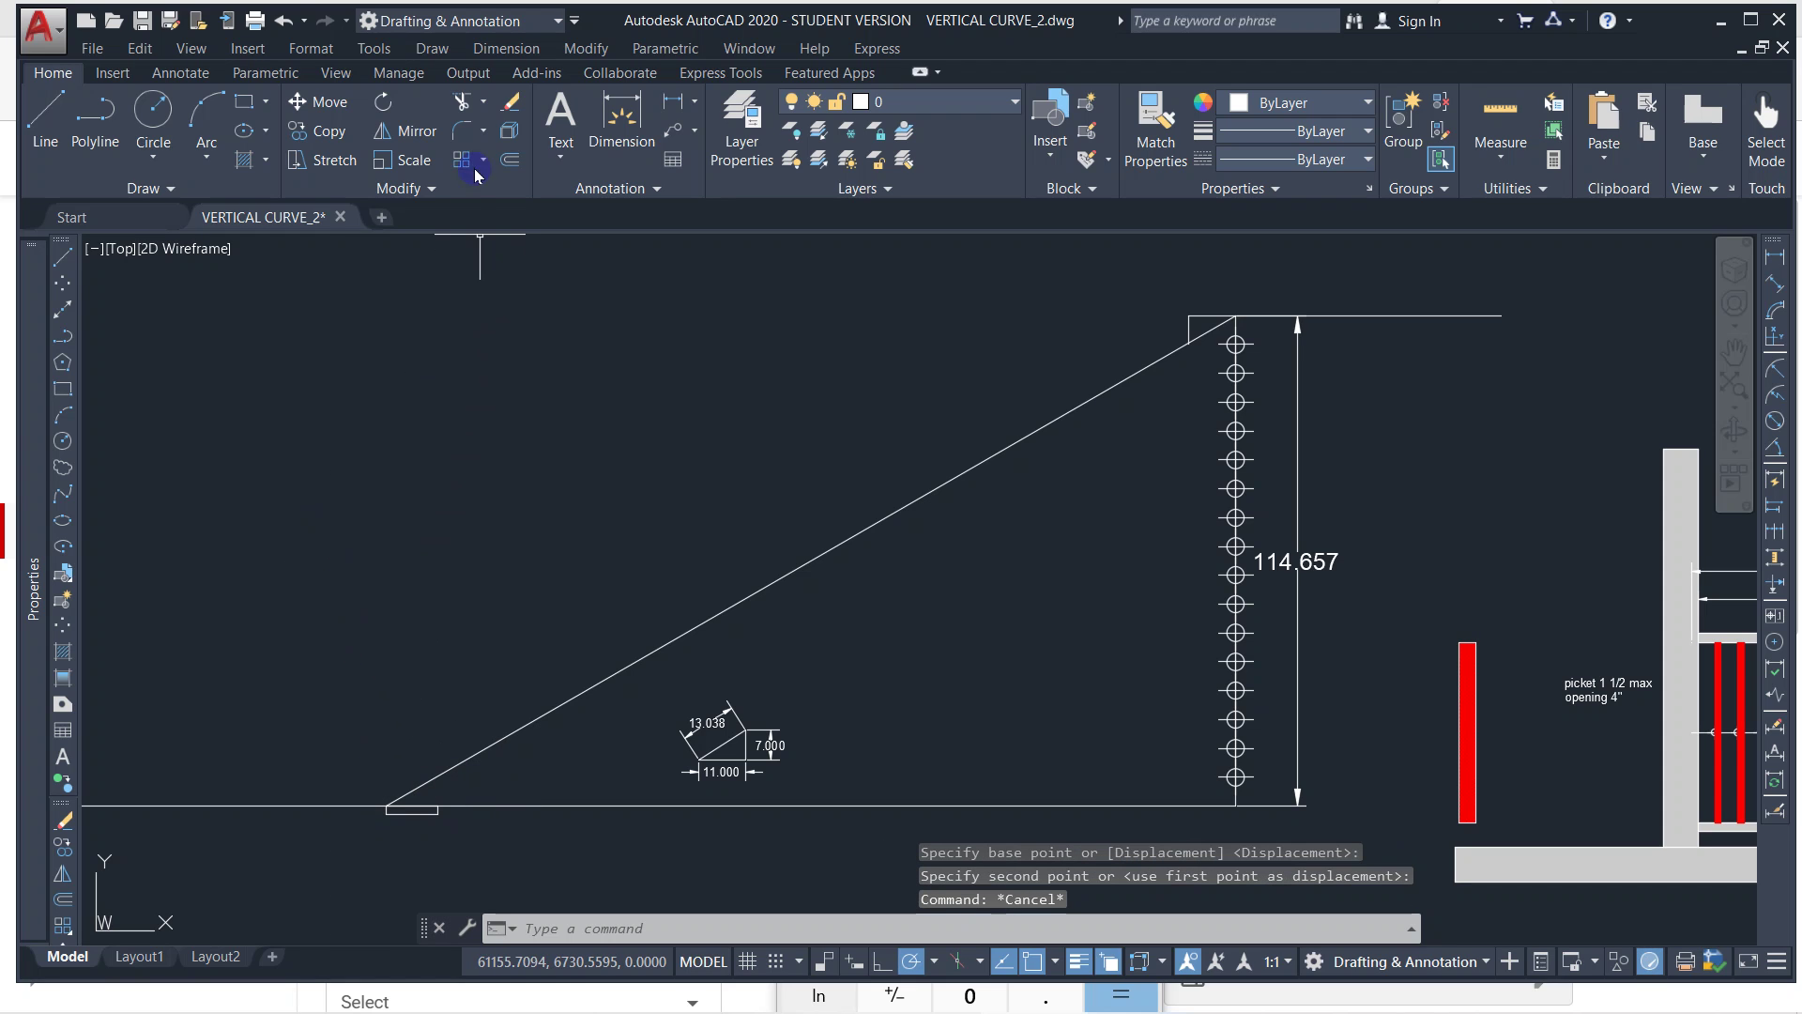
Fill the 12 by 2 tread rectangle with a SOLID hatch via Draw > Hatch, then select it.
click(433, 47)
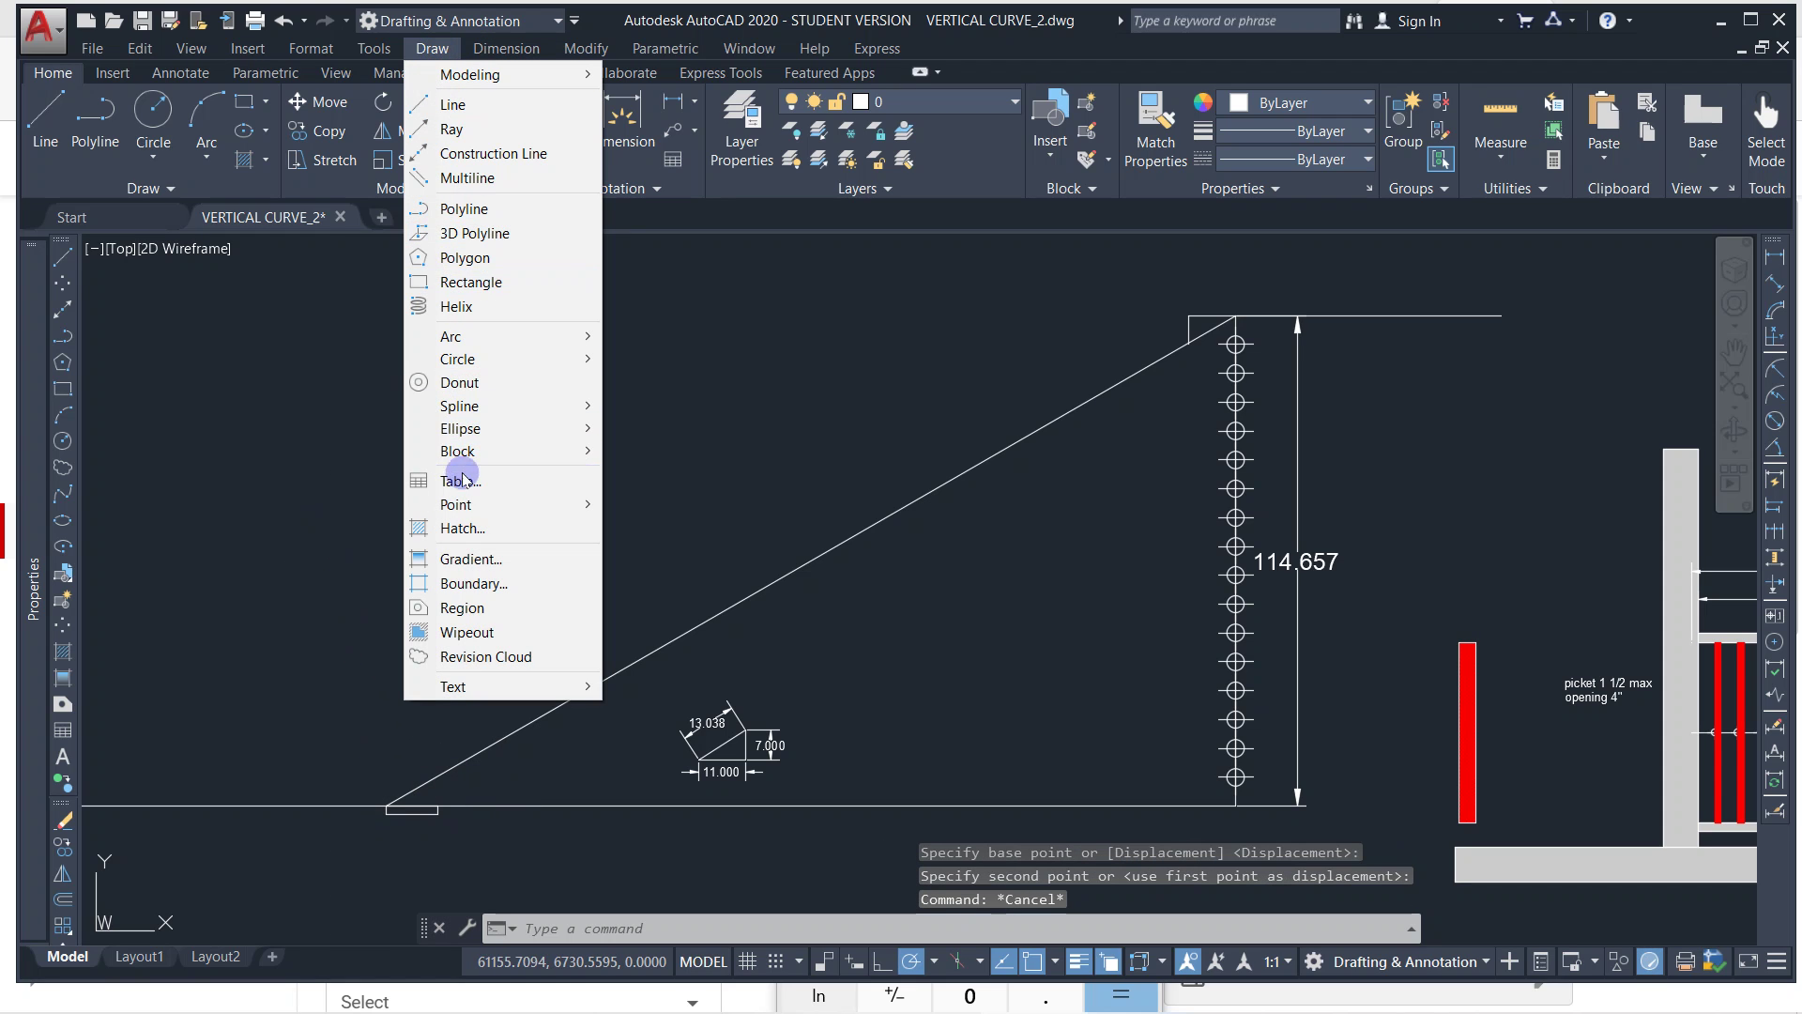
click(465, 526)
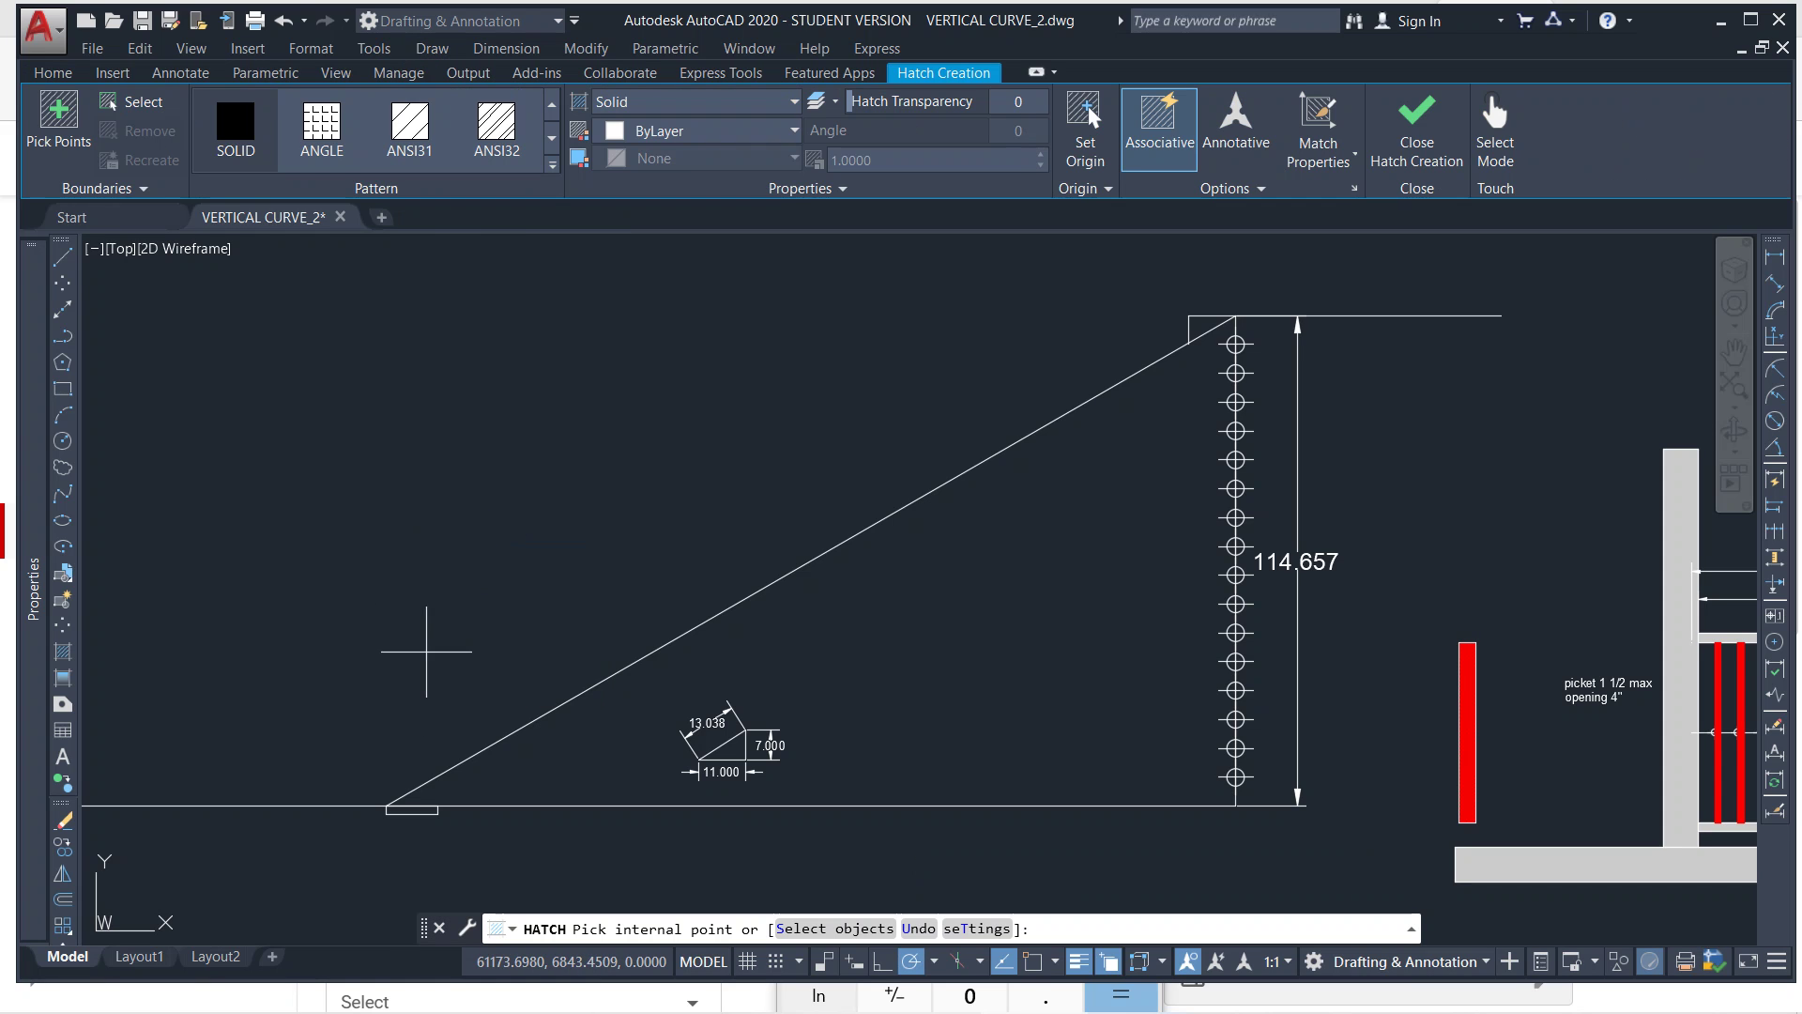
click(425, 809)
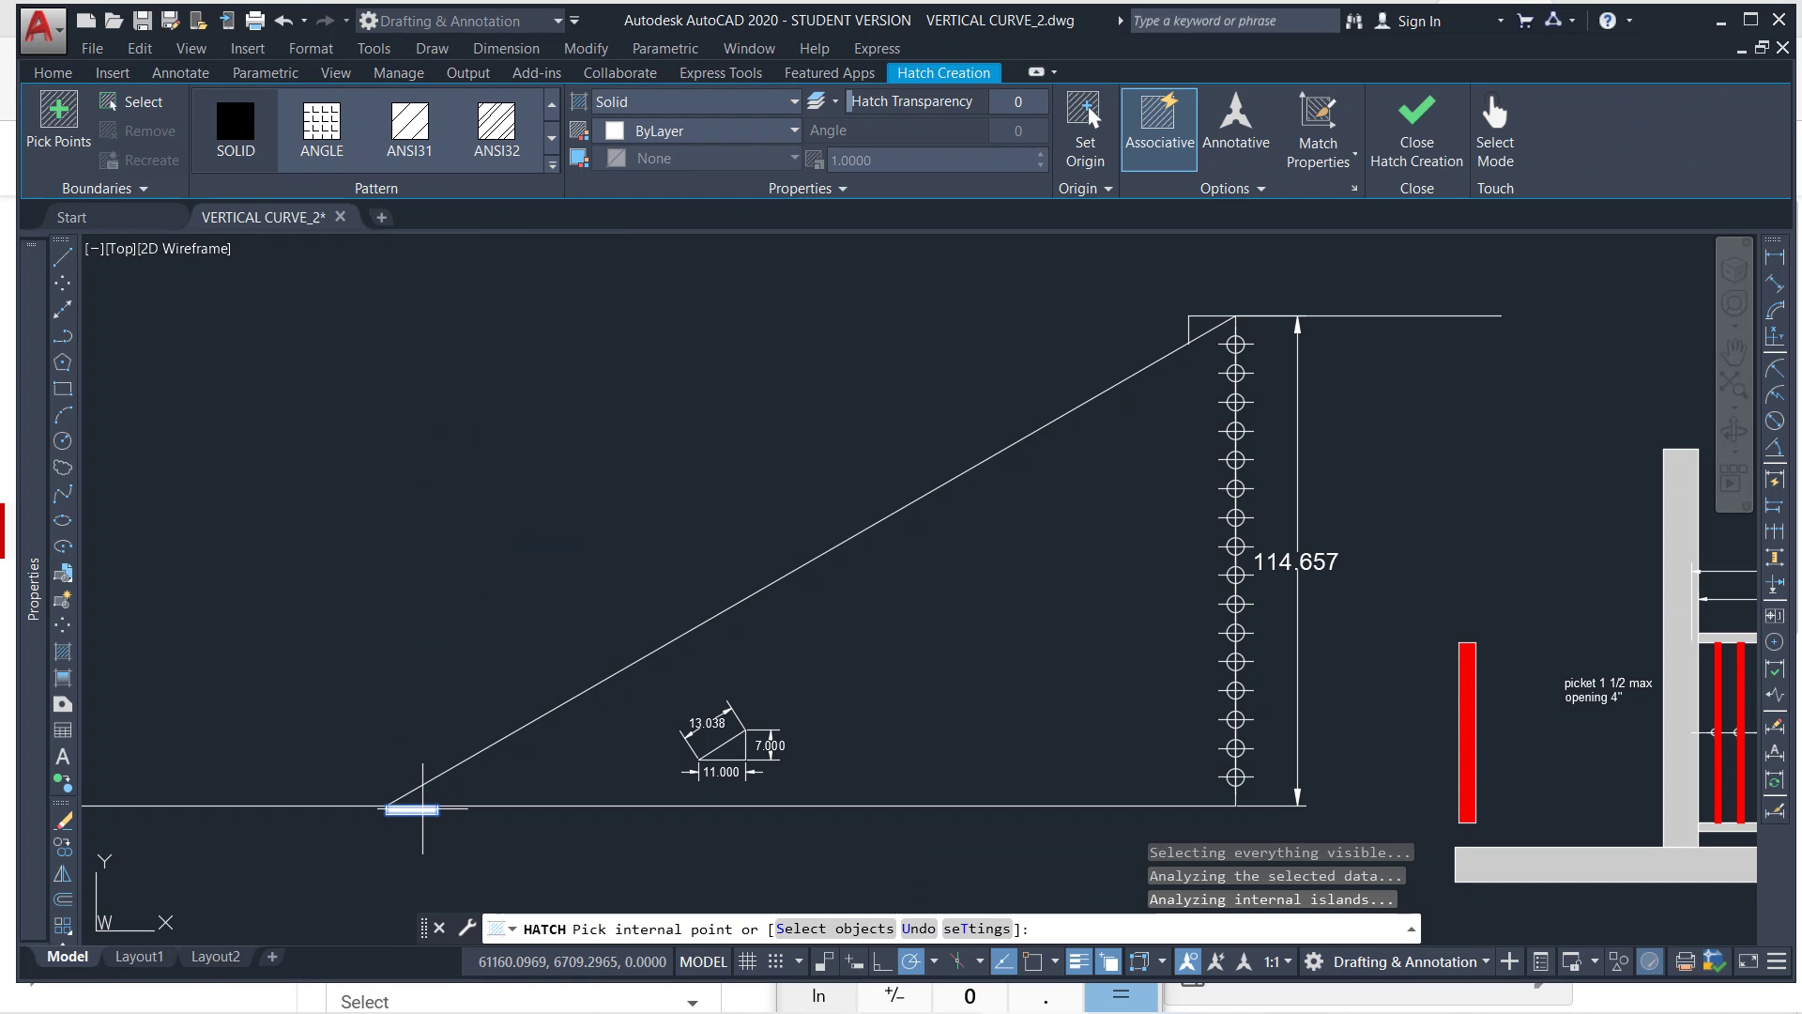
key(Escape)
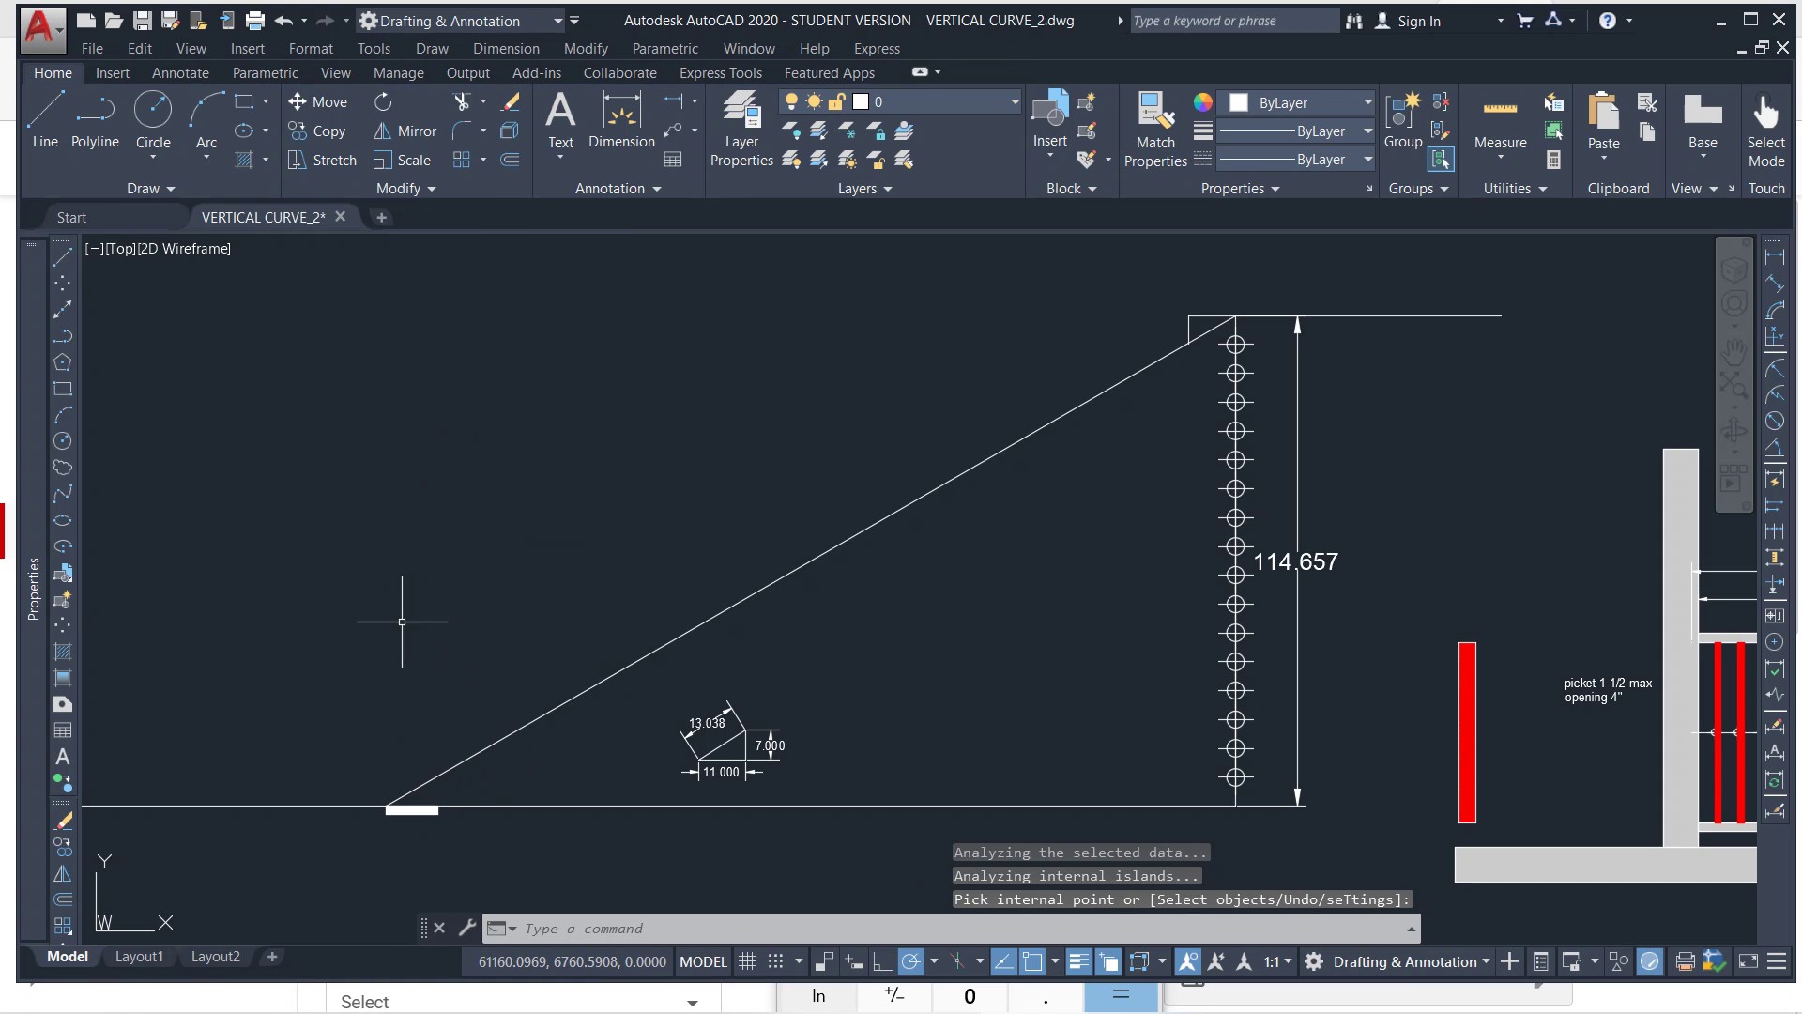
click(367, 765)
click(444, 797)
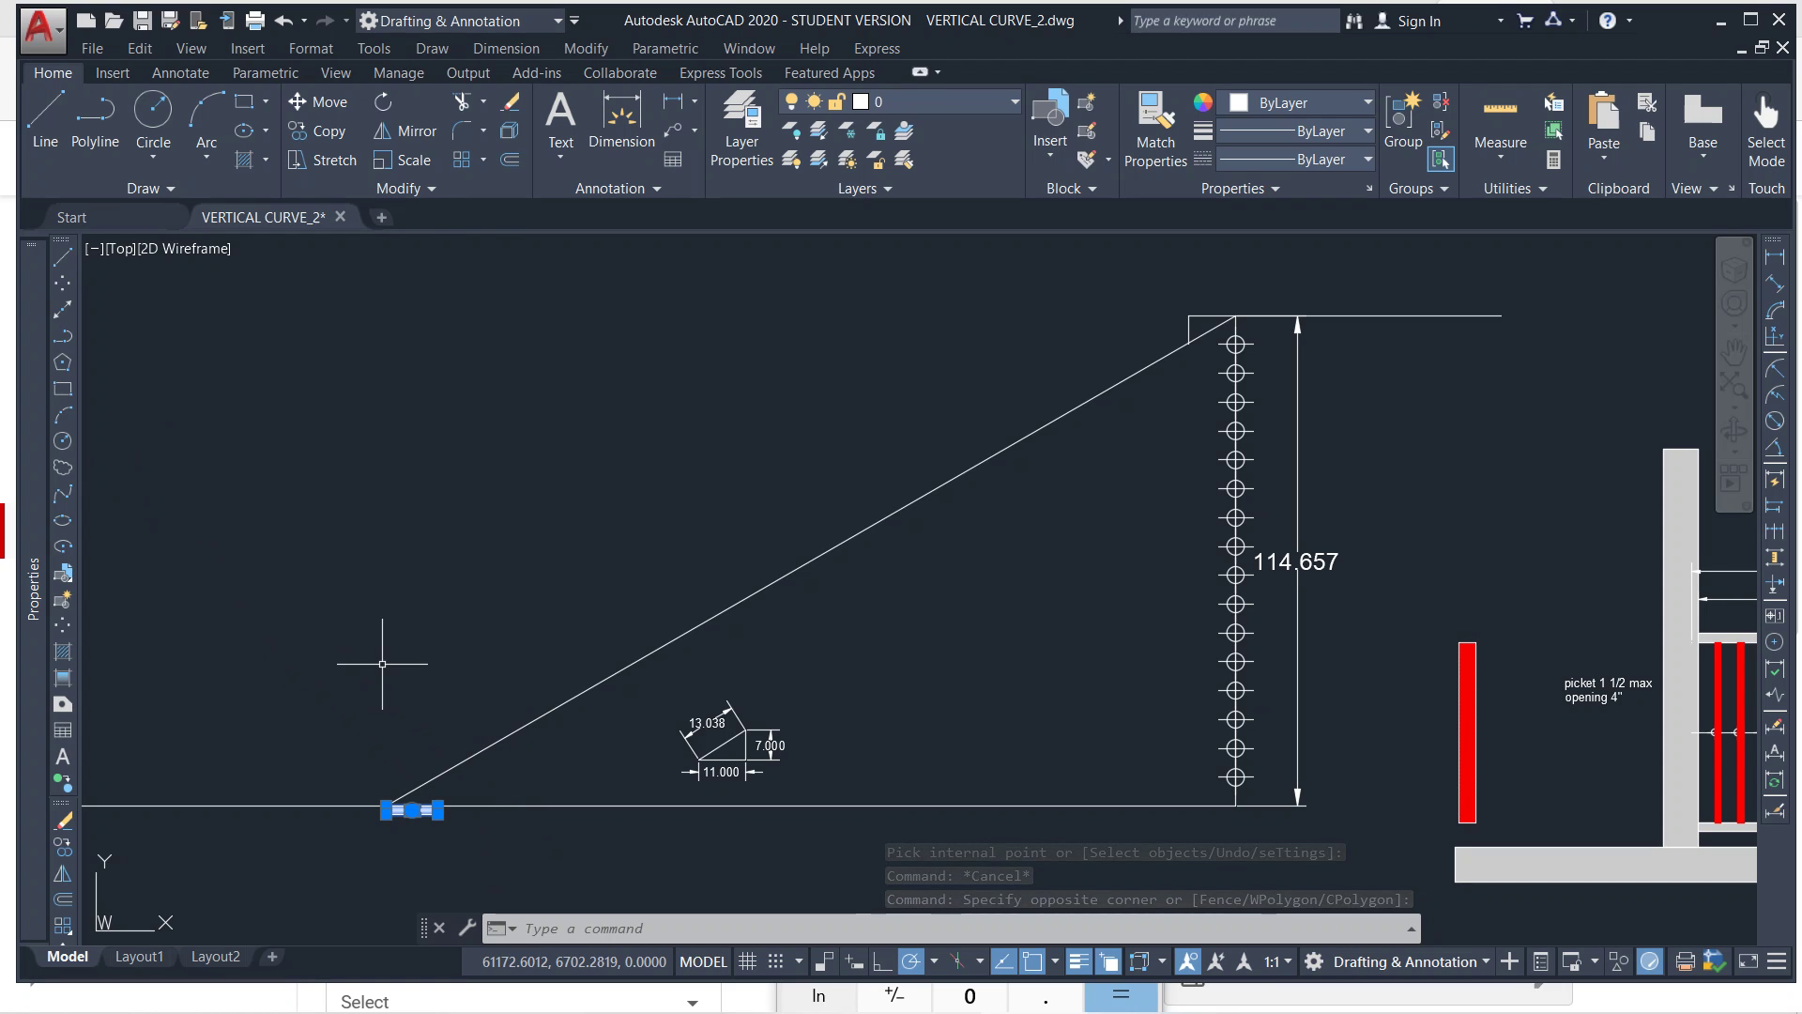
Group the tread rectangle with its solid hatch and set the group's colour to Red.
text(grou)
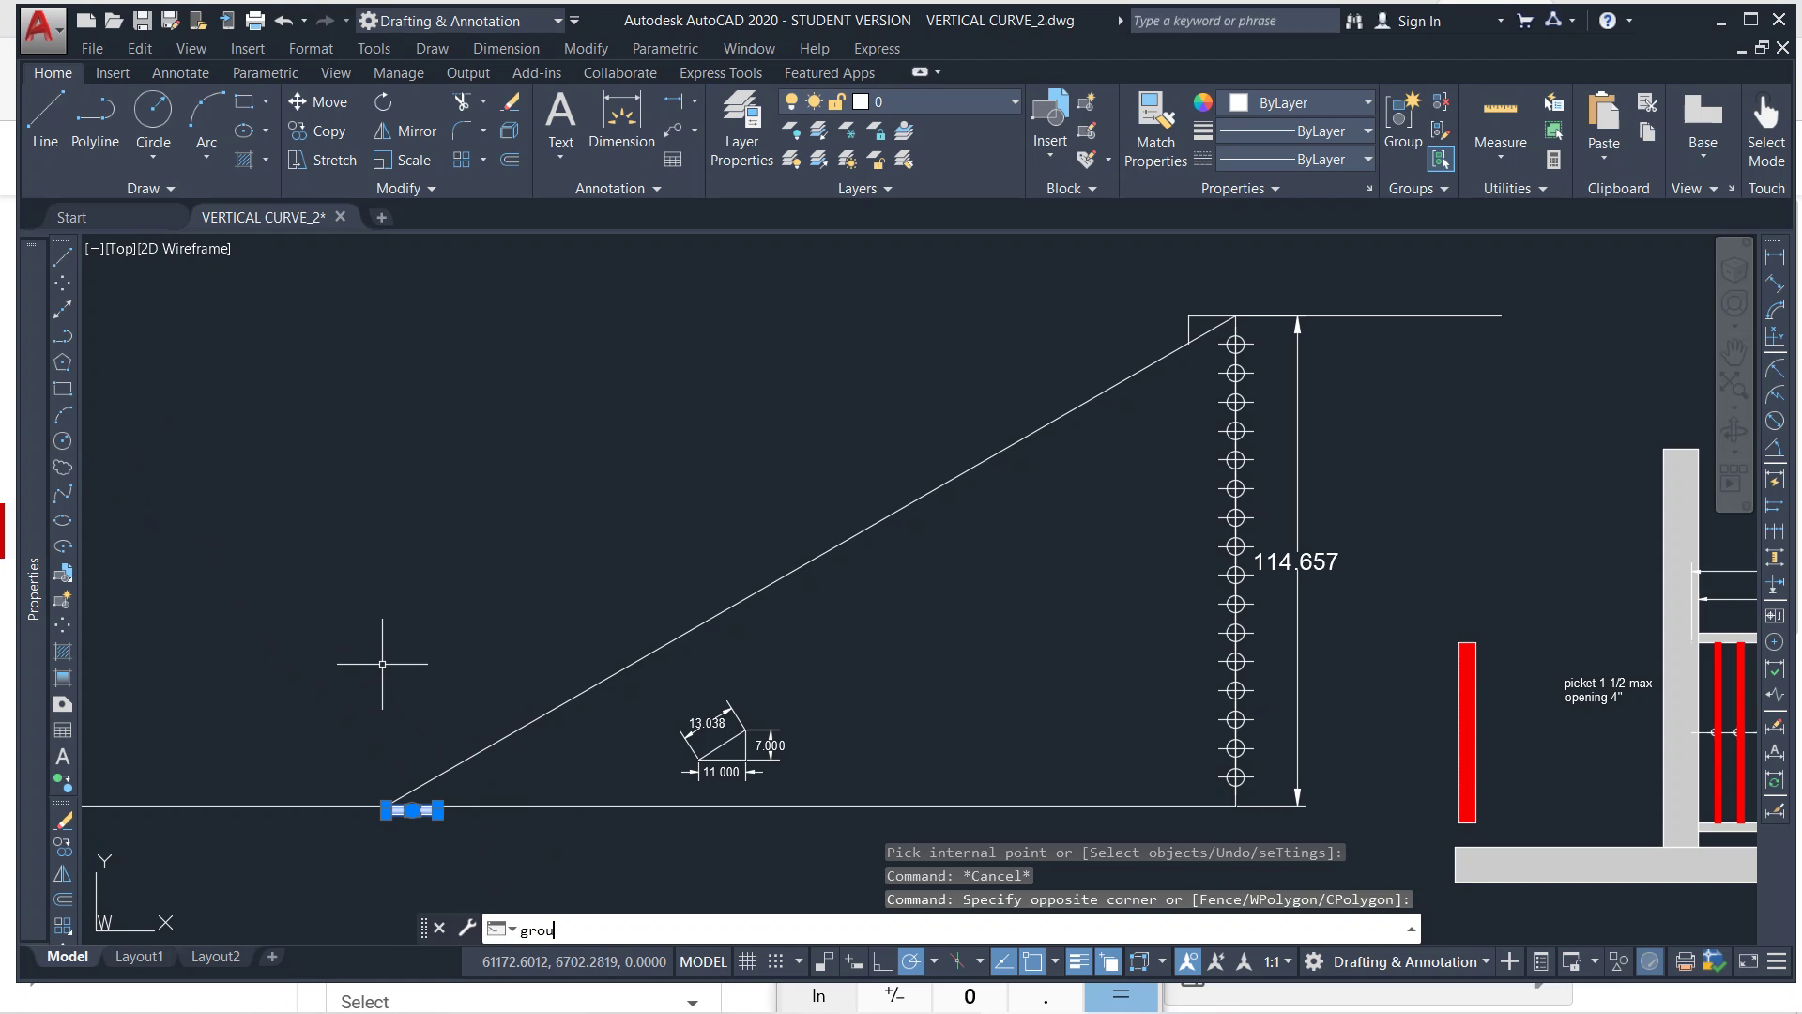
text(p)
key(Return)
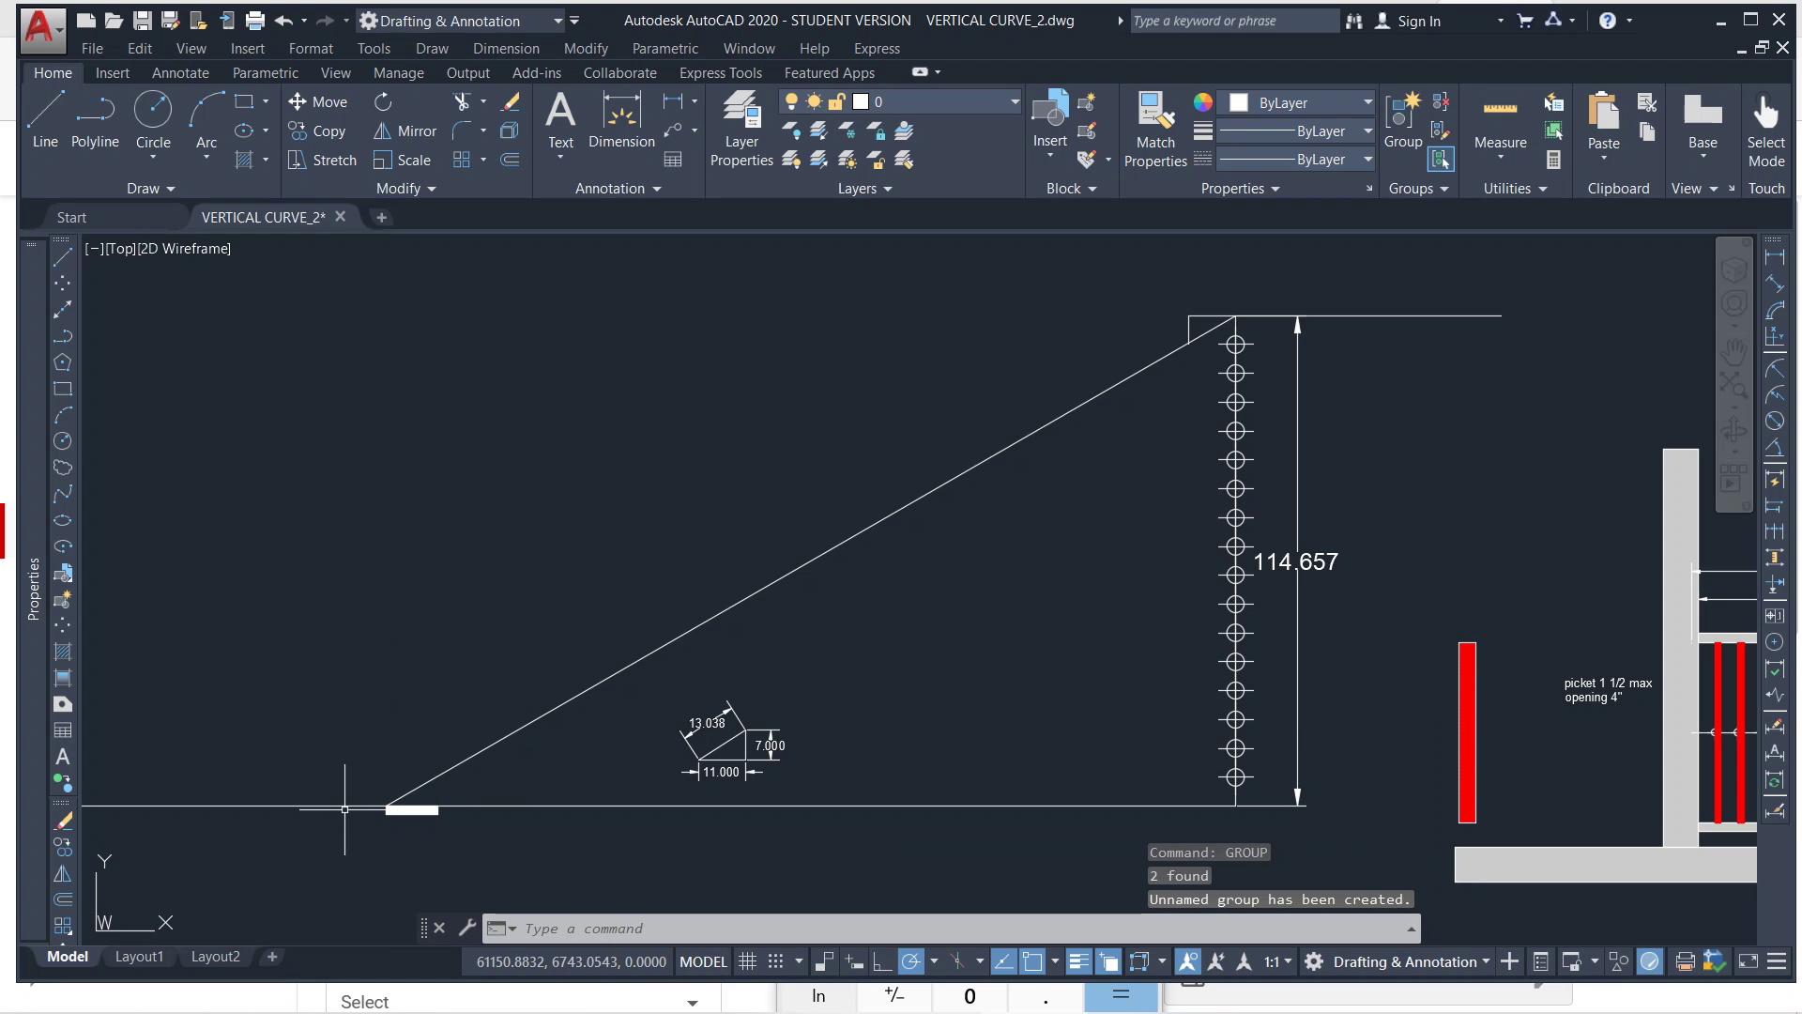
key(Escape)
click(362, 767)
click(469, 831)
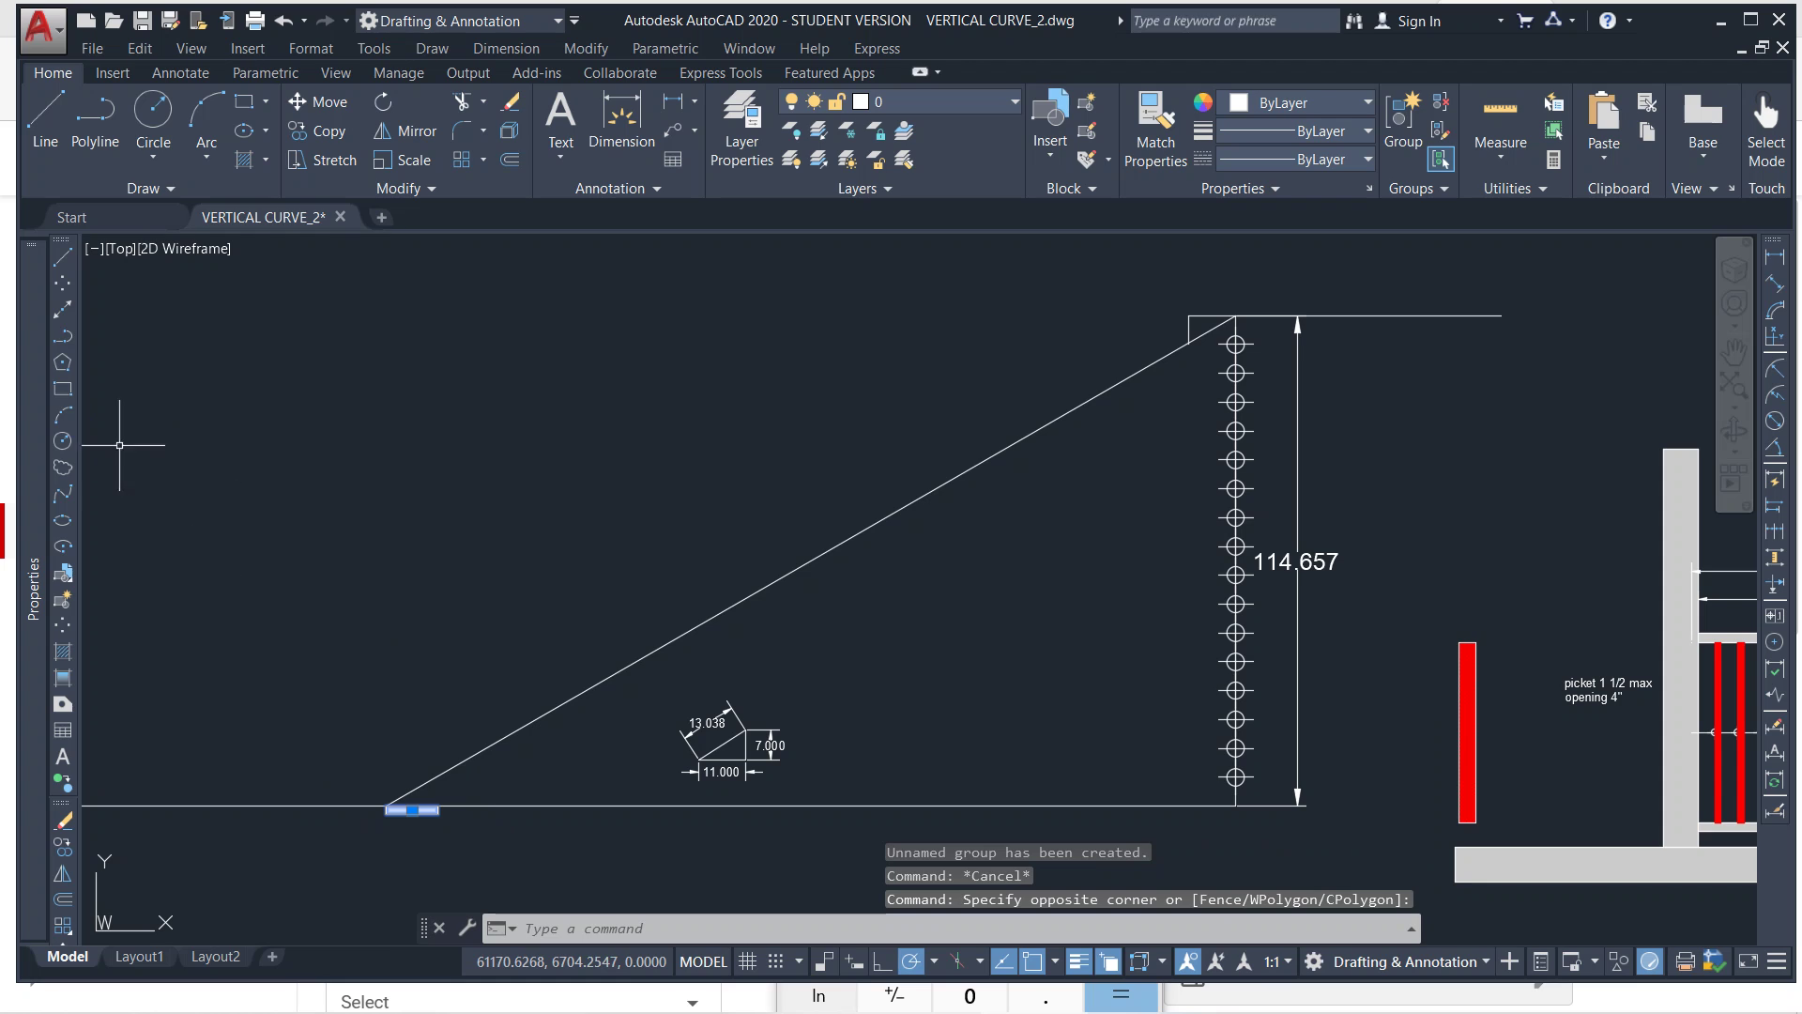
mouse_move(34, 385)
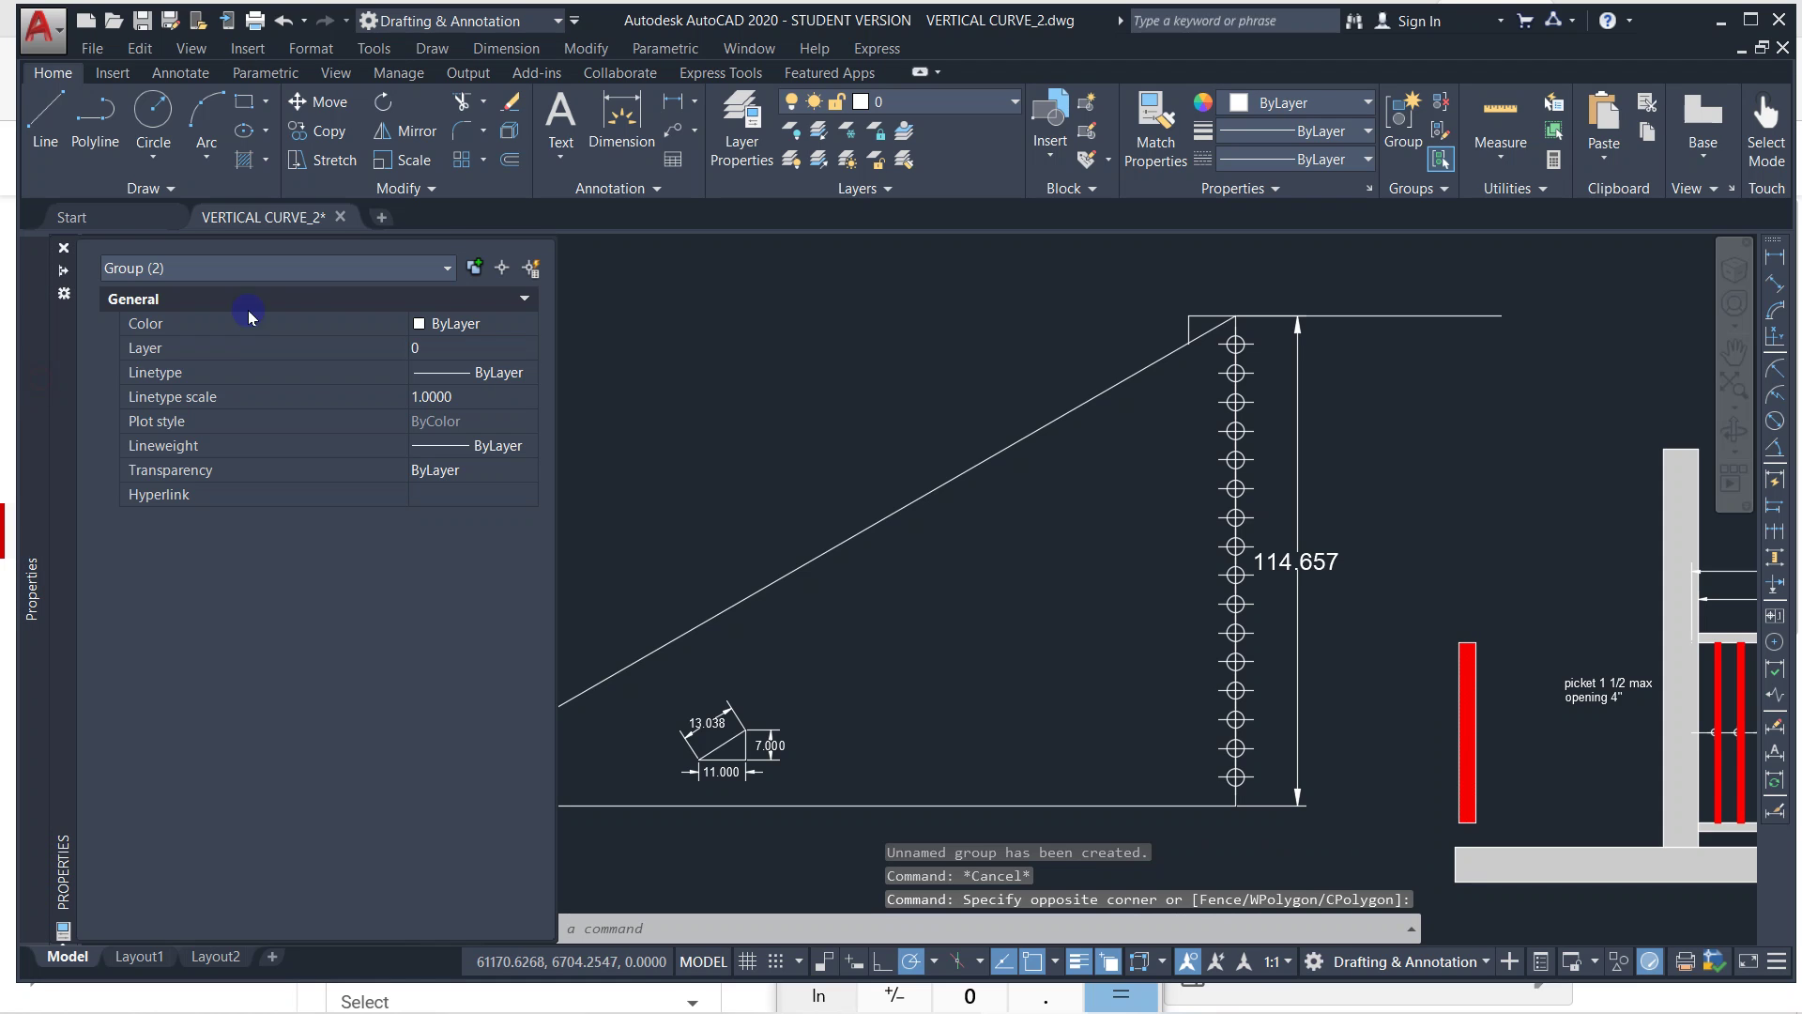
click(417, 325)
click(434, 328)
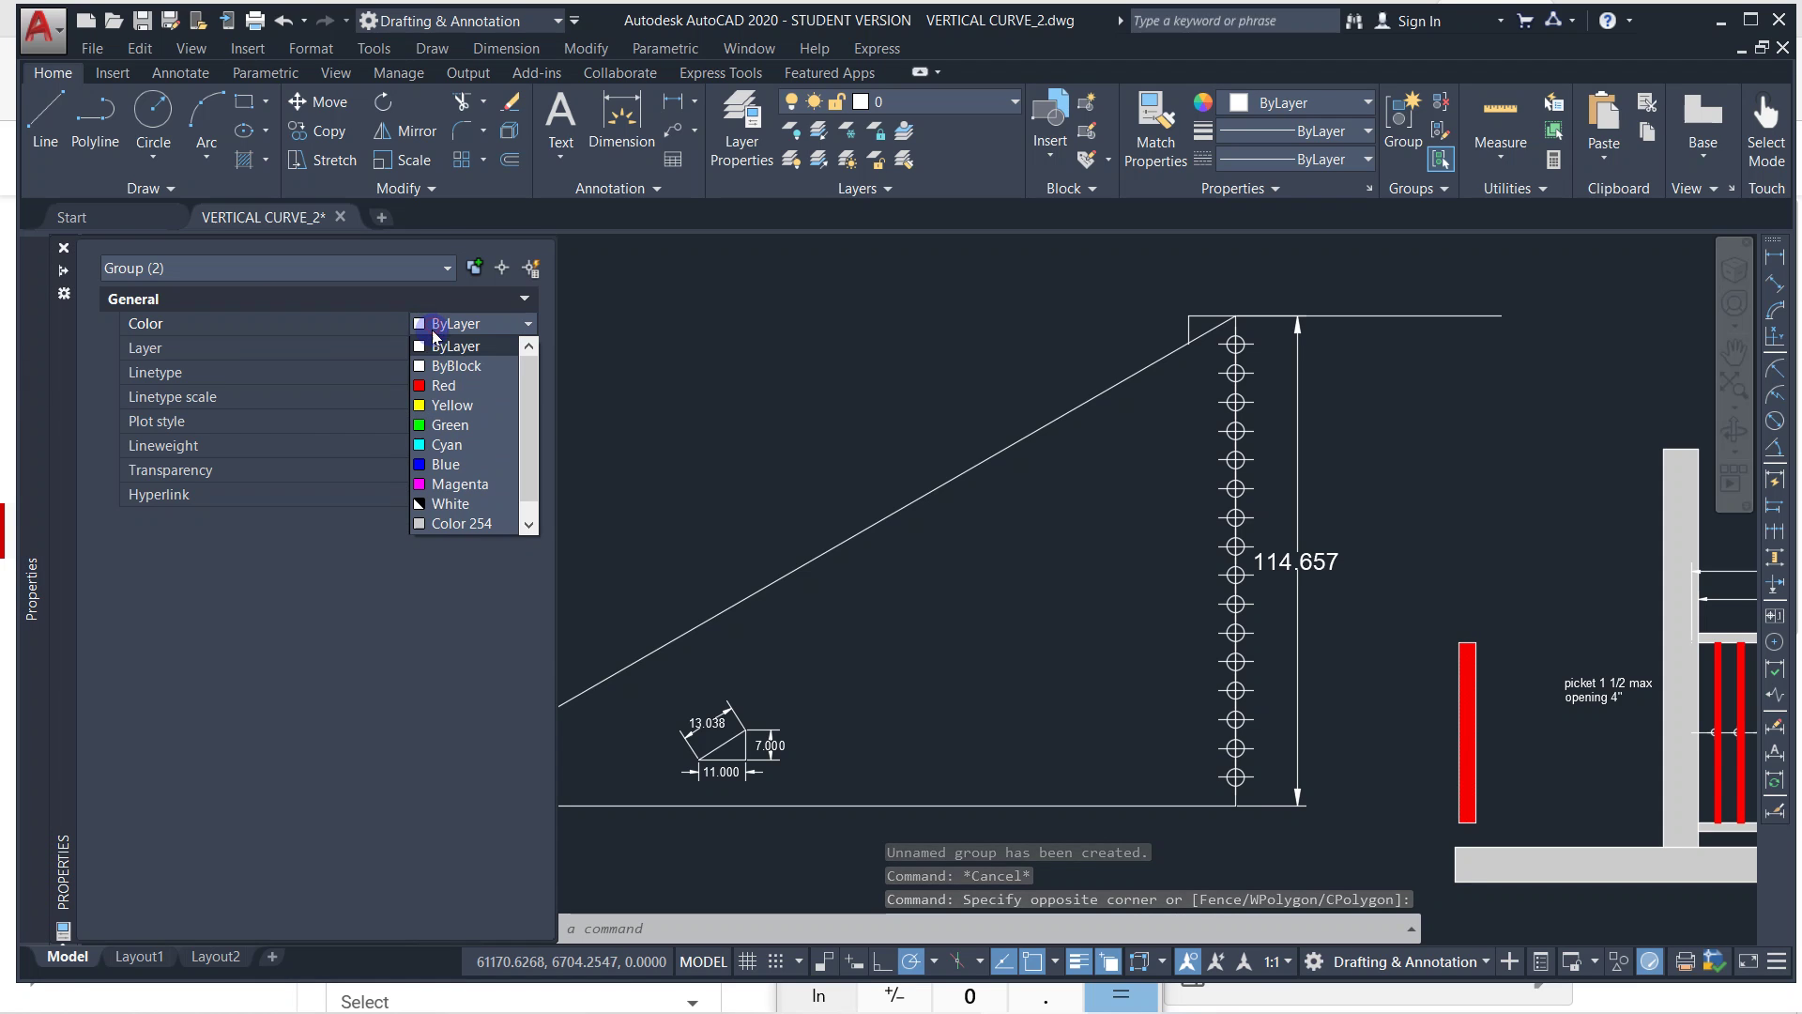
click(447, 384)
key(Return)
key(Escape)
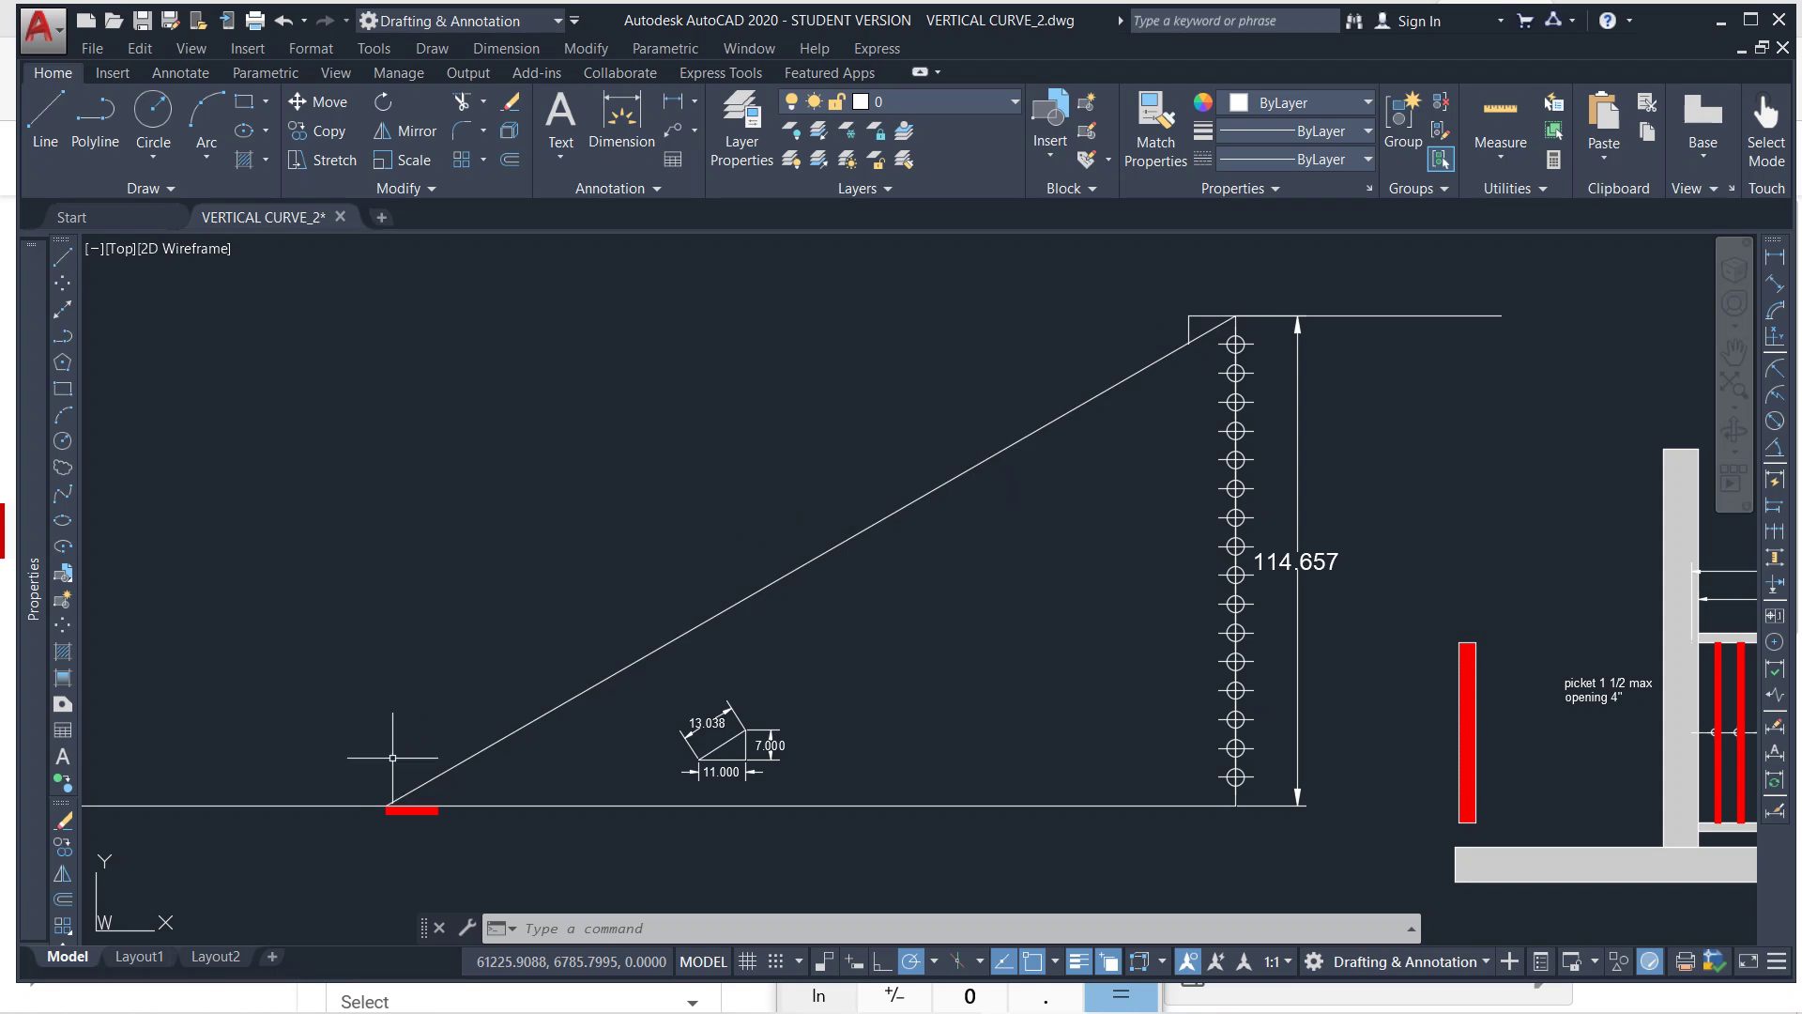
Path-array the red tread along the sloped line as non-associative, previewing 13 items.
click(404, 813)
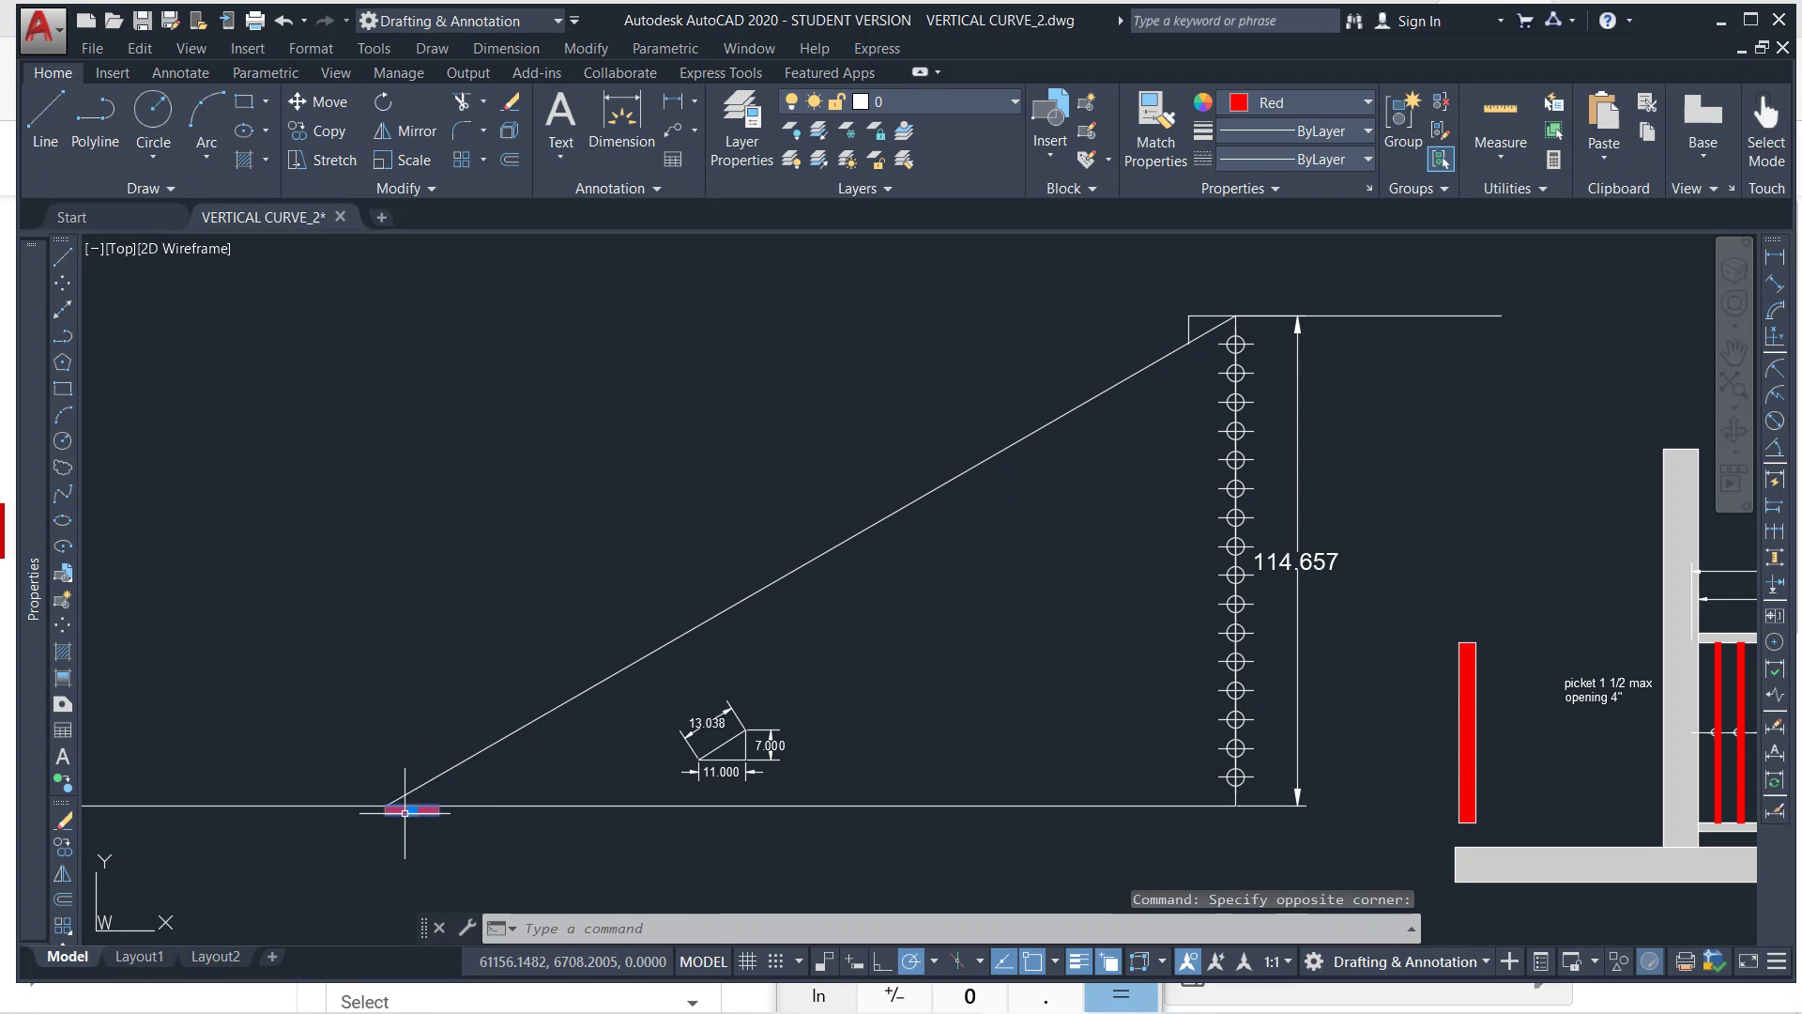
text(ar)
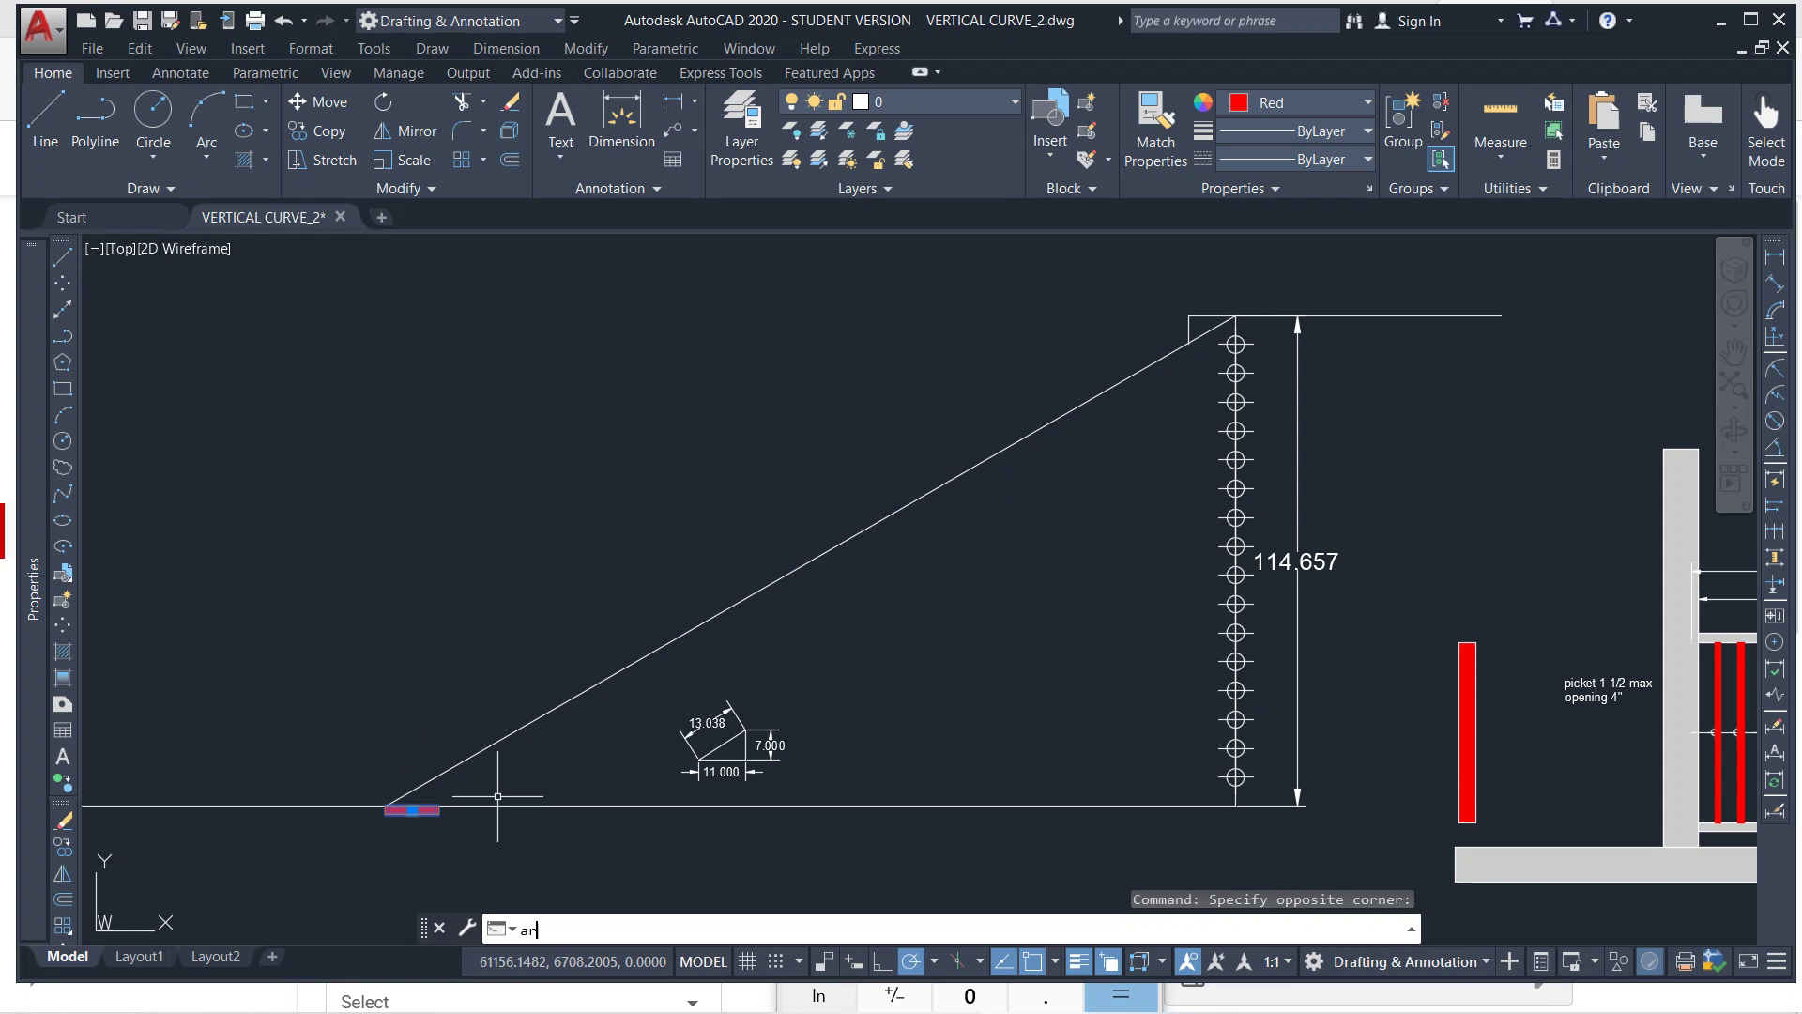
text(ray)
key(Return)
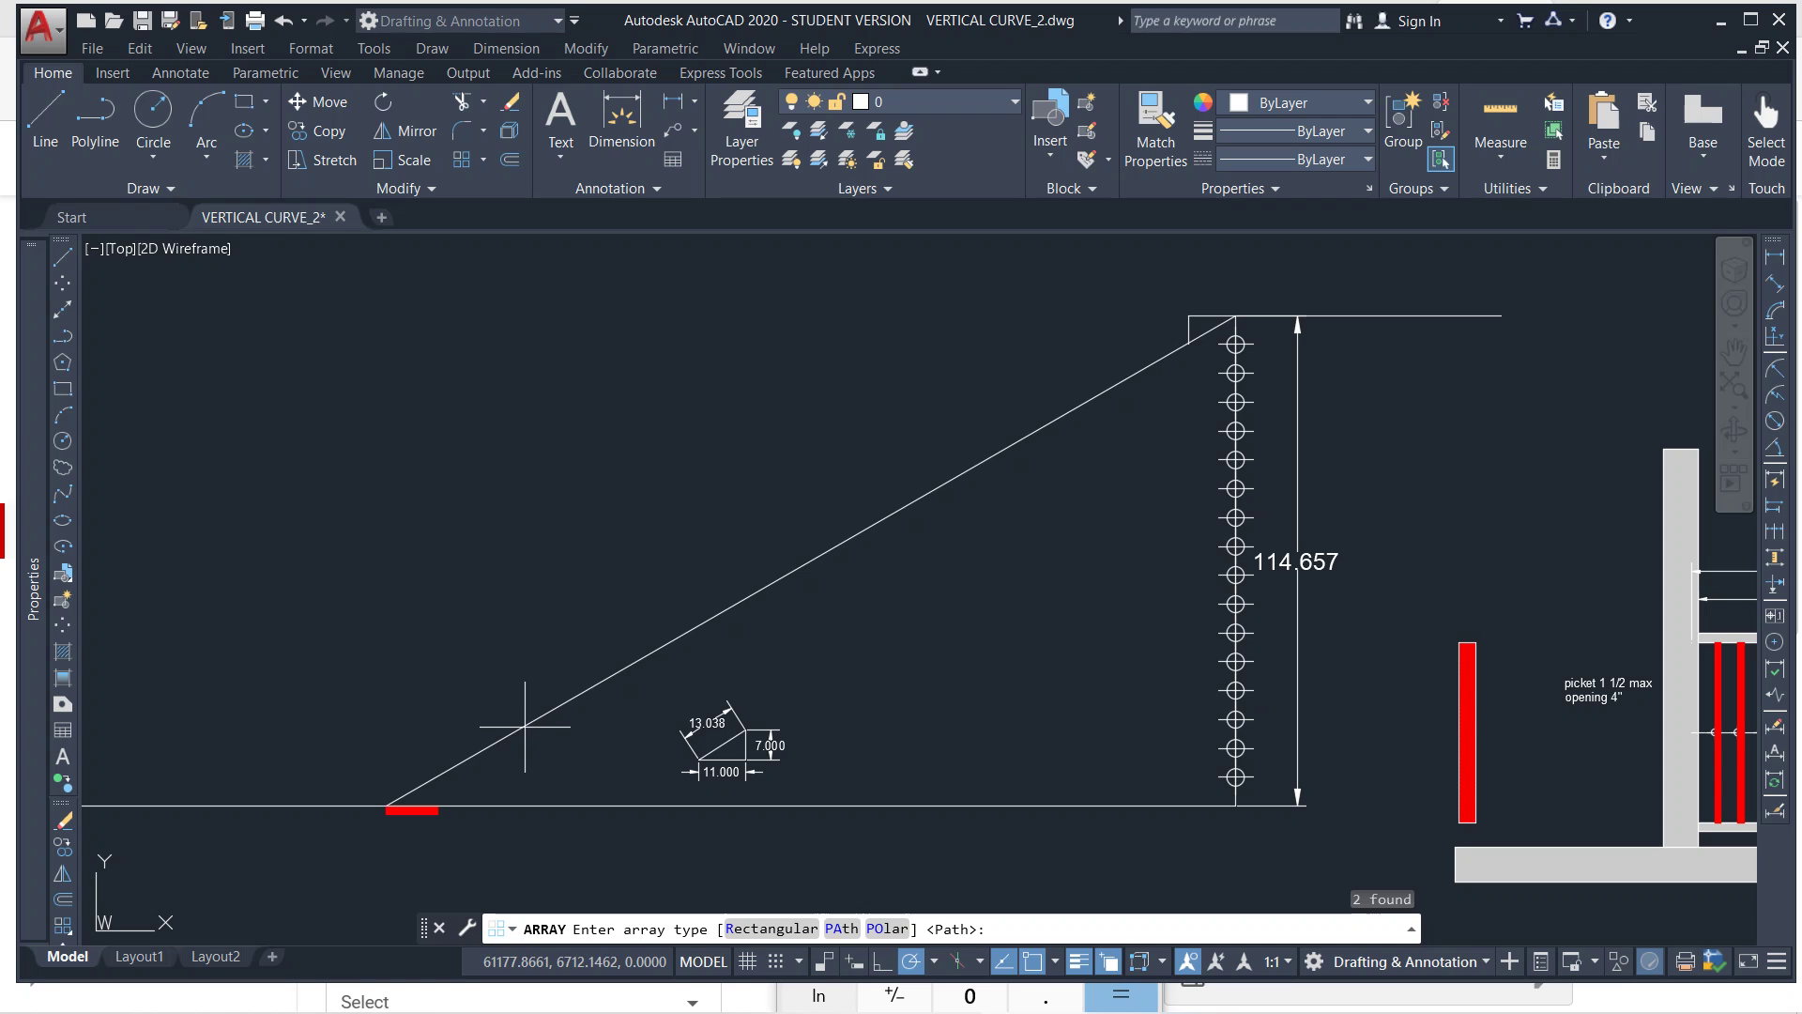
click(831, 932)
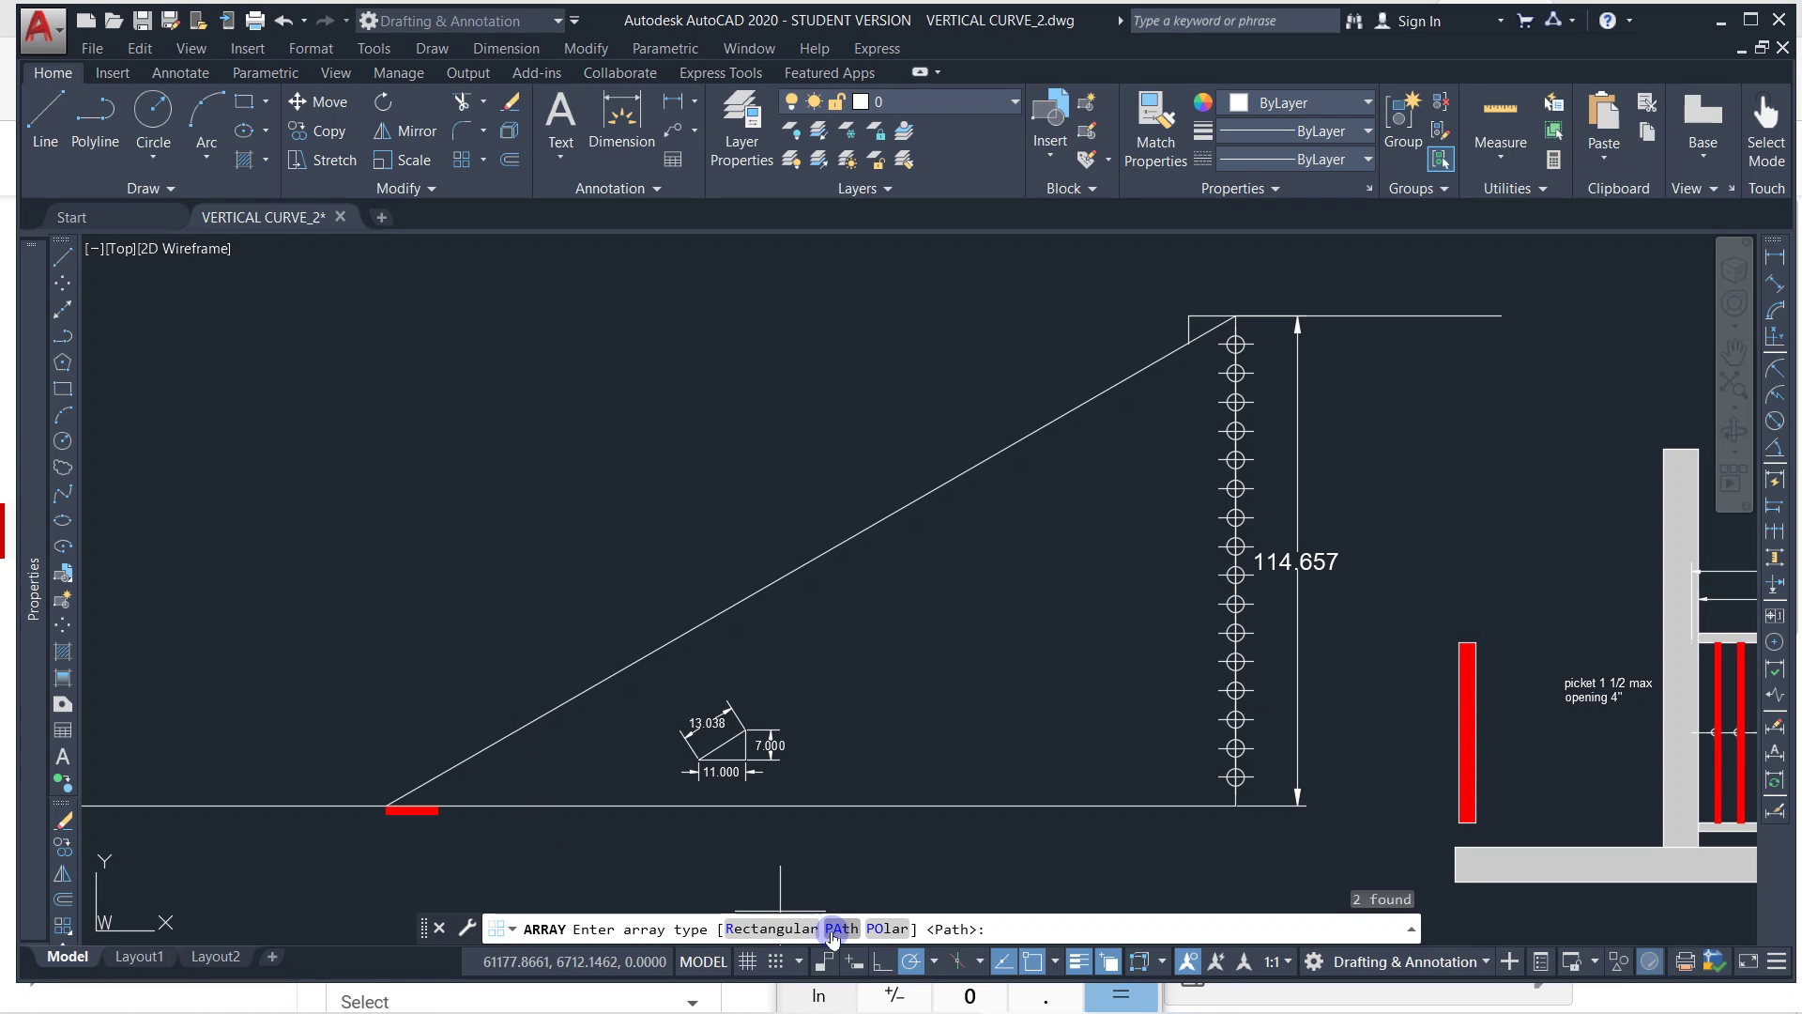
click(666, 644)
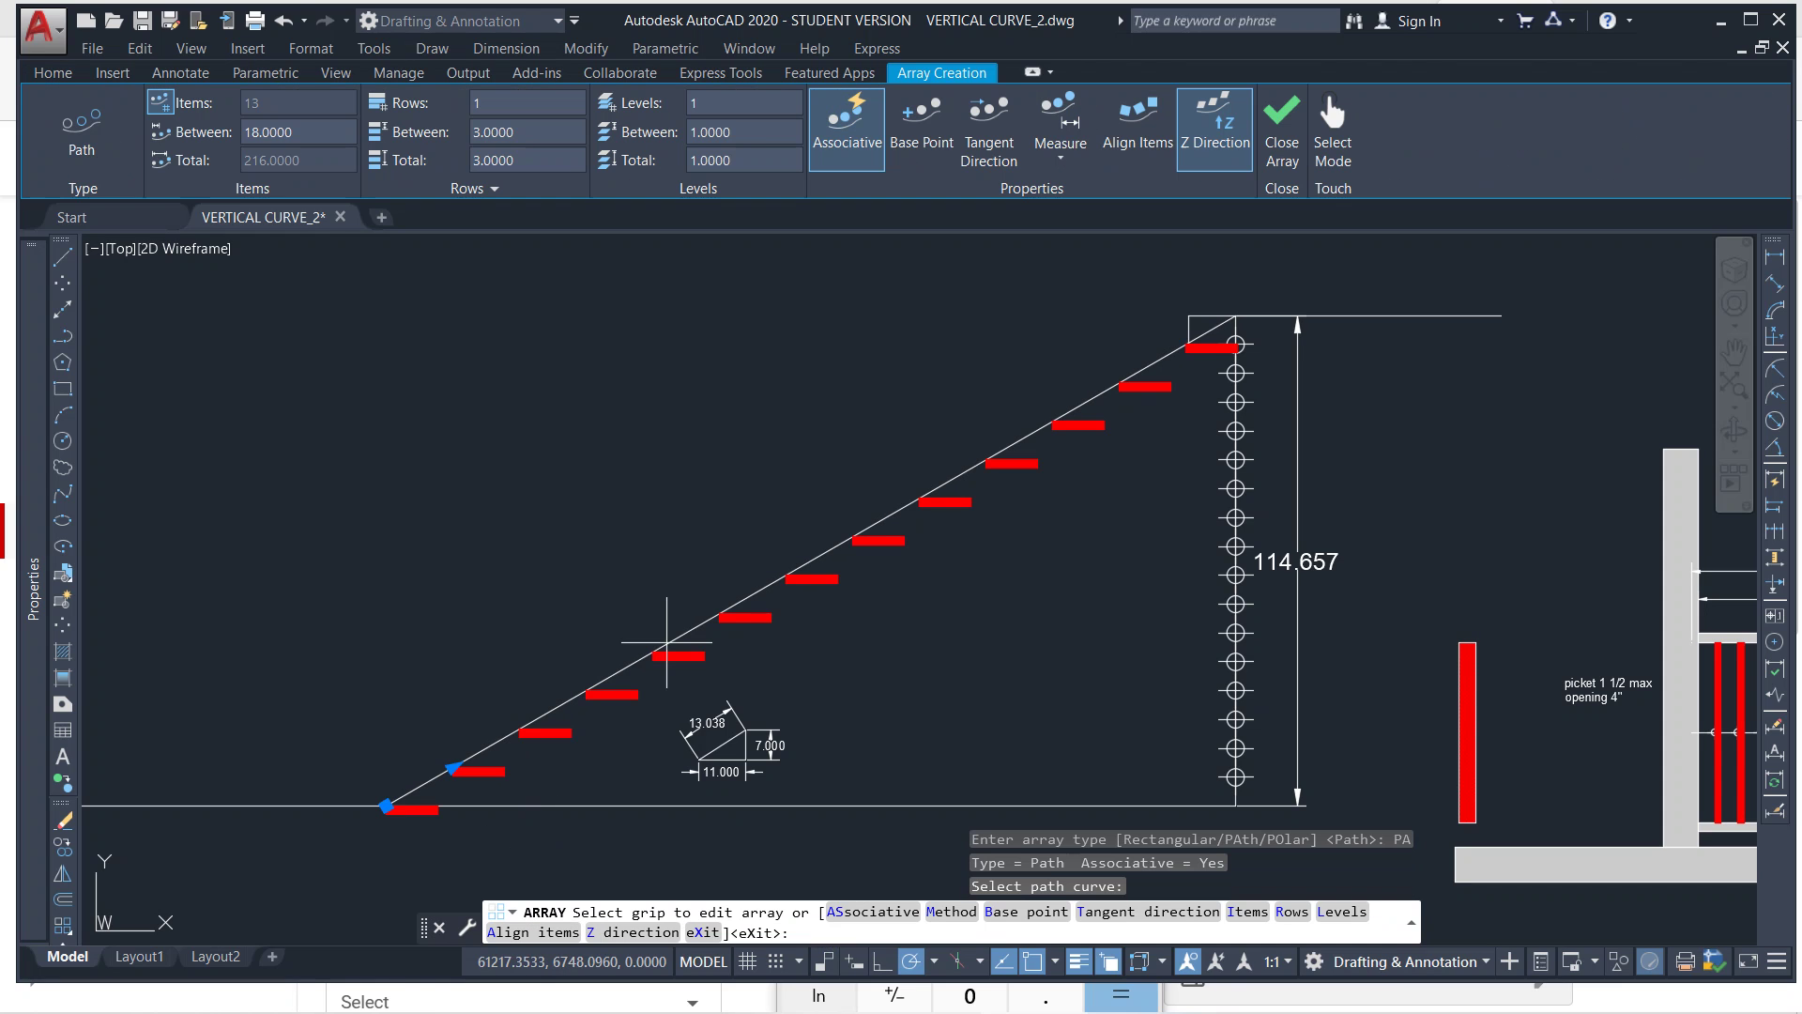
click(857, 929)
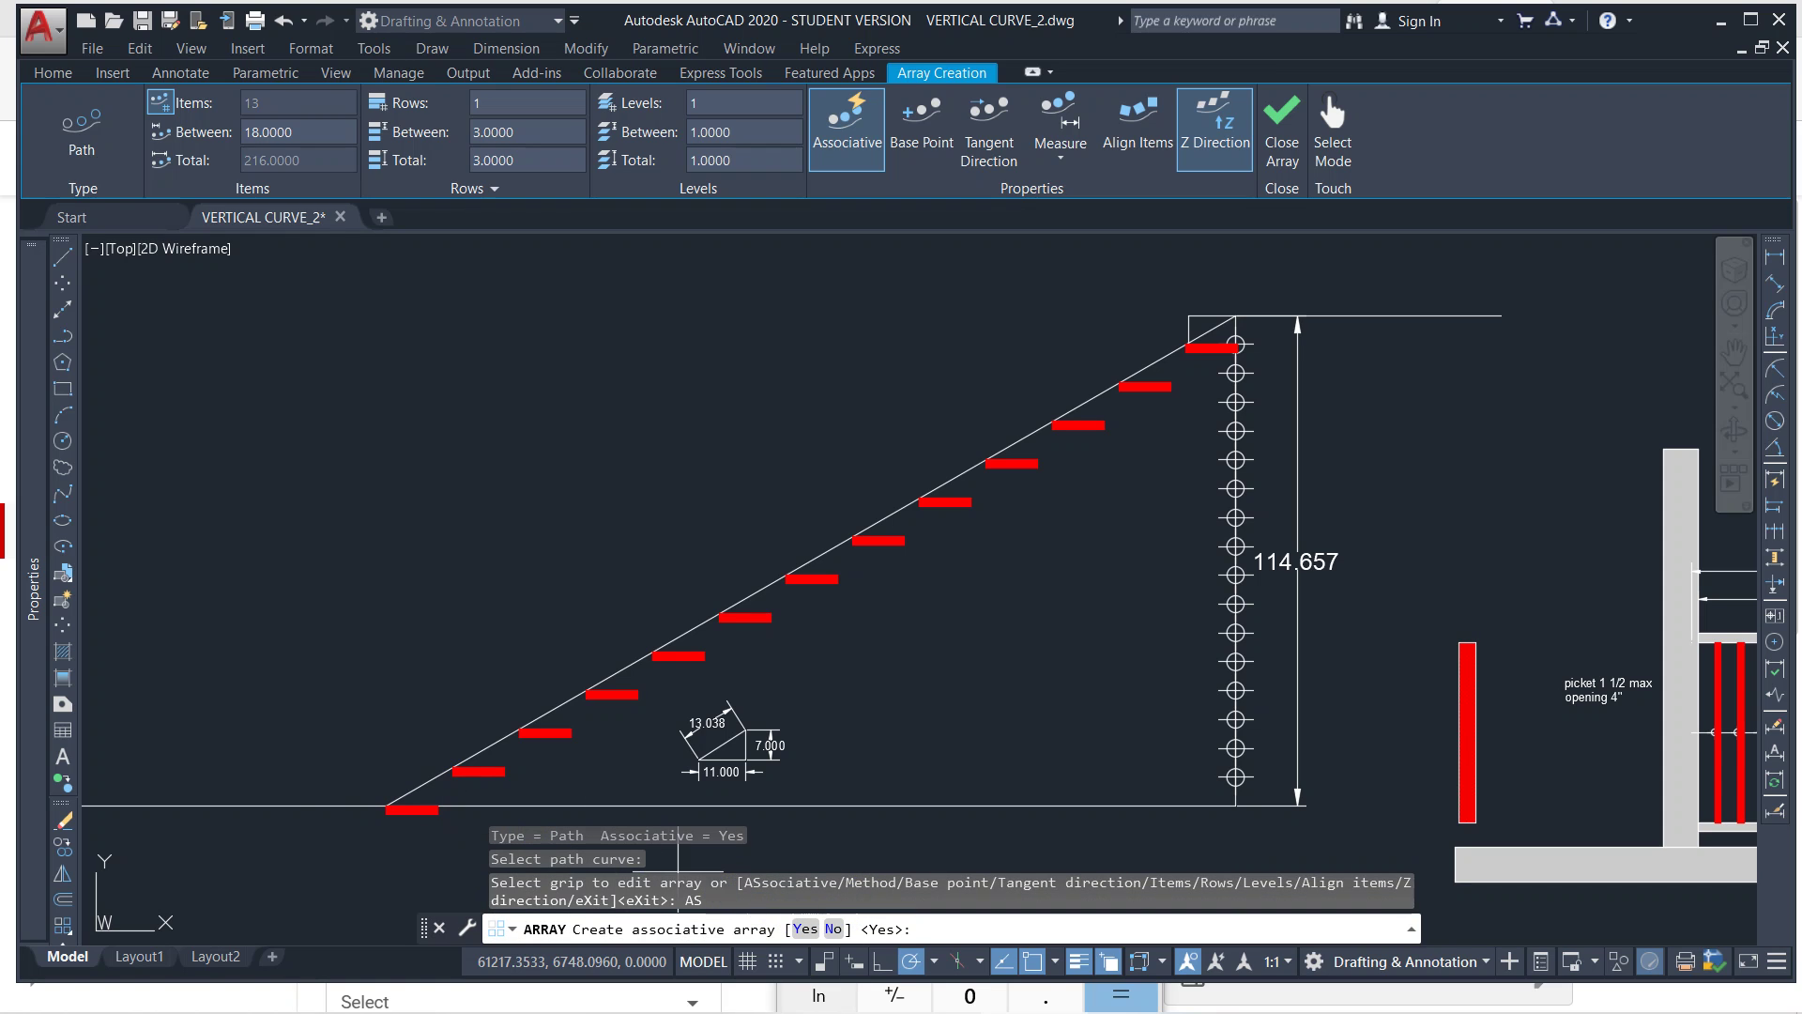
click(833, 929)
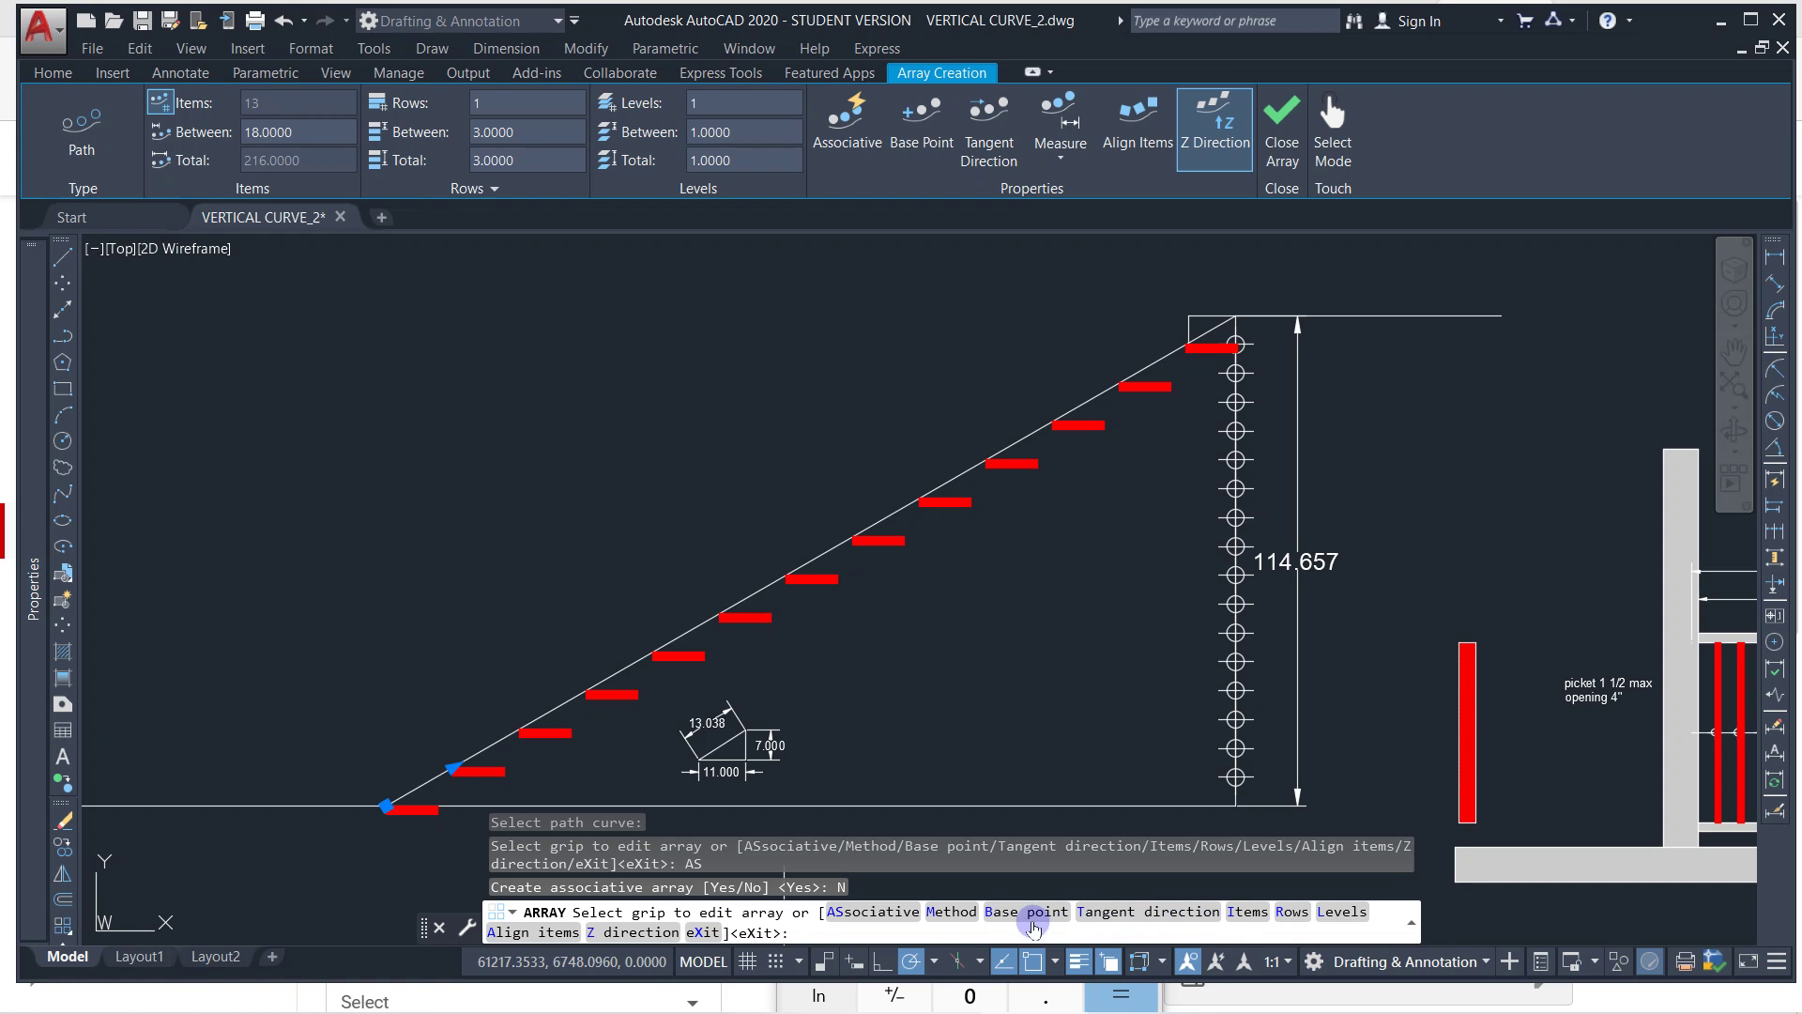
click(951, 911)
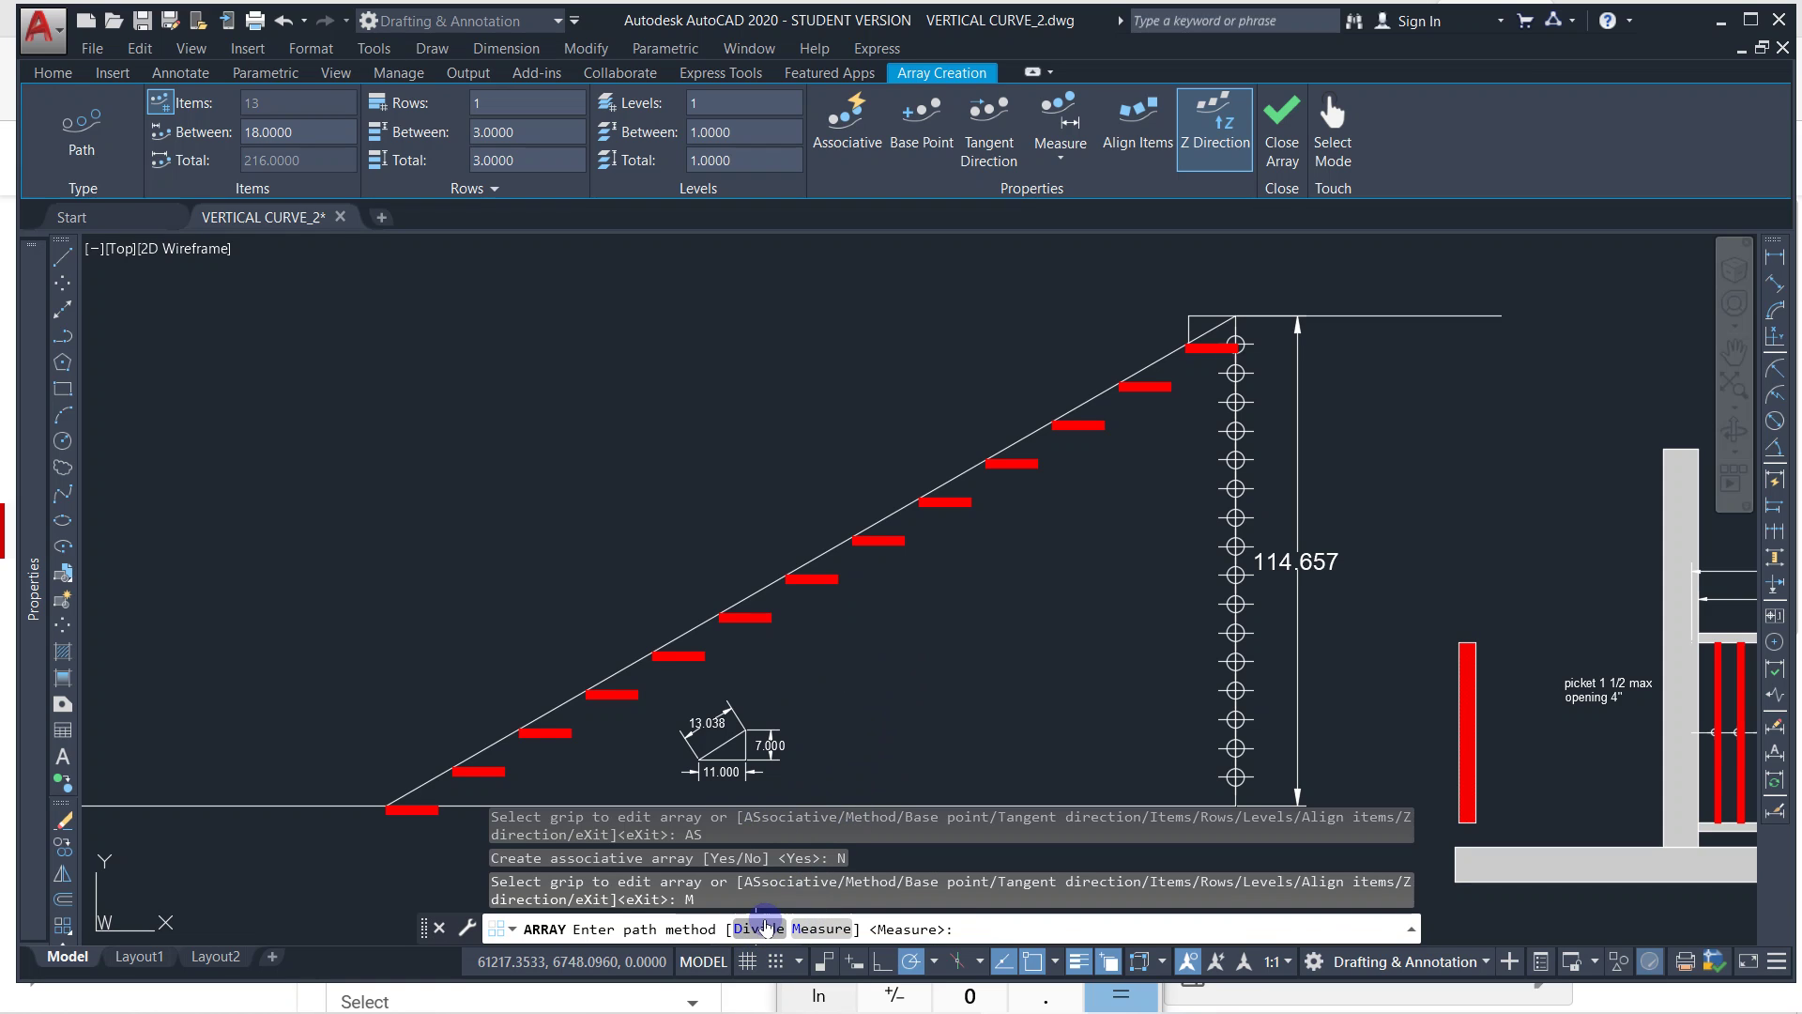
Spread the treads evenly along the slope with Divide, setting the count to 17, then 18.
click(762, 927)
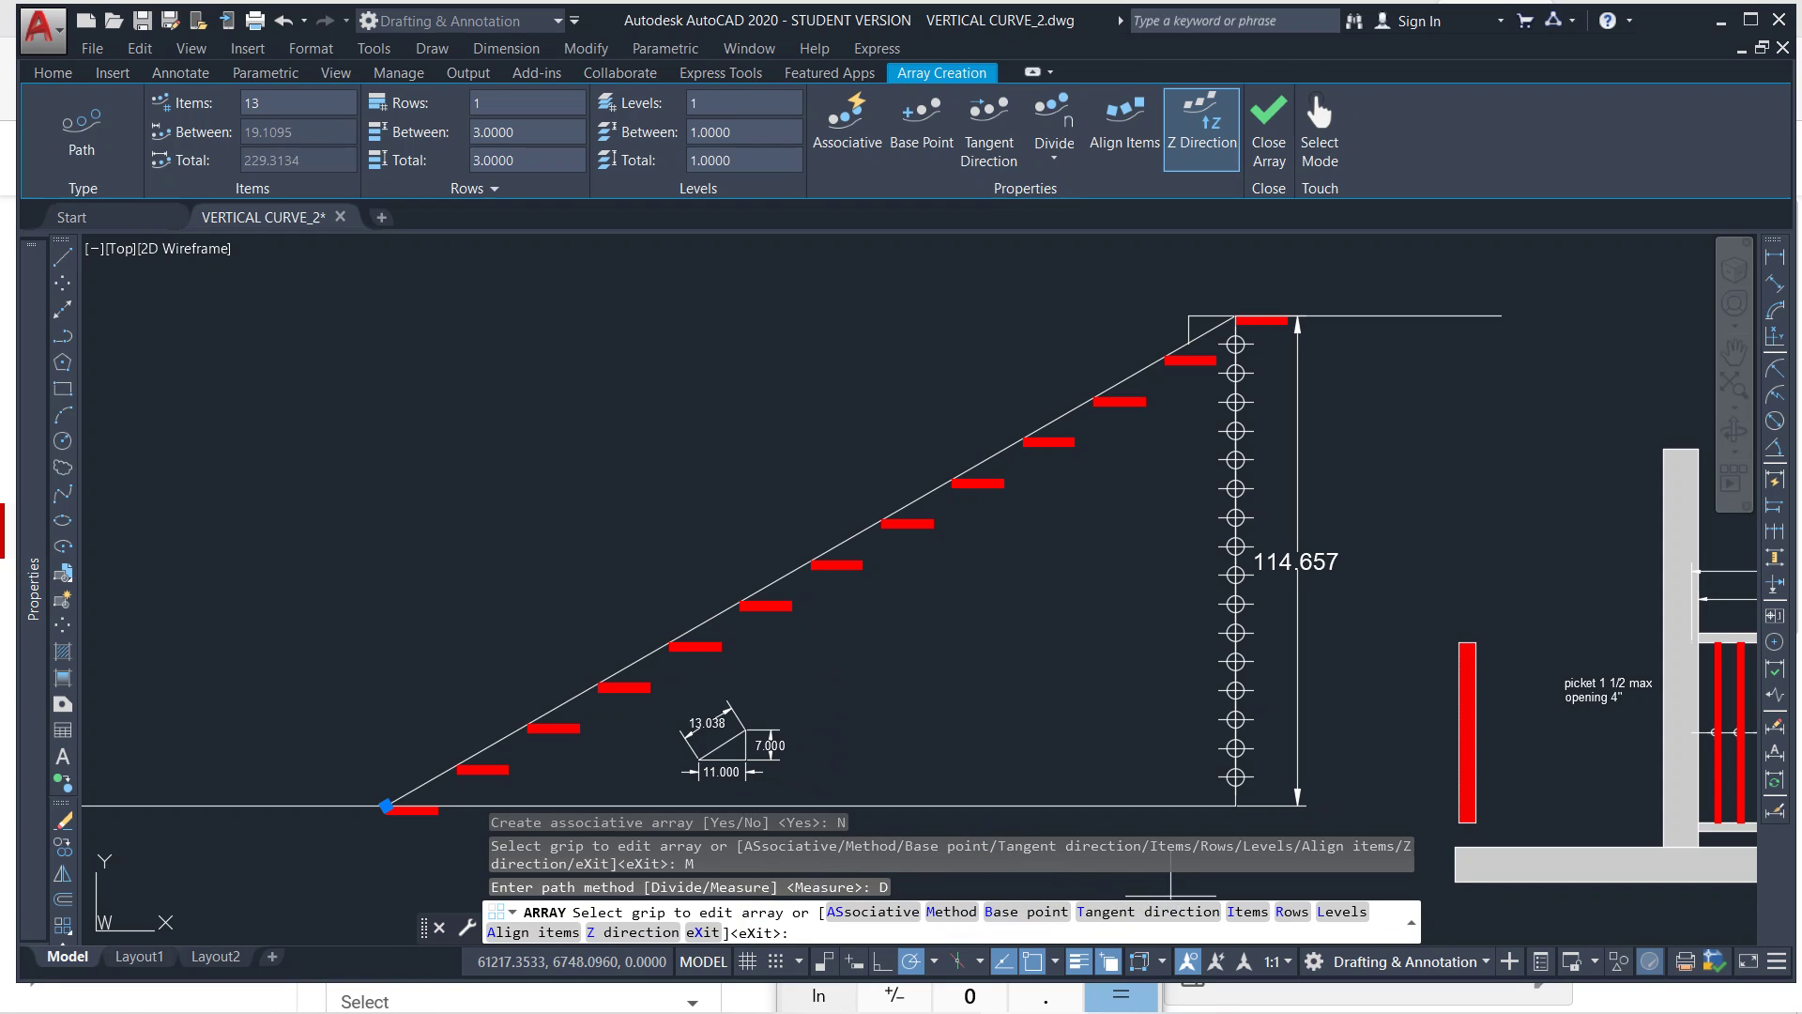
click(1239, 912)
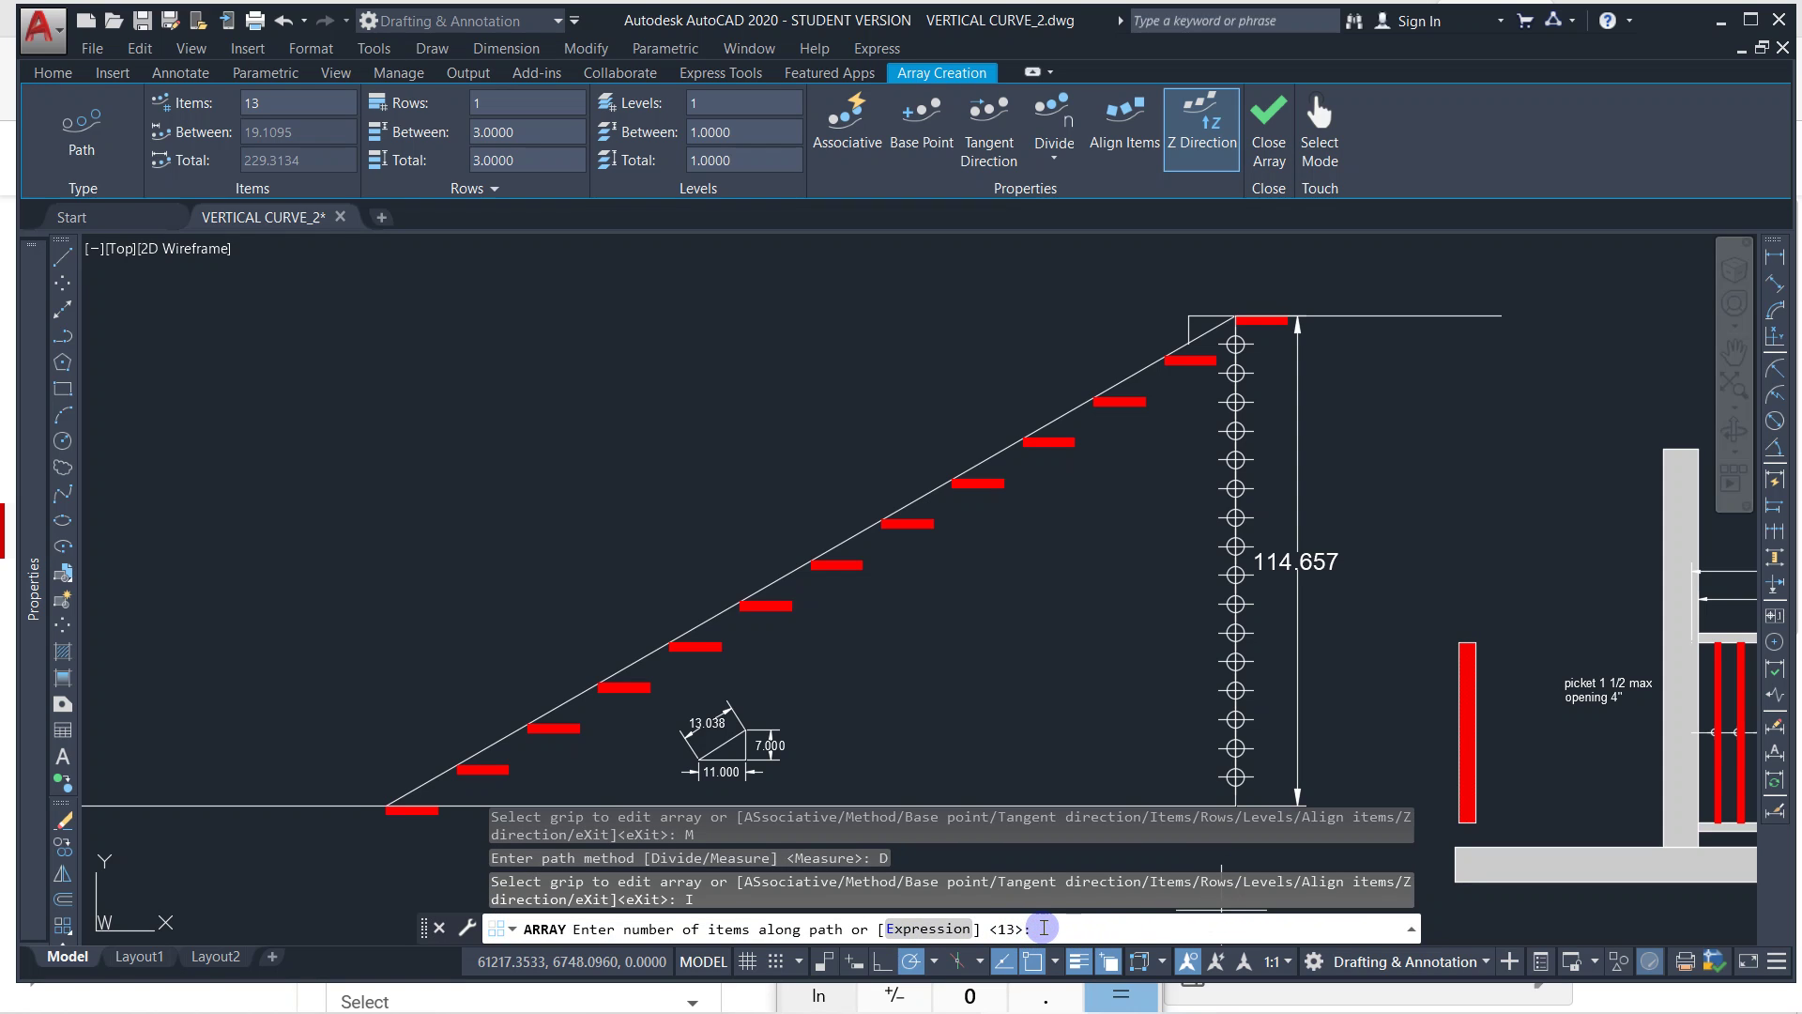
text(17)
key(Return)
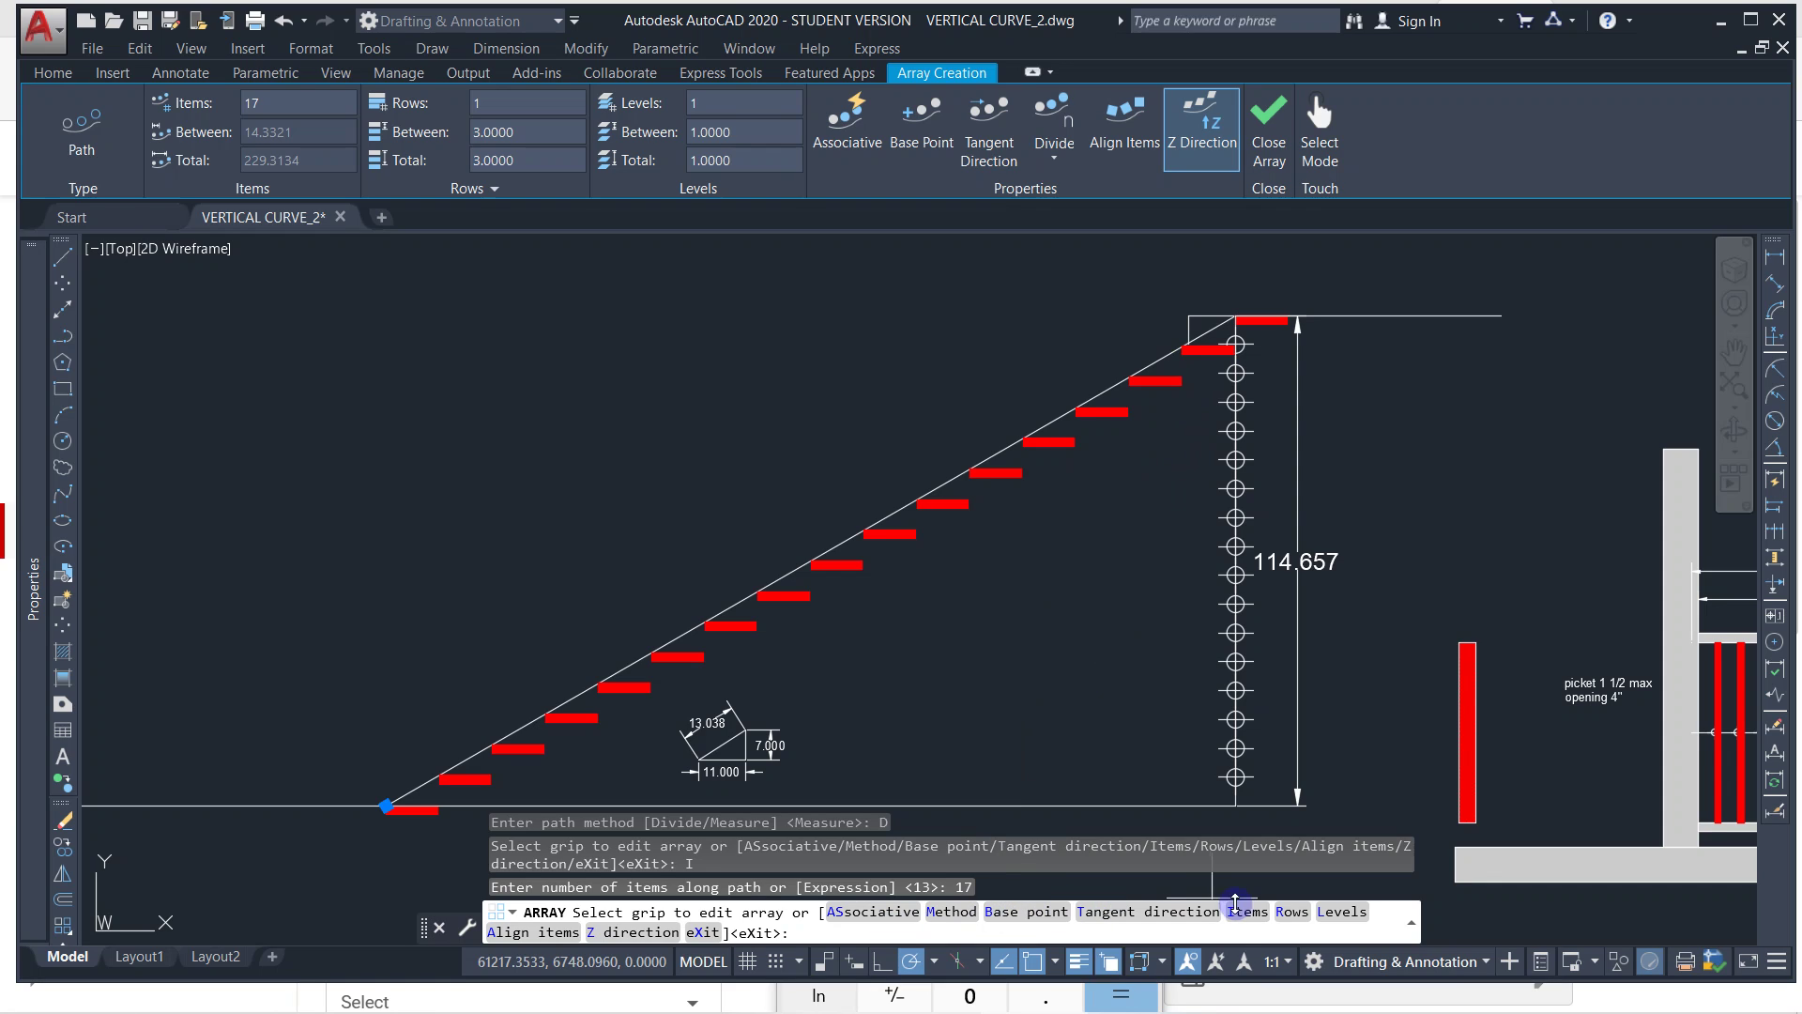
click(1247, 911)
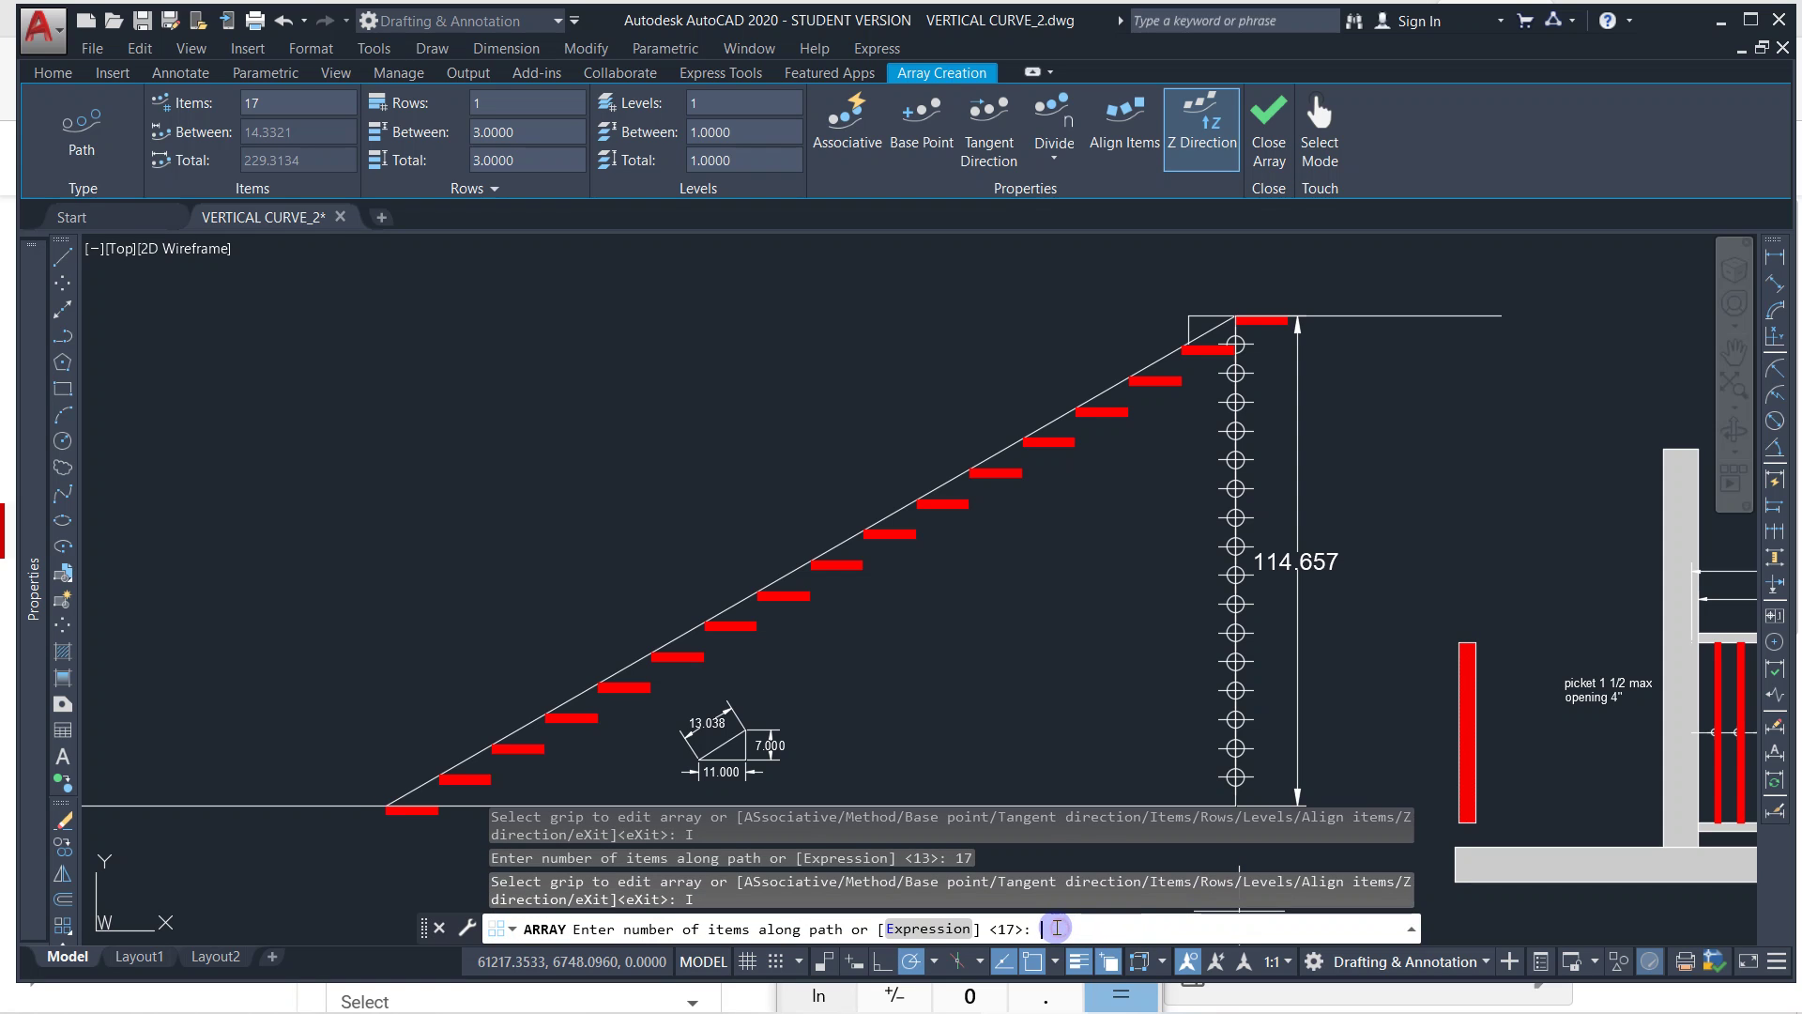
text(18)
key(Return)
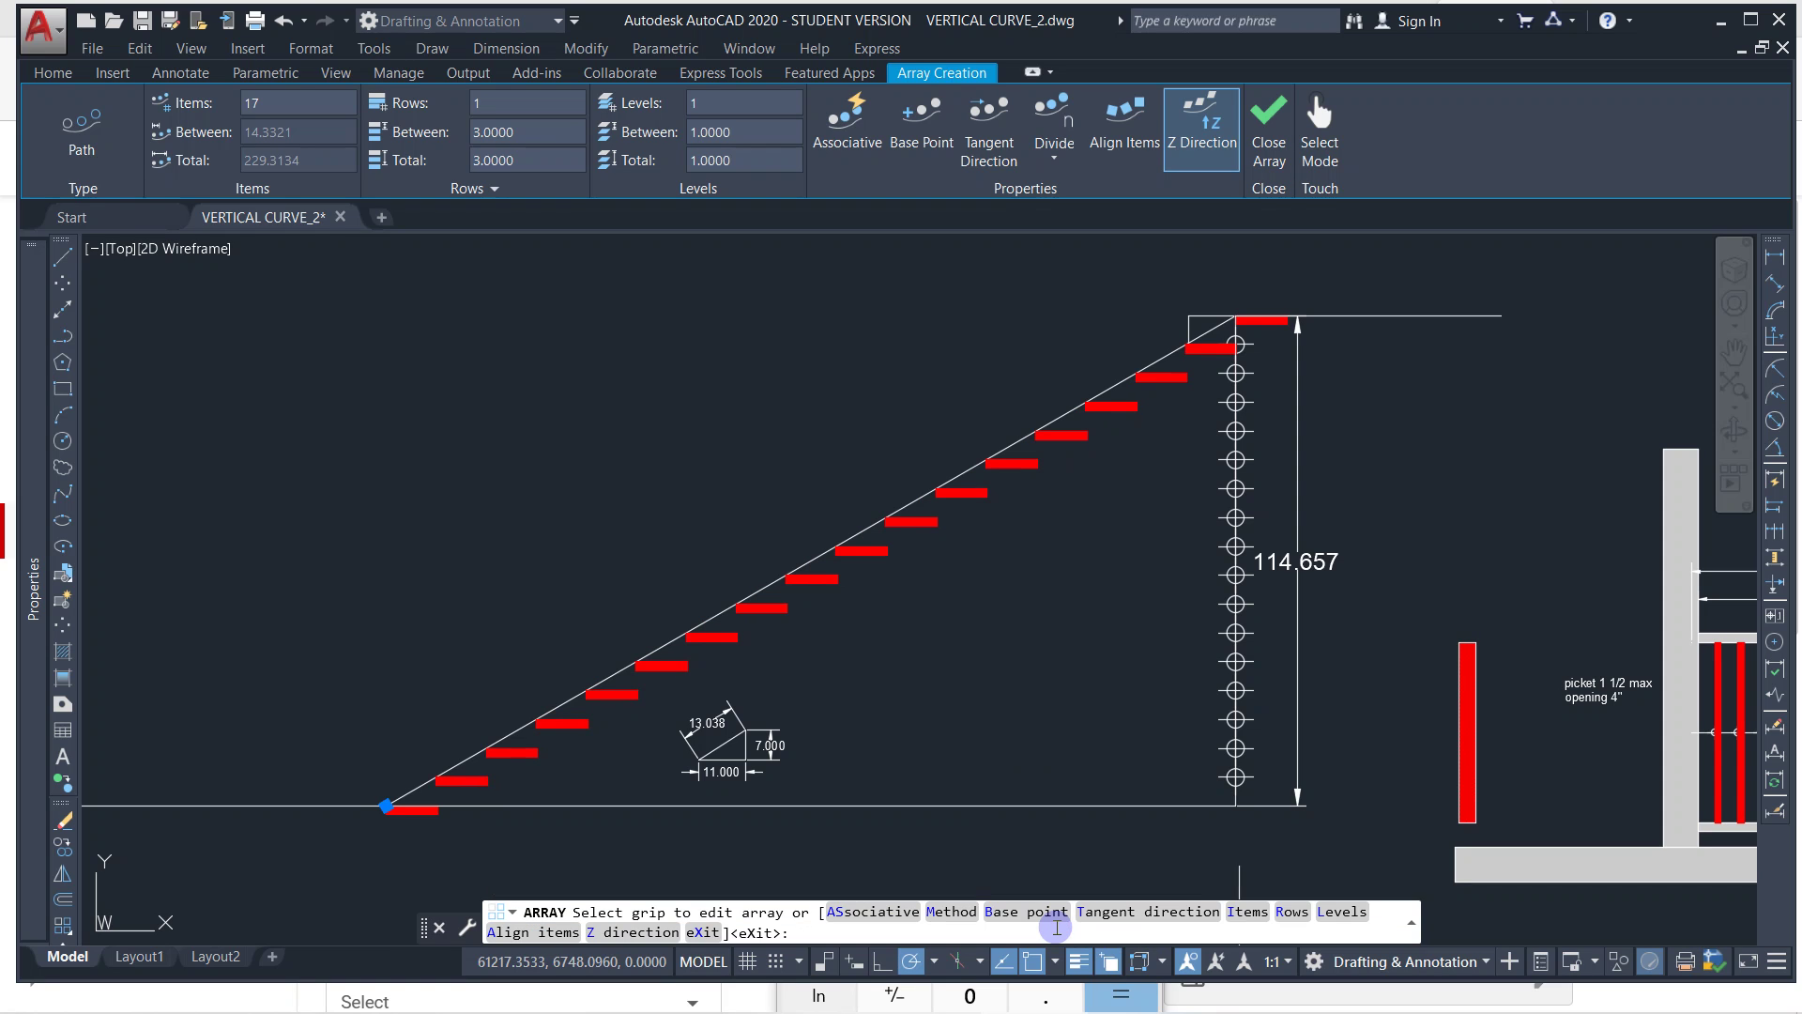
Zoom to inspect the 18-tread preview, then cancel the array.
scroll(1232, 346, up, 8)
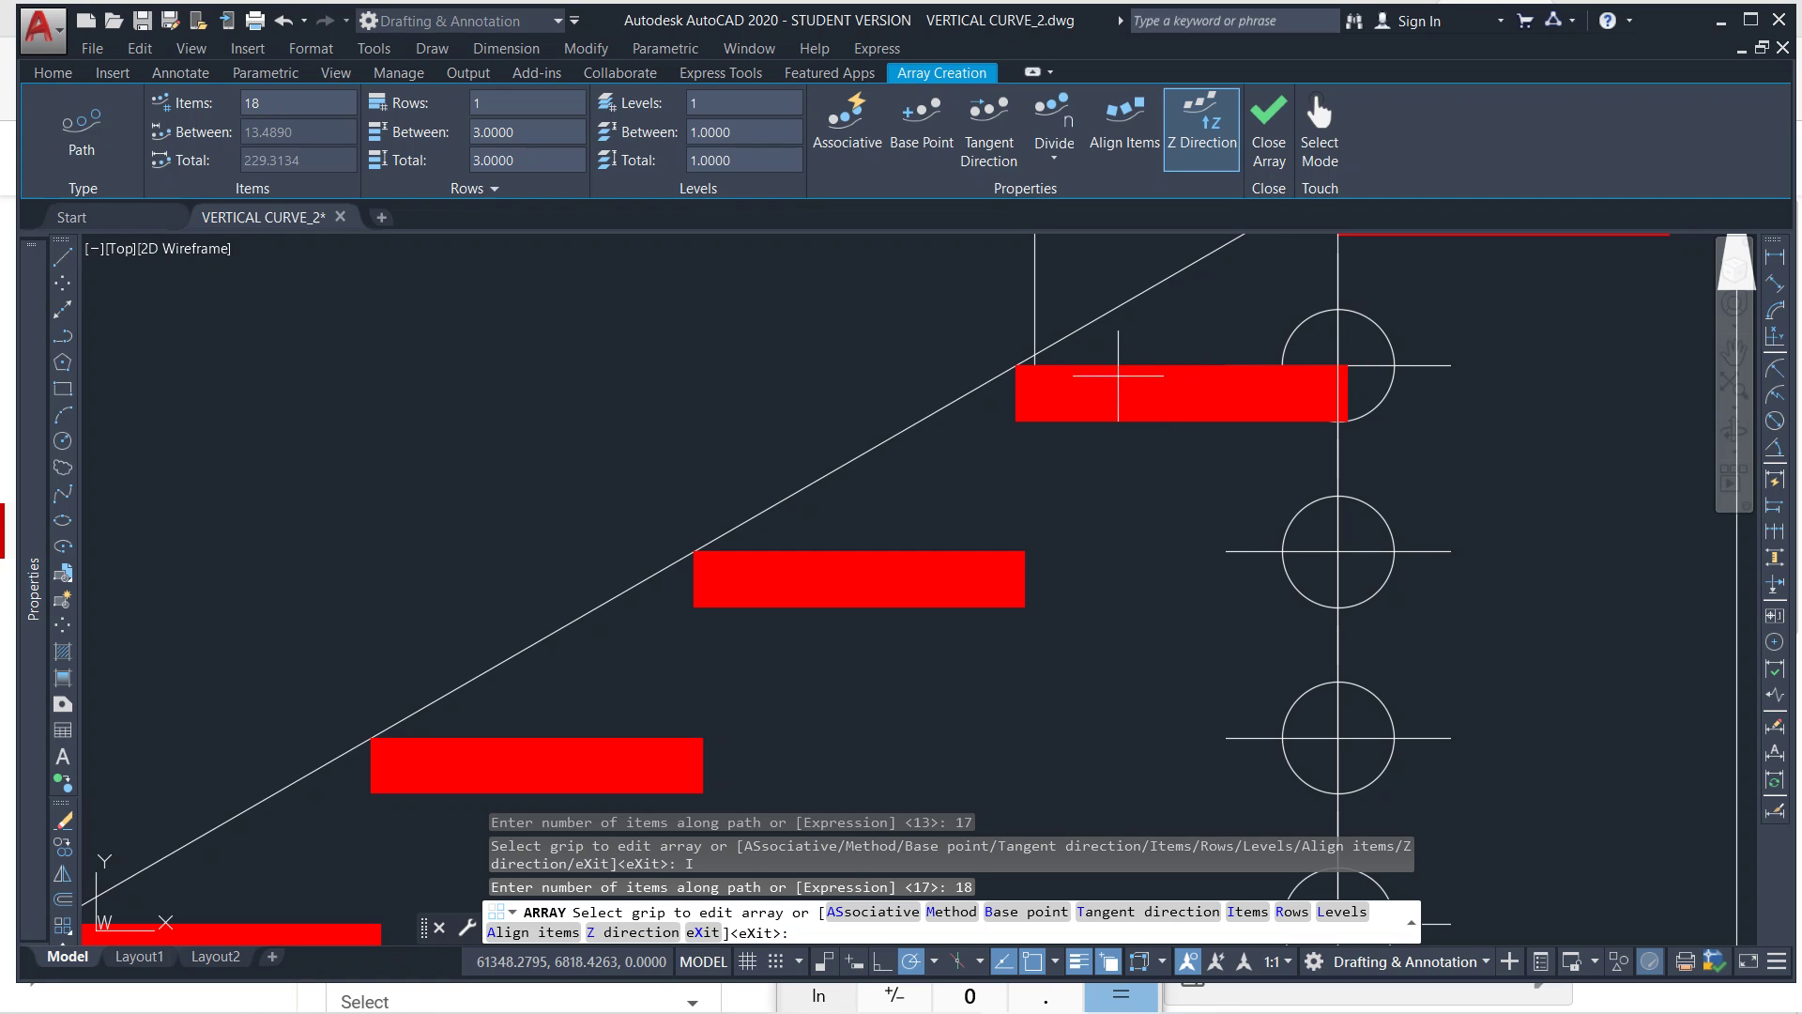
scroll(1092, 369, down, 5)
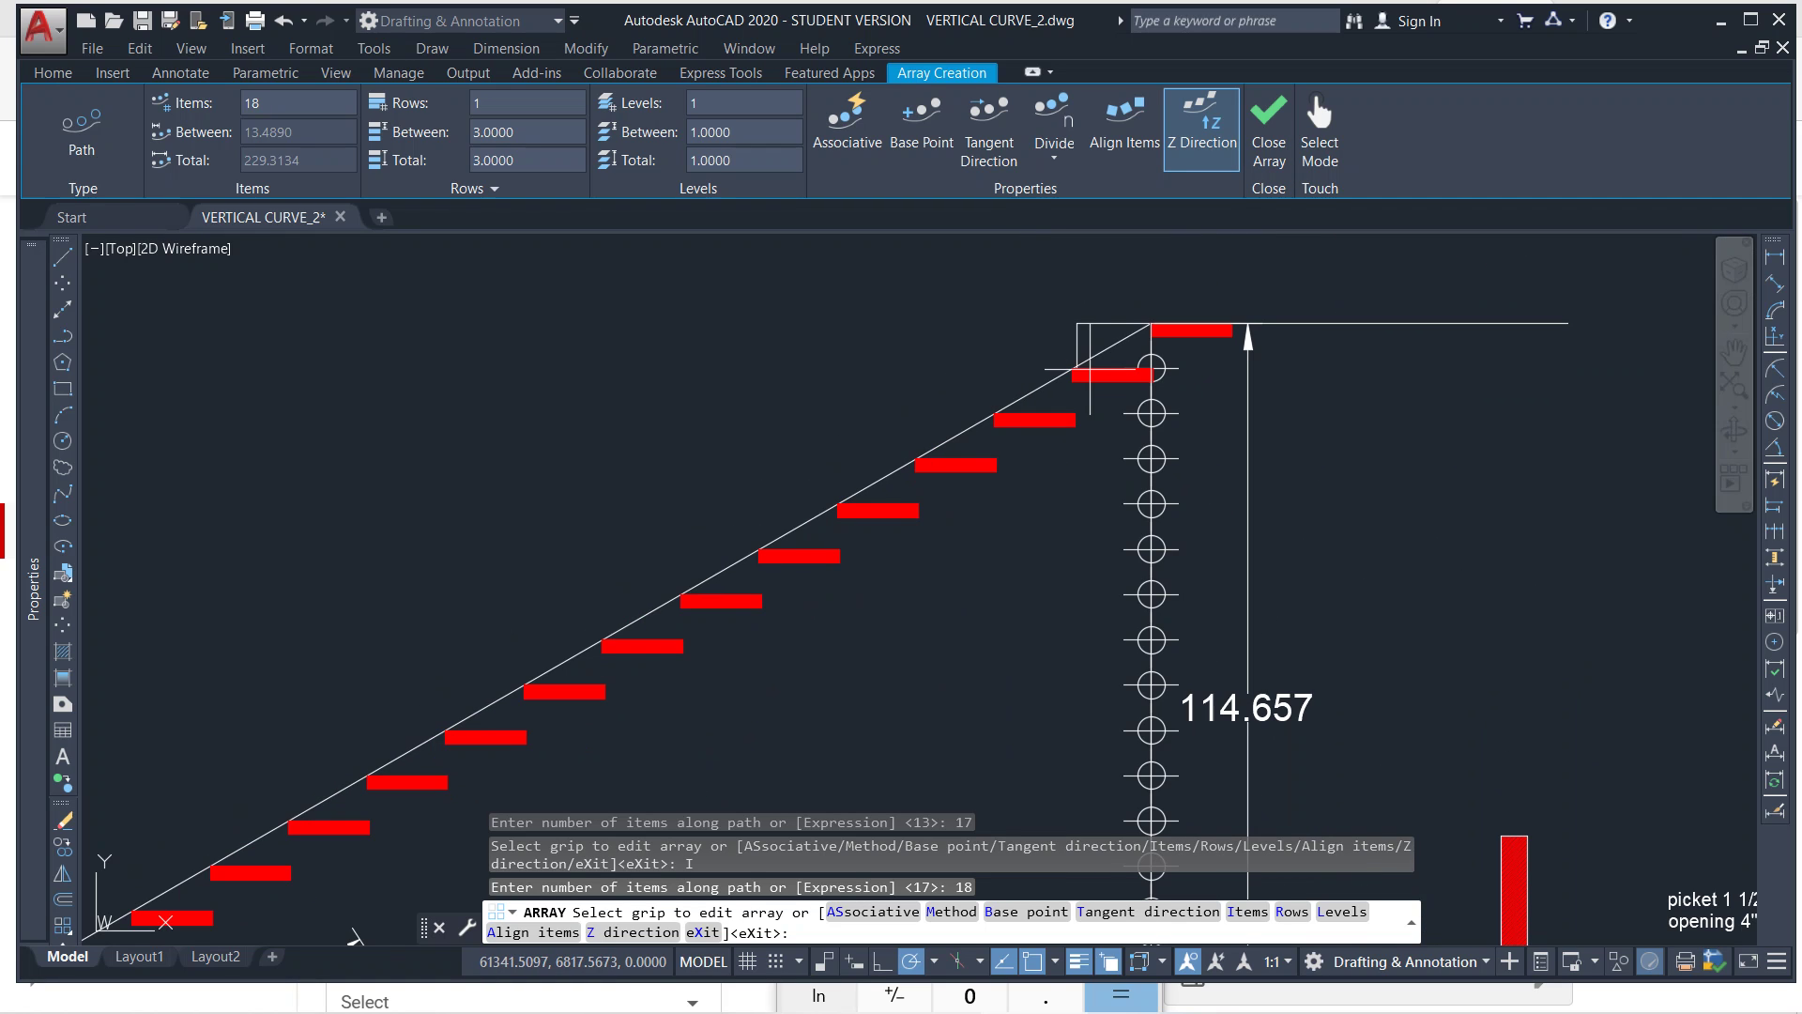
scroll(1073, 369, up, 2)
scroll(1073, 369, up, 8)
scroll(1072, 369, down, 10)
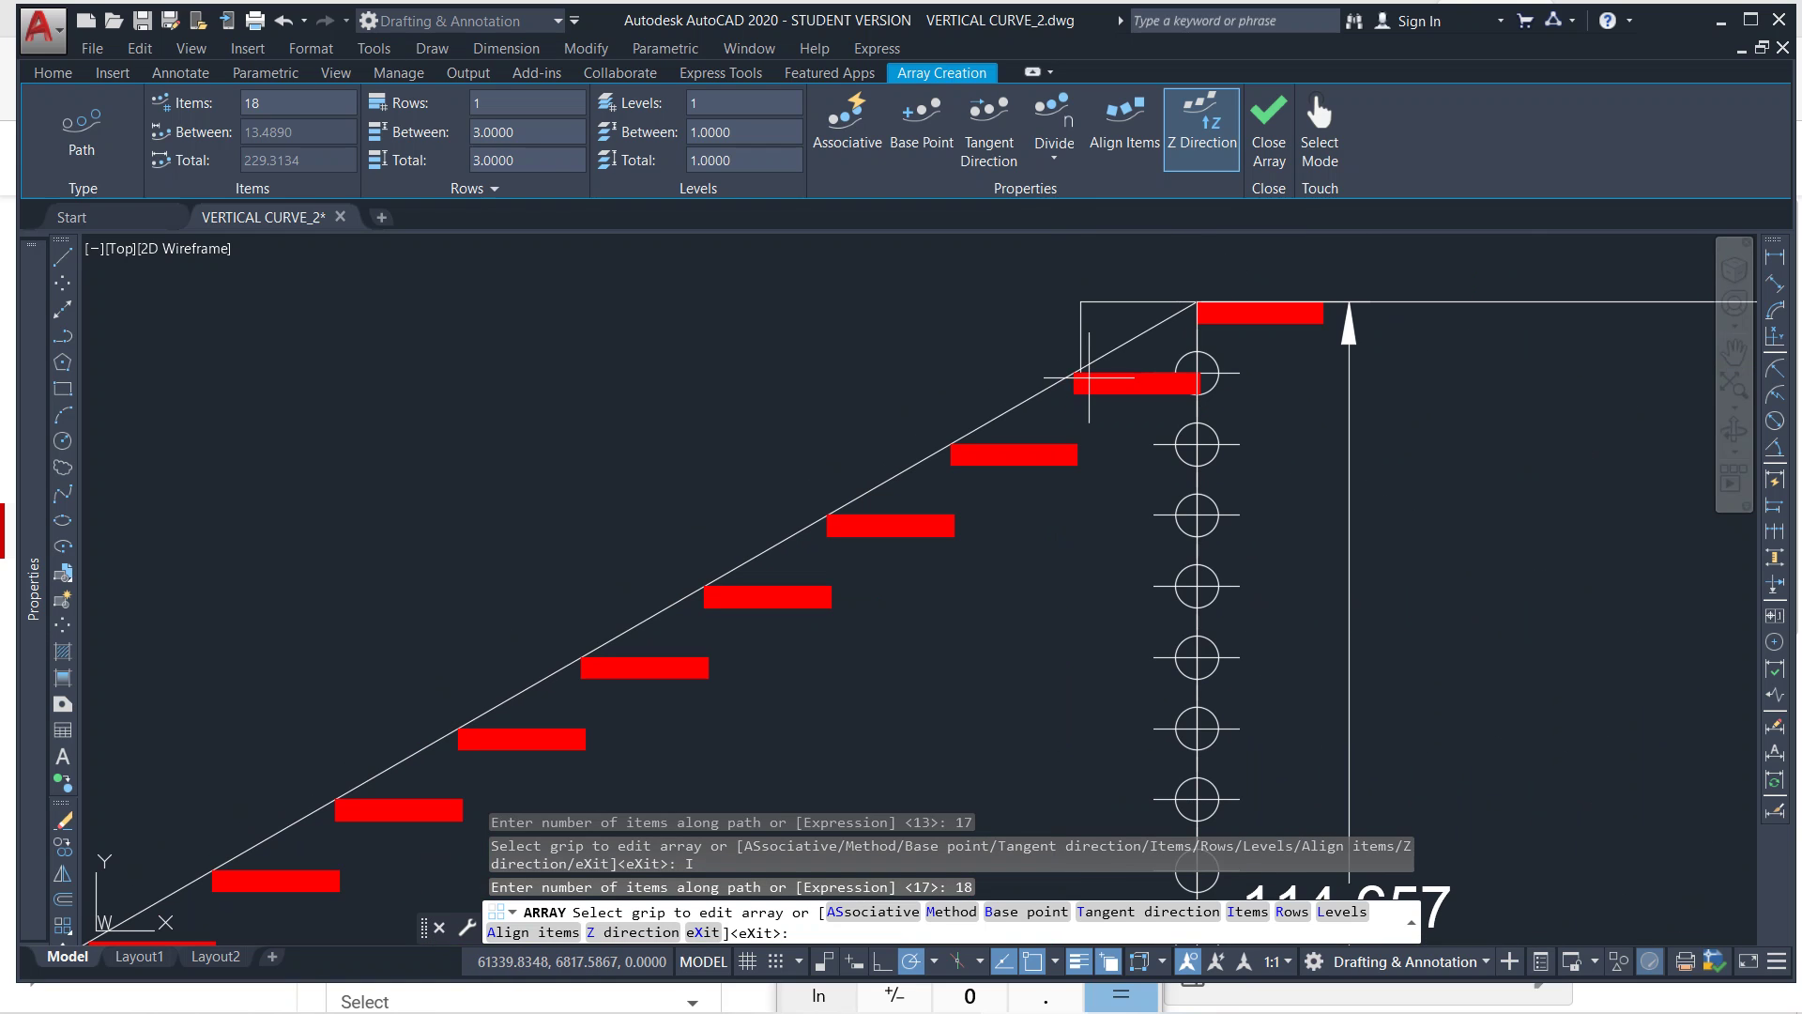
scroll(1073, 369, up, 2)
key(Escape)
Undo the grouping, colour change, fill and sloped line.
key(ctrl+z)
key(ctrl+z)
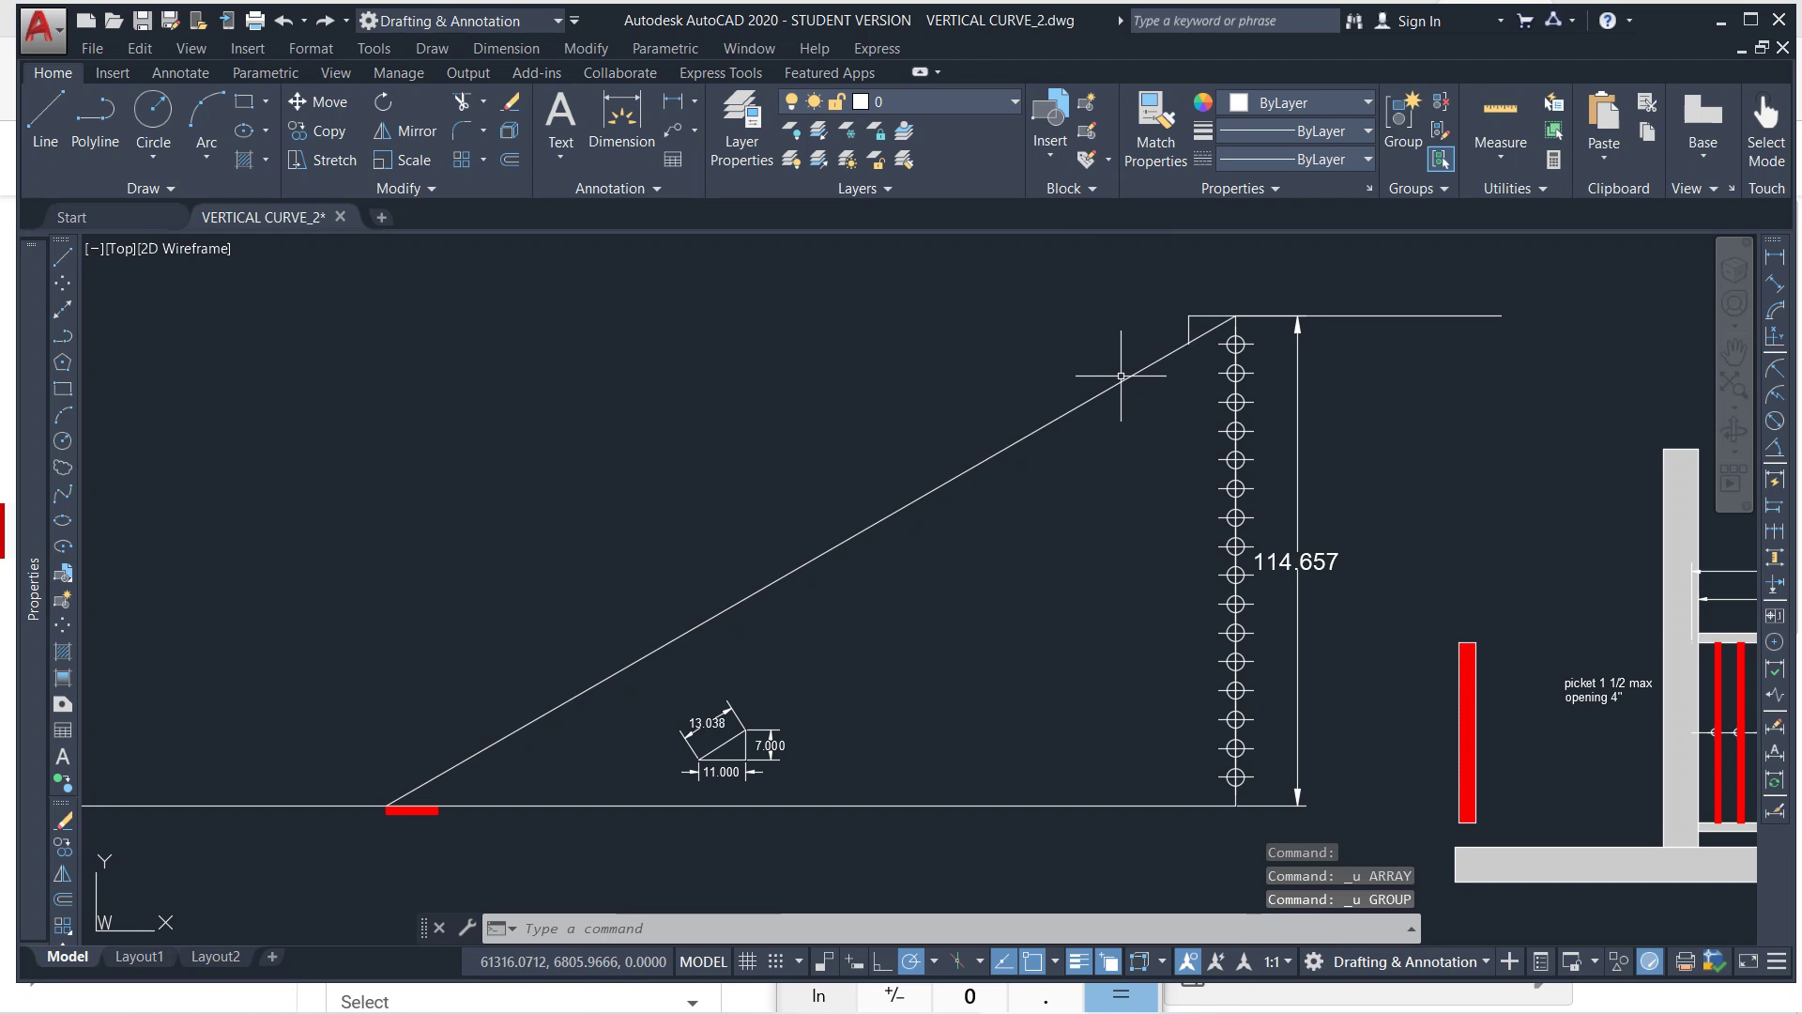
key(Escape)
key(ctrl+z)
key(ctrl+z)
key(ctrl+z)
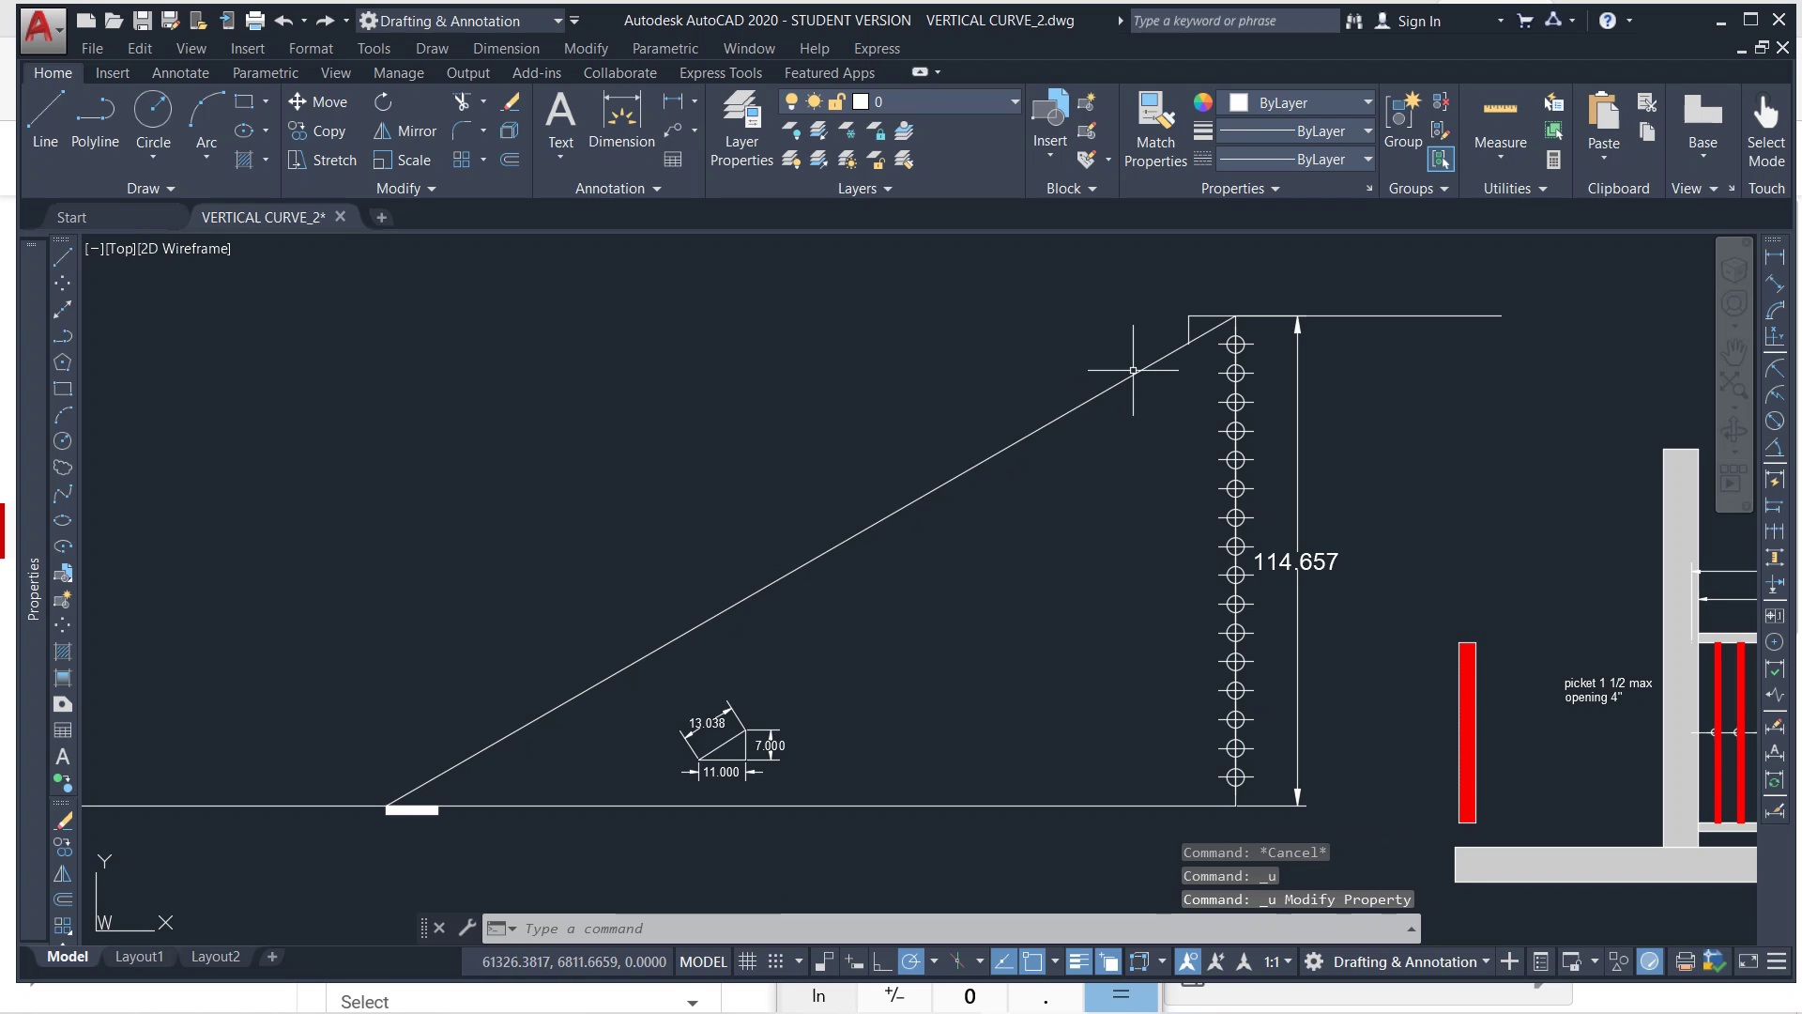
key(ctrl+z)
key(ctrl+z)
key(ctrl+z)
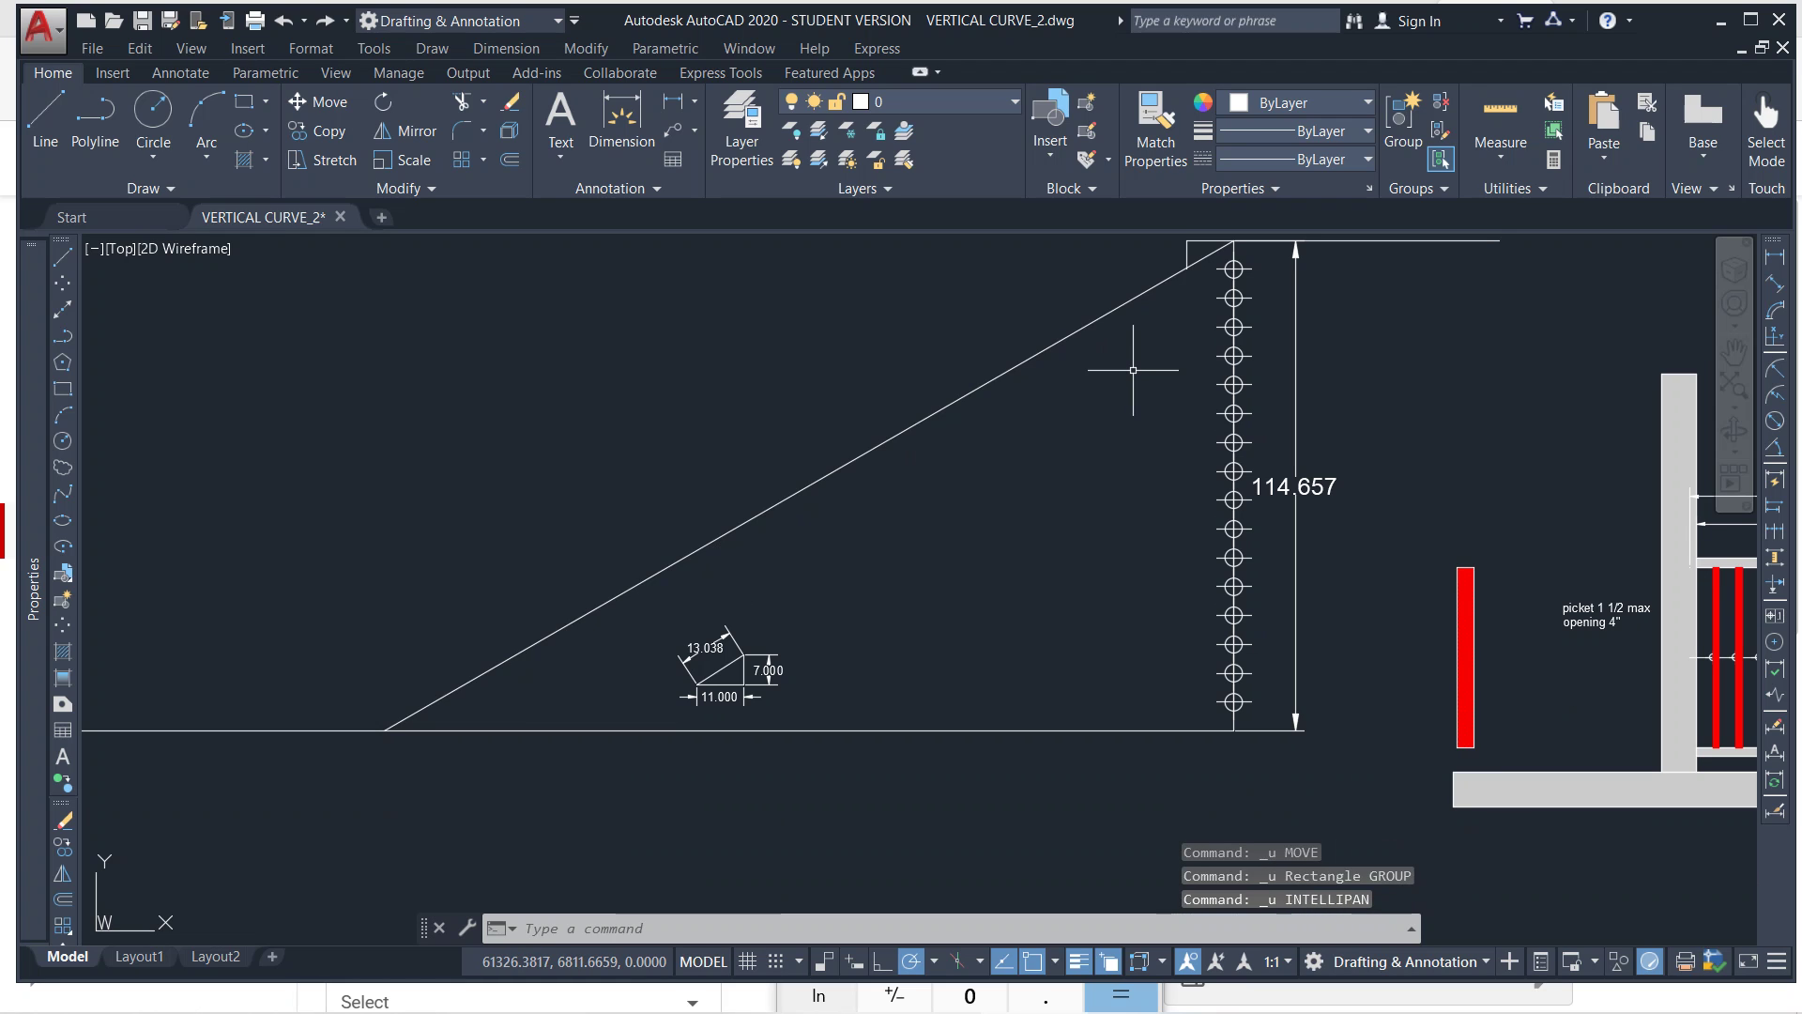
scroll(1159, 318, up, 5)
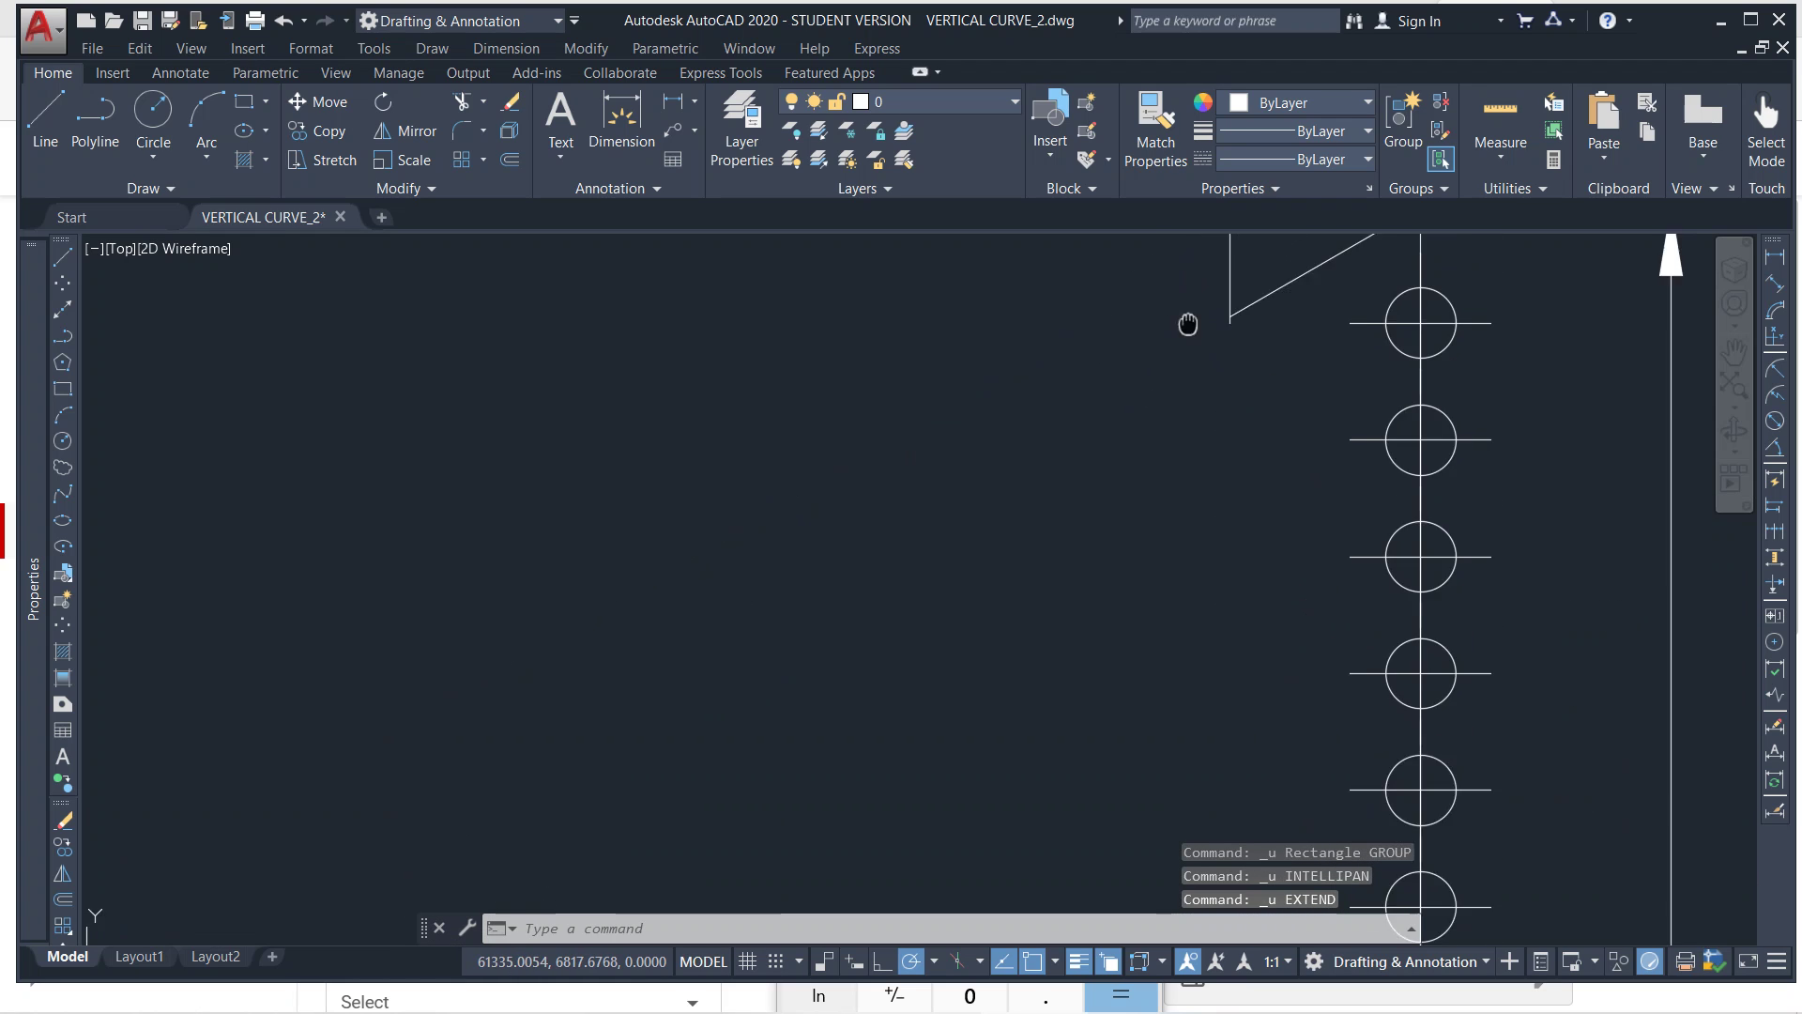
key(Escape)
Stretch the short diagonal line's lower endpoint to a new position.
click(1084, 455)
click(1067, 498)
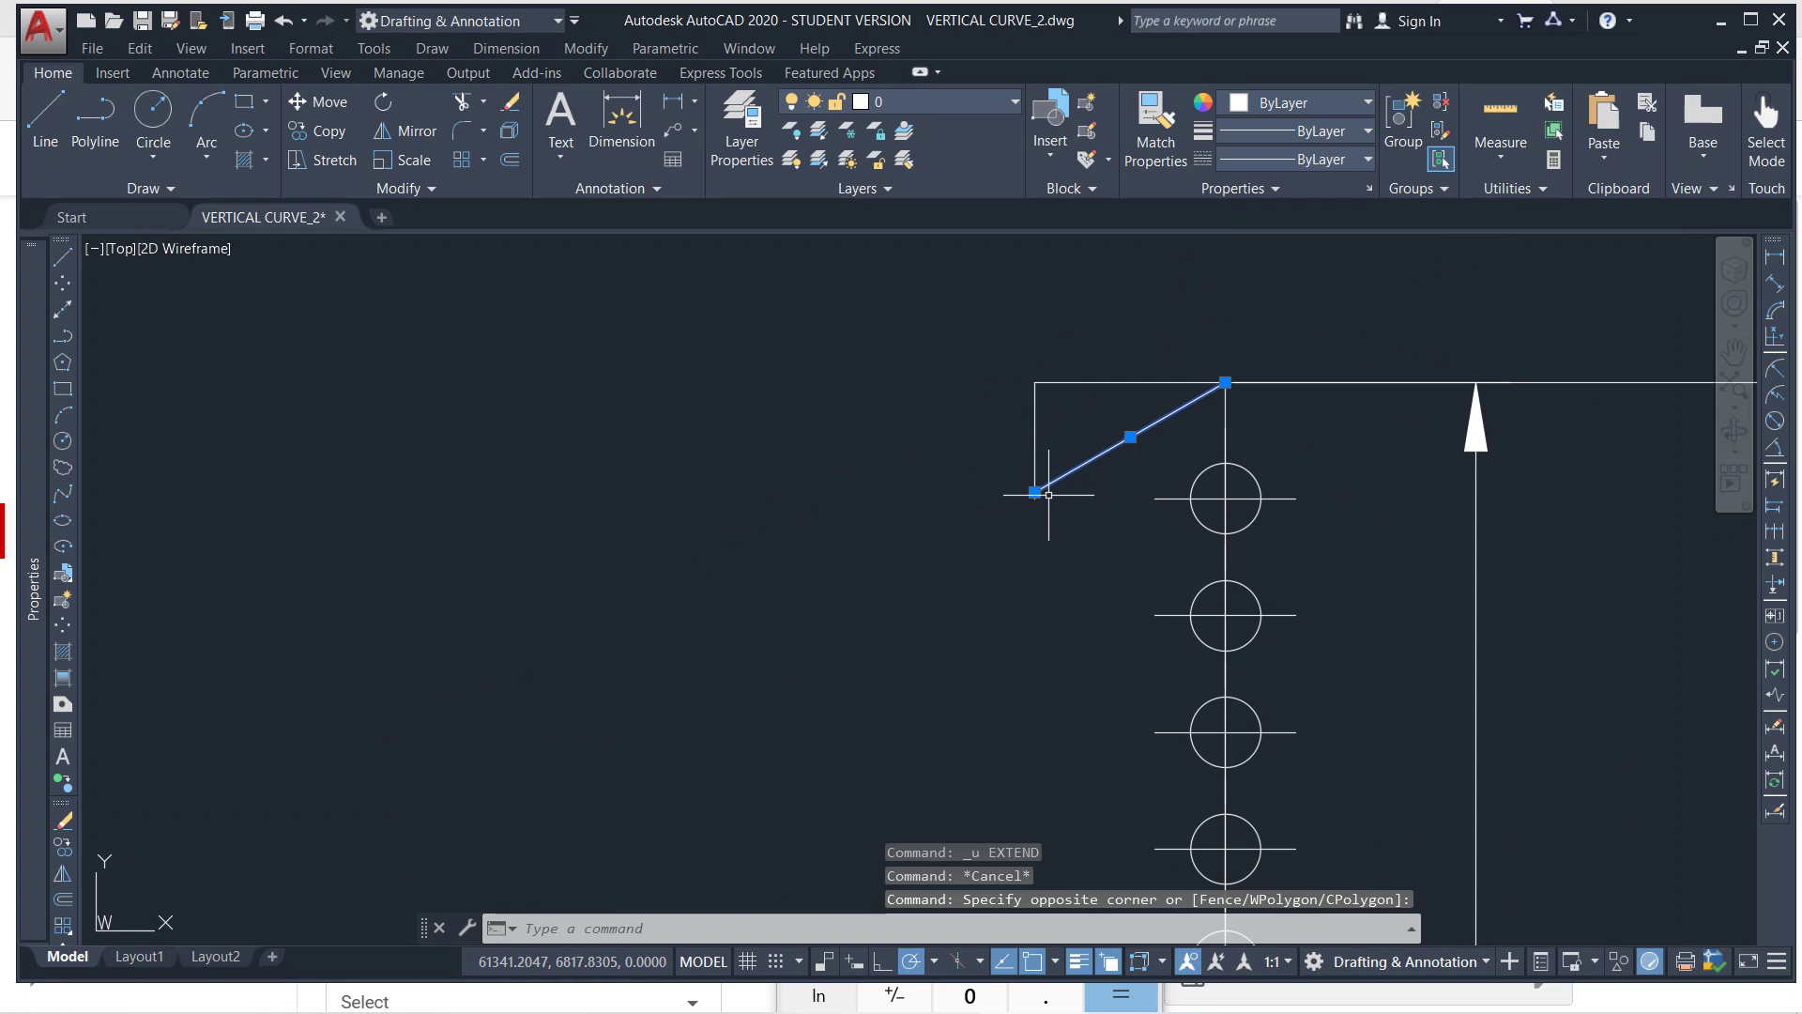
click(1036, 492)
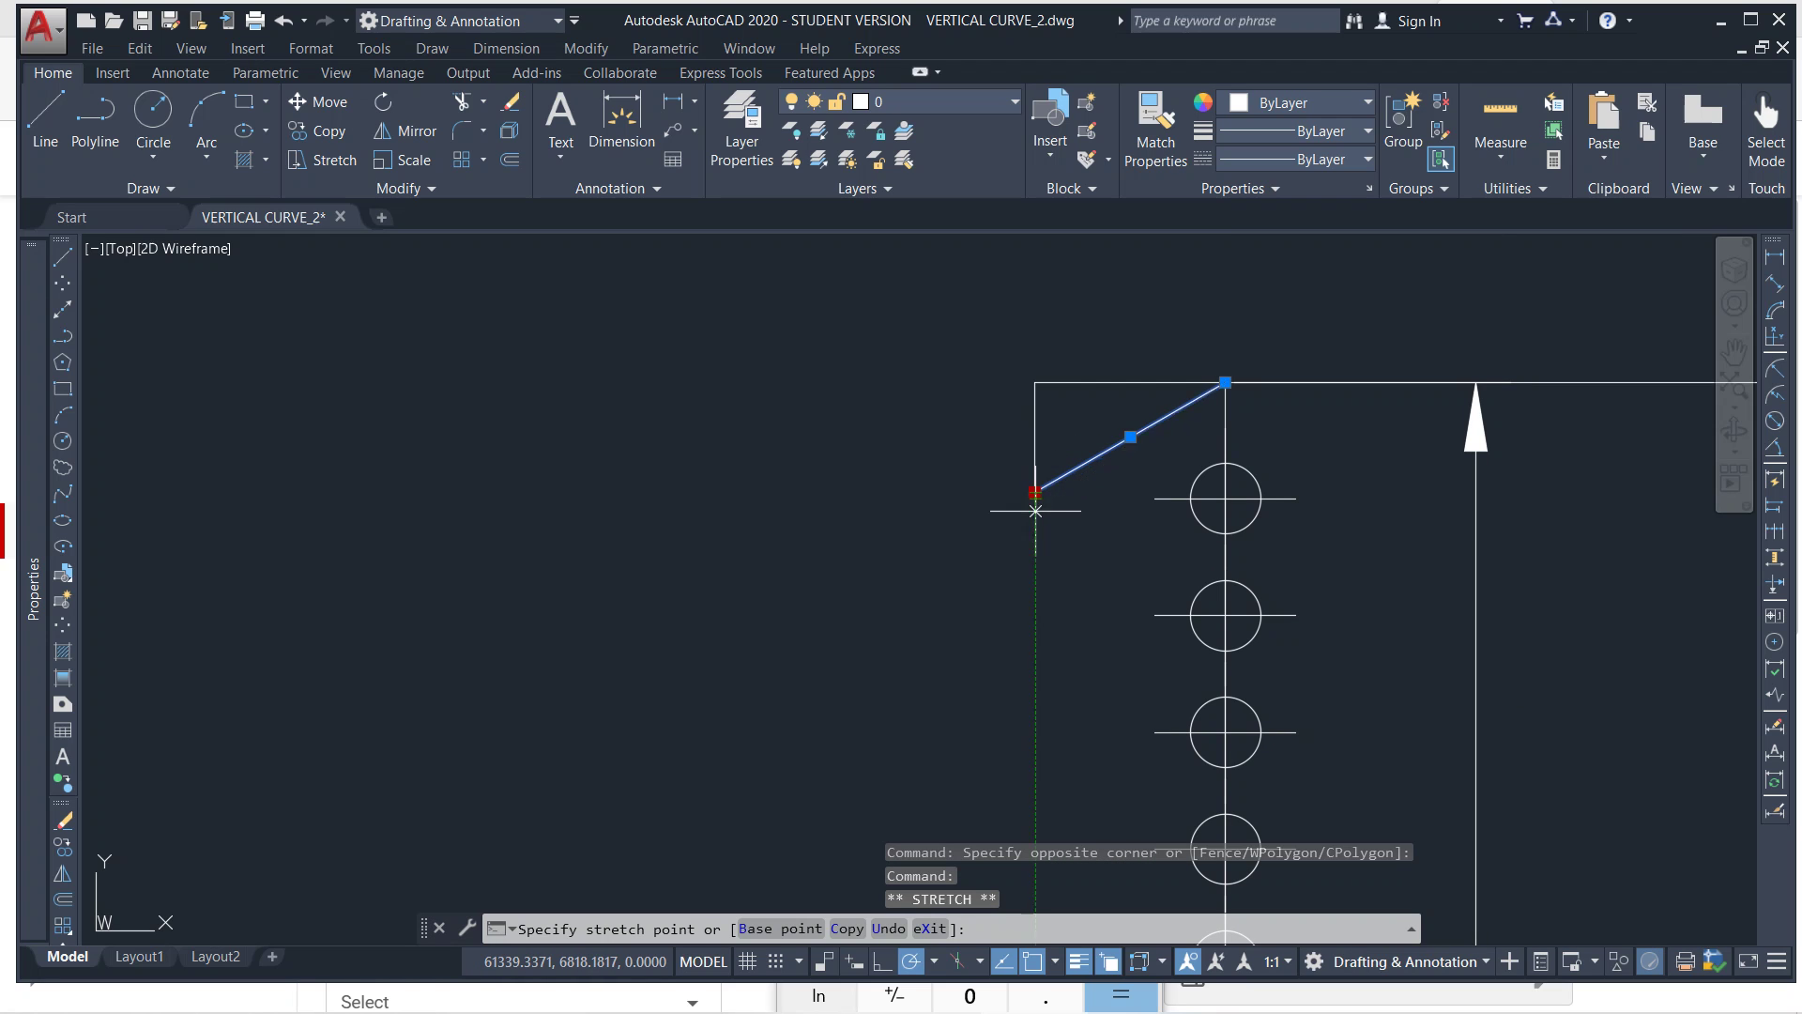
click(1035, 498)
key(Escape)
scroll(1085, 484, down, 4)
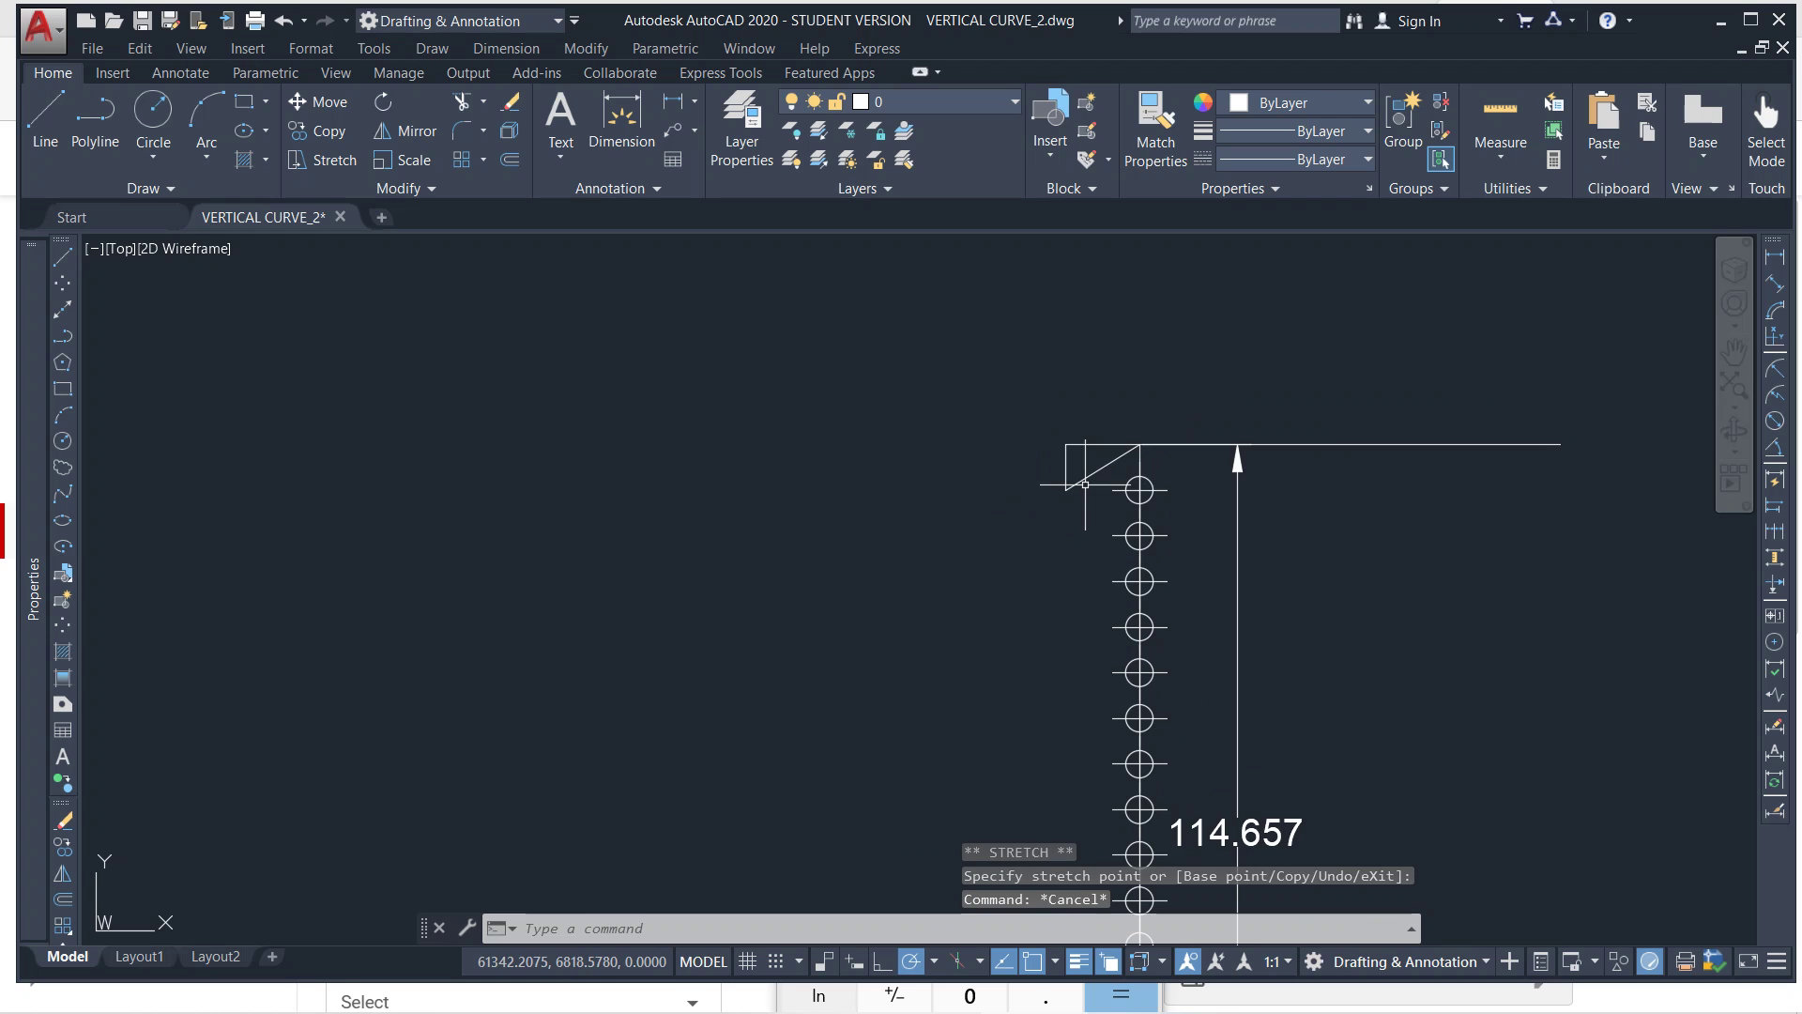
scroll(1085, 485, down, 4)
Extend the slope line down to the ground line, using EXTEND with the ground line as boundary.
text(e)
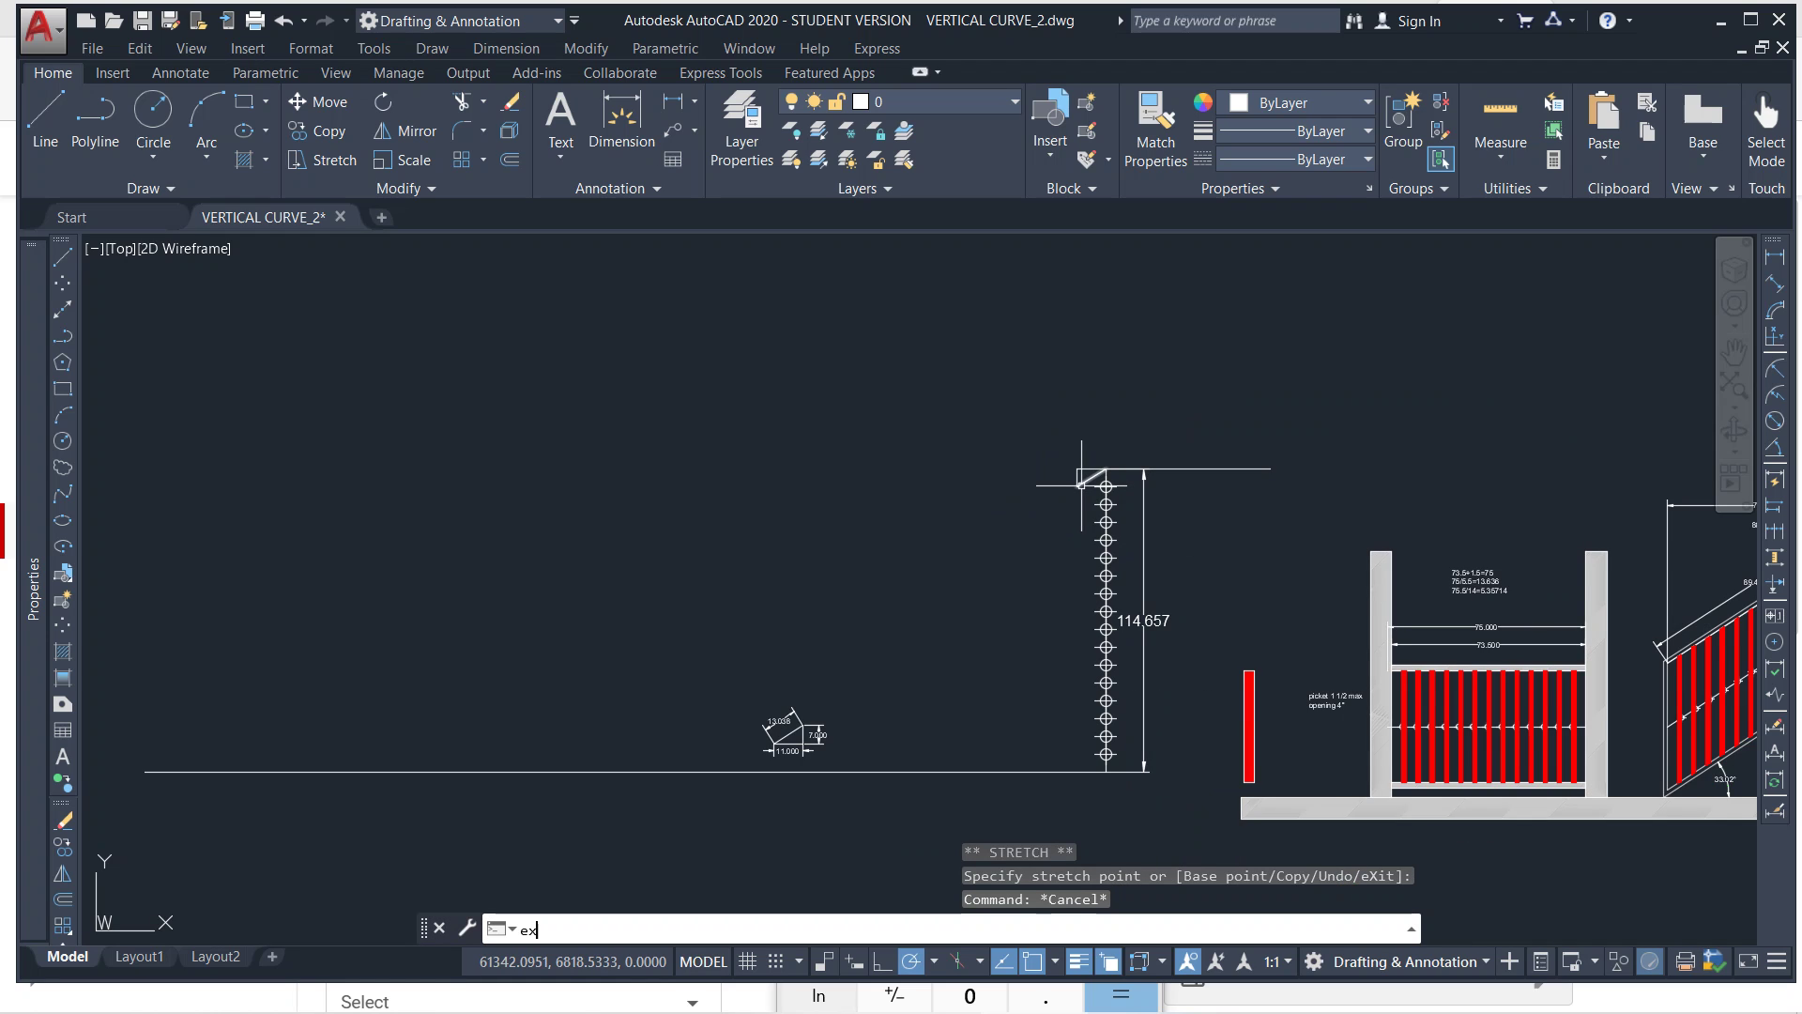
text(x)
key(Return)
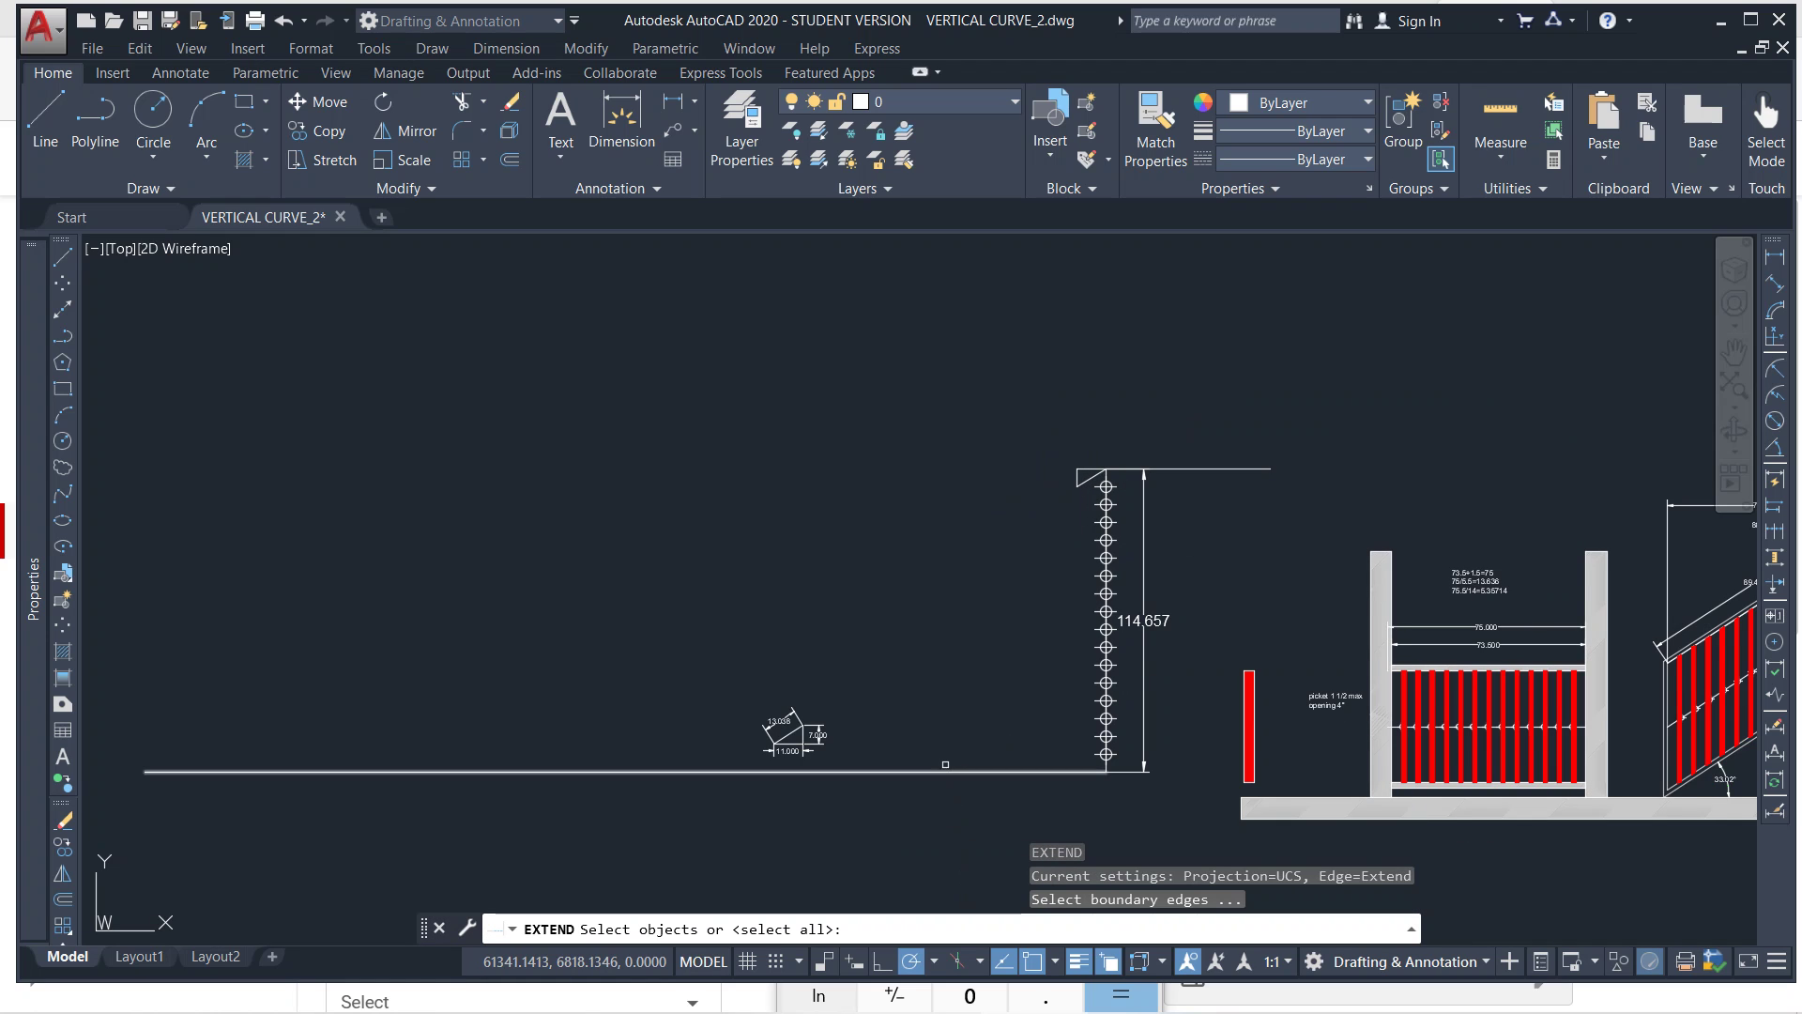
click(948, 764)
click(897, 792)
key(Return)
click(1069, 581)
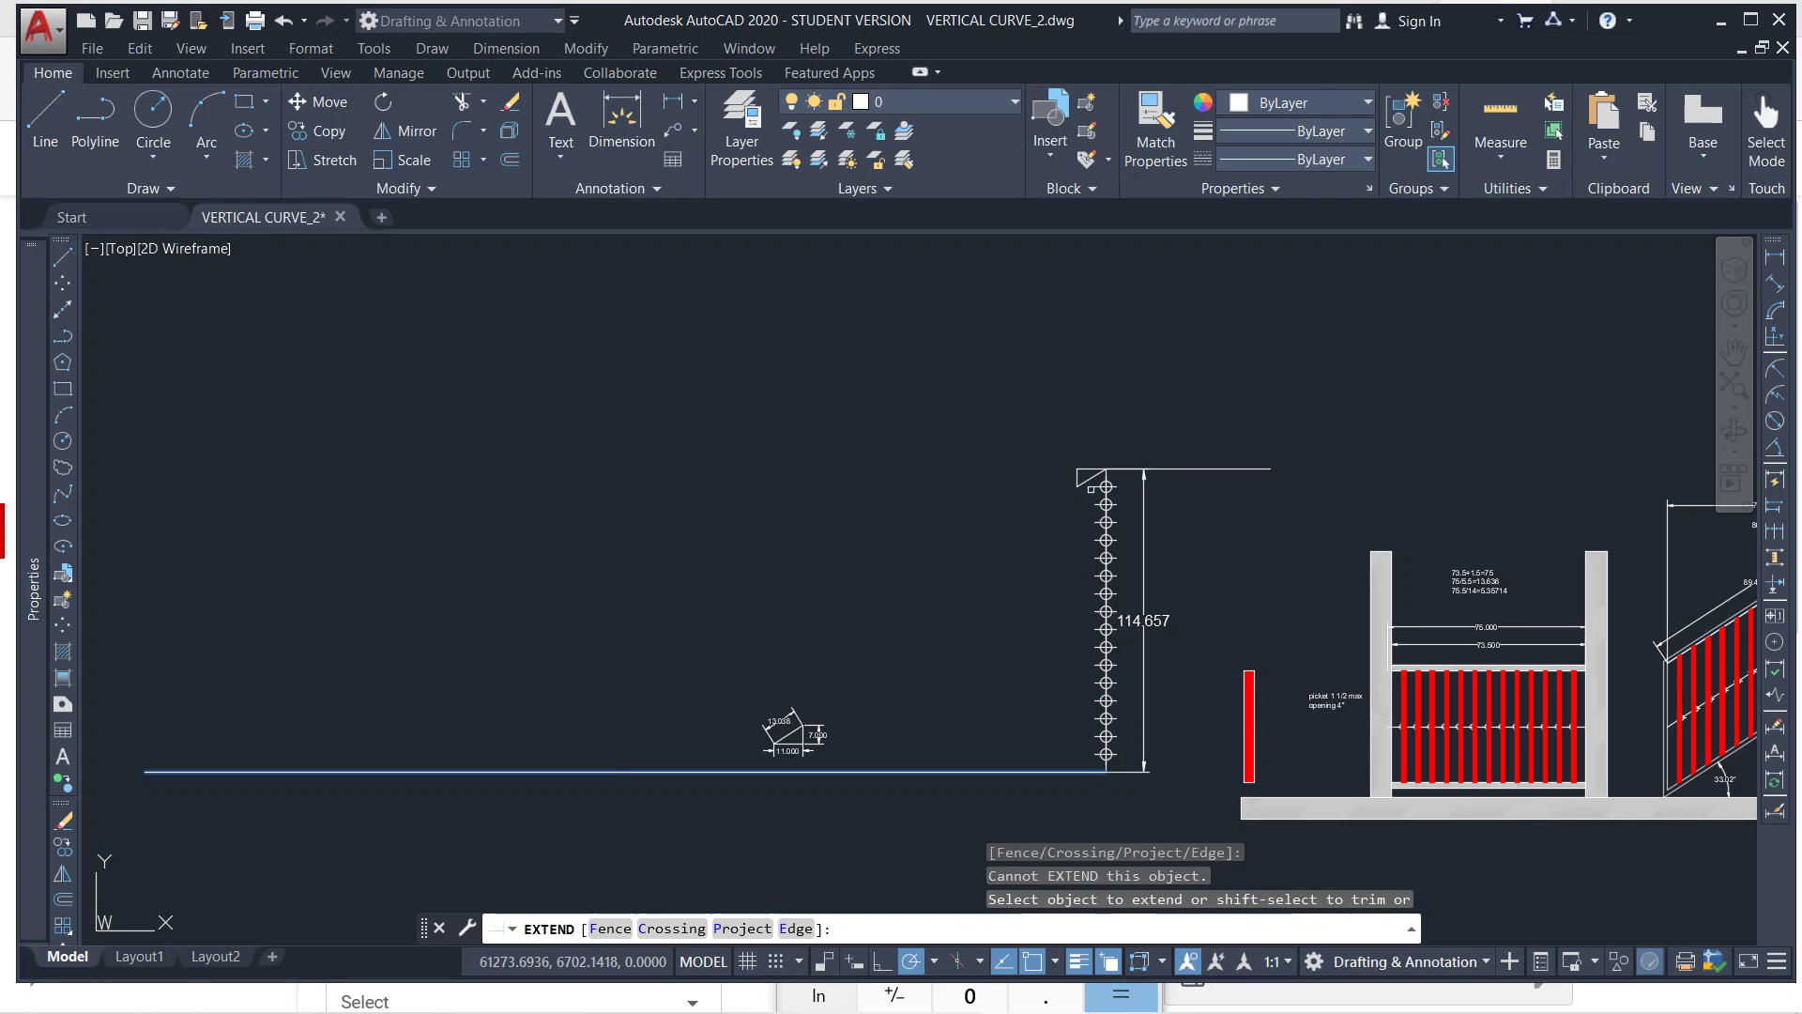
click(1051, 563)
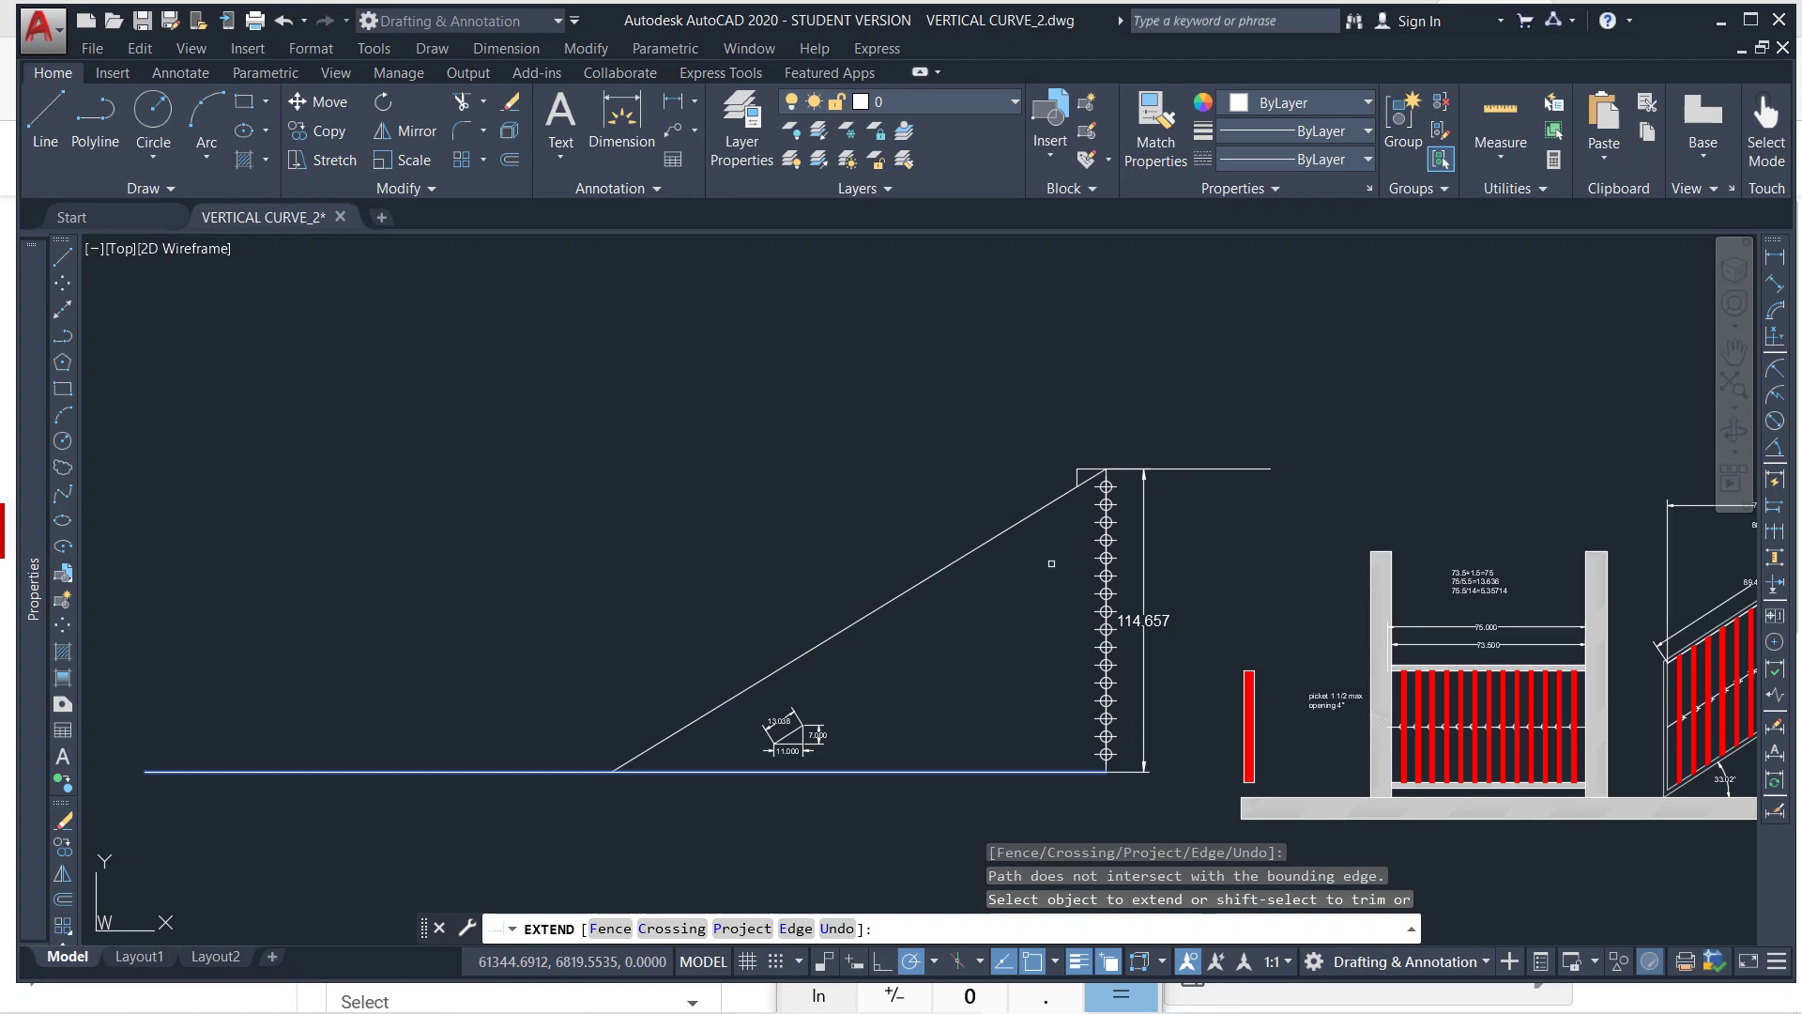
click(869, 734)
key(Escape)
key(Escape)
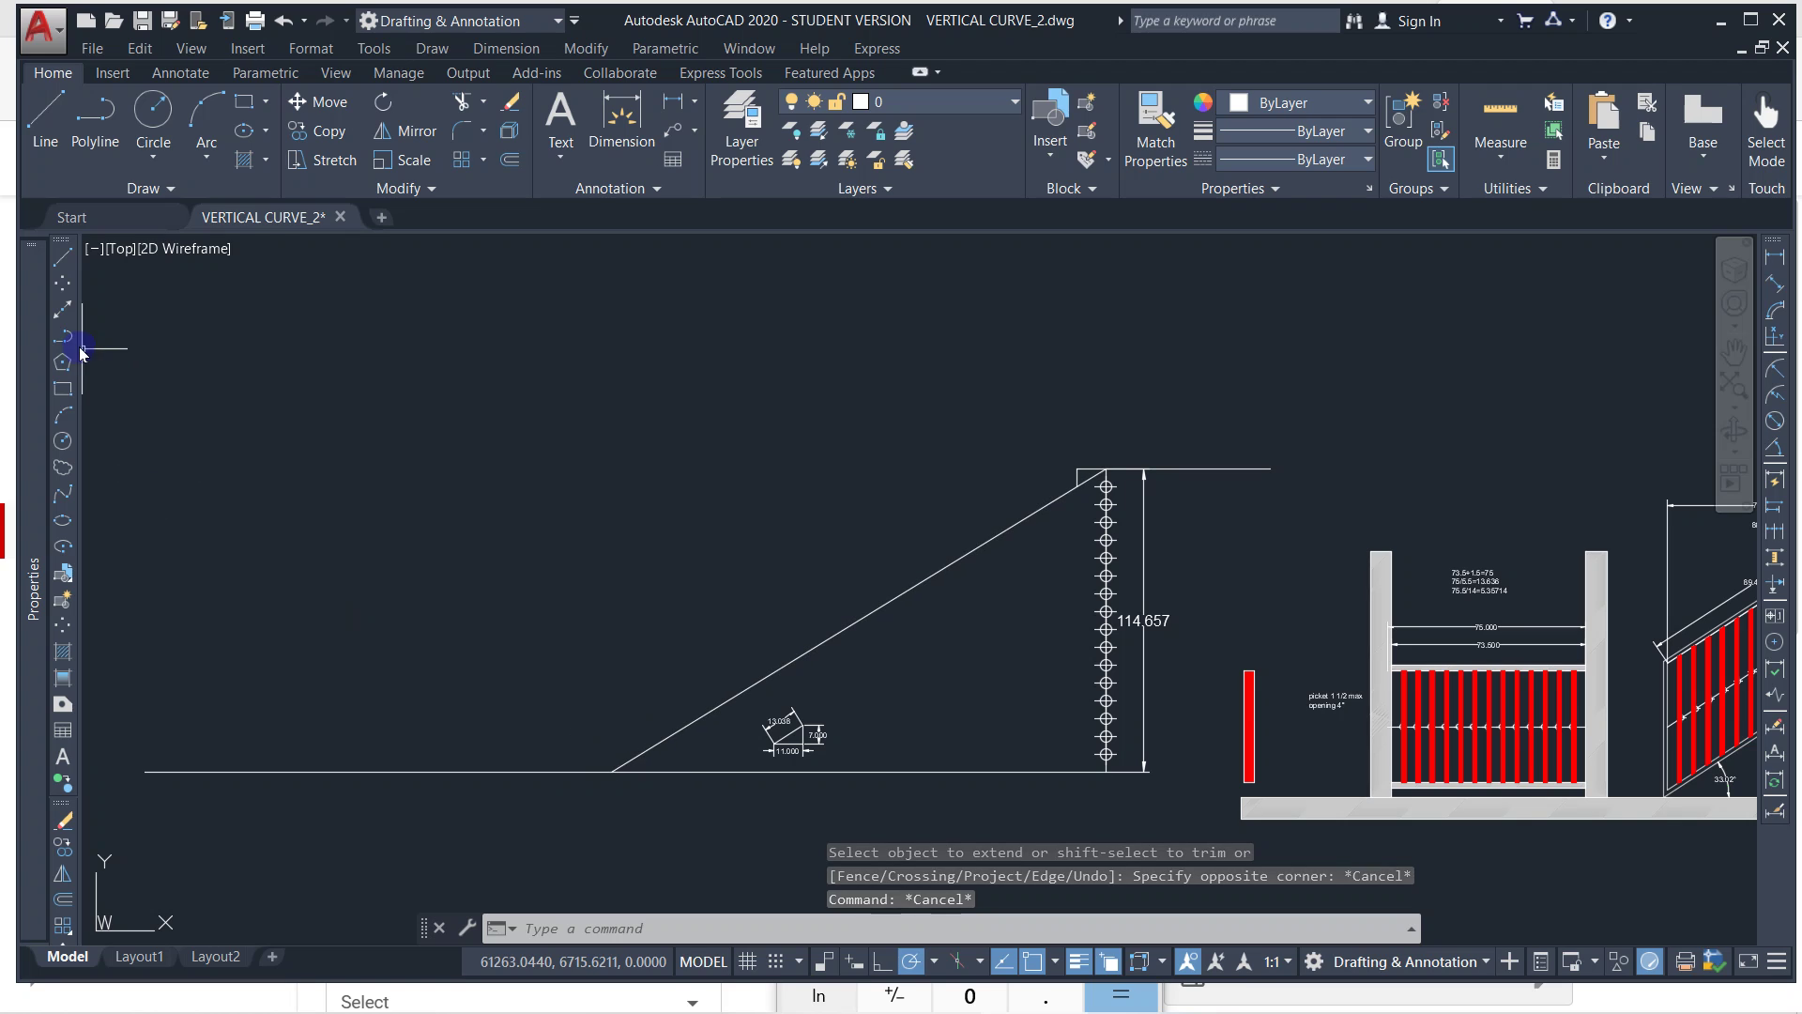
click(63, 388)
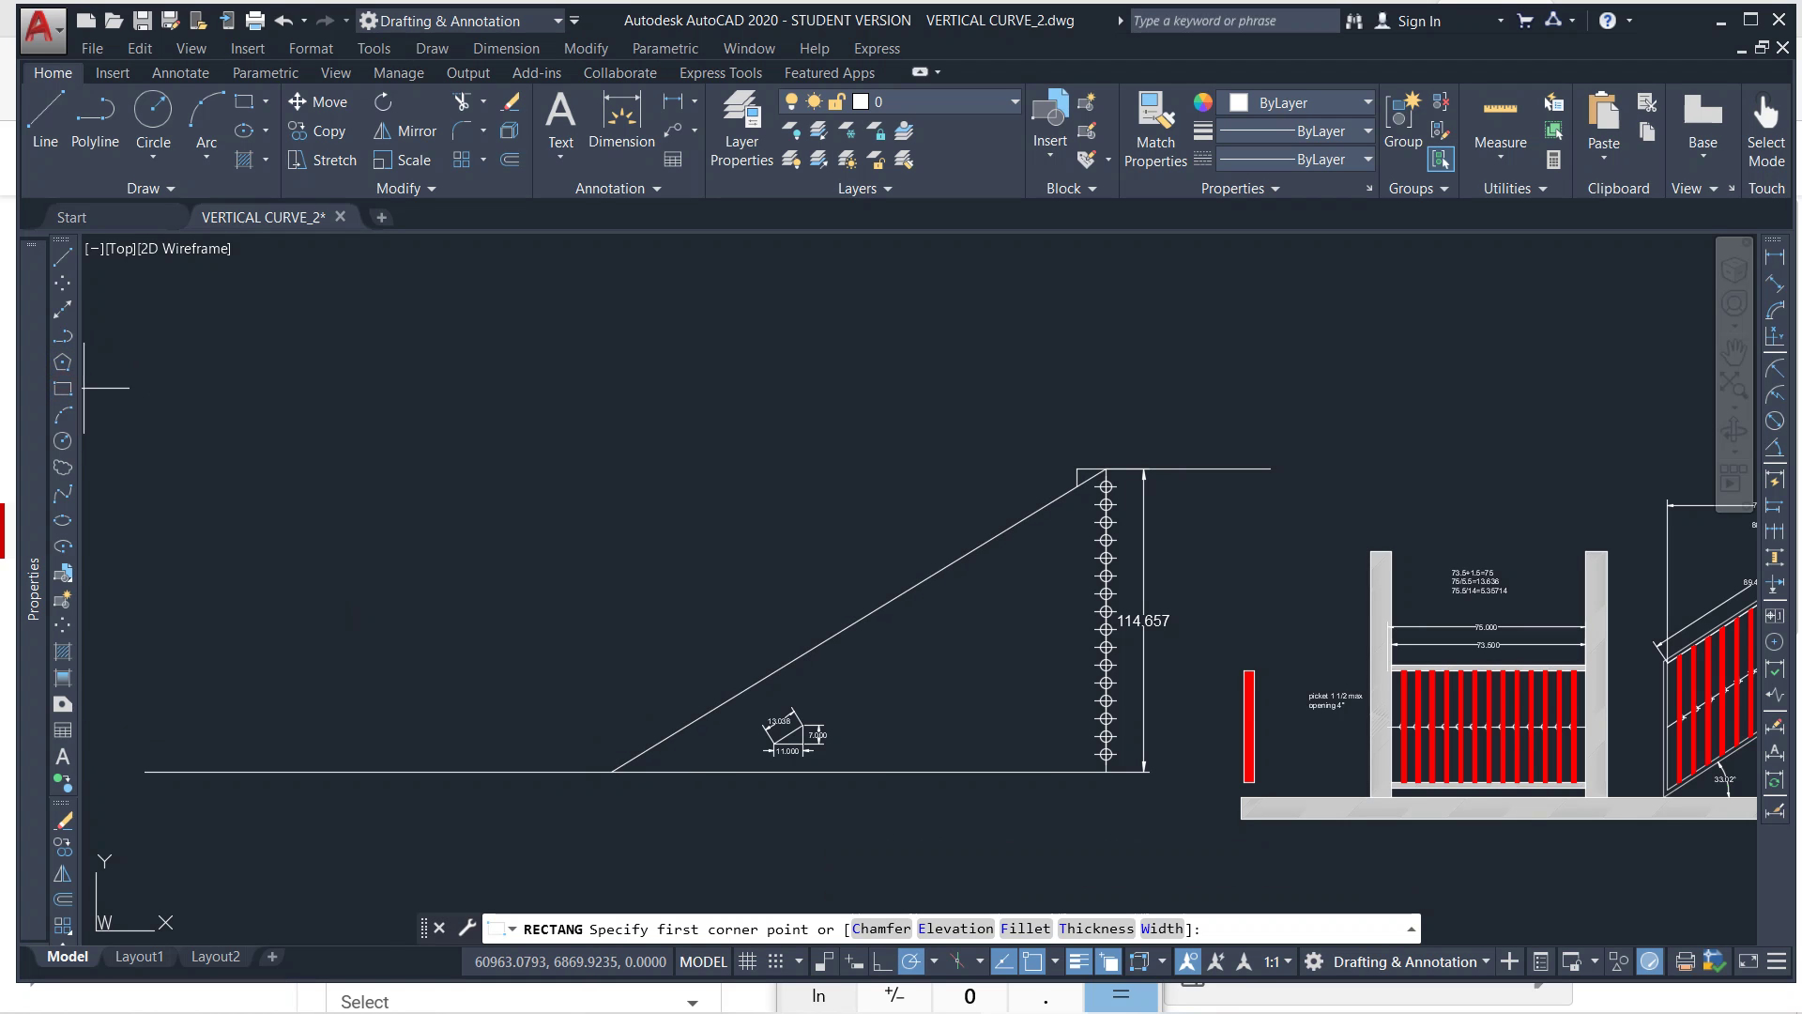
click(219, 429)
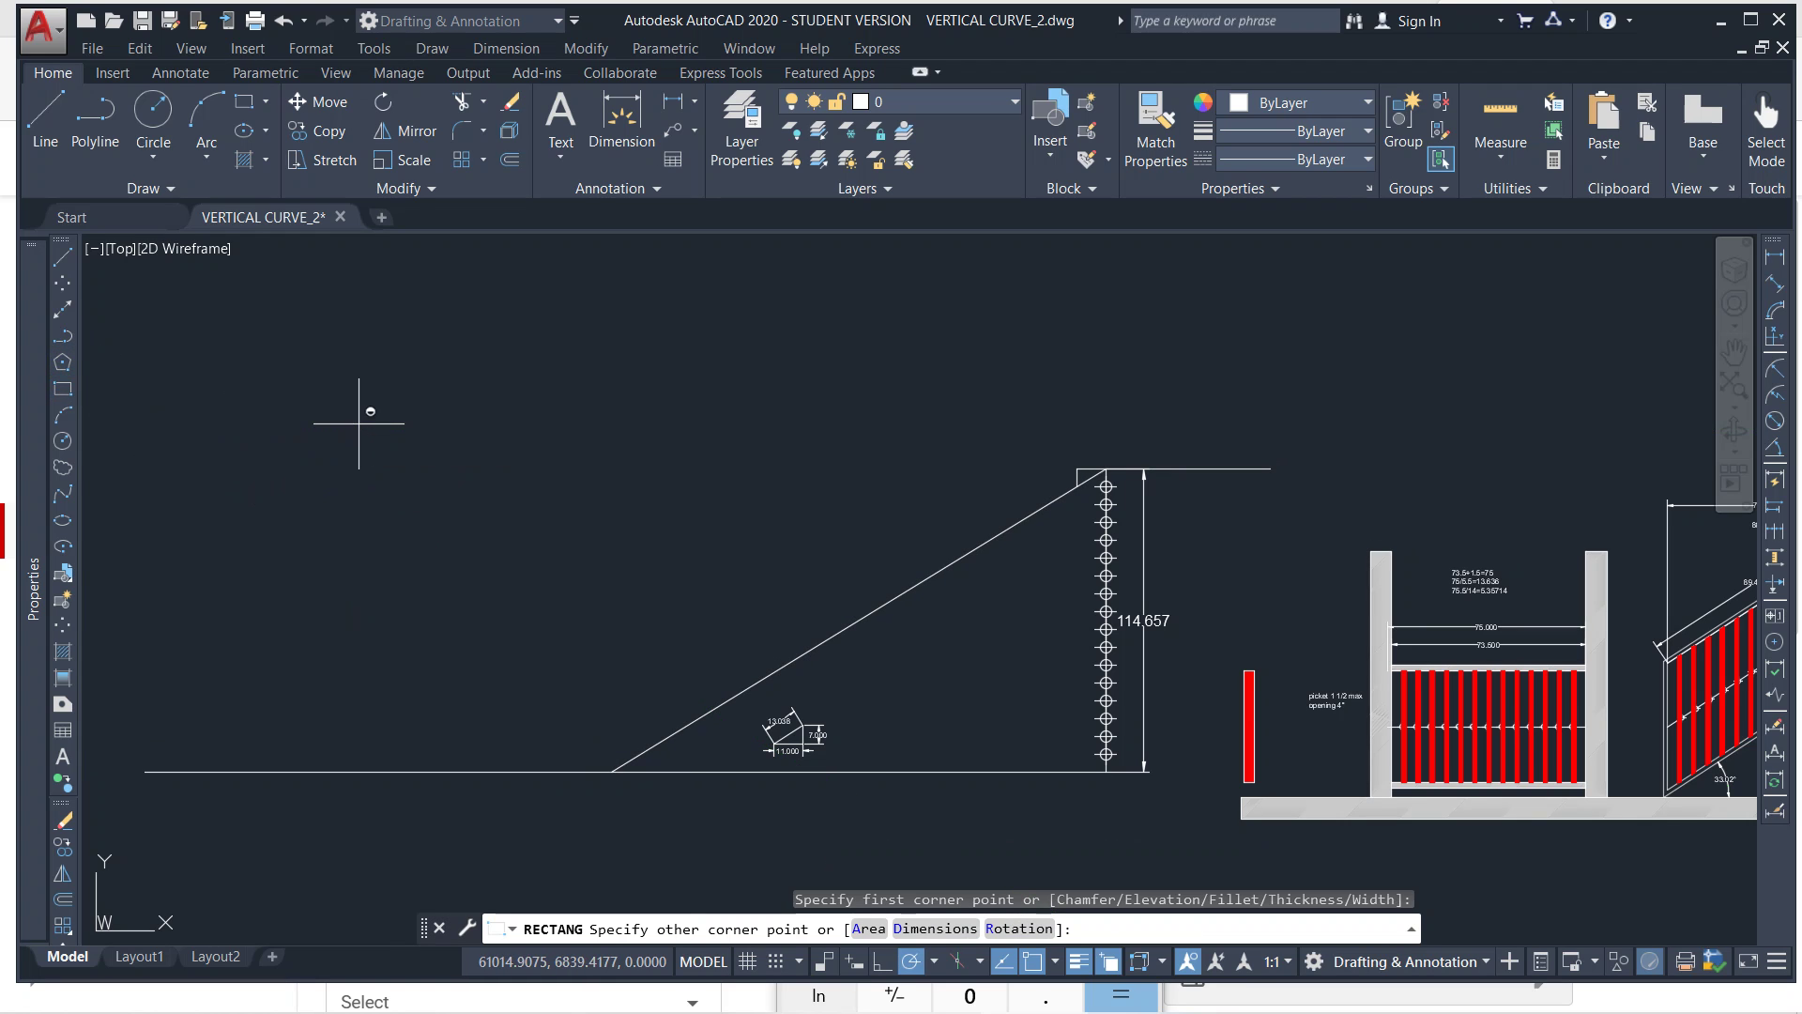
text(@)
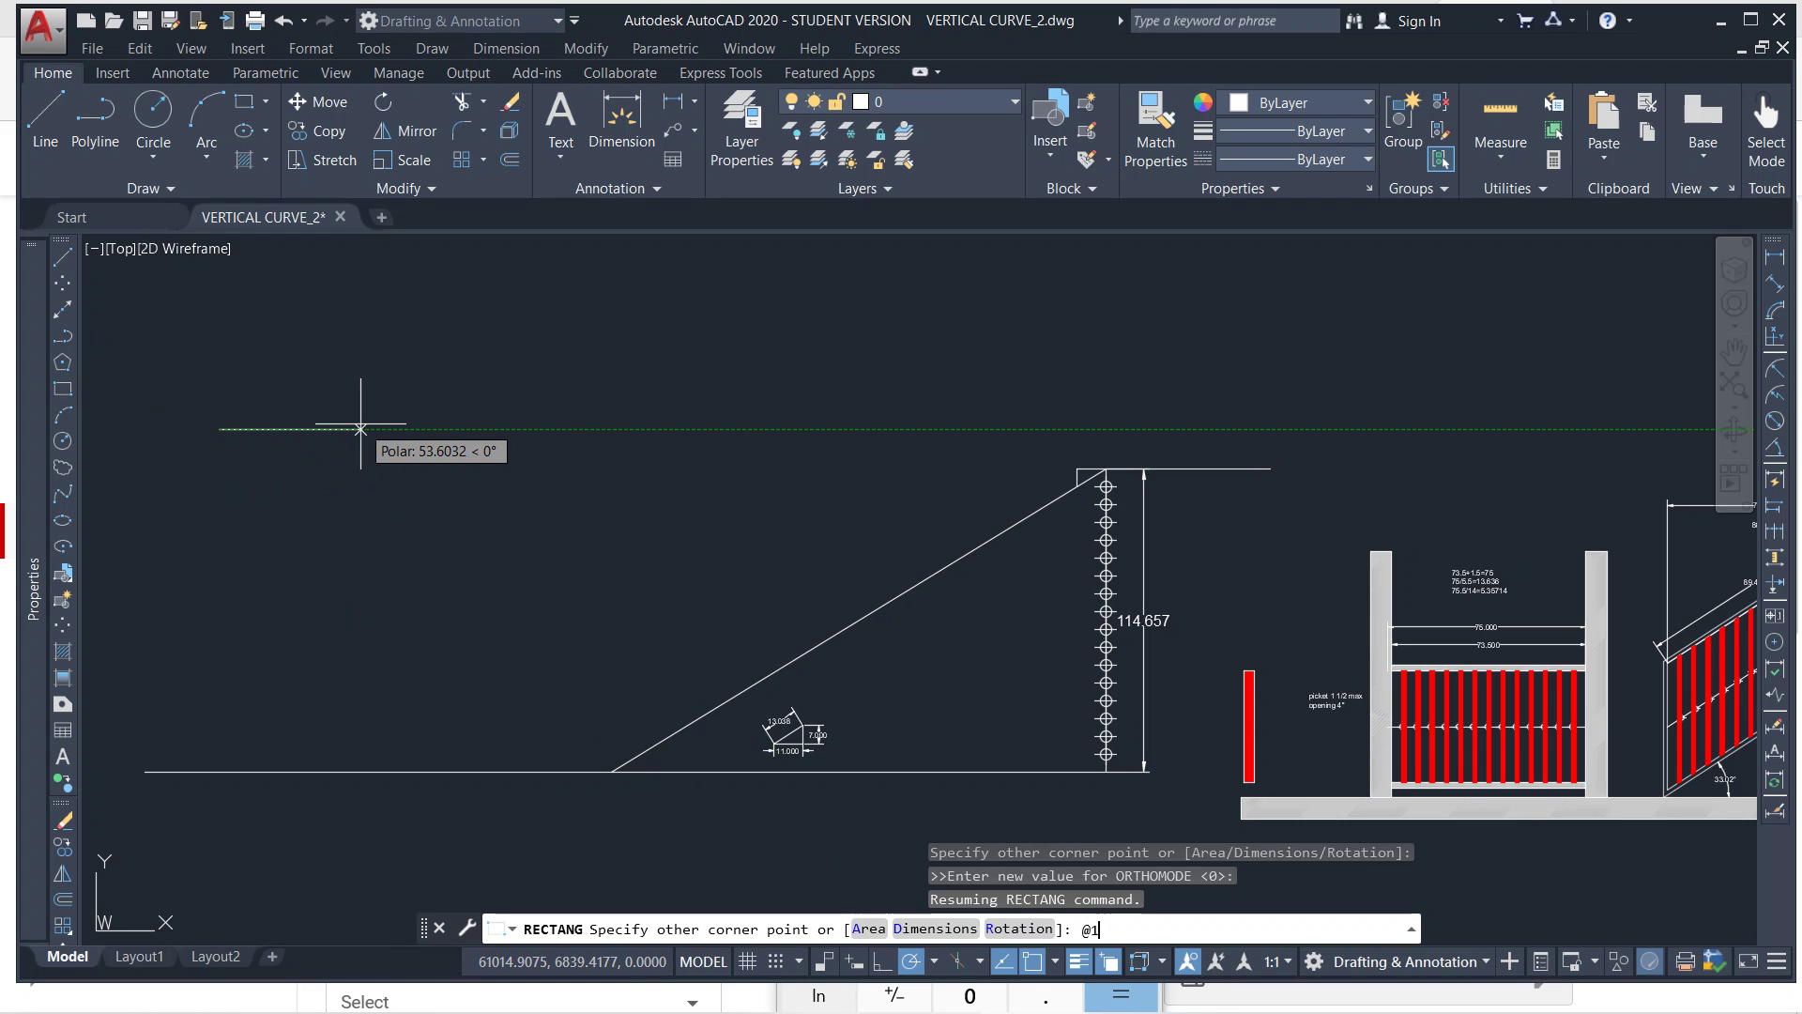
text(12,2)
key(Return)
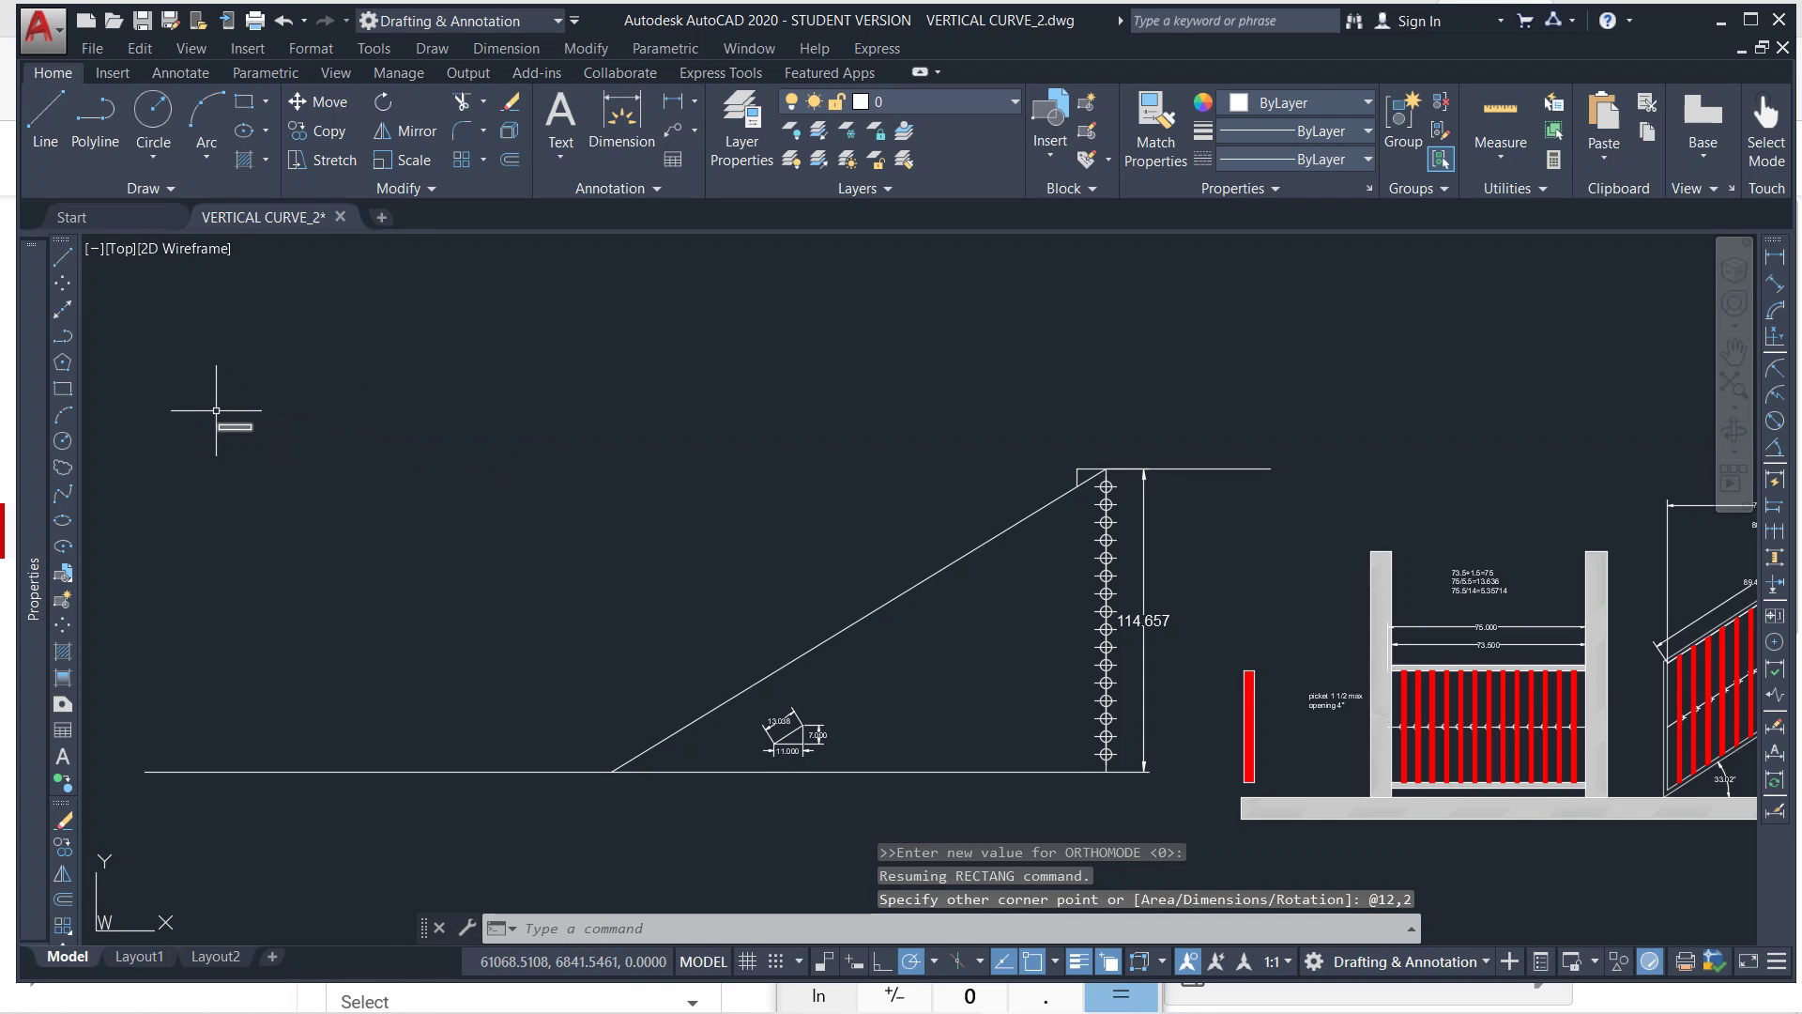
Move the rectangle by its corner onto the ground line at the slope's foot.
drag(206, 409, 266, 454)
text(m)
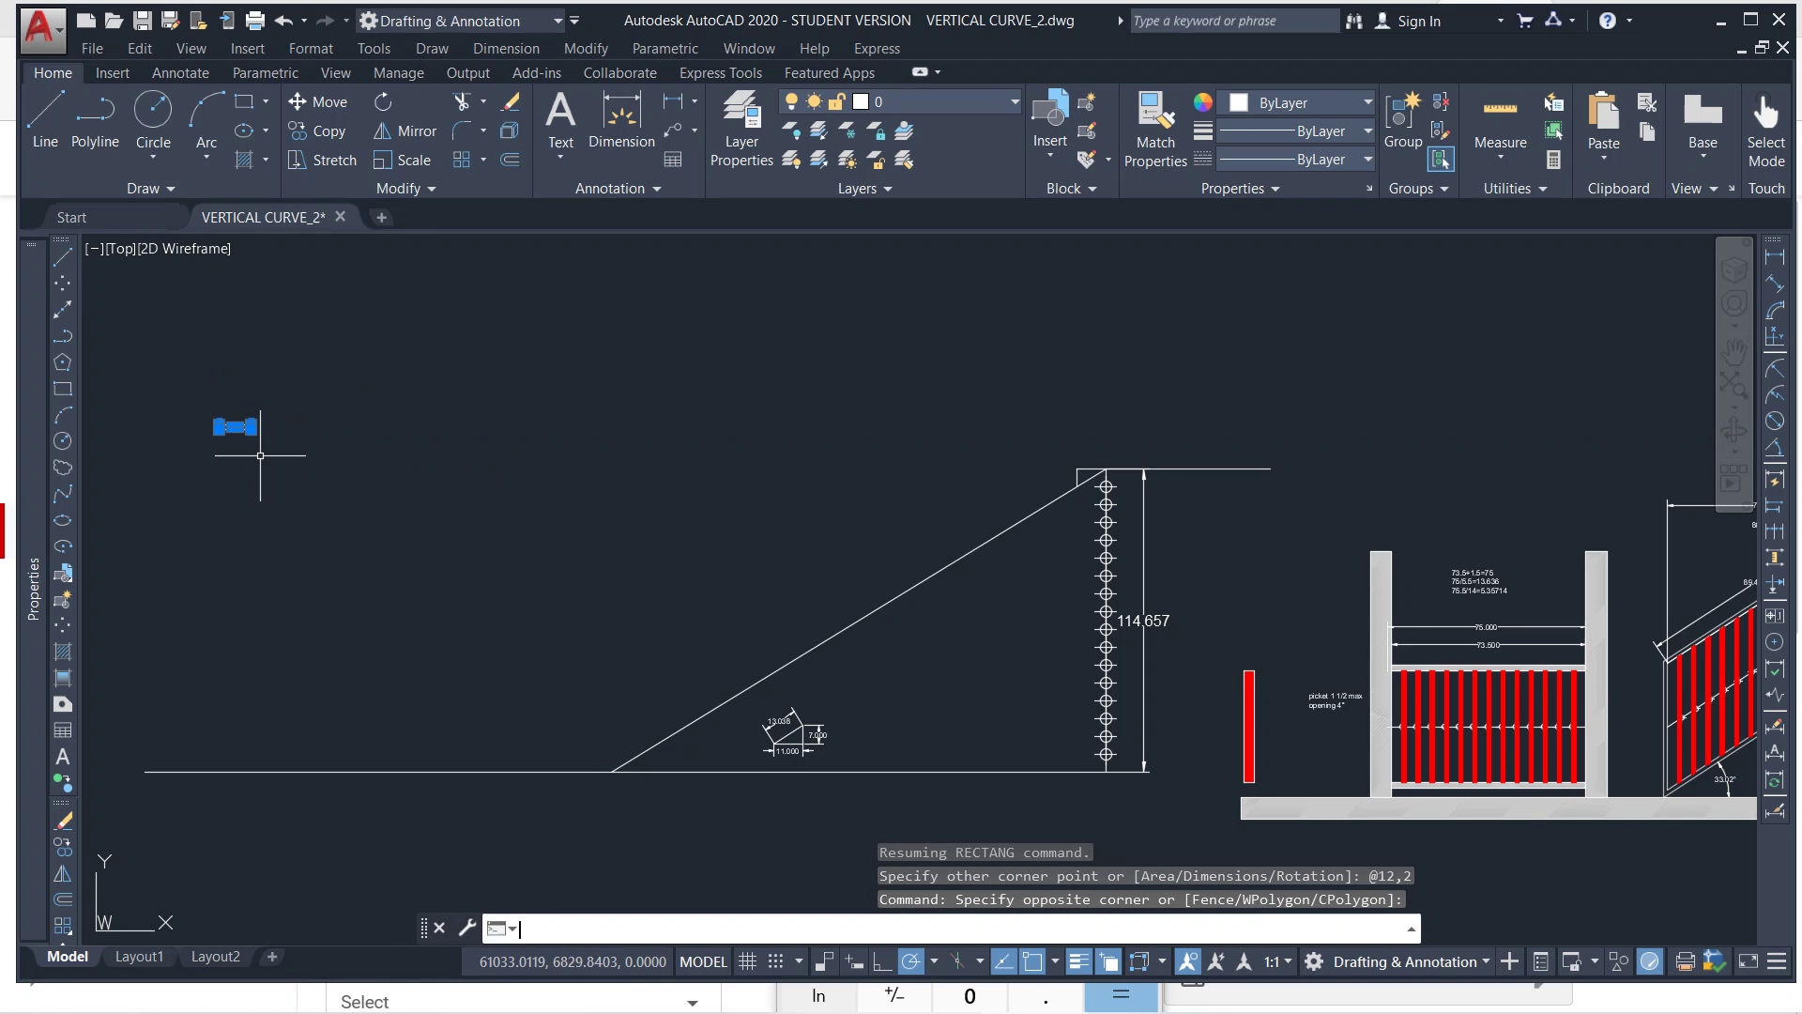
key(Return)
click(219, 424)
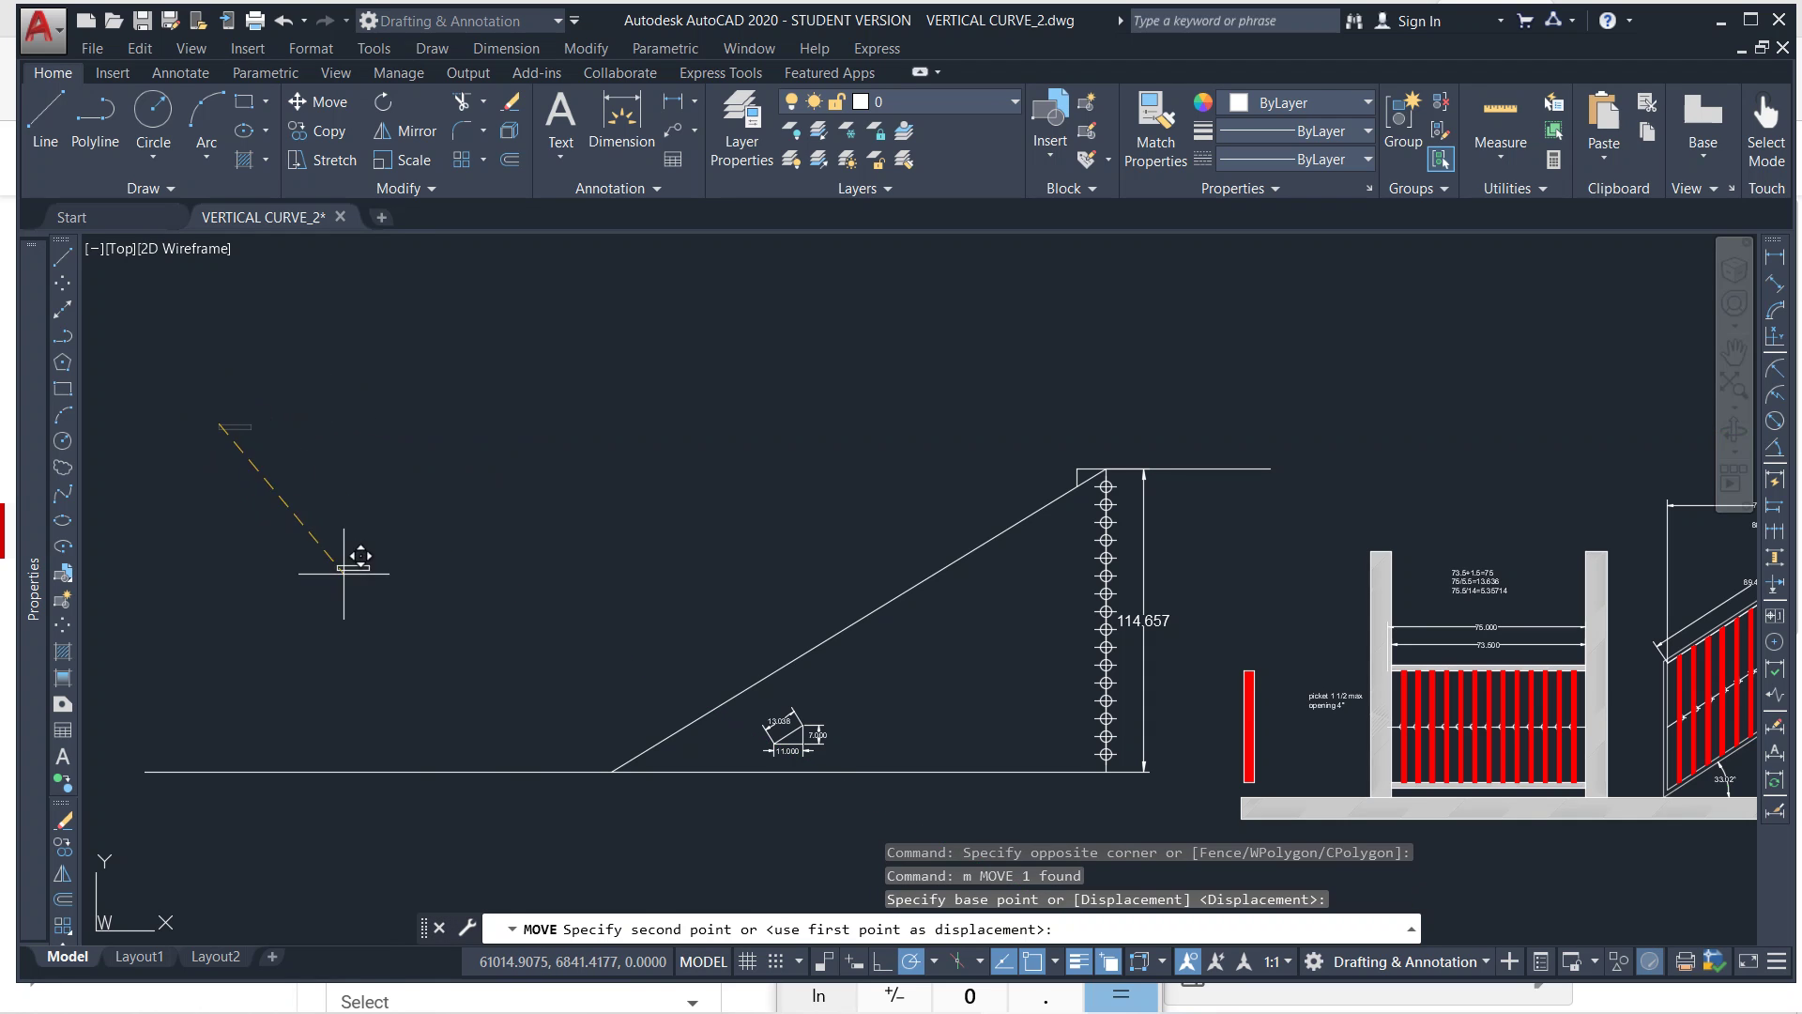
scroll(600, 765, up, 5)
click(815, 697)
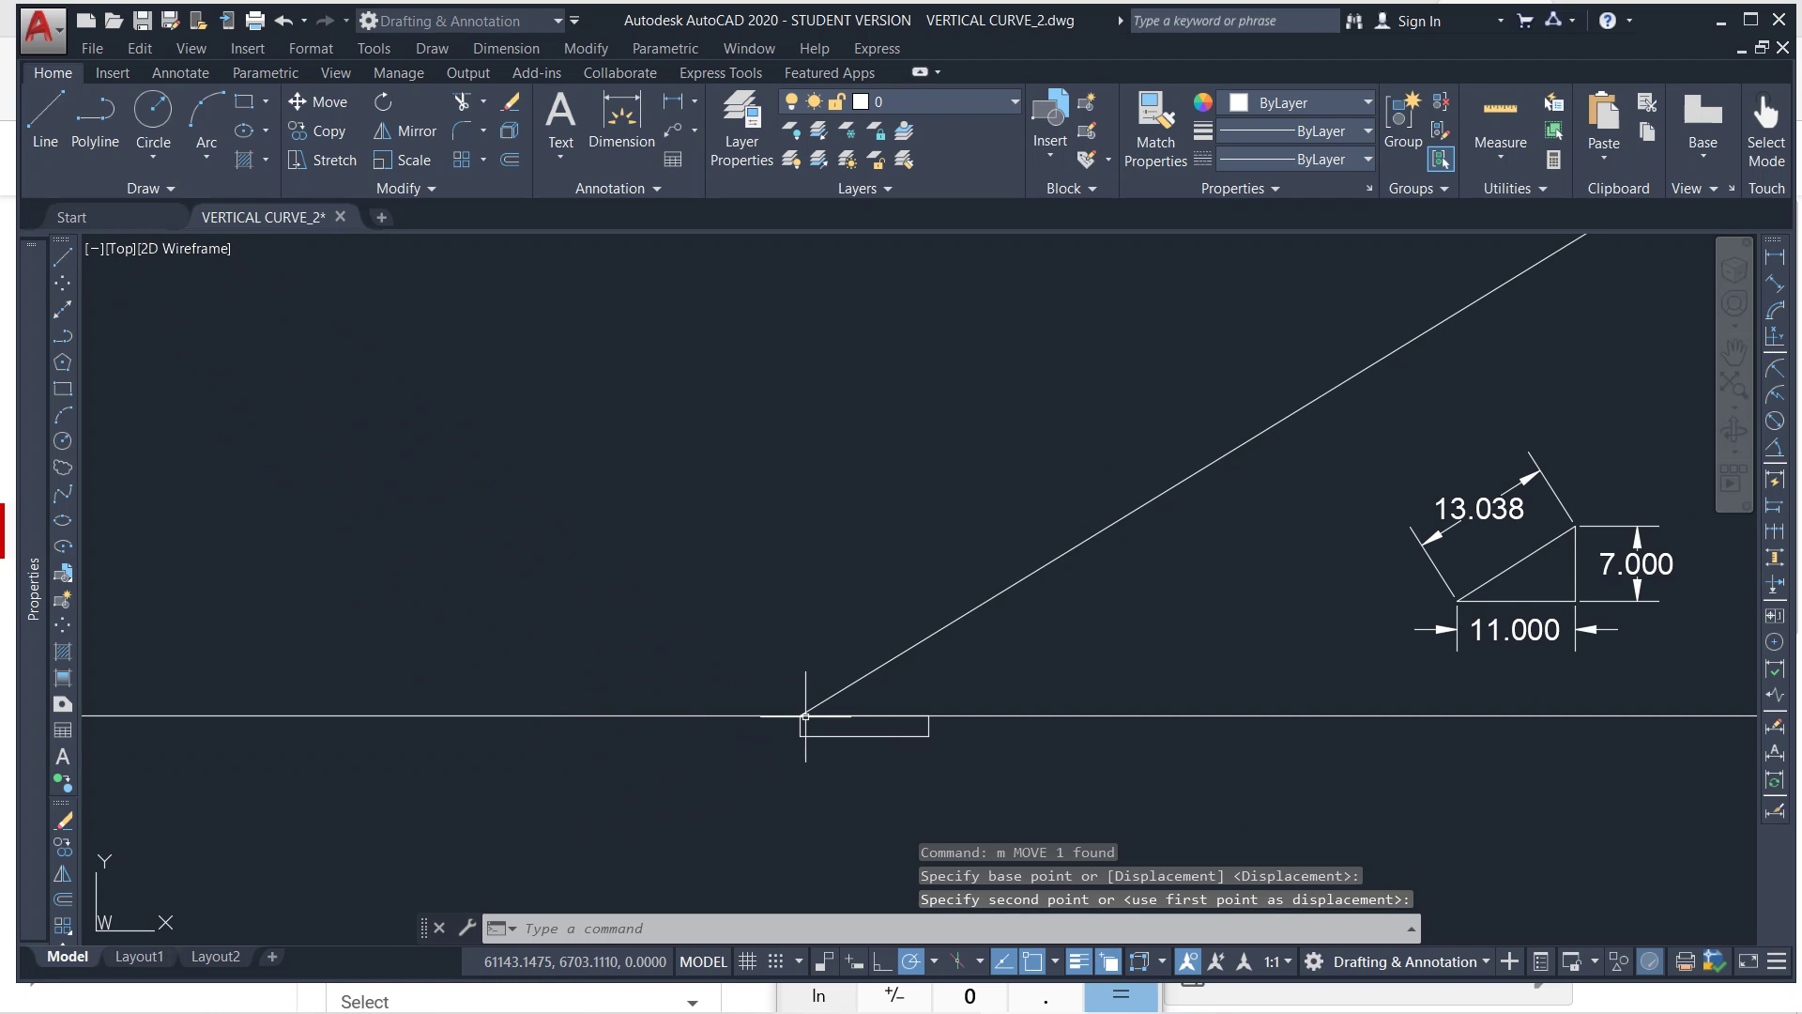
key(Escape)
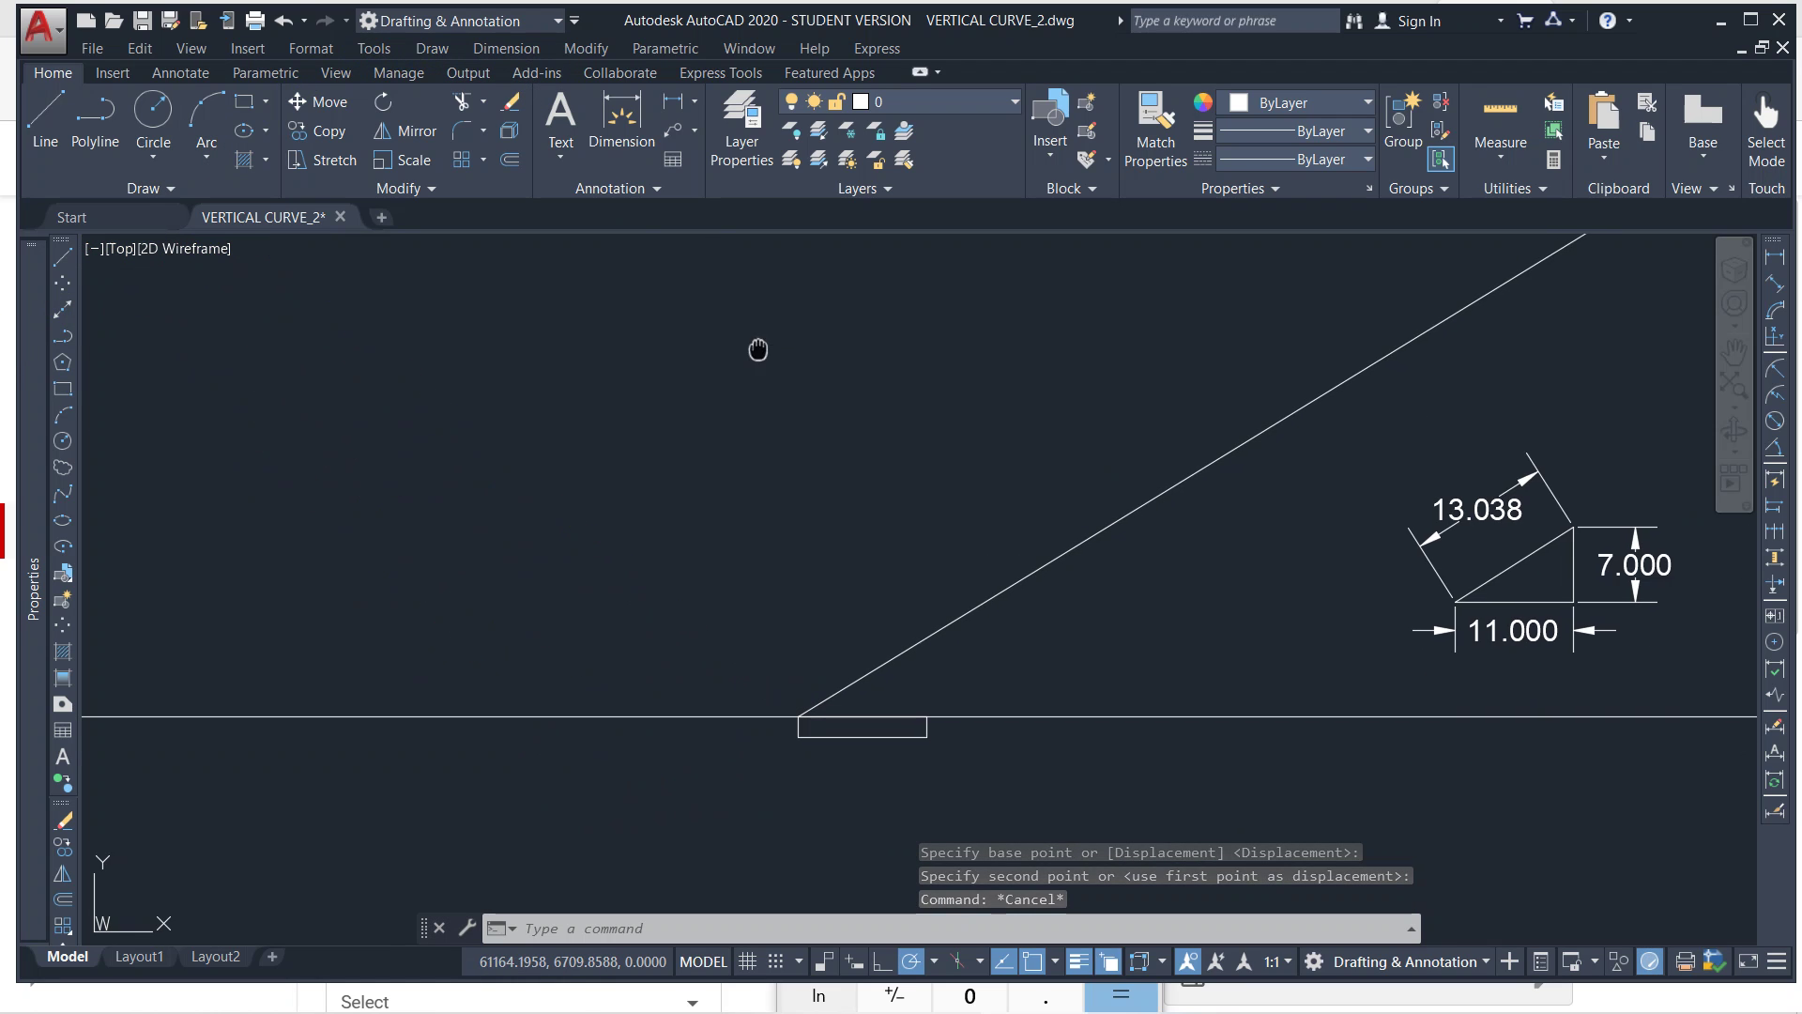
scroll(657, 366, down, 3)
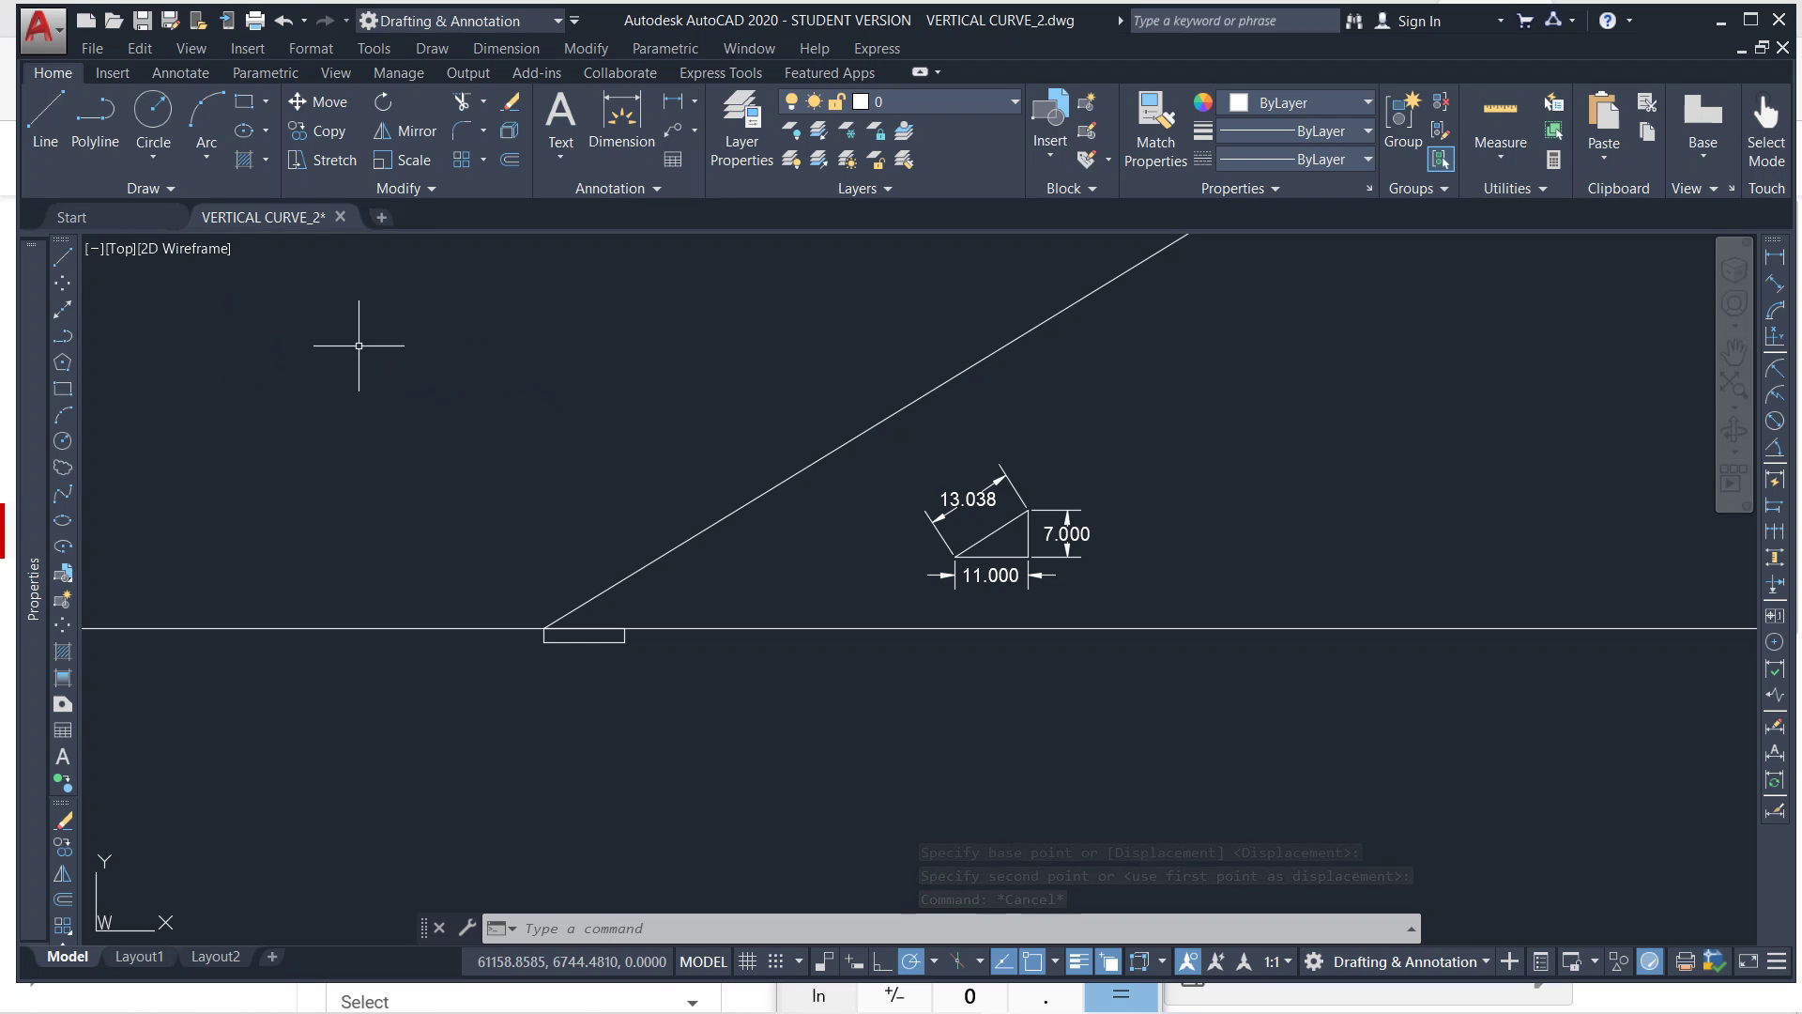
click(433, 48)
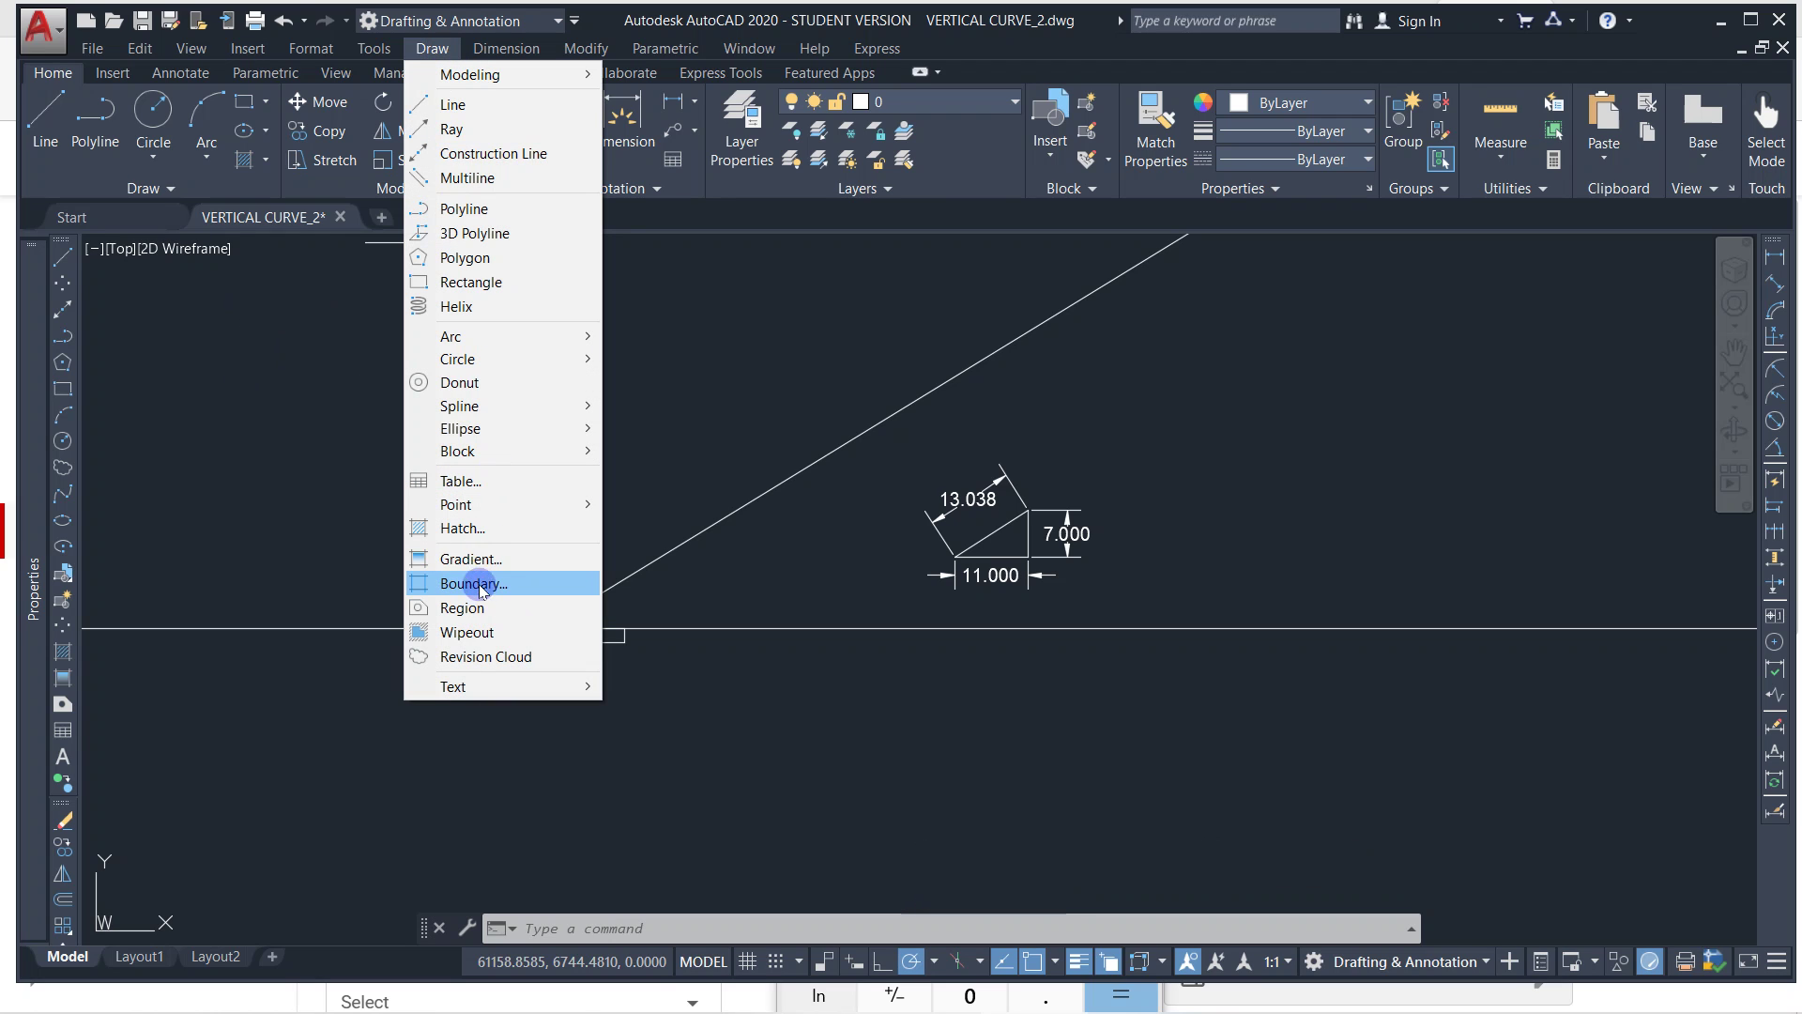
Fill the small rectangle with SOLID hatch.
click(464, 528)
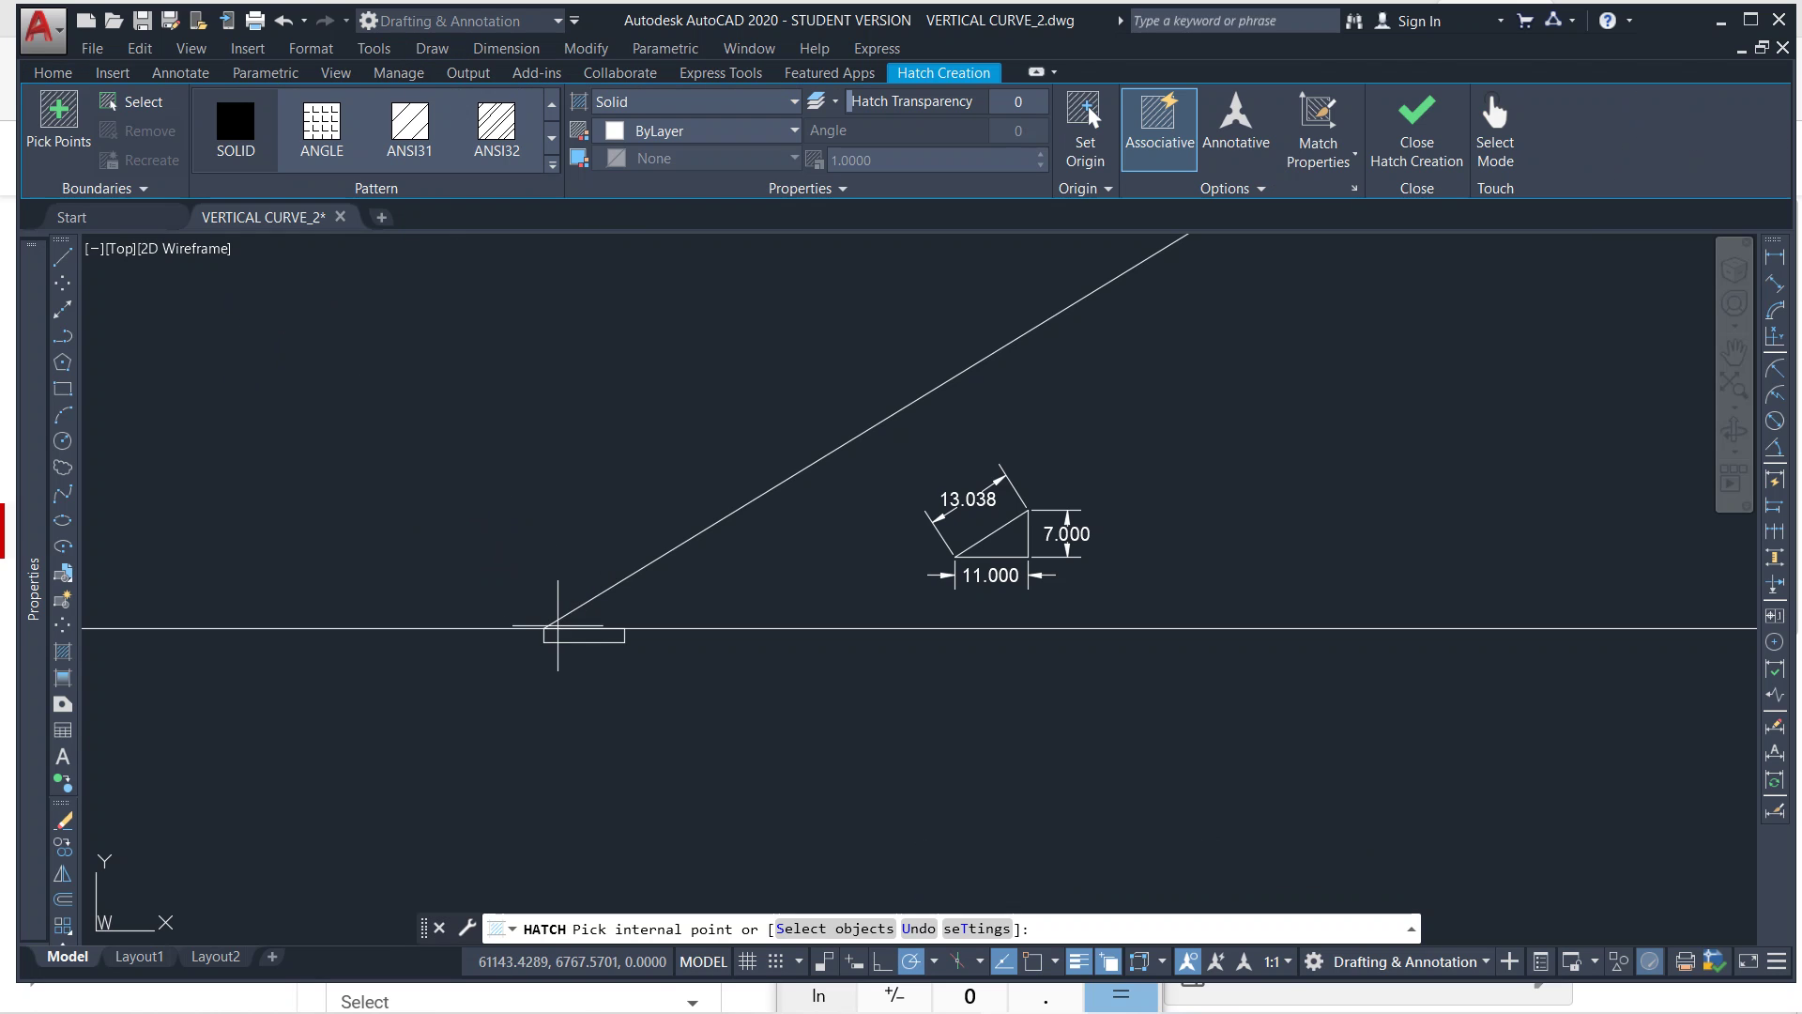
click(556, 625)
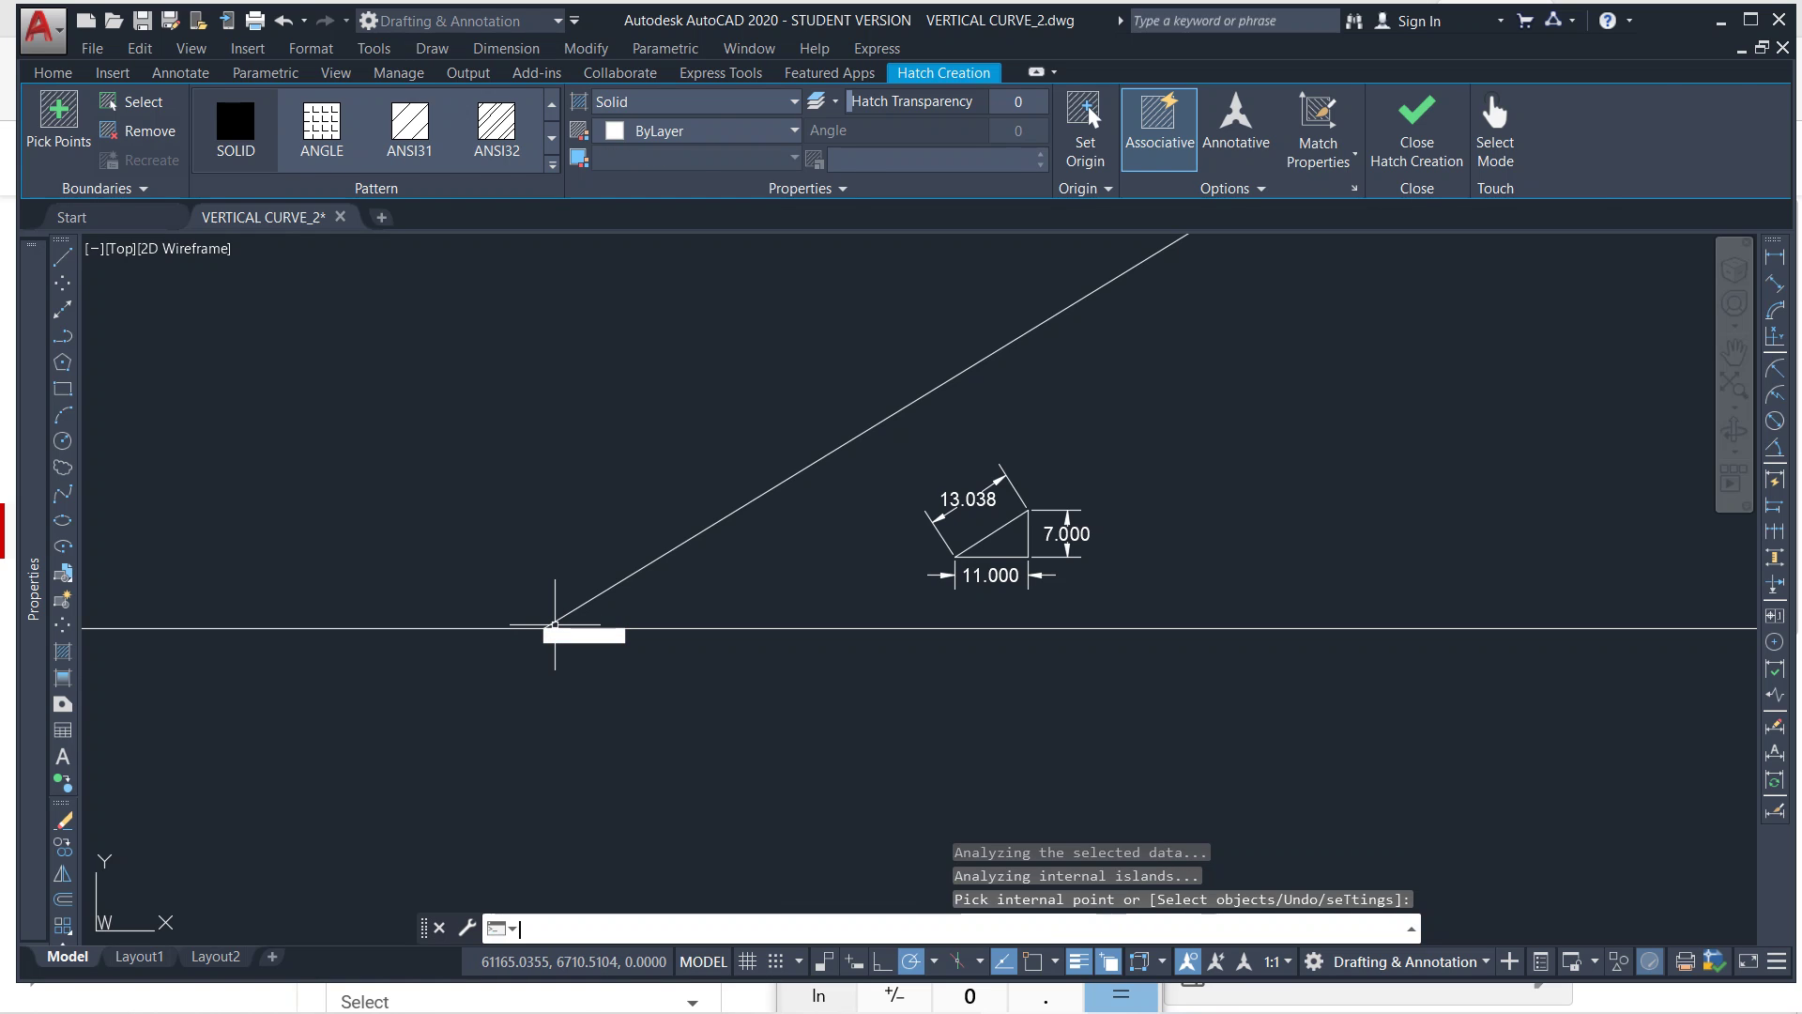
key(Escape)
Group the rectangle together with its hatch.
click(479, 572)
click(720, 684)
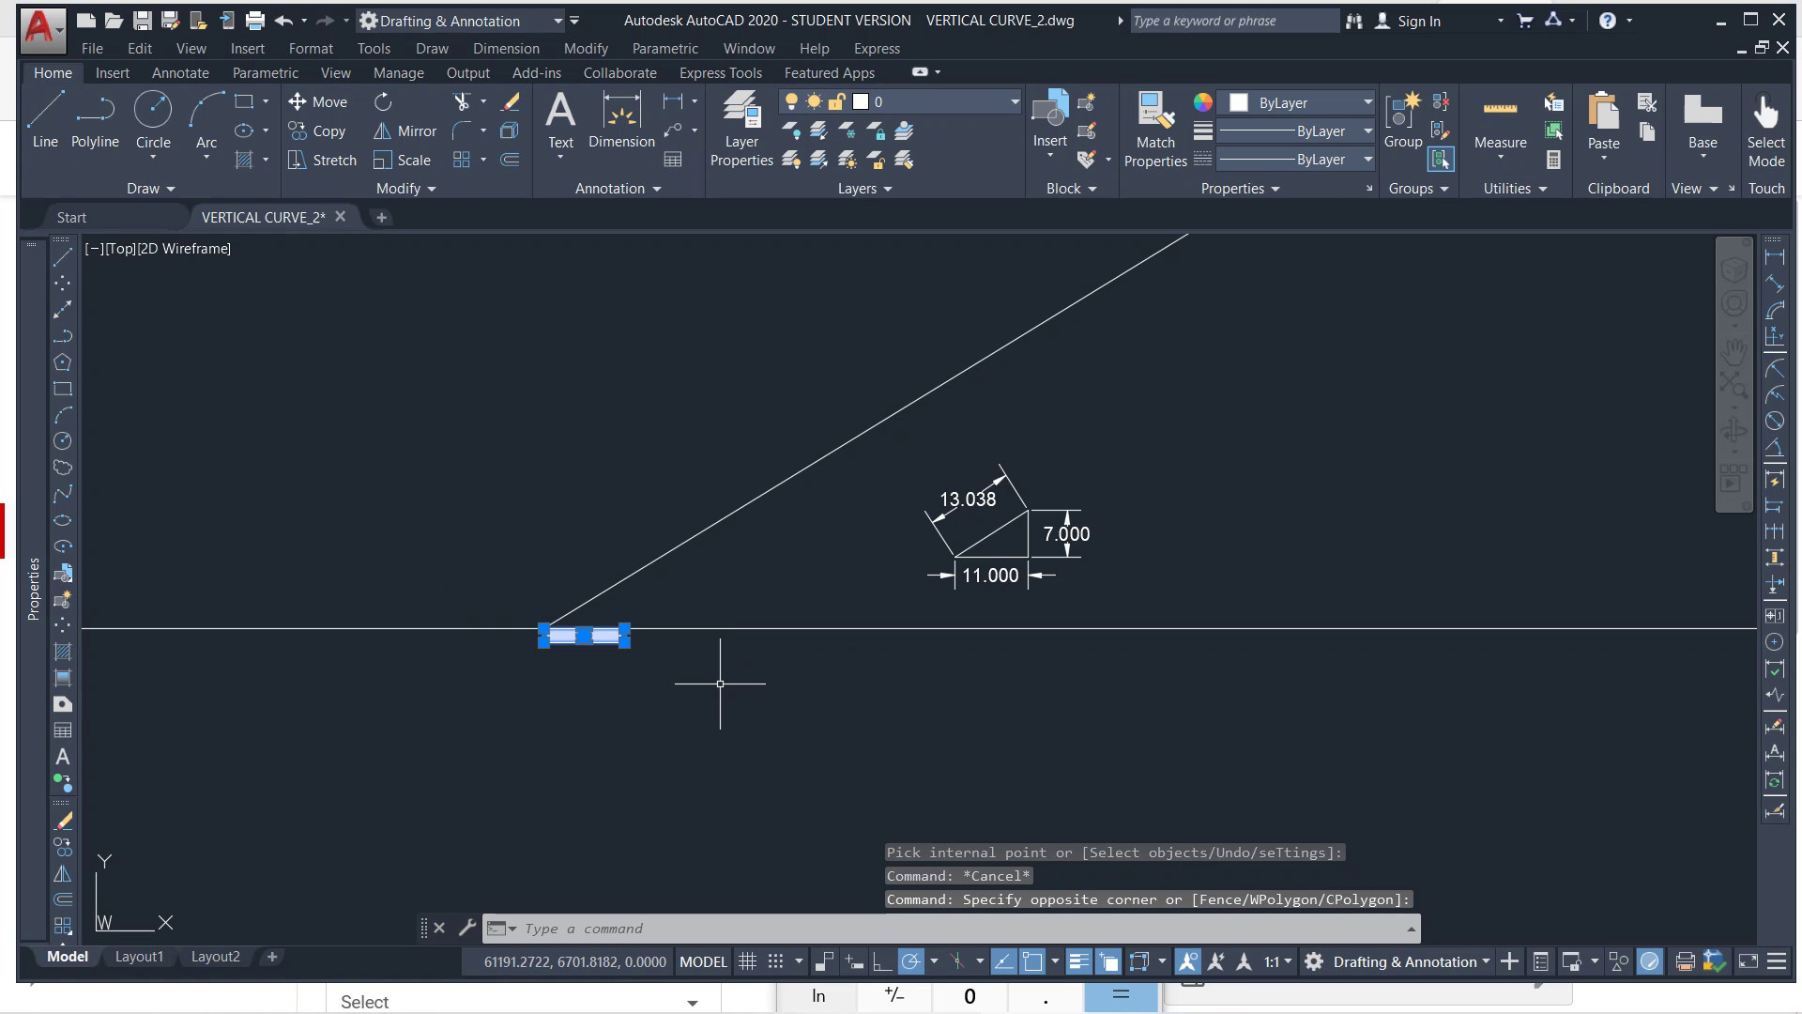
text(grid)
key(BackSpace)
key(BackSpace)
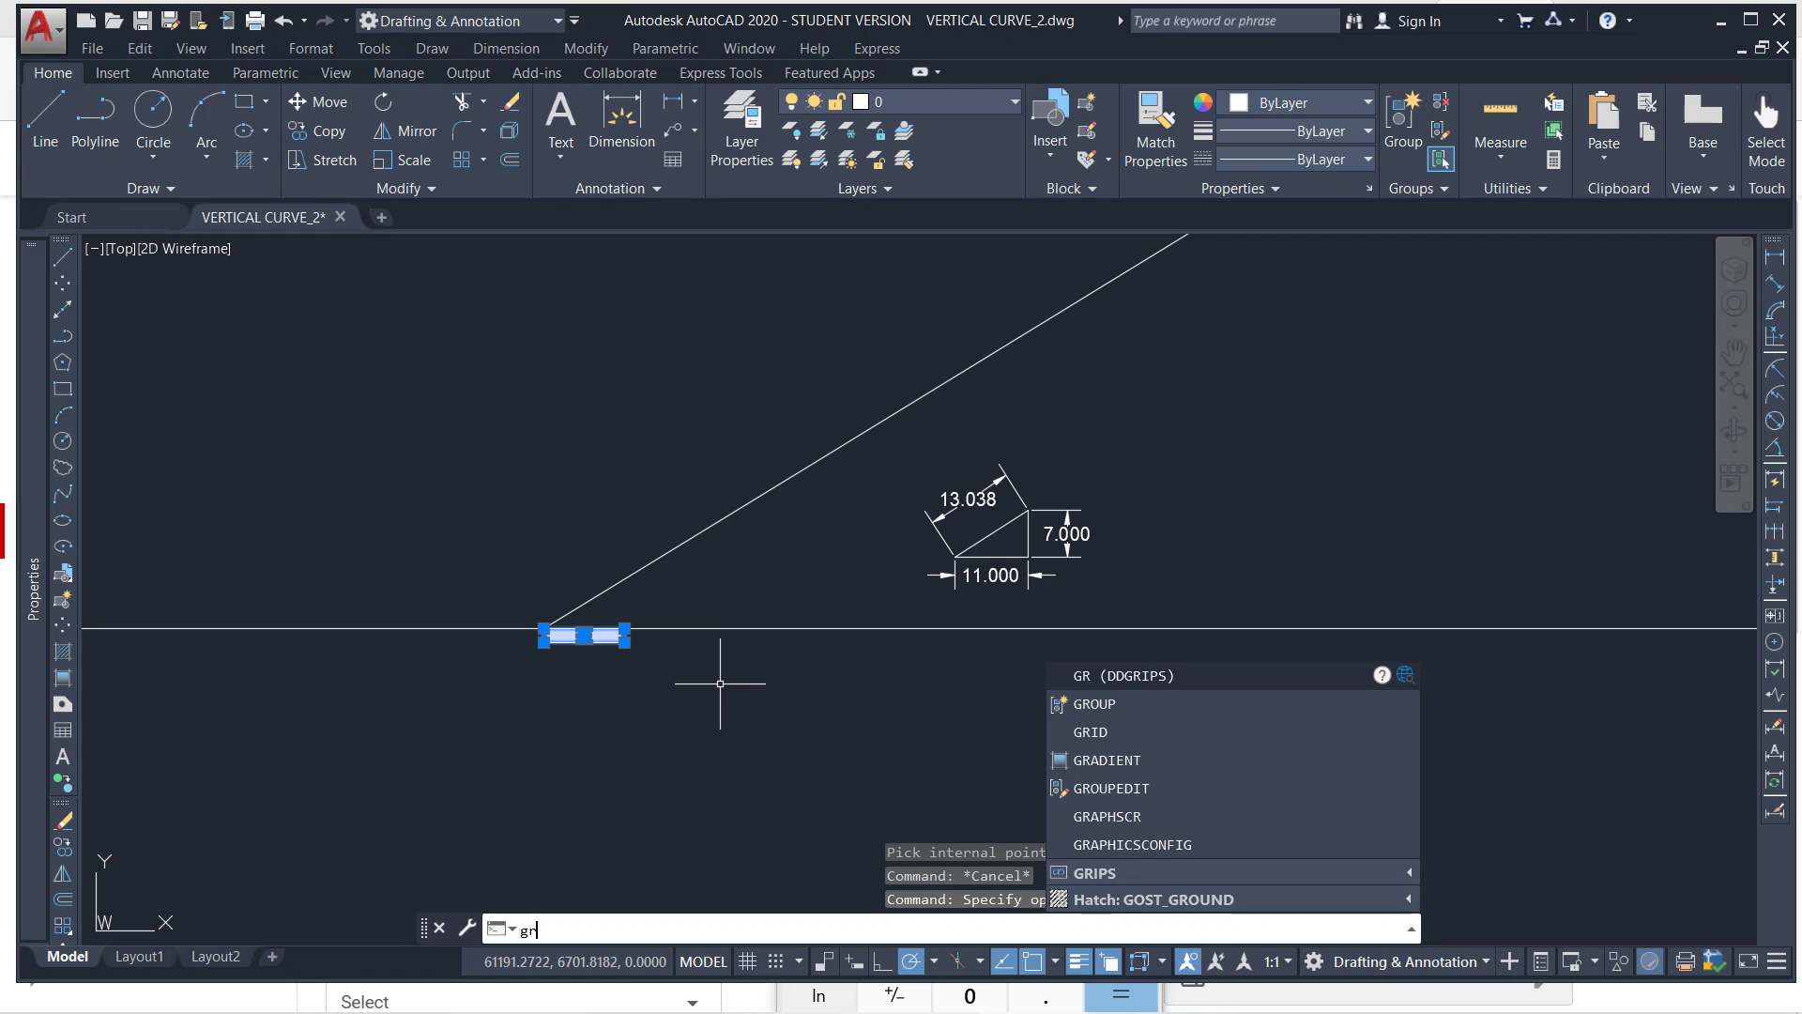
text(oup)
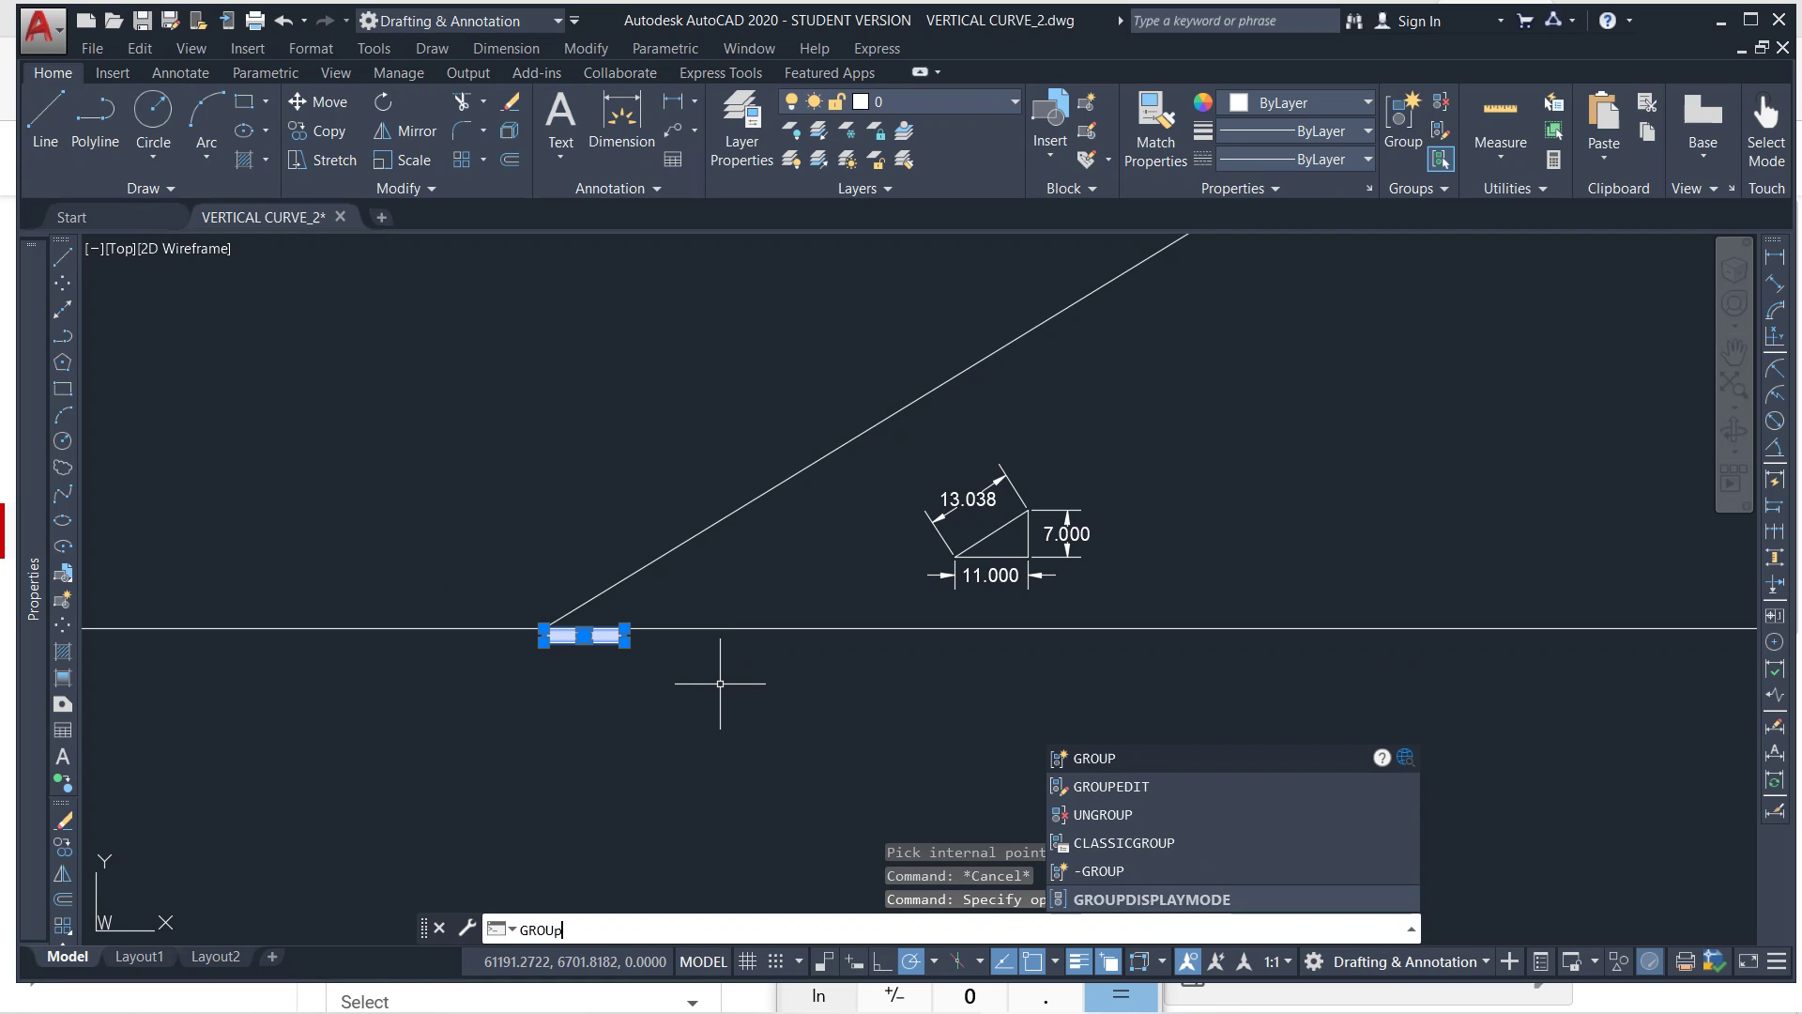
key(Return)
Set the grouped tread's colour to Red in Properties.
click(475, 595)
click(692, 684)
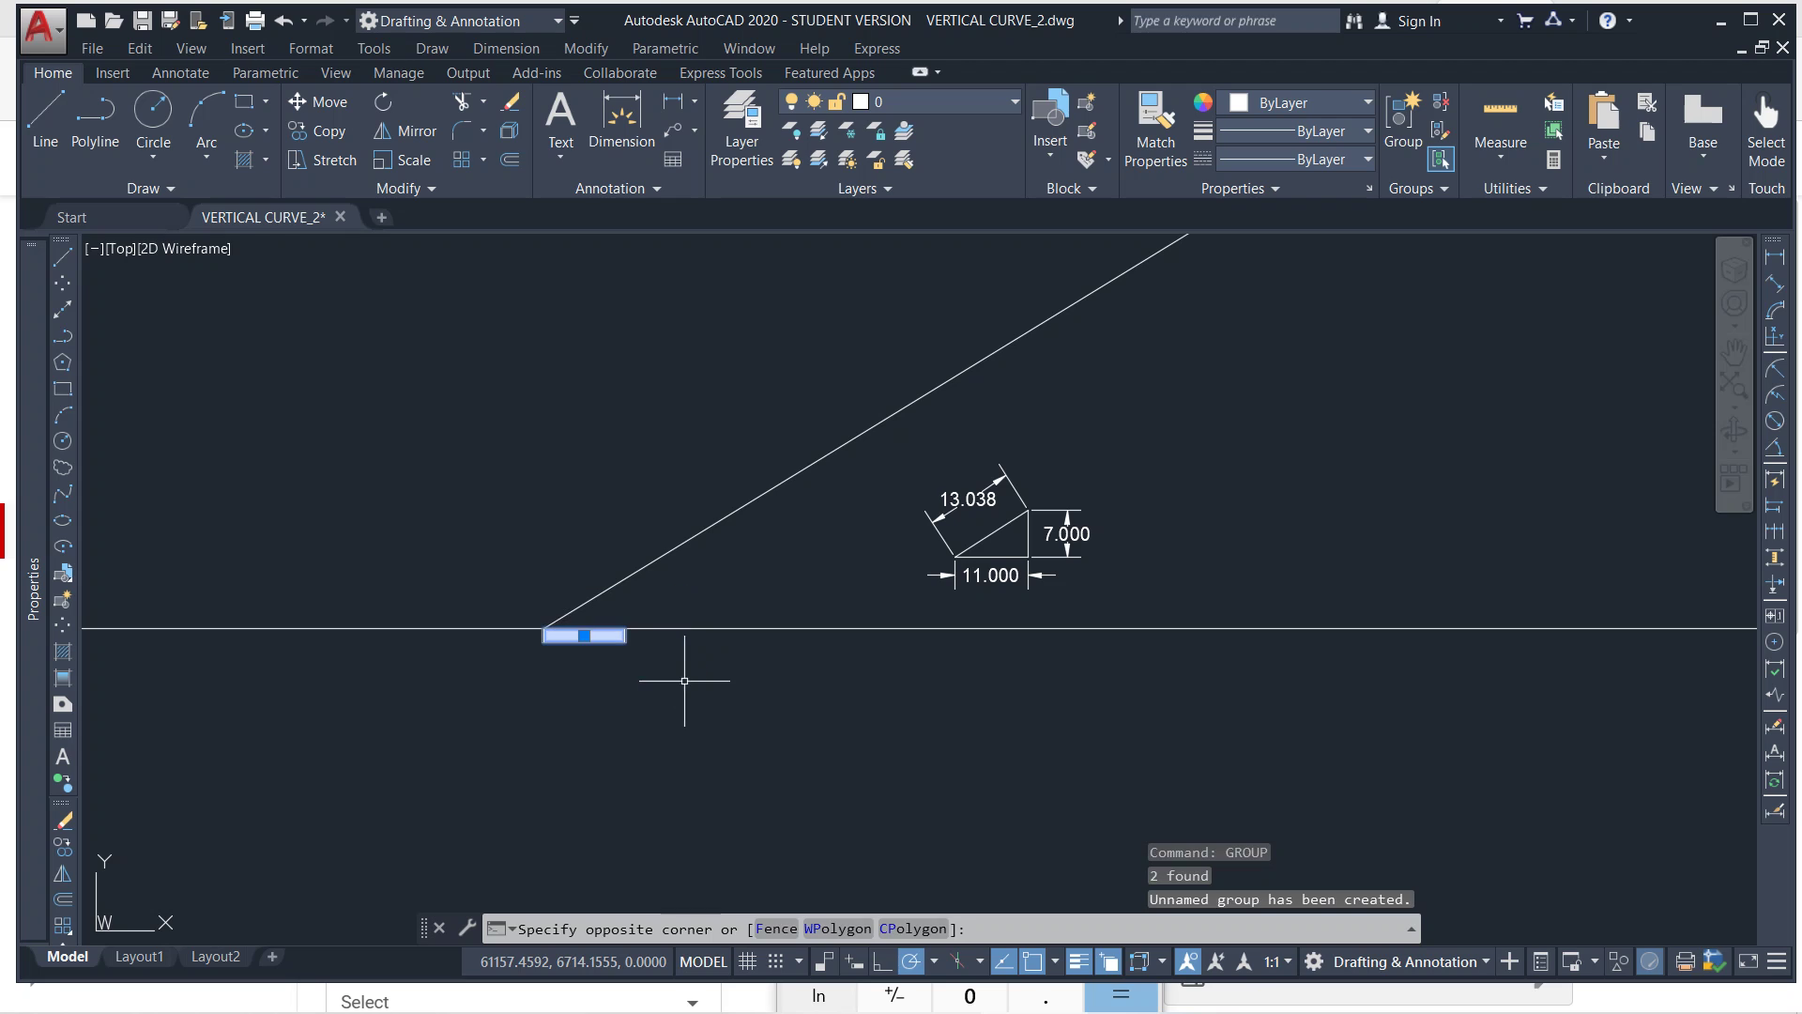
mouse_move(31, 338)
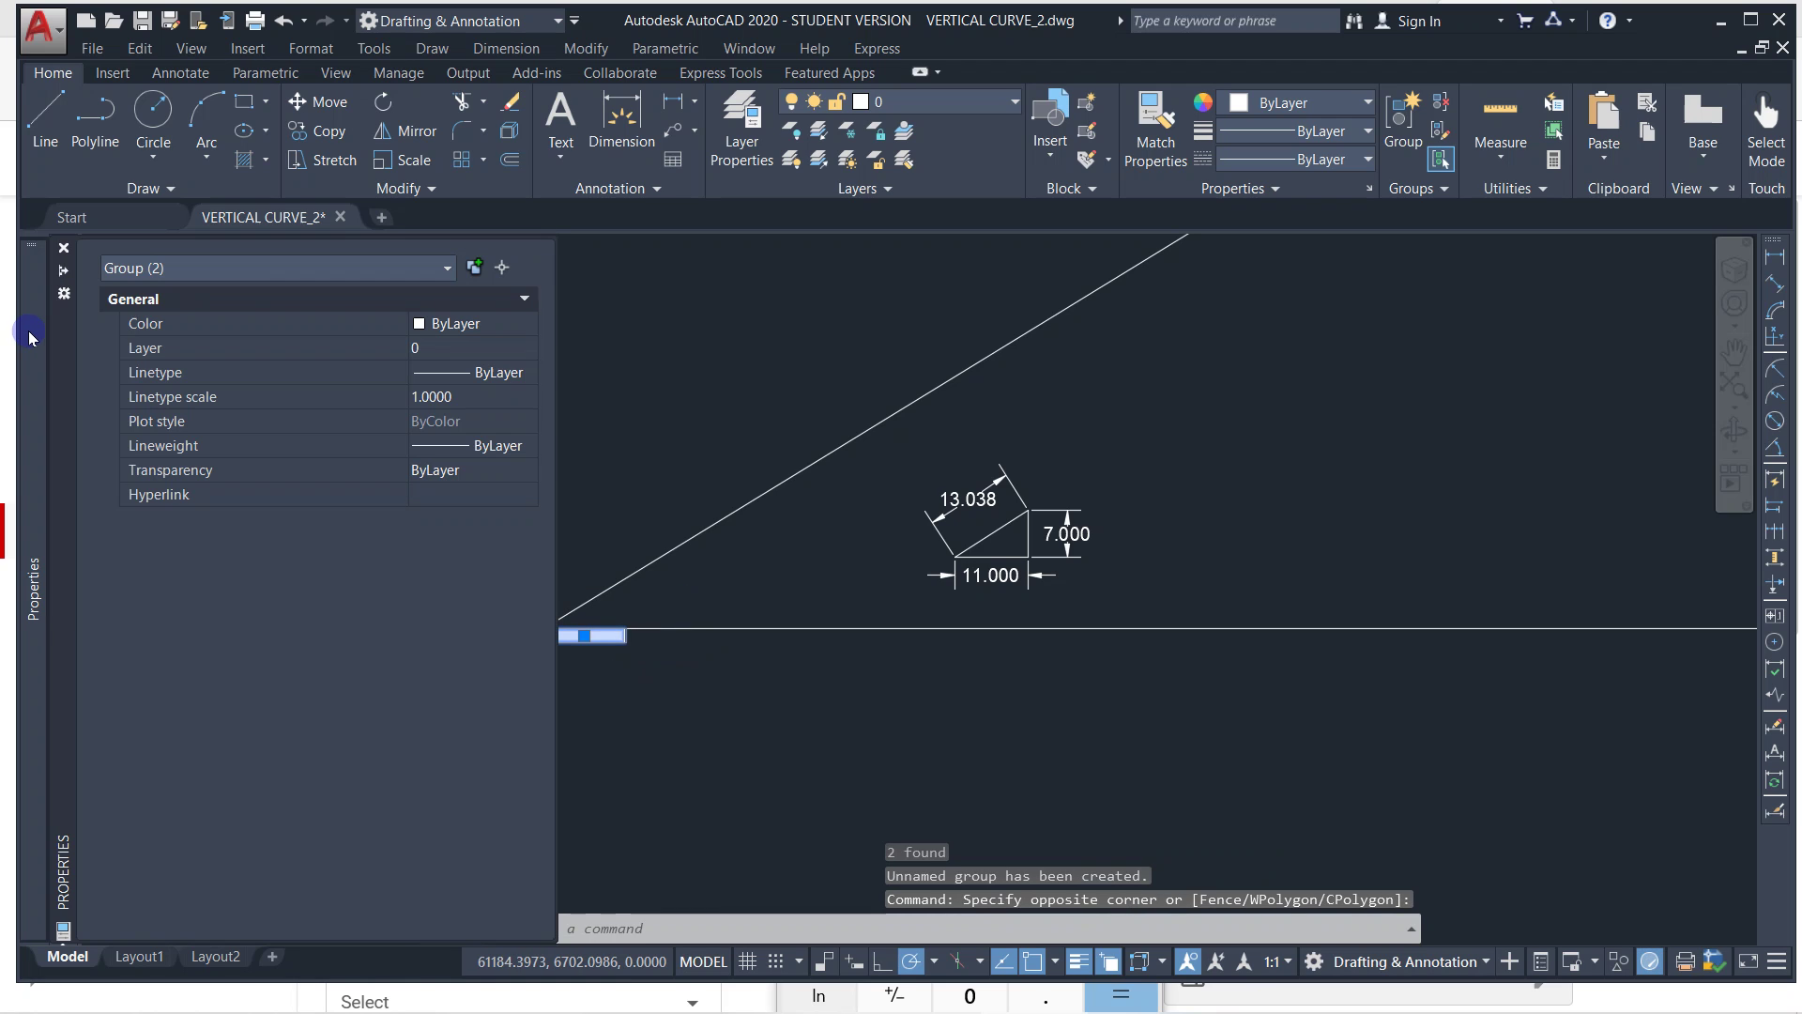
click(229, 321)
click(459, 325)
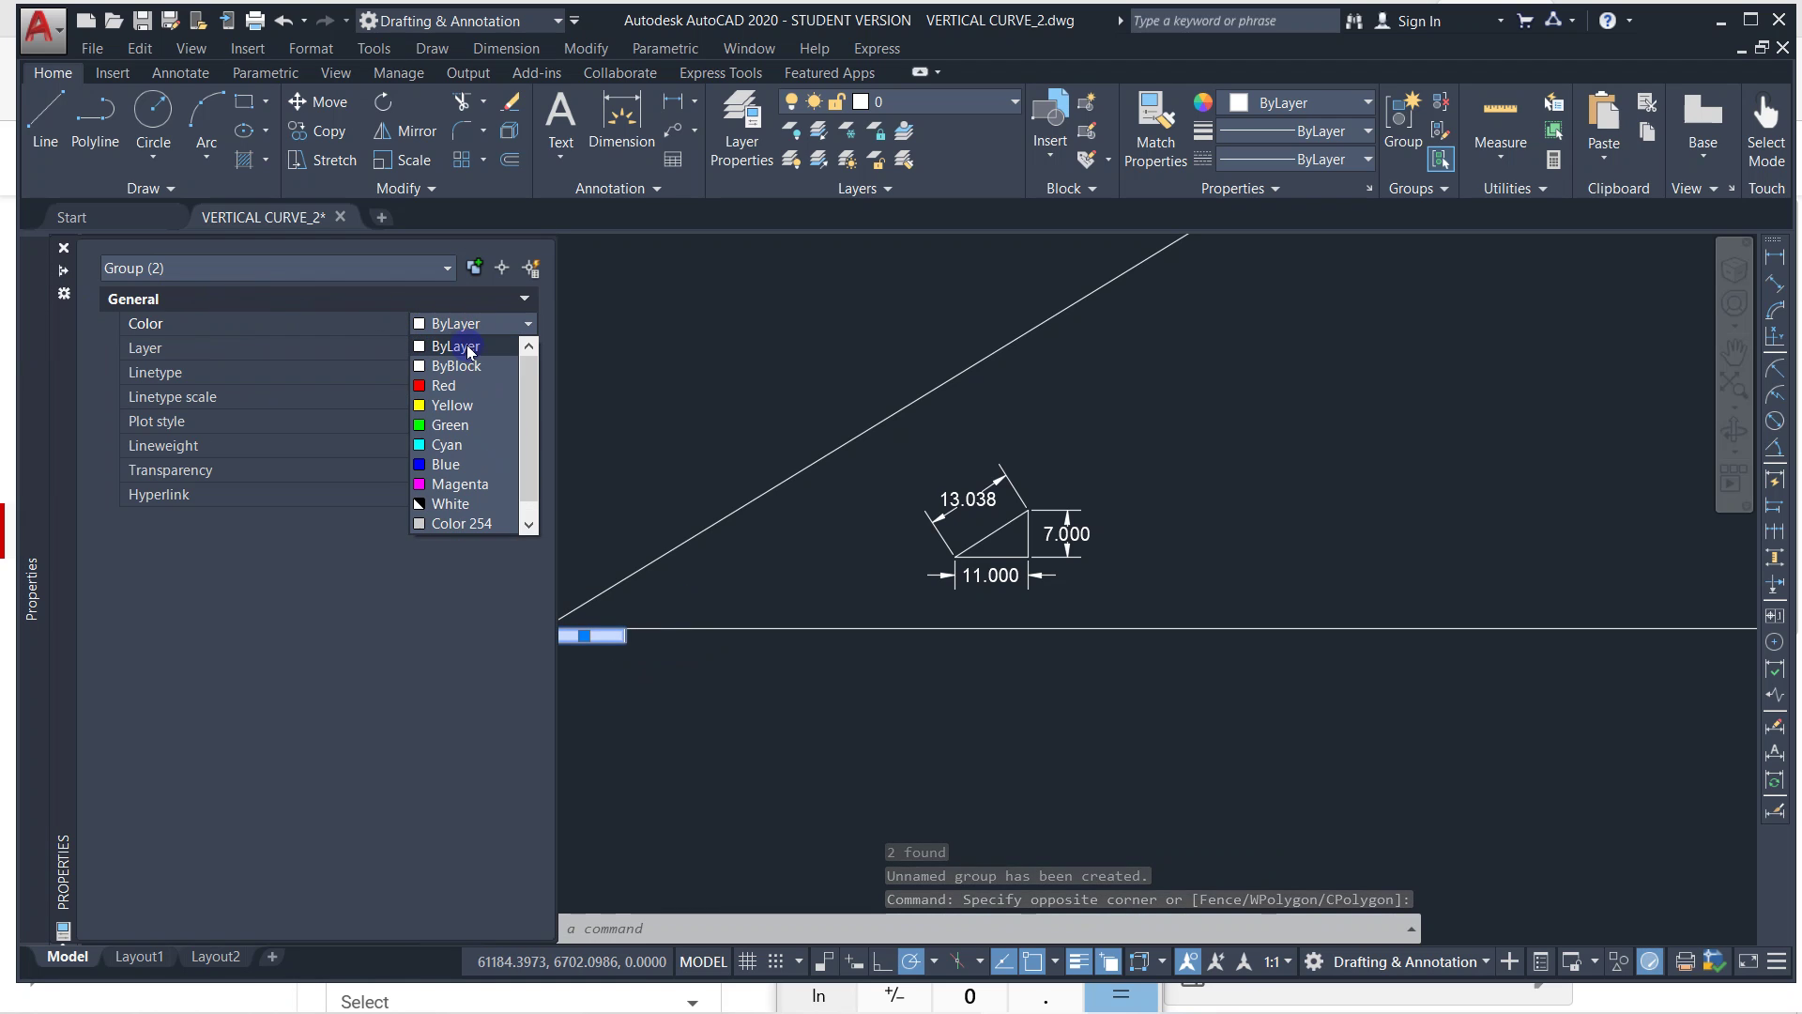
click(460, 386)
click(653, 375)
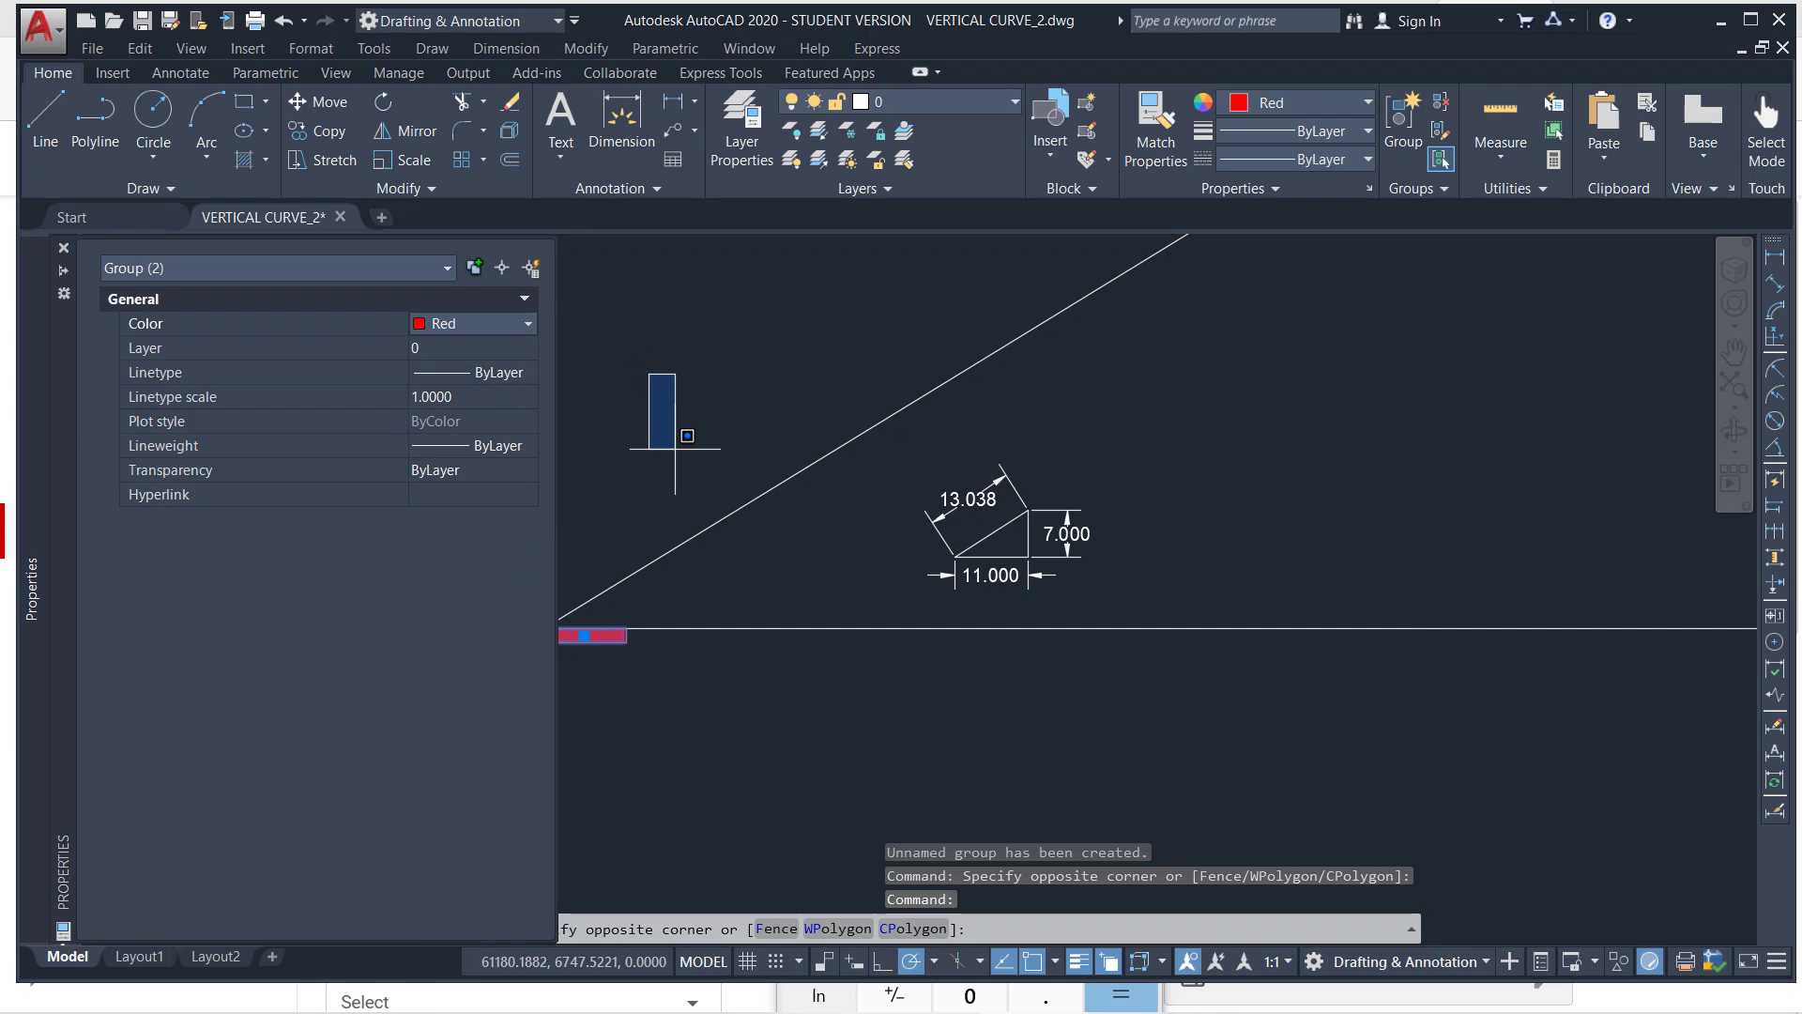
key(Escape)
key(Escape)
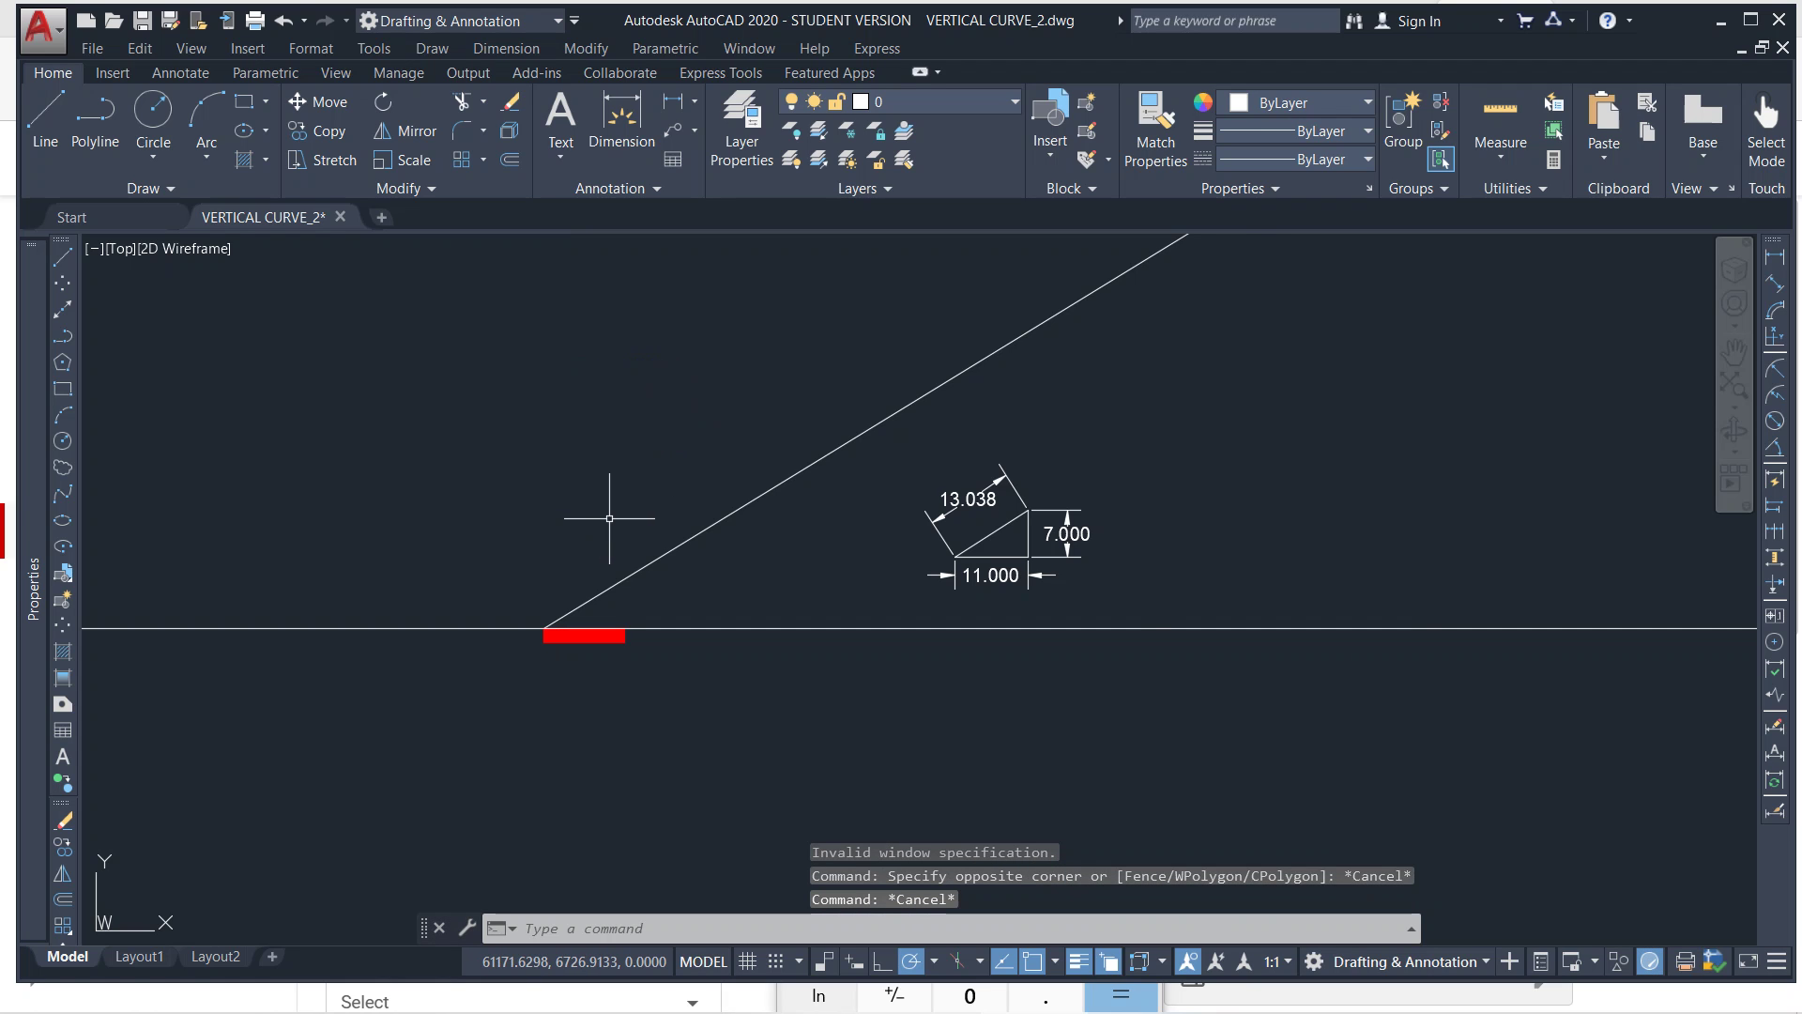
scroll(503, 713, down, 3)
Start a path array of the red tread along the sloped line.
scroll(509, 674, up, 3)
click(430, 762)
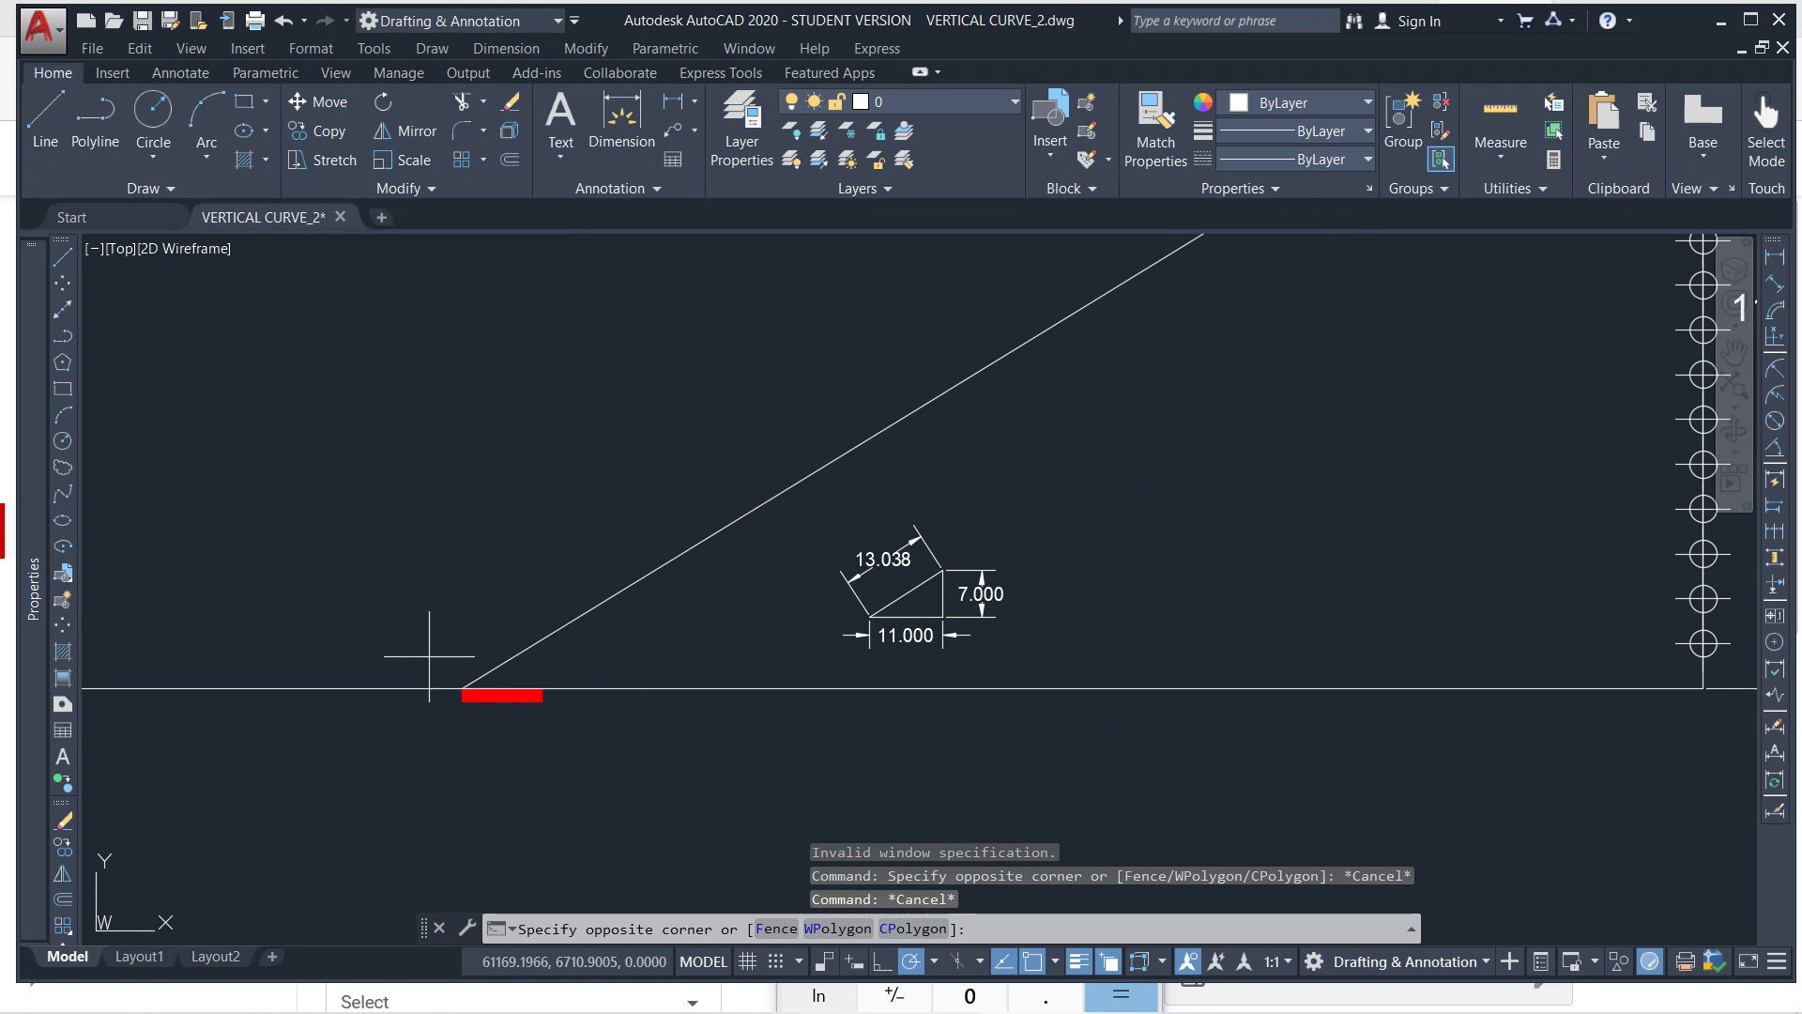
scroll(579, 668, down, 3)
key(Escape)
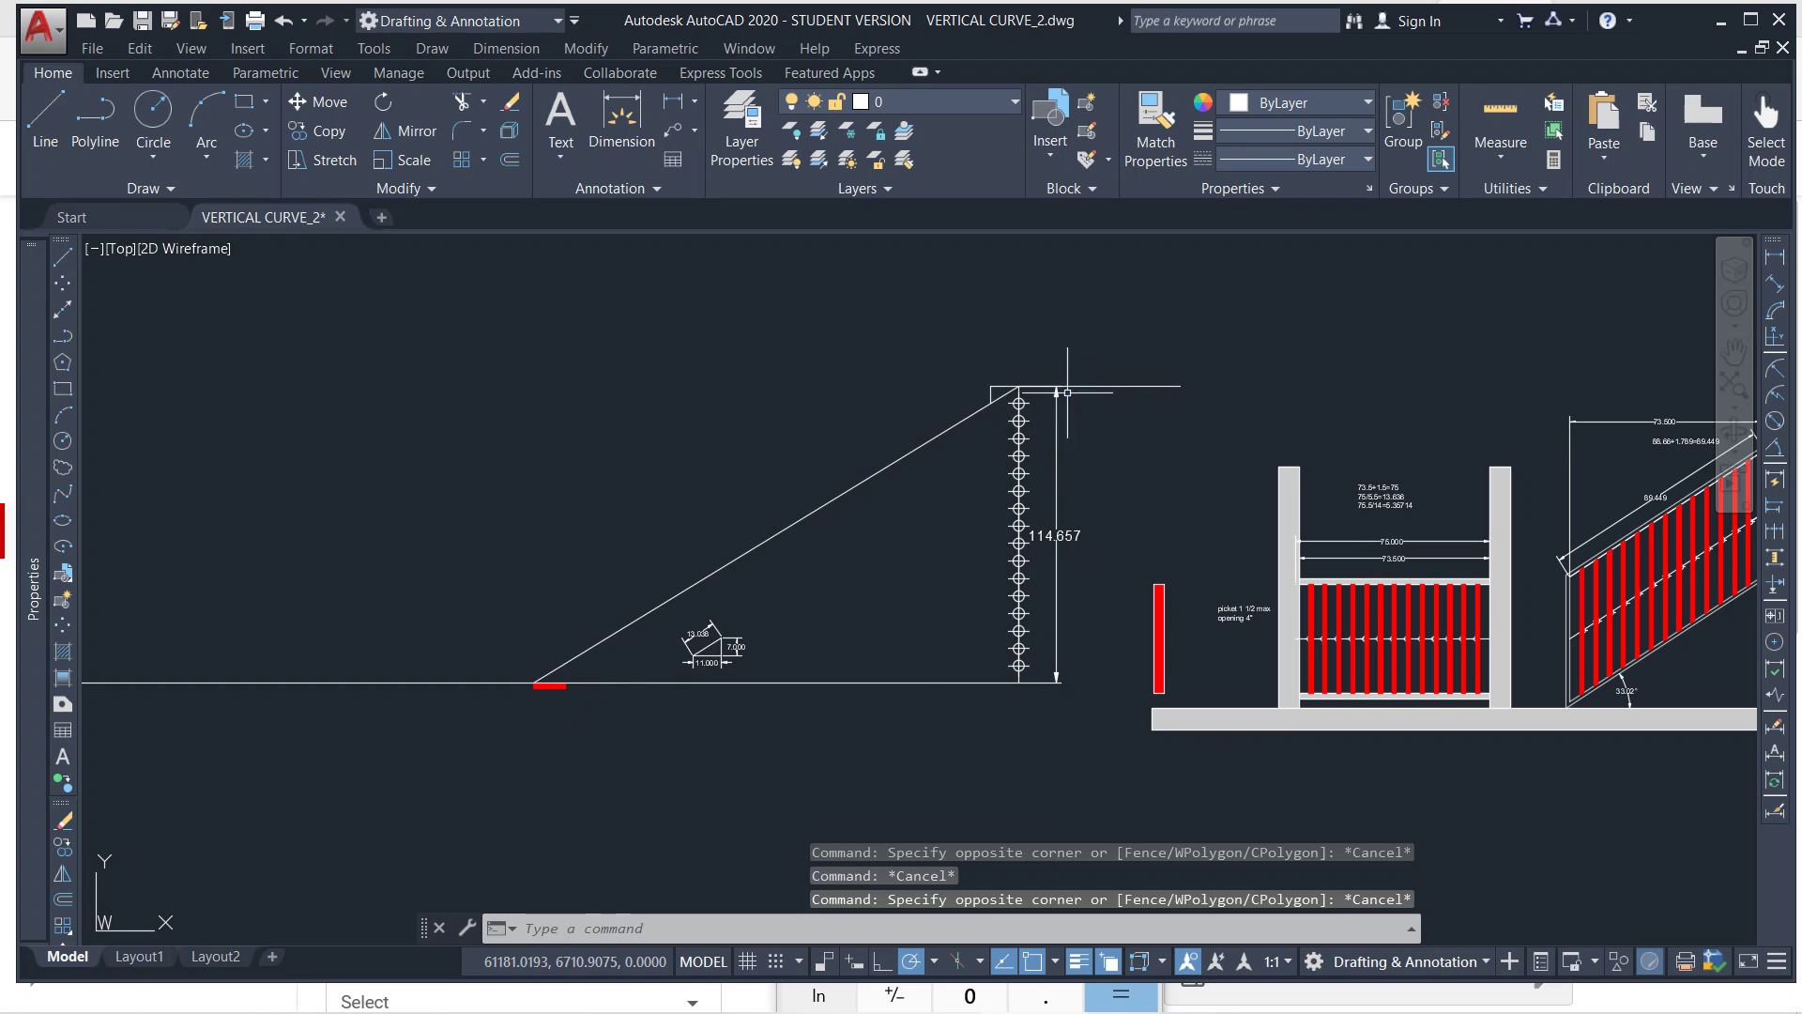
click(518, 664)
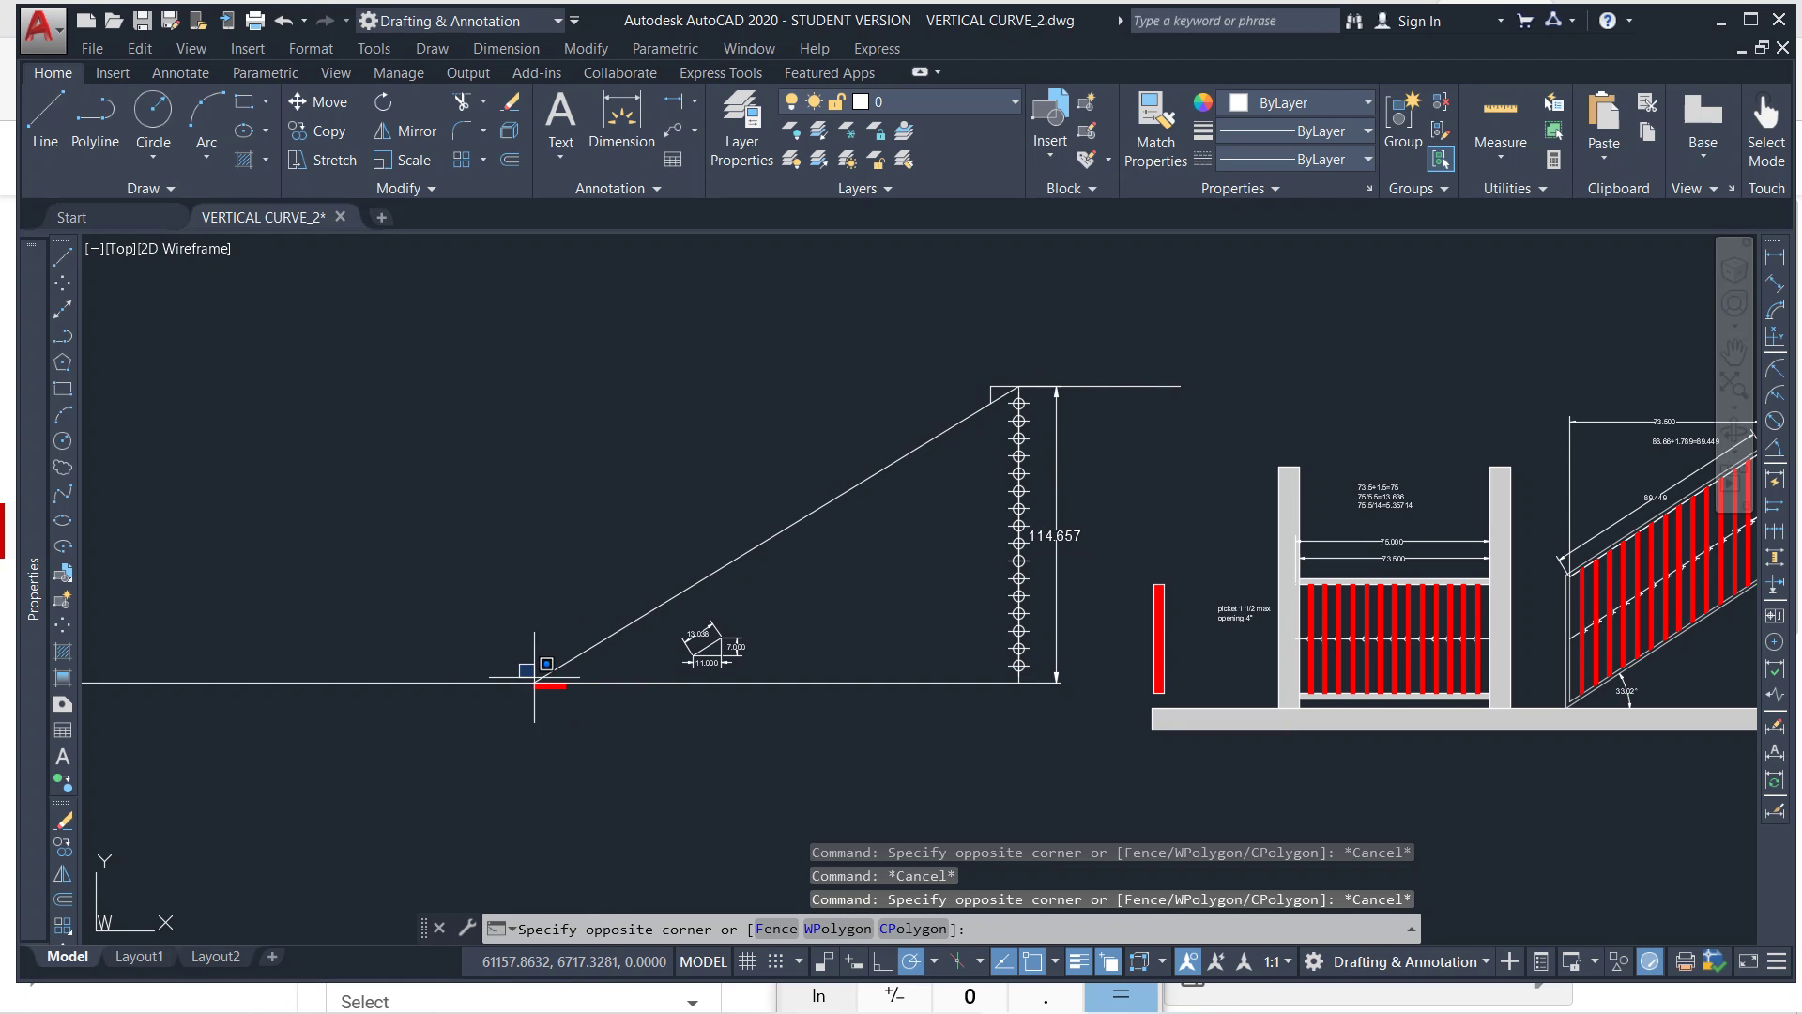
click(605, 730)
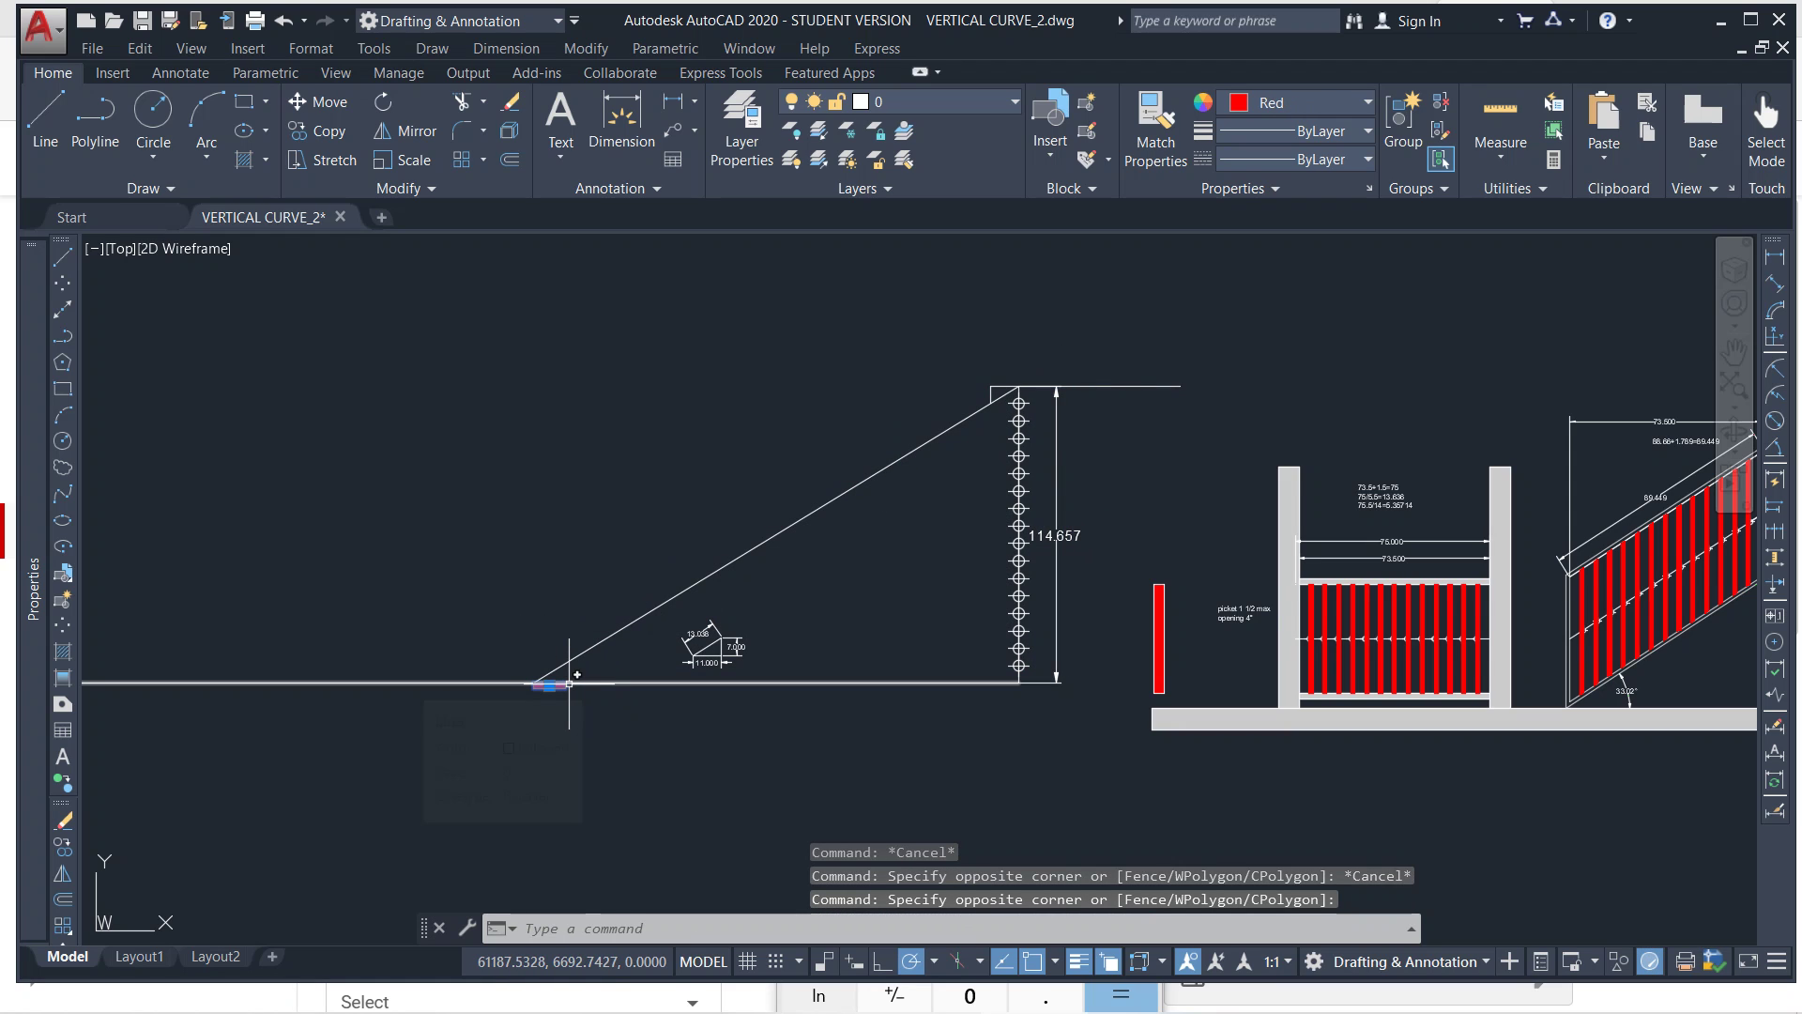
text(array)
key(Return)
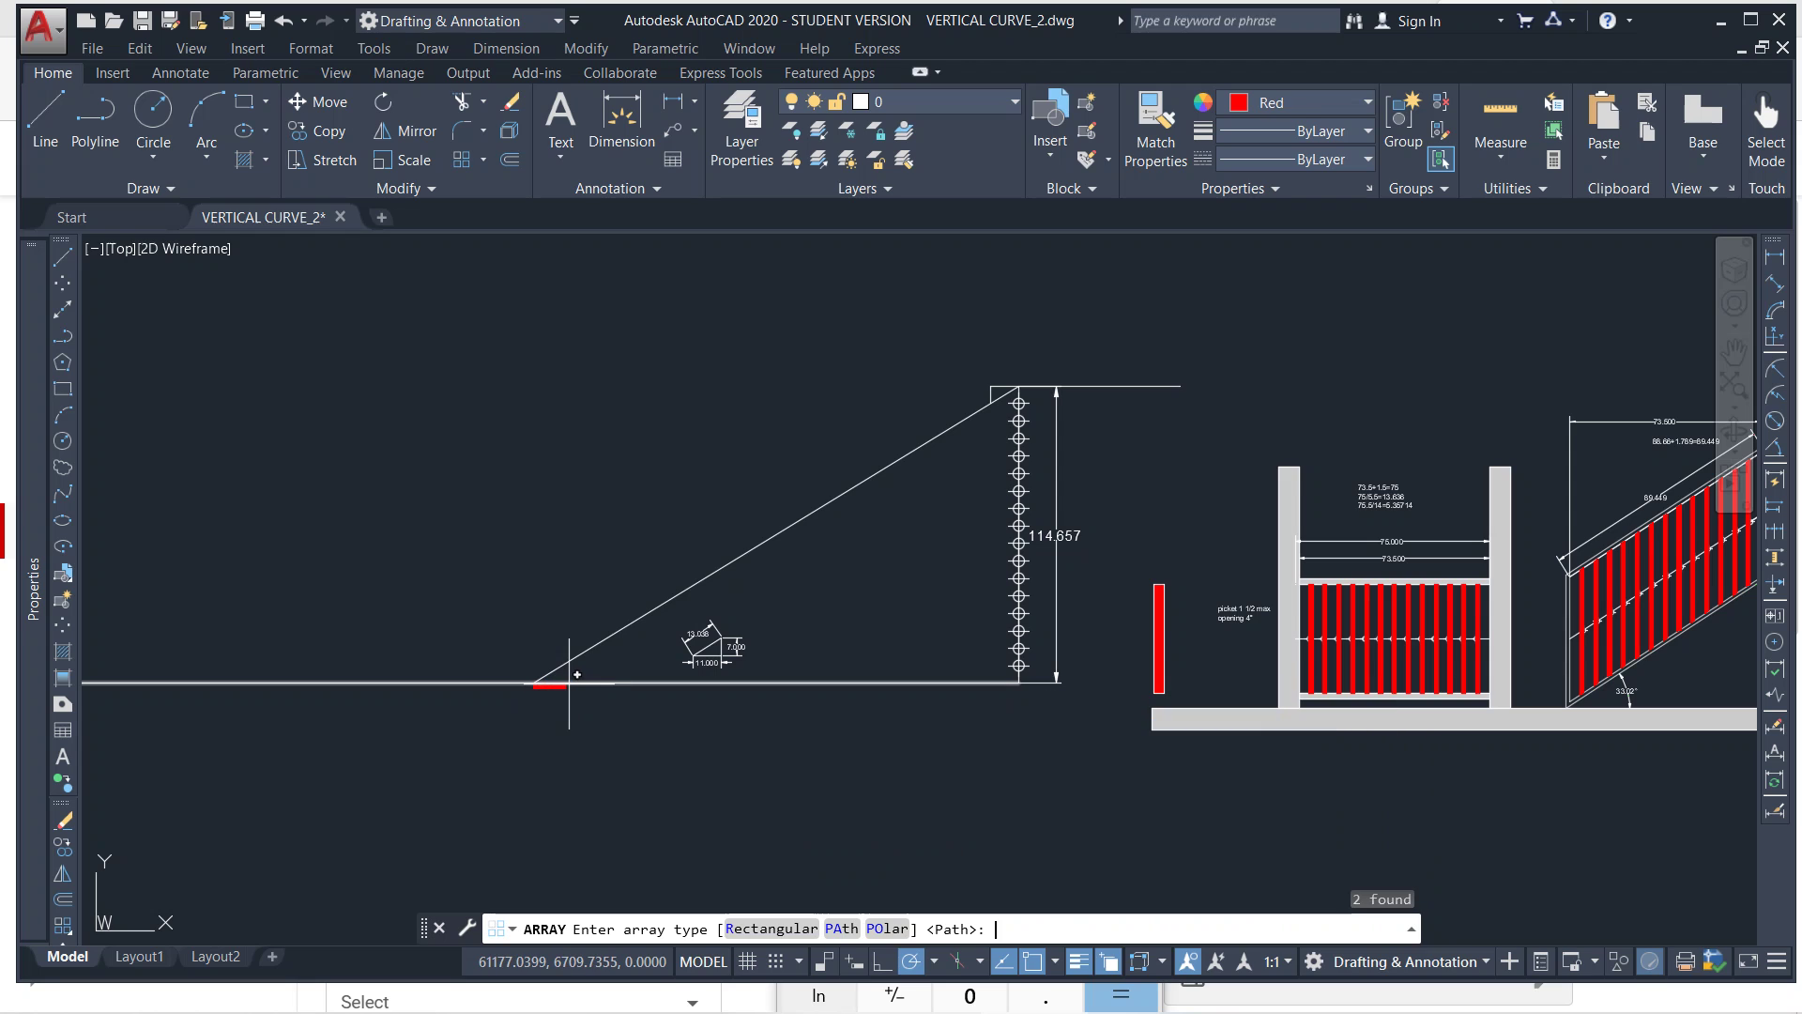
scroll(537, 685, up, 6)
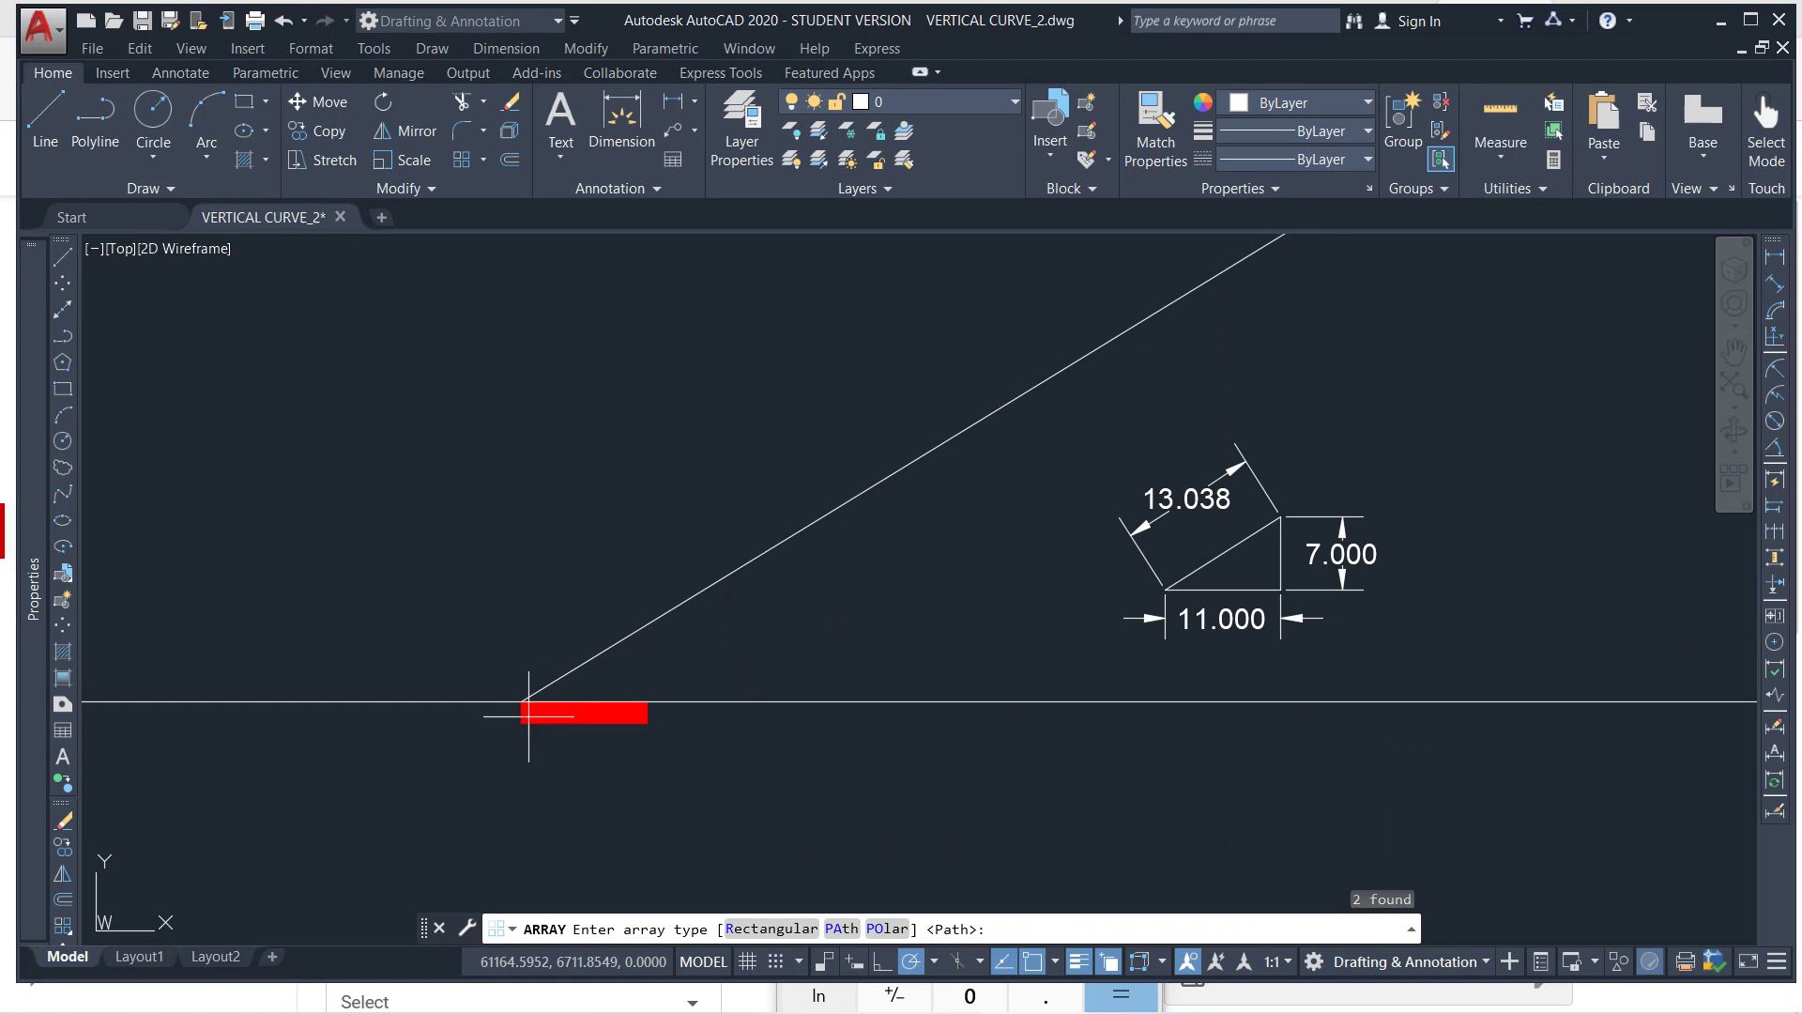
click(842, 928)
click(742, 564)
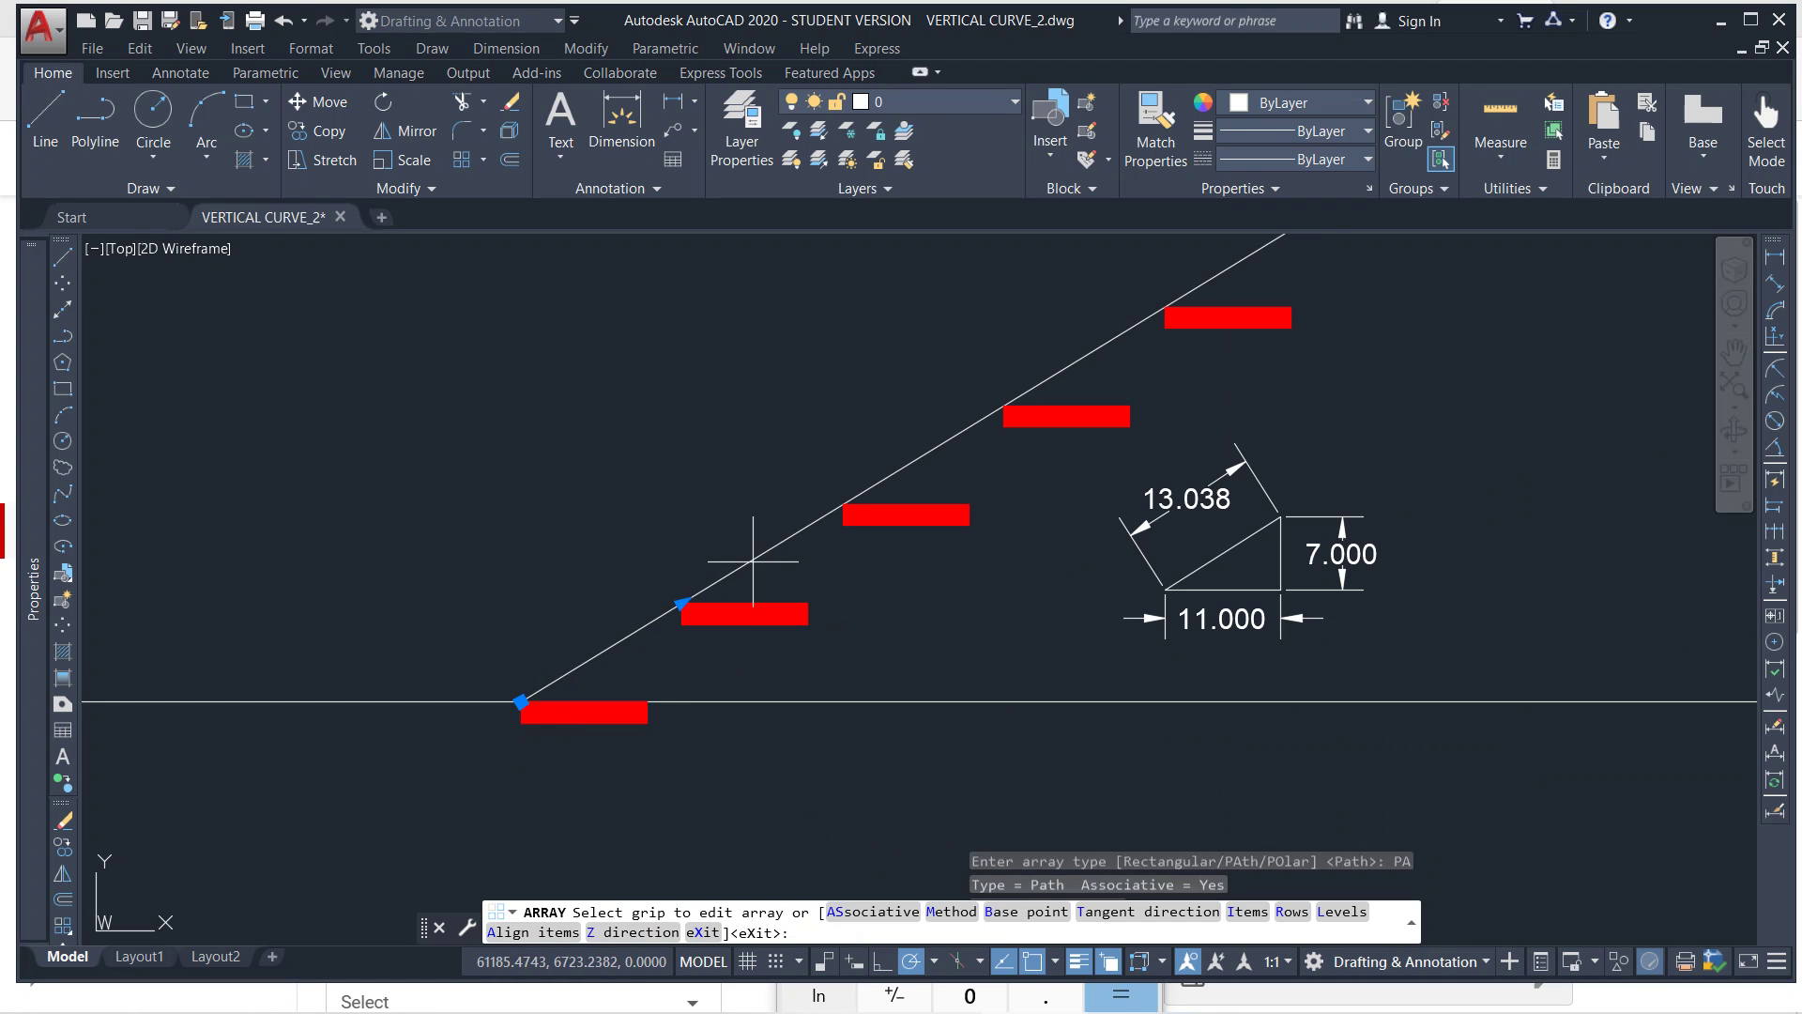
Make the array non-associative with Measure method, 6.7445 spacing and 17 treads.
click(873, 912)
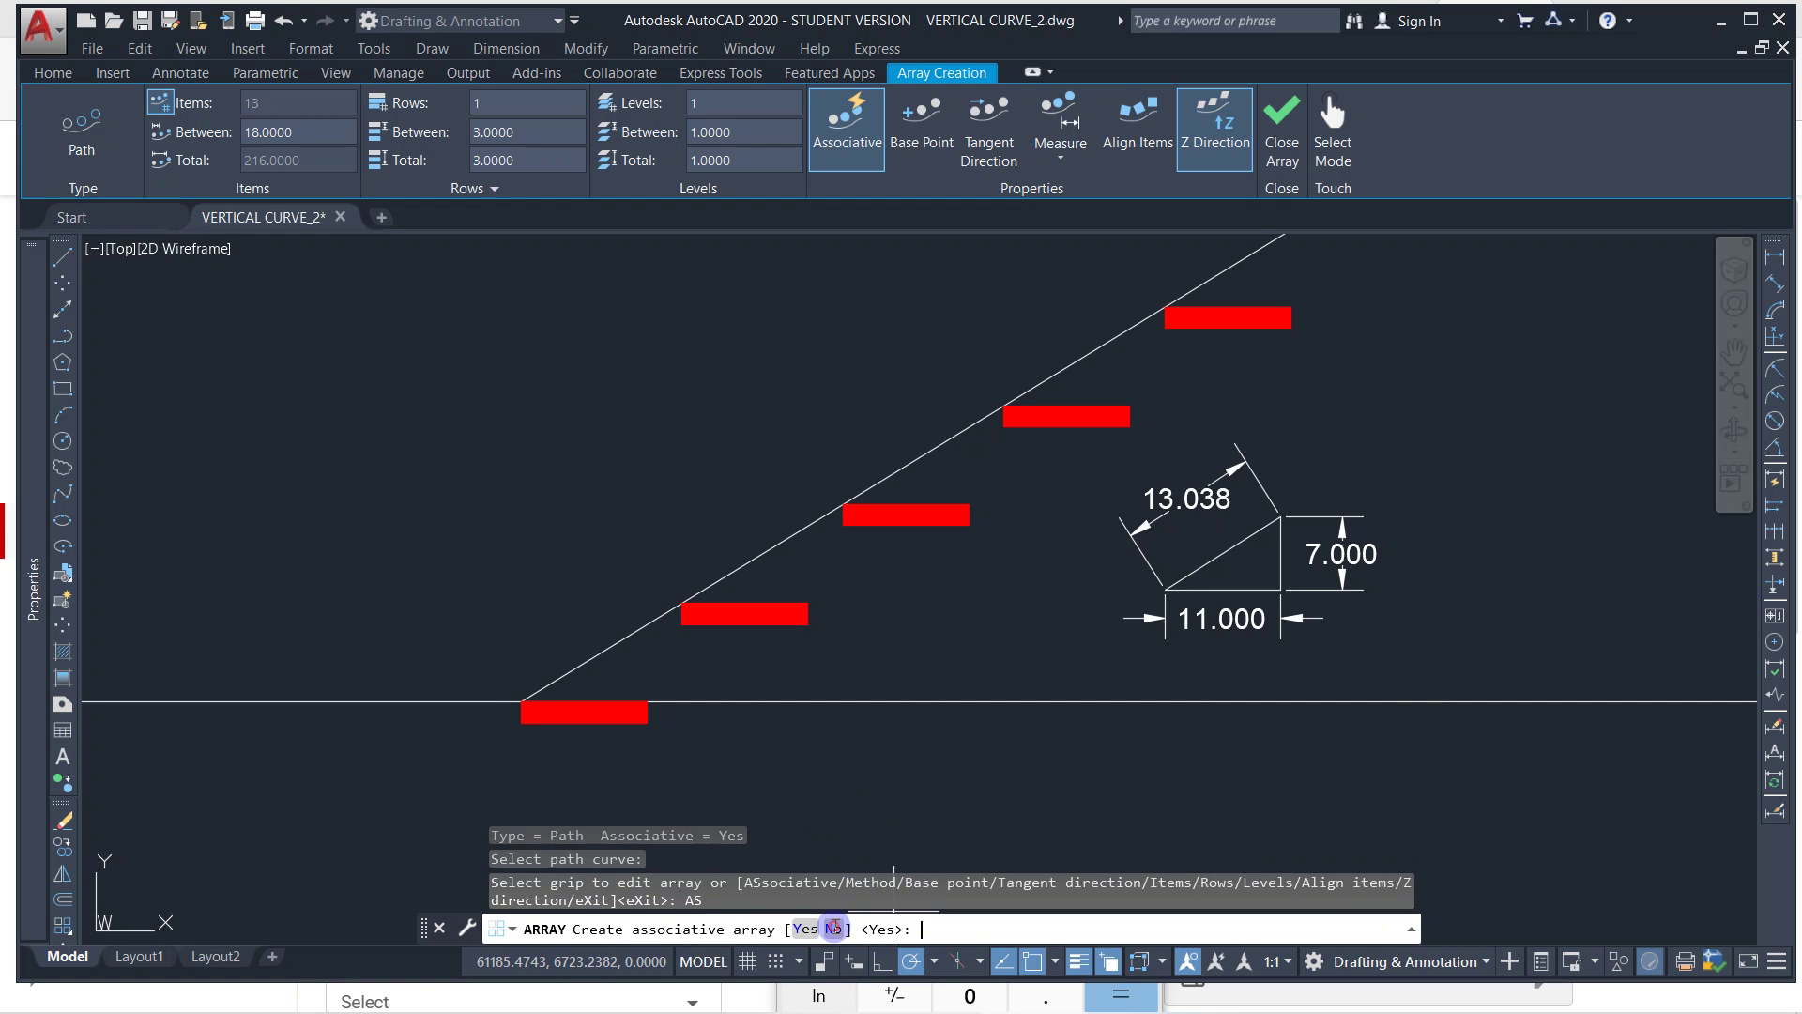
click(832, 928)
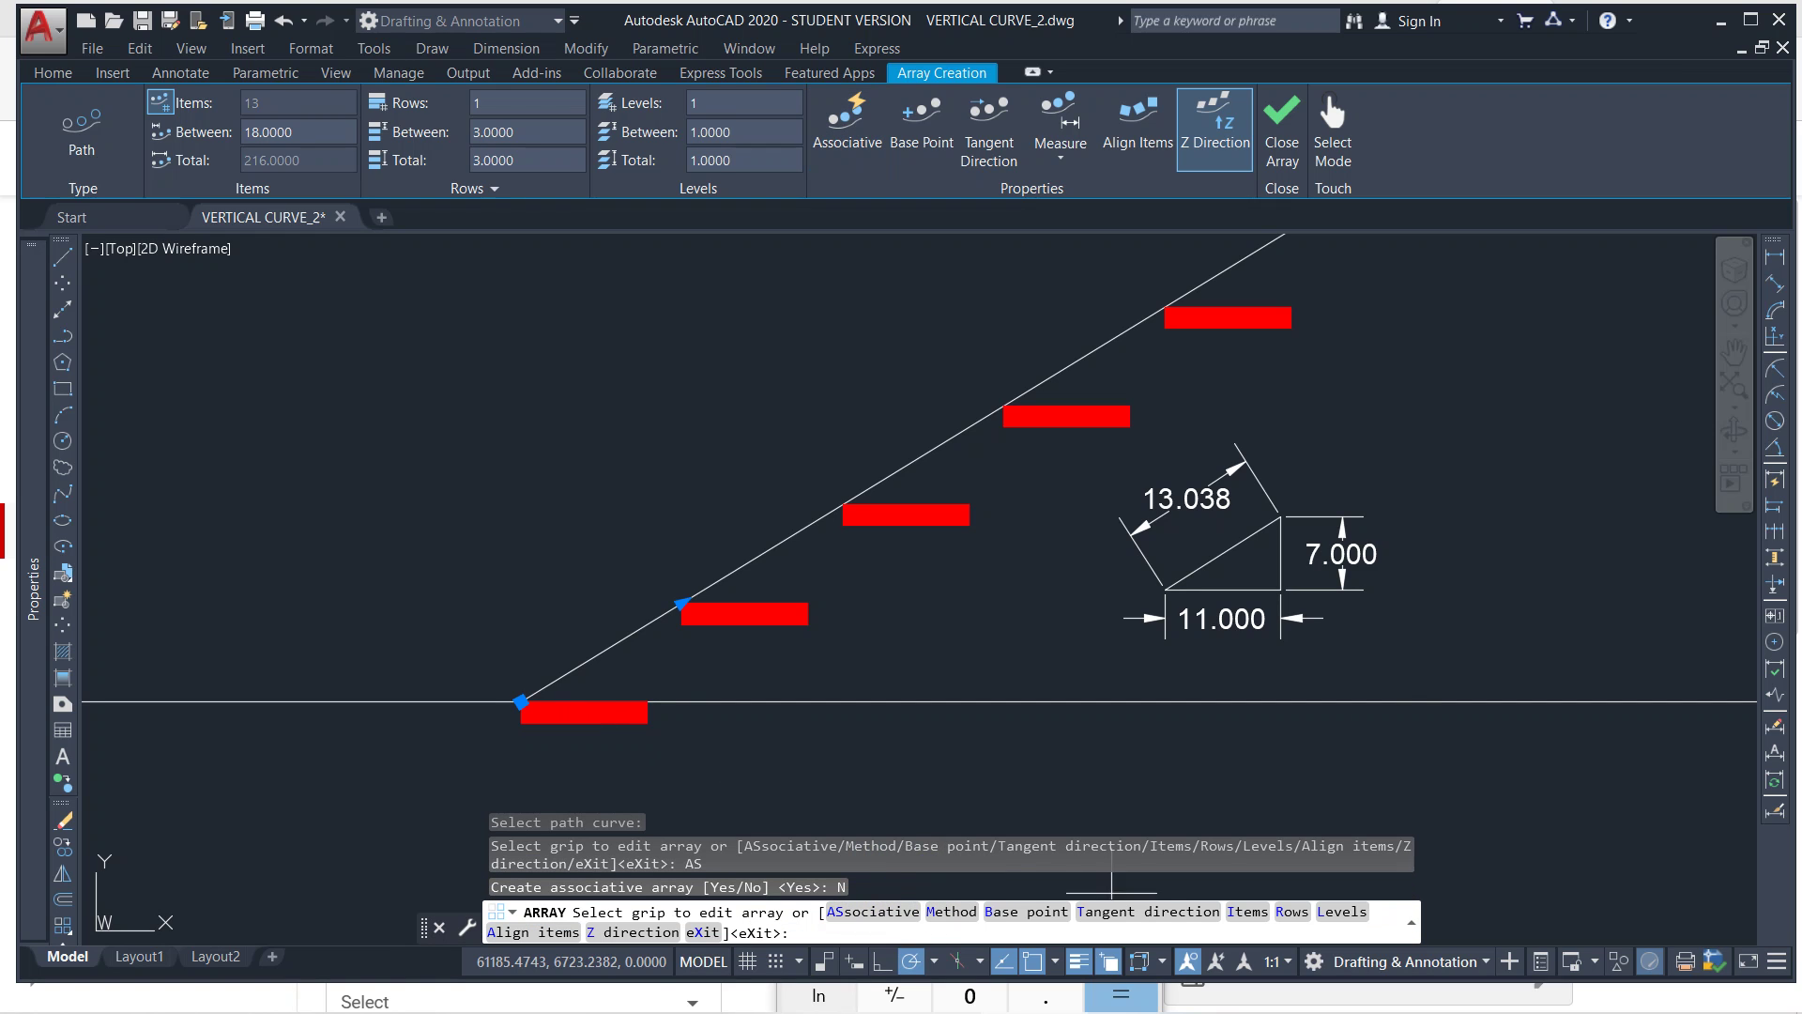
click(951, 912)
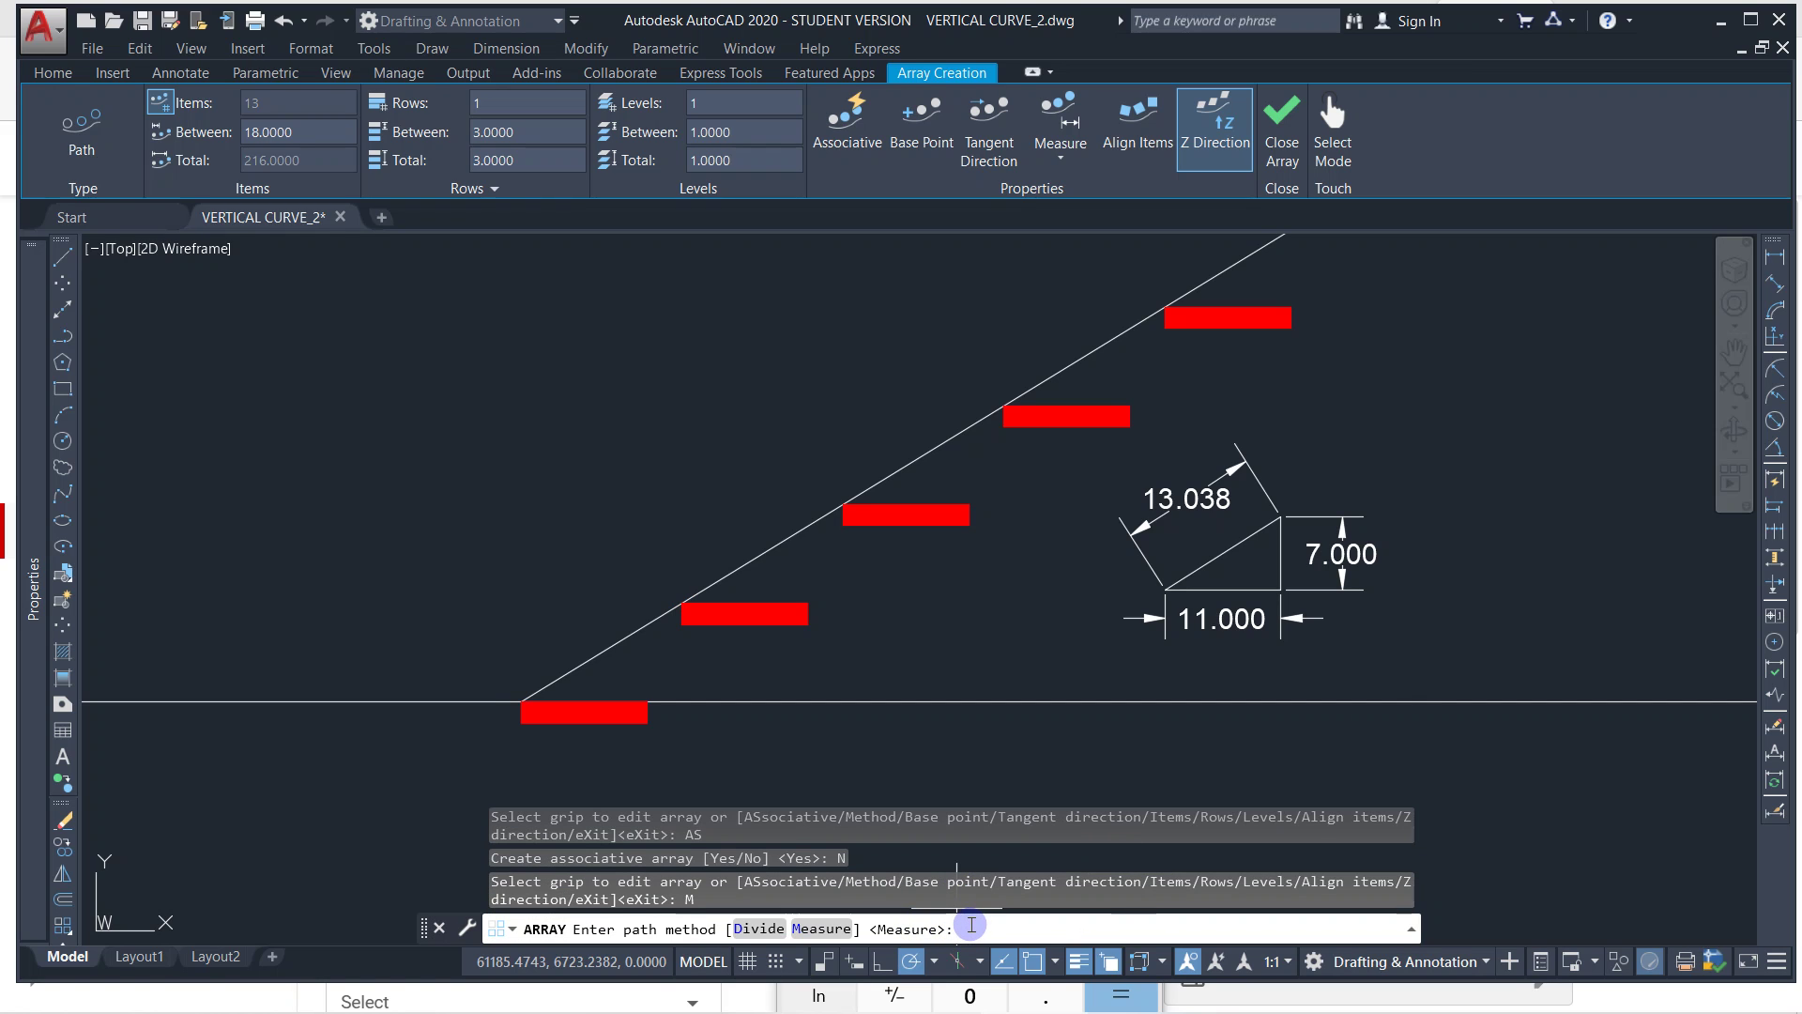
text(0.7445294117647058823529411764)
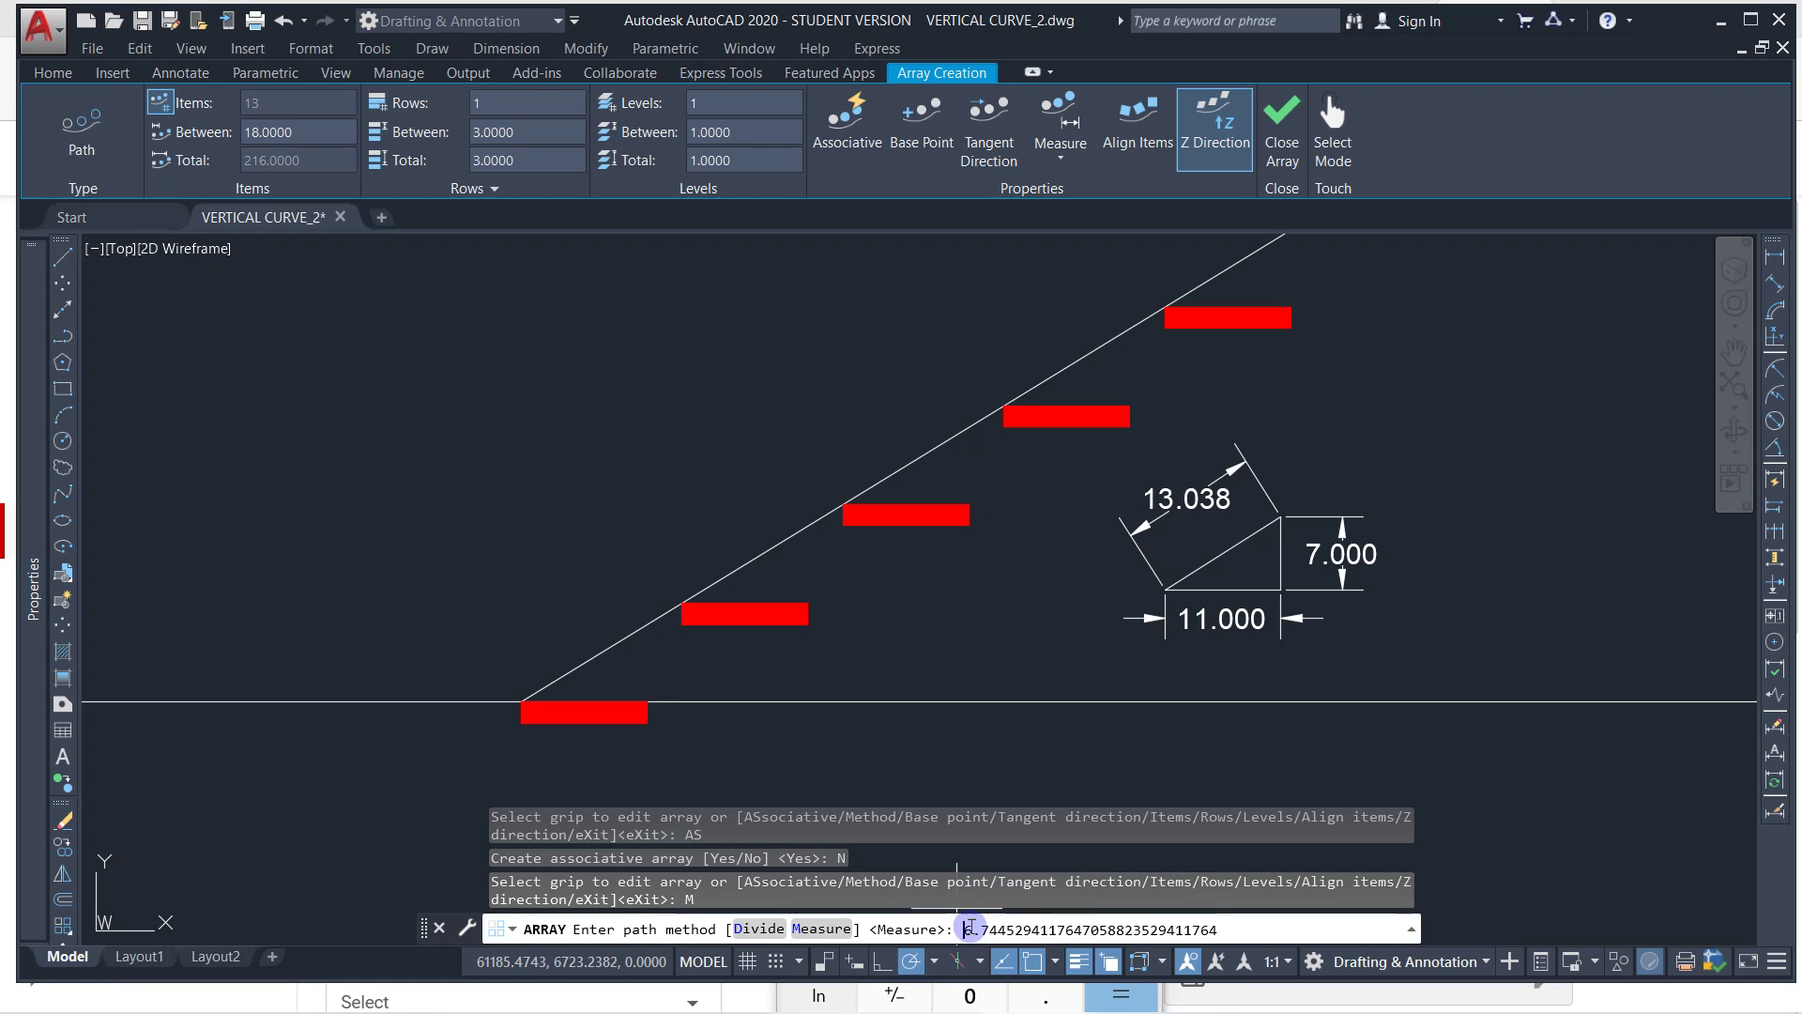
key(Return)
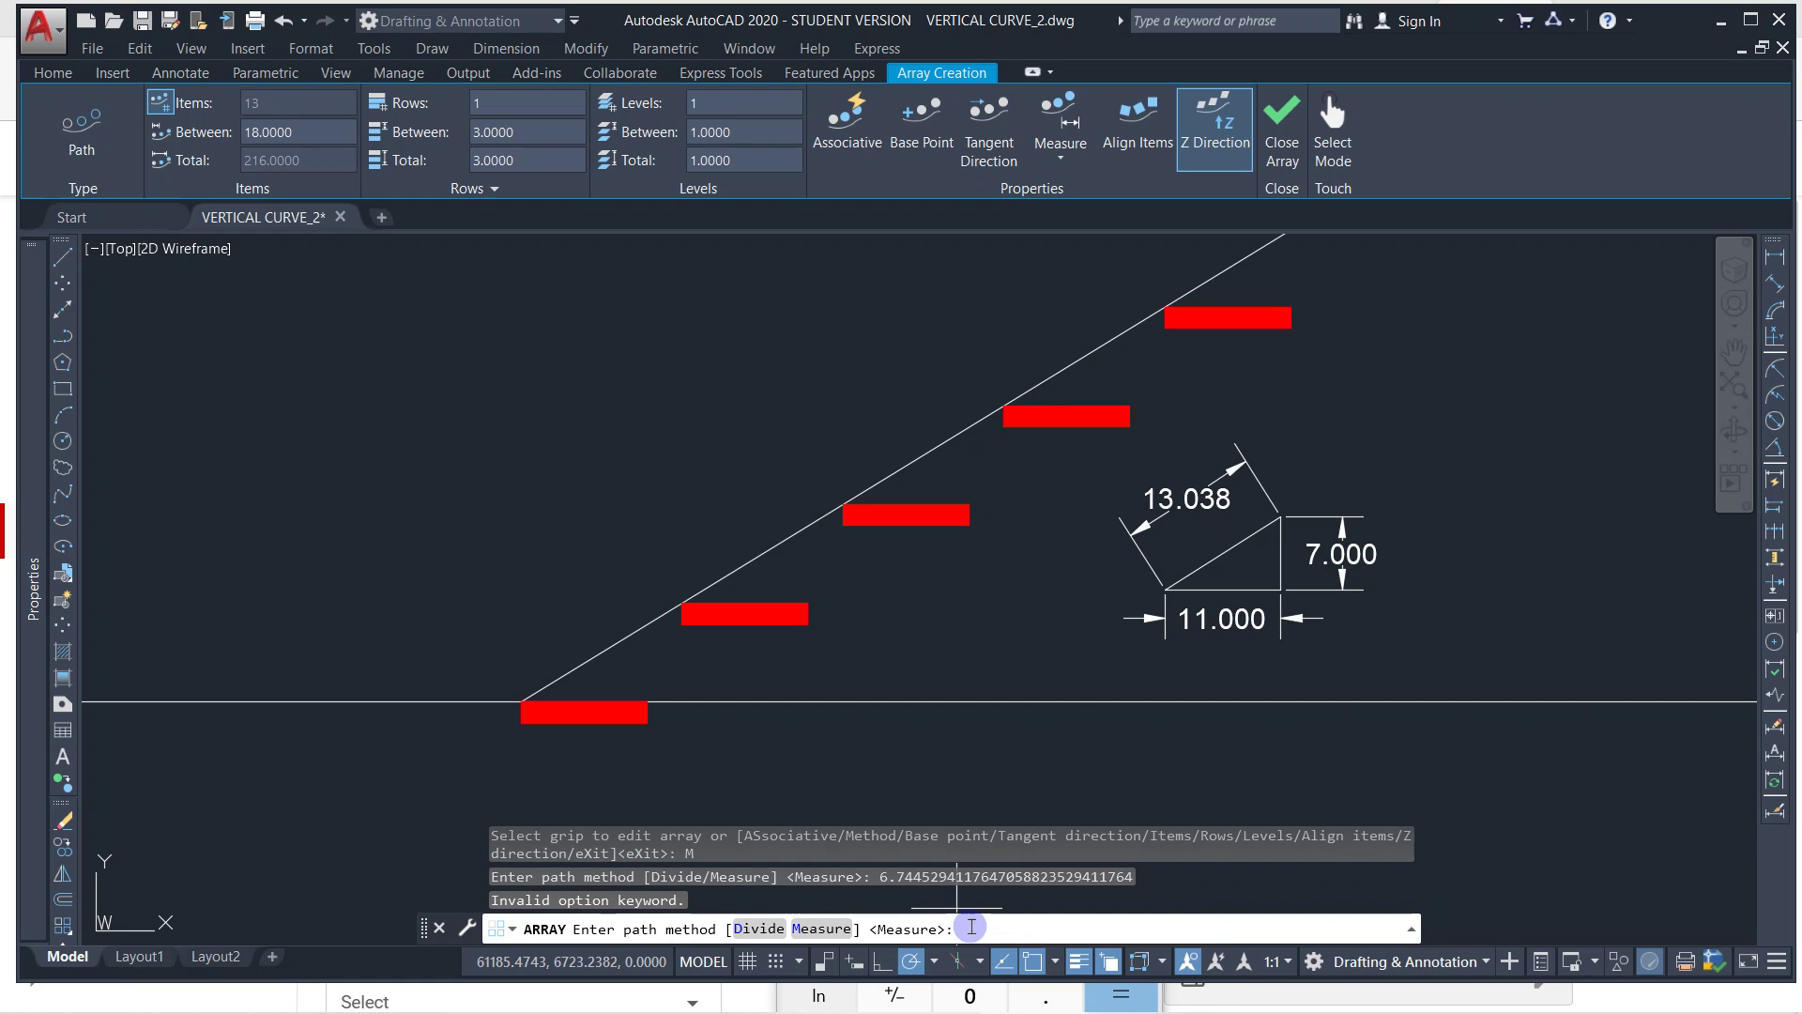
text(M)
key(Return)
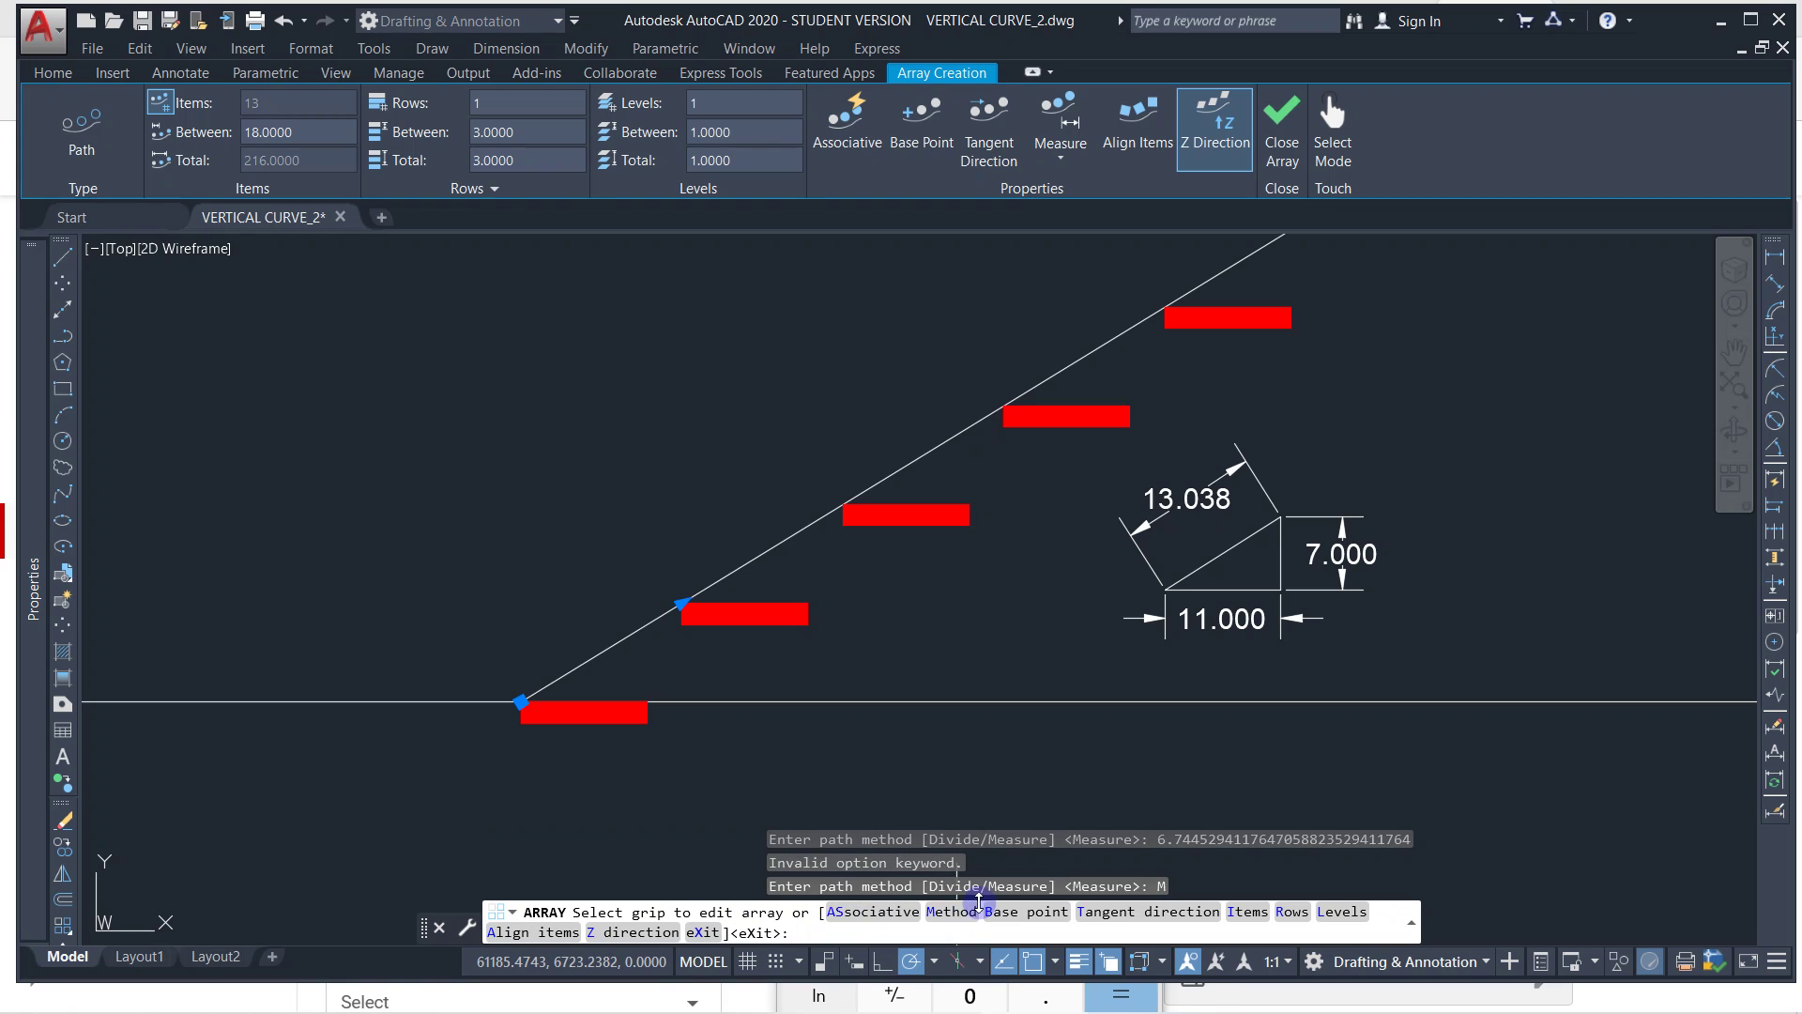
click(1246, 910)
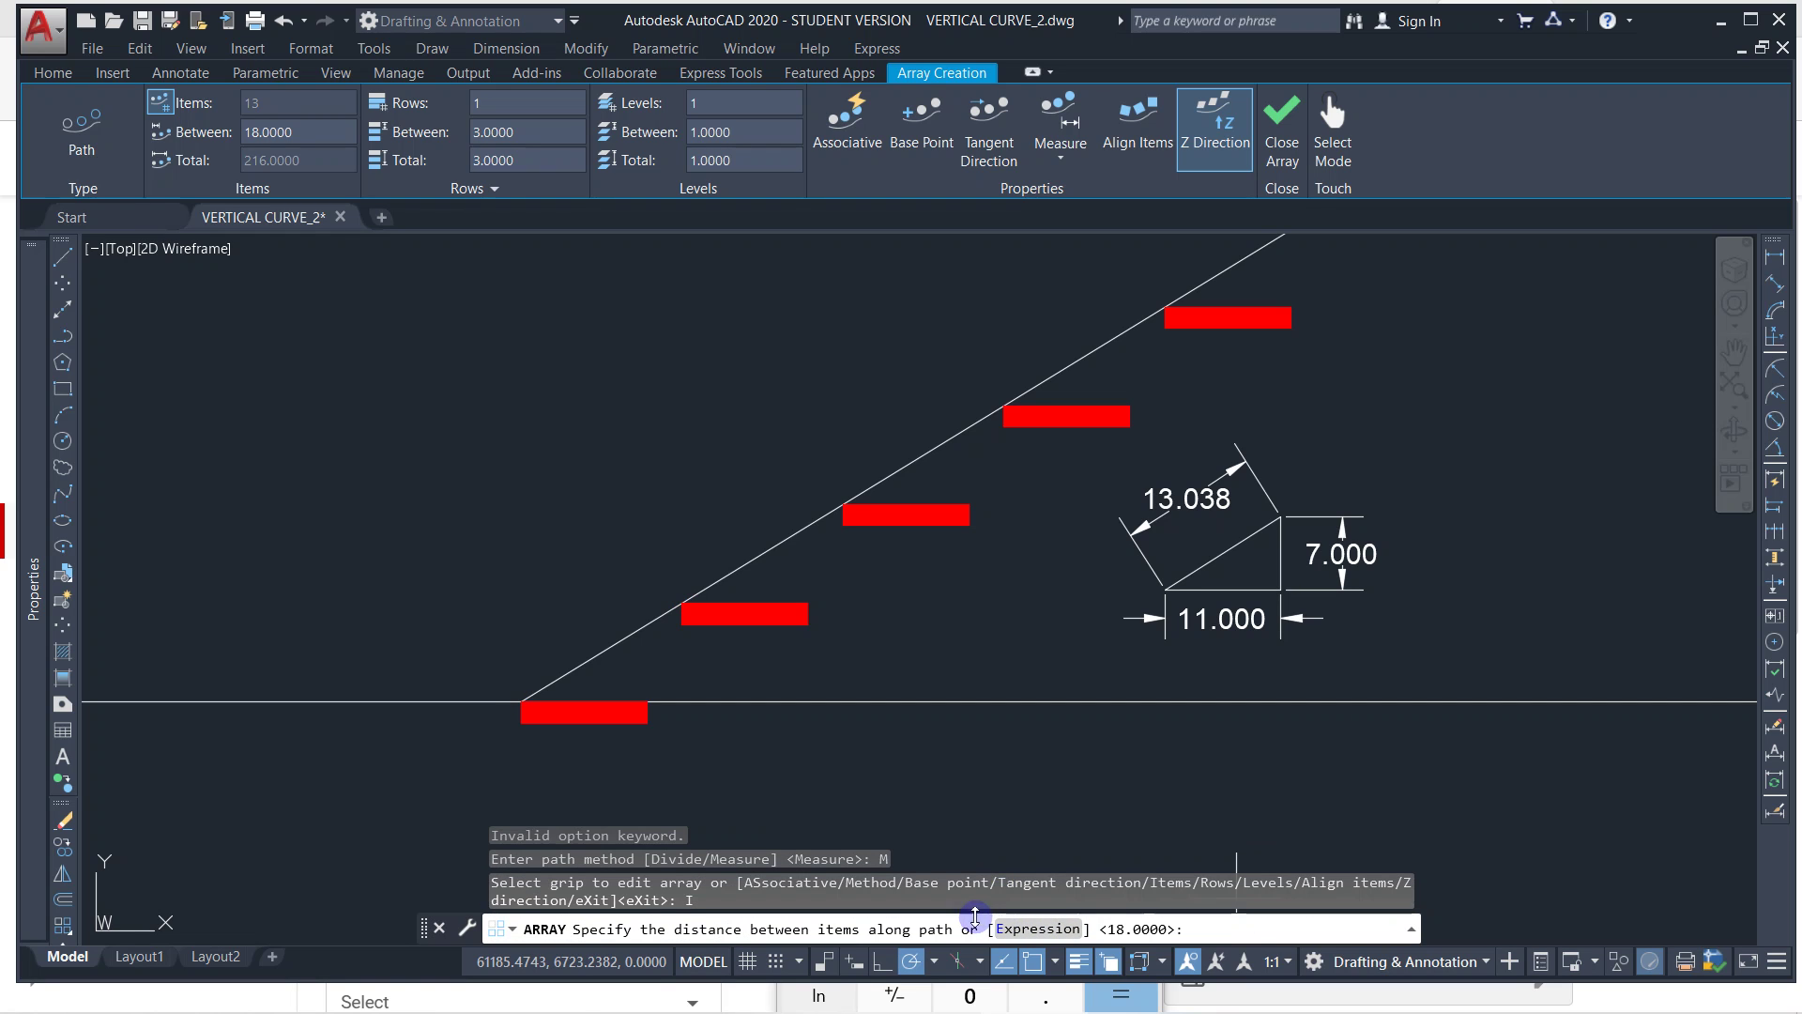
text(6.7445294117647058823529411764)
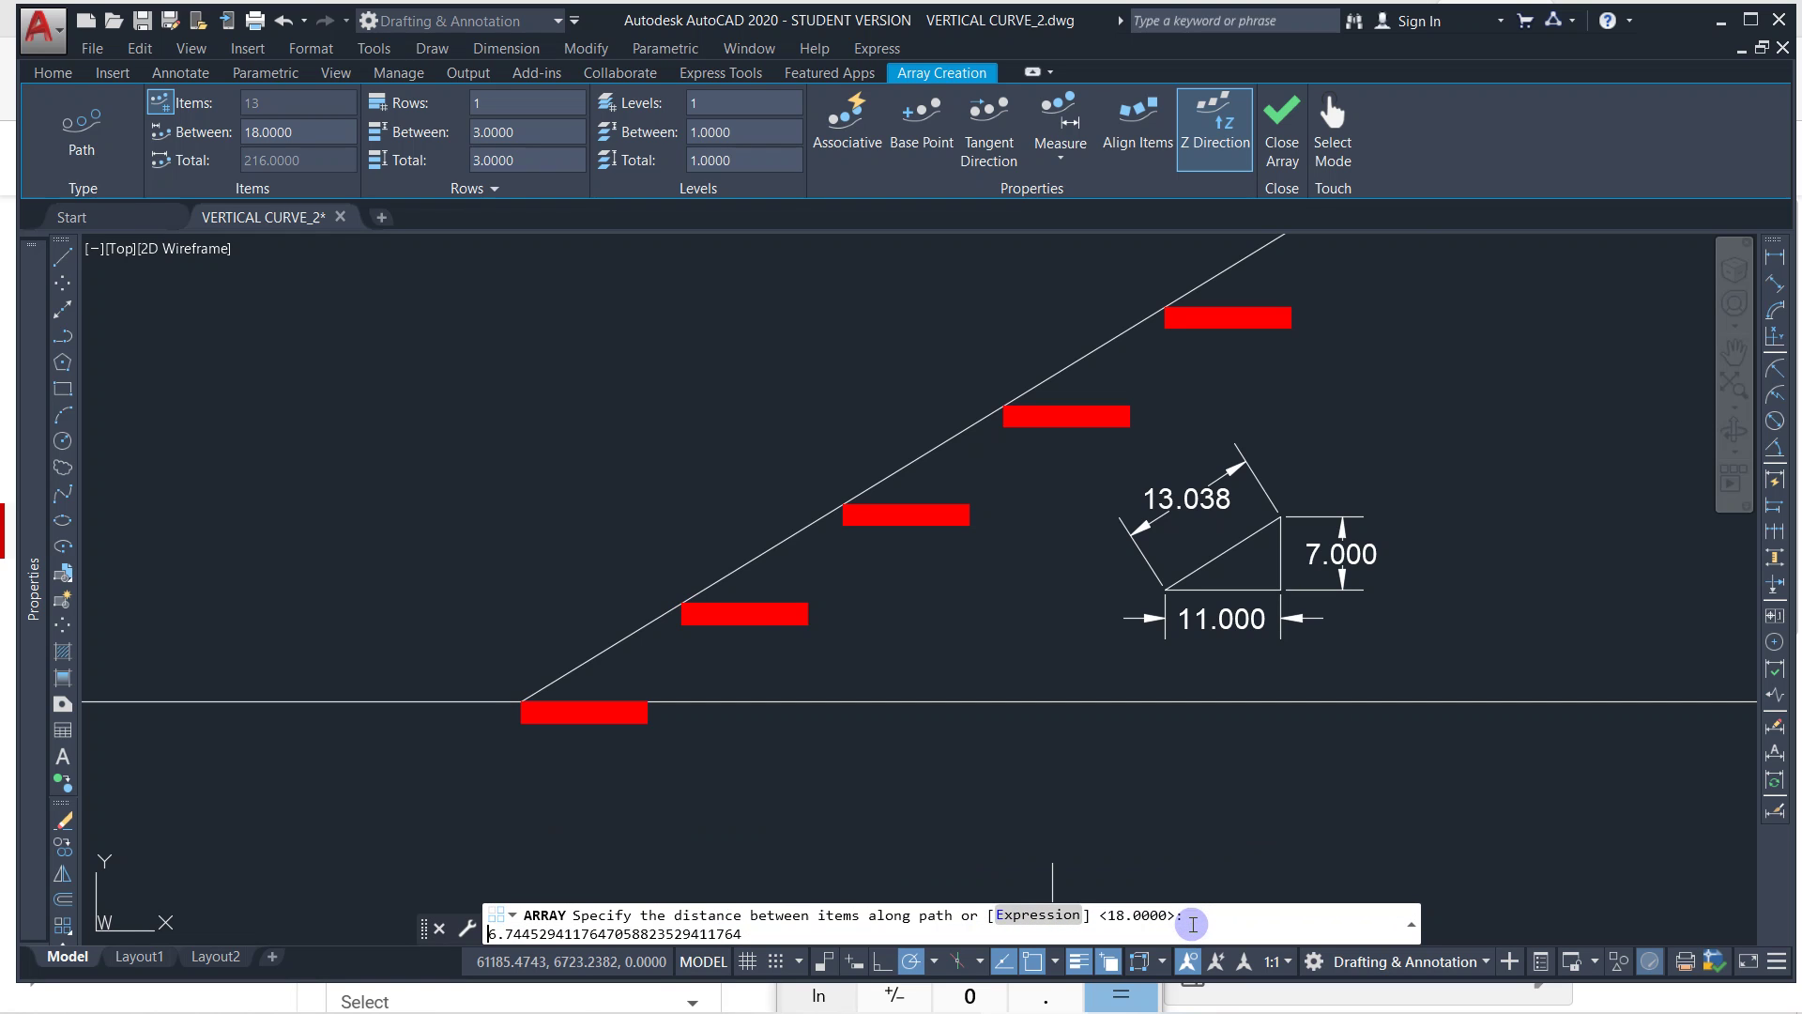
key(Return)
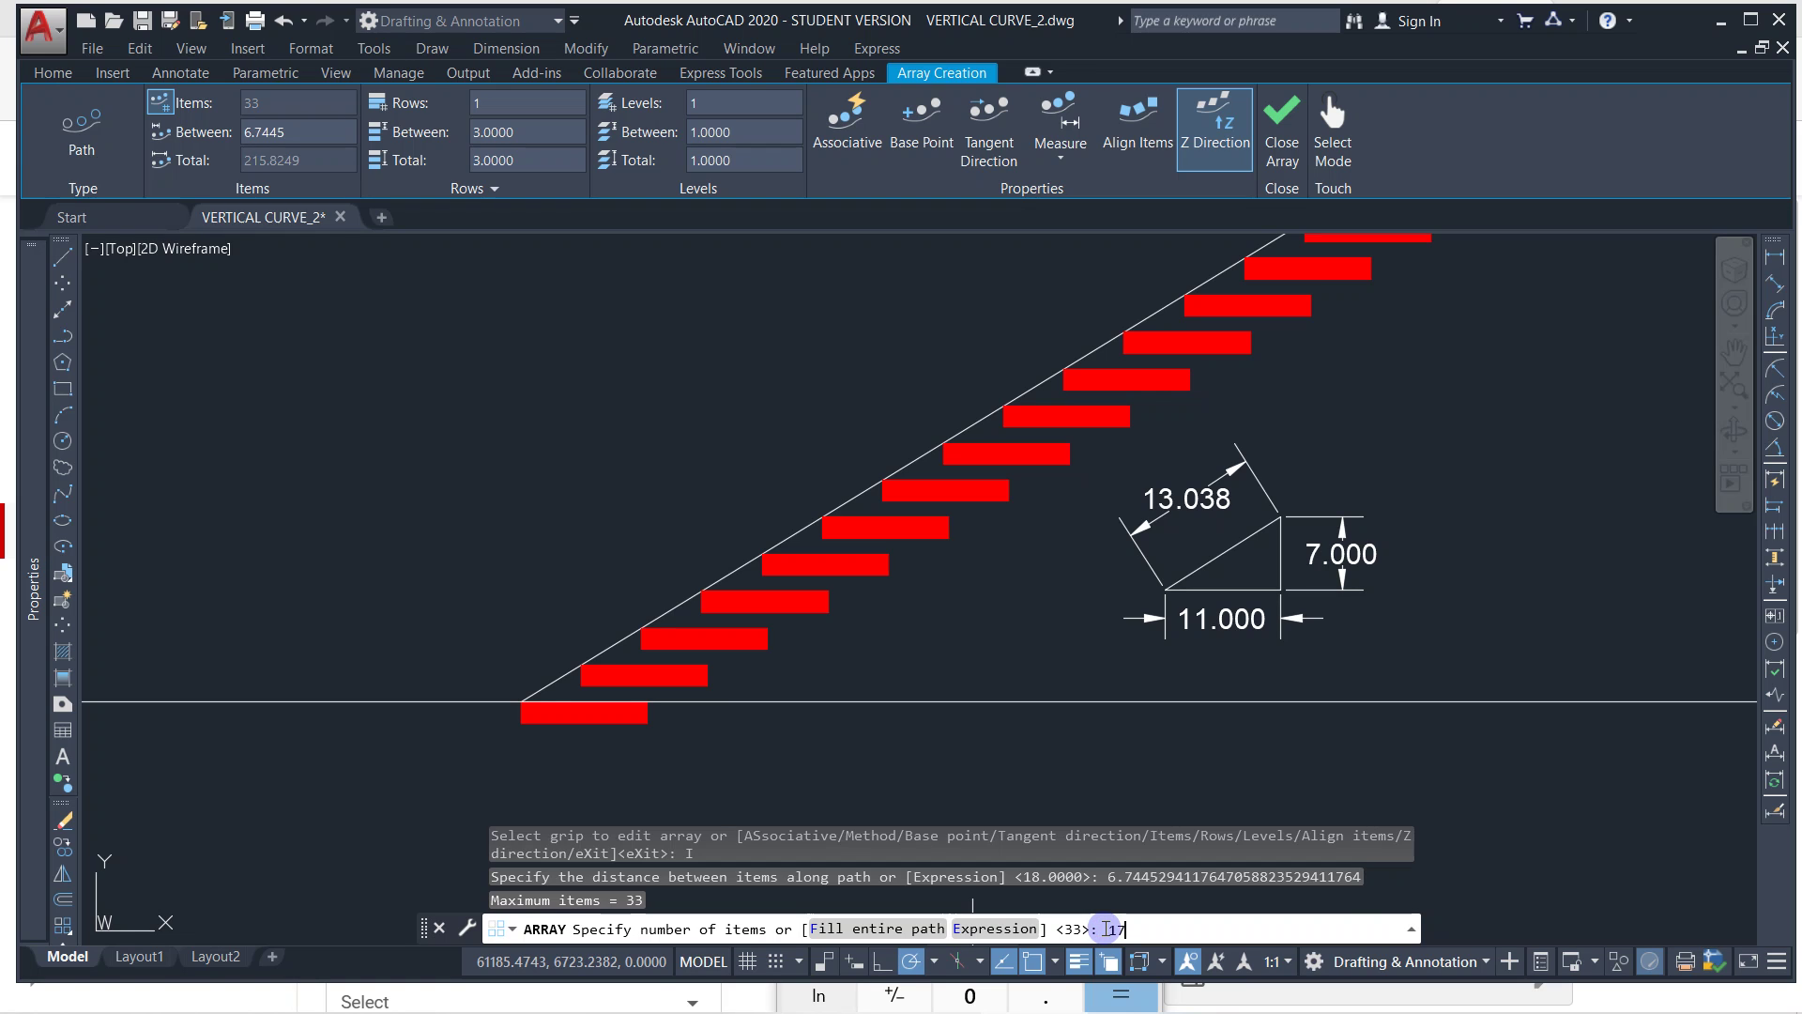
key(Return)
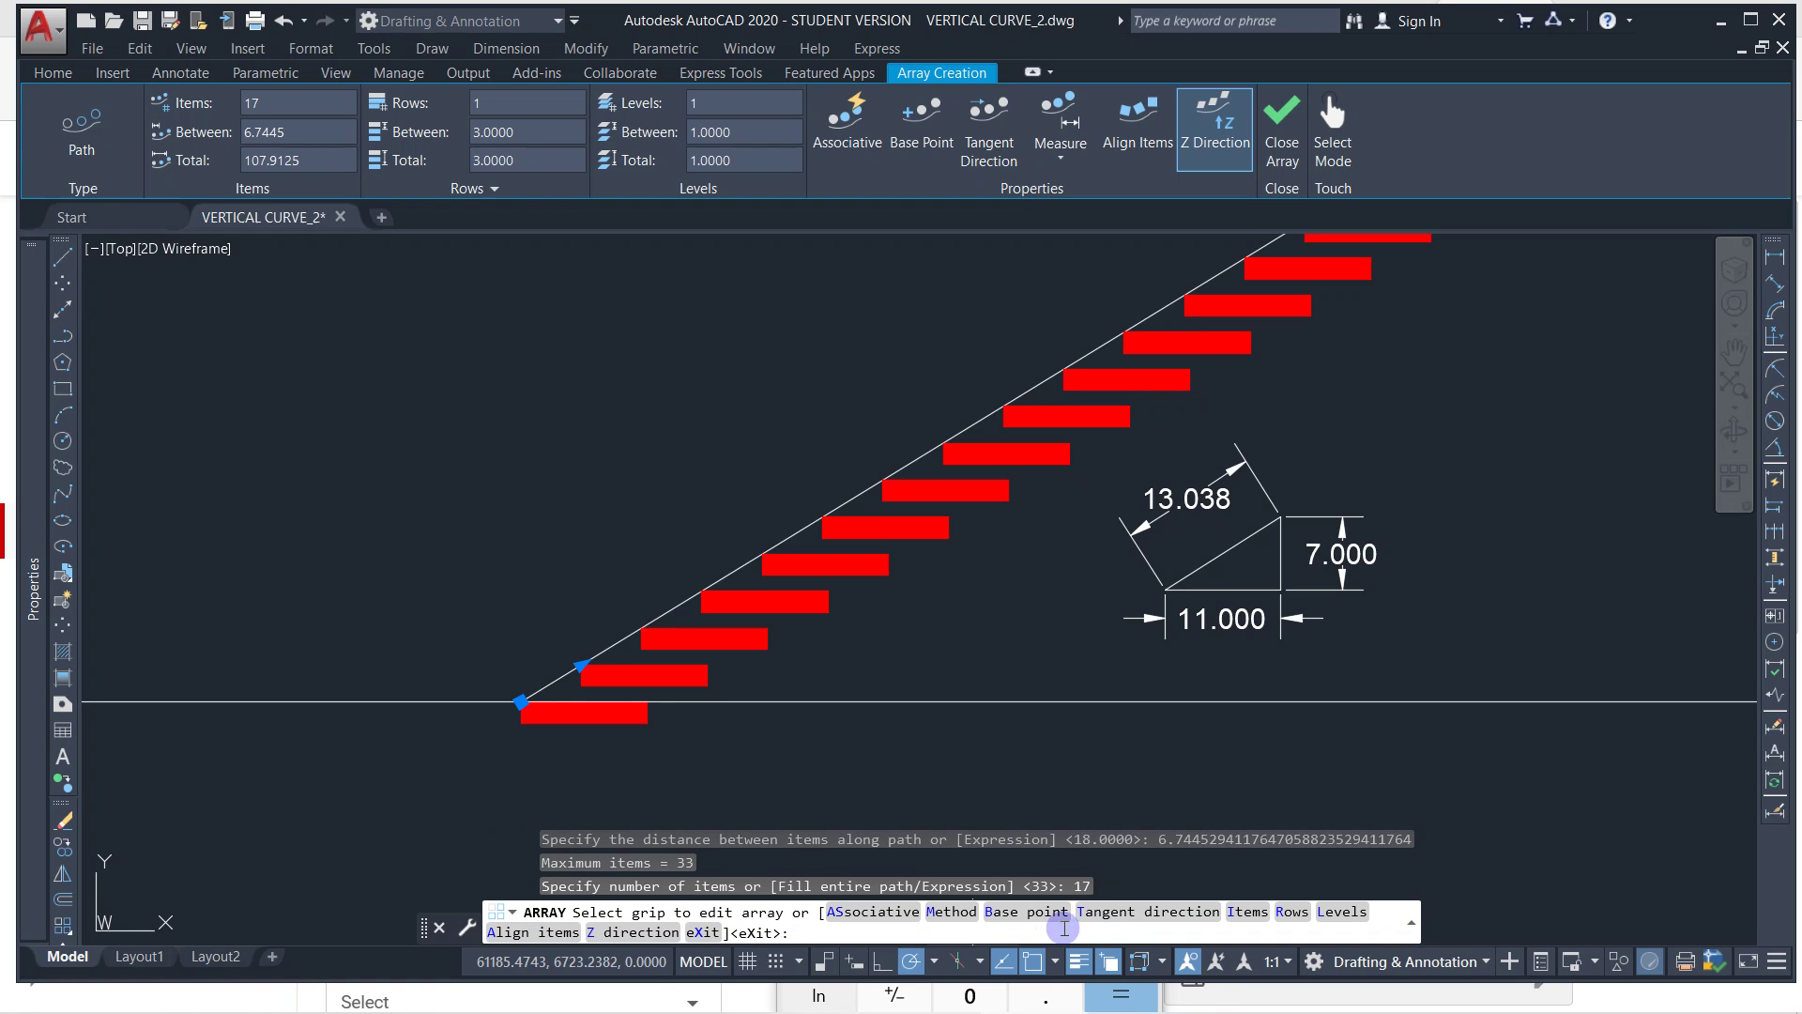
Reconfirm Measure spacing, re-enter the 6.7445 distance, and end the array.
click(950, 911)
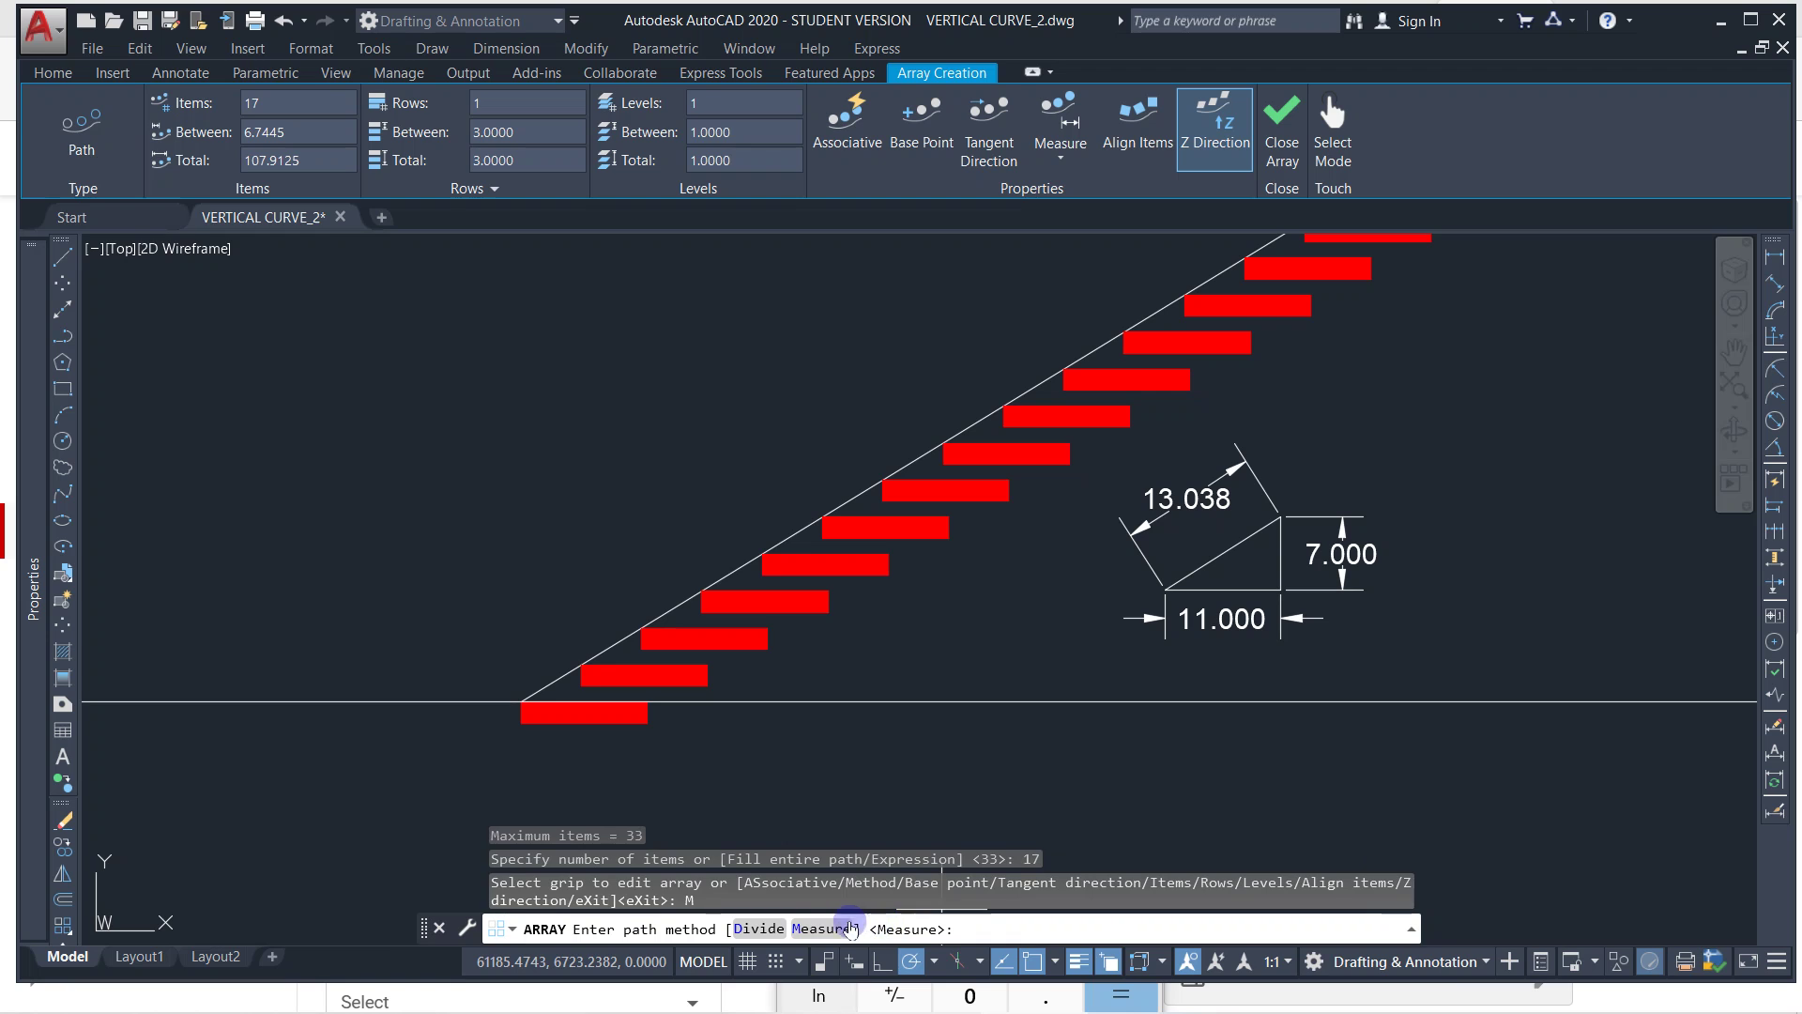
click(821, 928)
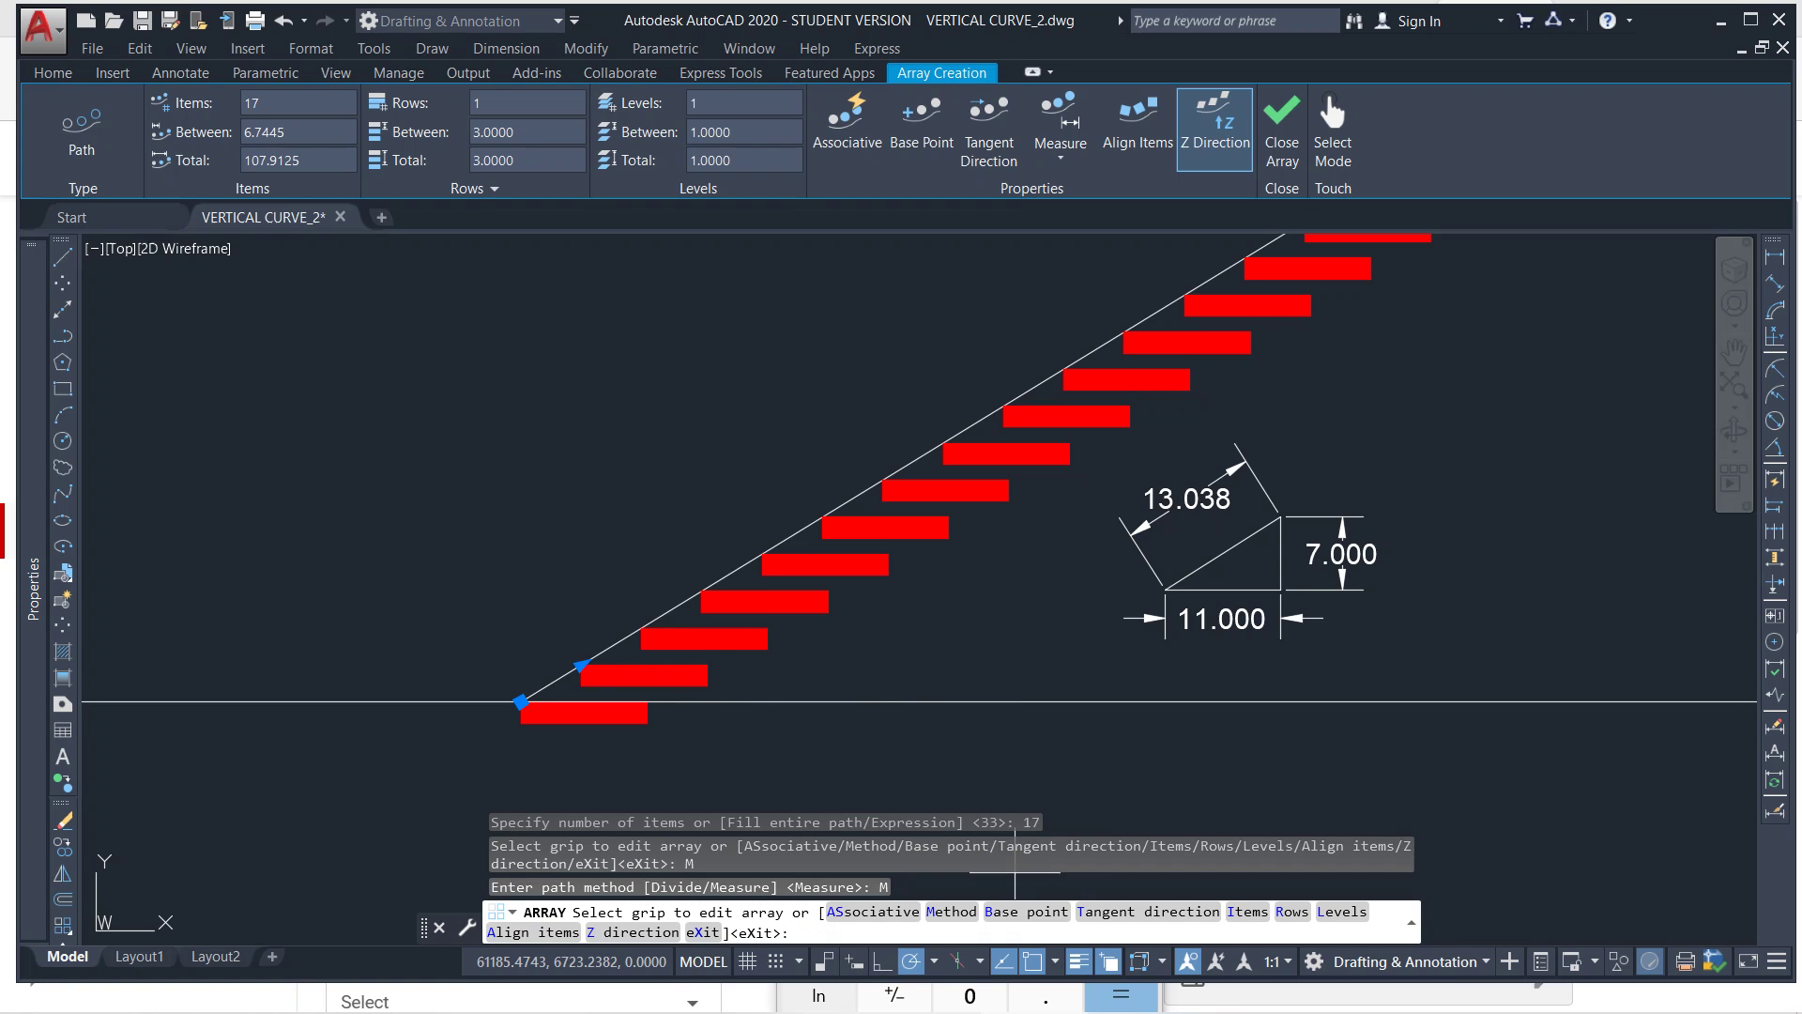
click(1245, 909)
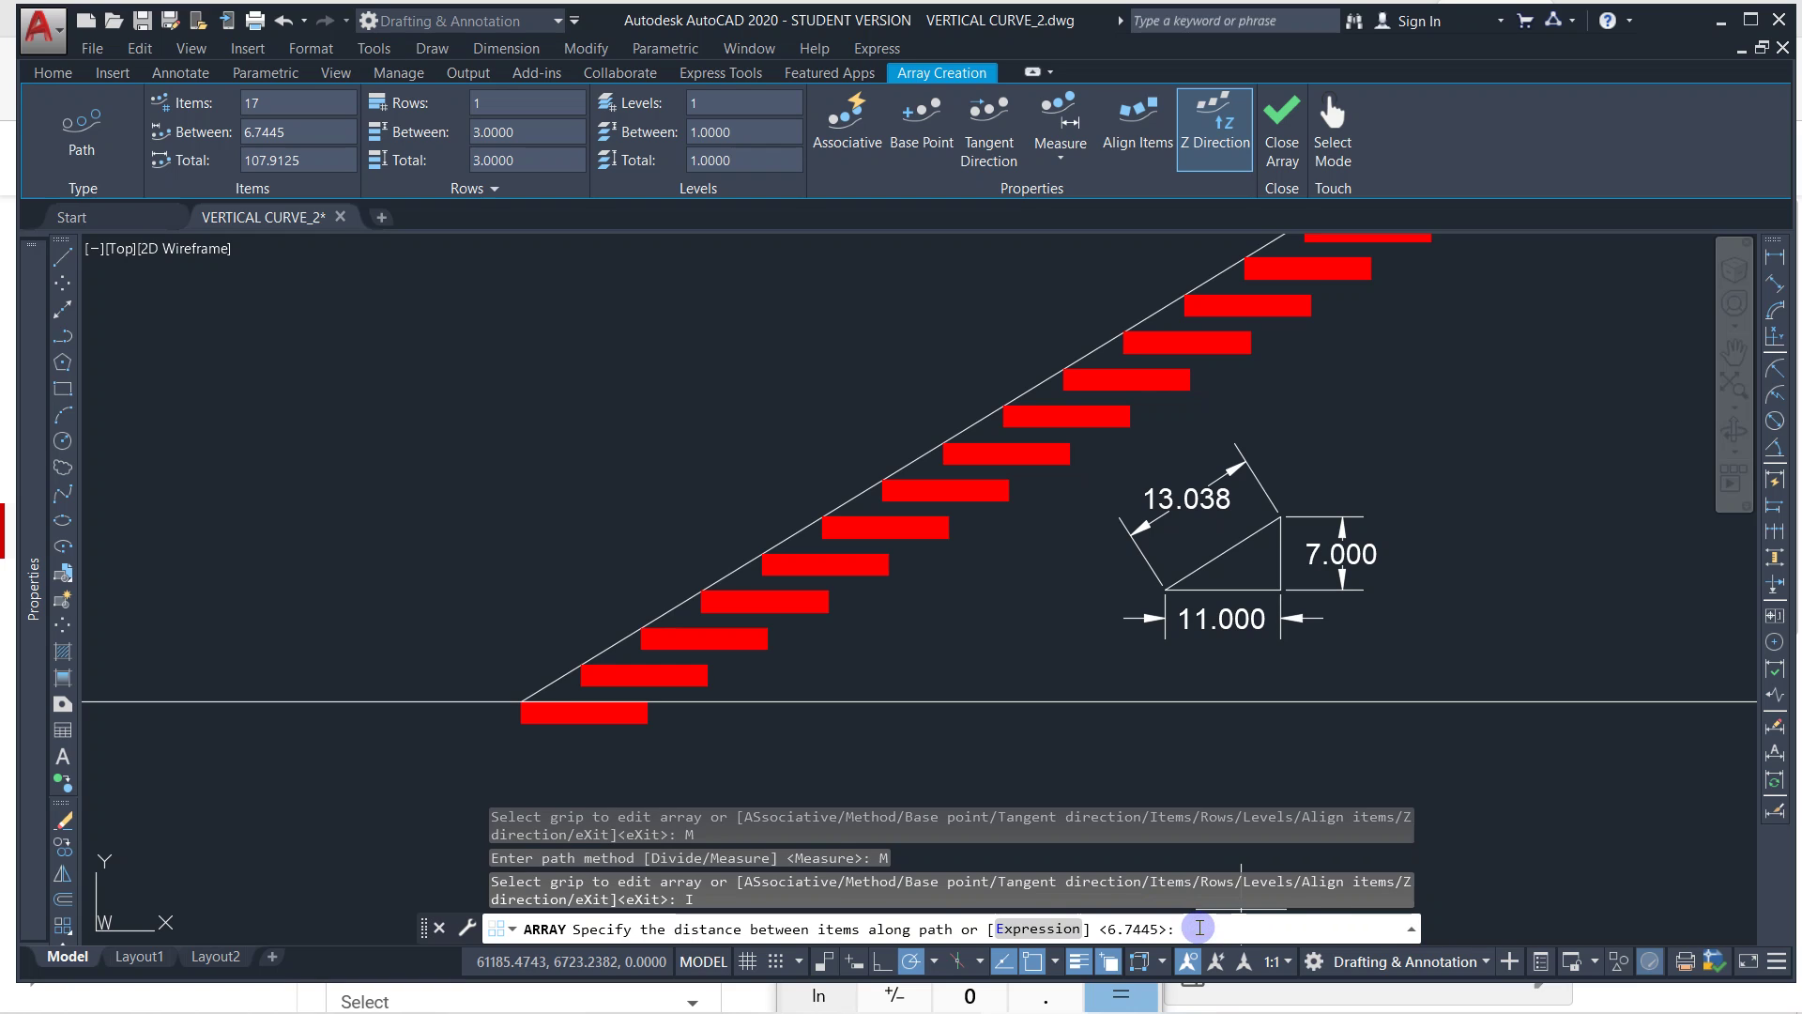
text(6.7445294117647058823529411764)
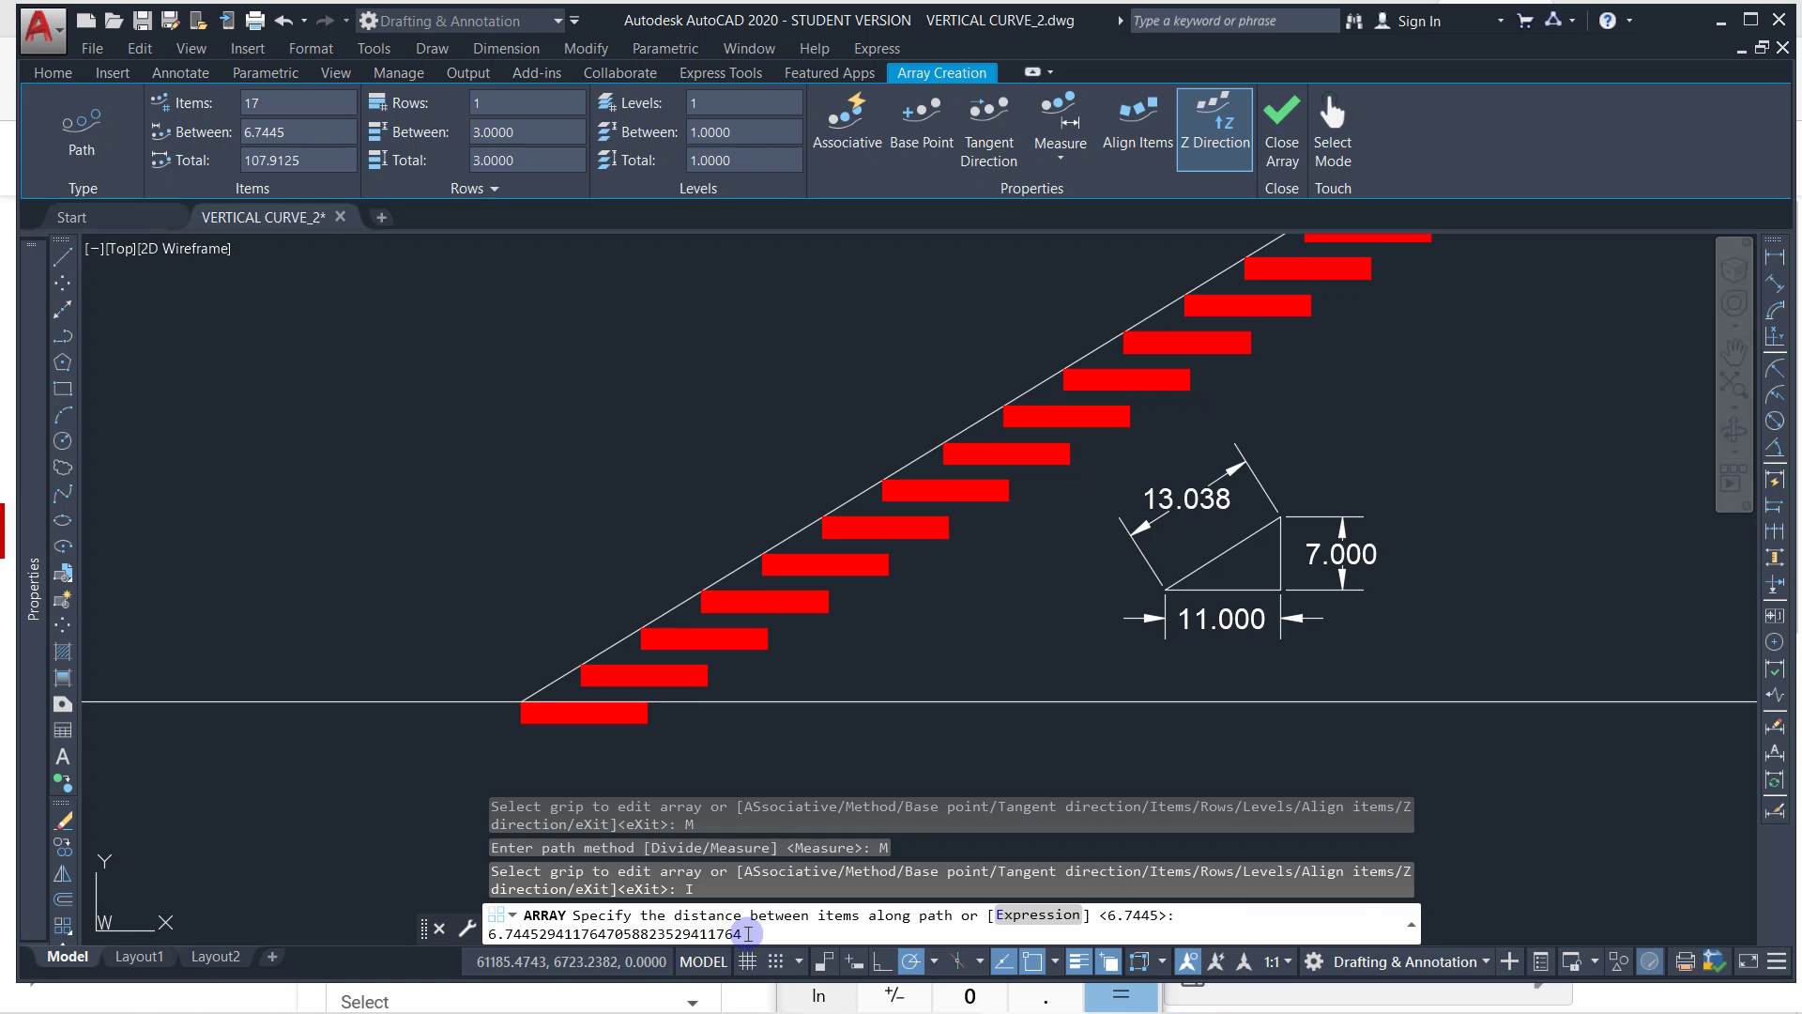
key(Escape)
key(Escape)
key(Escape)
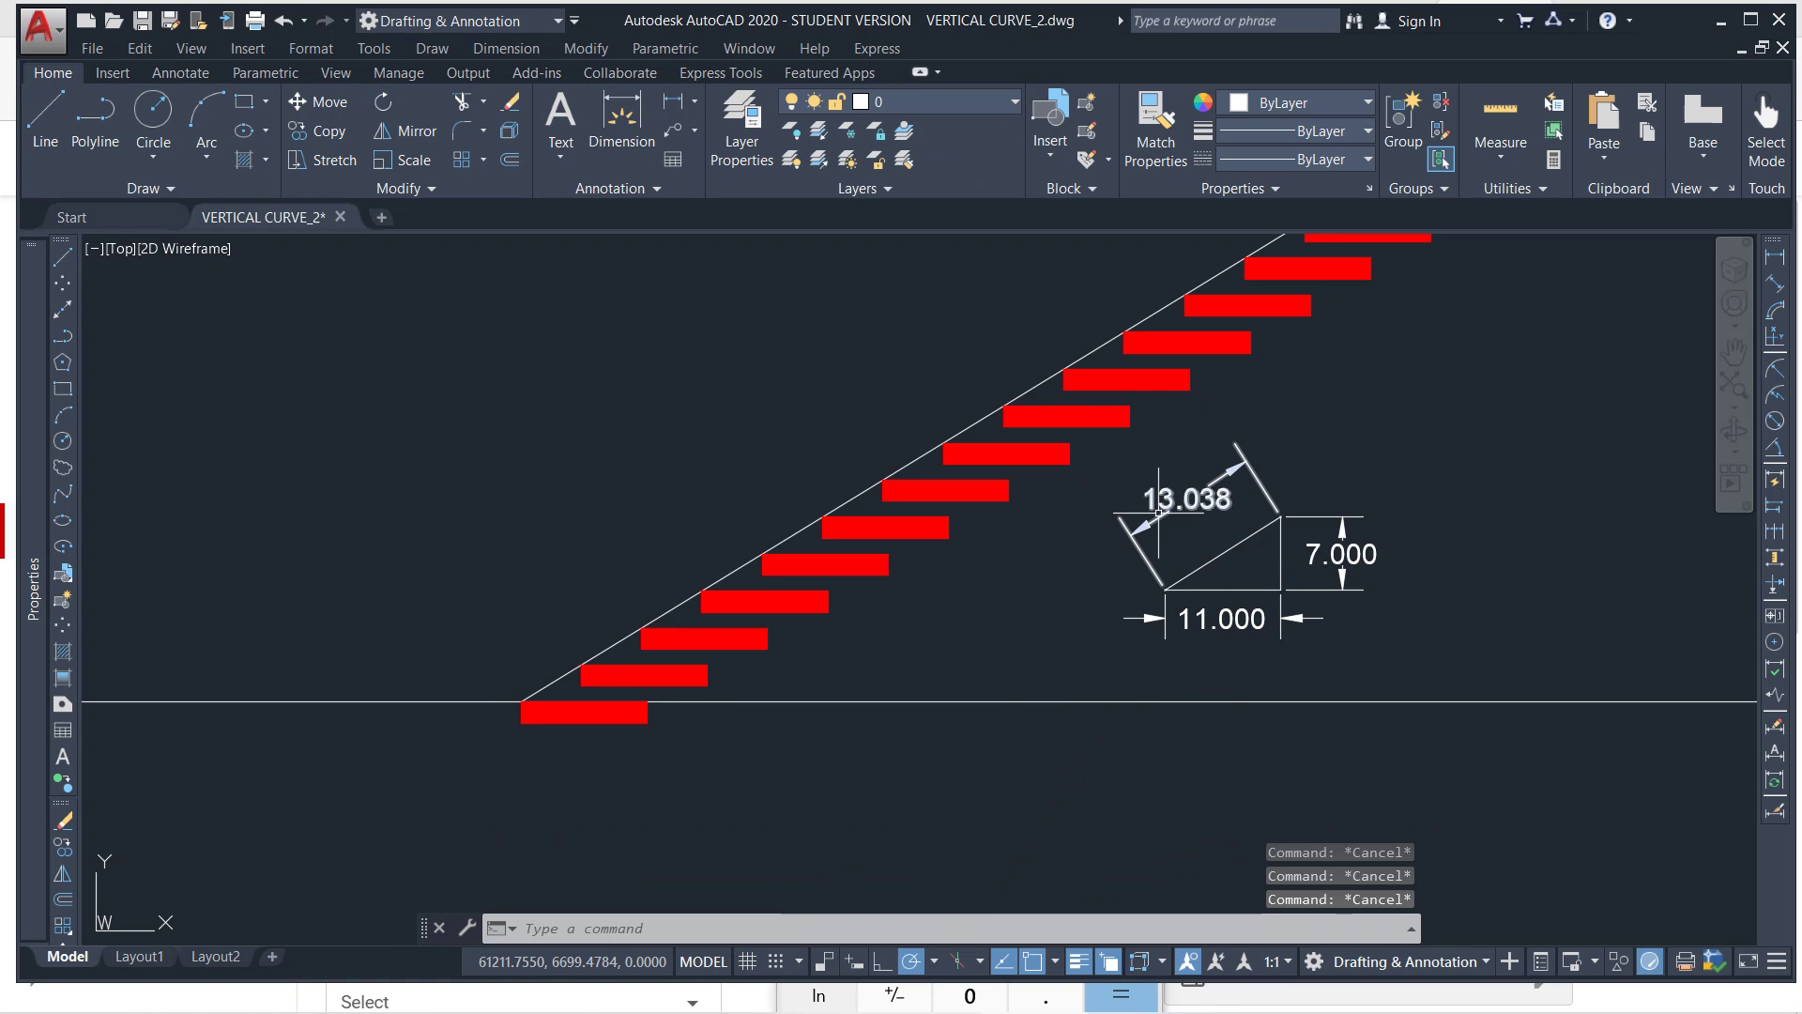
Undo the tread array.
middle_drag(1193, 503, 803, 765)
scroll(803, 765, down, 2)
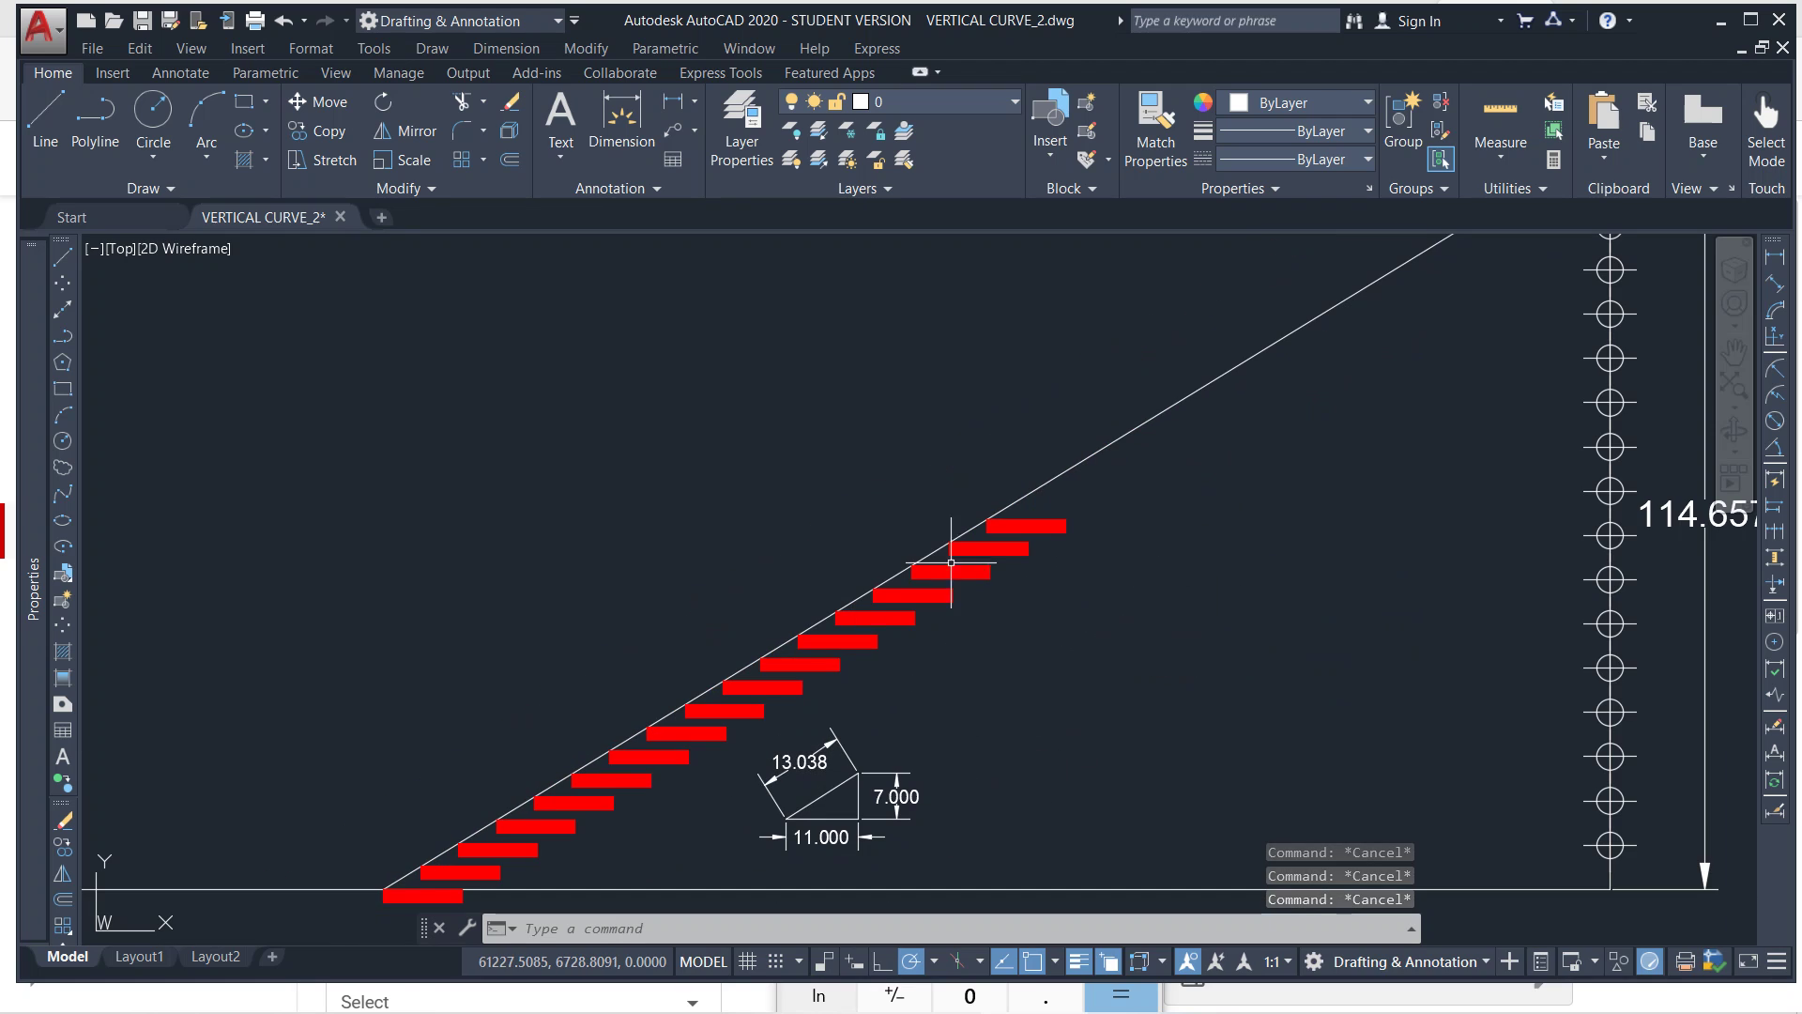
key(ctrl+z)
key(ctrl+z)
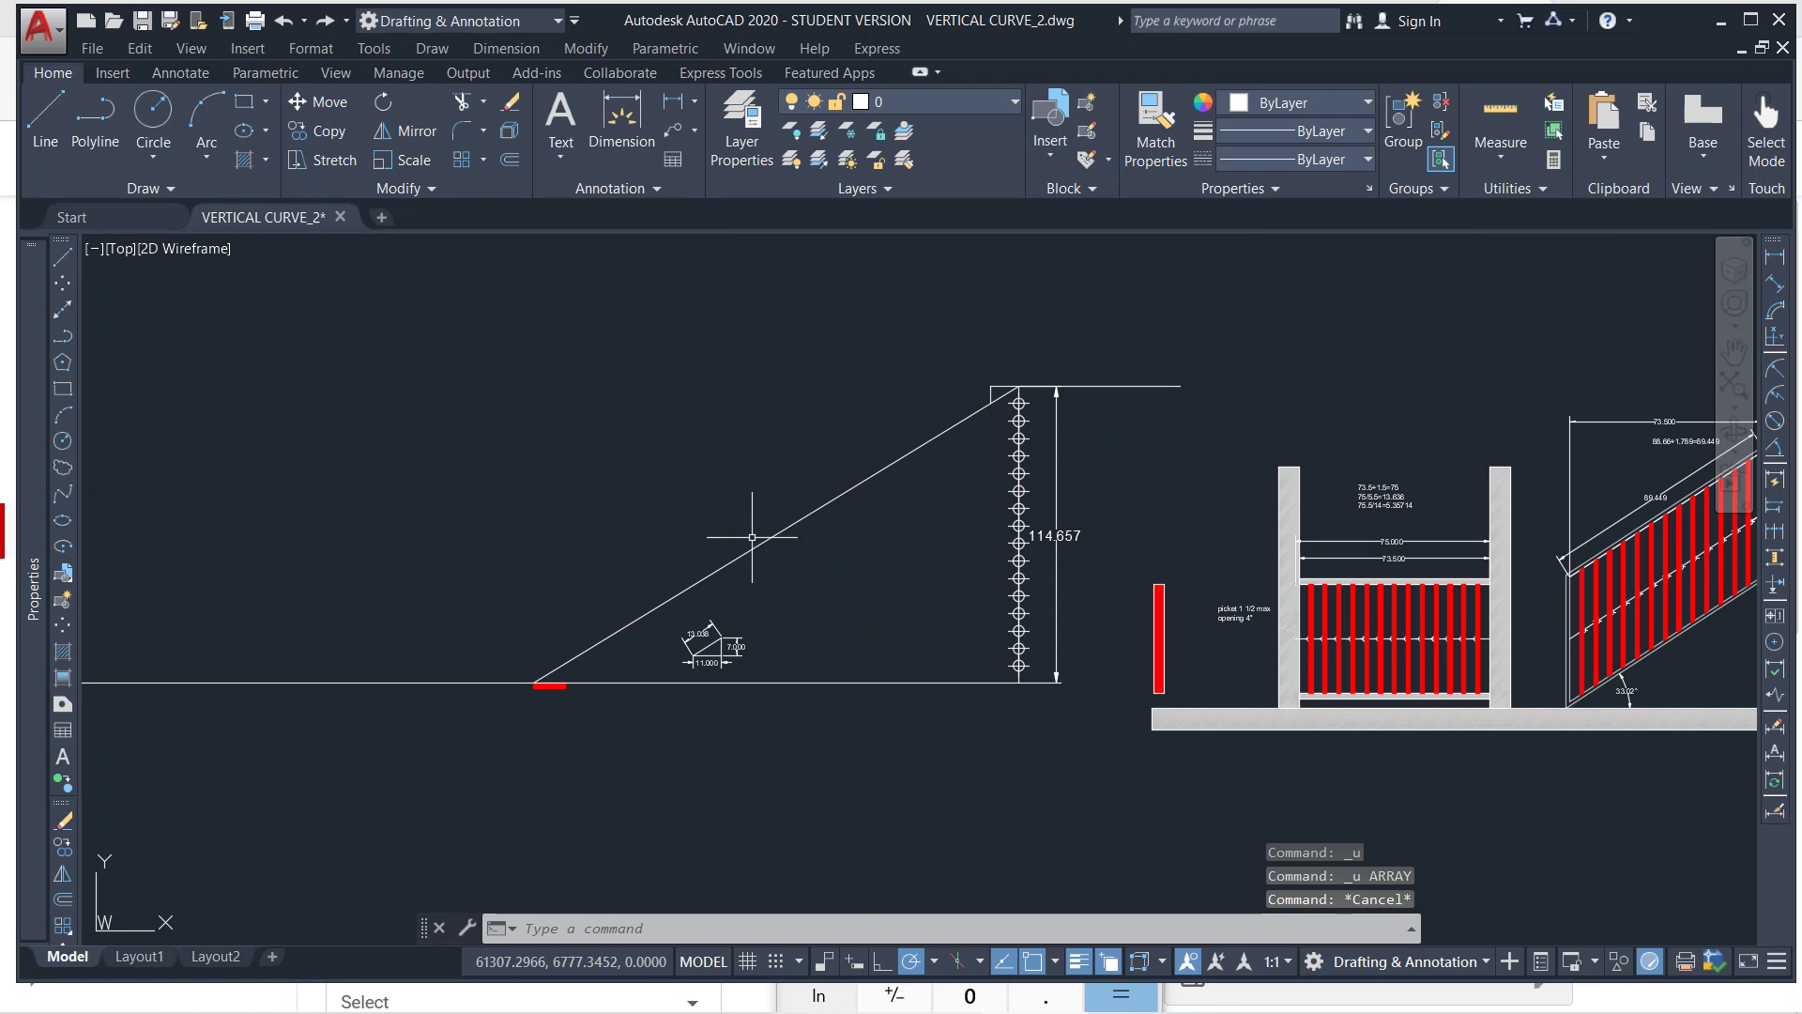
key(Escape)
Divide the sloped line into 17 equal segments with DIVIDE.
text(div)
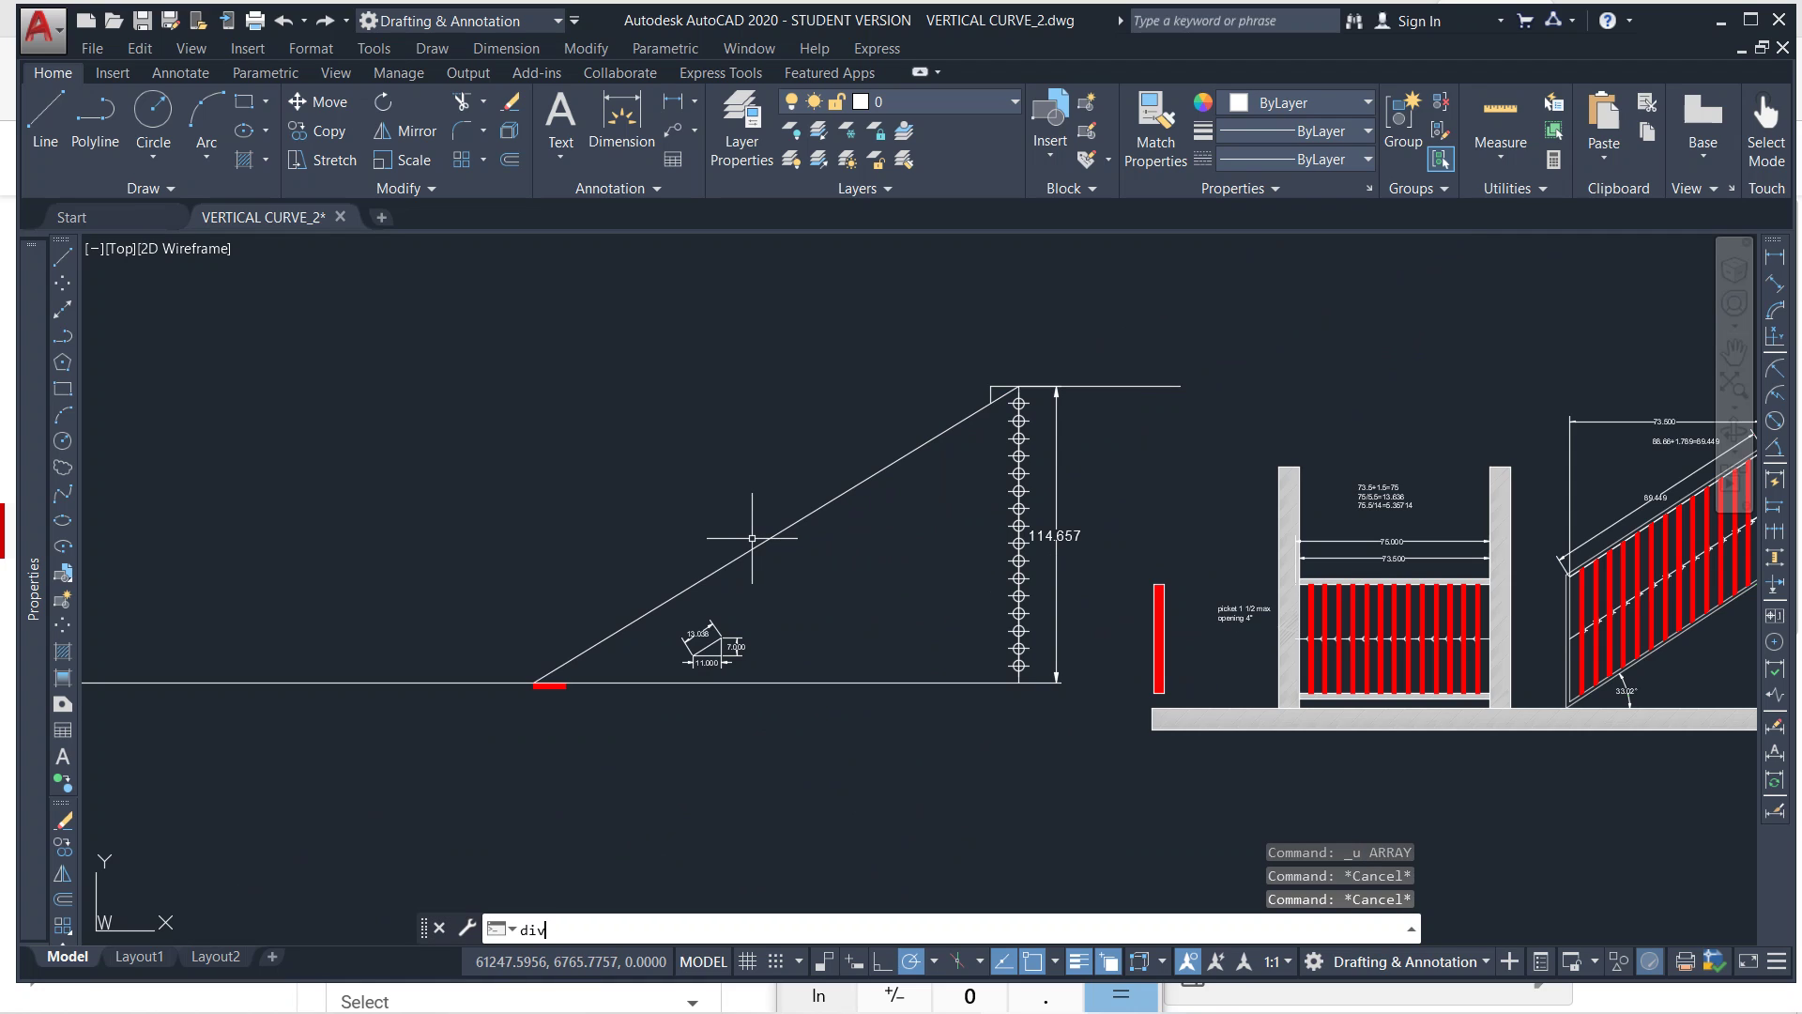
text(ide)
key(Return)
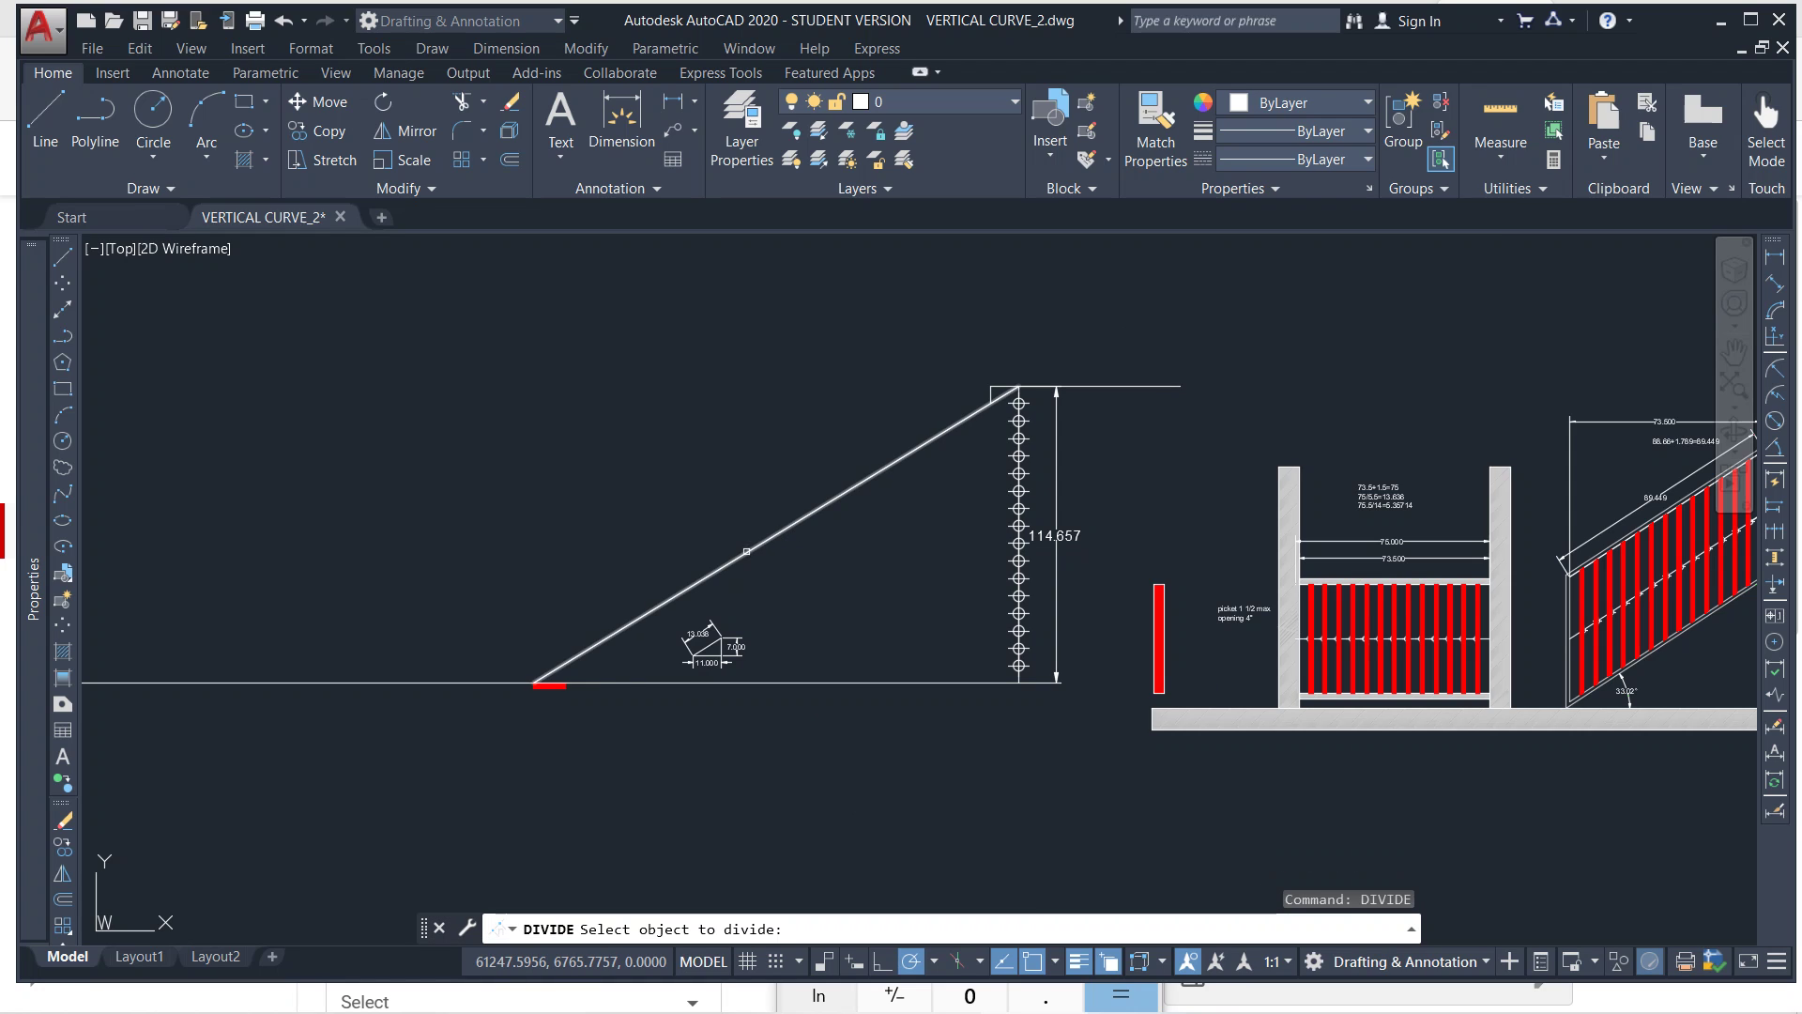
click(744, 554)
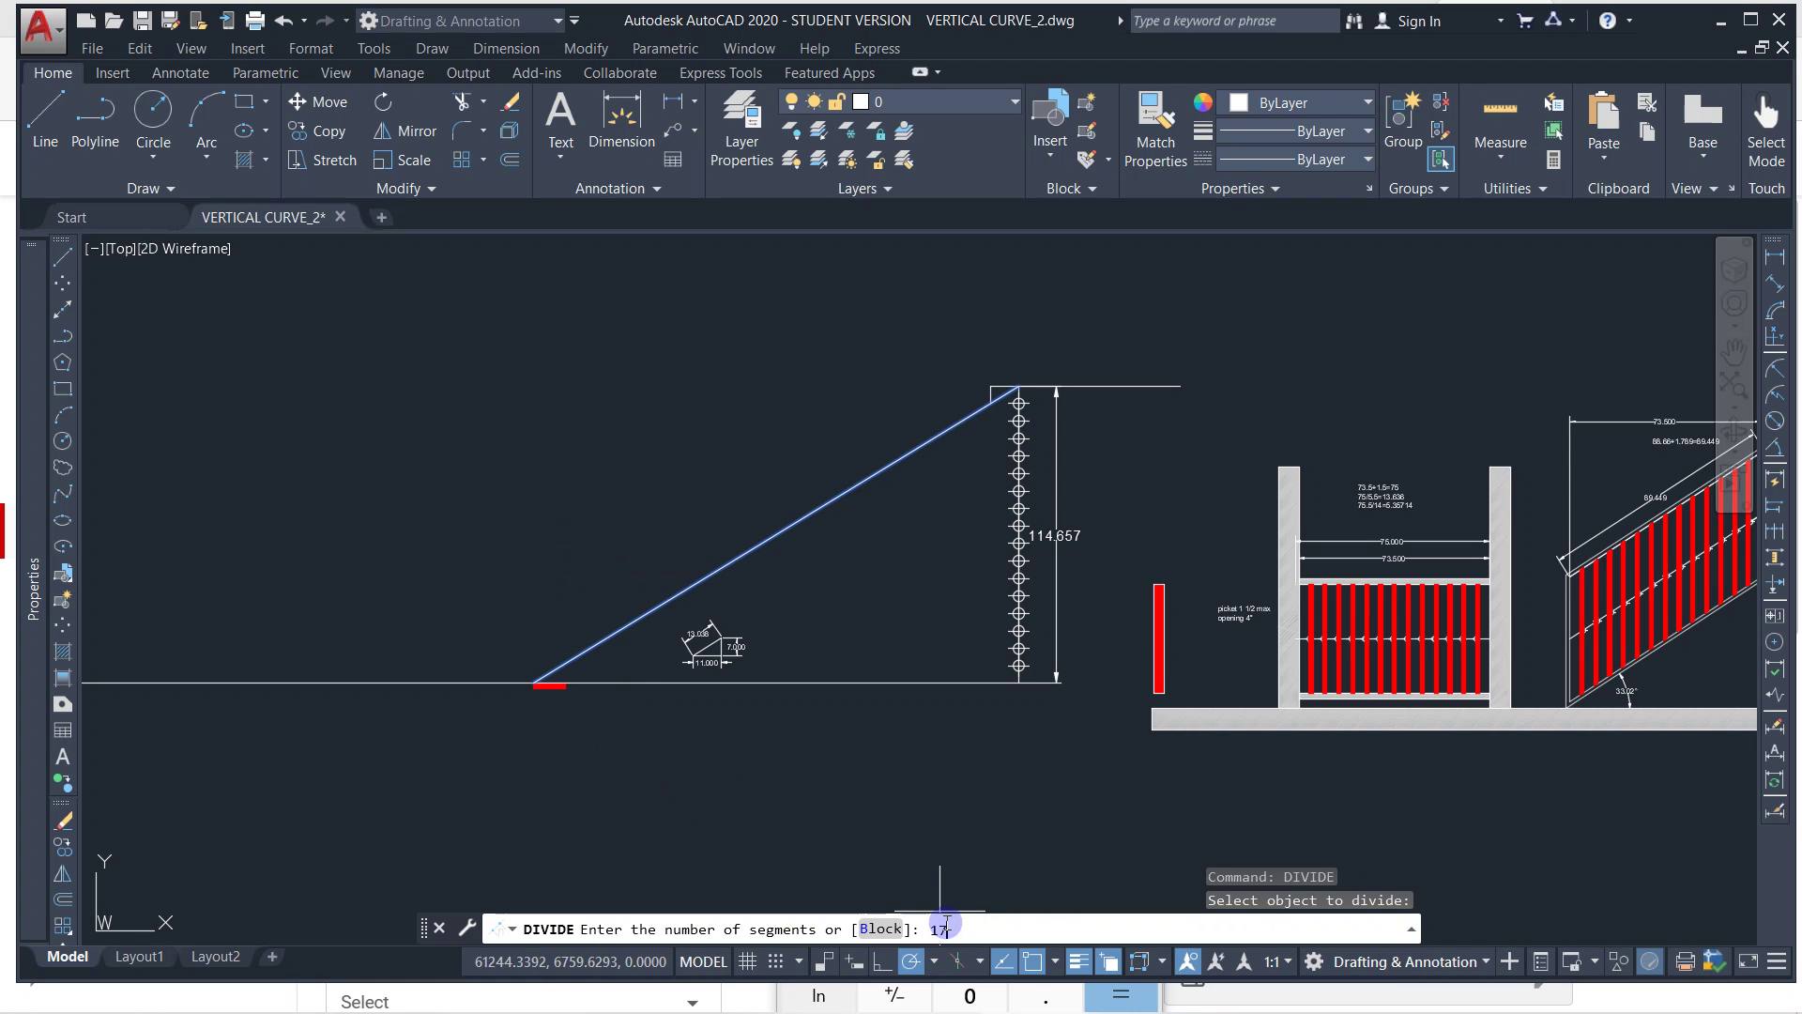
key(Return)
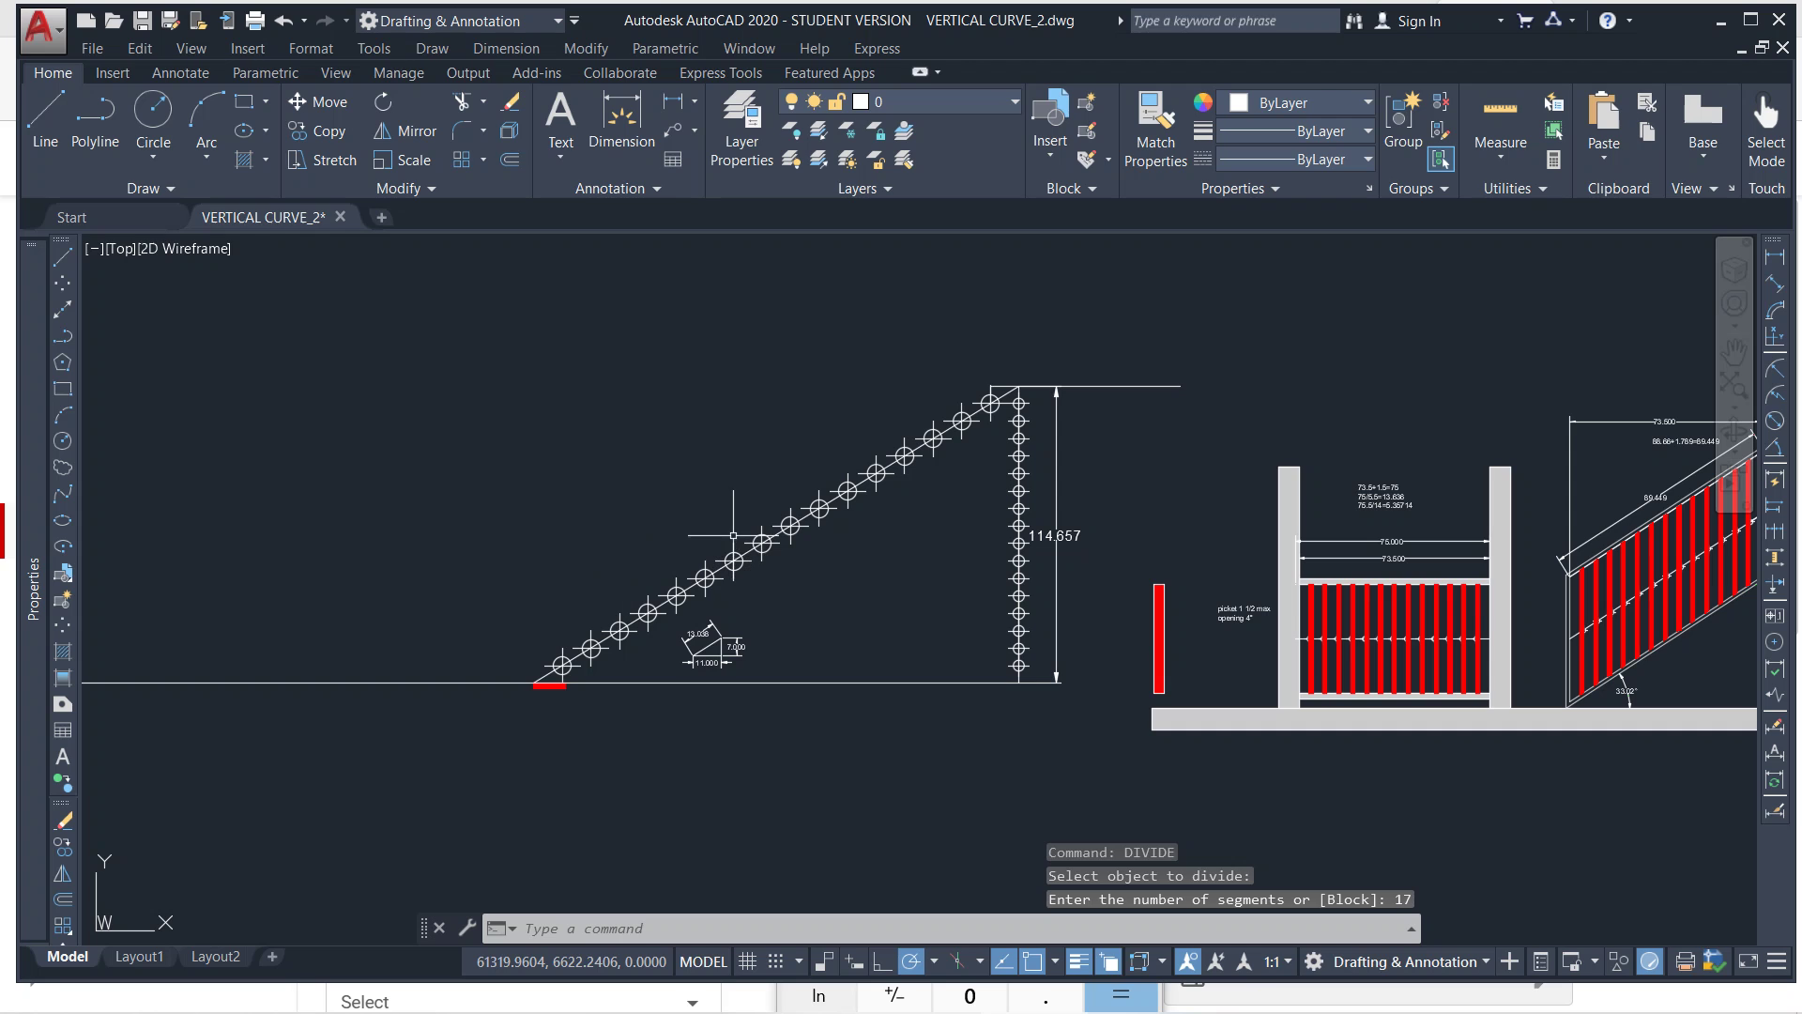
scroll(552, 674, up, 8)
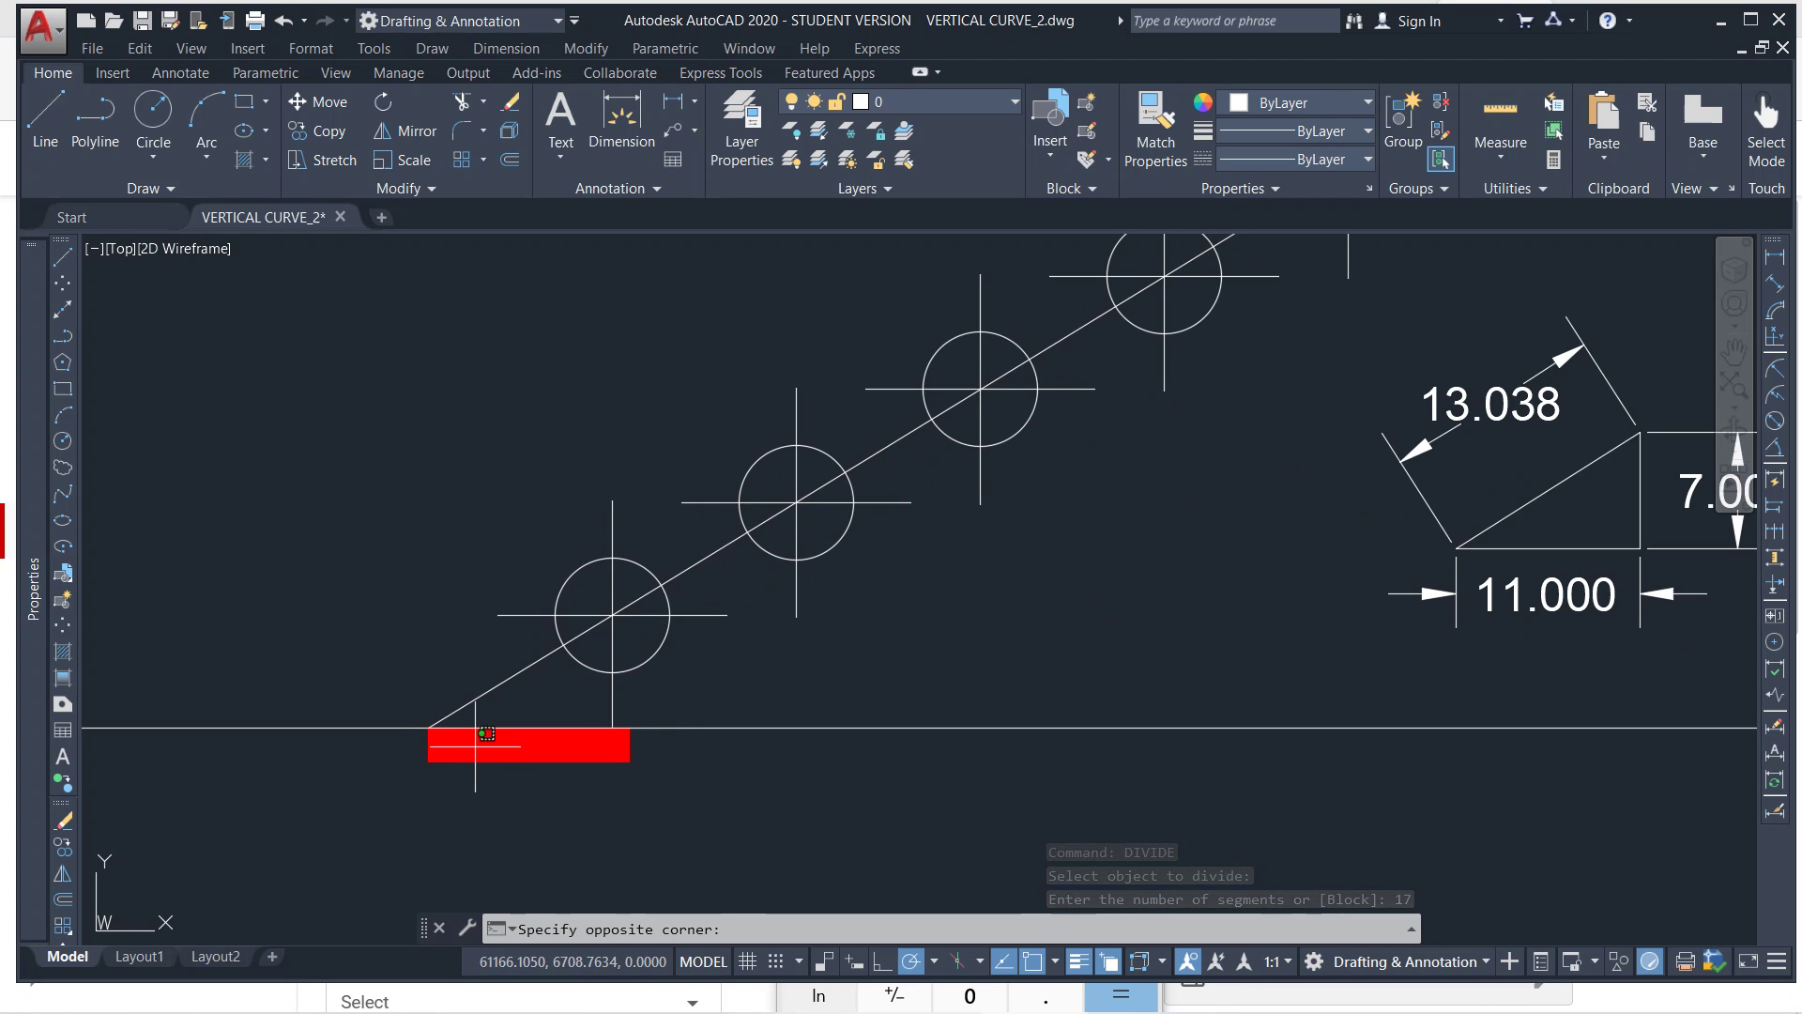
Path-array the red tread along the slope using the Divide spacing method.
click(474, 747)
text(arra)
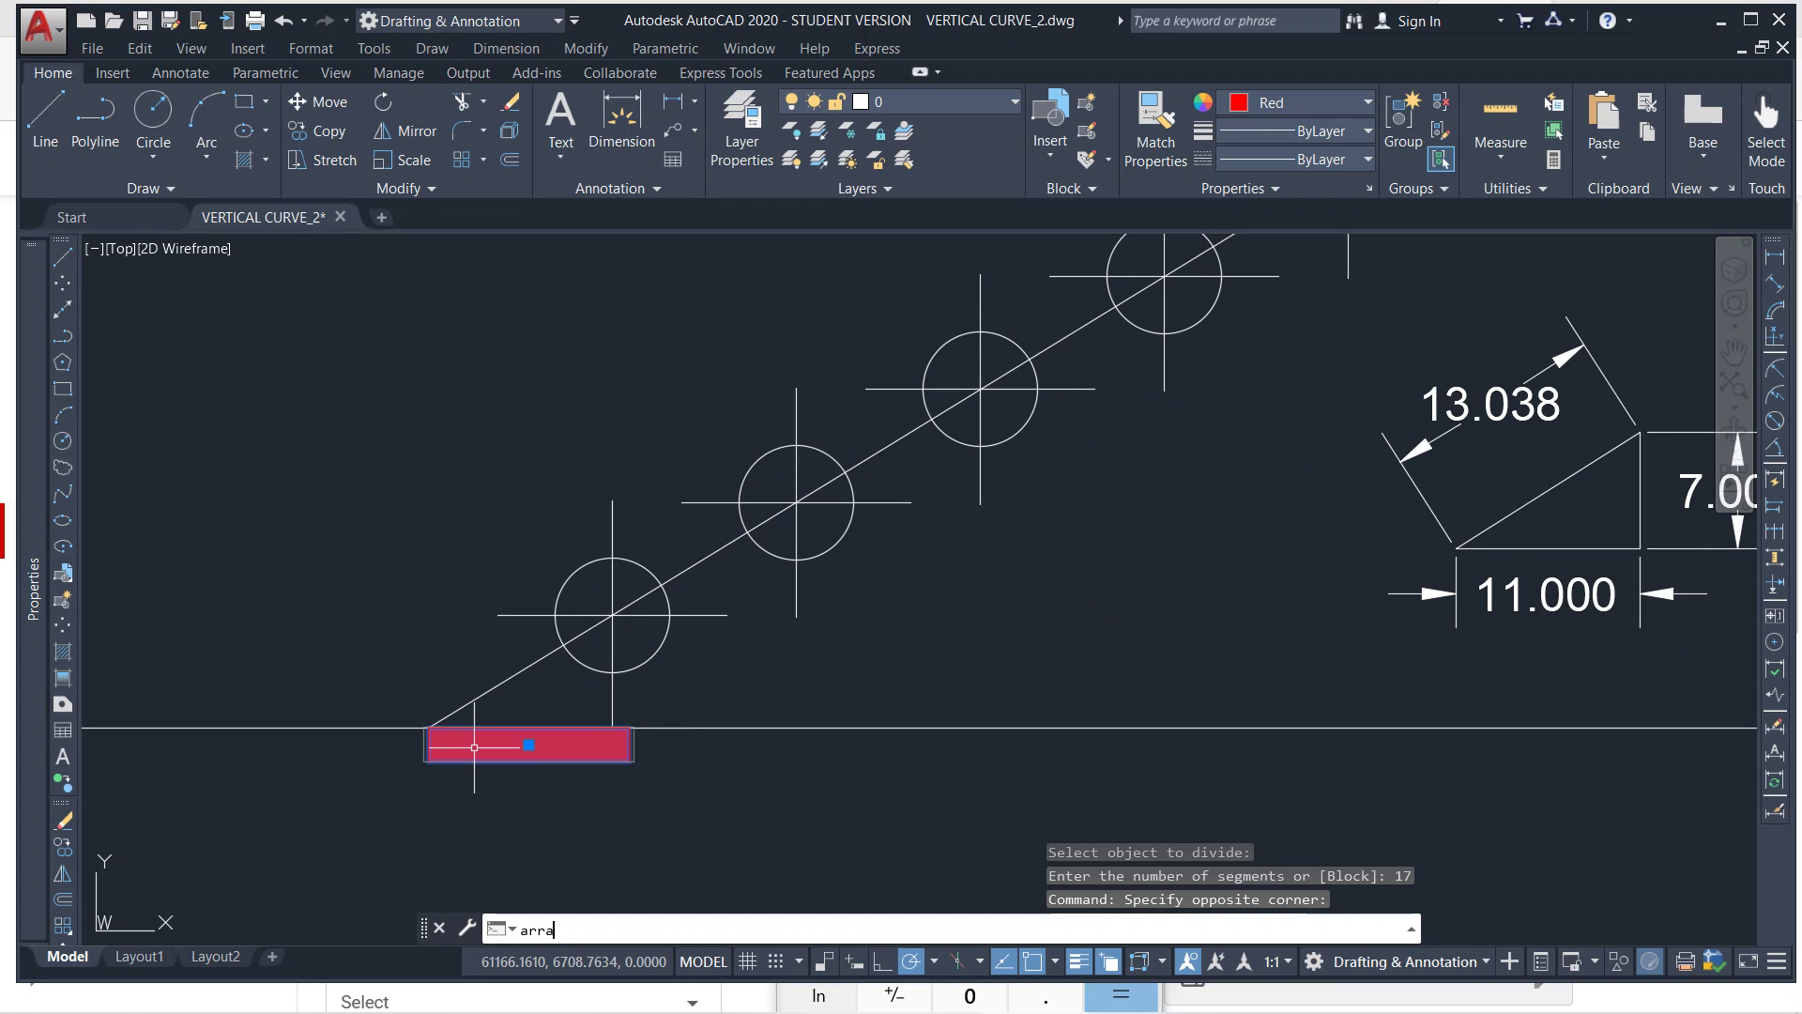
text(y)
key(Return)
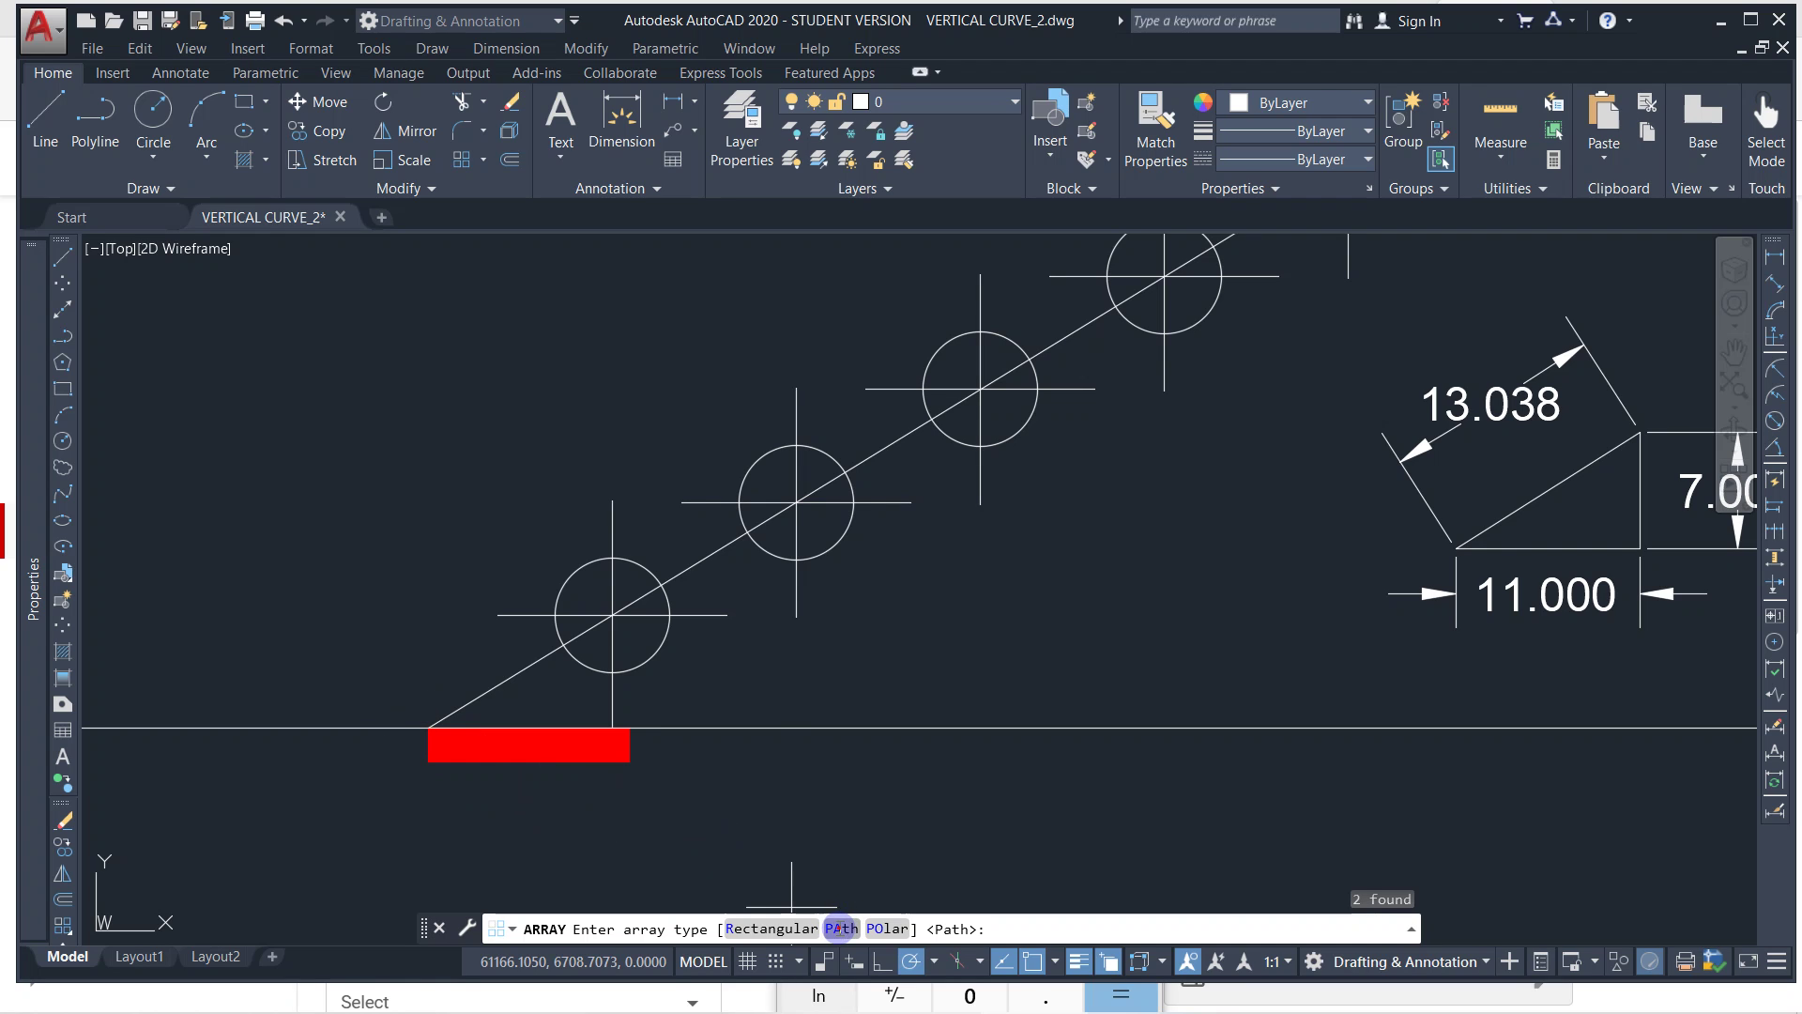
click(841, 928)
click(690, 568)
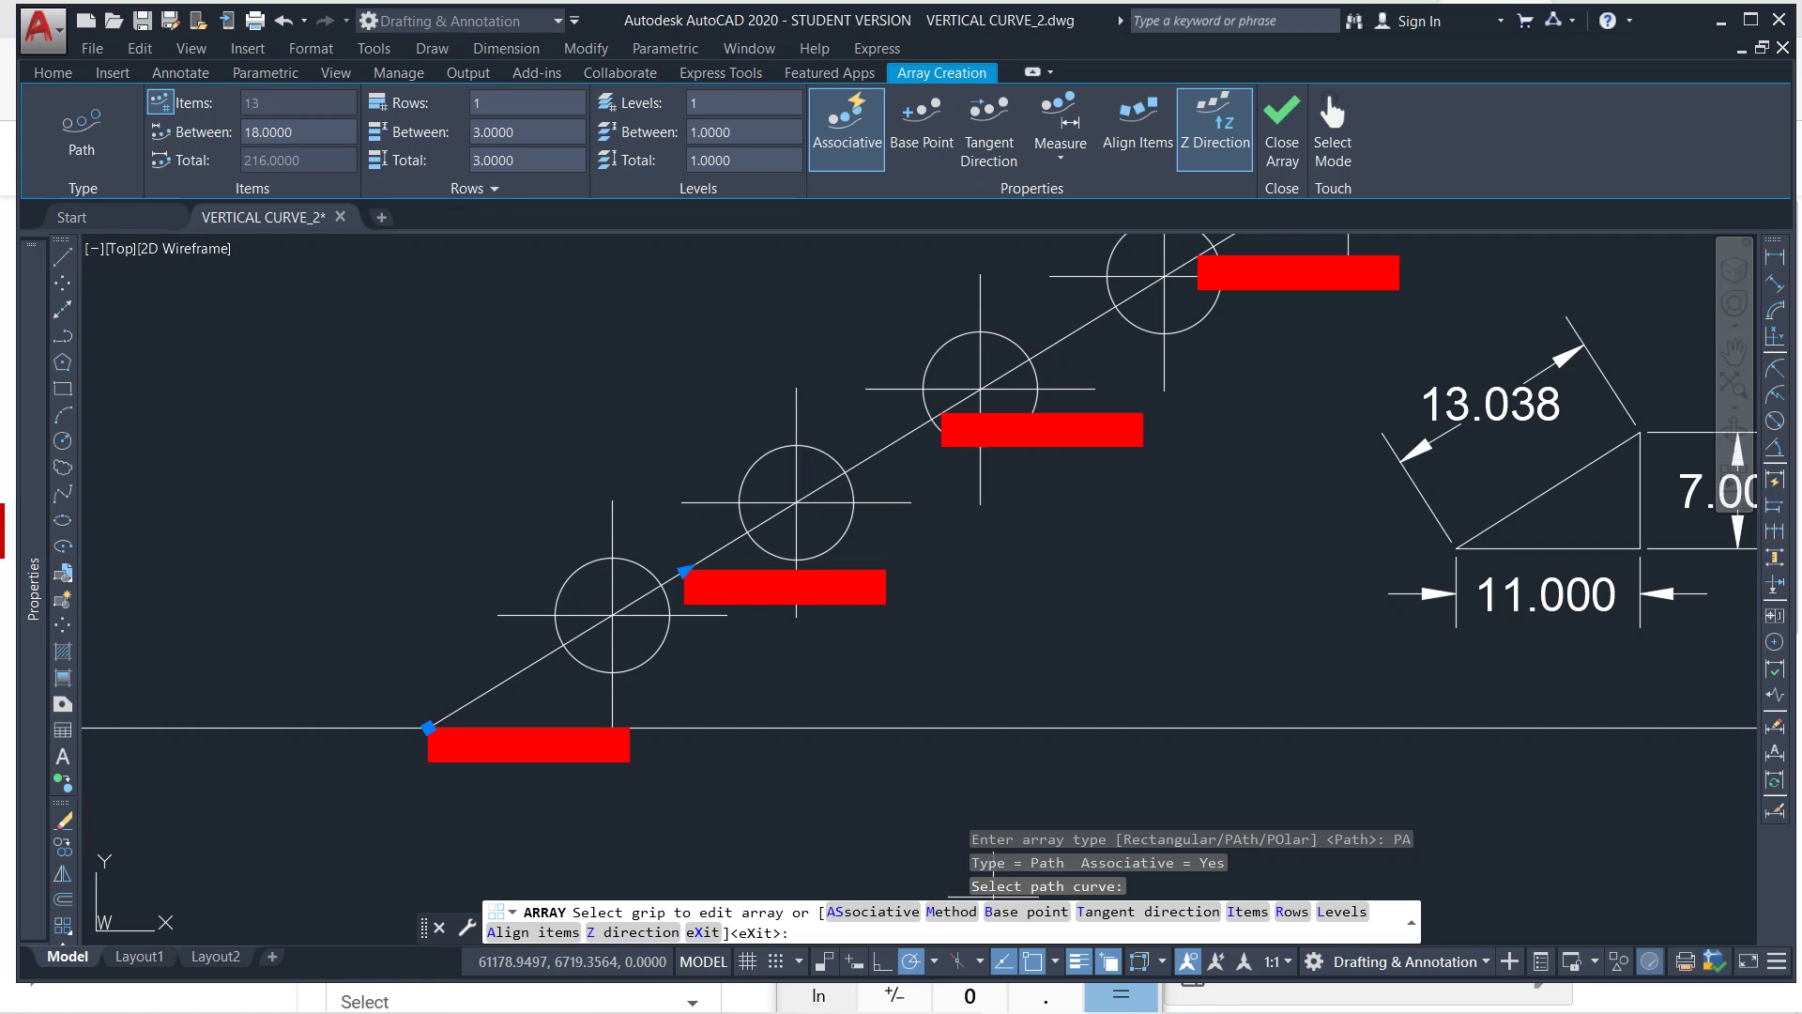
click(951, 912)
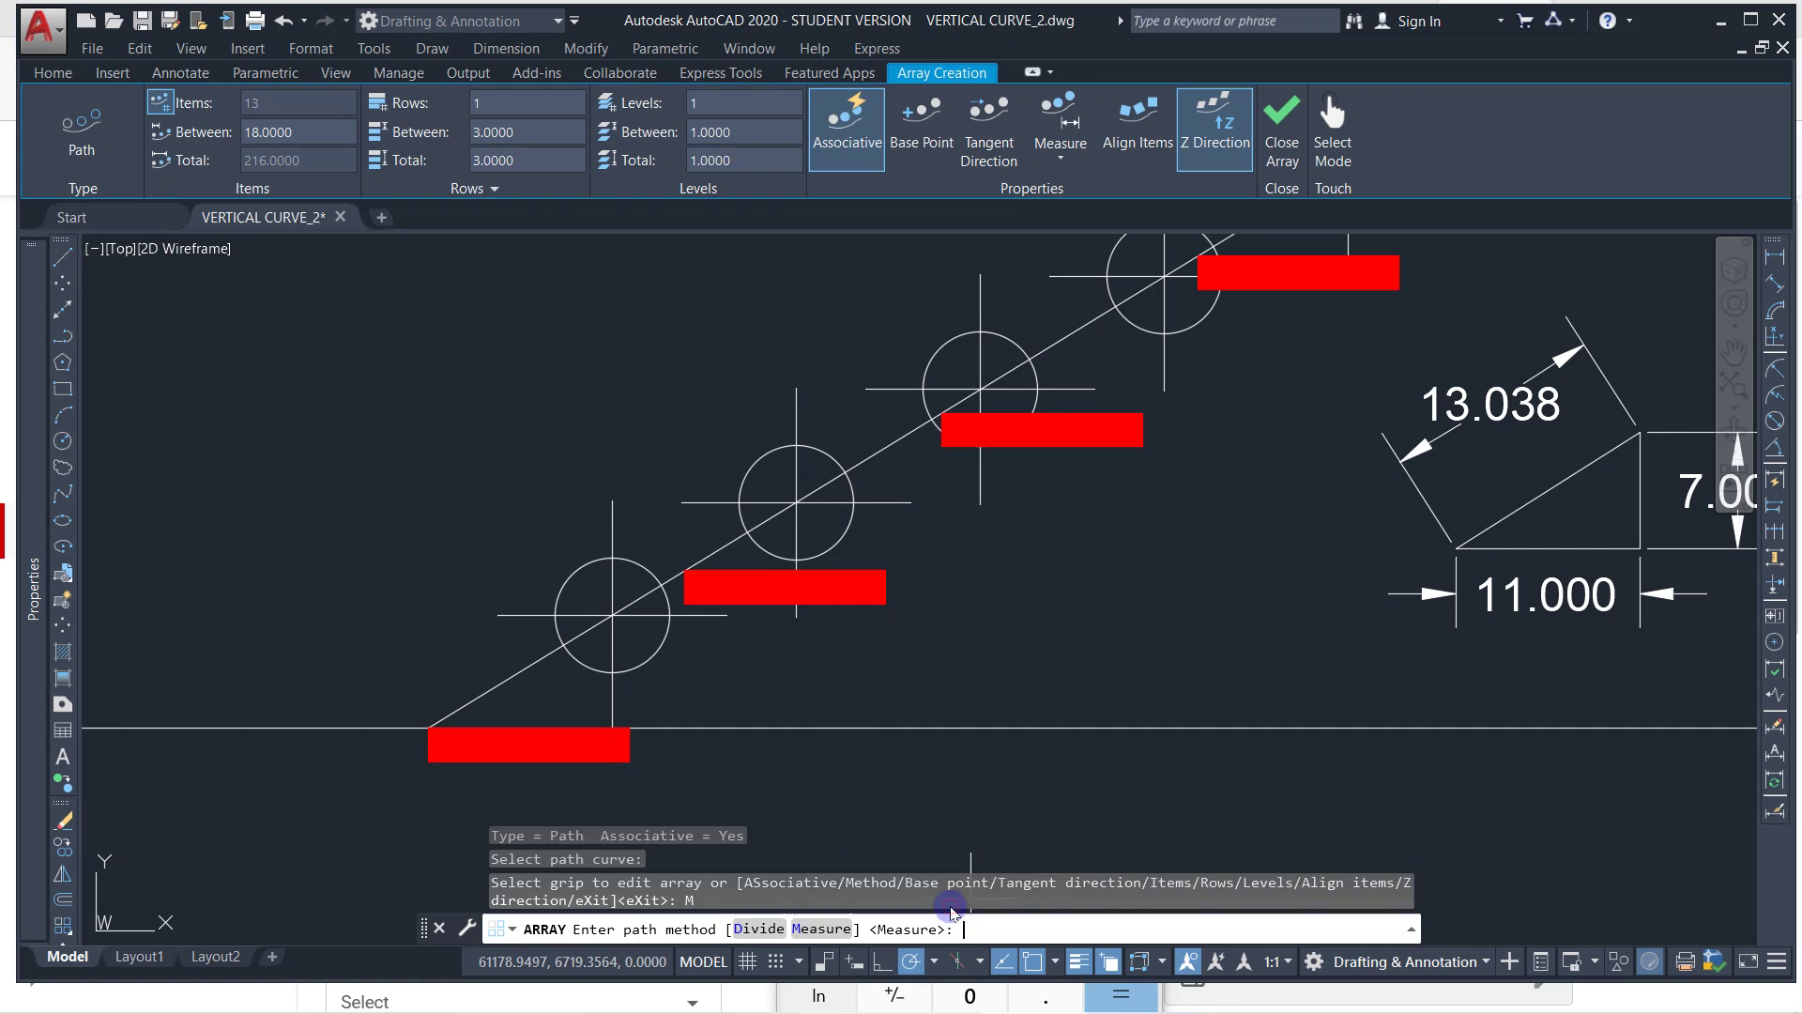
click(768, 927)
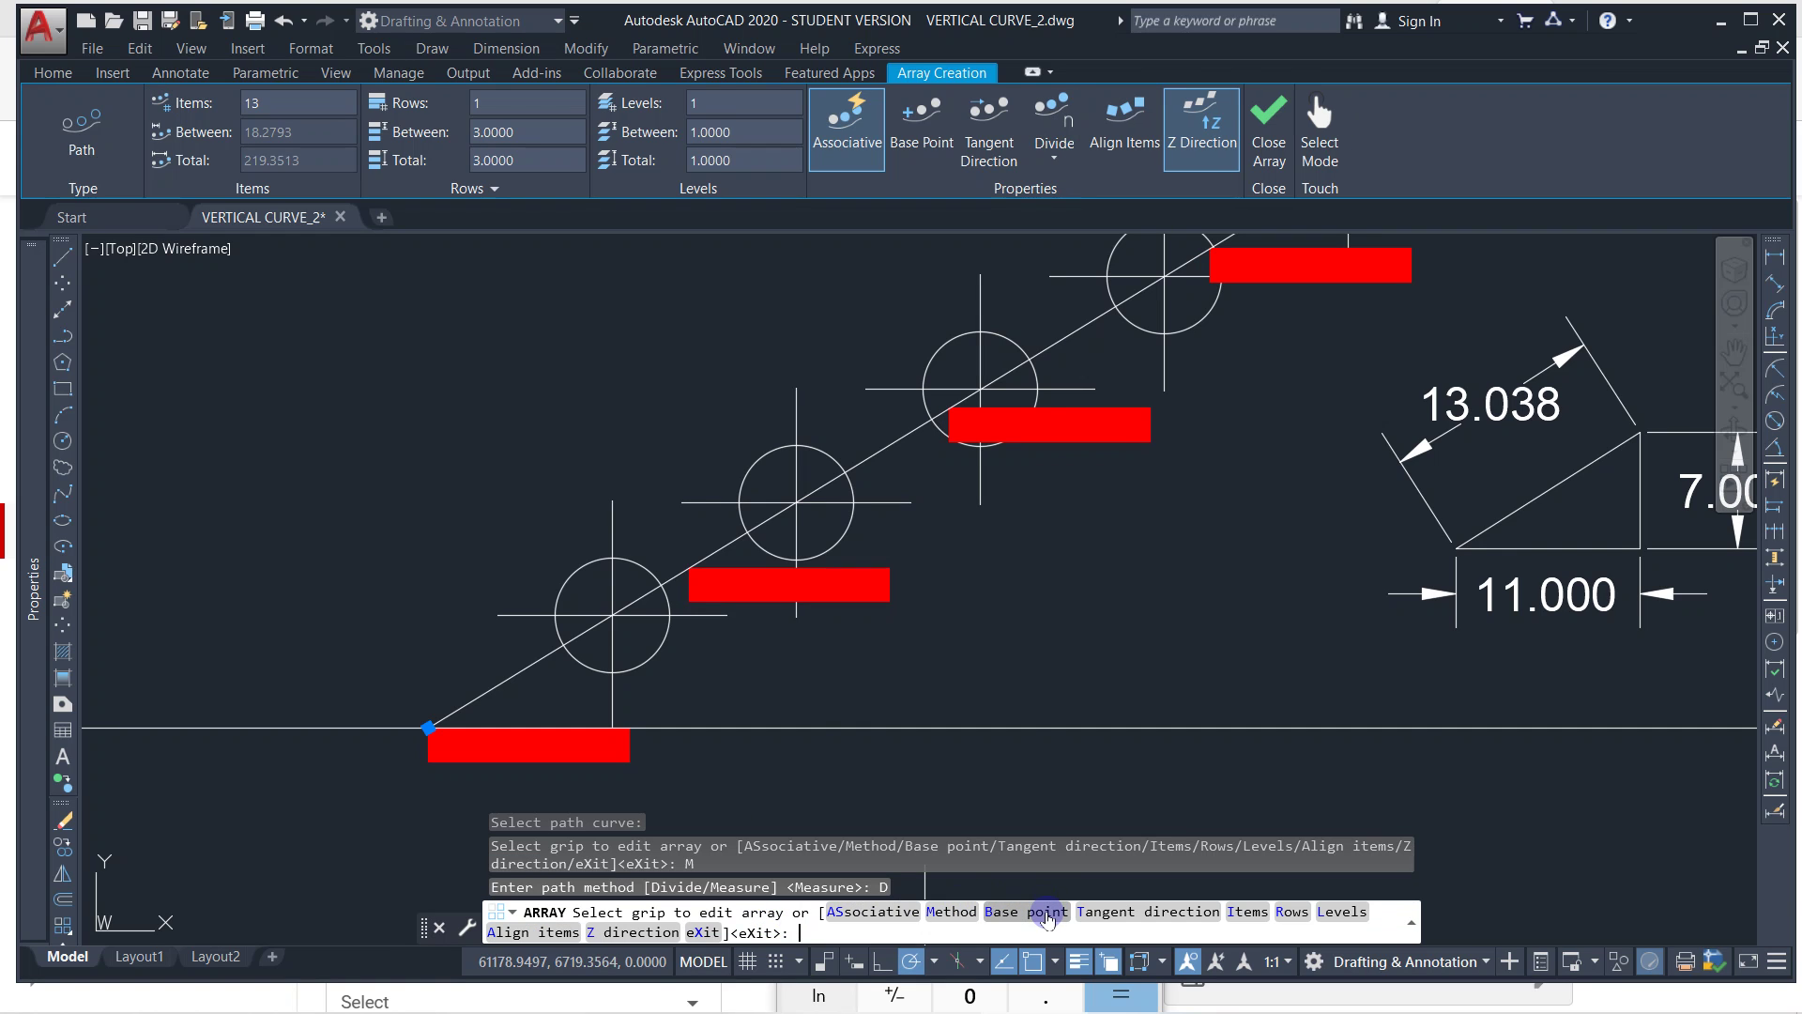
Set the tread count to 17, then 18.
click(1246, 911)
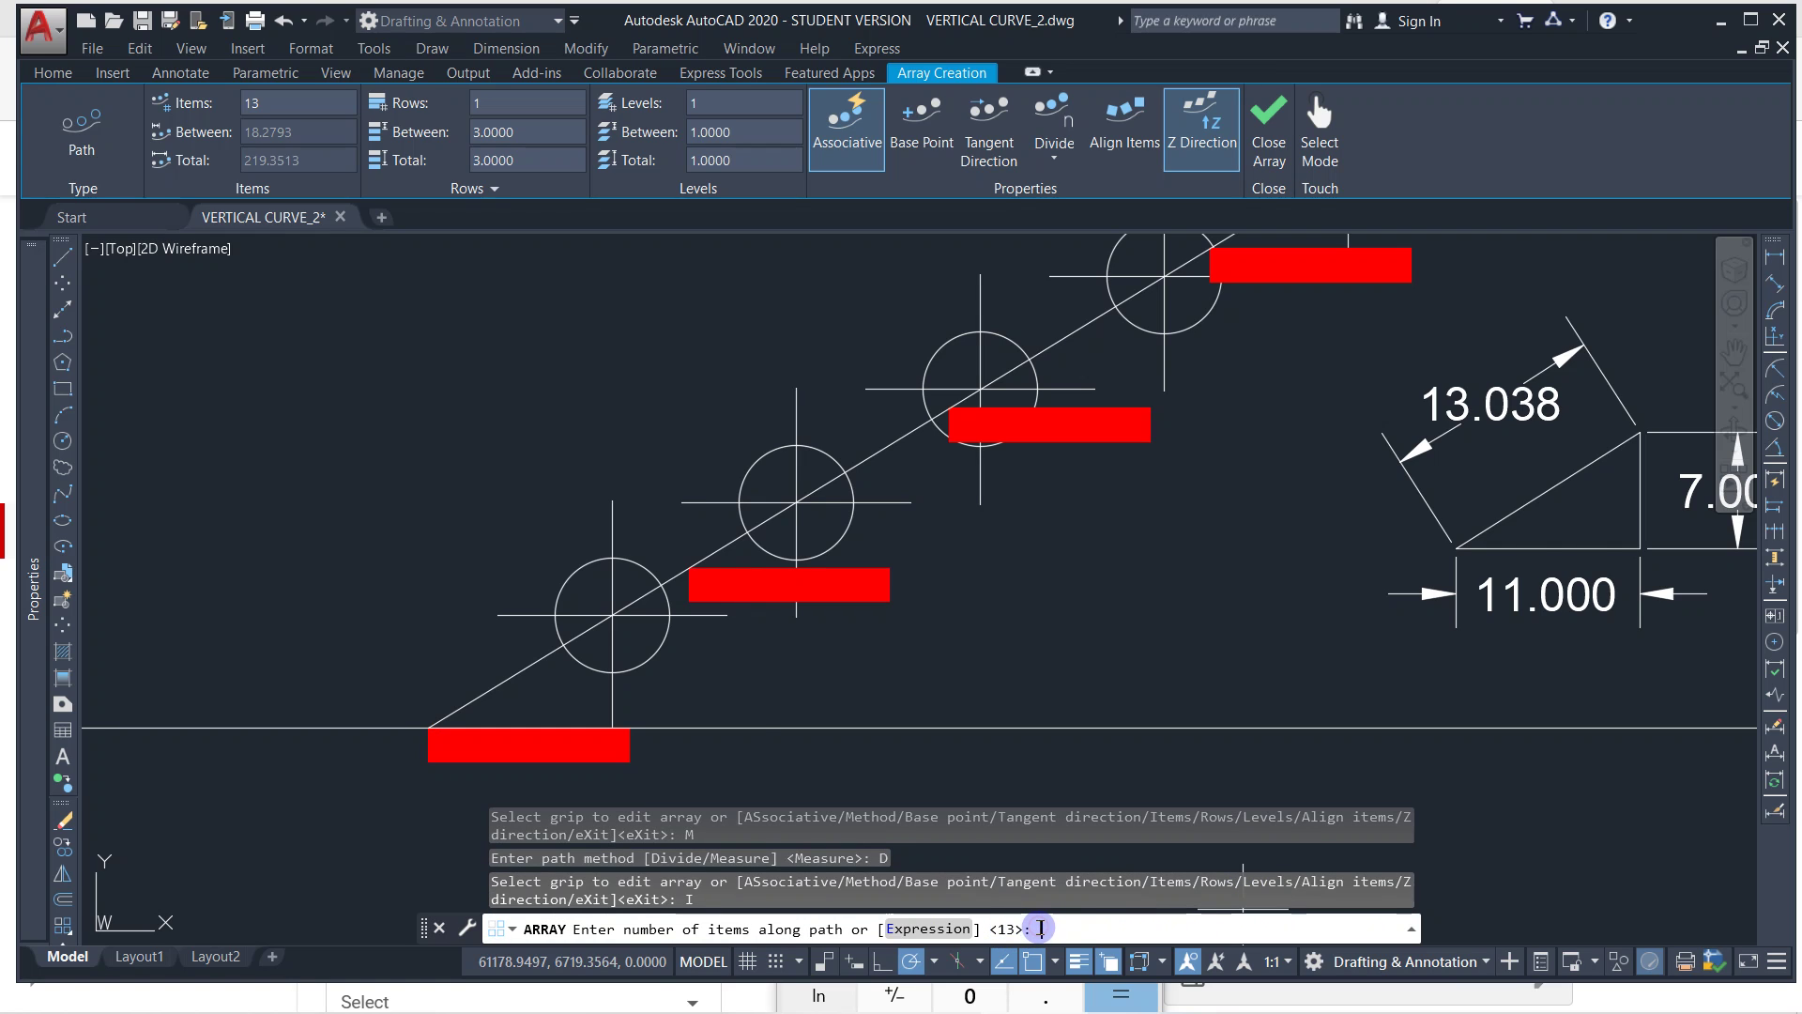
text(17)
key(Return)
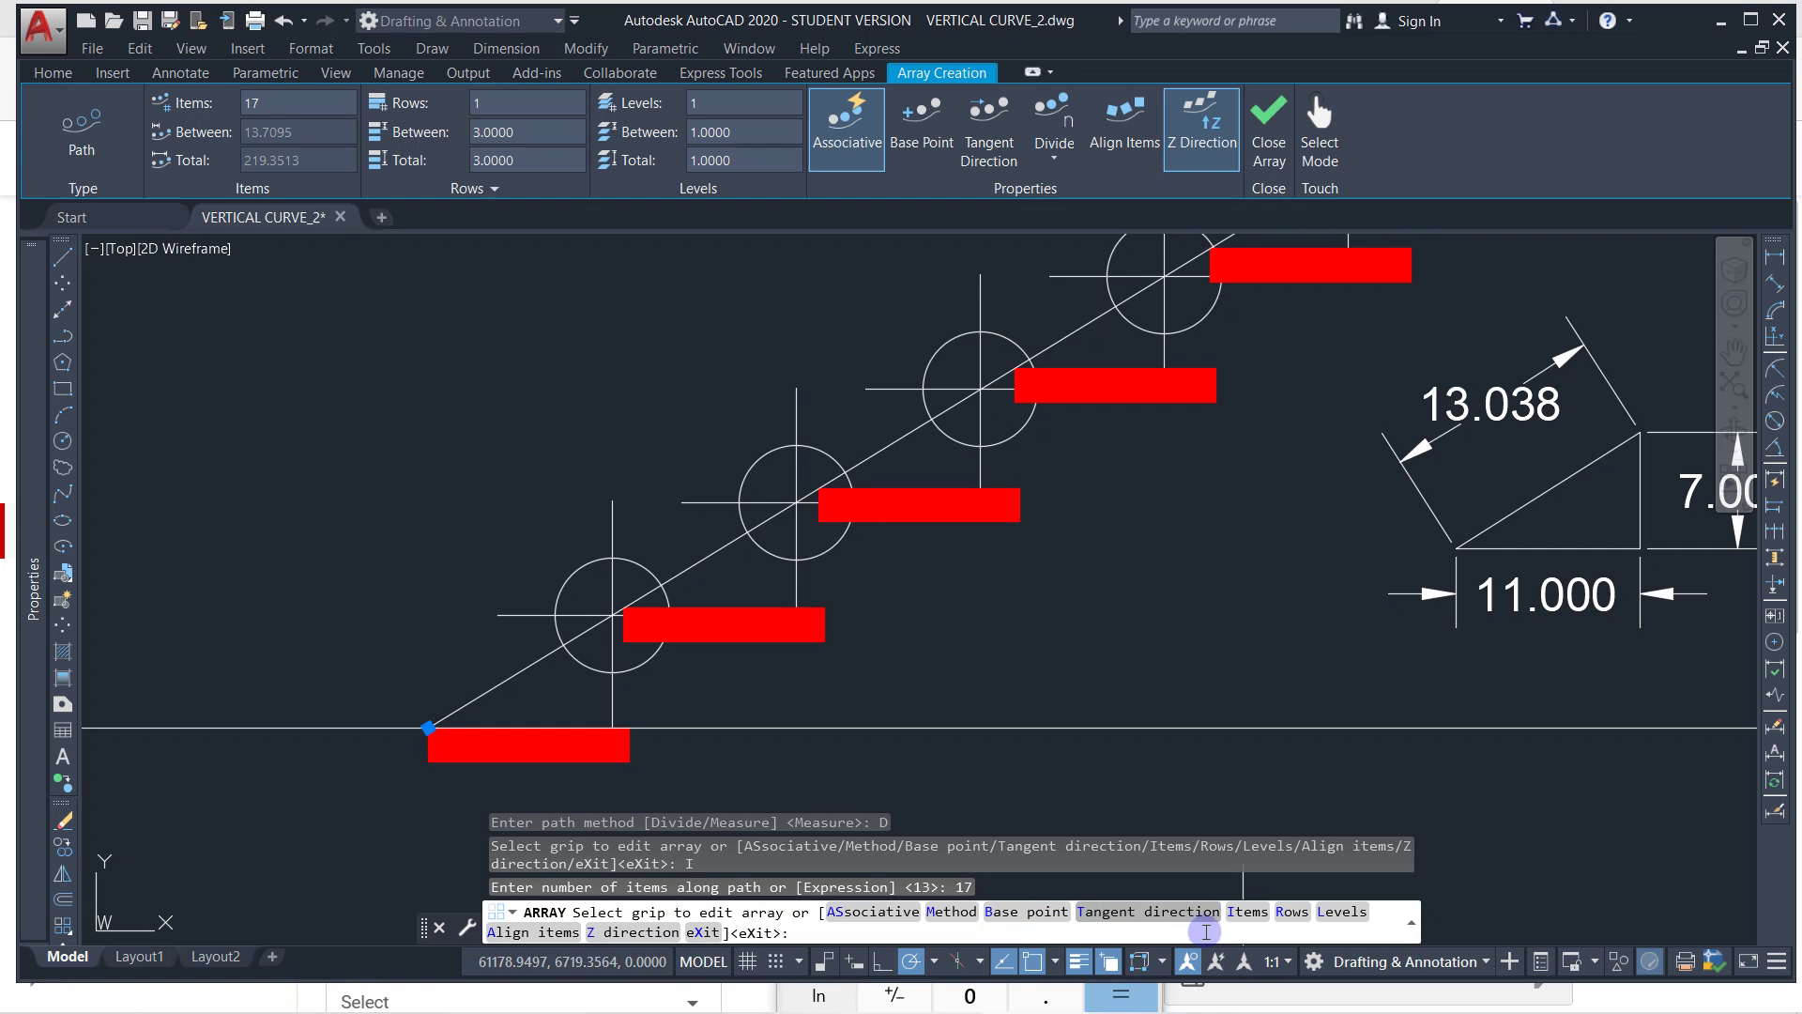
click(1244, 912)
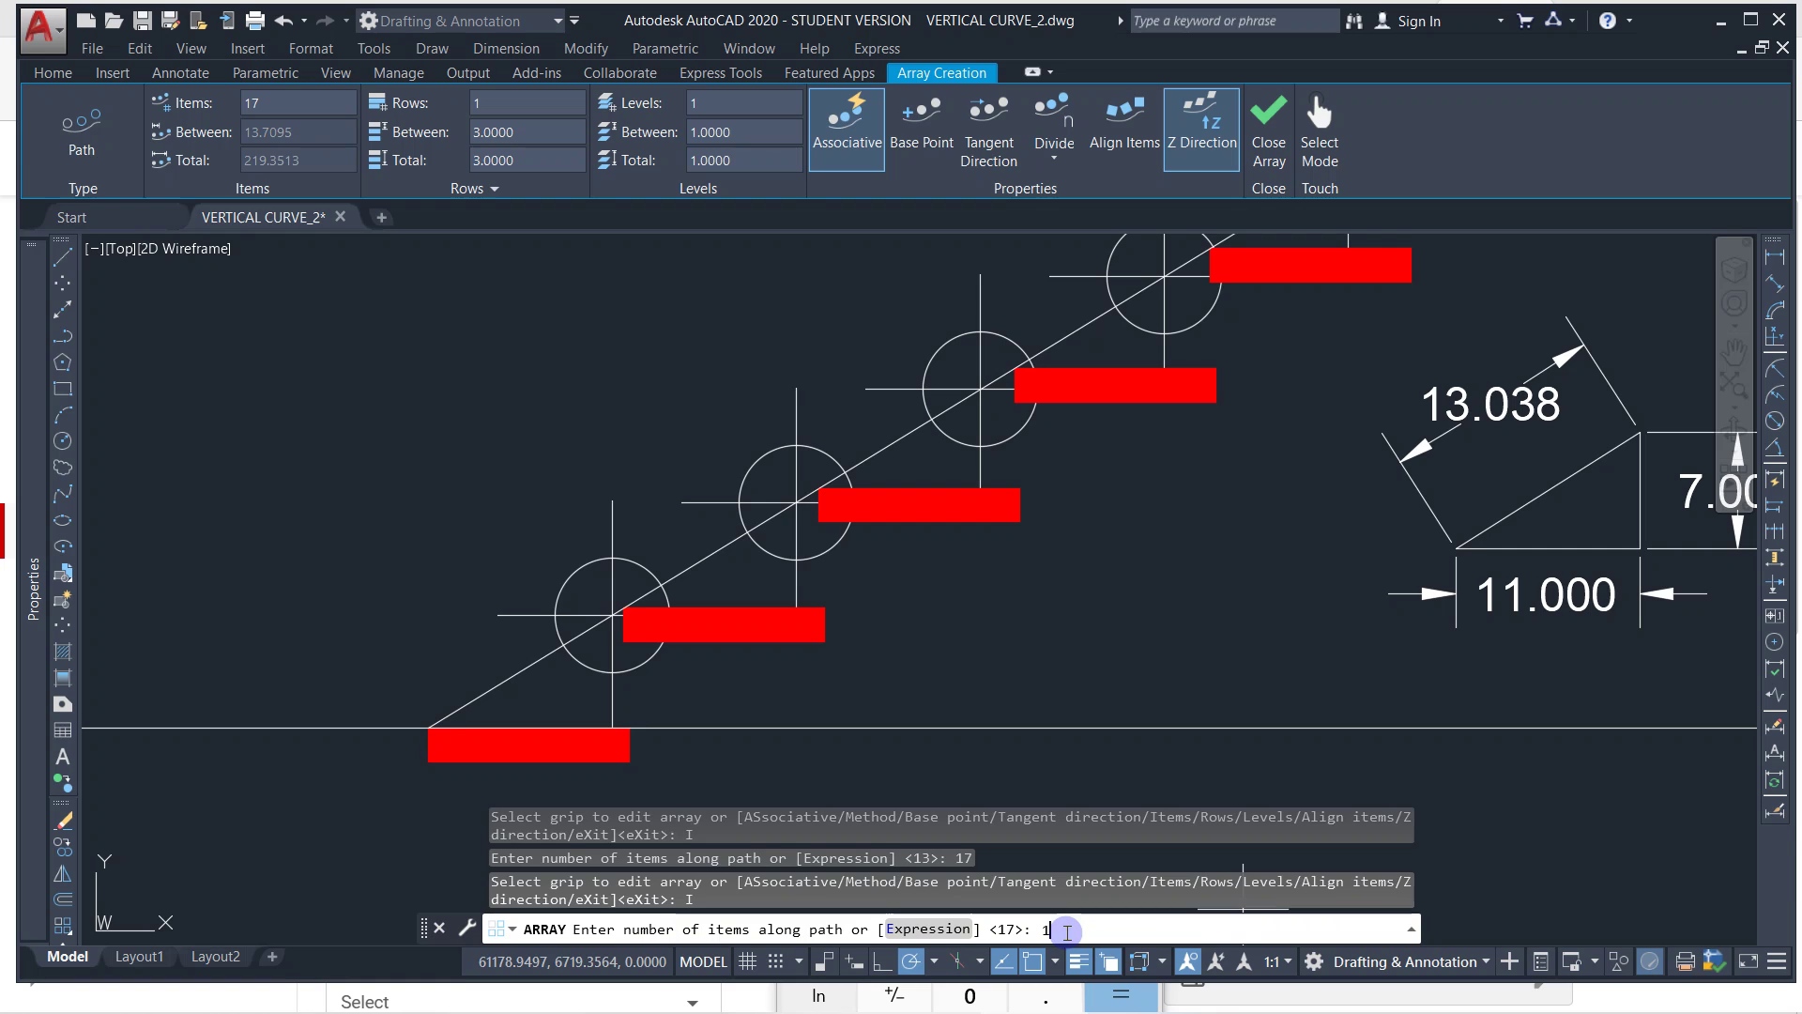
text(18)
key(Return)
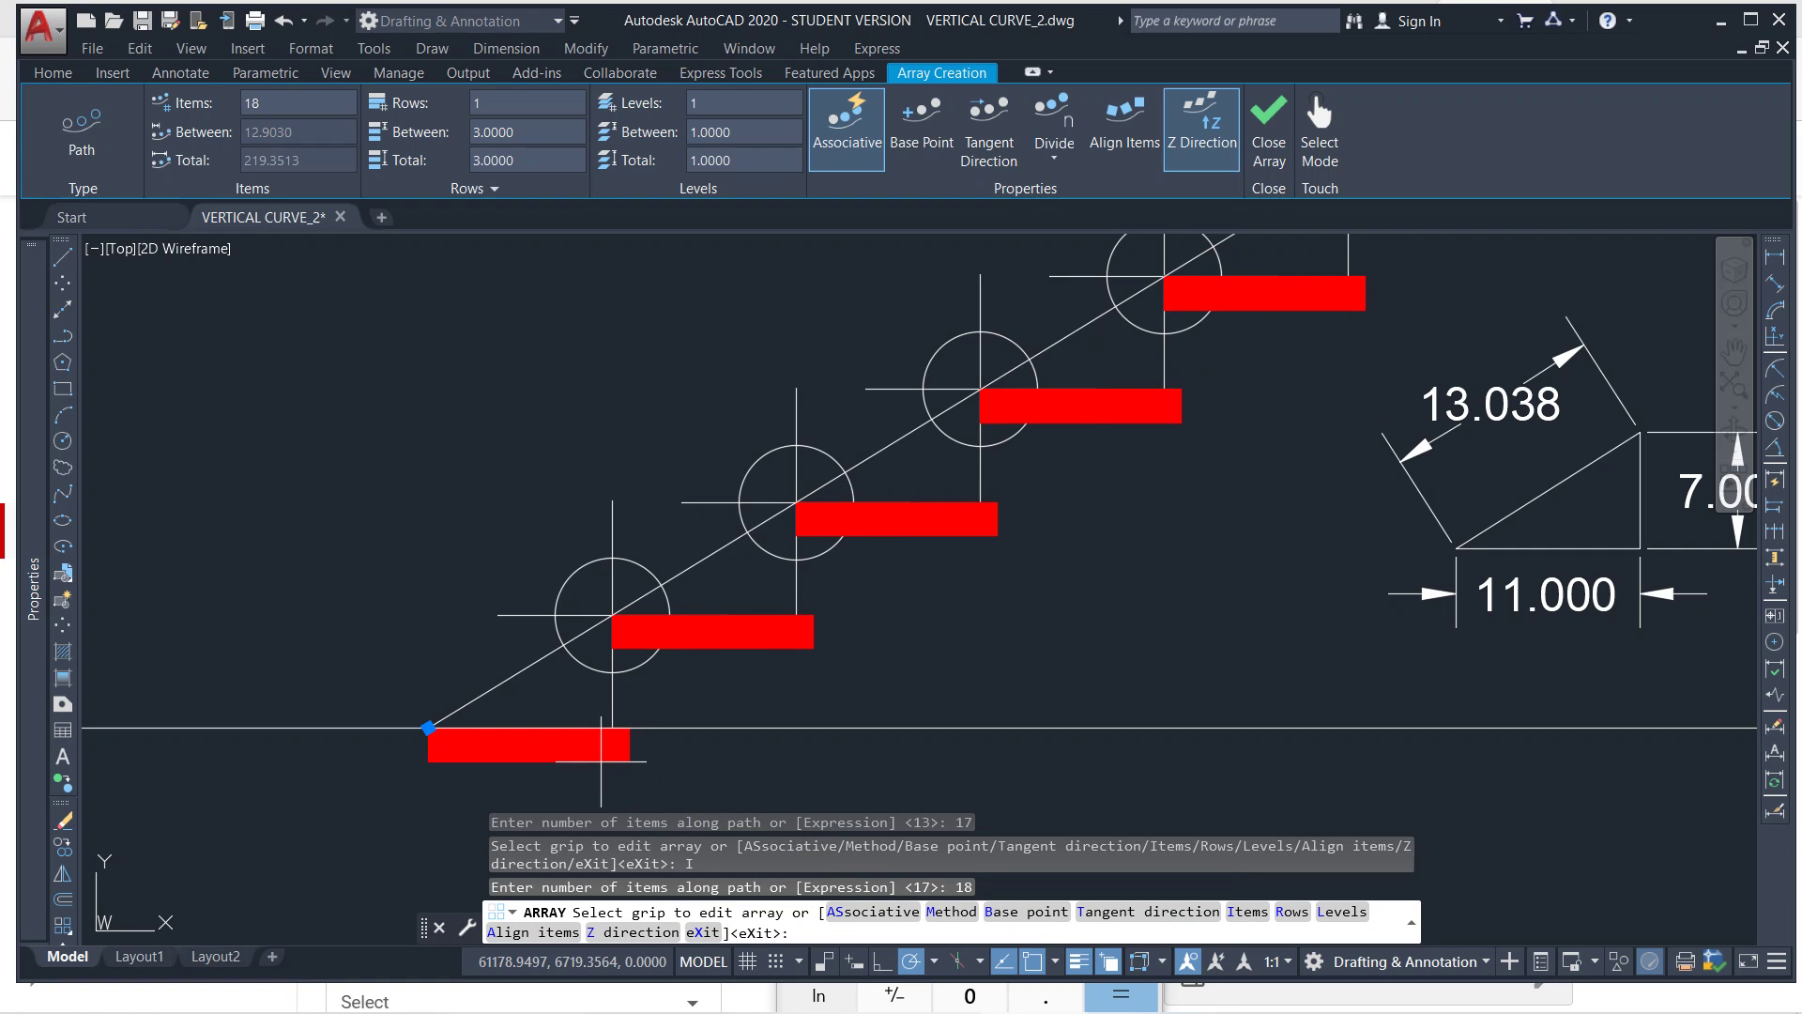
scroll(601, 758, down, 6)
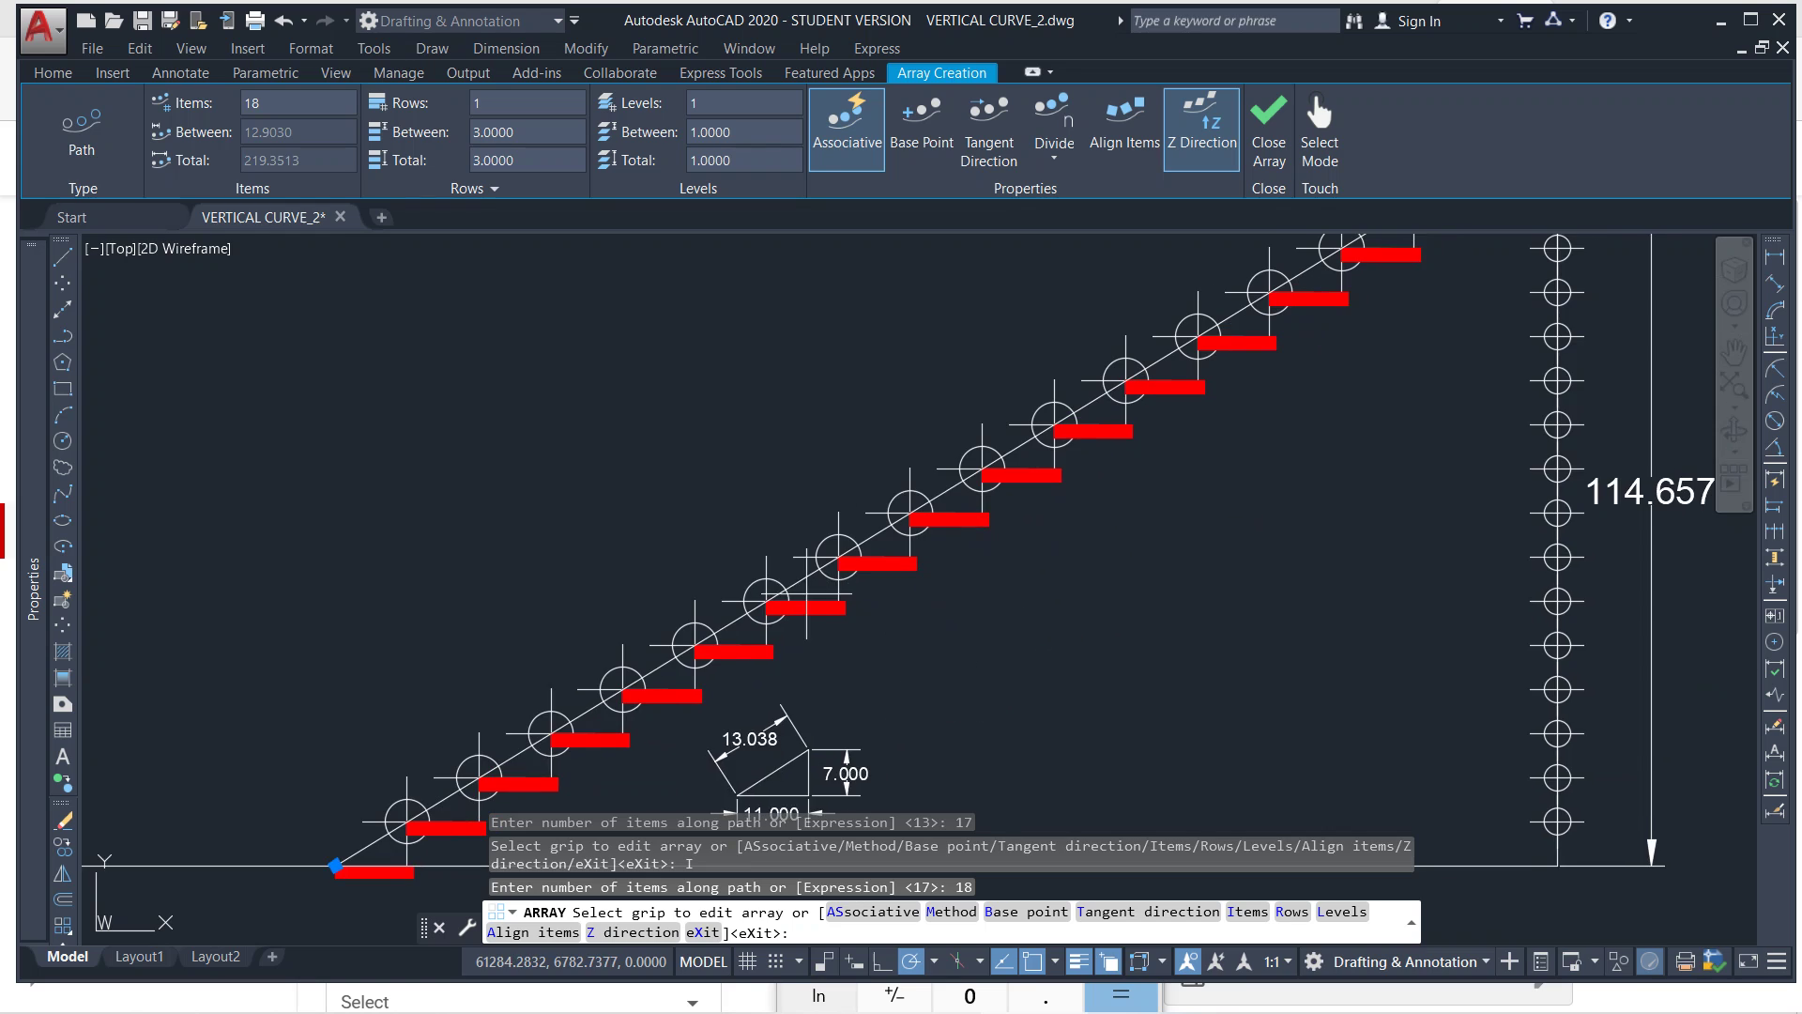
Lower the tread count to 12 and zoom in on the lower treads.
scroll(1263, 364, up, 3)
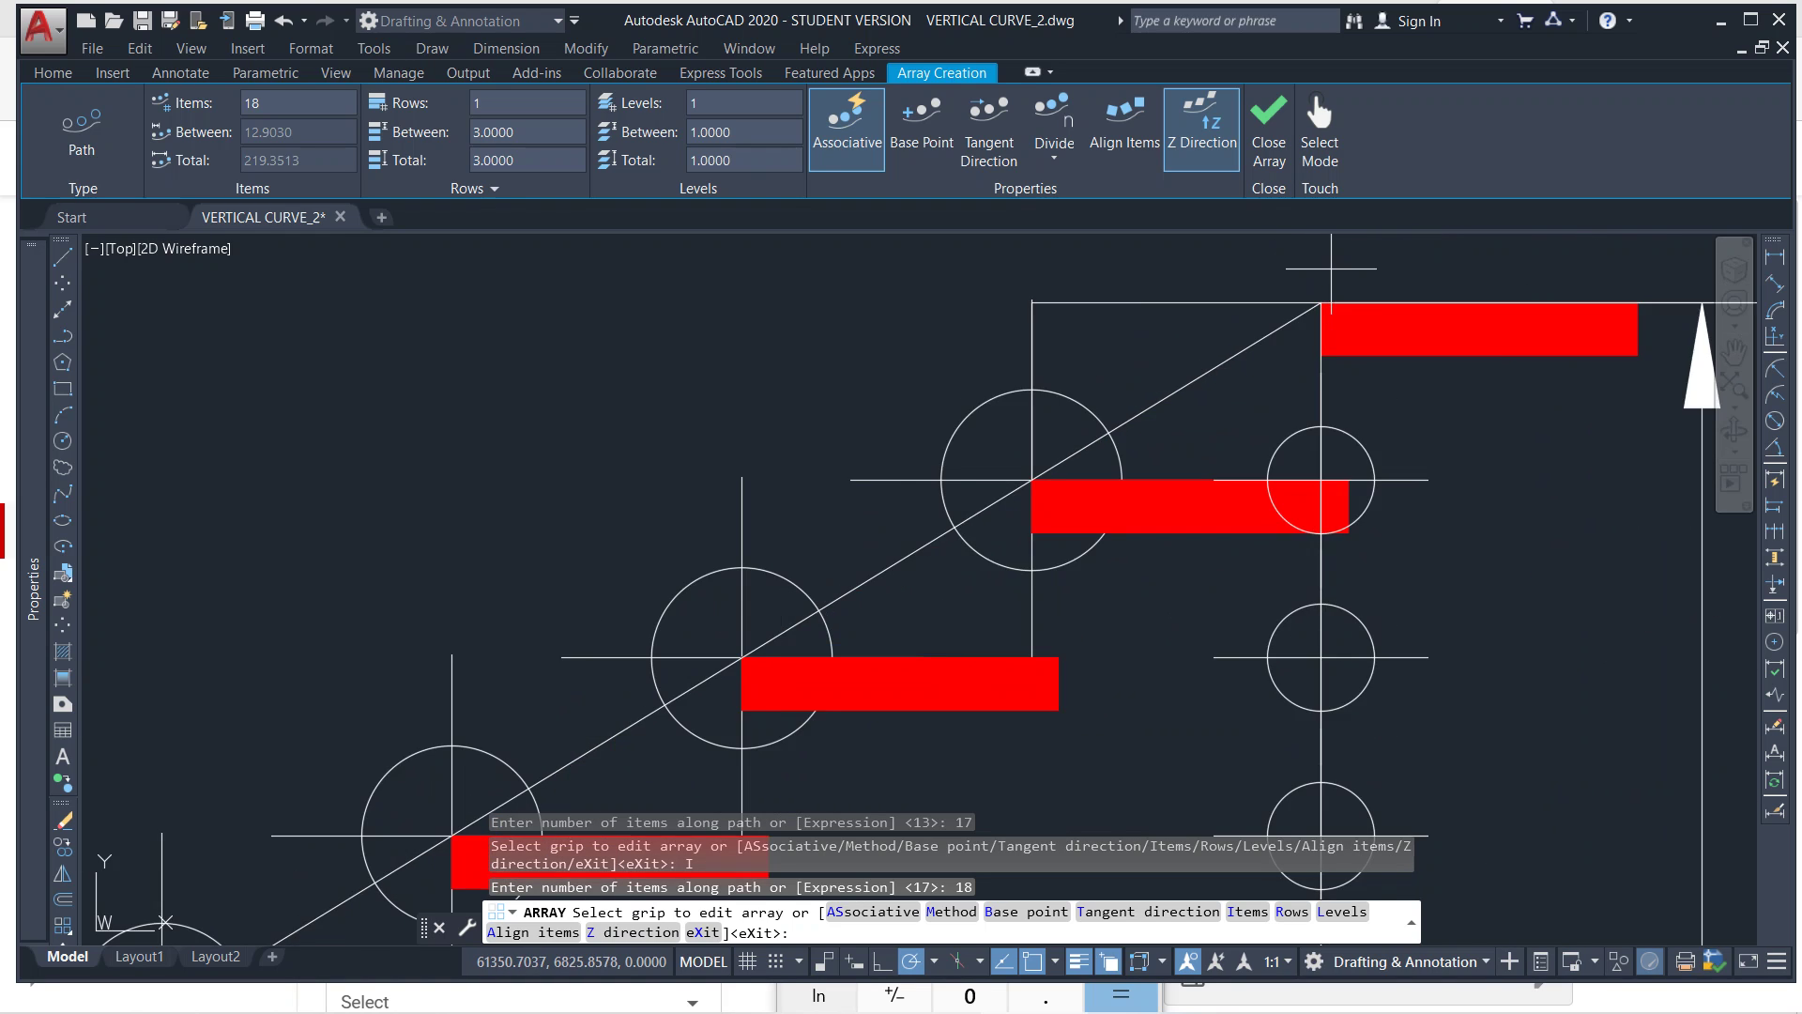
scroll(1263, 364, down, 5)
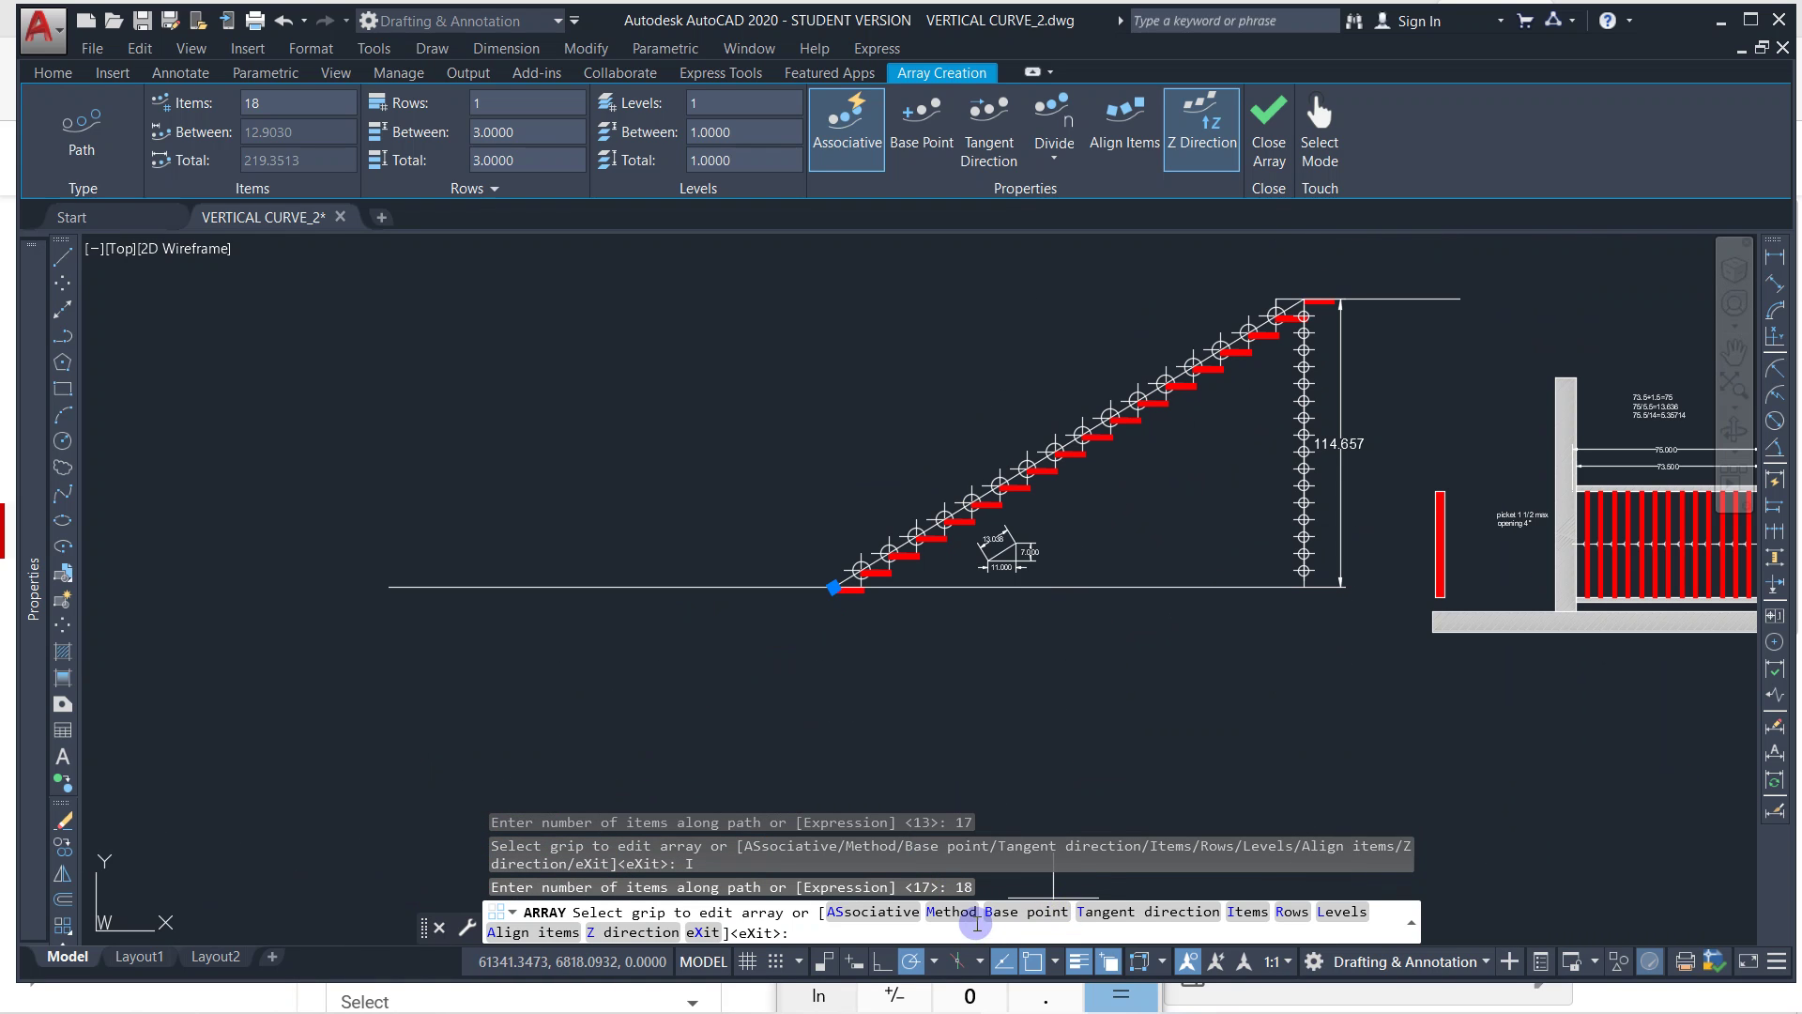
click(1242, 912)
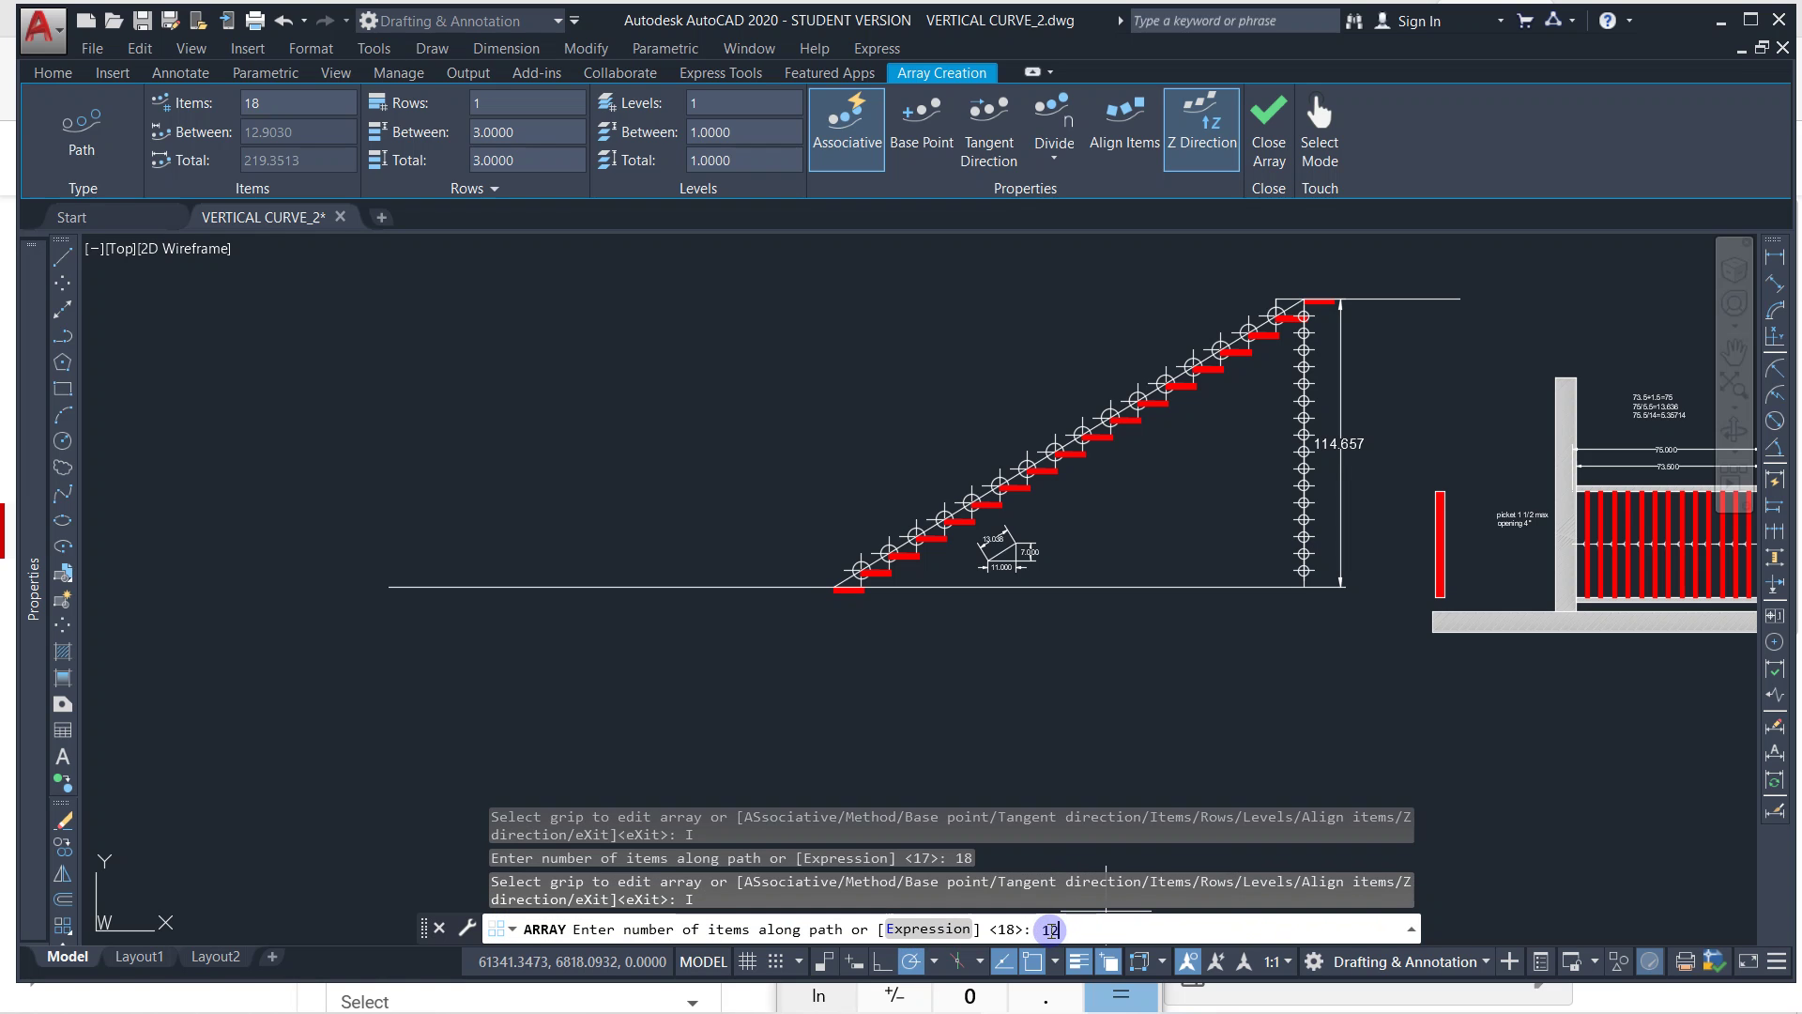
text(12)
key(Return)
scroll(948, 600, up, 3)
middle_drag(941, 533, 899, 672)
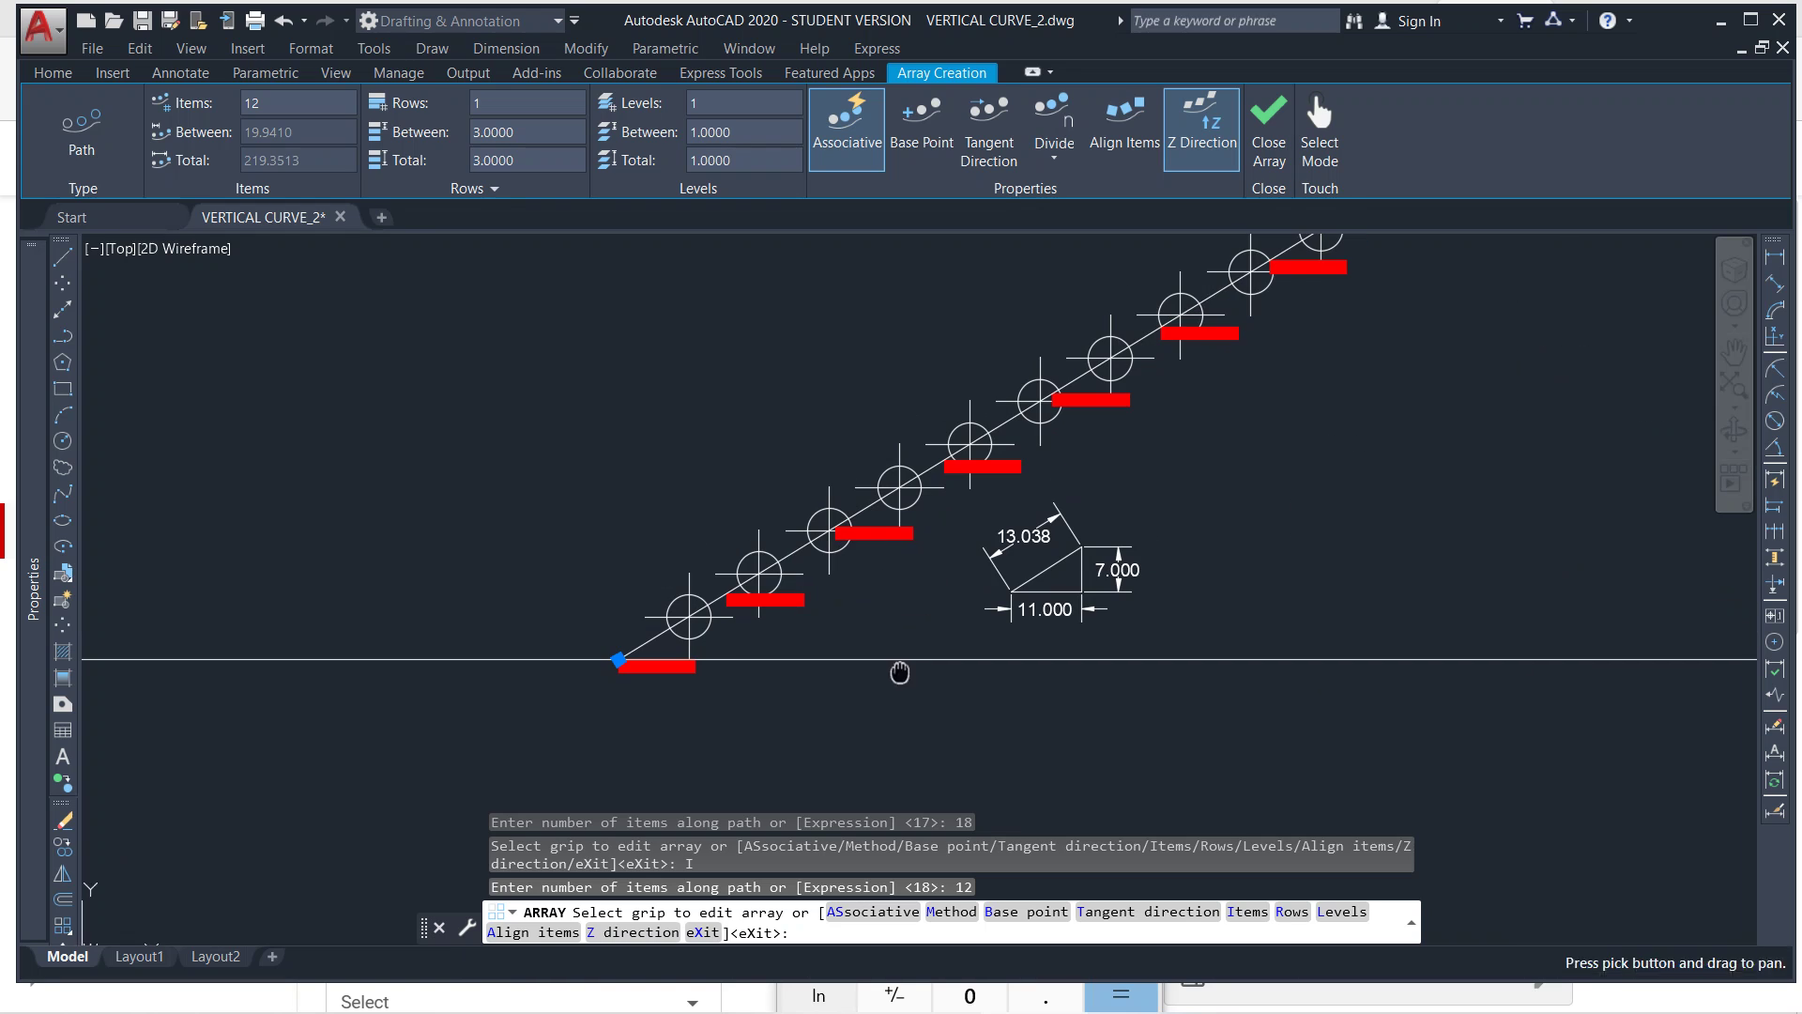
Switch to Measure spacing set between two circle centres, keeping 12 treads.
click(950, 911)
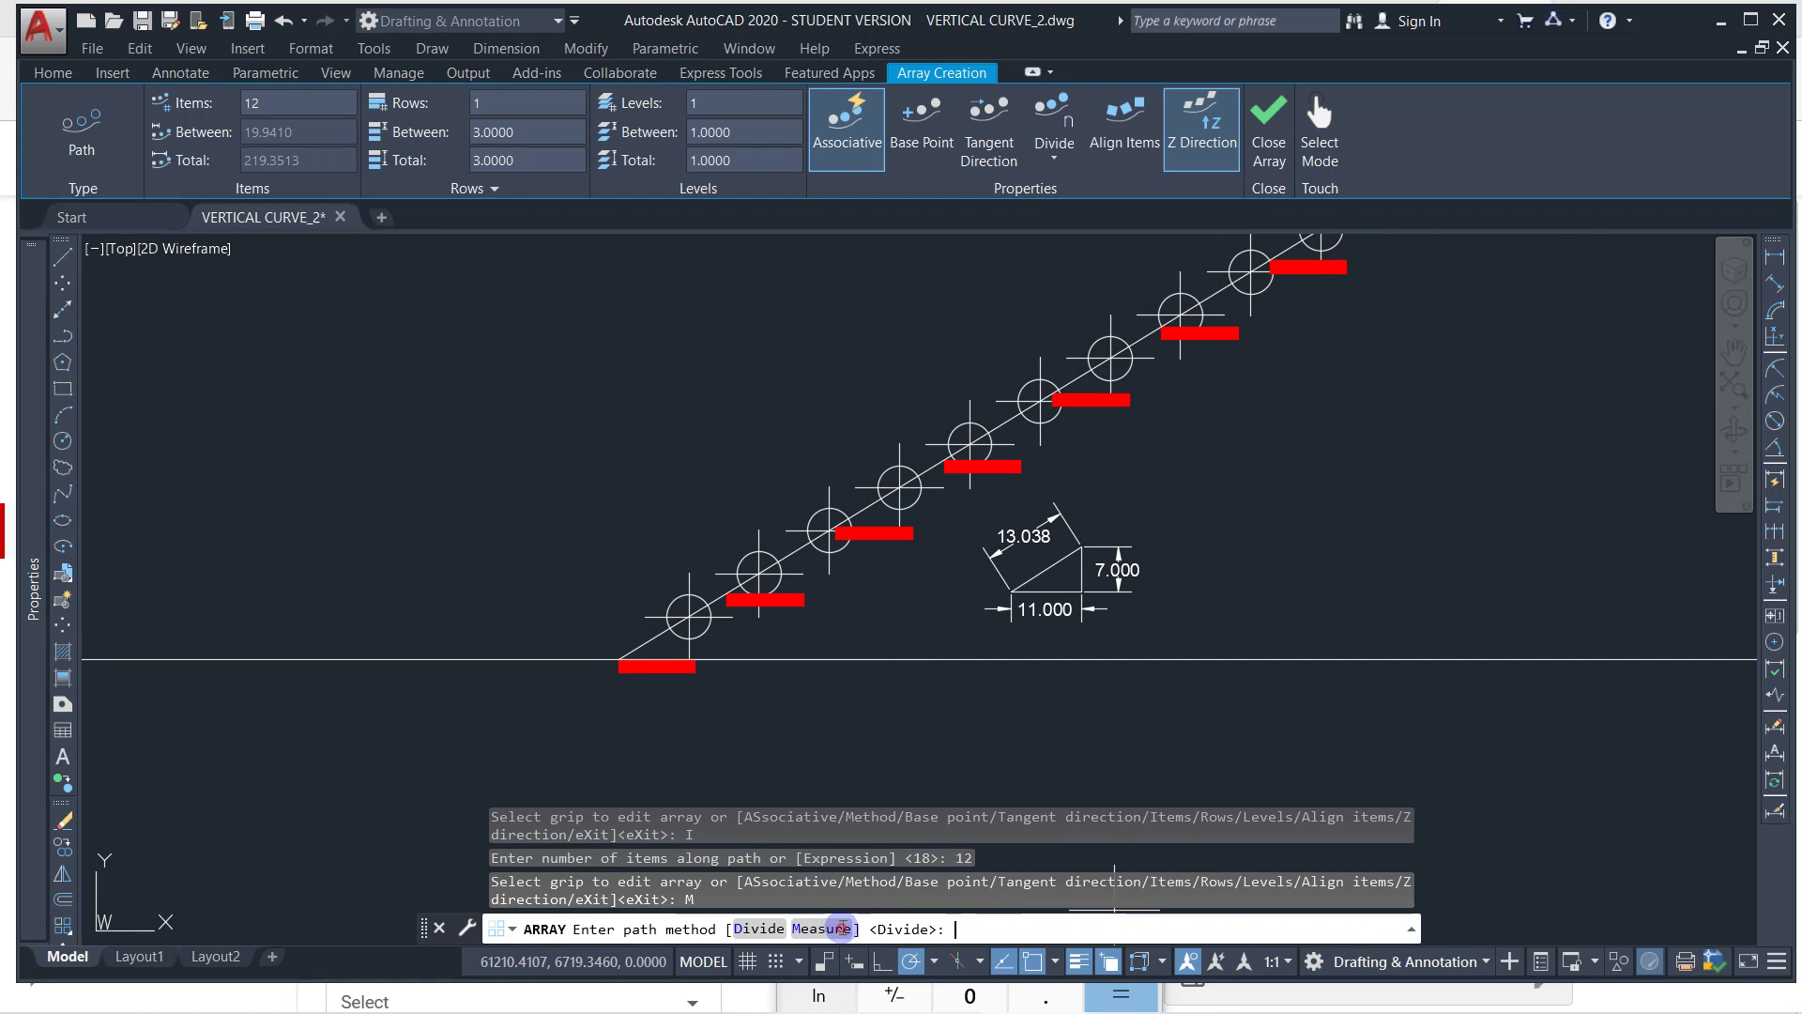
click(842, 927)
click(1239, 927)
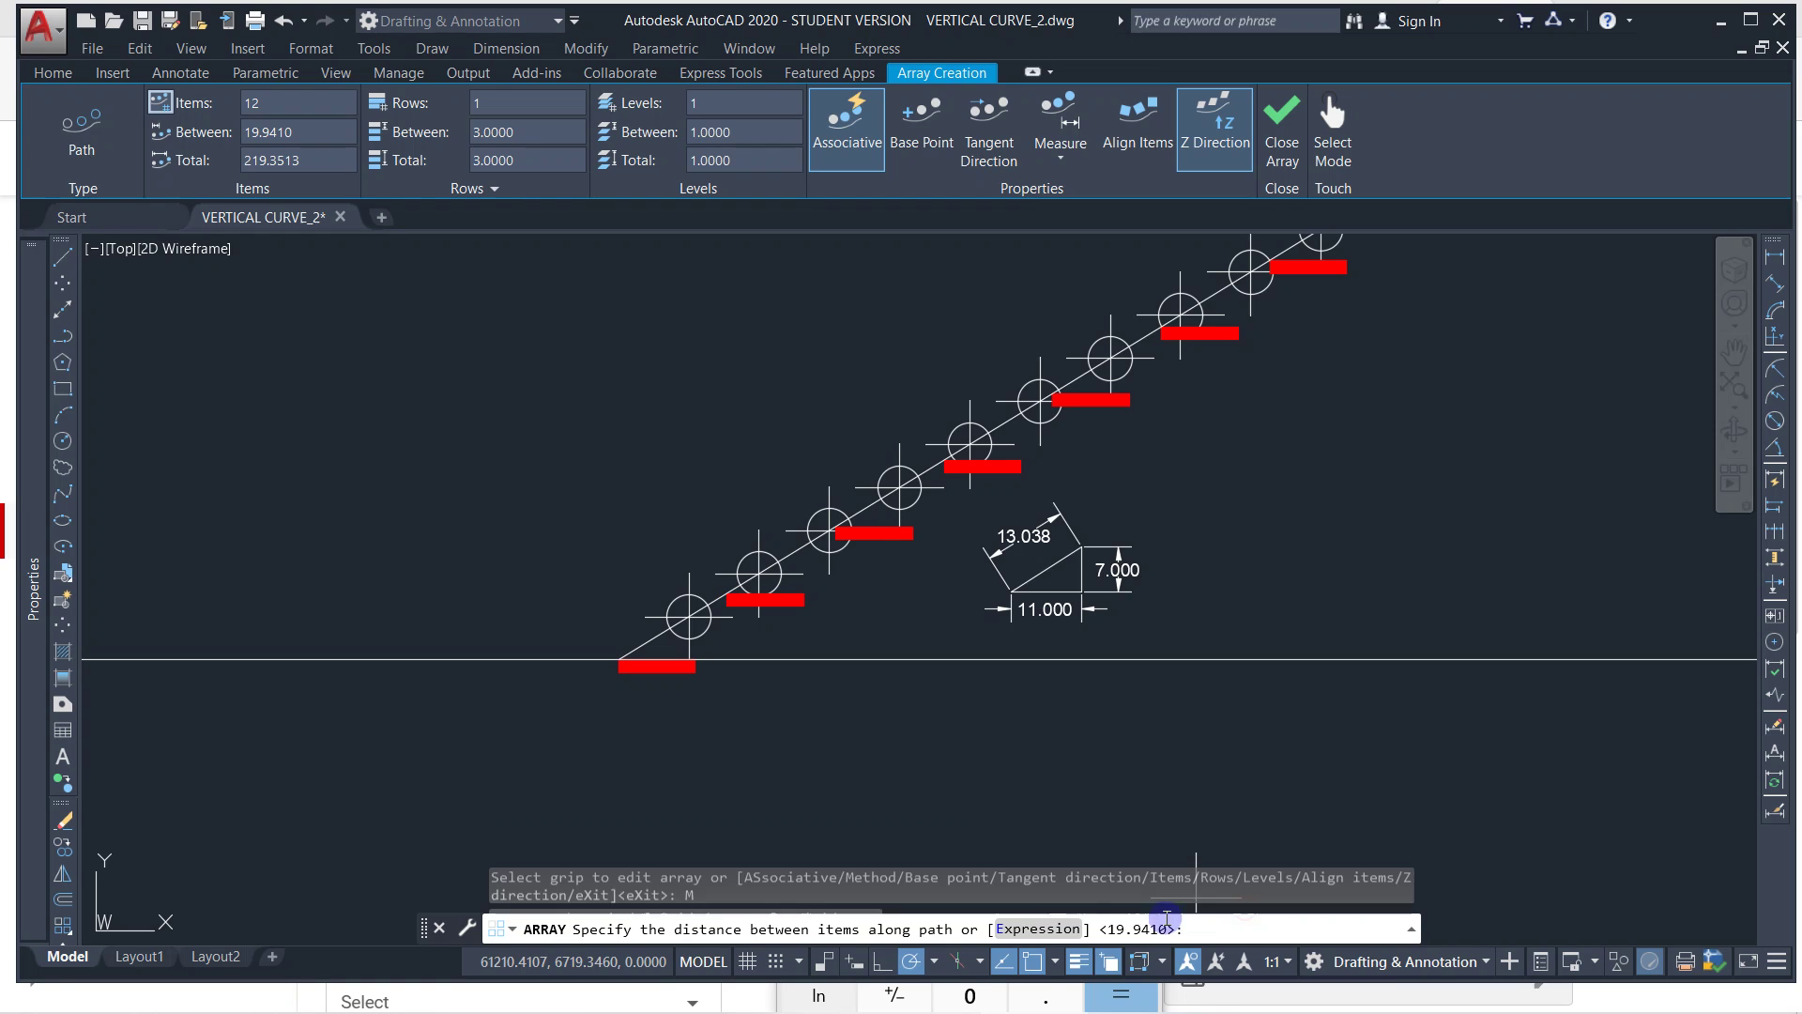
click(899, 487)
click(970, 444)
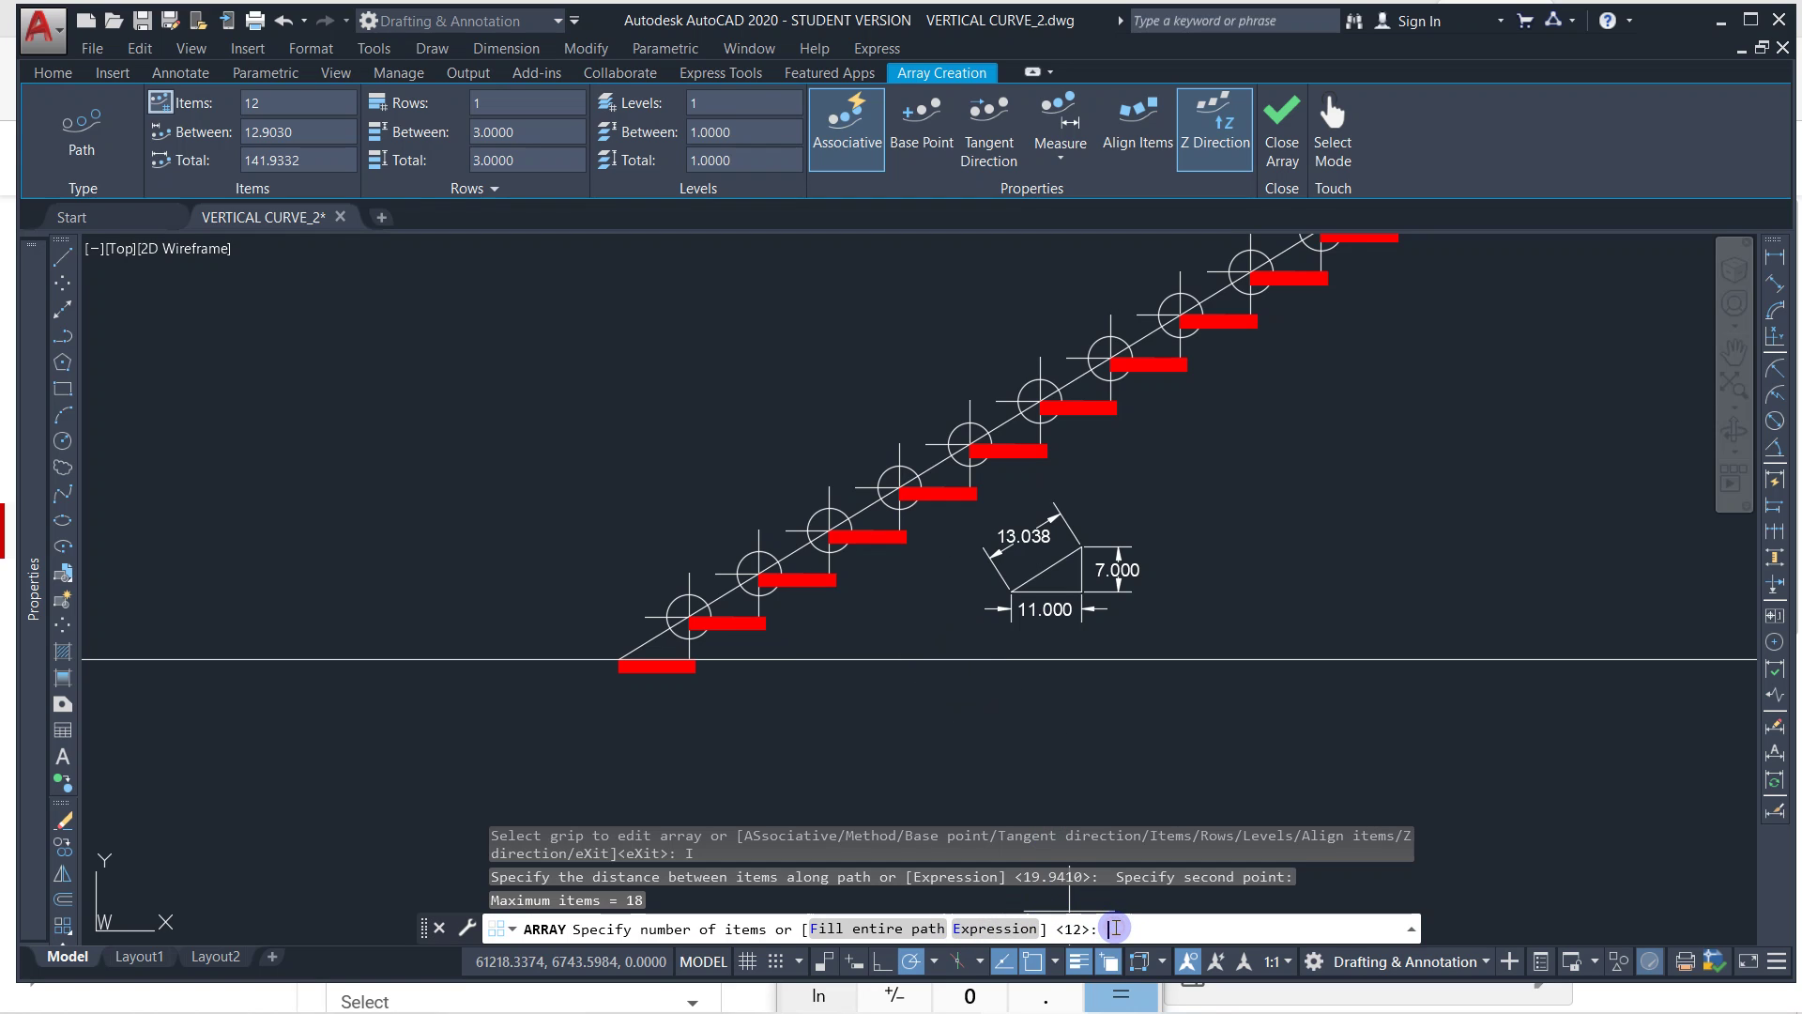
text(12)
key(Return)
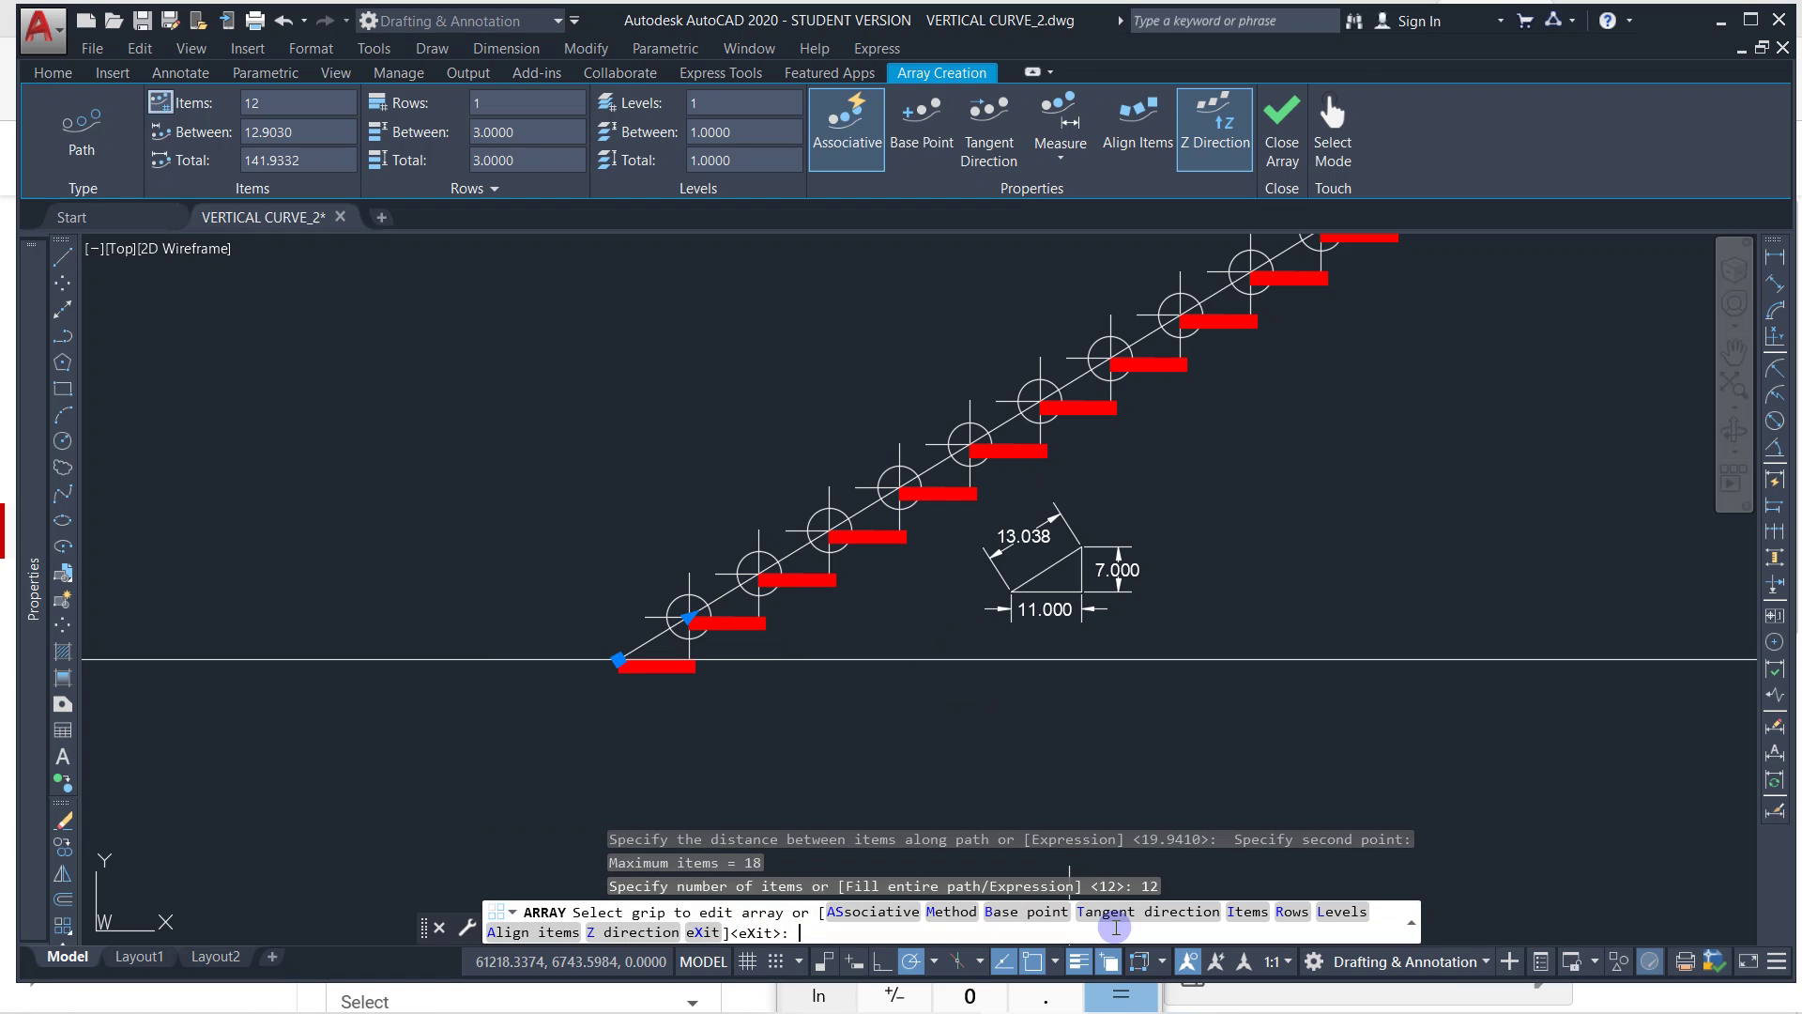
scroll(1163, 527, down, 3)
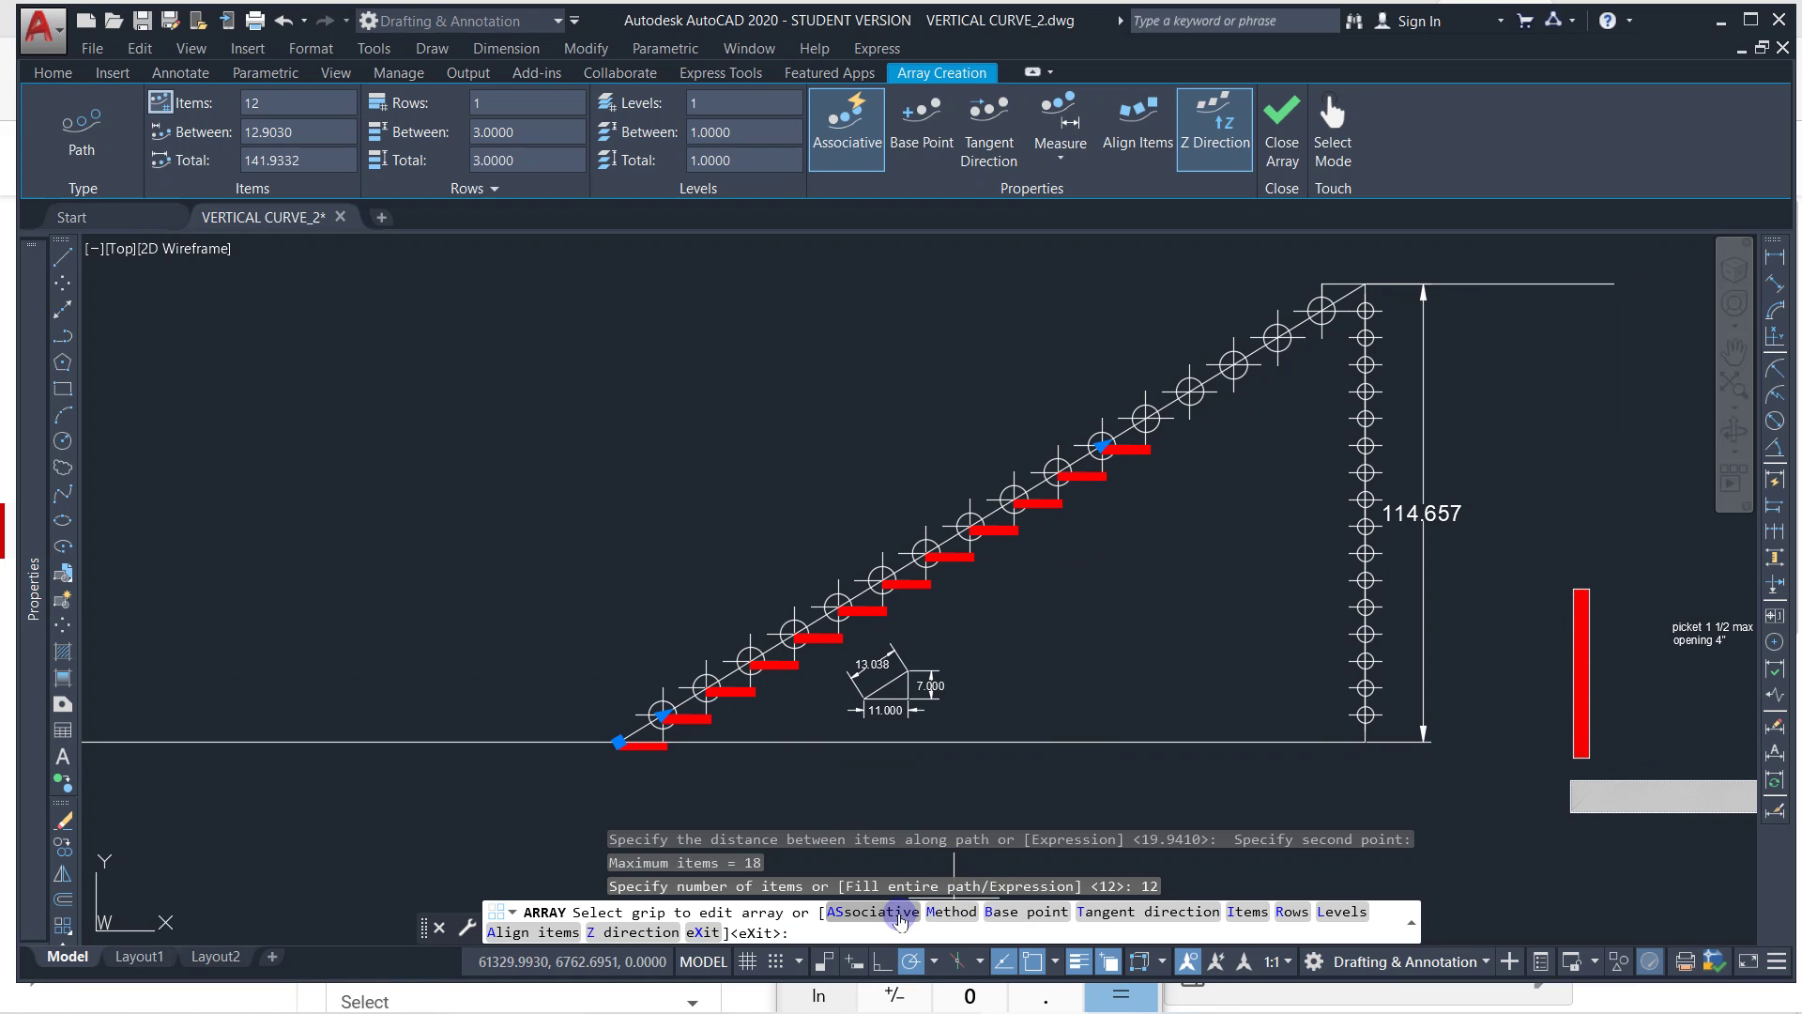
Return to Divide spacing with 18 treads, commit the array and select it.
click(950, 914)
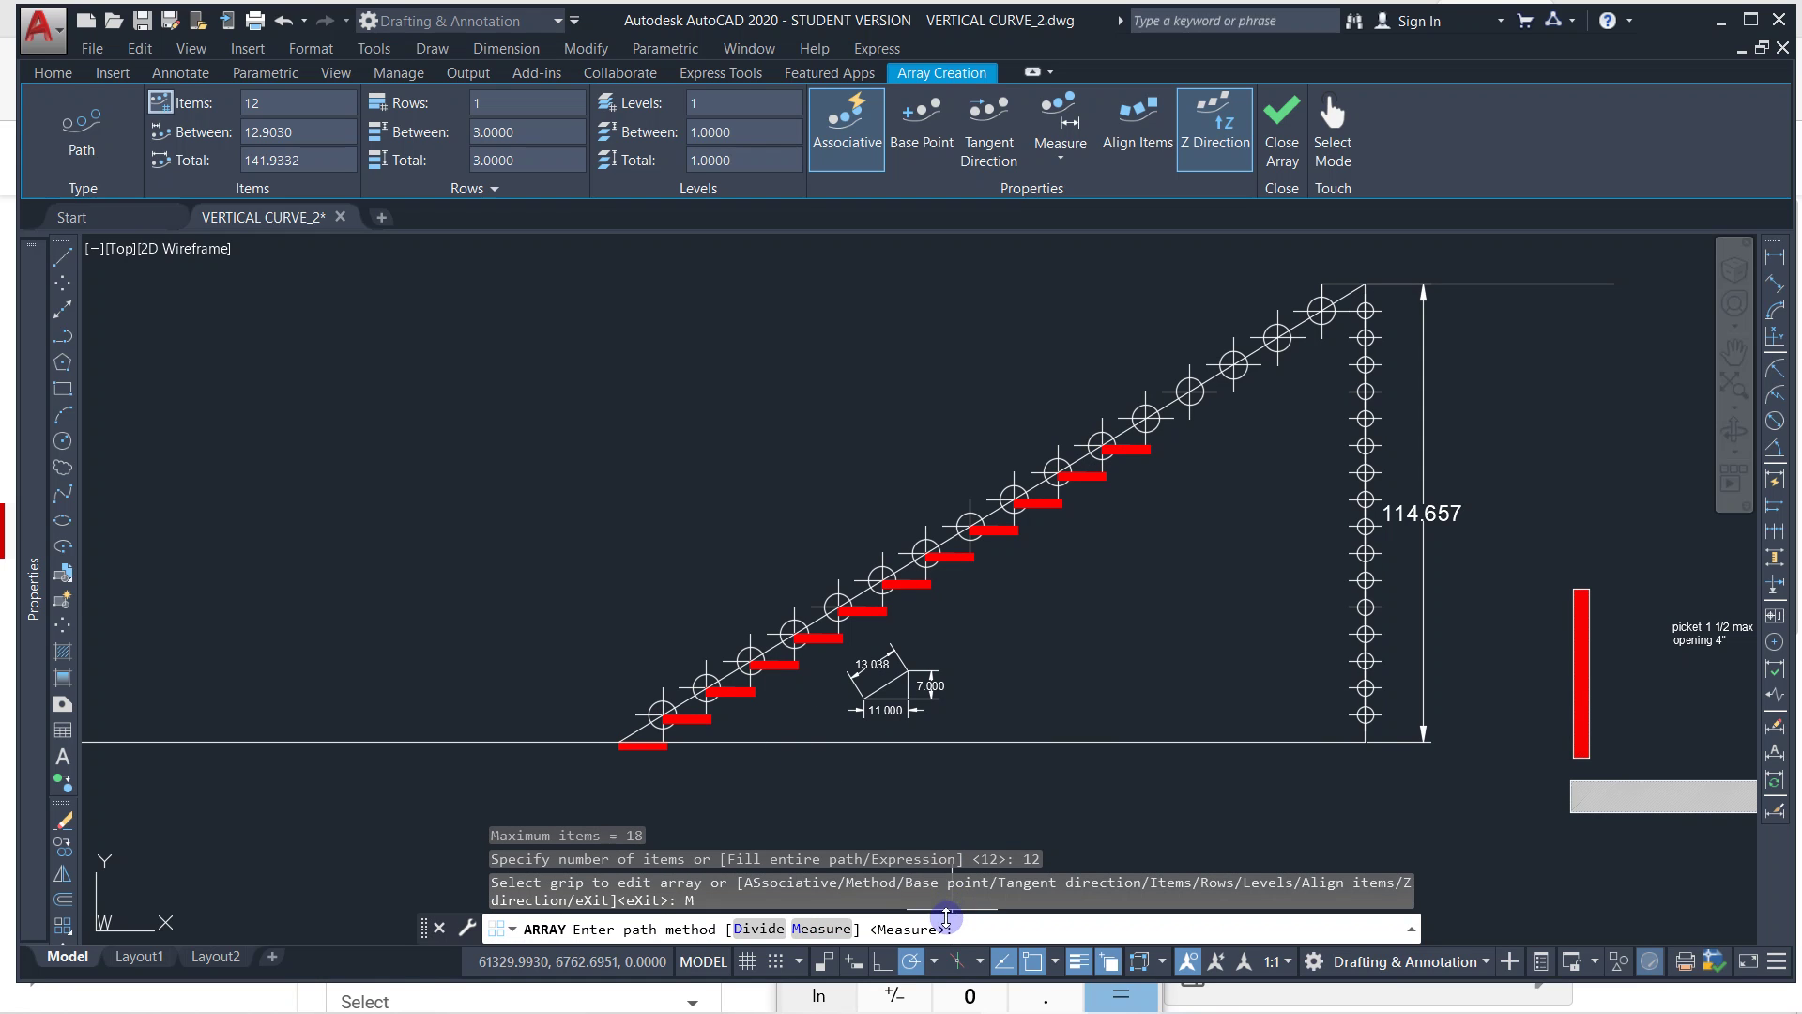
click(830, 928)
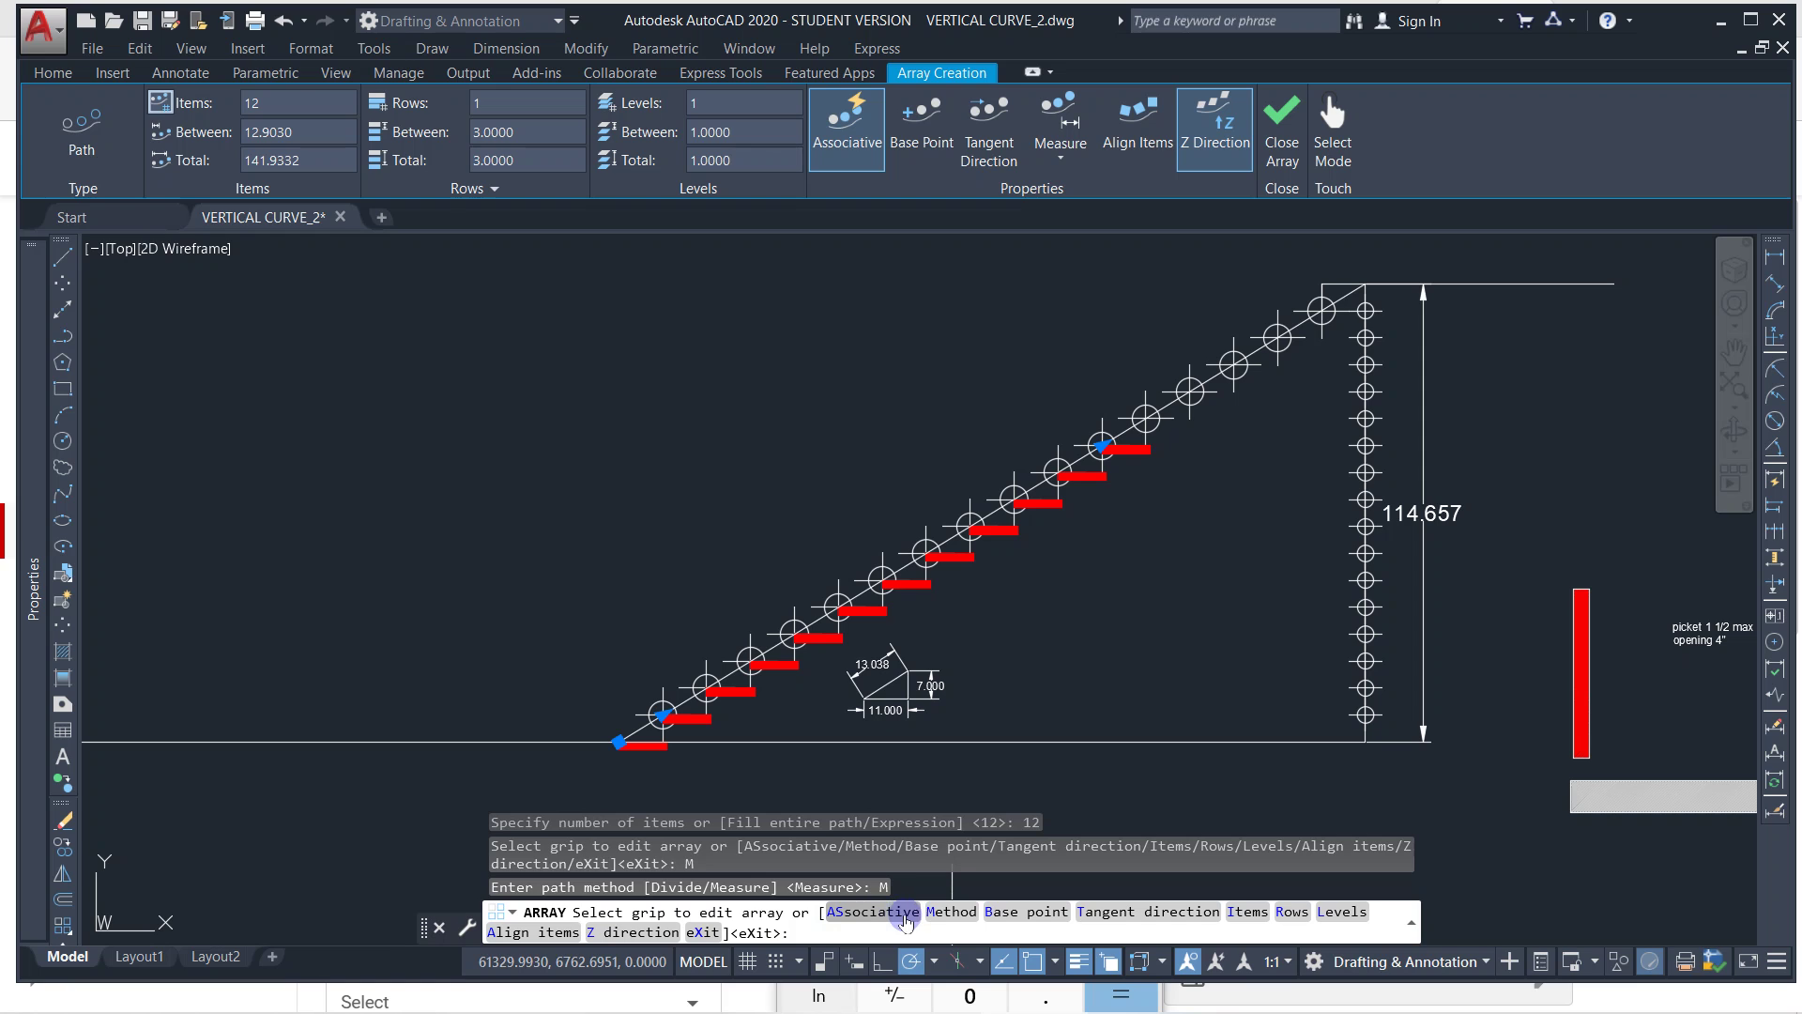
click(950, 913)
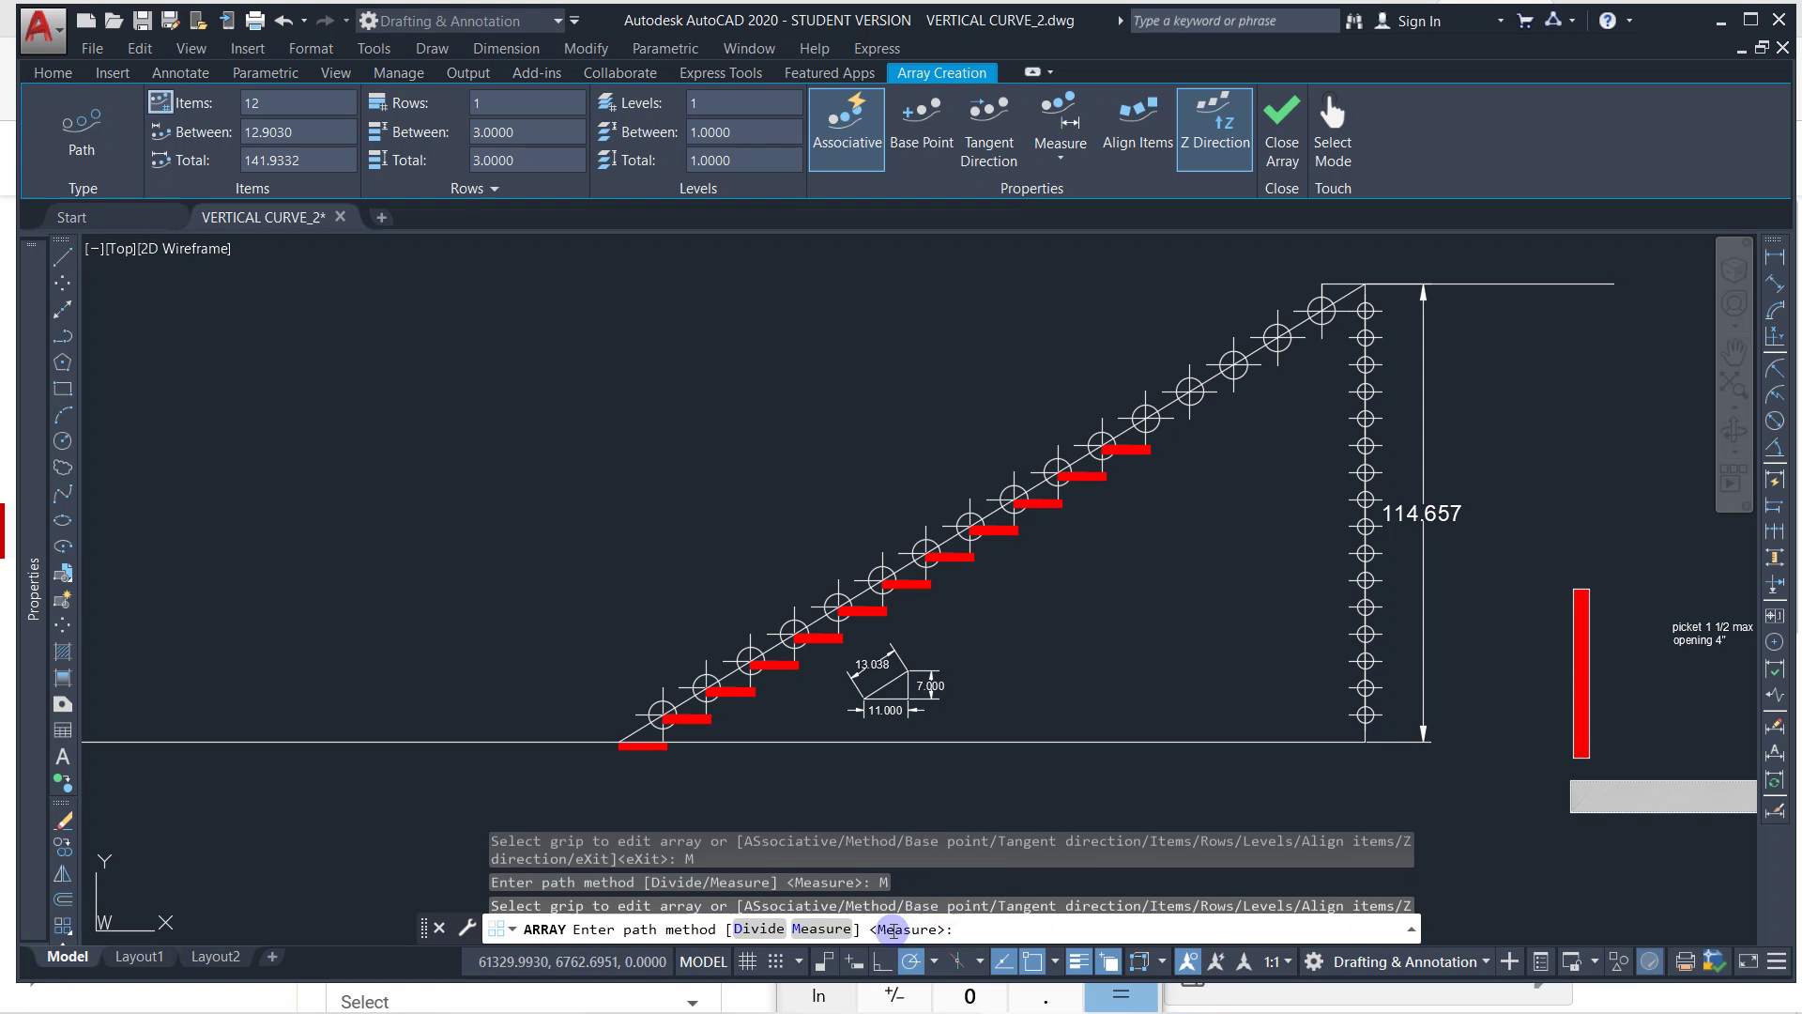
click(756, 928)
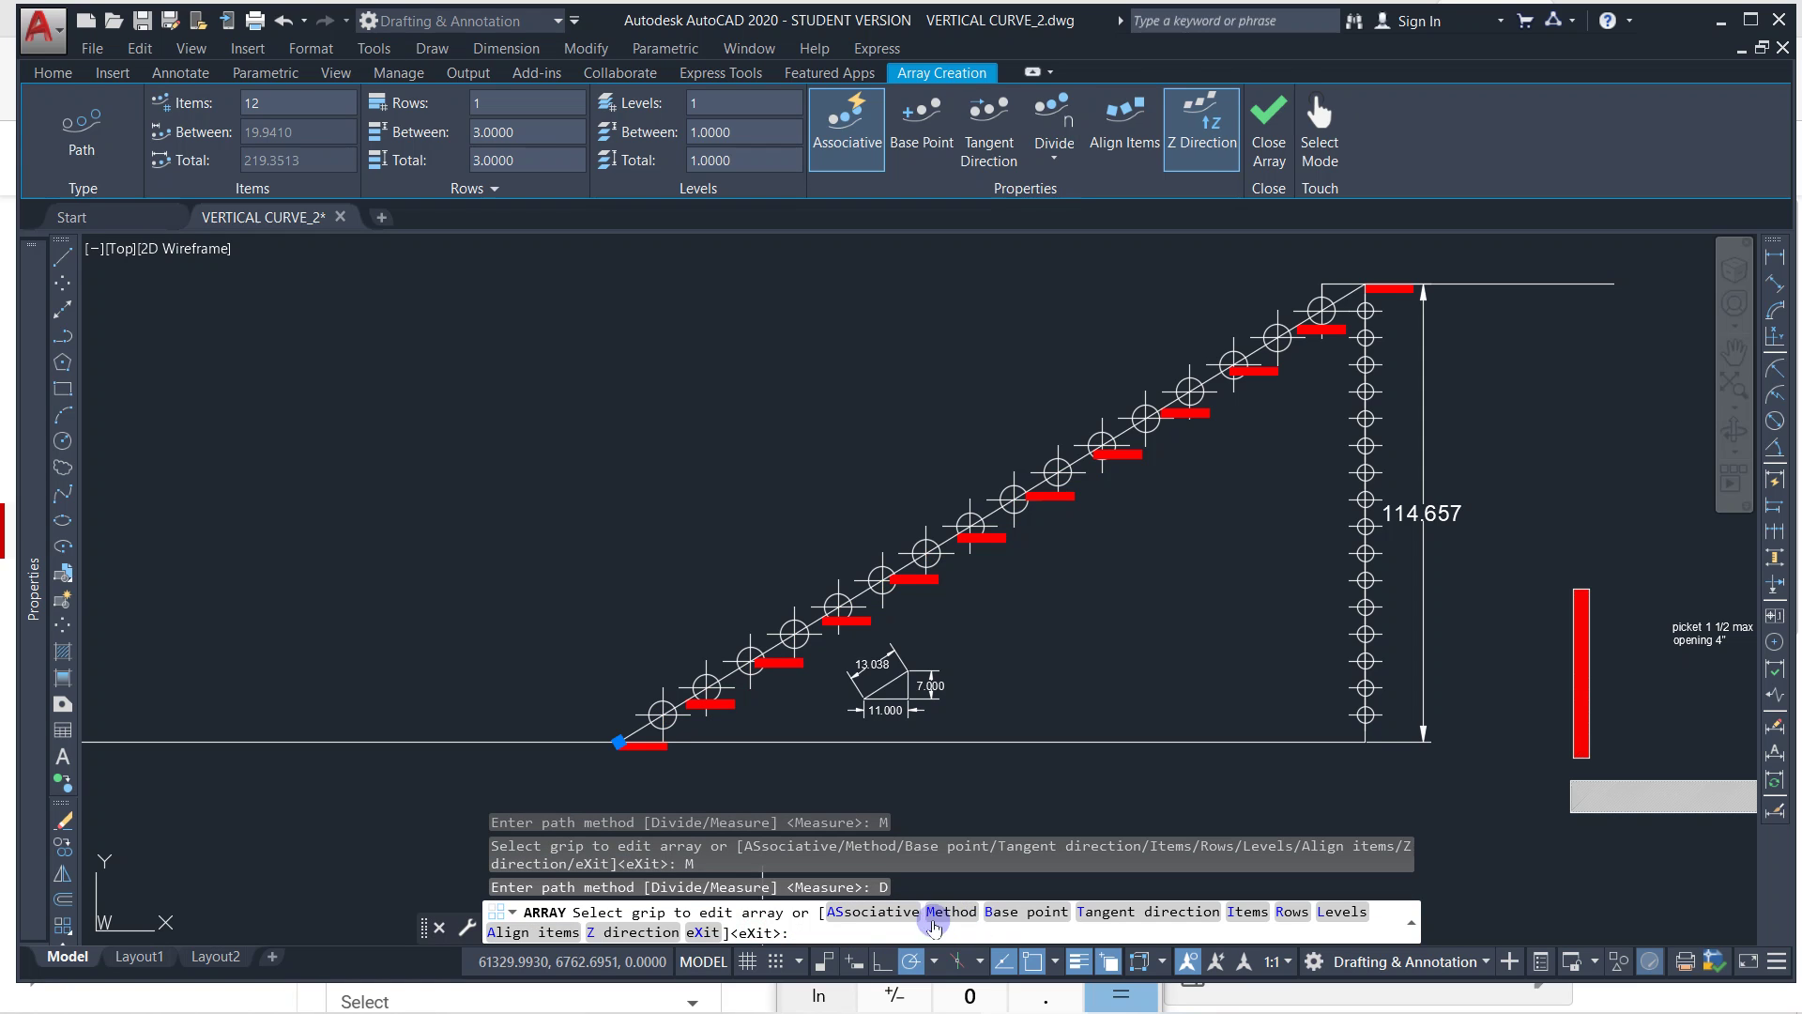
click(1239, 913)
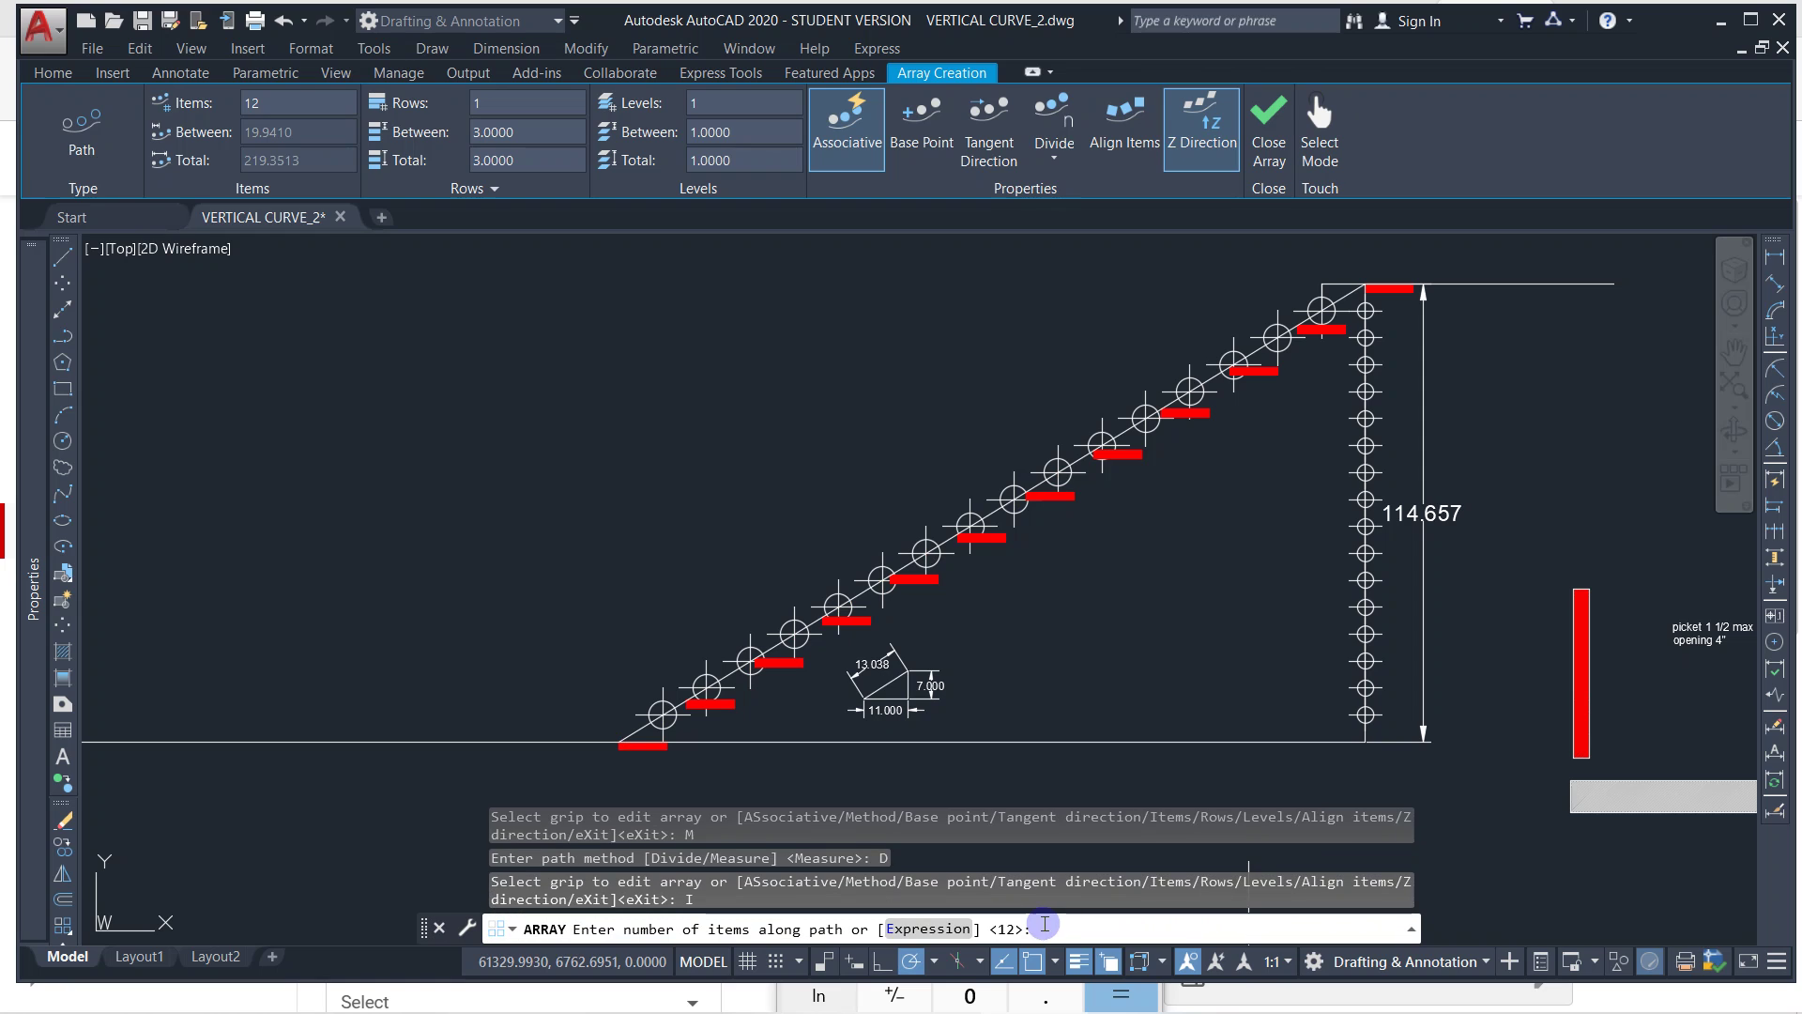
key(Return)
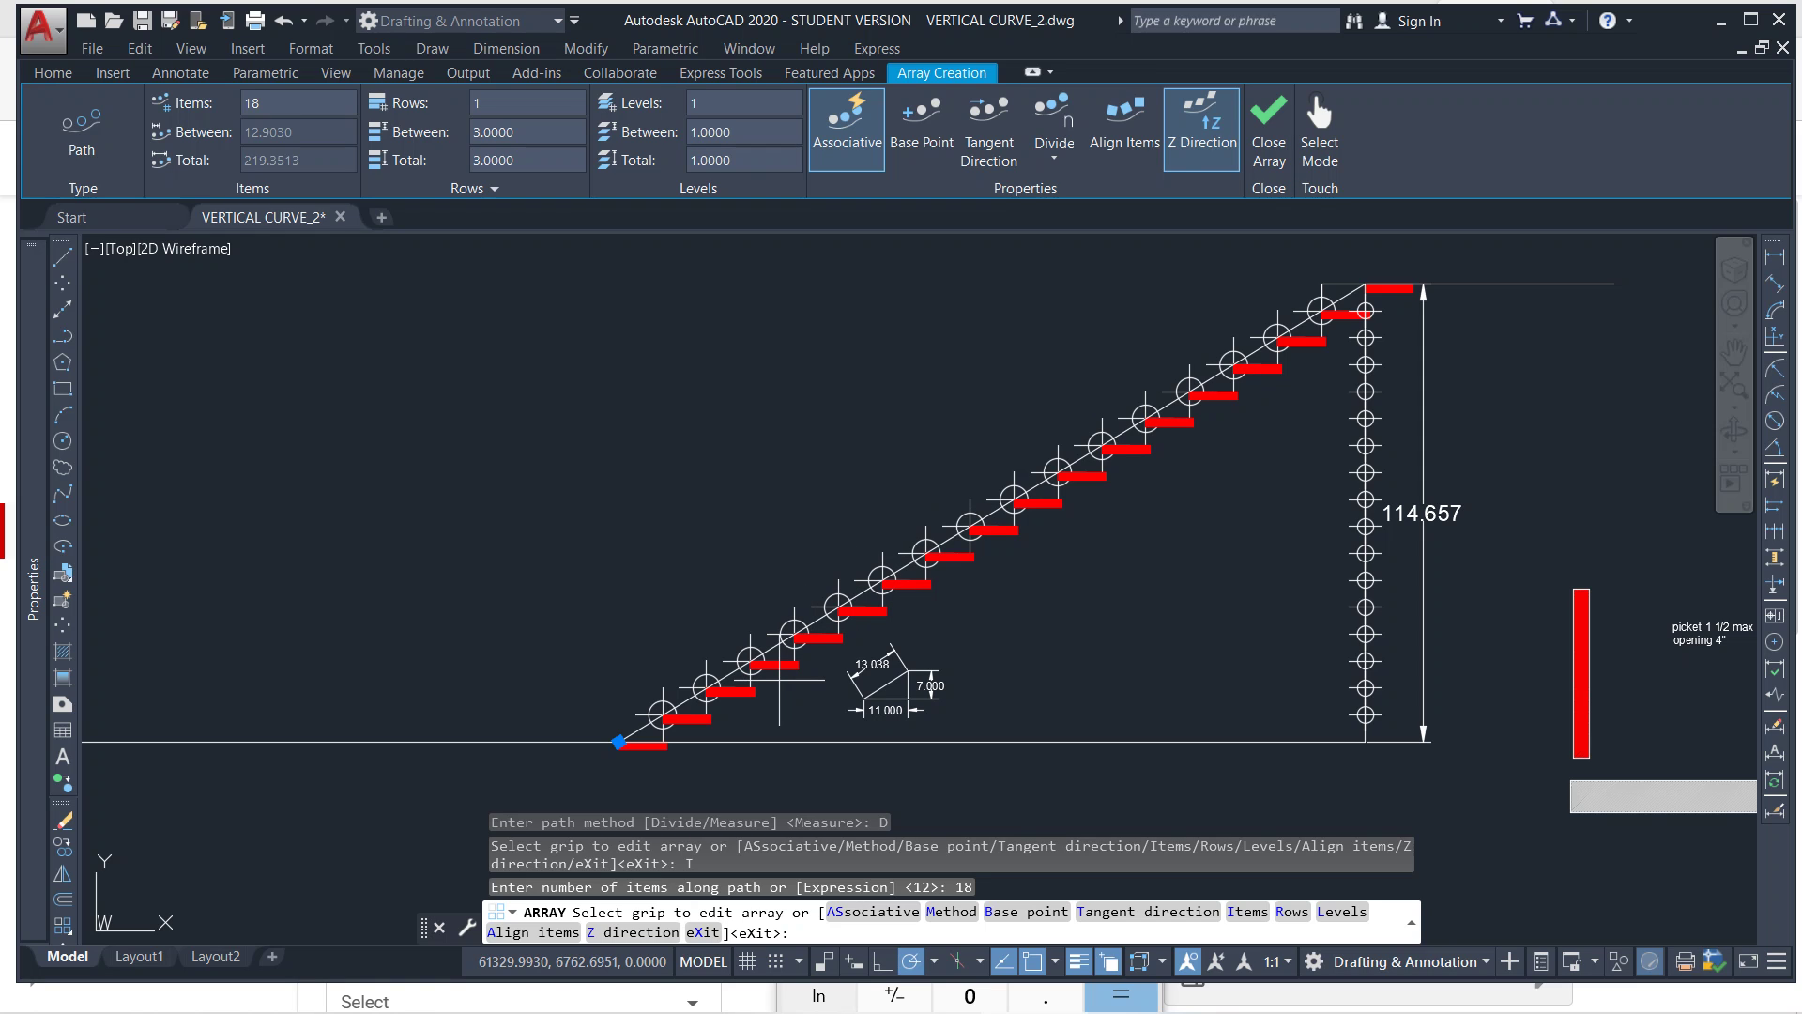
key(Return)
click(636, 748)
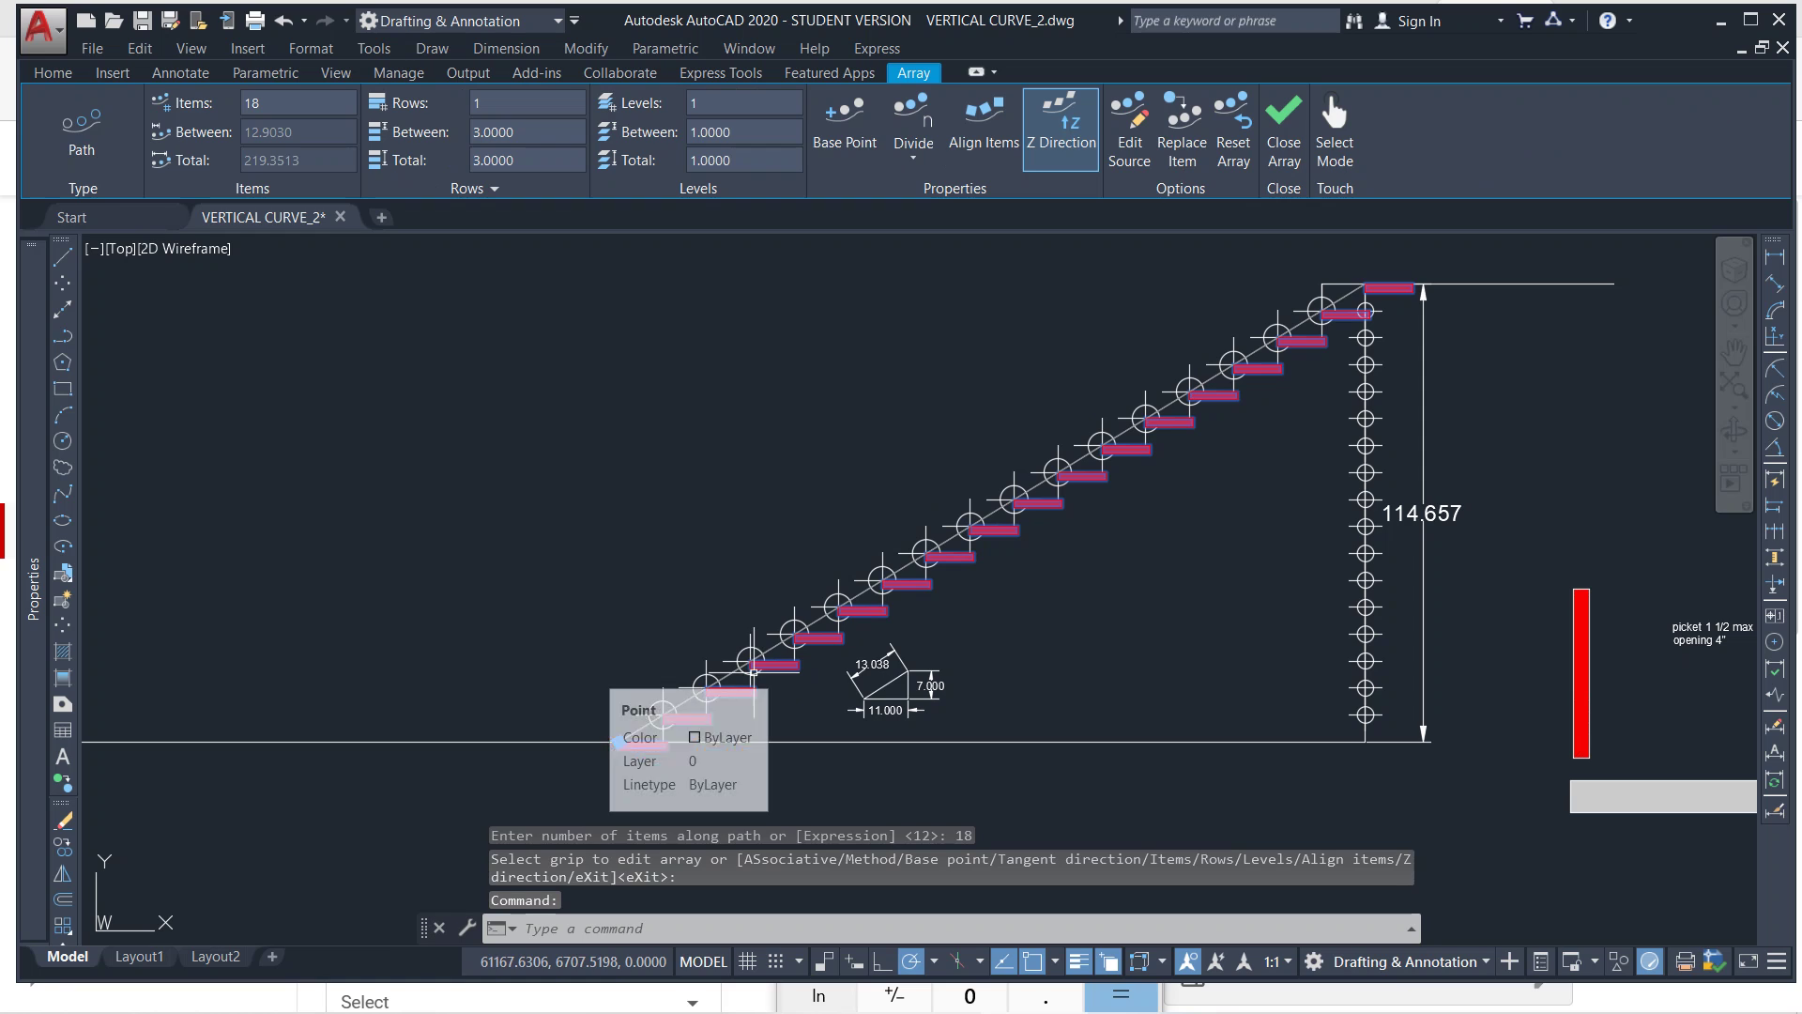
Undo the red tread array, leaving a single tread at the stair's foot.
key(Escape)
key(ctrl+z)
scroll(753, 672, up, 6)
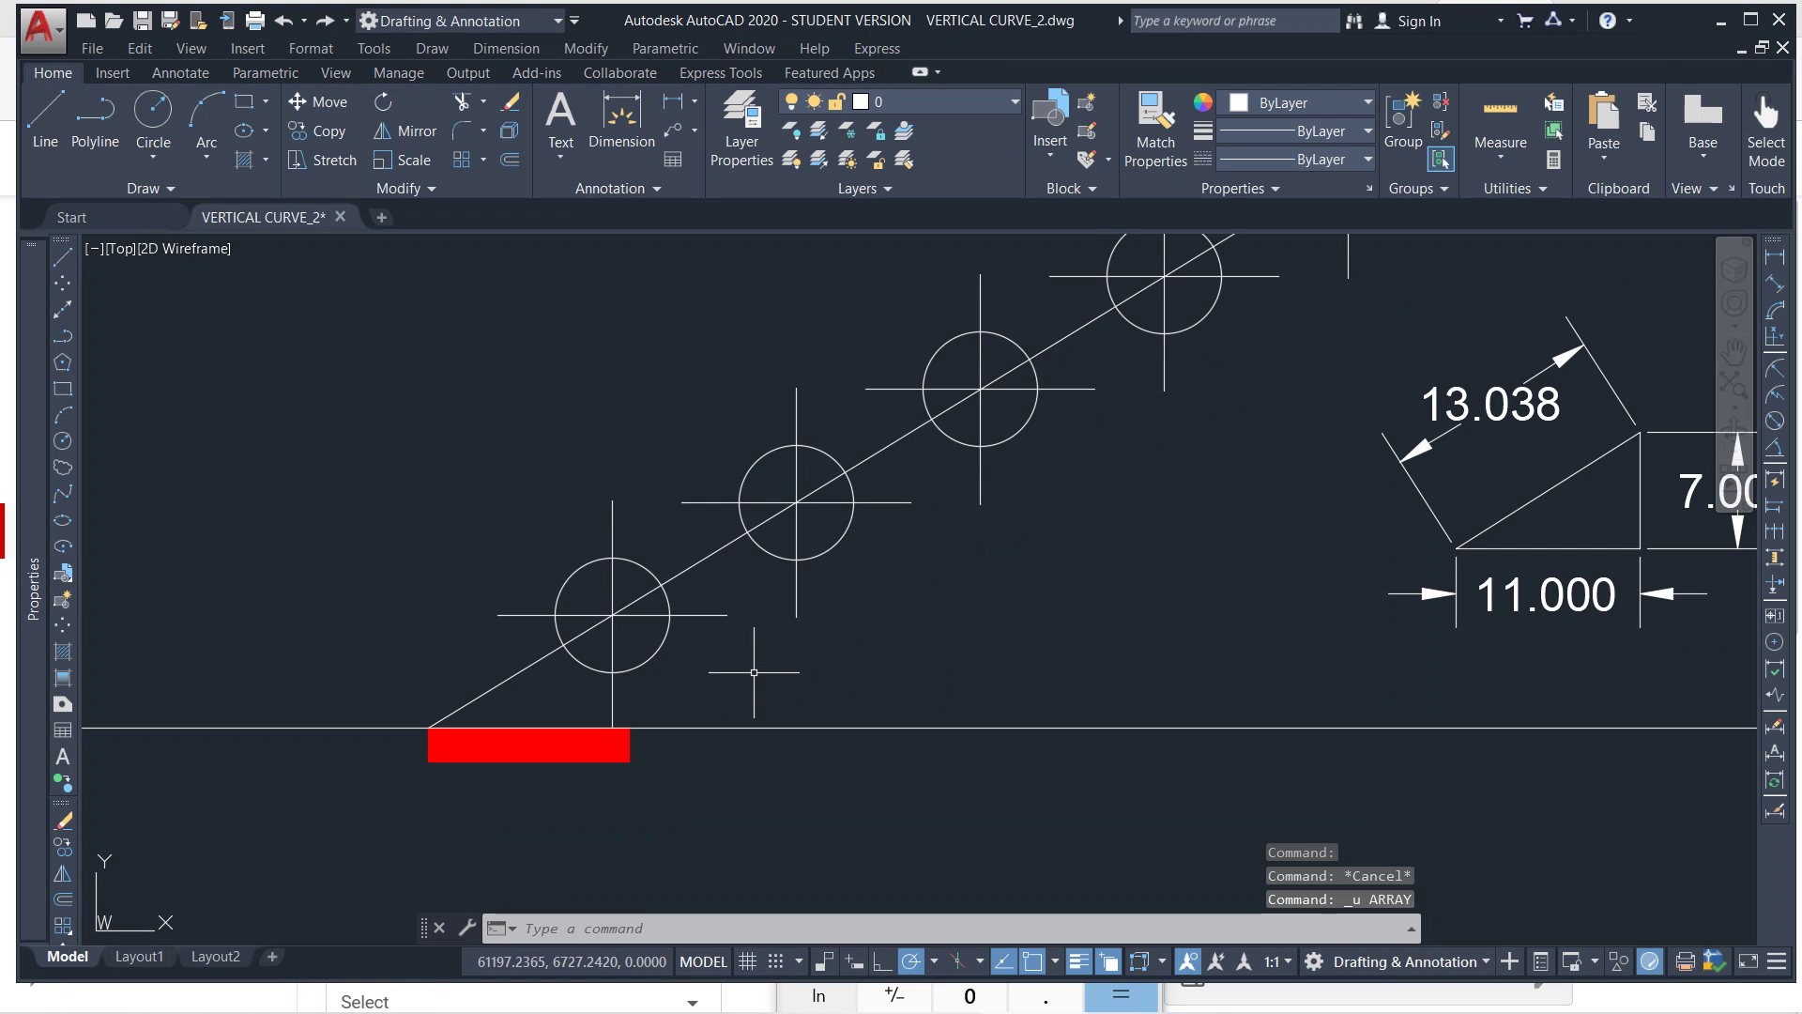
Window-select the lone red tread at the stair base again.
click(638, 741)
click(527, 772)
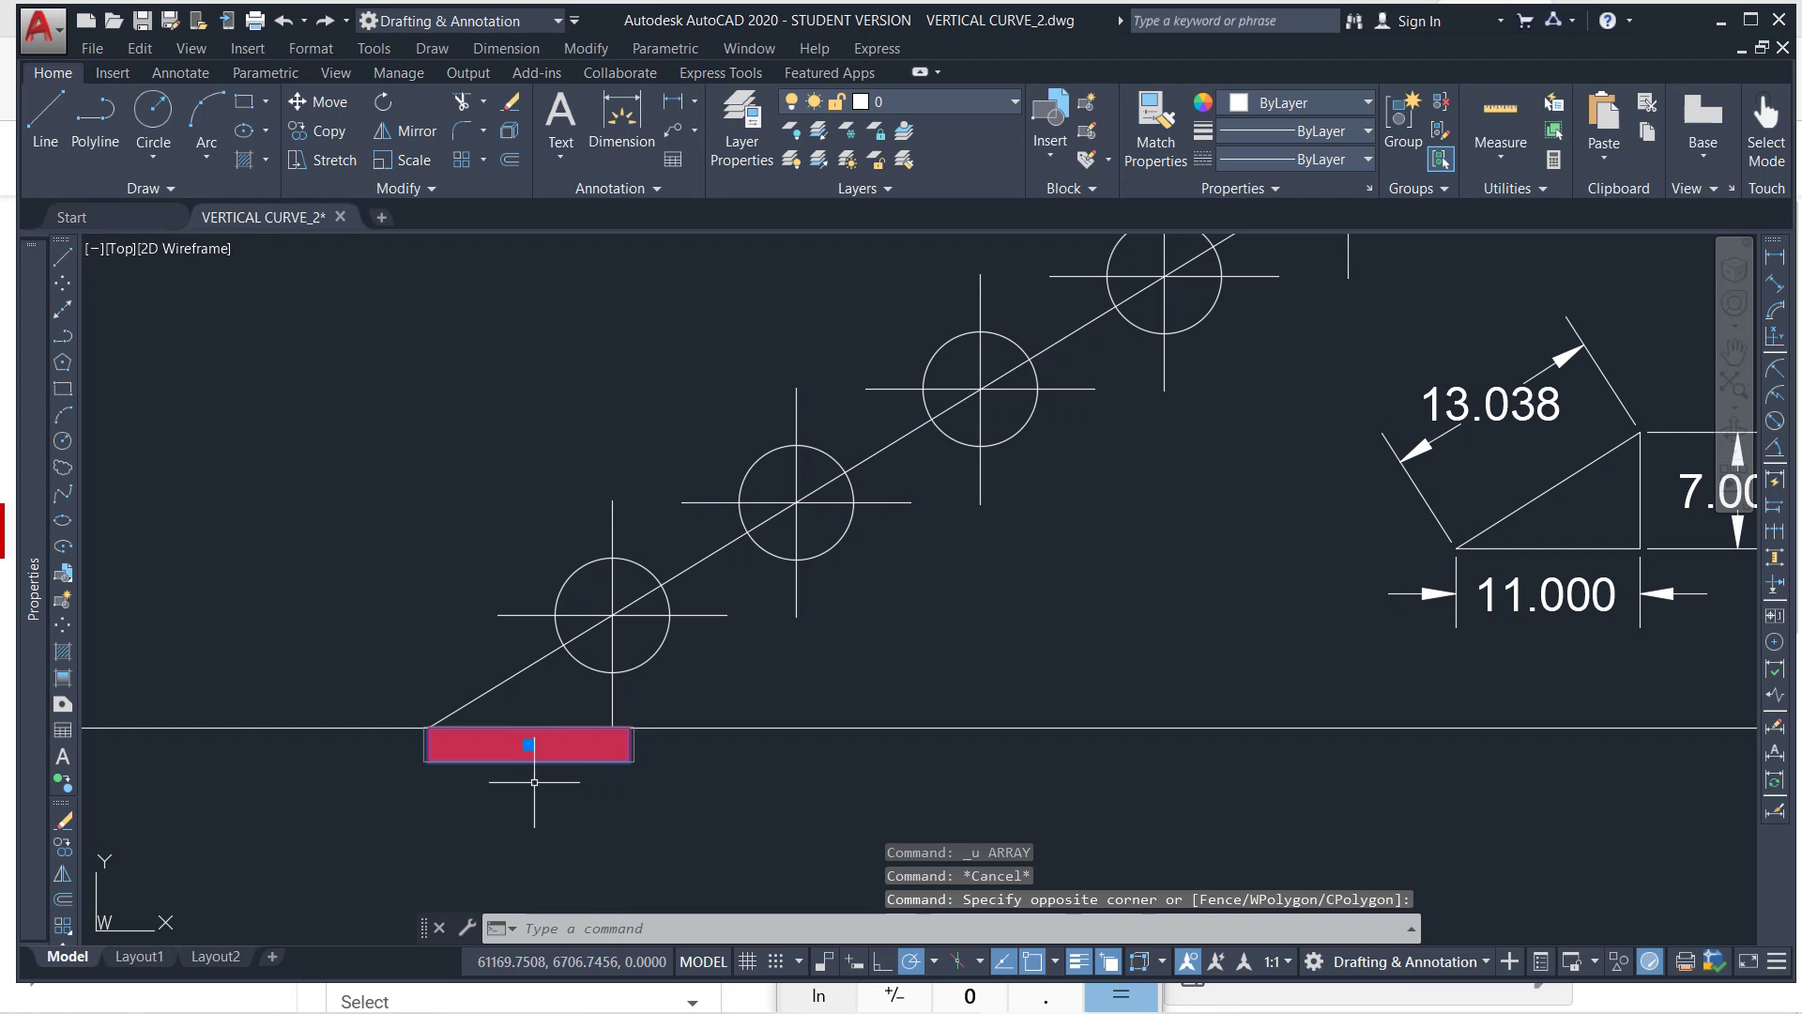
scroll(778, 653, down, 6)
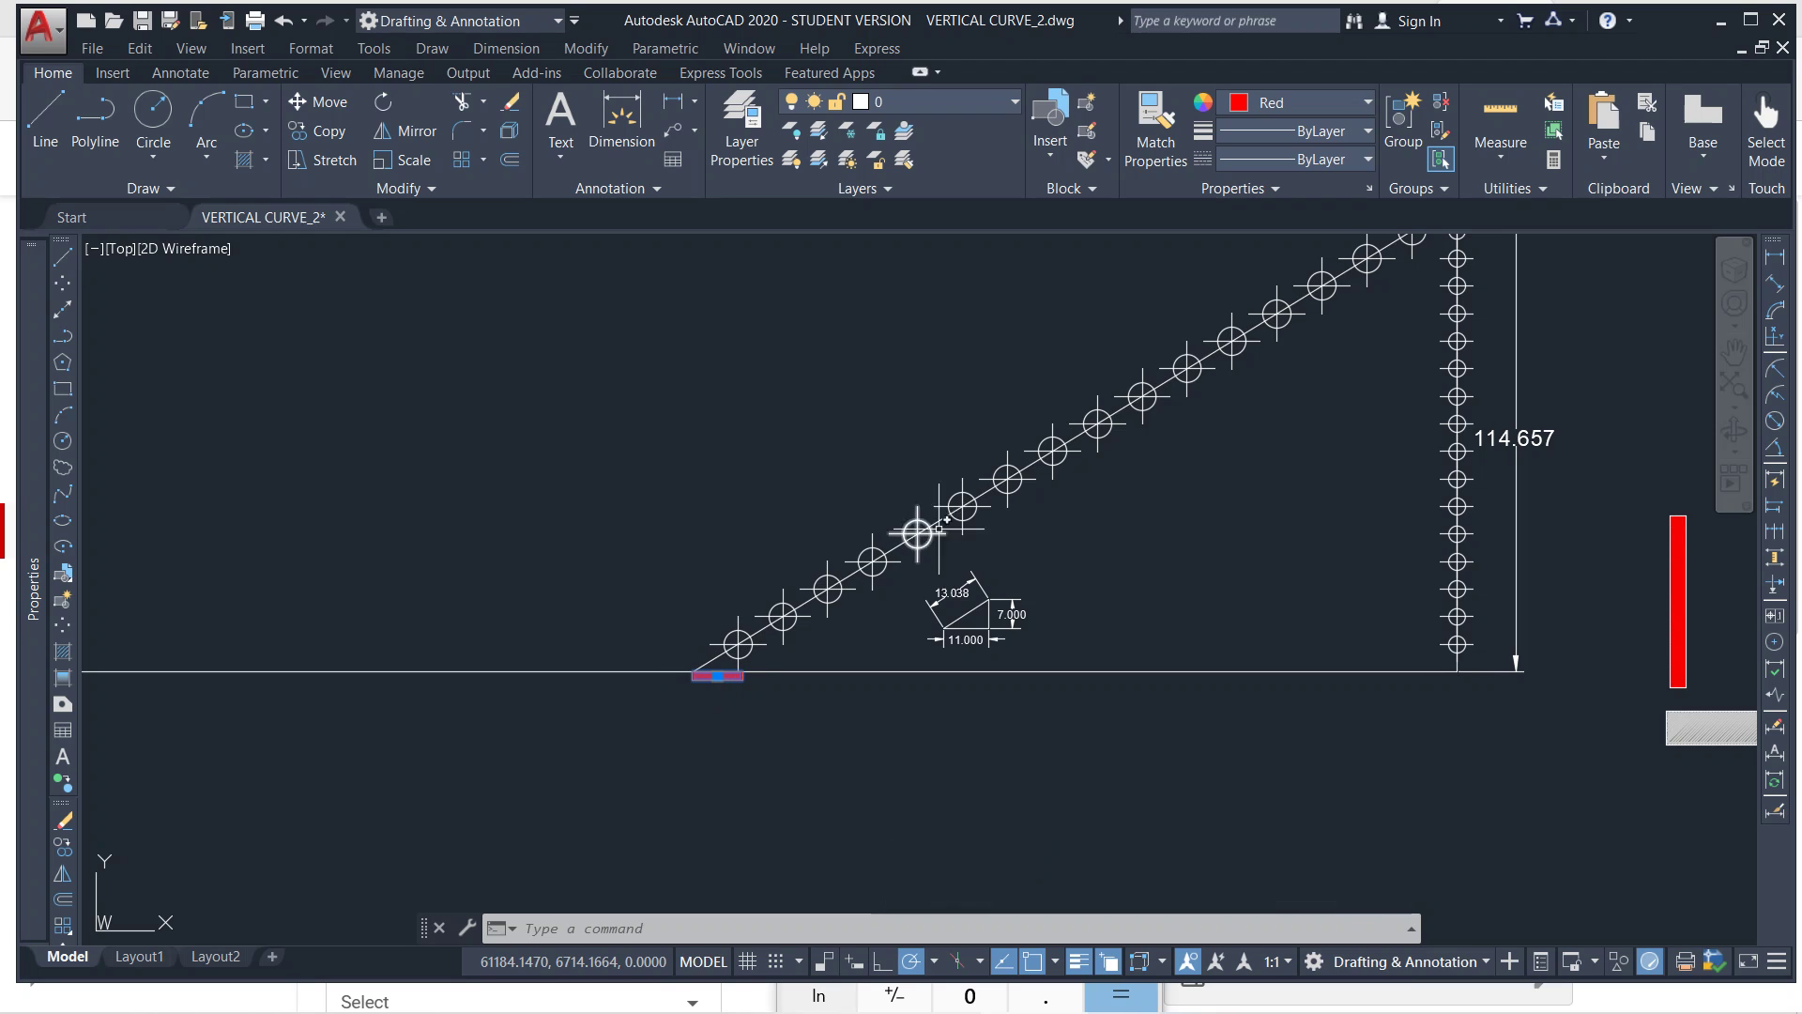
middle_drag(958, 519, 775, 650)
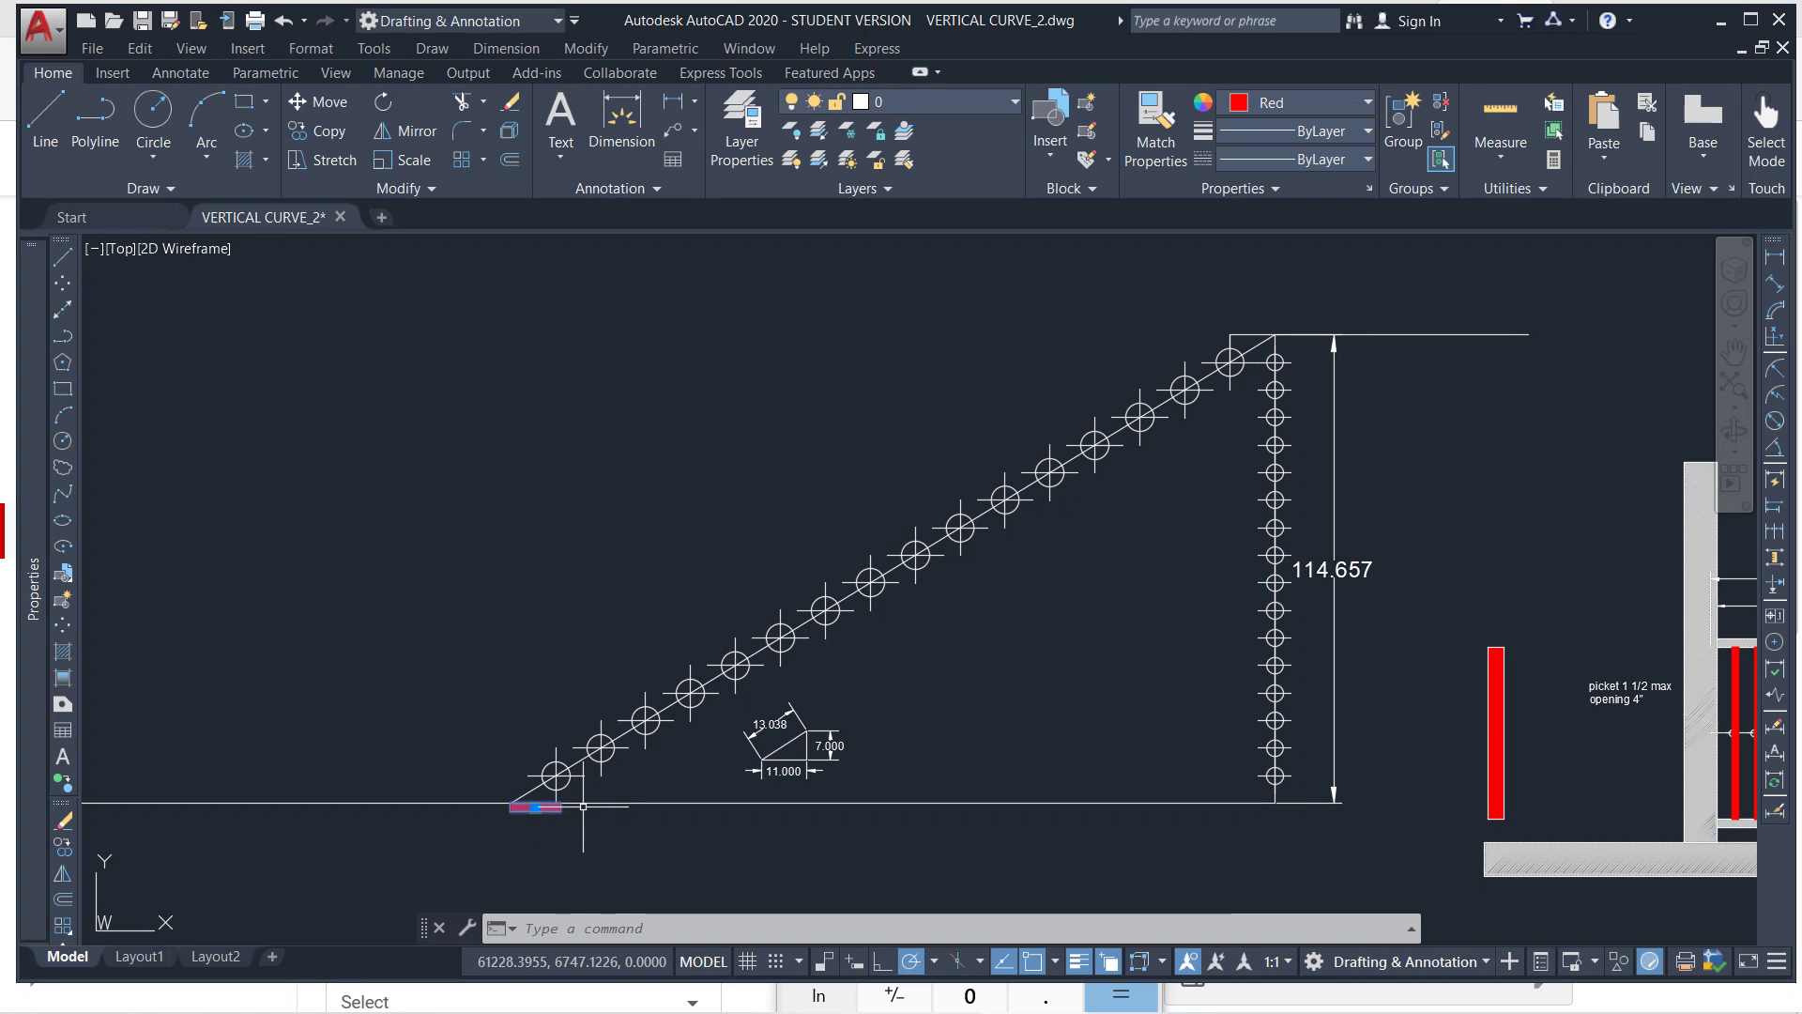
key(Escape)
key(Escape)
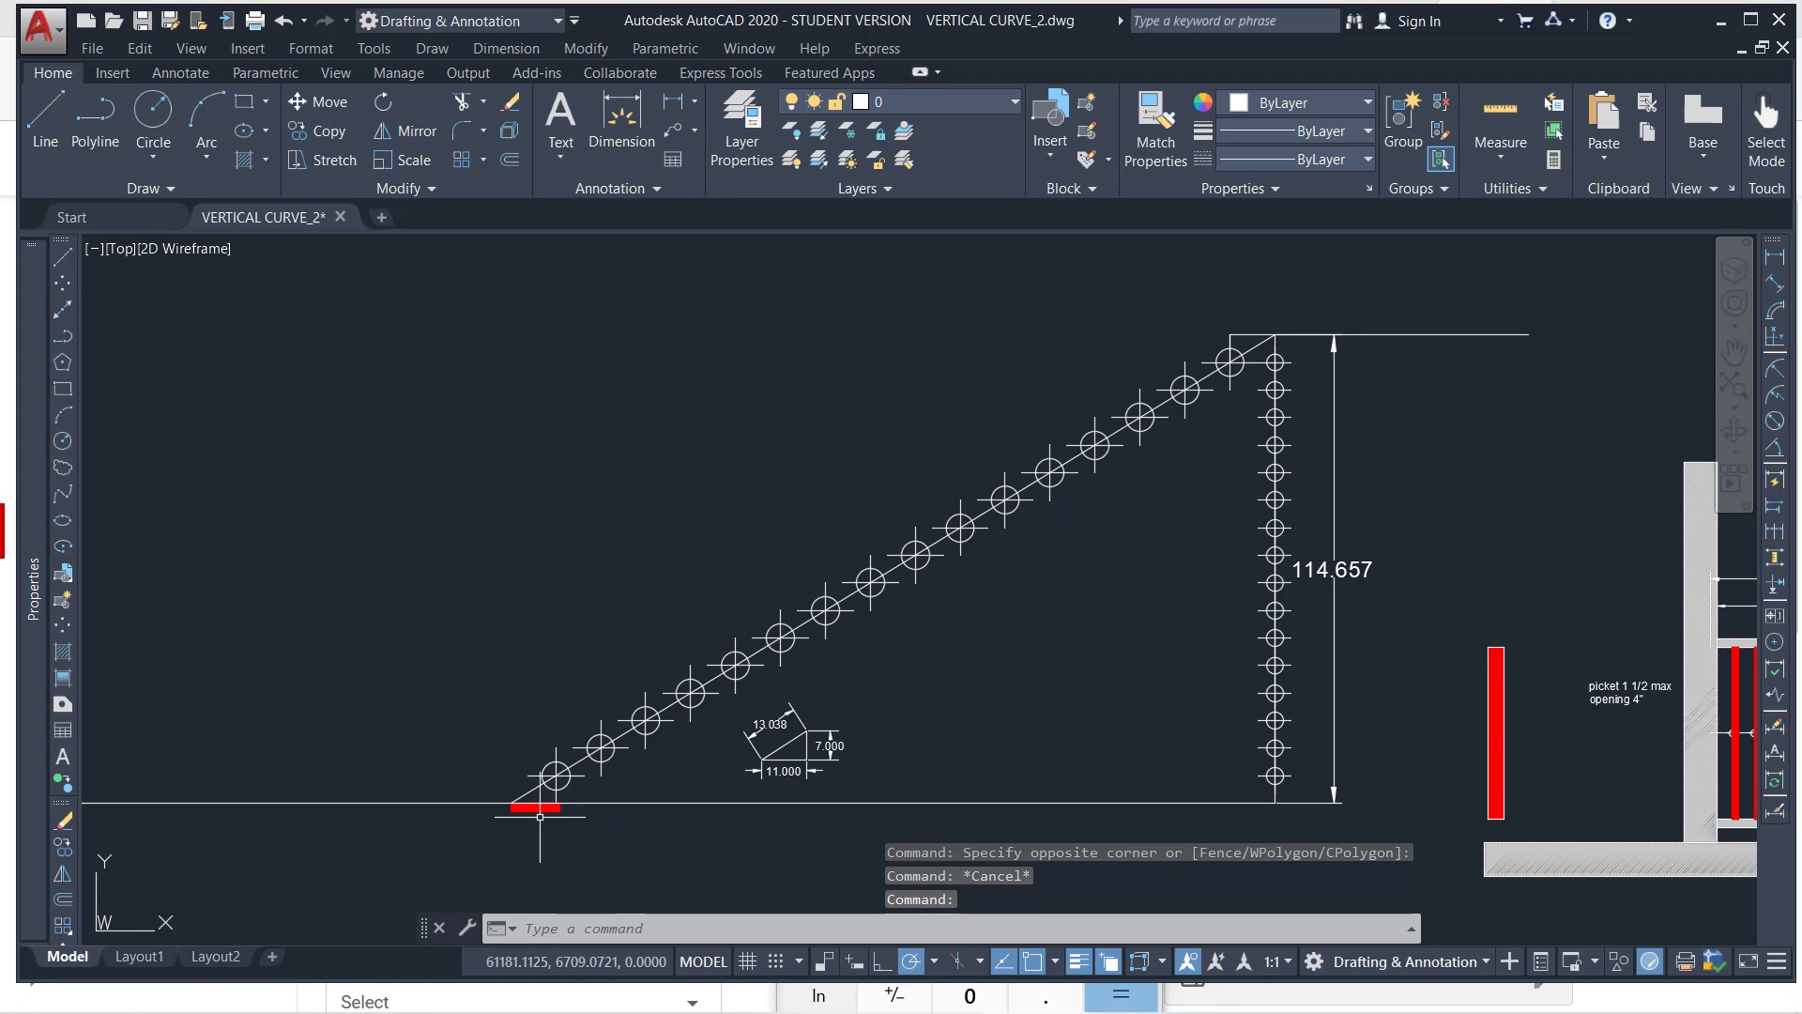
click(537, 809)
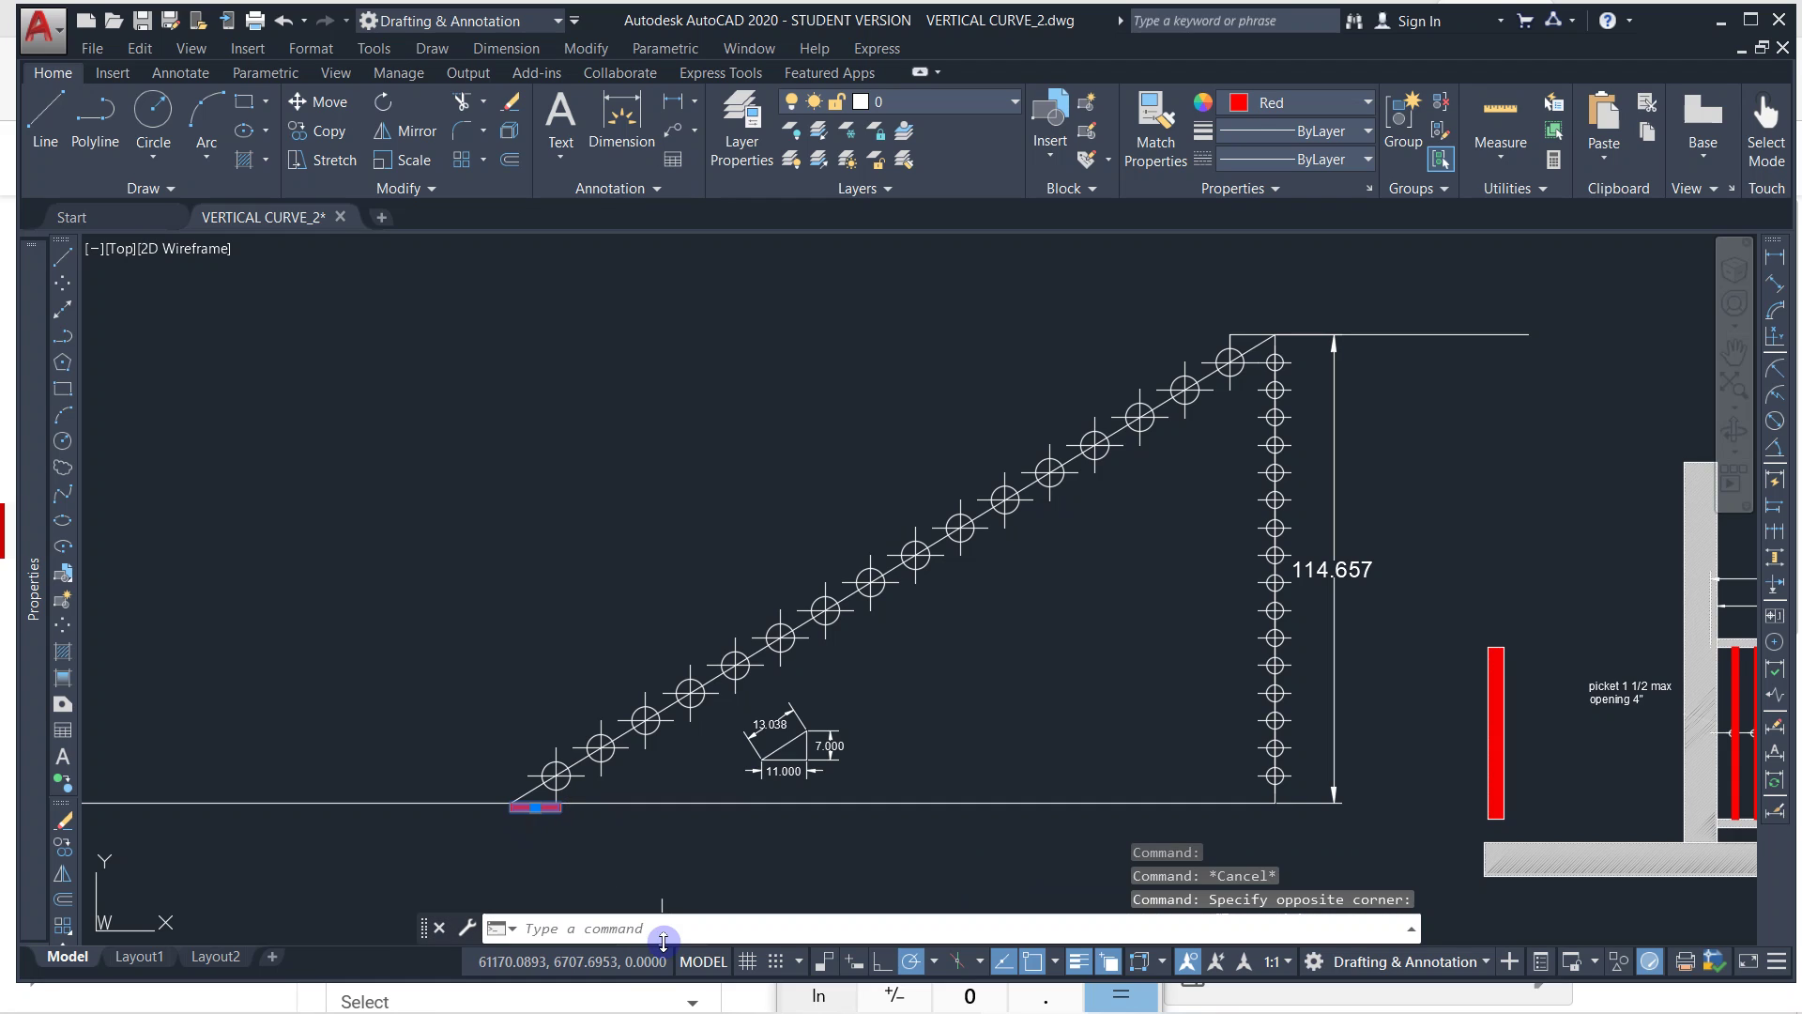
Path-array the red tread along the diagonal slope line using the Divide spacing method.
text(a)
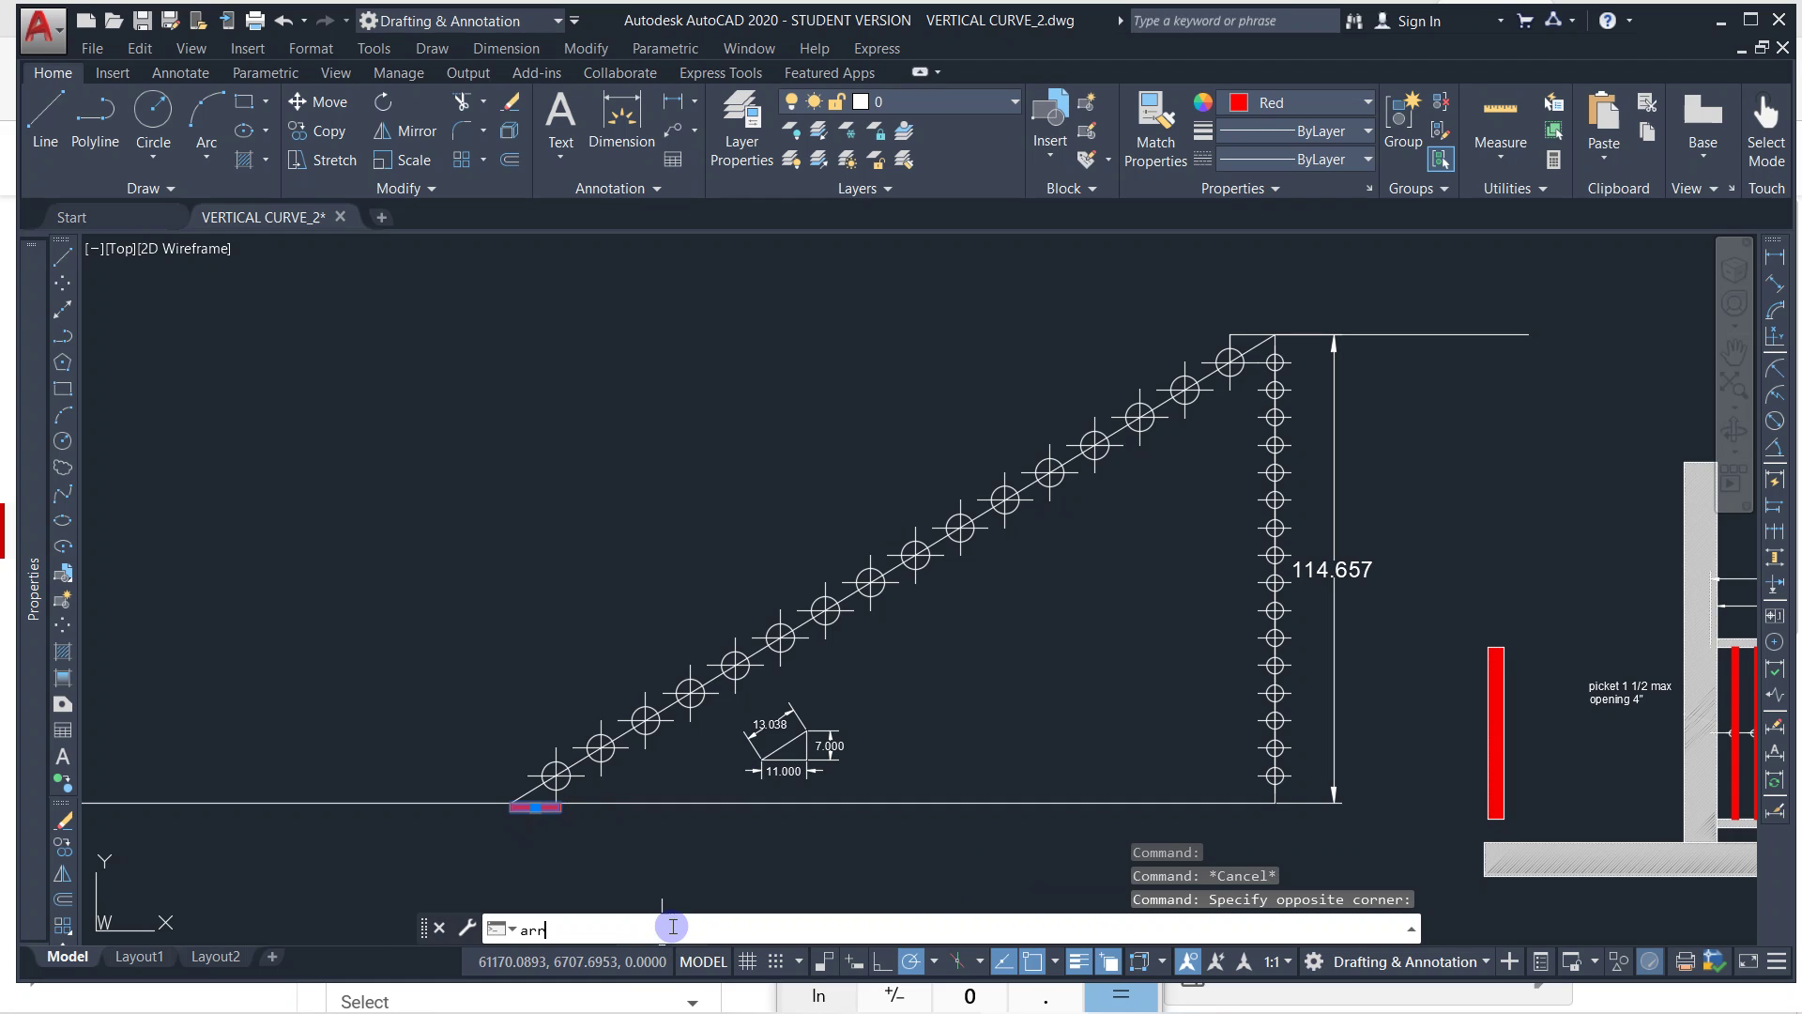
text(rr)
key(Return)
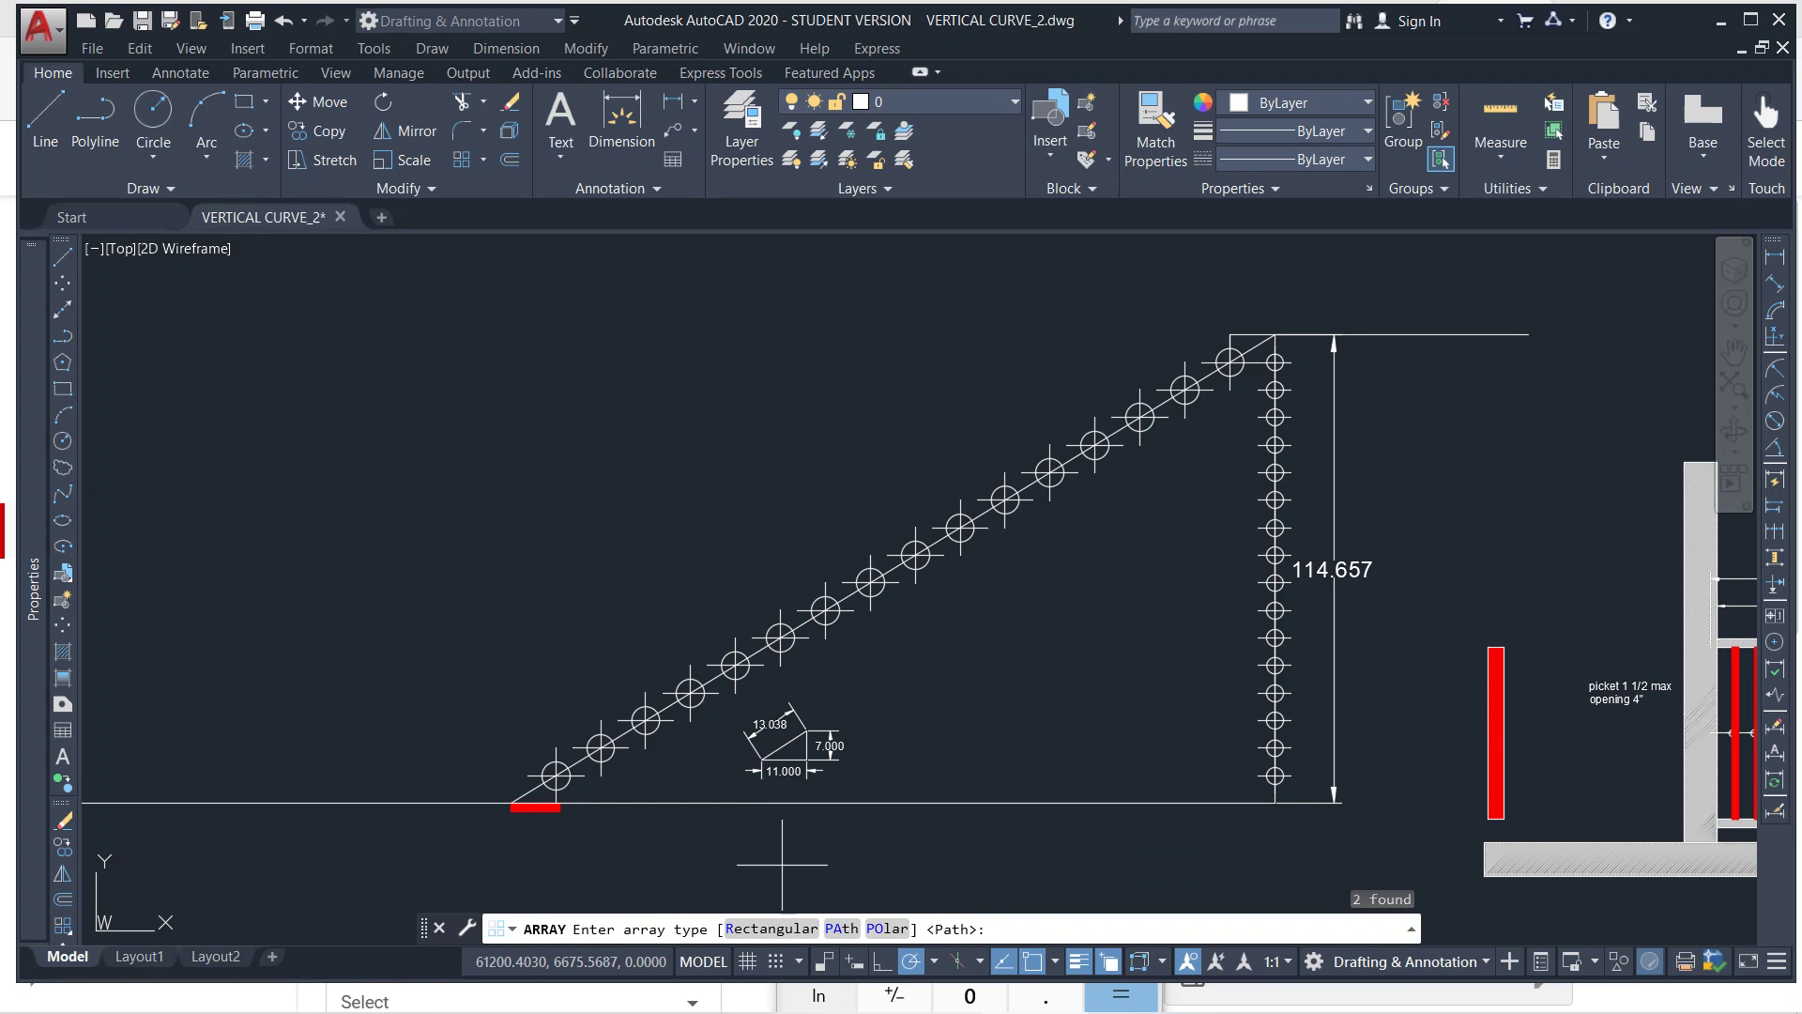
click(838, 928)
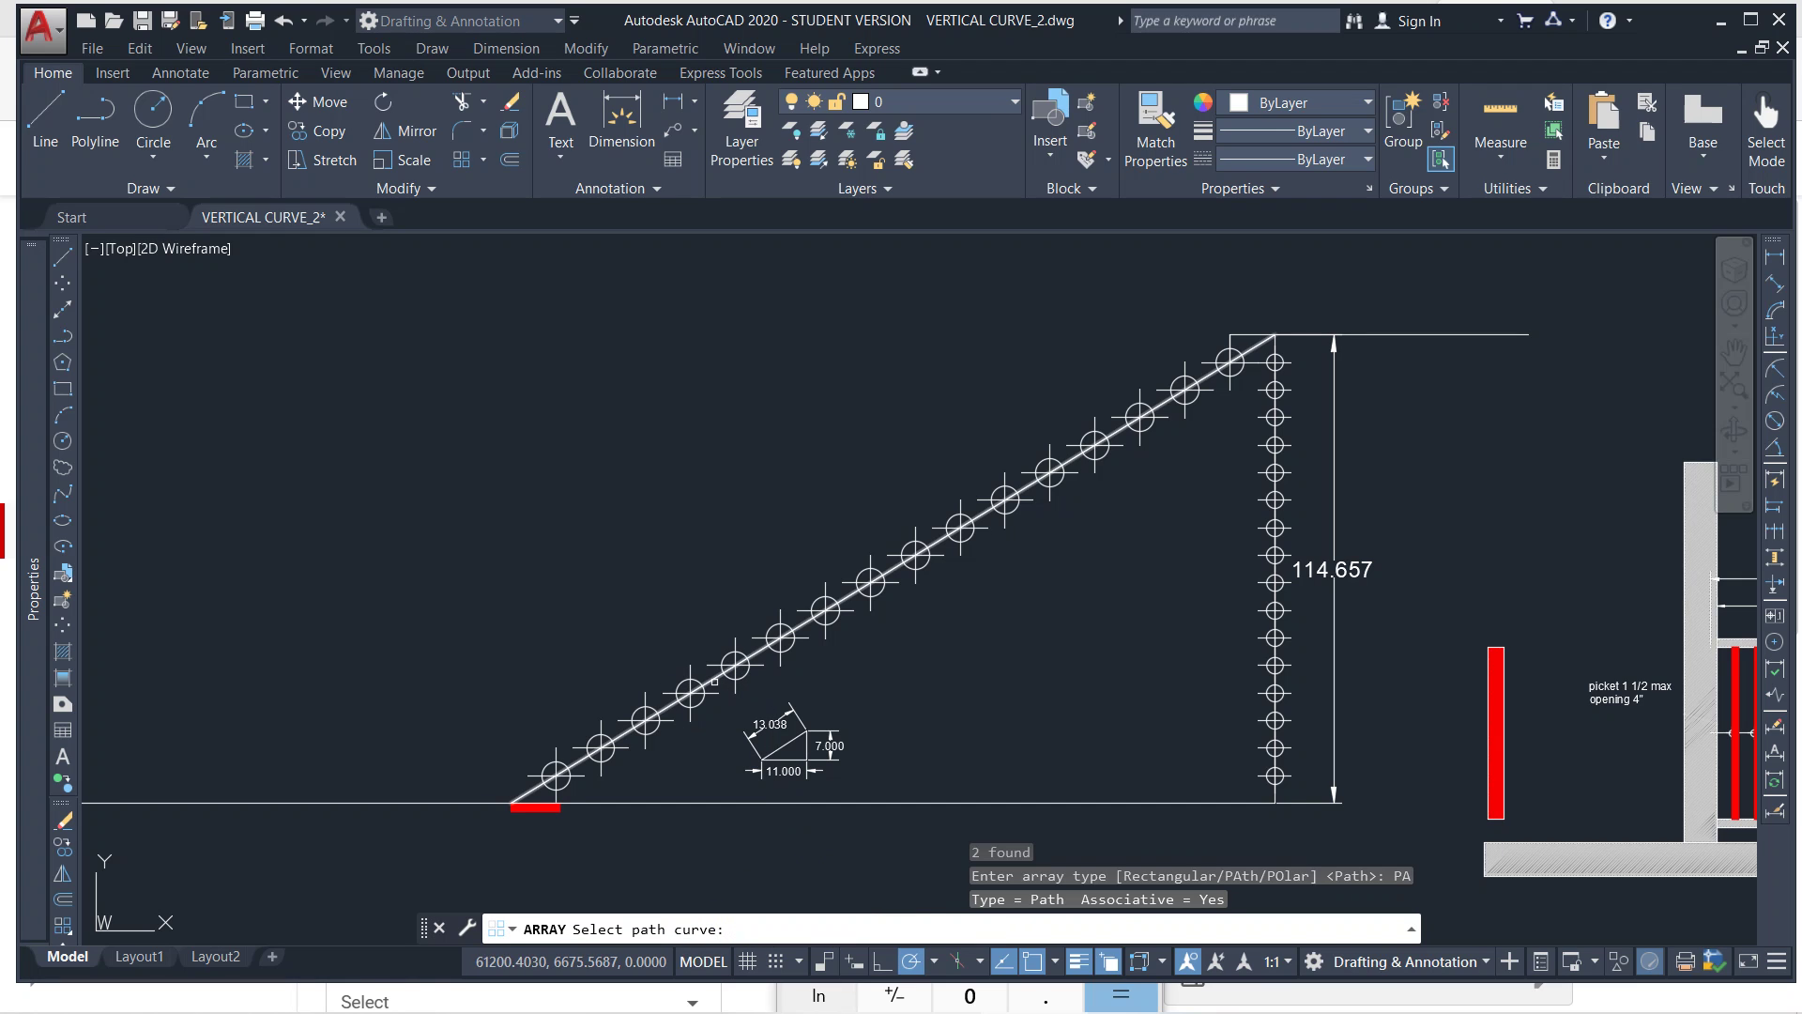
click(696, 692)
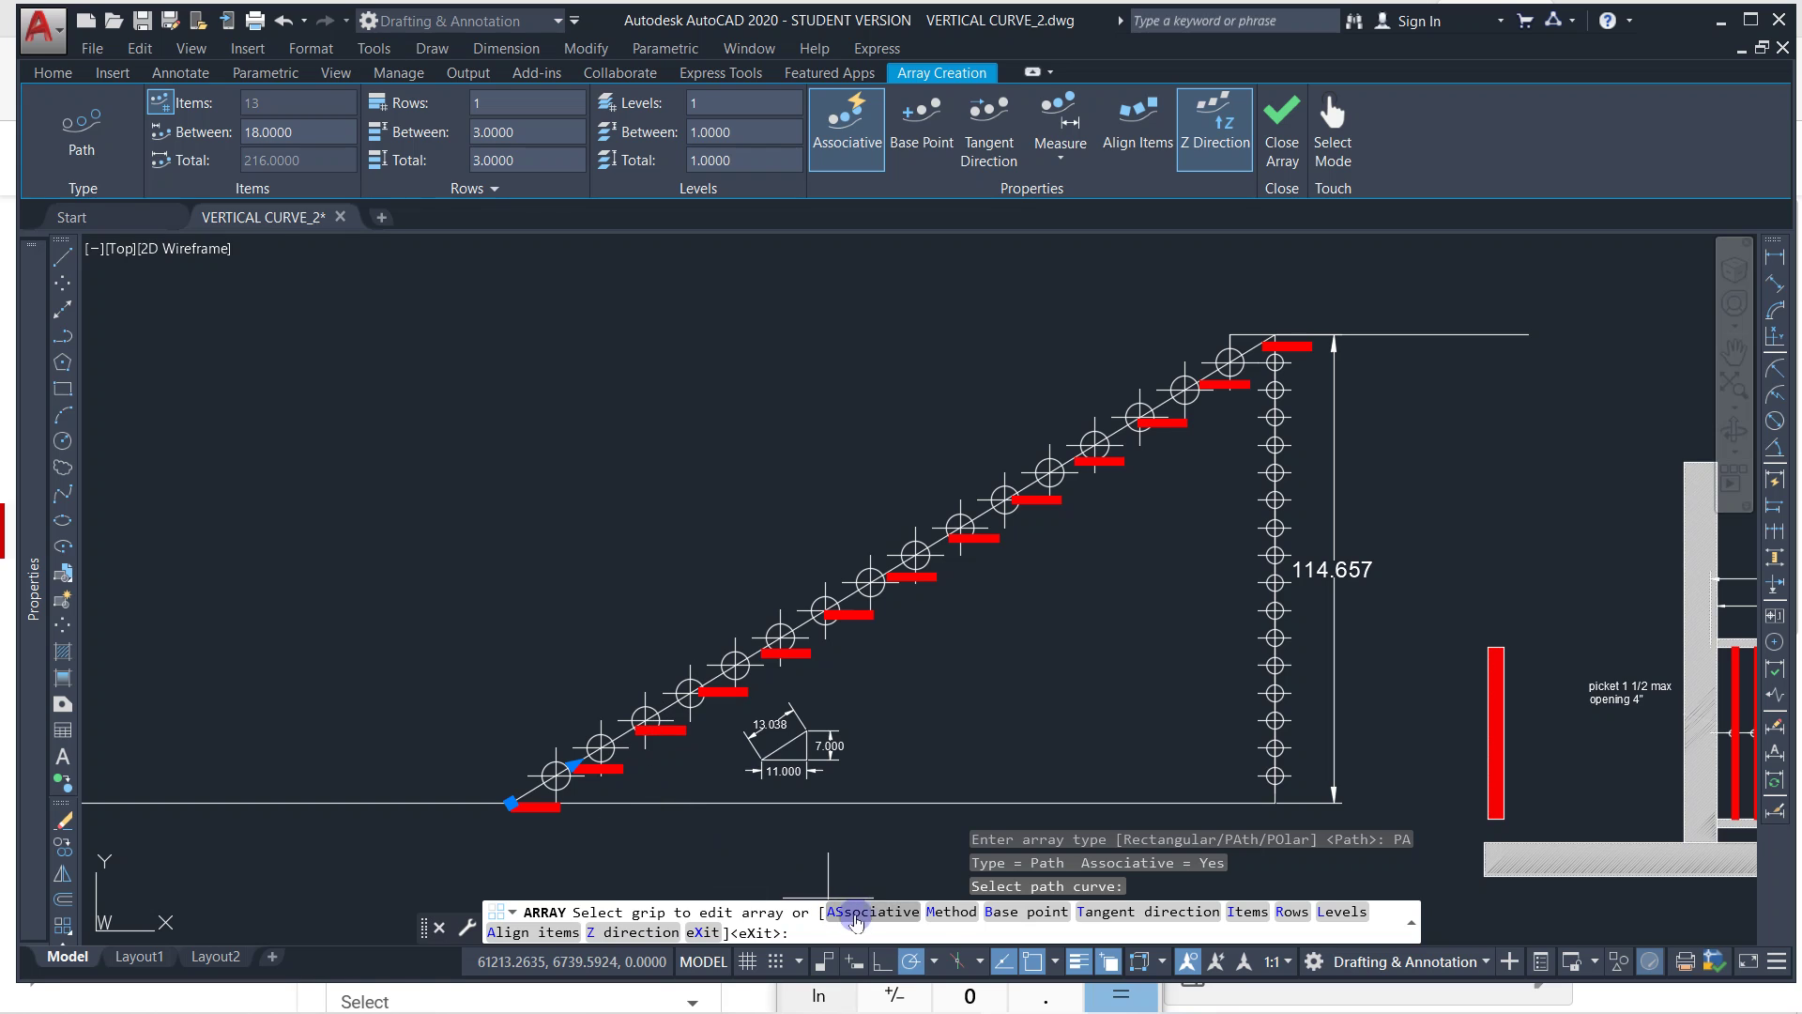
click(951, 911)
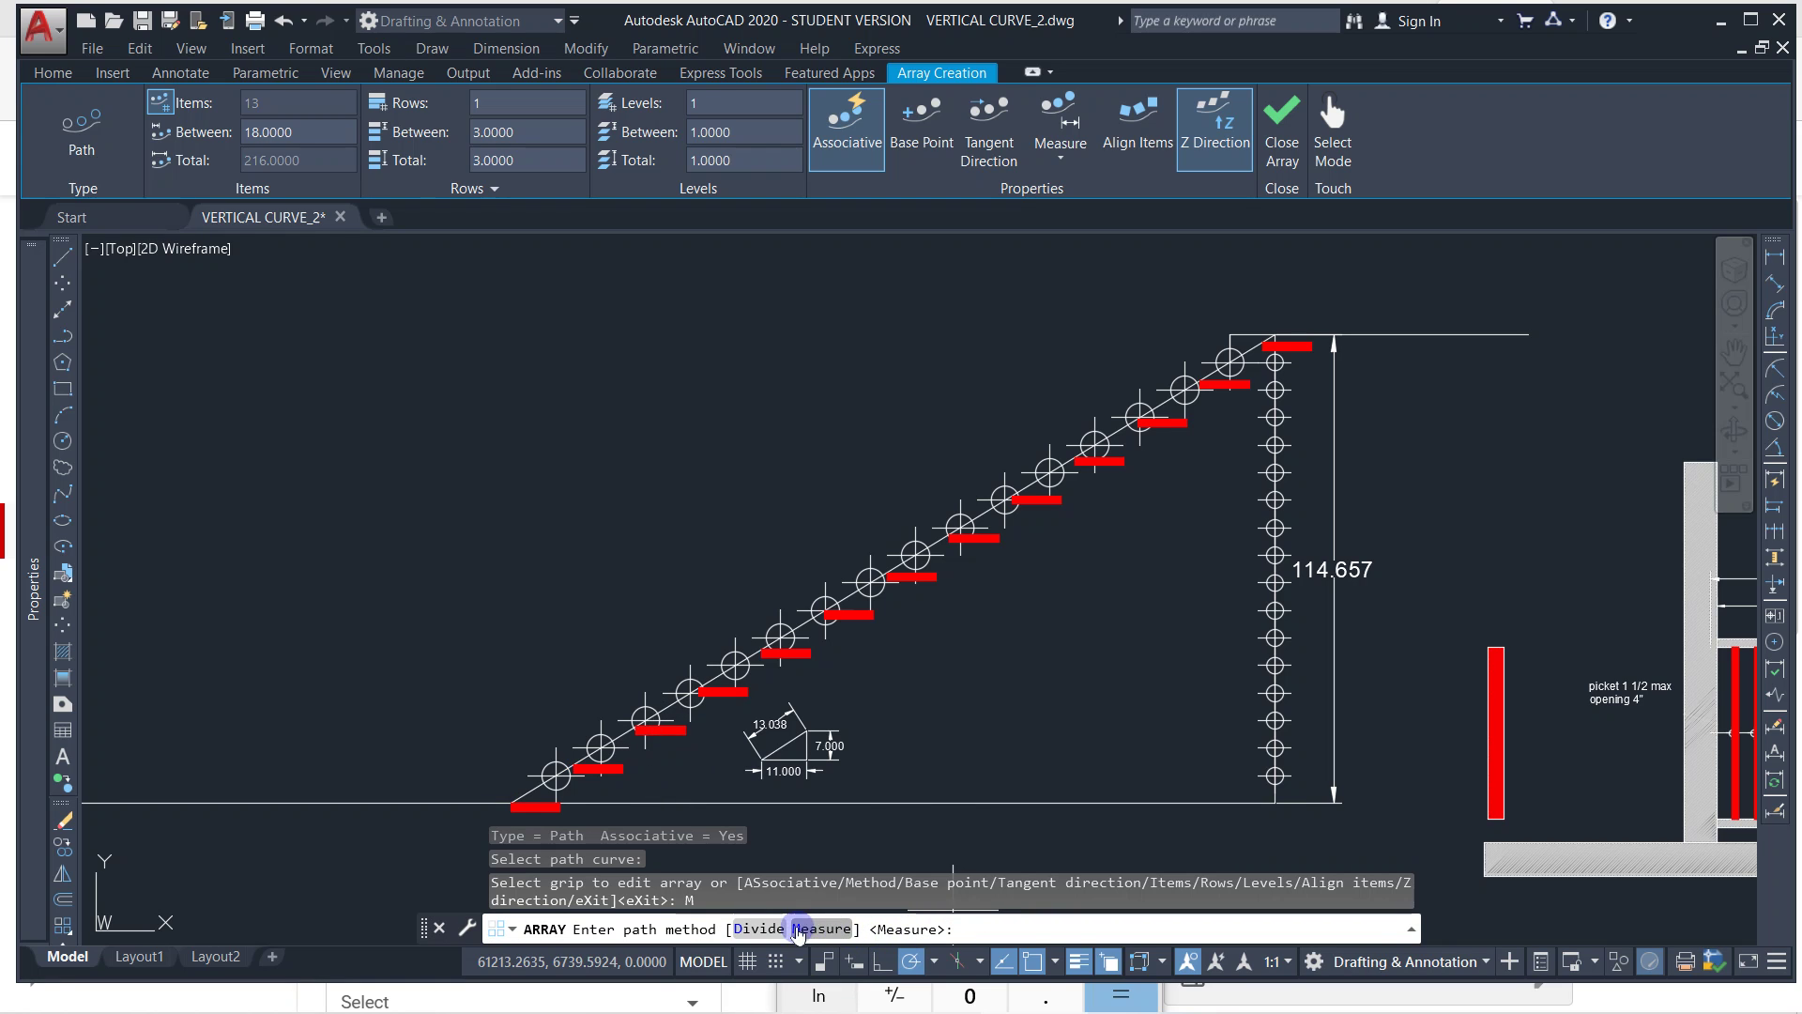
click(759, 928)
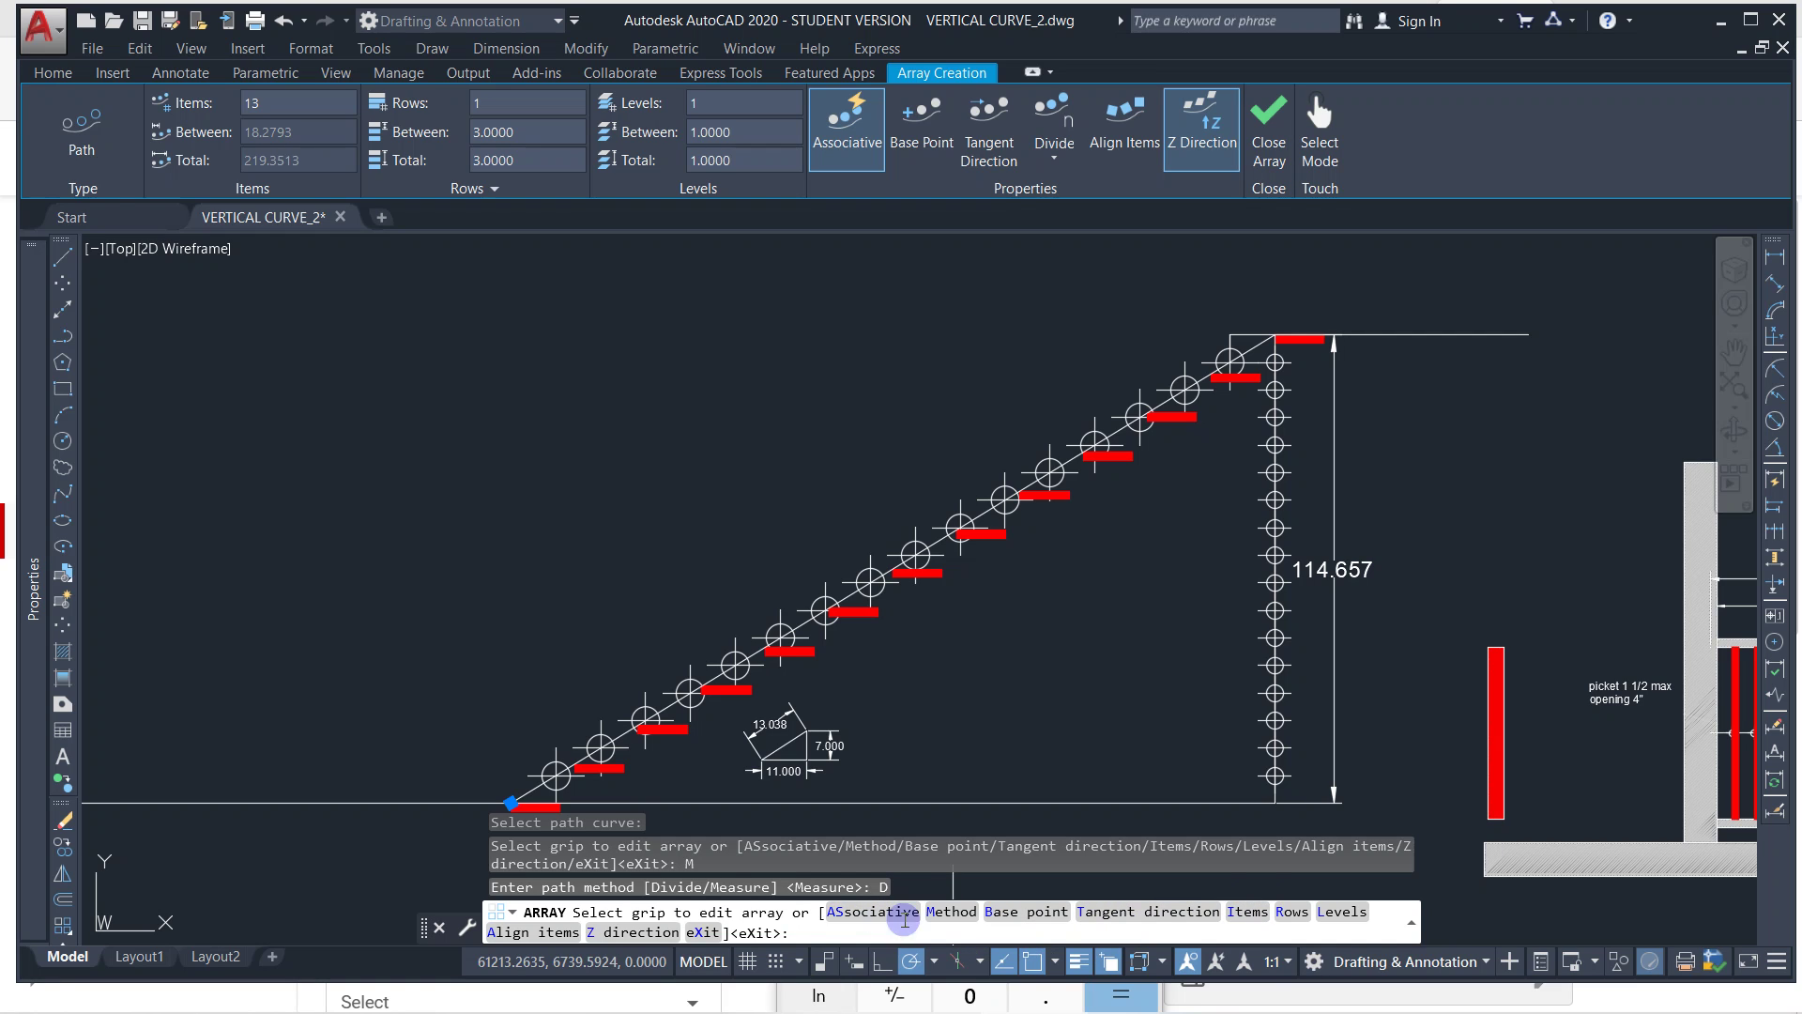
Make the tread path array non-associative with 18 items.
click(850, 912)
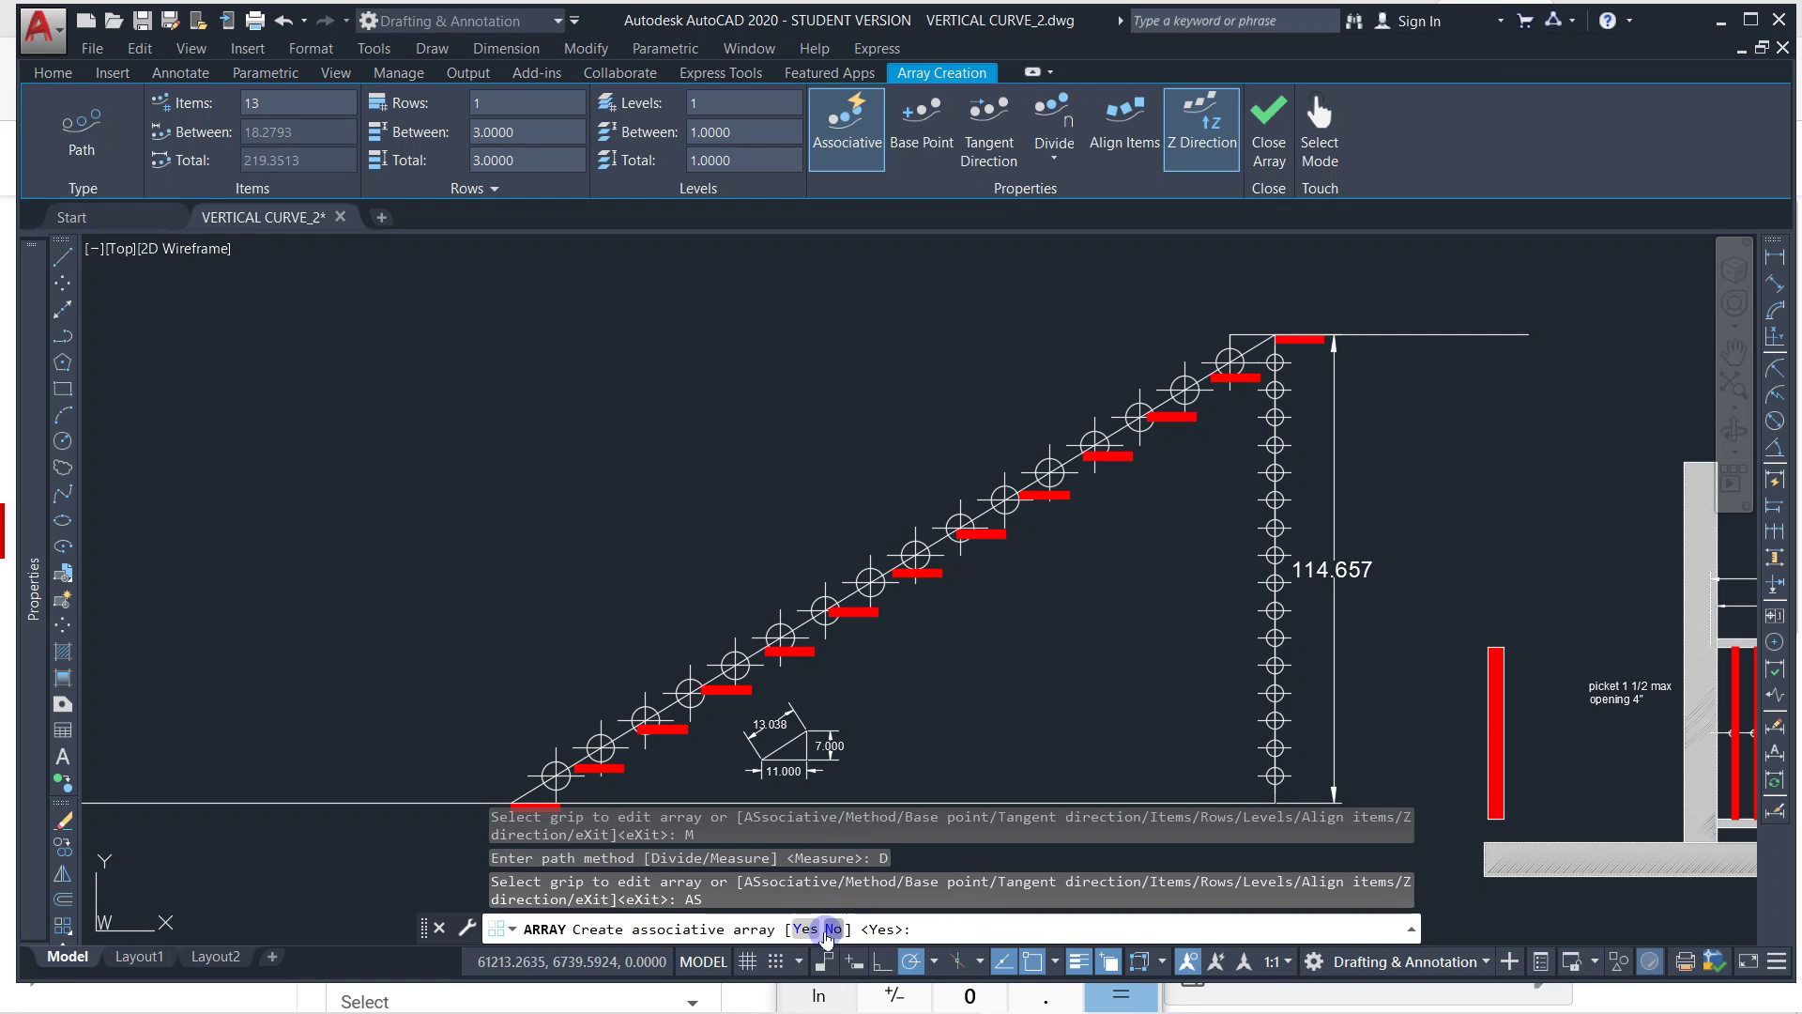
click(832, 928)
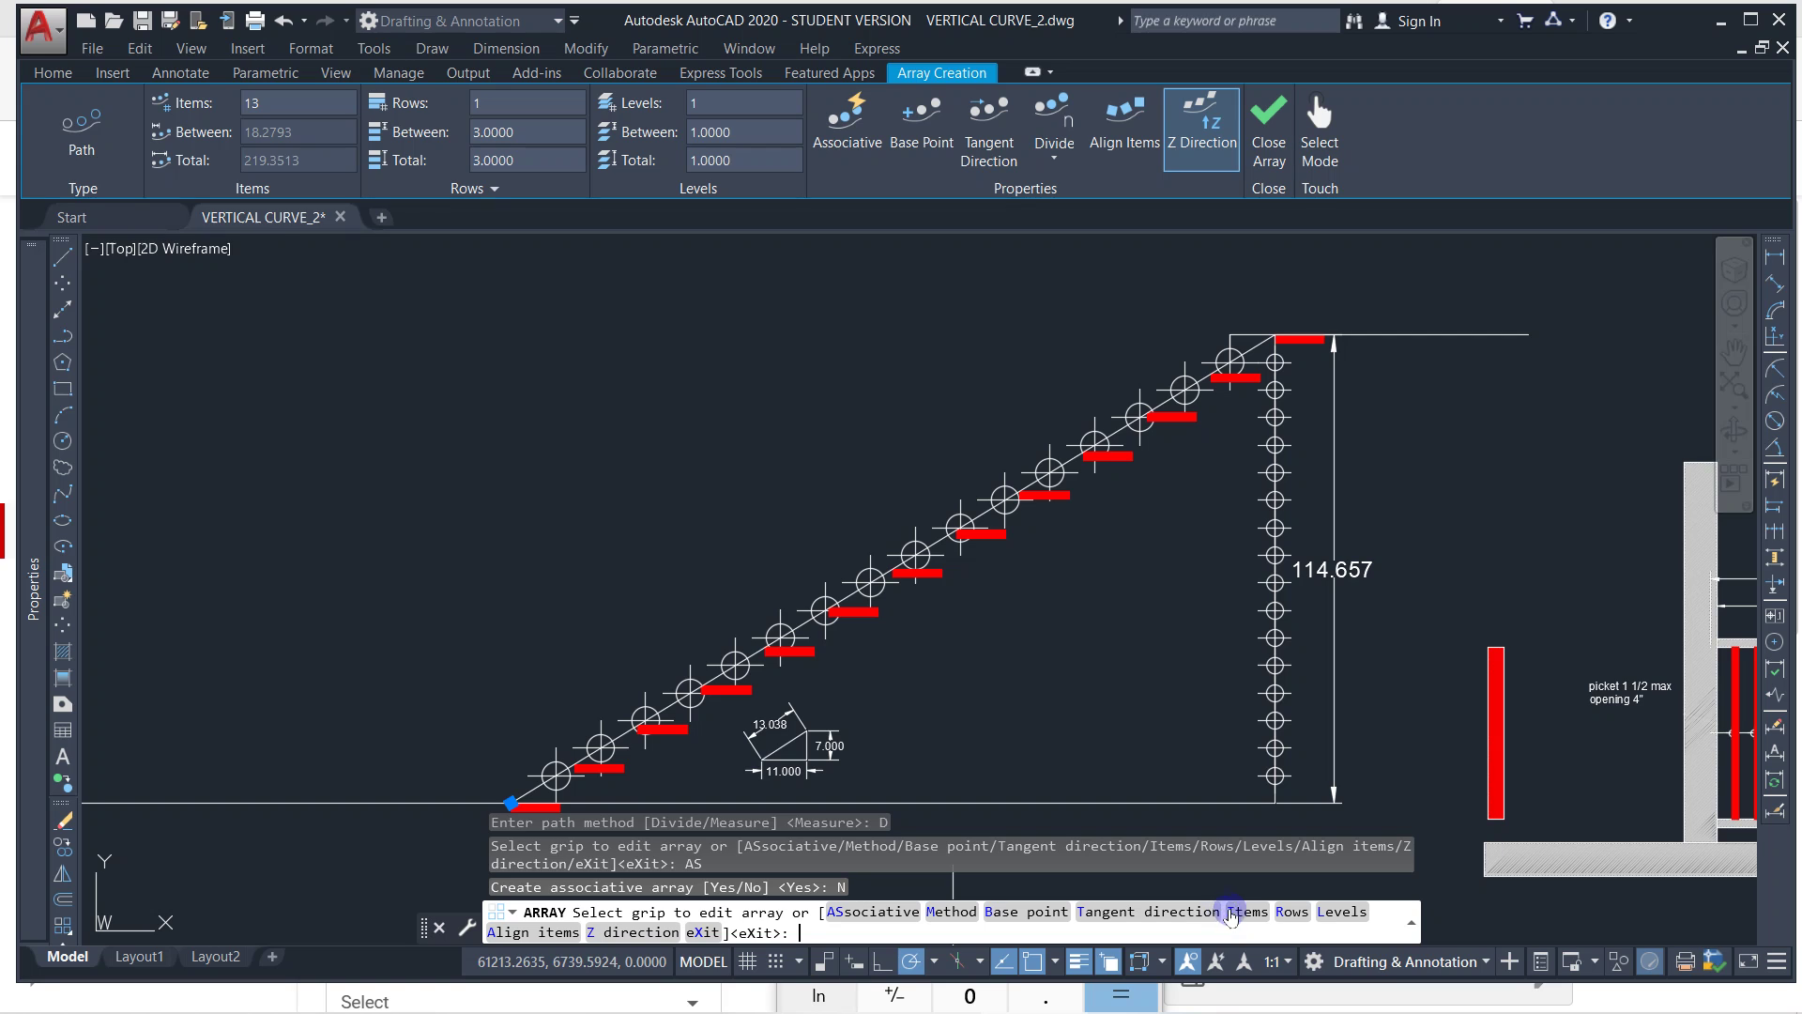
click(1243, 912)
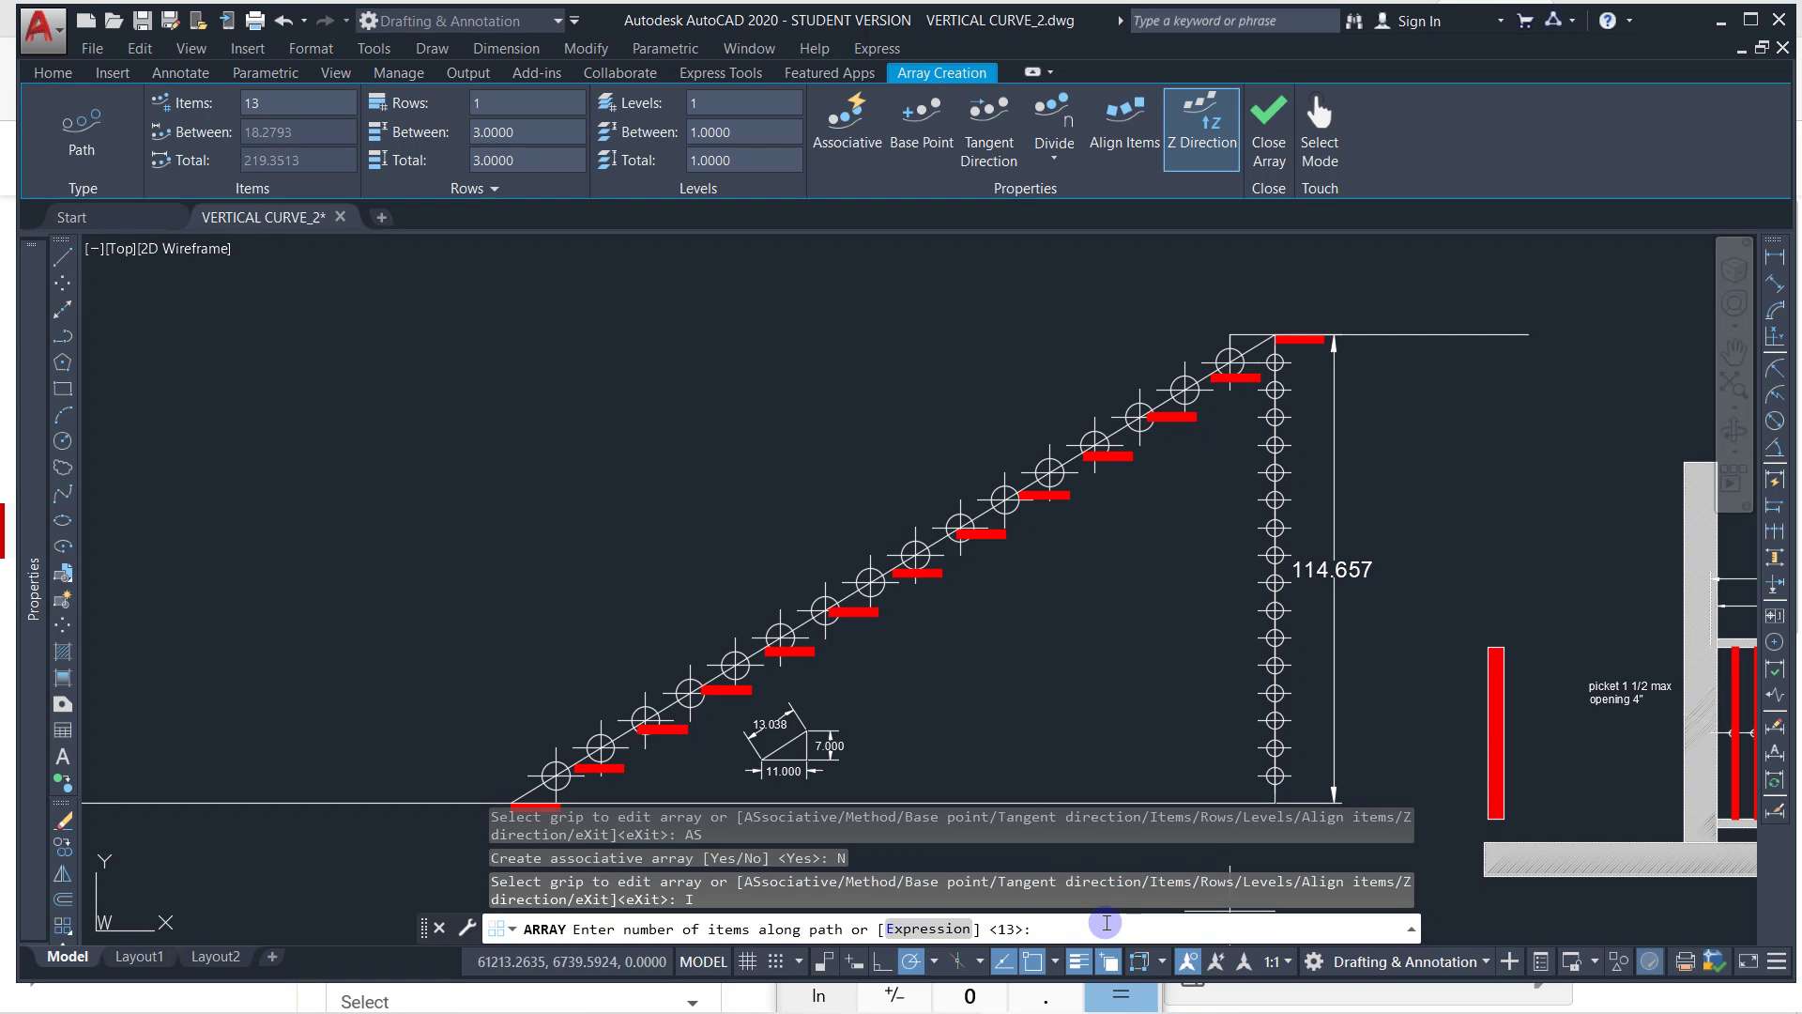
key(Return)
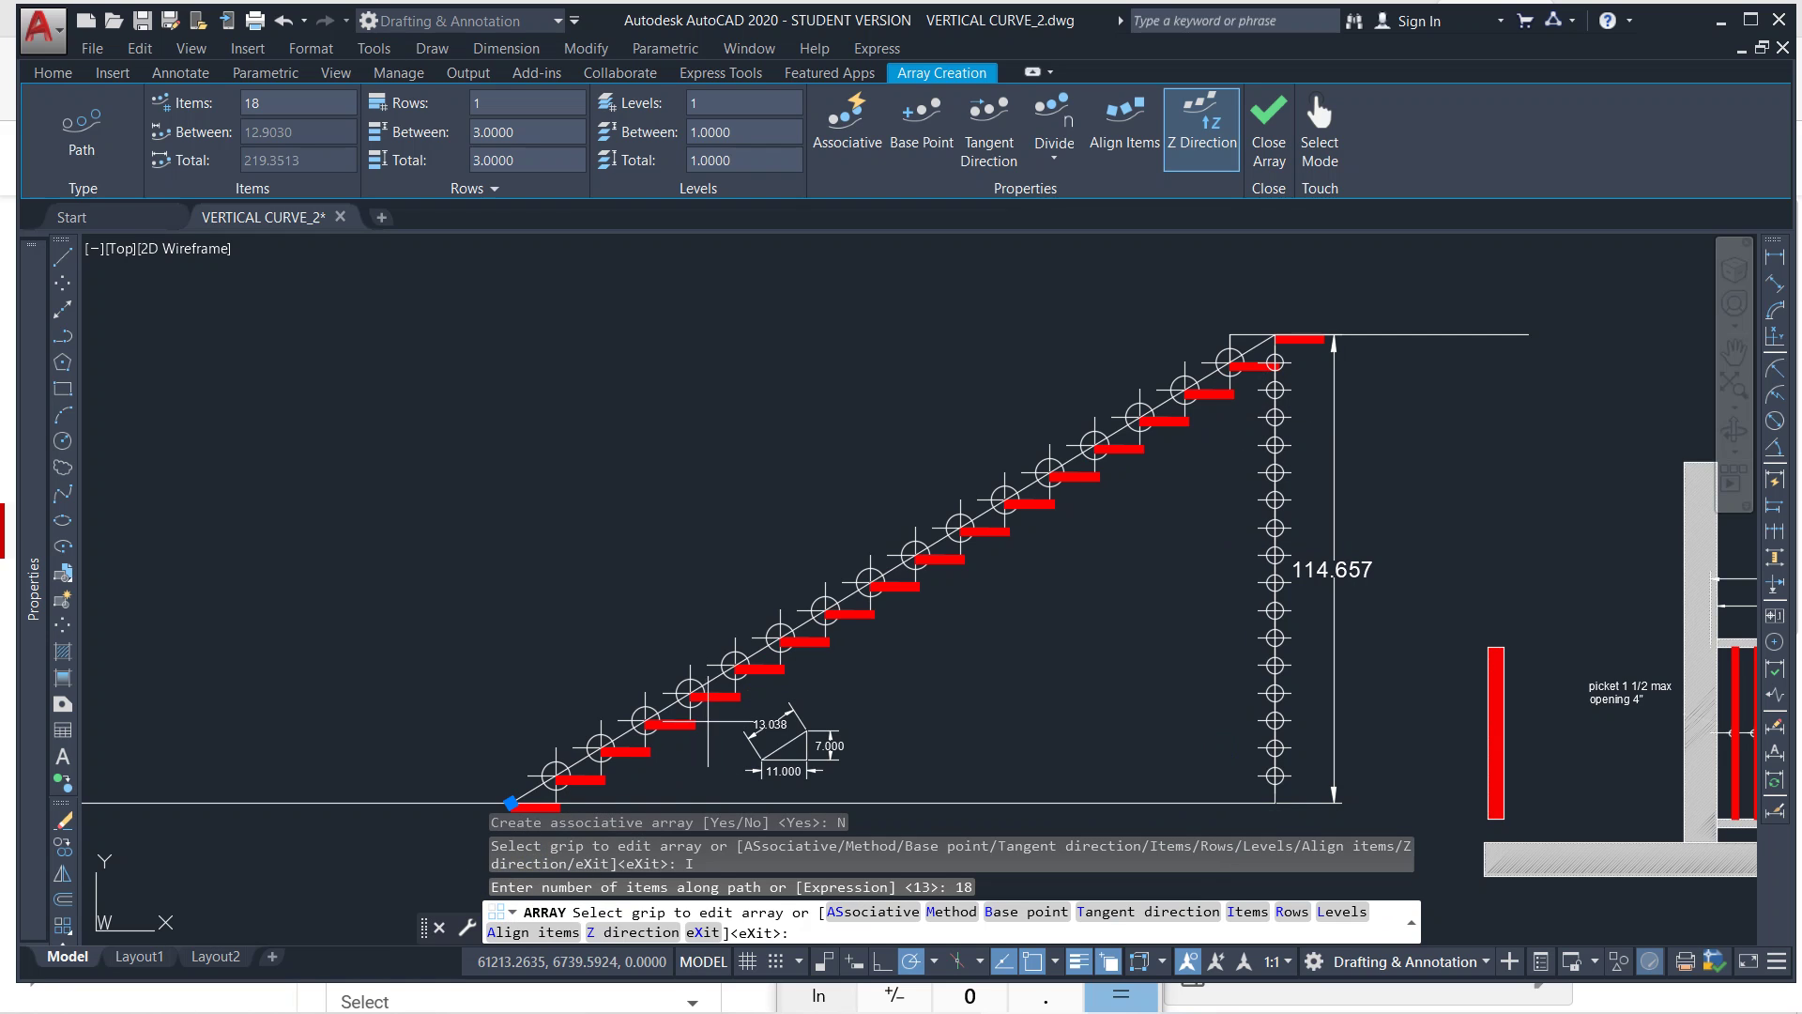
Commit the 18-tread array and frame the stair profile's top step.
key(Return)
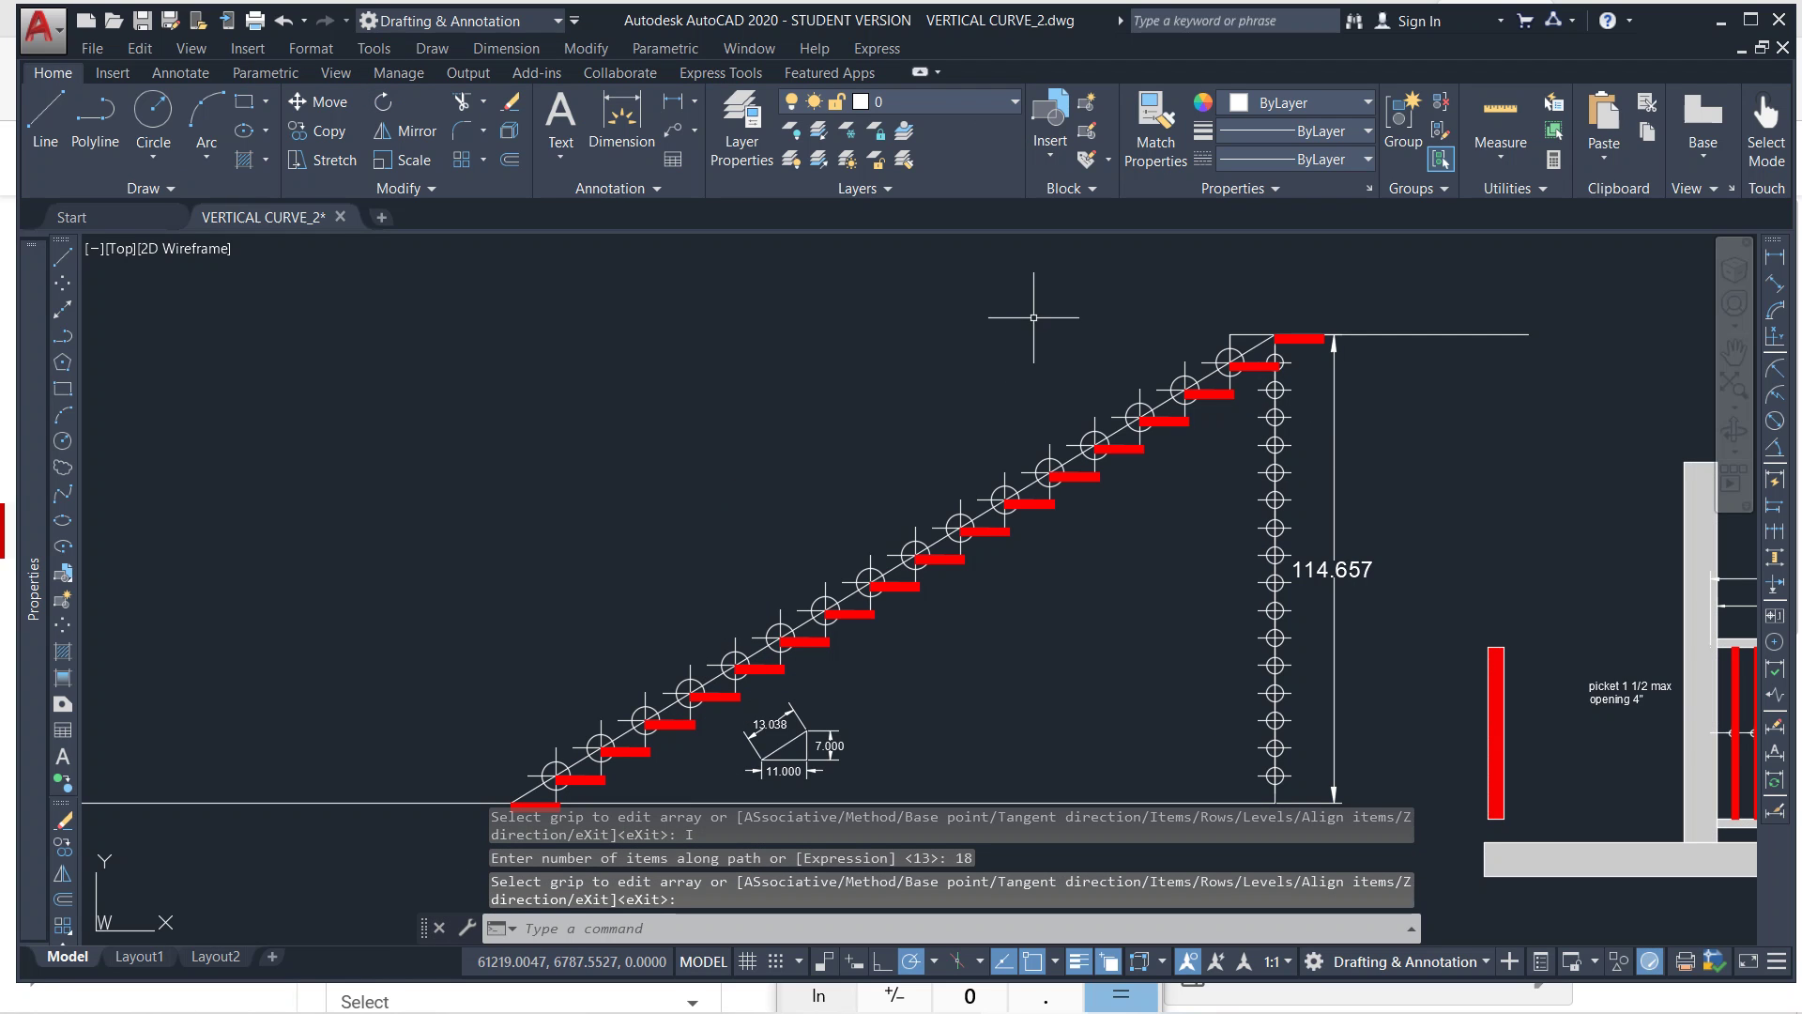
scroll(1129, 531, up, 6)
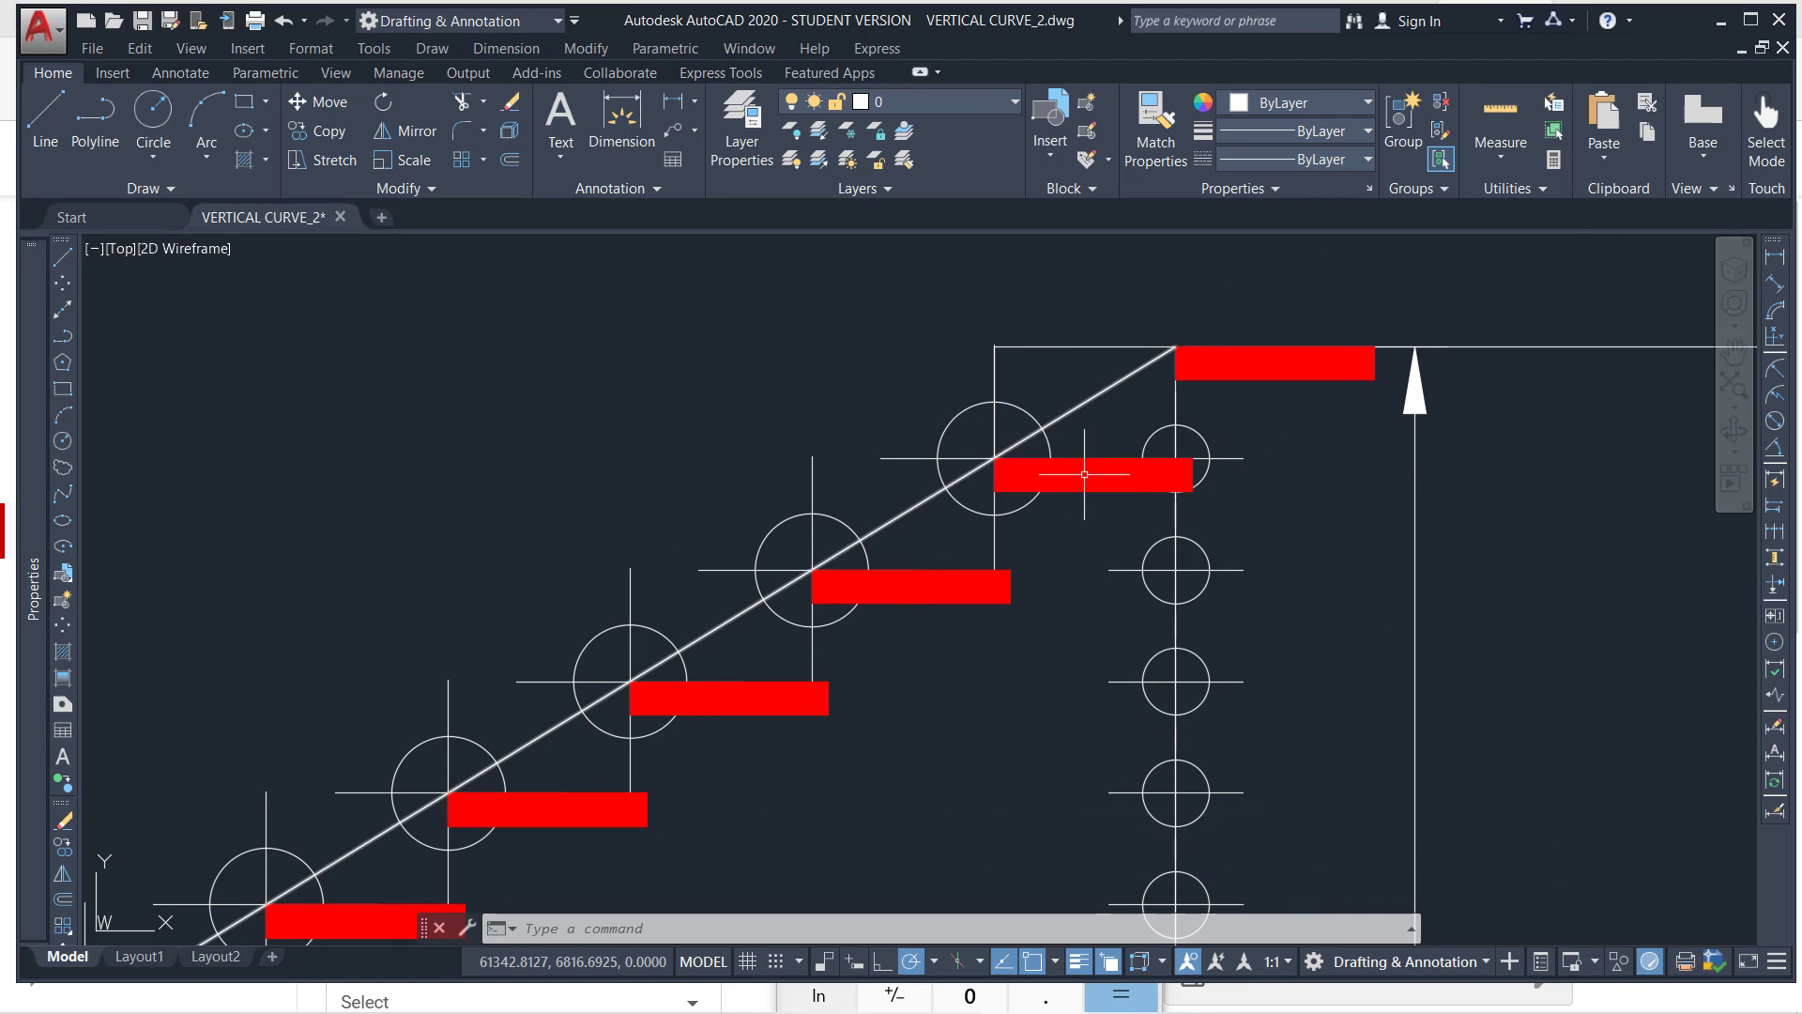
scroll(1156, 578, down, 5)
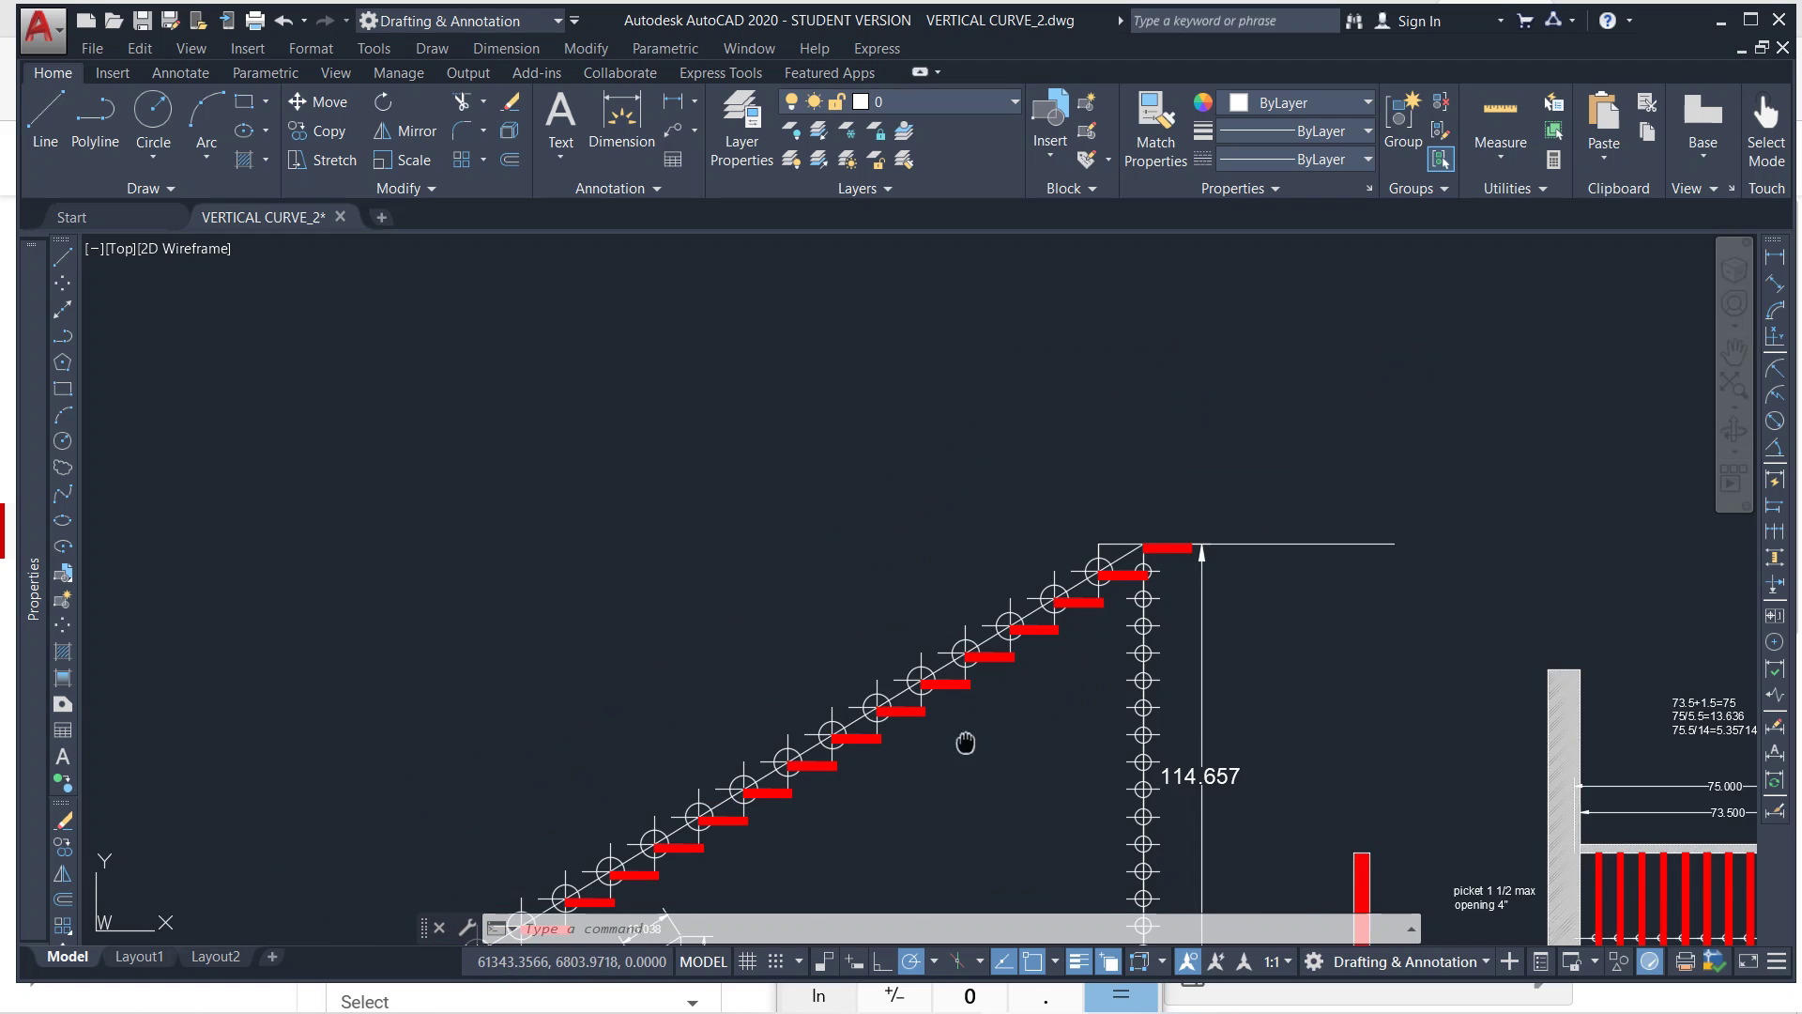
scroll(1037, 491, up, 2)
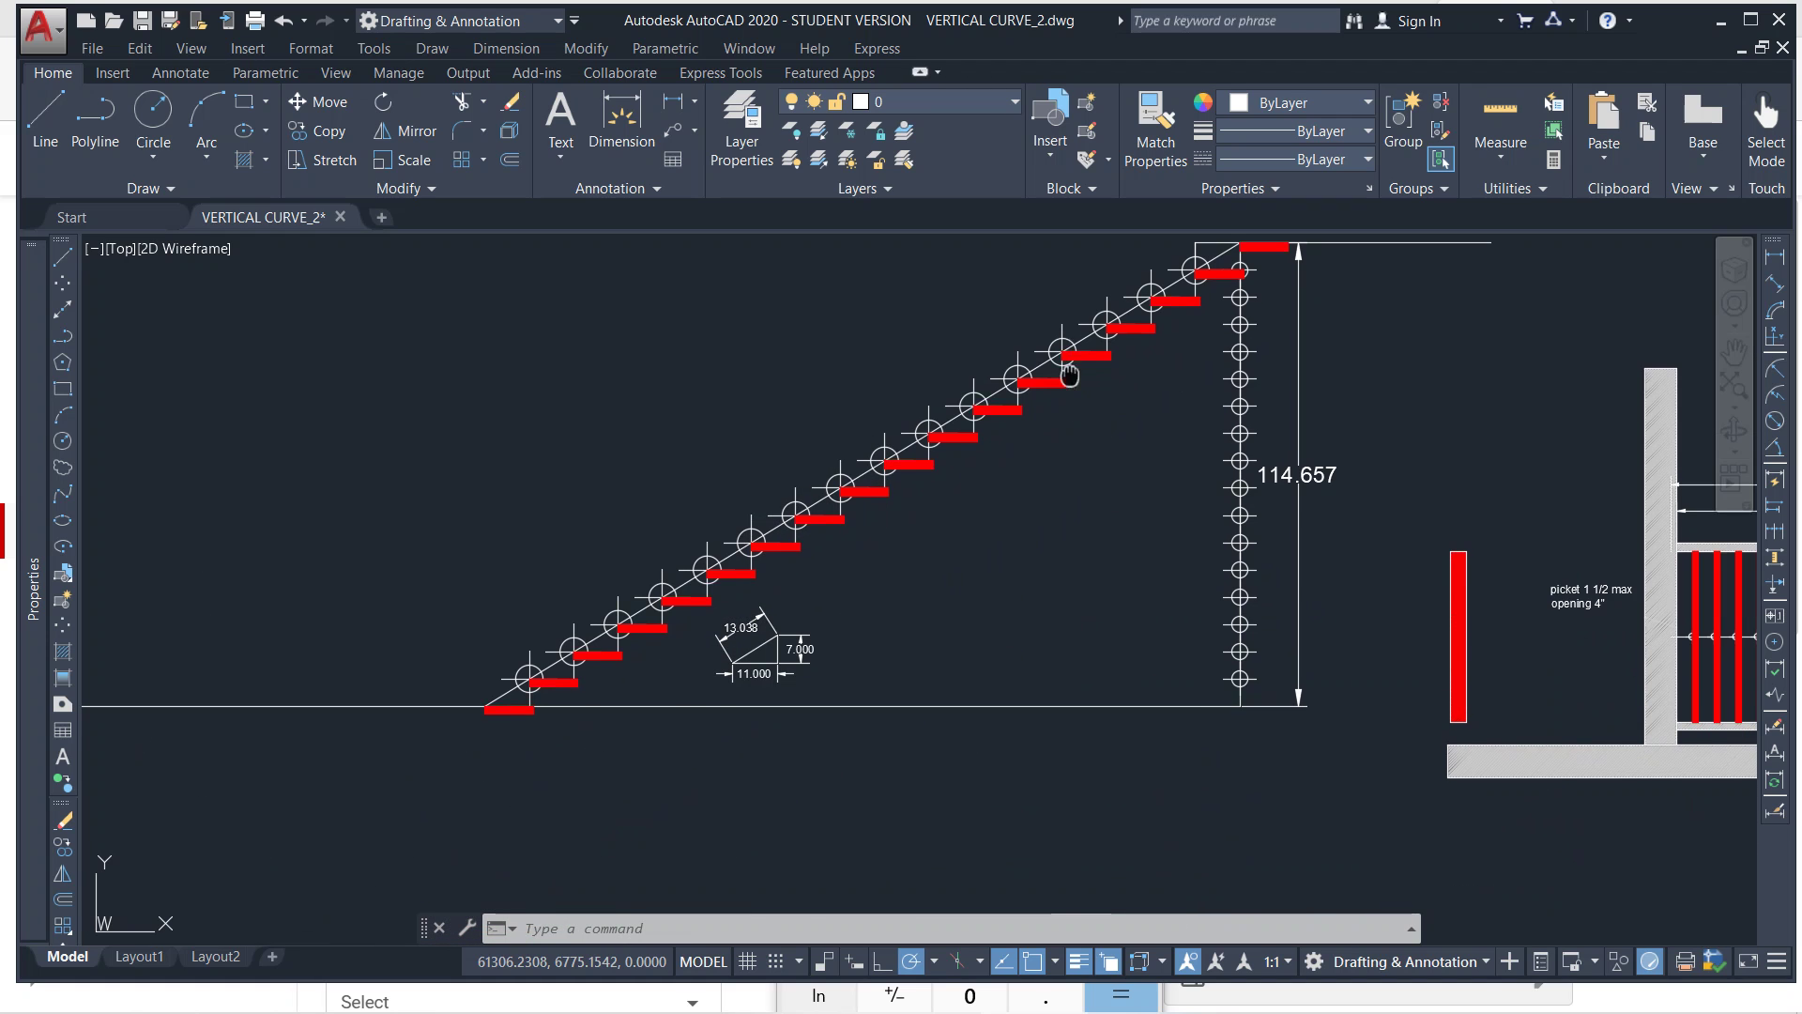
middle_drag(1061, 379, 987, 479)
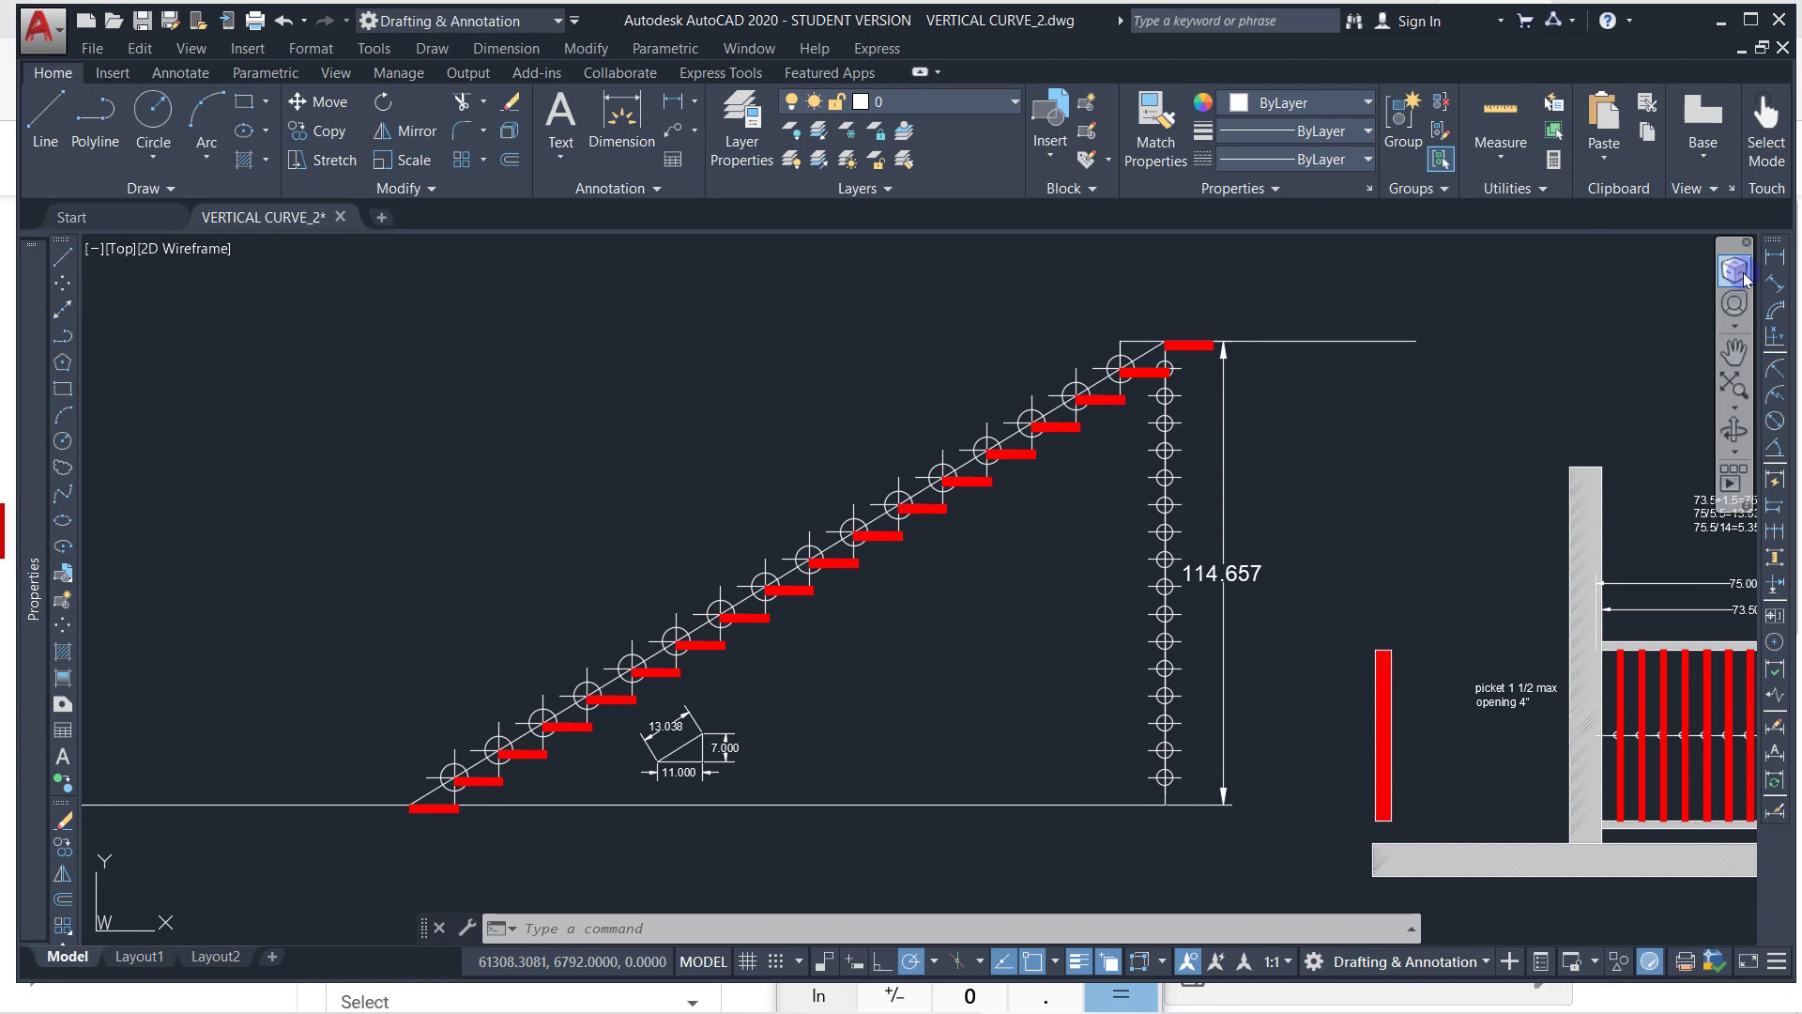
Add linear dimensions for the top step: 6.745 rise and 11.000 run.
click(1775, 256)
scroll(1250, 350, up, 4)
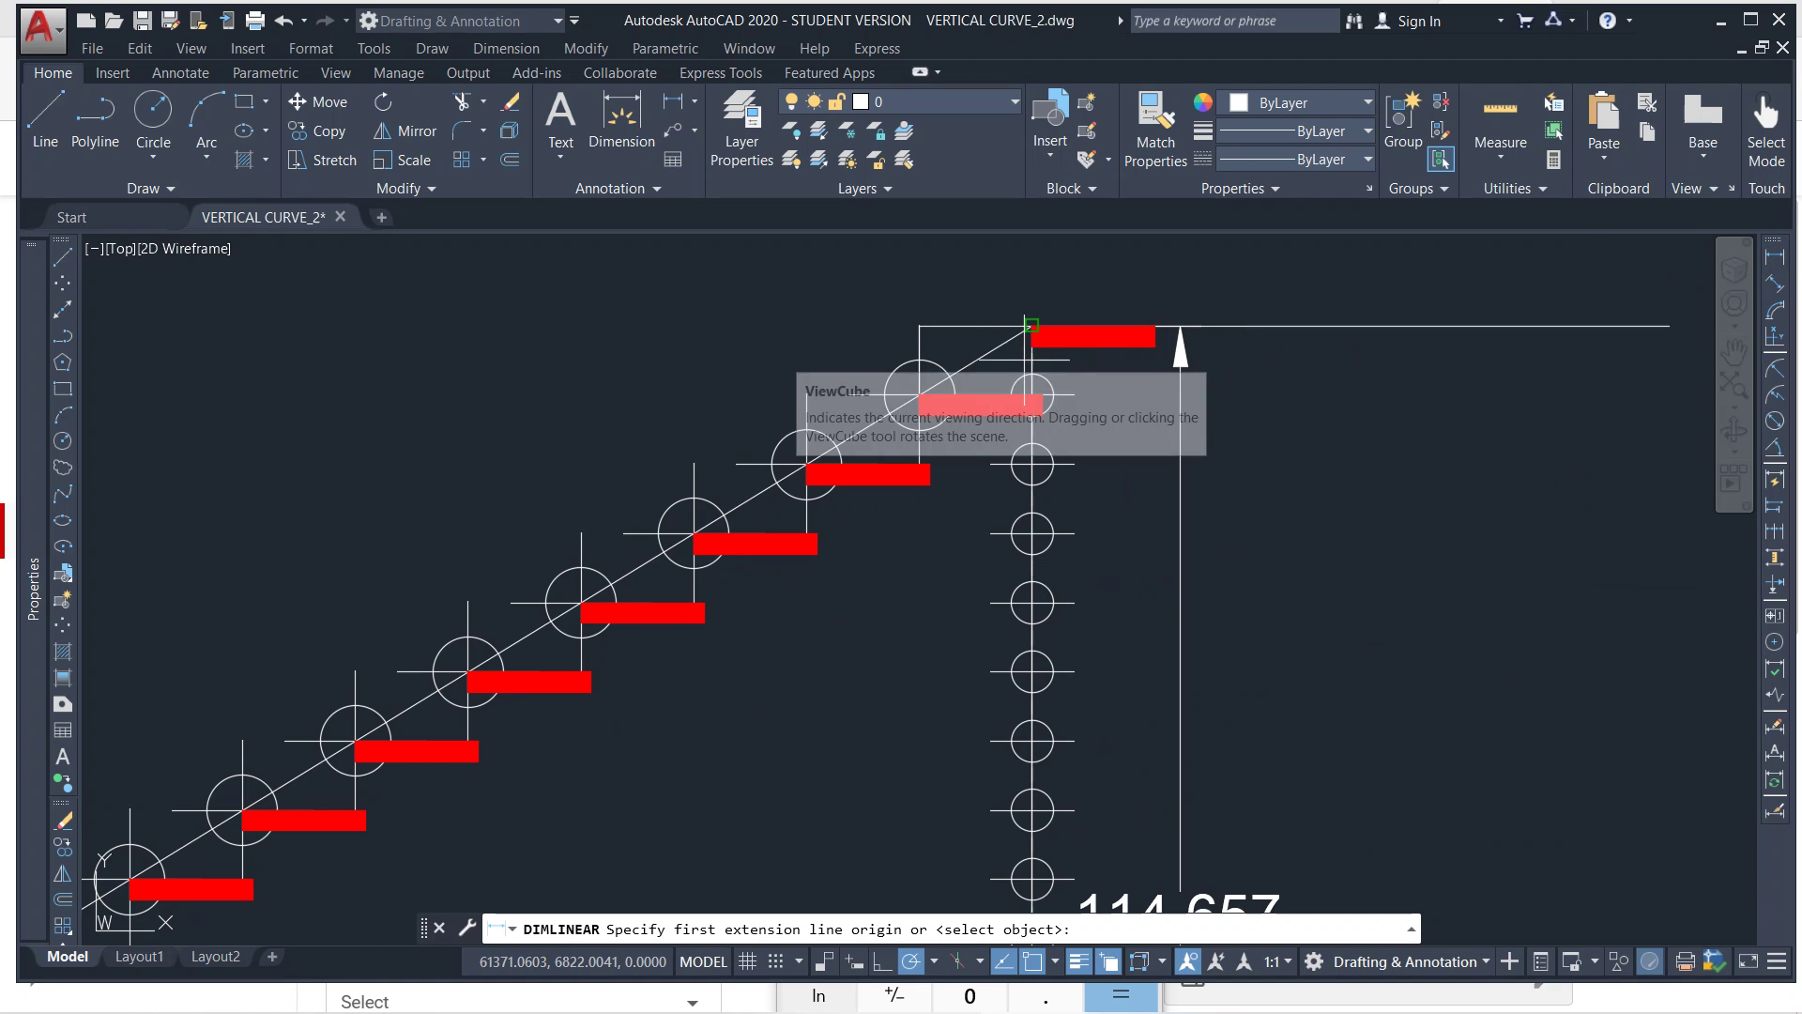
click(920, 395)
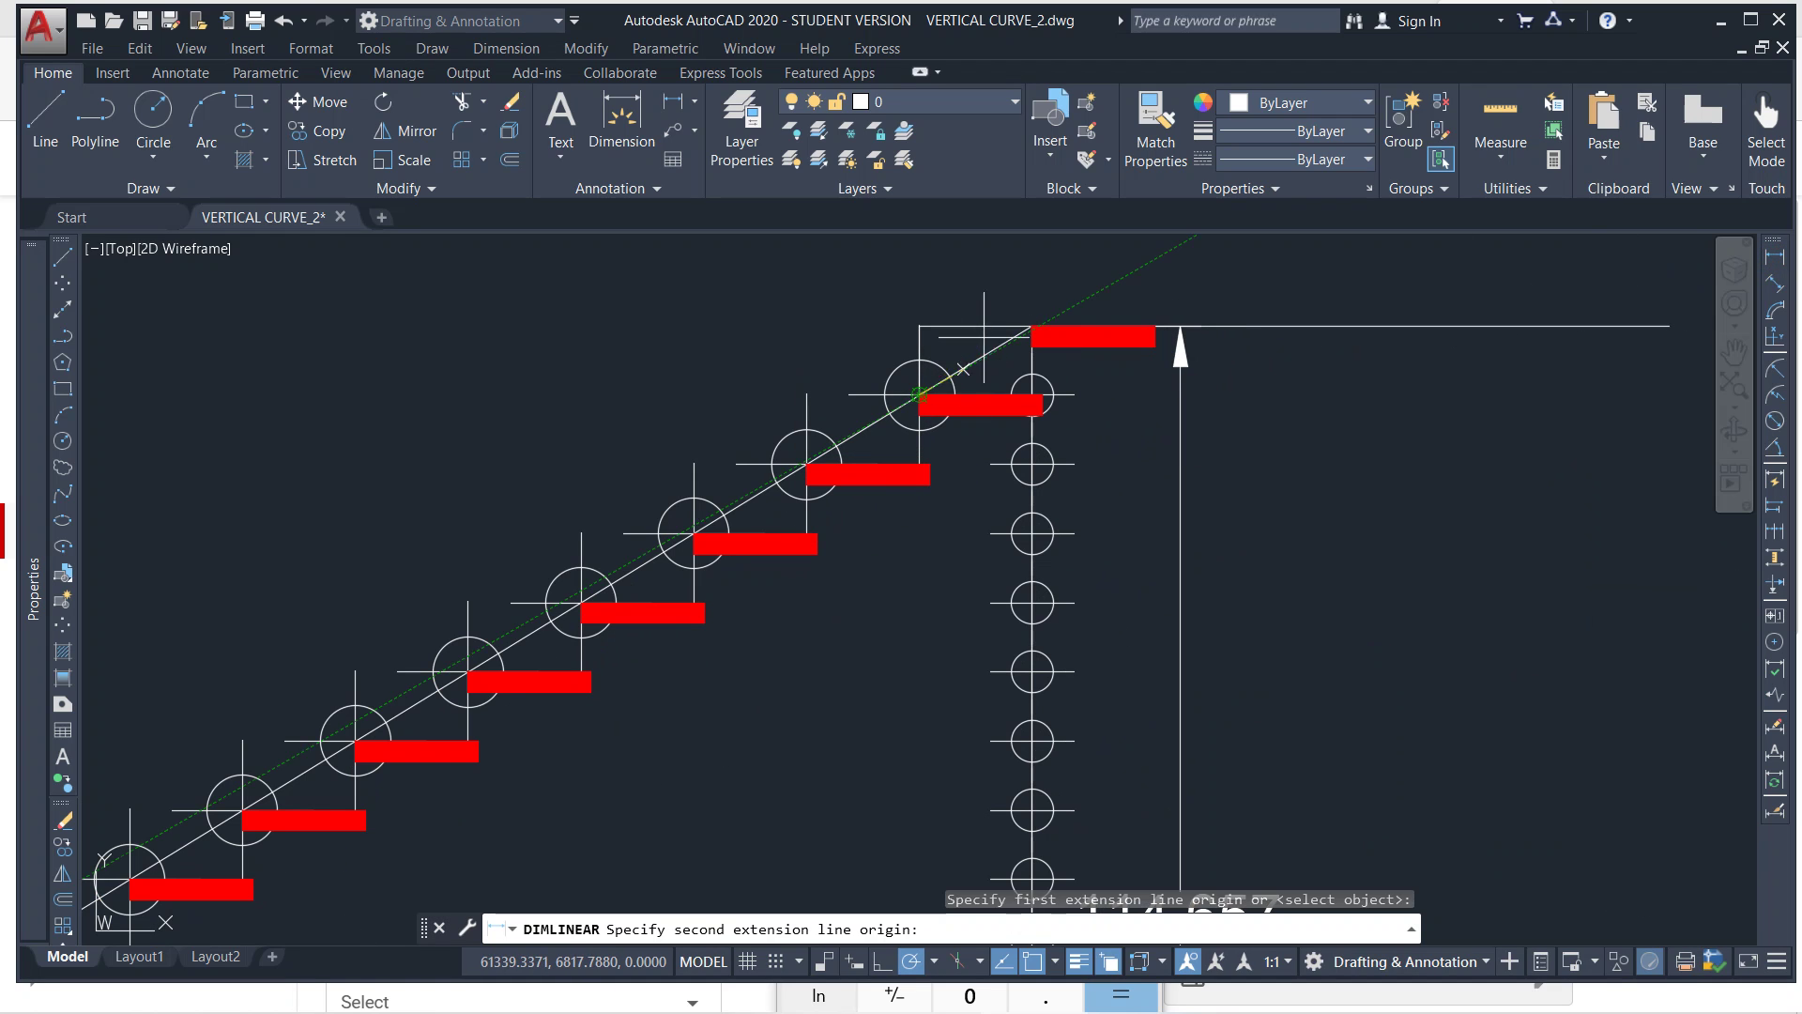
click(1032, 326)
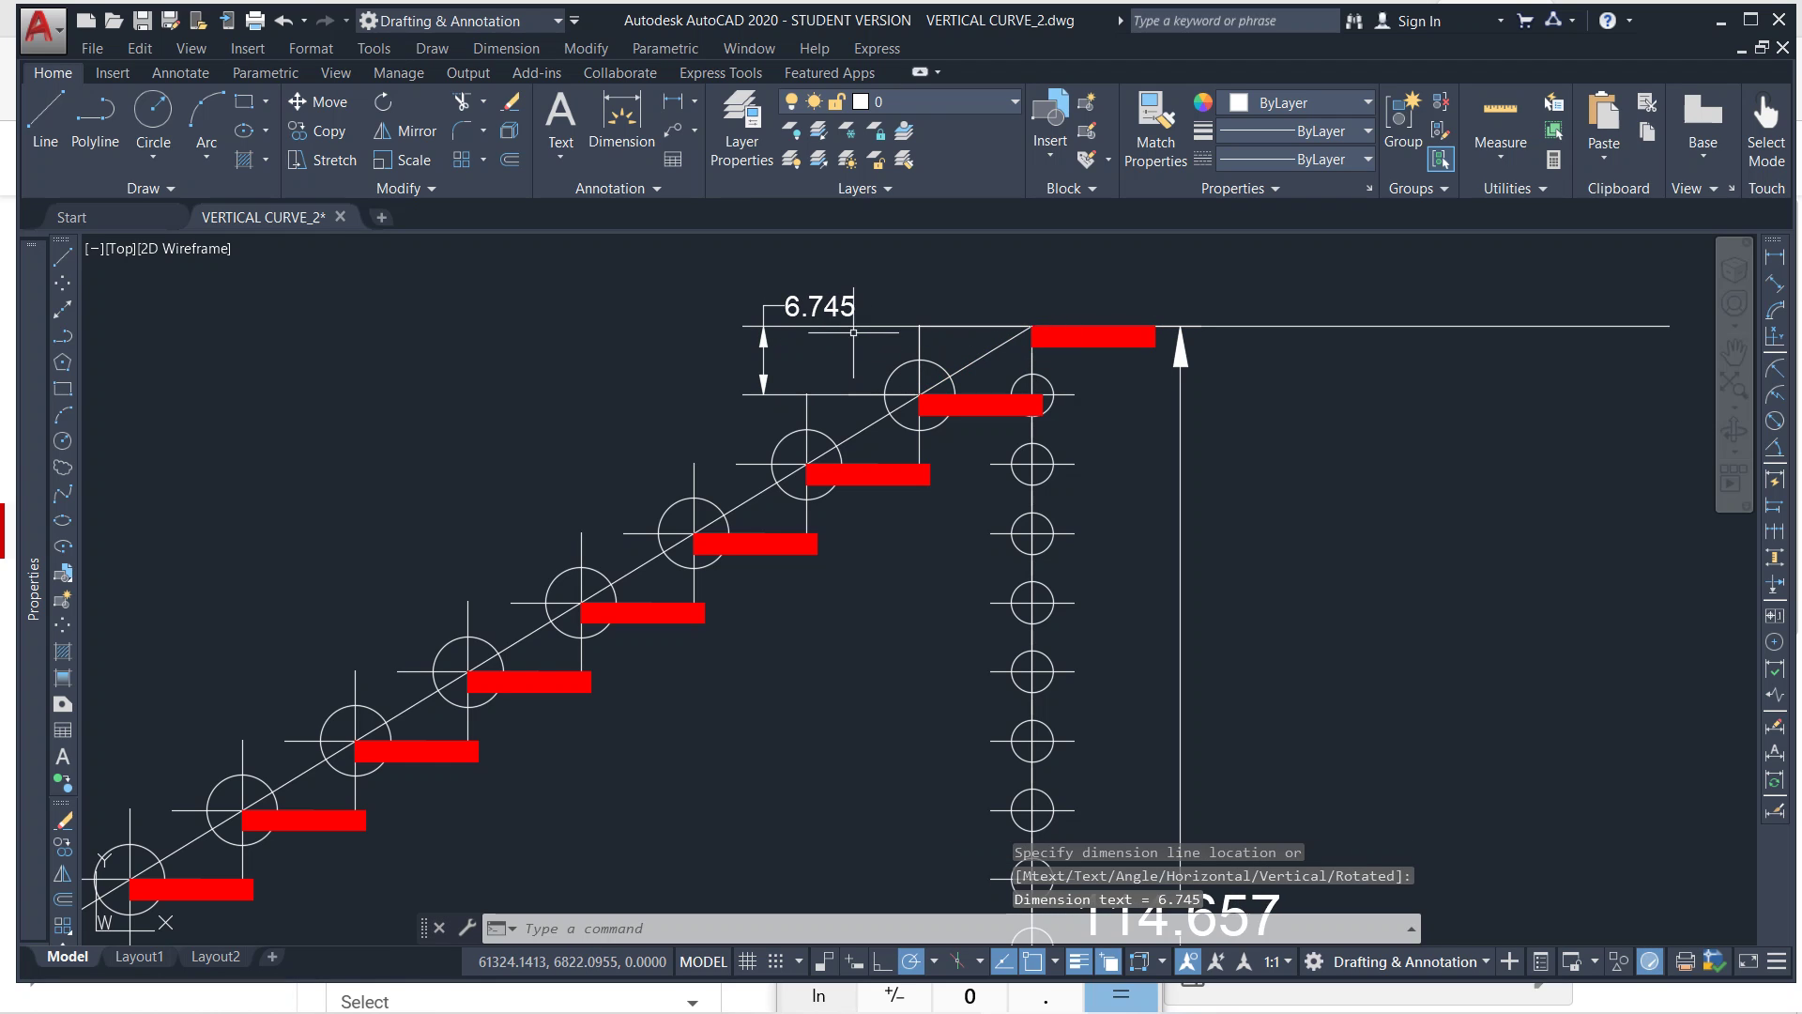
click(890, 334)
key(Return)
click(919, 395)
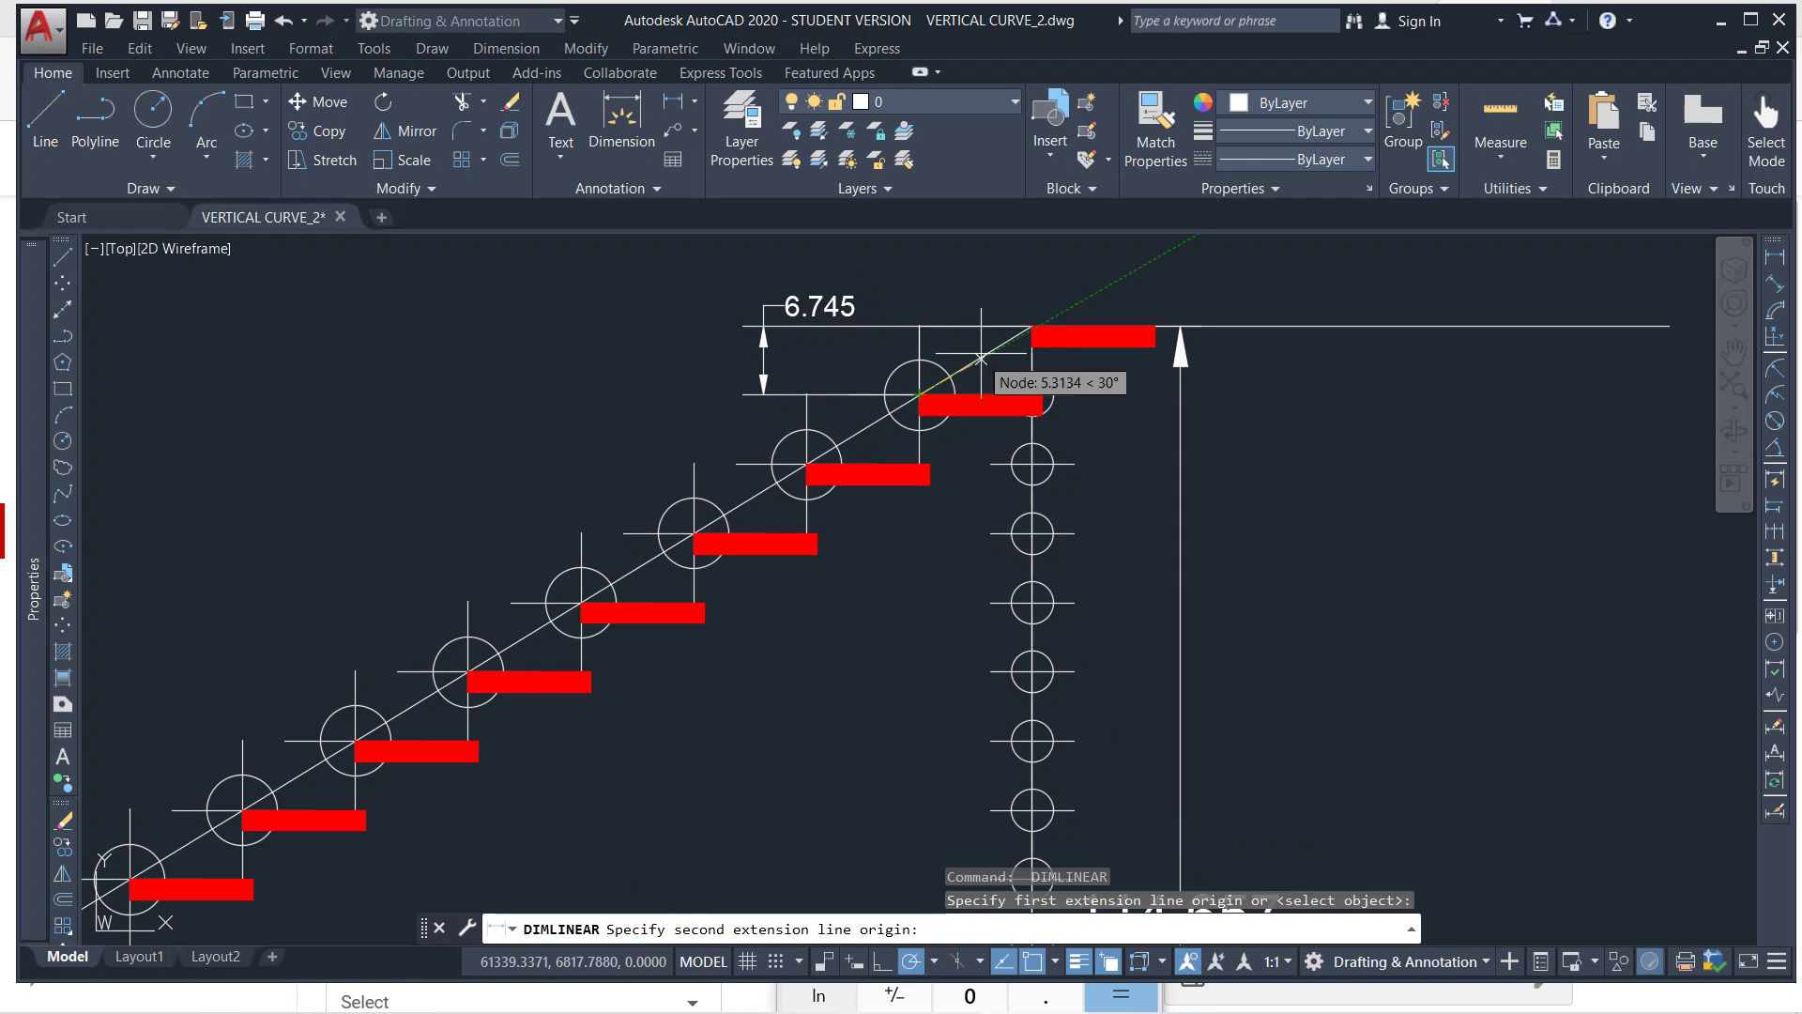
click(1033, 326)
click(976, 270)
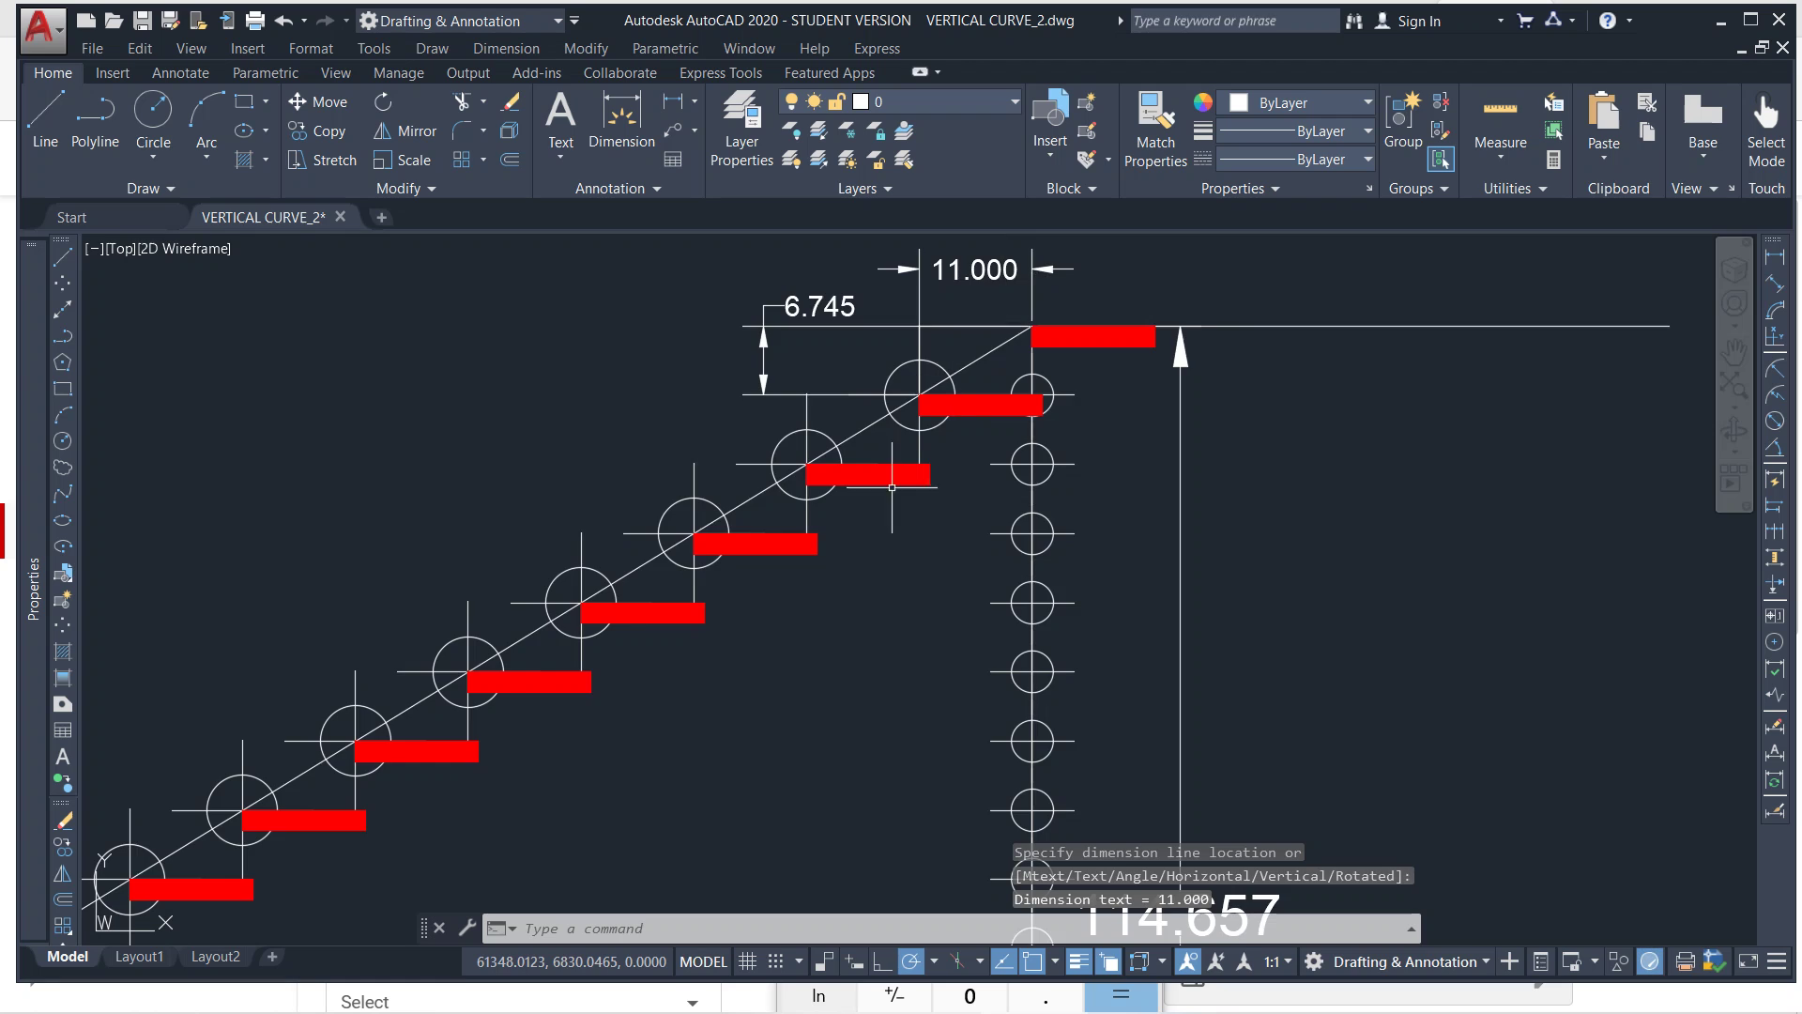
scroll(812, 610, down, 4)
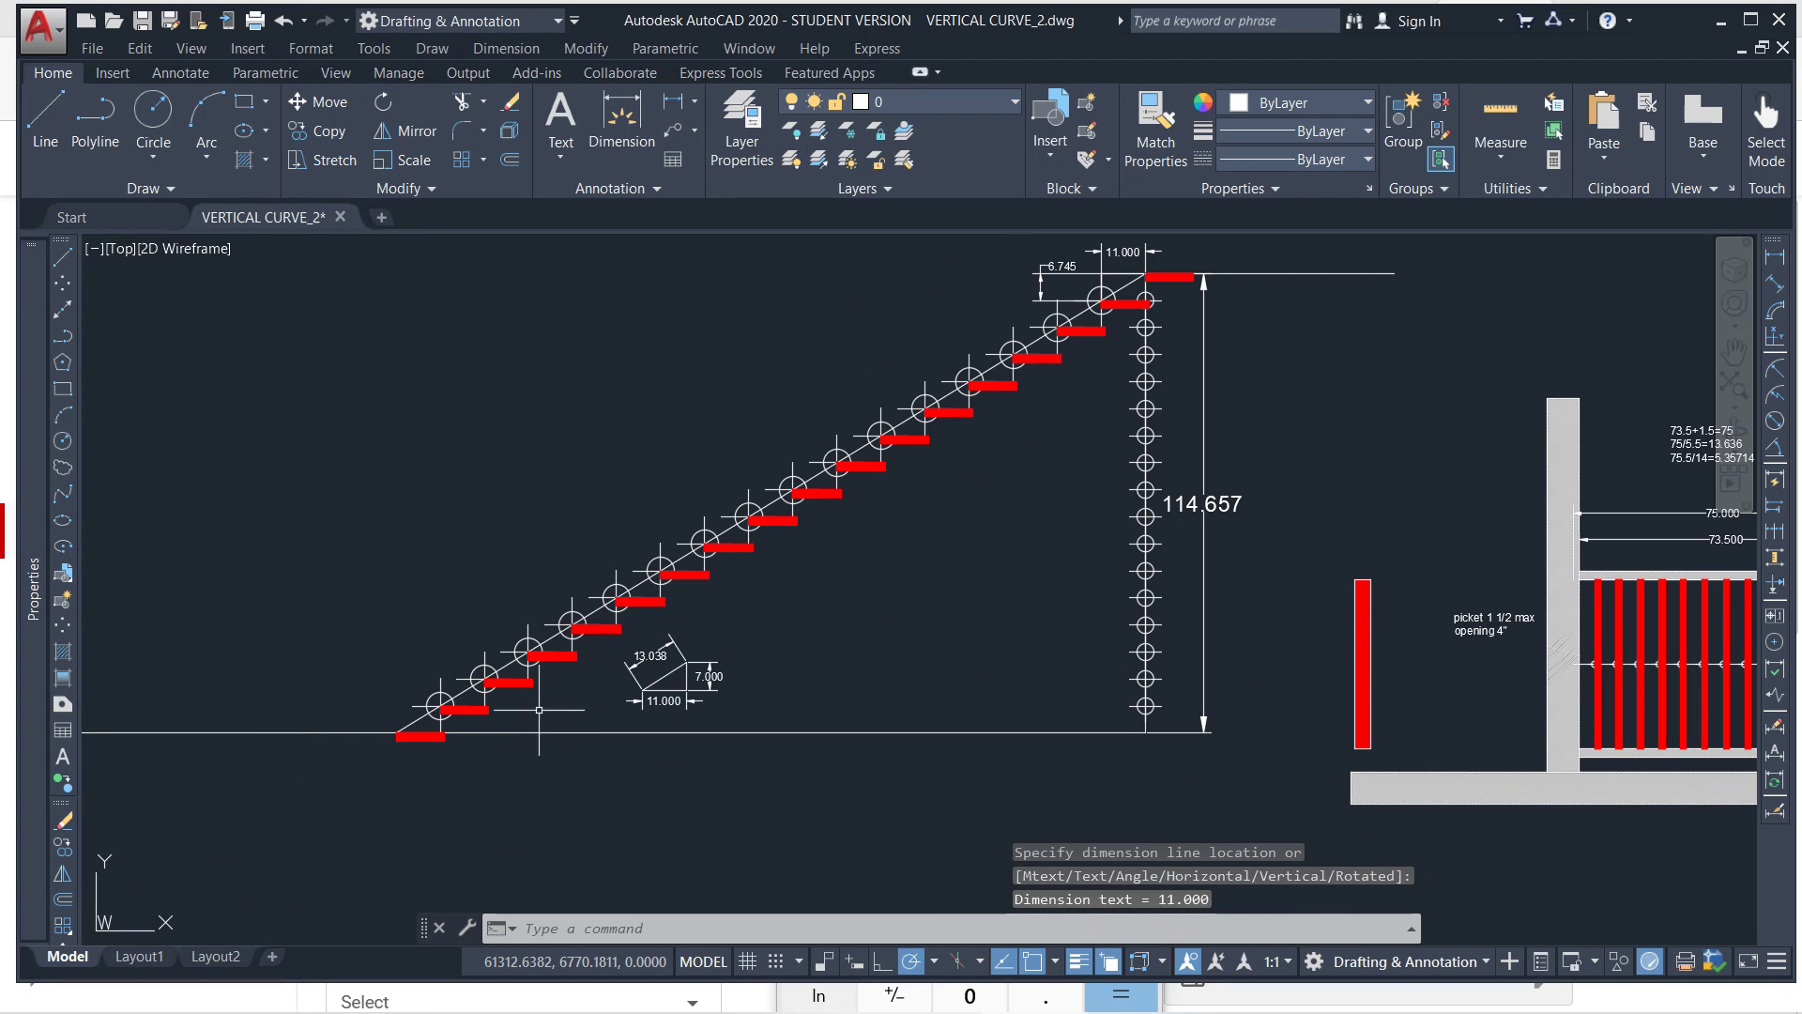
Delete the extra red tread on the ground line at the stair's foot.
key(Escape)
click(428, 739)
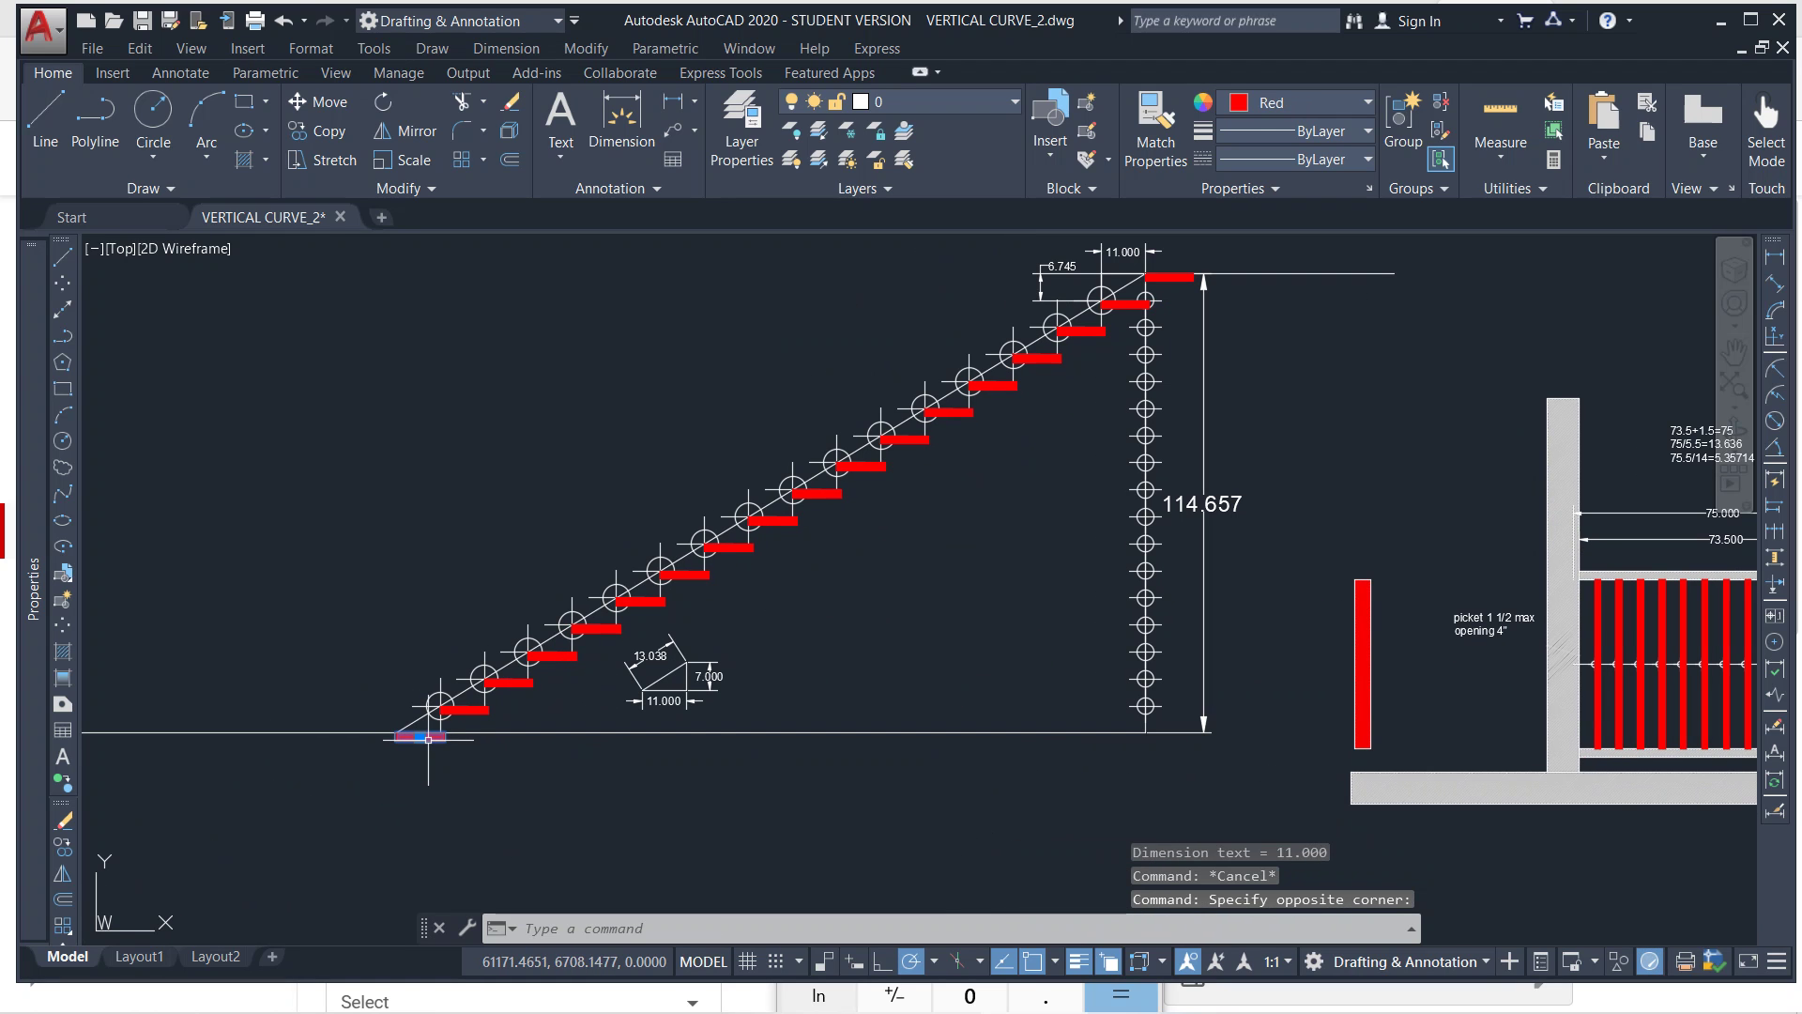
key(Delete)
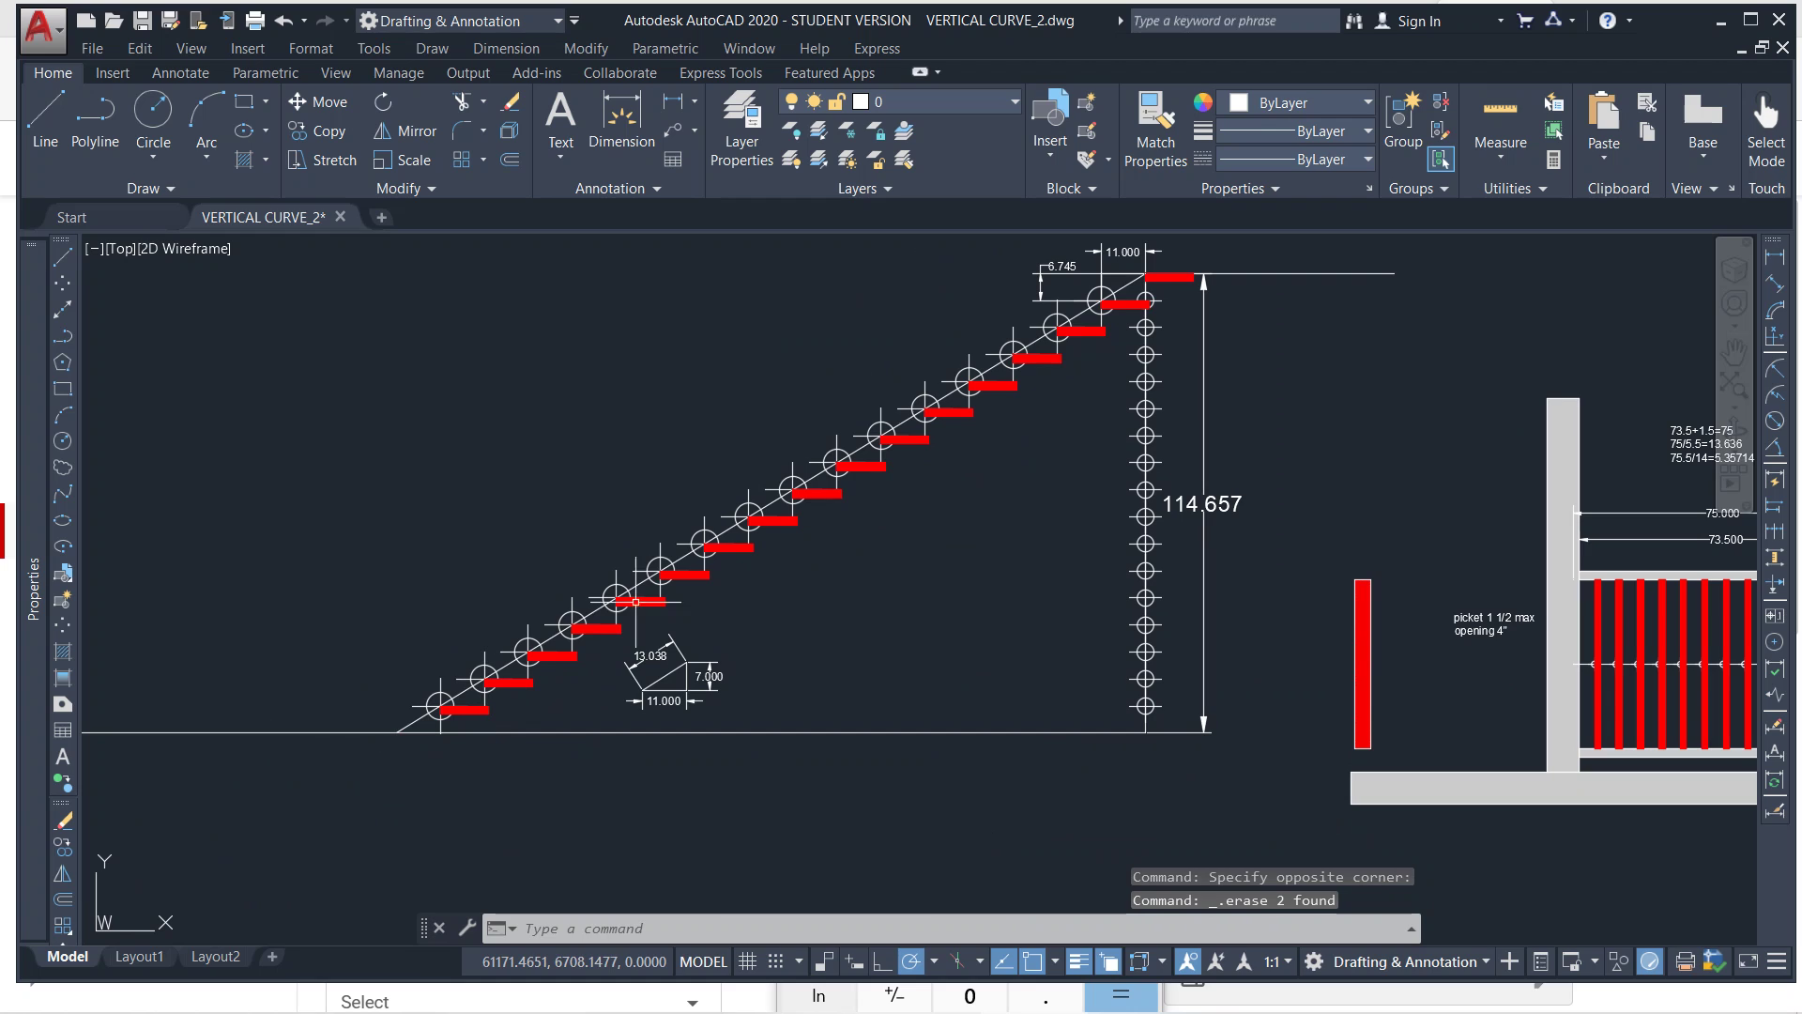
Pan and zoom to review the finished stair and railing details.
click(1164, 280)
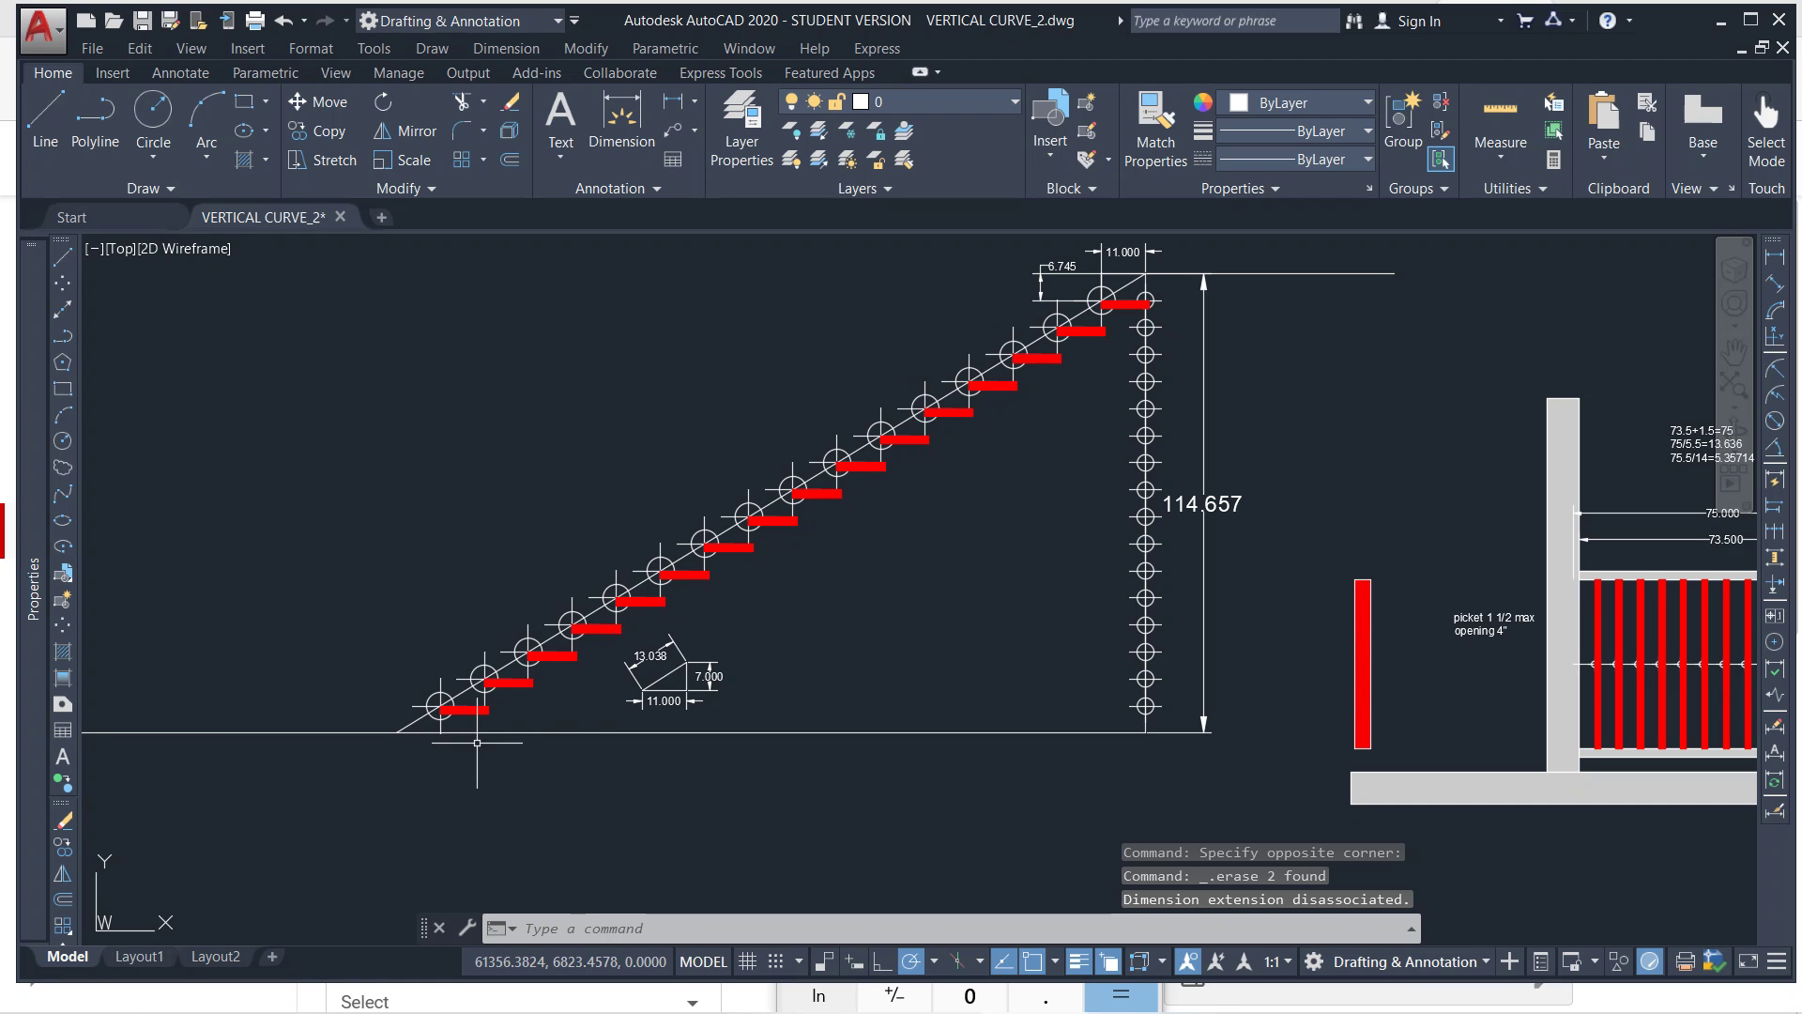
scroll(868, 521, down, 4)
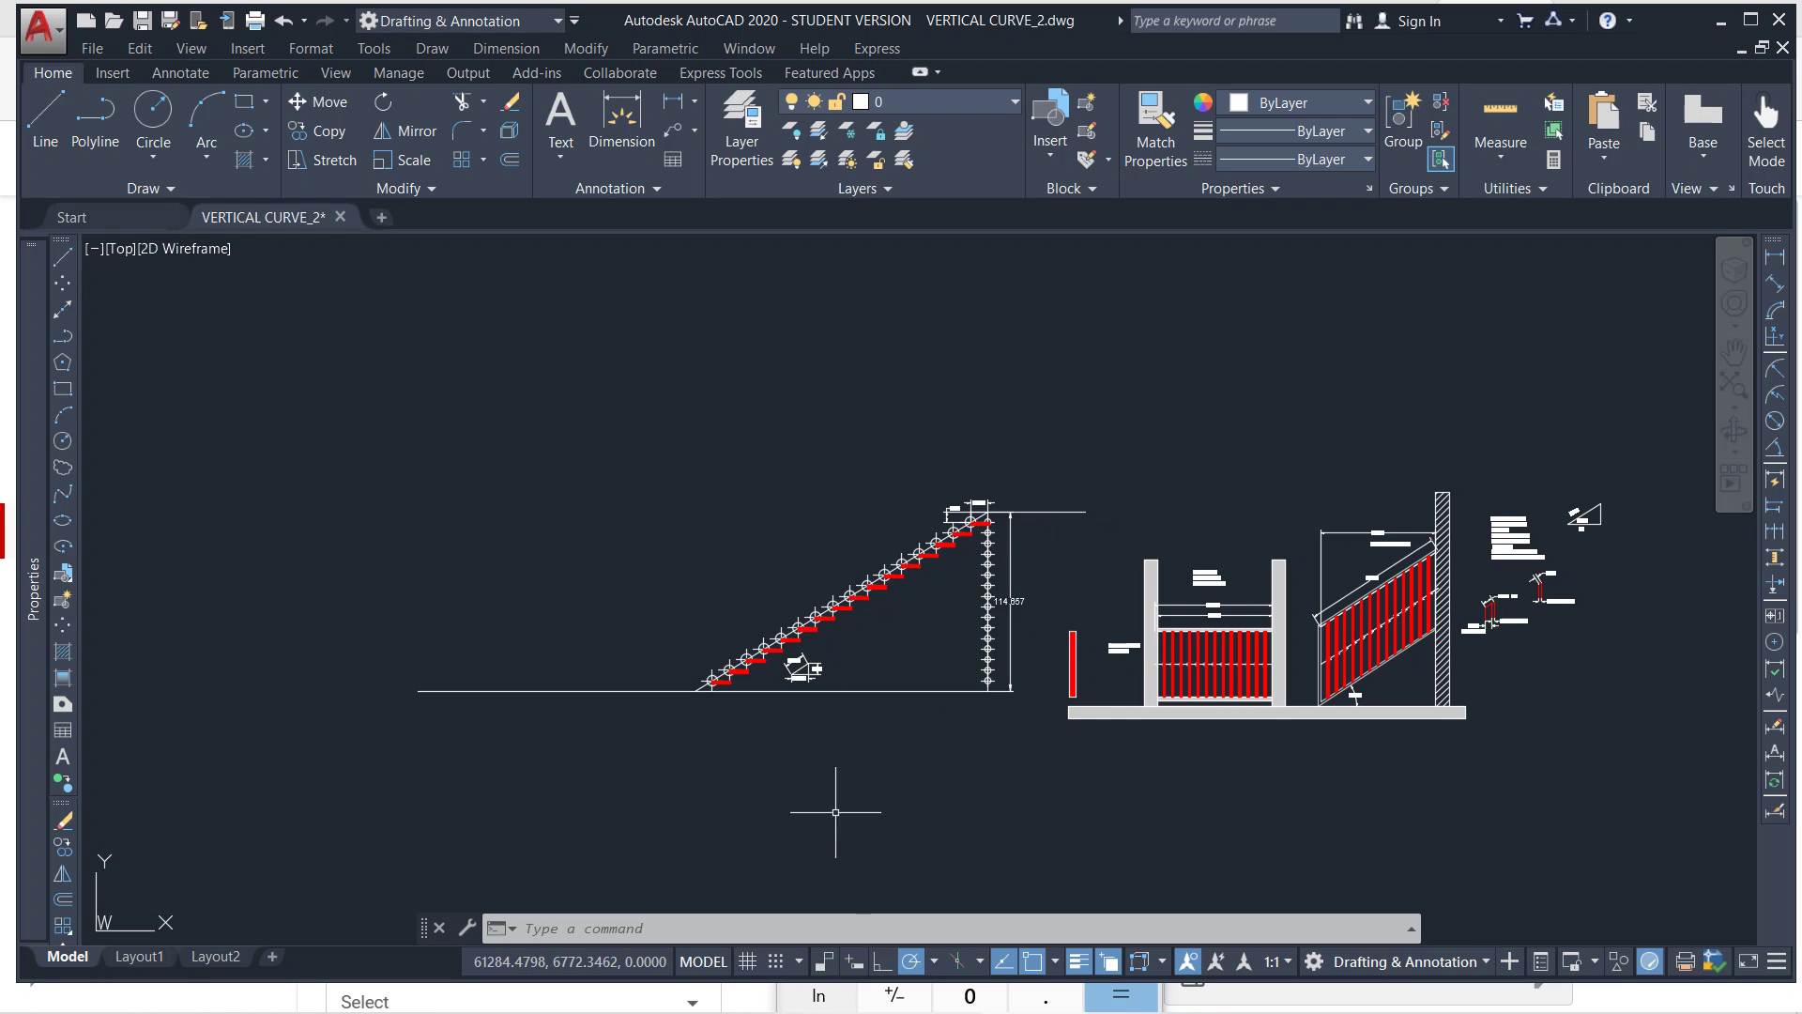
scroll(837, 712, down, 3)
scroll(830, 717, up, 6)
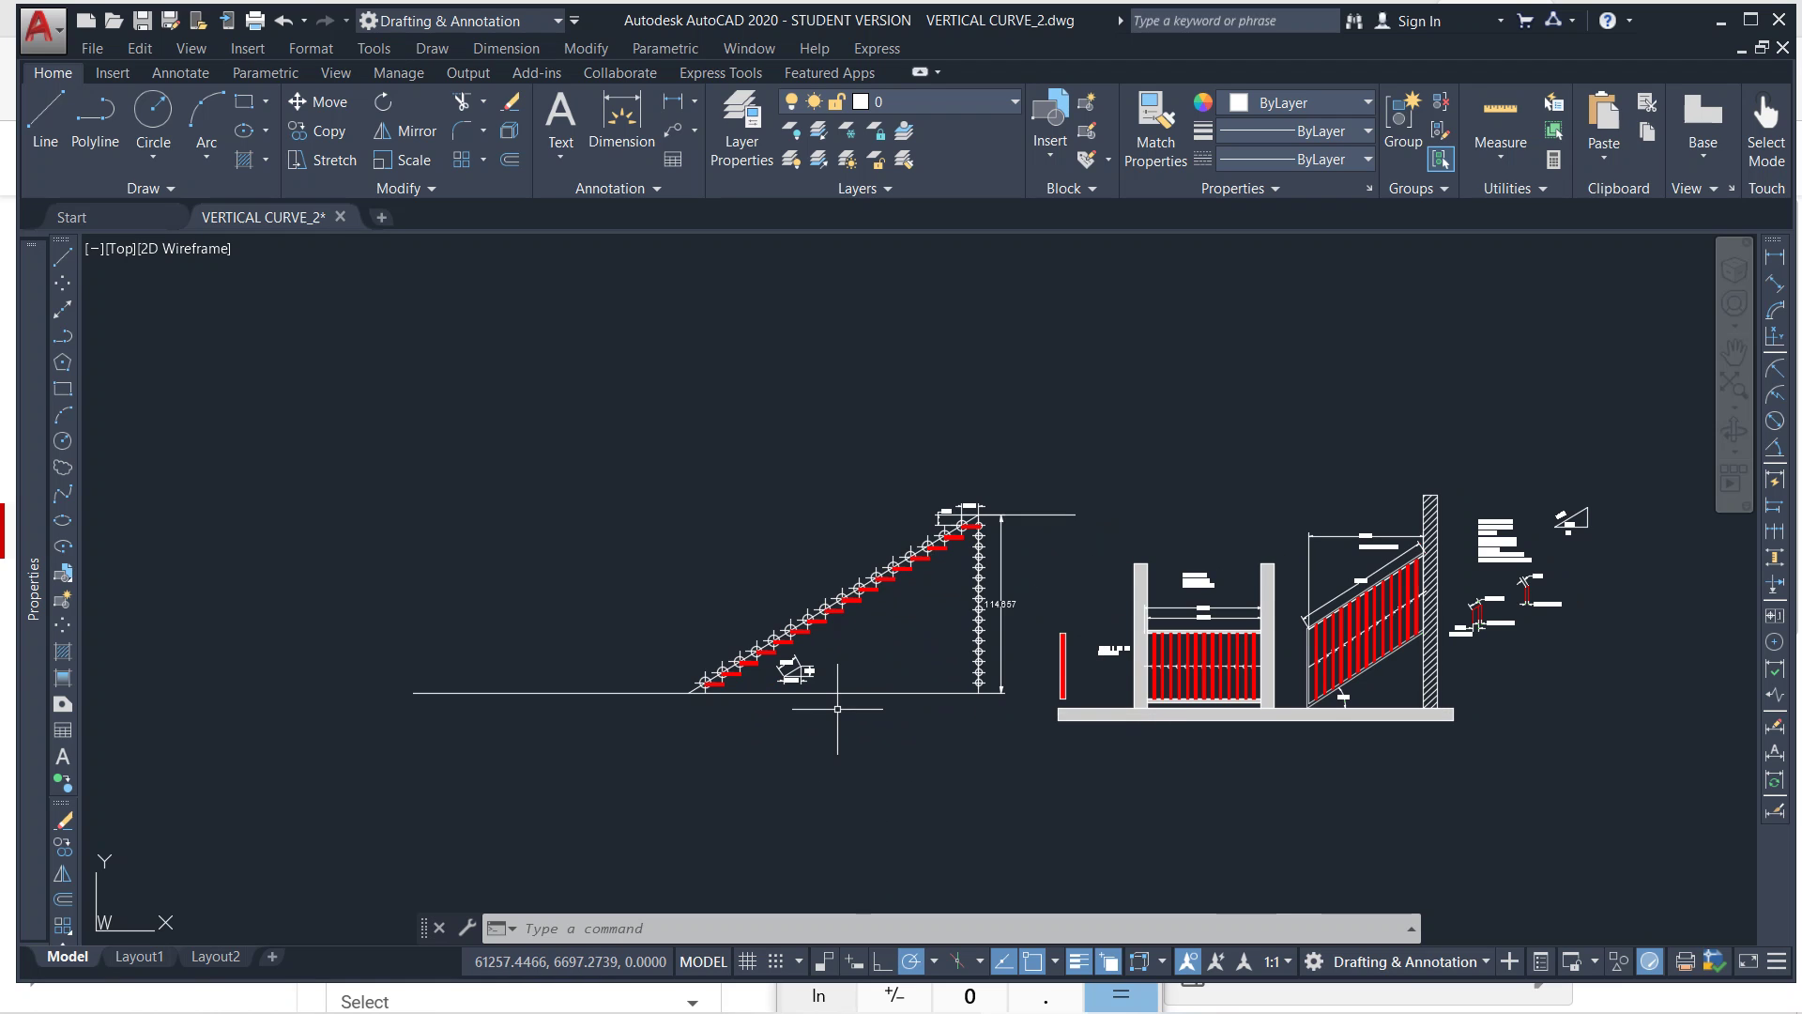
click(768, 462)
key(Escape)
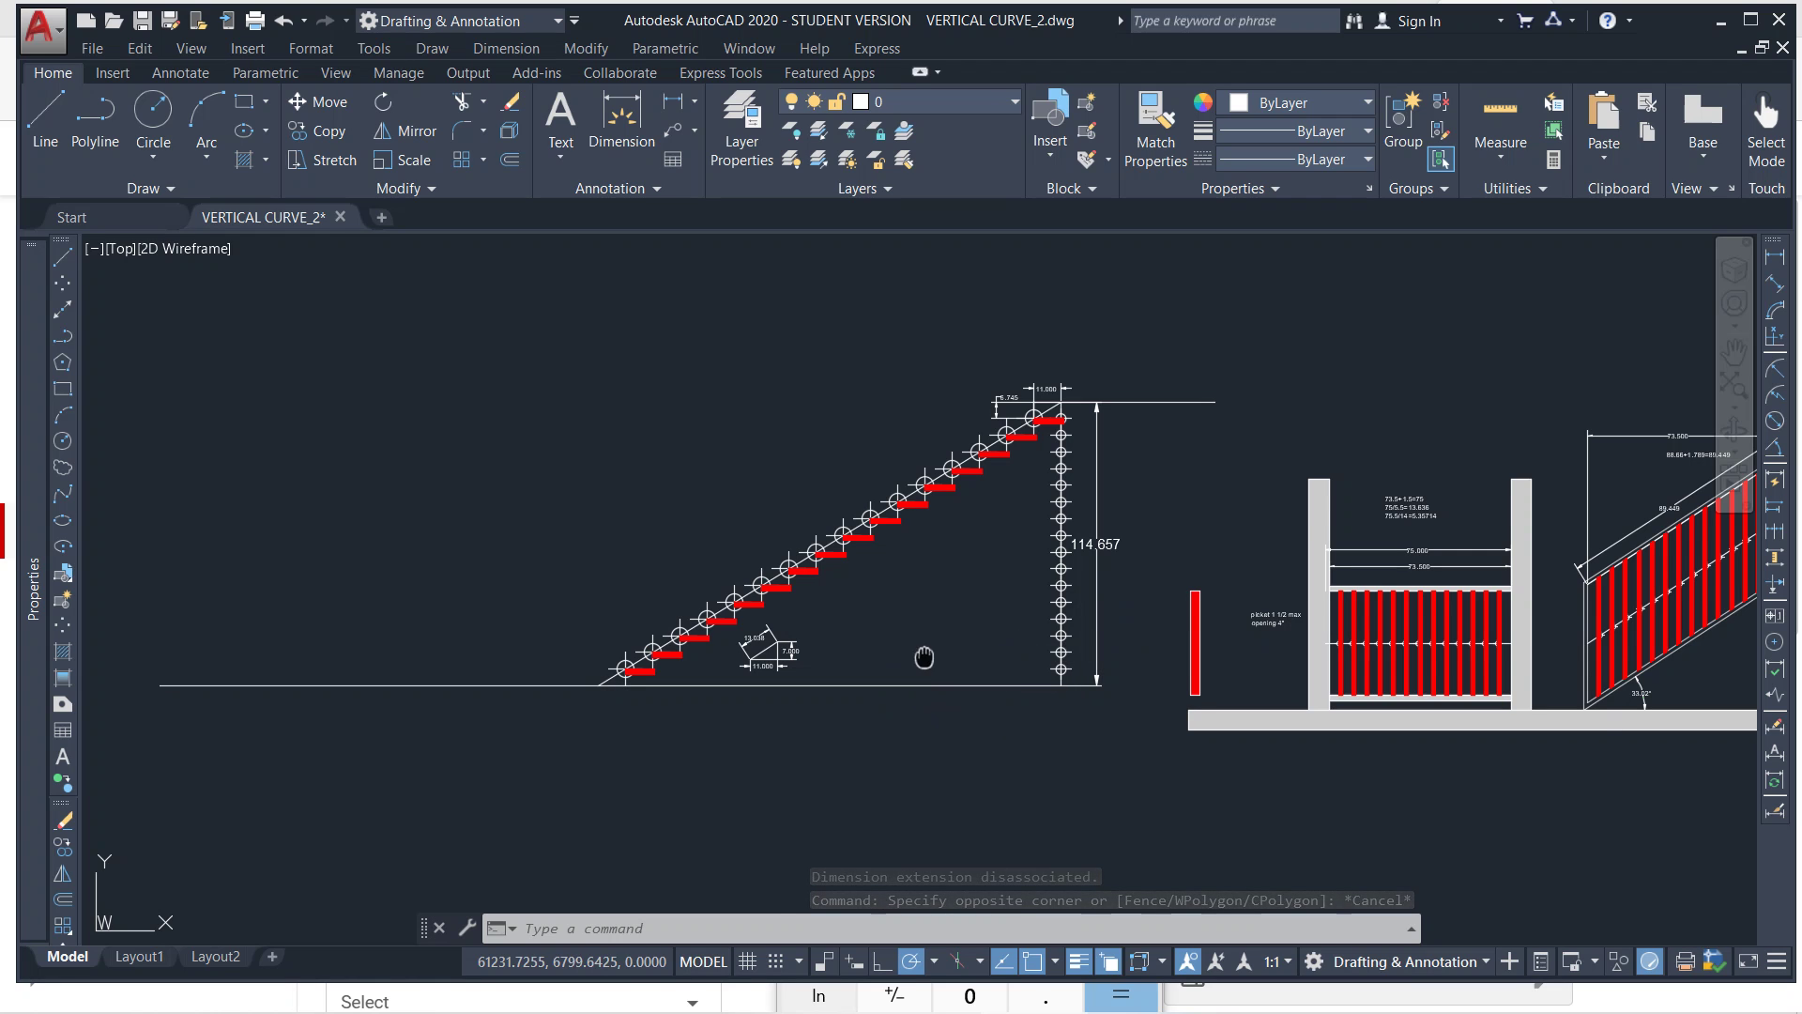
middle_drag(927, 656, 845, 732)
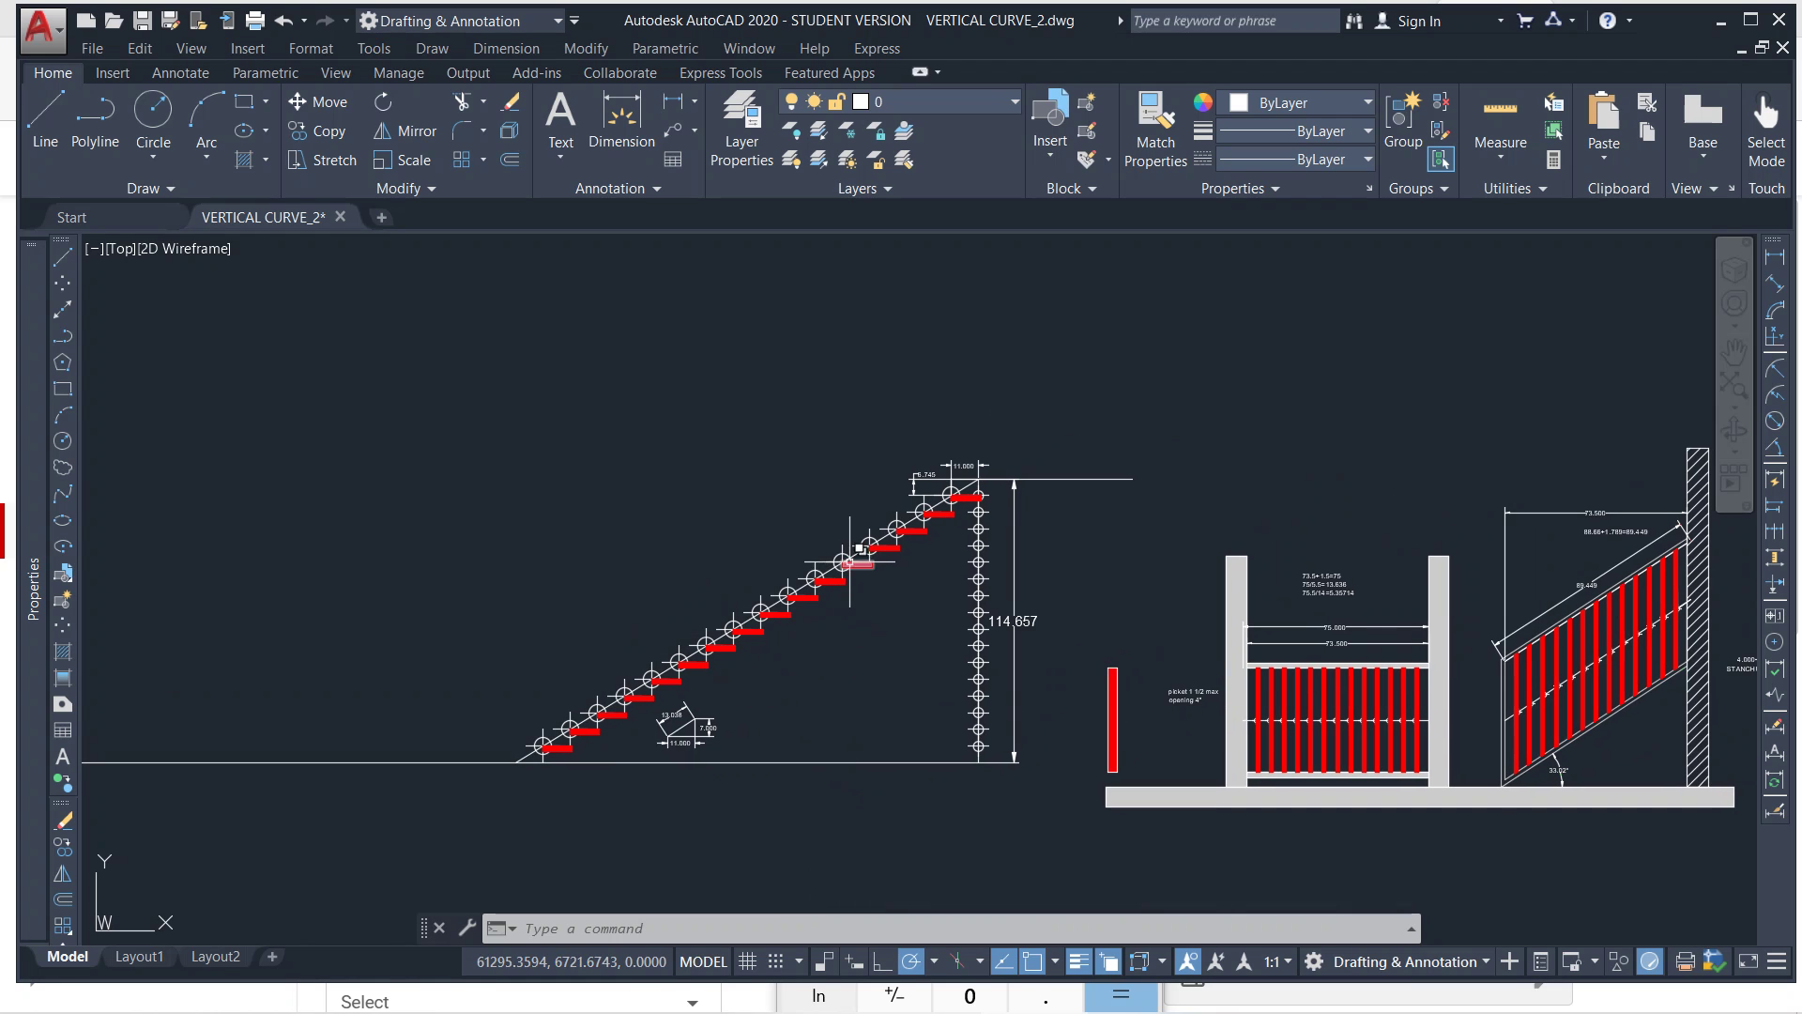
click(1009, 923)
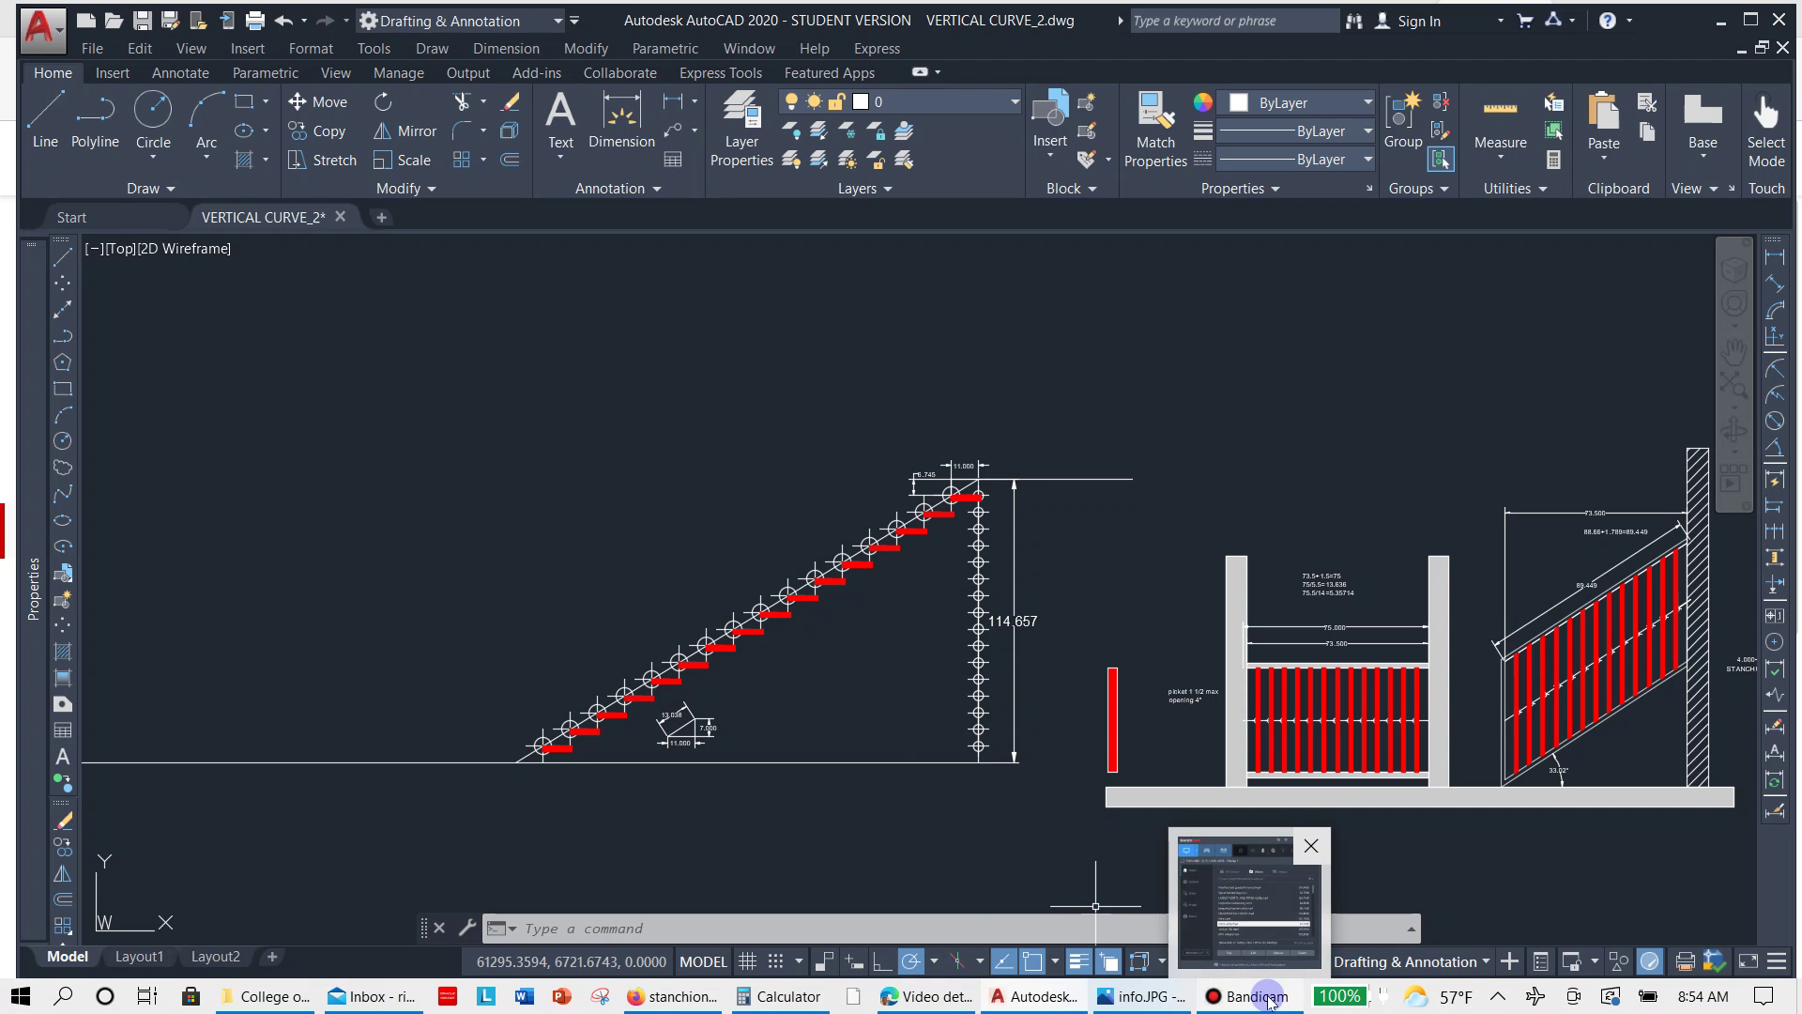
click(1269, 1000)
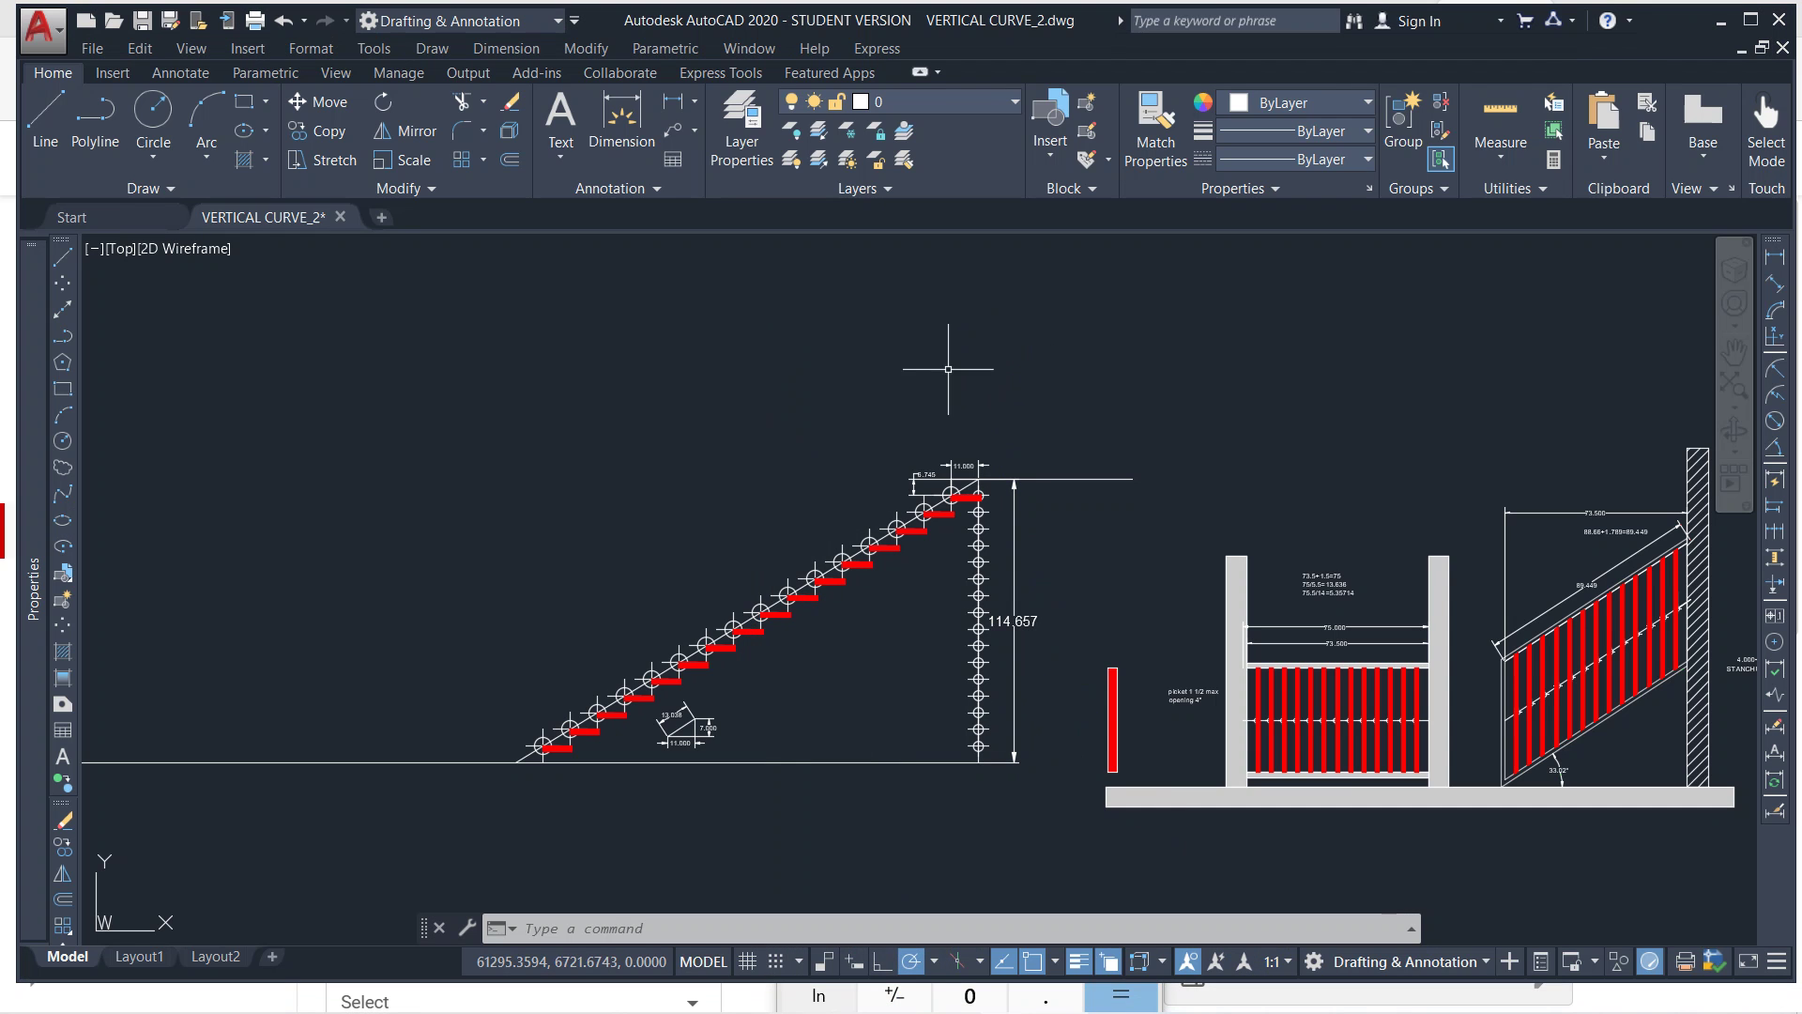
Zoom All to show the entire crest-curve layout.
text(z)
key(Return)
text(a)
key(Return)
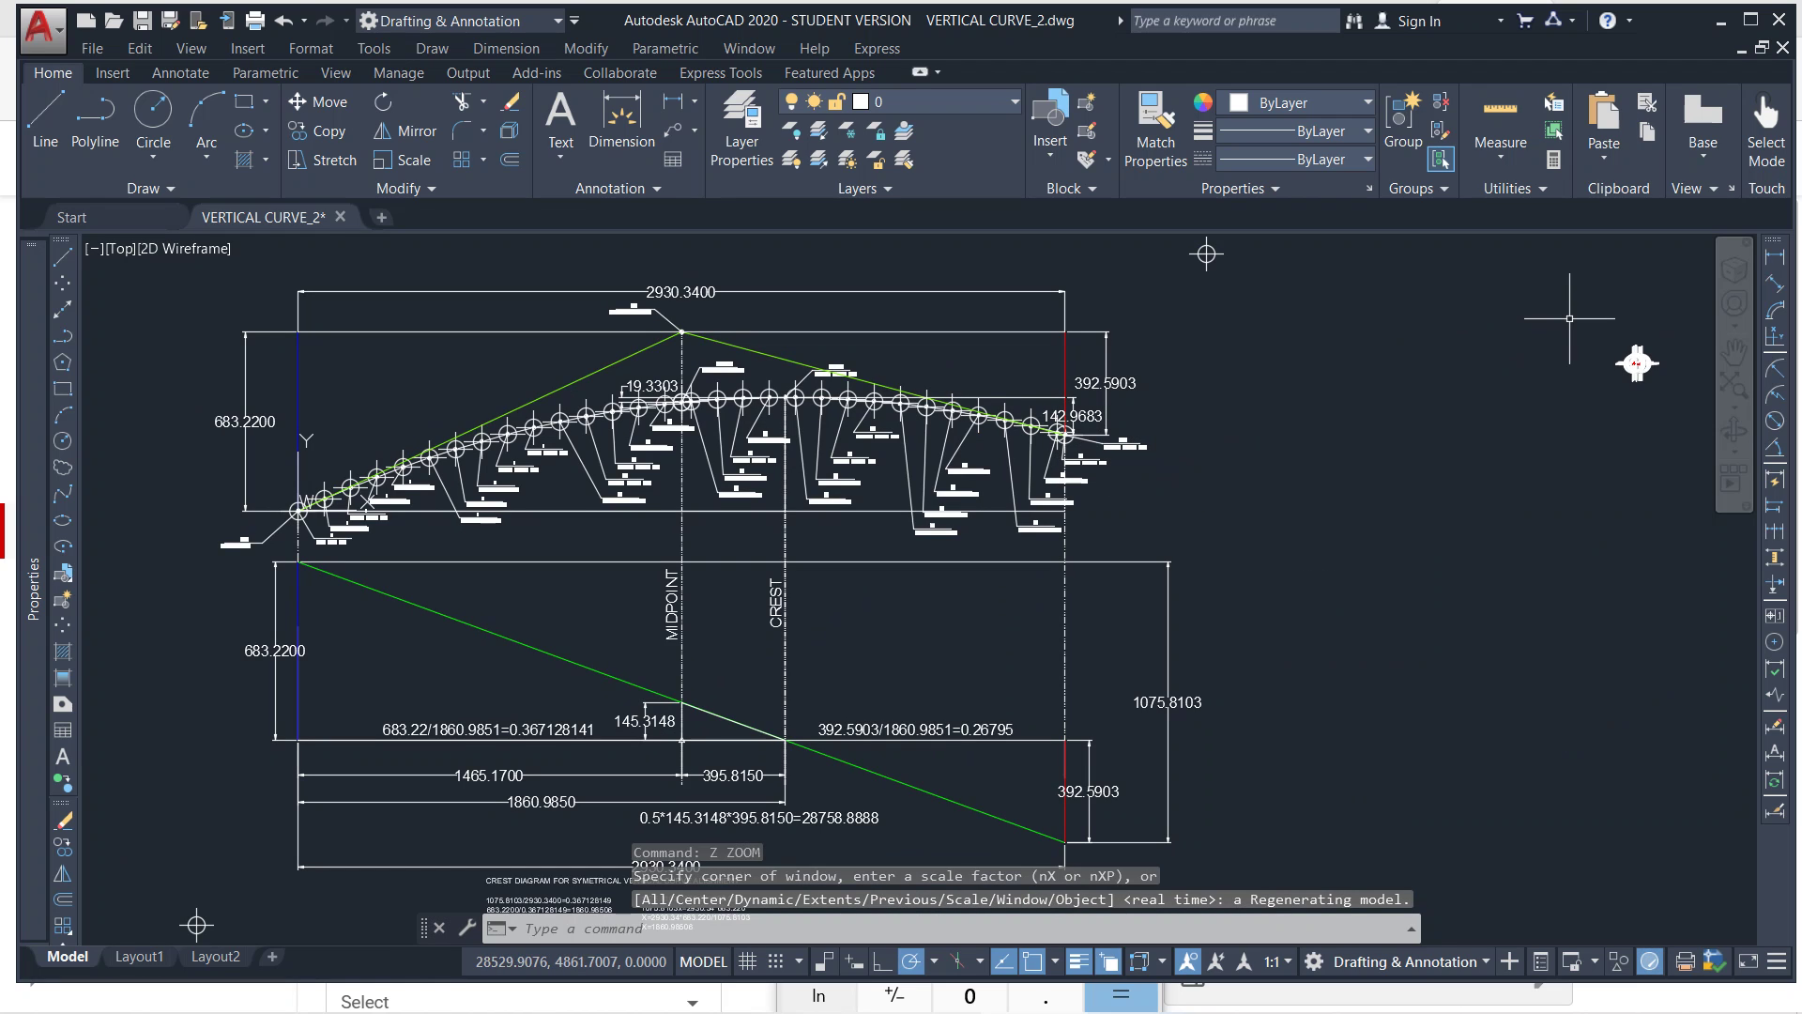
key(Escape)
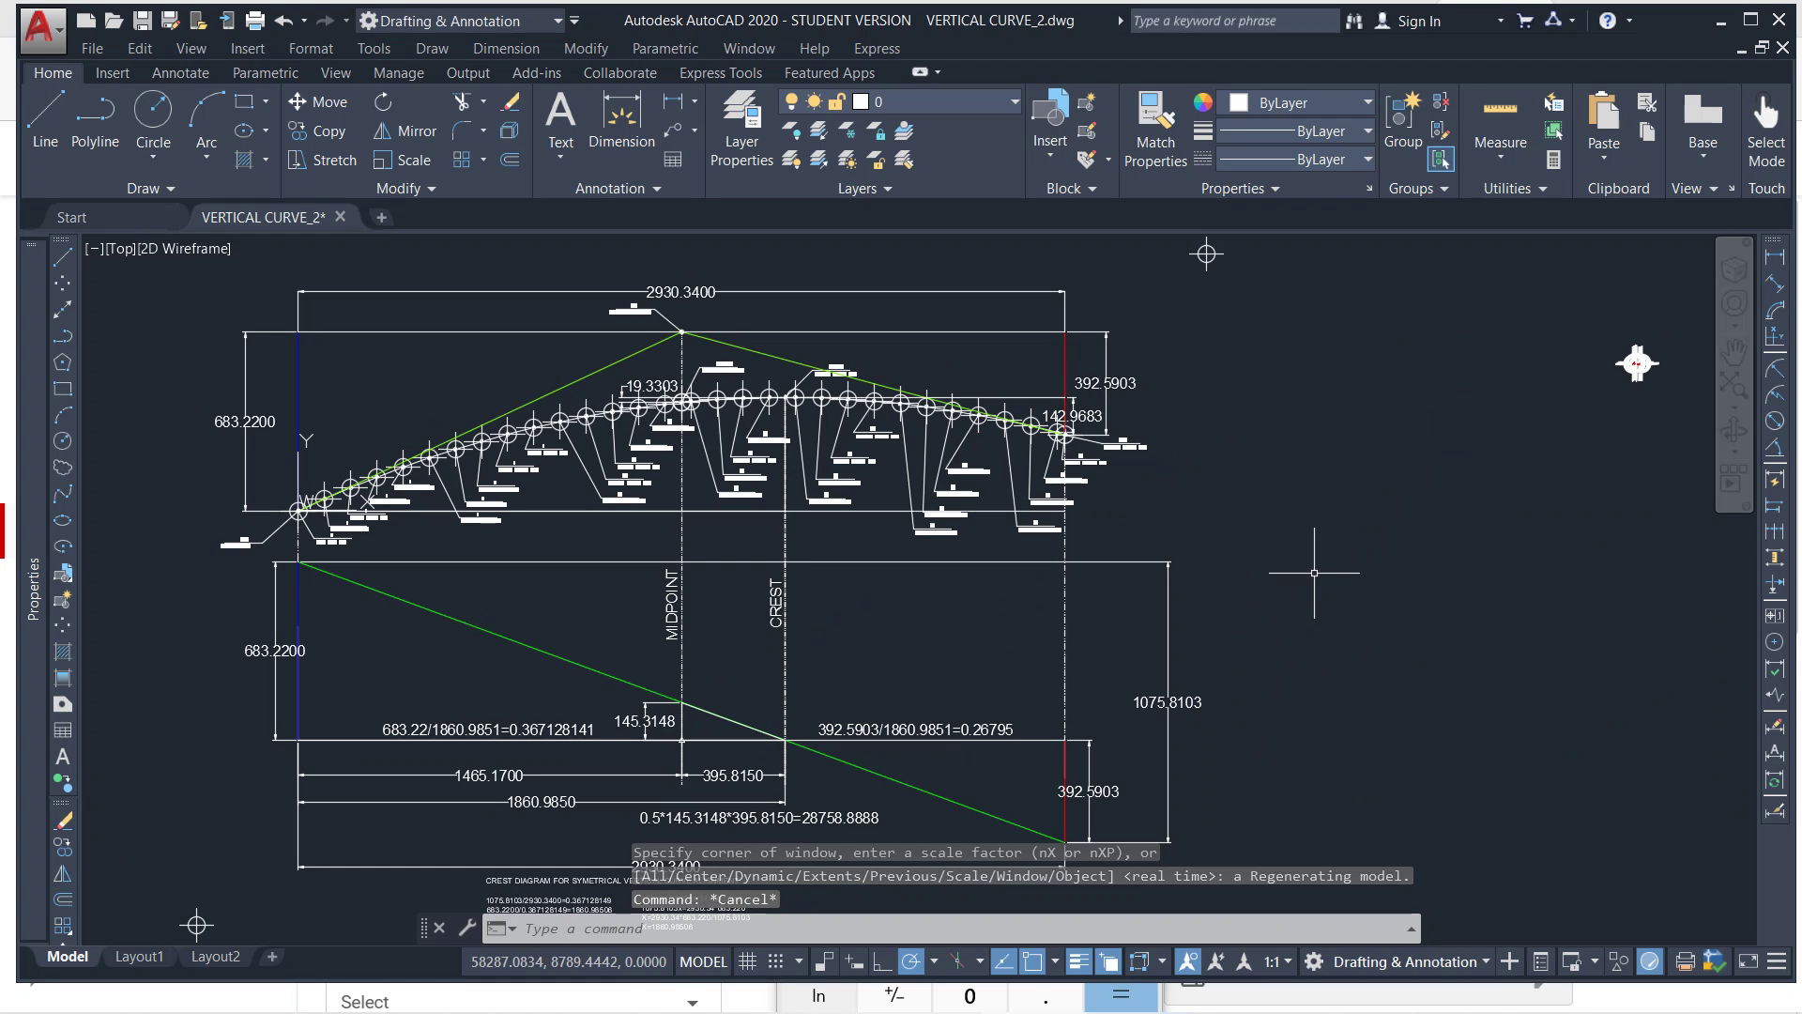
Save the VERTICAL CURVE_2 drawing and bring up the screen recorder.
key(ctrl+s)
mouse_move(1180, 1009)
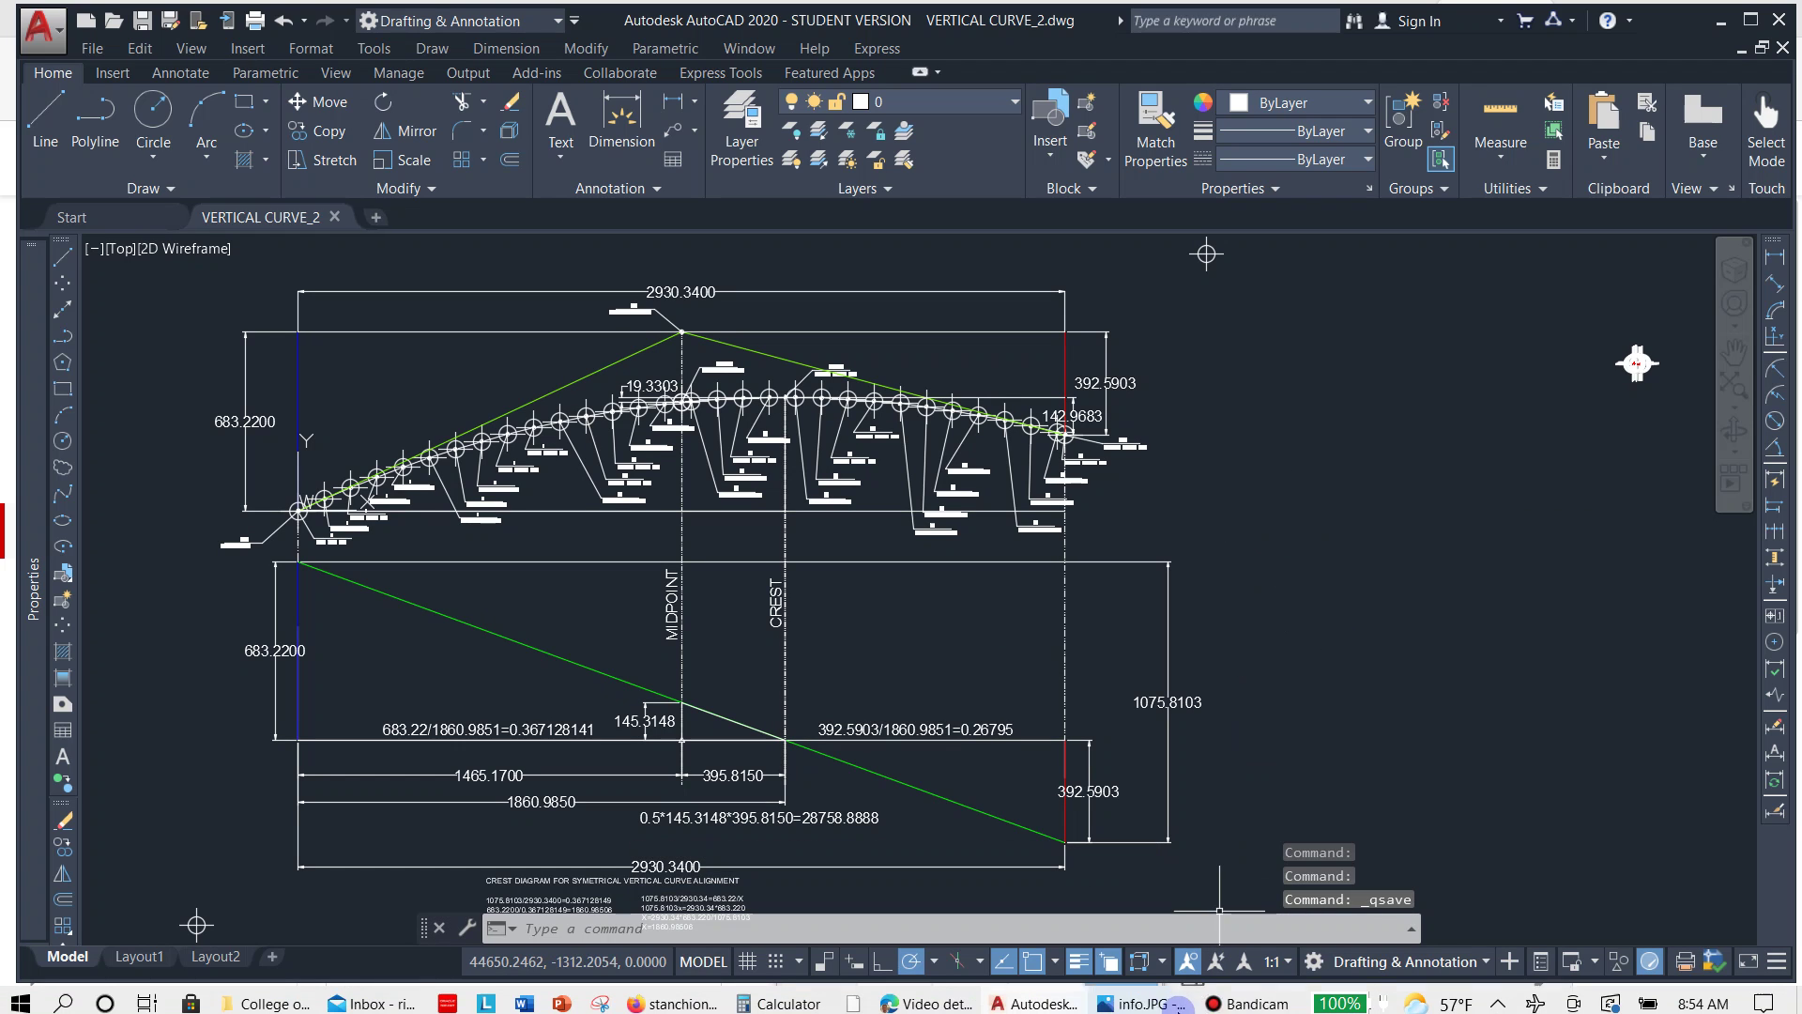
click(1251, 1000)
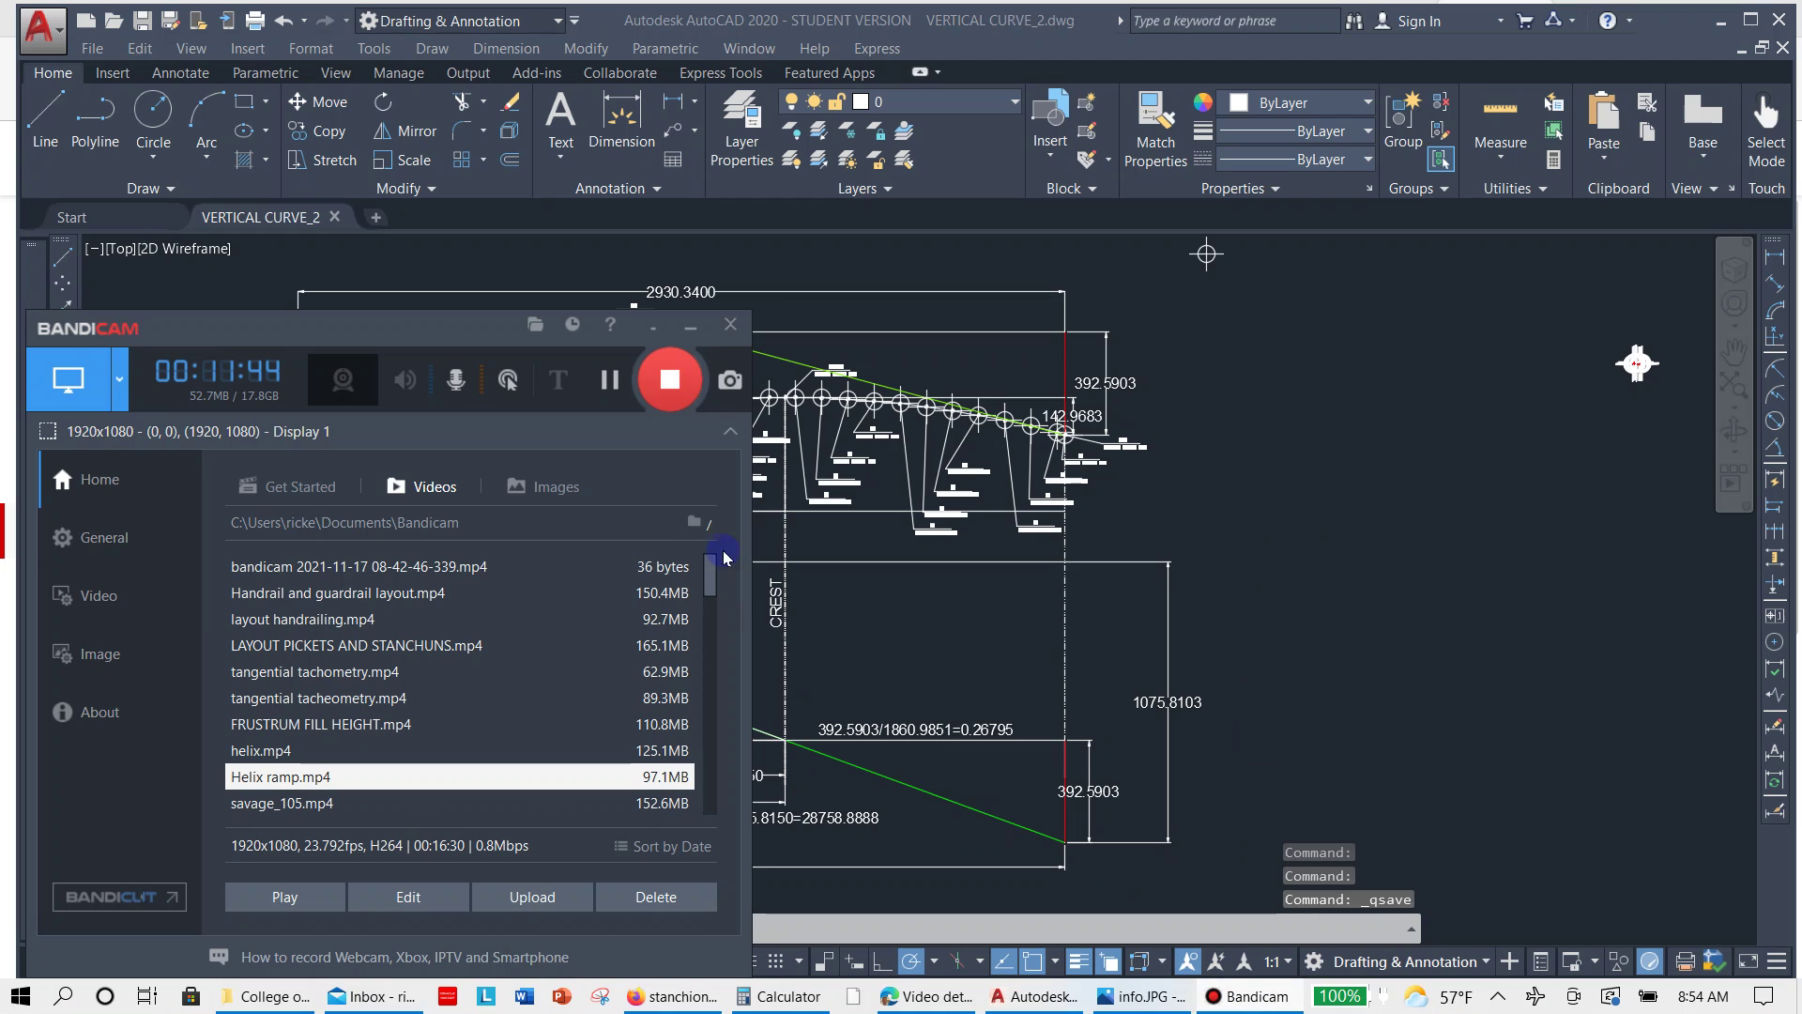